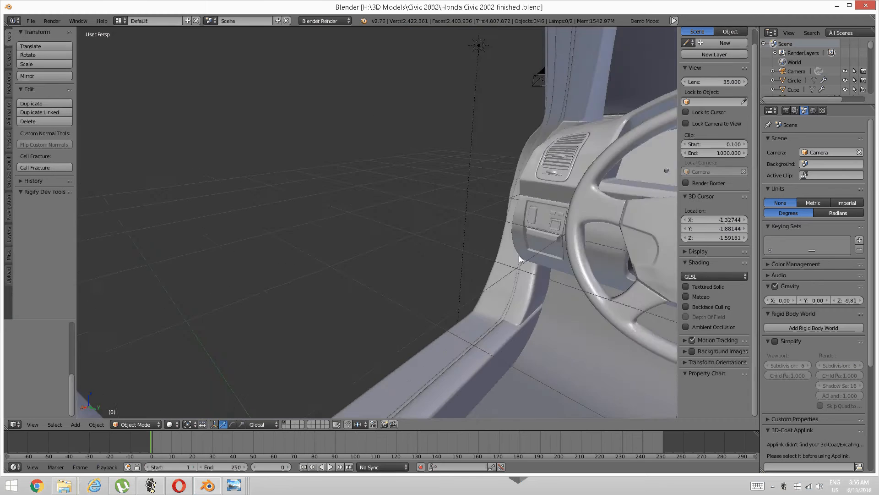
Step: Reveal all hidden parts of the car and deselect everything
scroll(519, 254, down, 3)
scroll(463, 260, up, 3)
scroll(457, 259, down, 3)
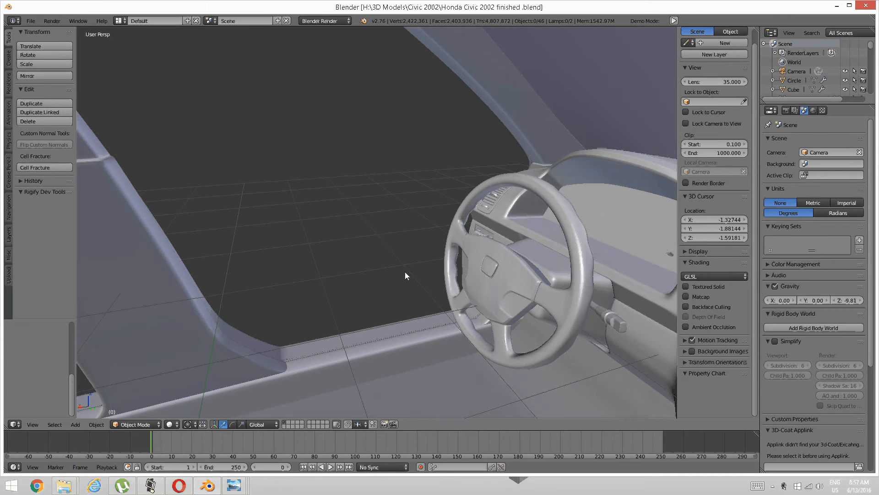
middle_drag(405, 272, 585, 264)
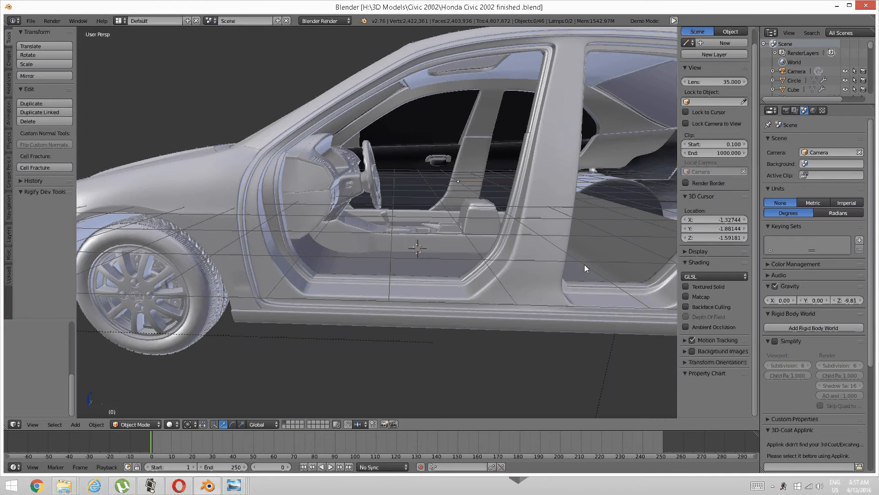
key(alt+h)
key(a)
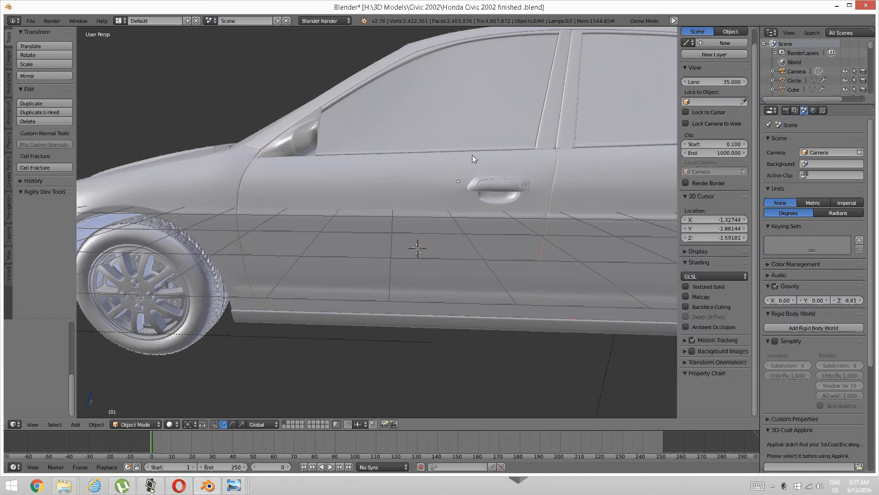
Step: Select the front door together with the car body frame and isolate both in local view
right_click(472, 154)
key(g)
middle_drag(652, 151, 639, 152)
key(Escape)
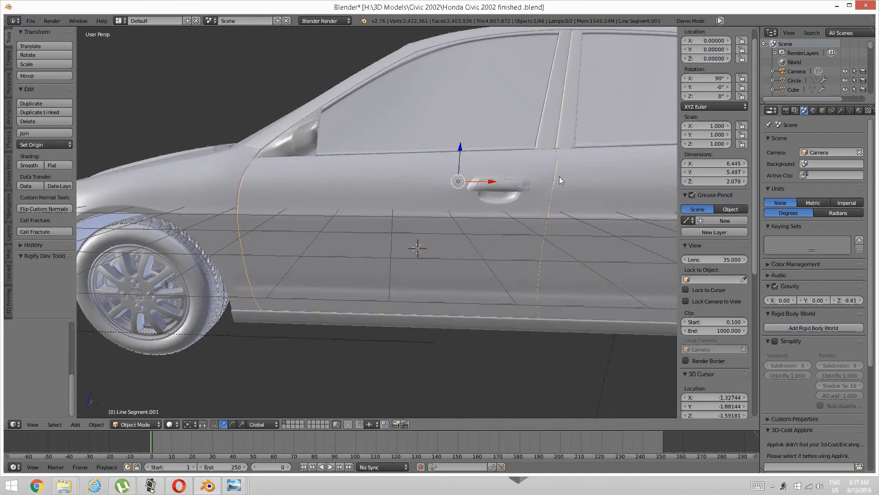
key(KP_Divide)
middle_drag(559, 177, 471, 157)
key(KP_Divide)
shift+right_click(483, 341)
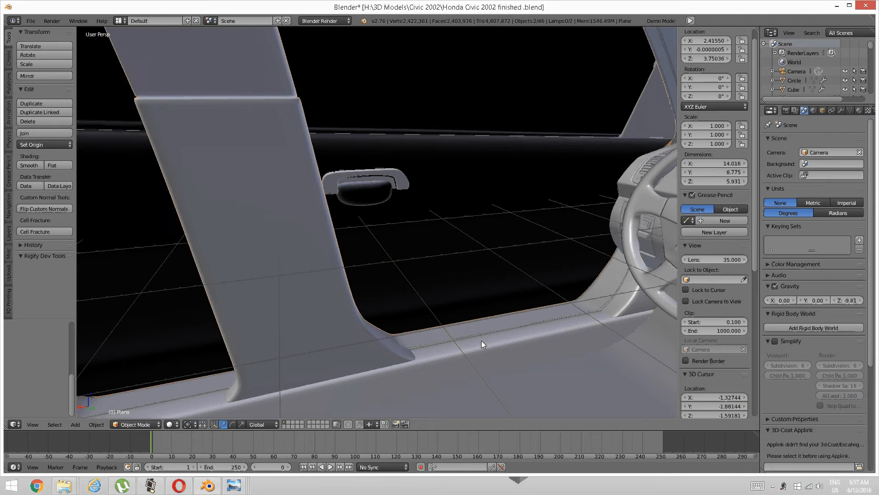
key(KP_Divide)
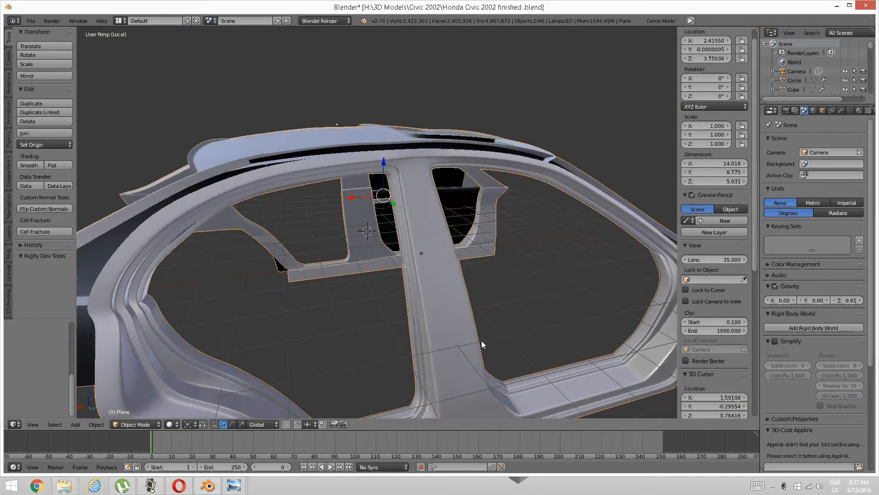
Step: Leave local view and isolate the front door and the car body frame again
scroll(402, 211, up, 10)
middle_drag(460, 186, 394, 191)
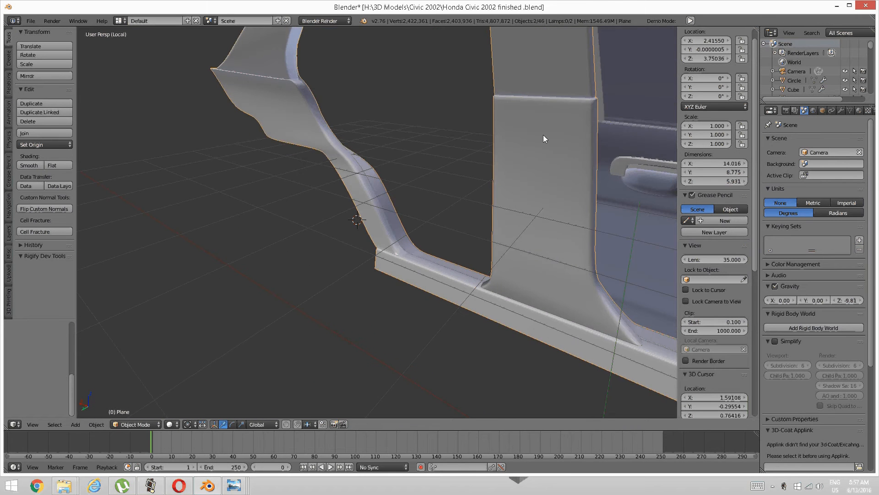
shift+middle_drag(543, 135, 356, 179)
scroll(189, 196, down, 2)
shift+middle_drag(356, 178, 425, 126)
middle_drag(494, 170, 438, 244)
scroll(474, 205, down, 2)
right_click(389, 265)
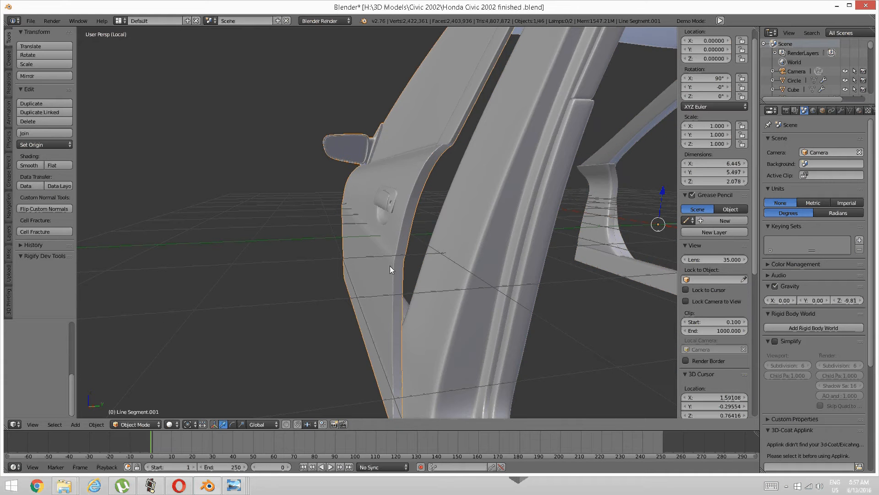
key(KP_Divide)
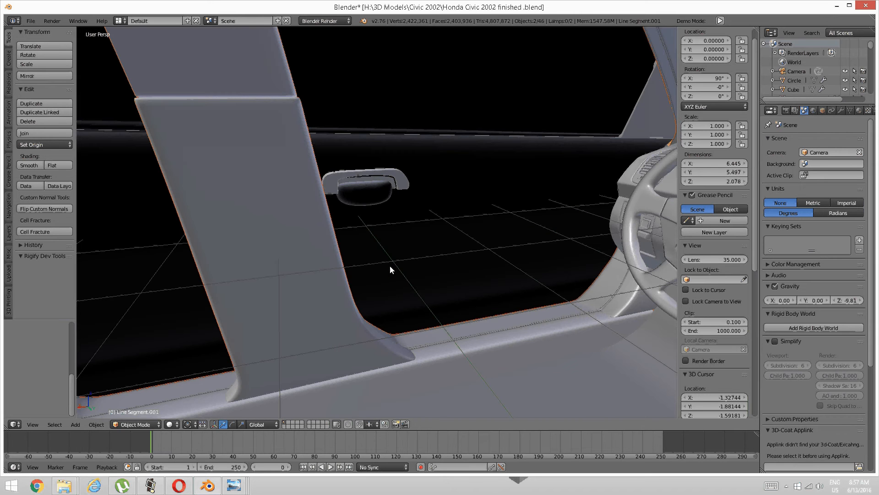
shift+right_click(336, 346)
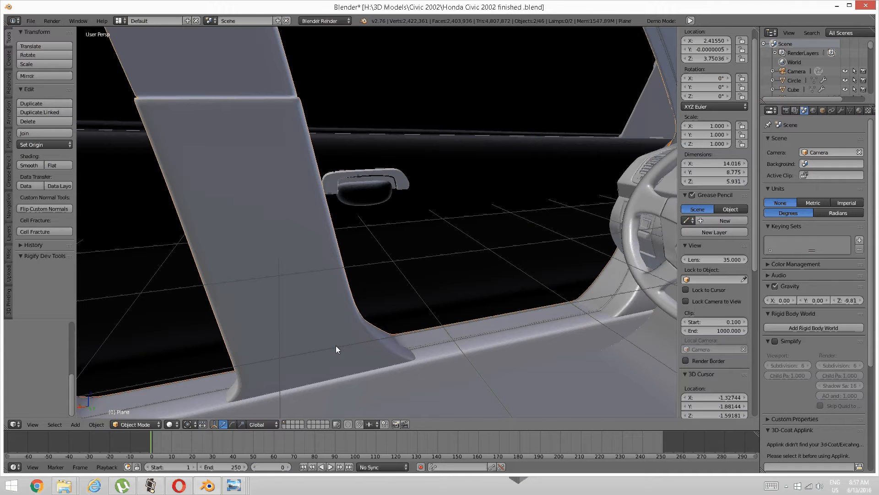
key(KP_Divide)
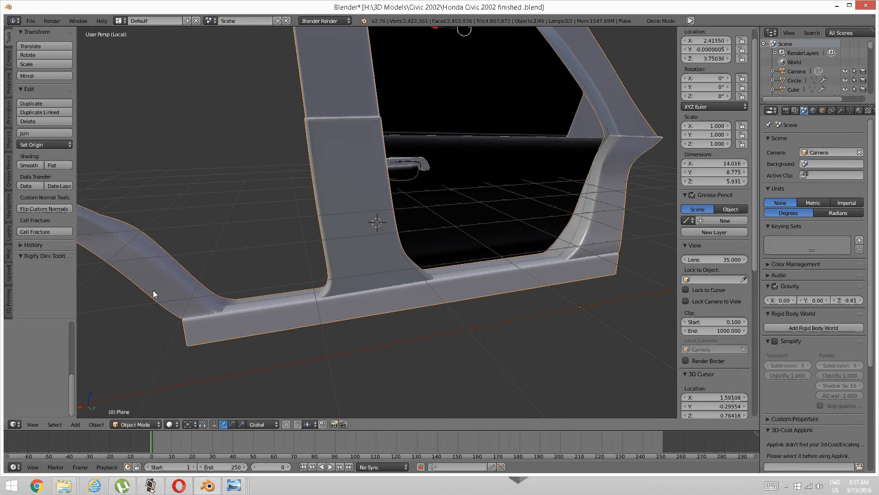
Step: Select the front door, invert the selection and hide the car body frame
middle_drag(152, 289, 342, 210)
scroll(291, 245, down, 6)
scroll(374, 185, up, 4)
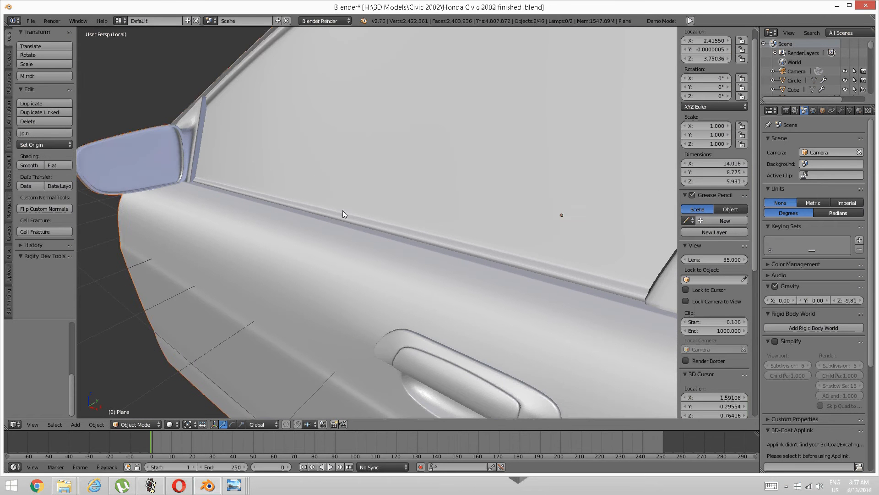
right_click(335, 215)
key(KP_Decimal)
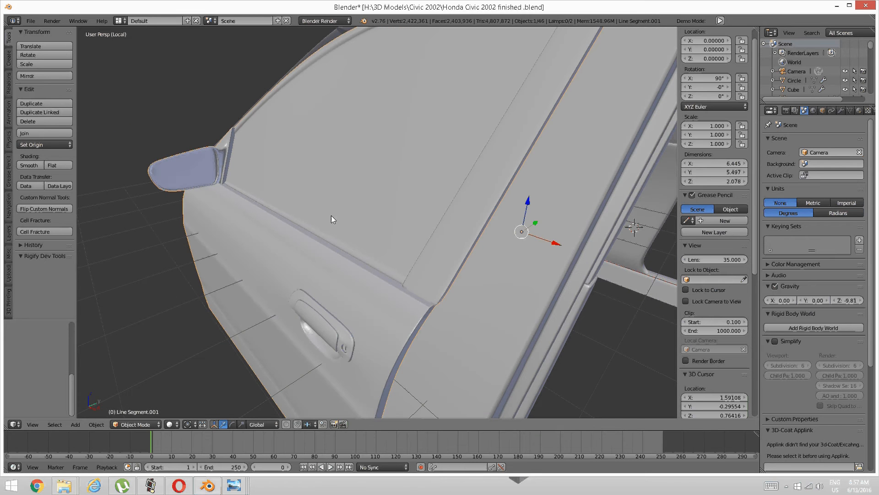
key(ctrl+i)
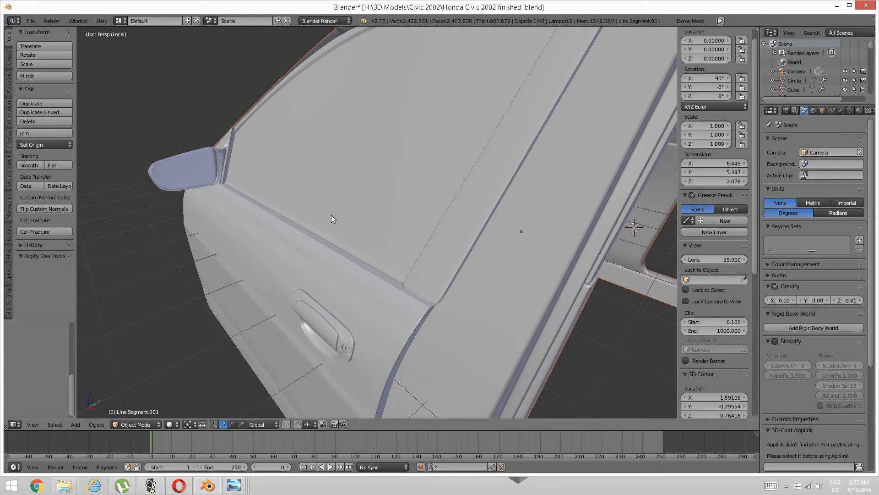
key(h)
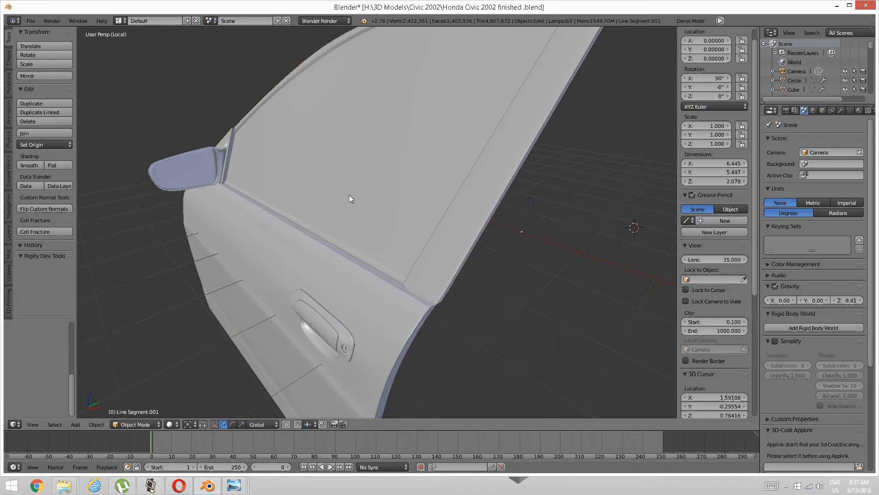
Step: Select the front door and examine its inner side around the handle, window frame and rear edge
right_click(244, 334)
middle_drag(463, 256, 506, 310)
scroll(414, 282, up, 8)
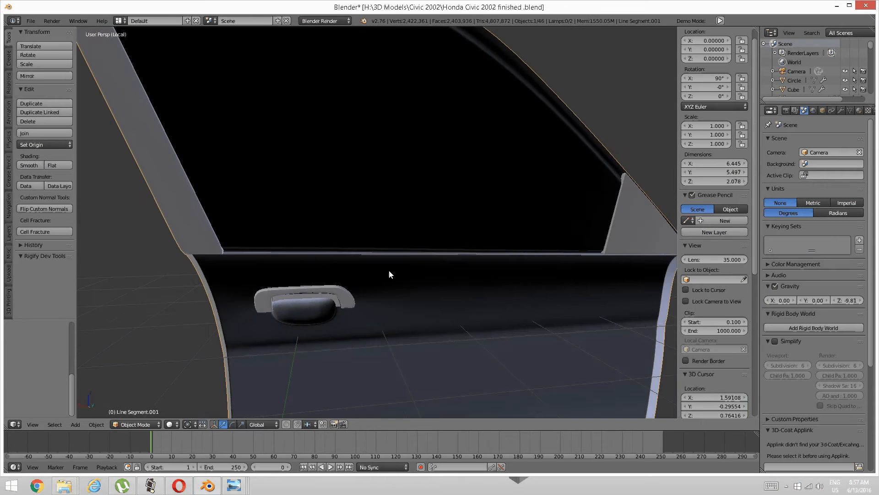
middle_drag(452, 215, 432, 278)
scroll(394, 256, down, 6)
scroll(387, 263, up, 6)
scroll(452, 284, up, 2)
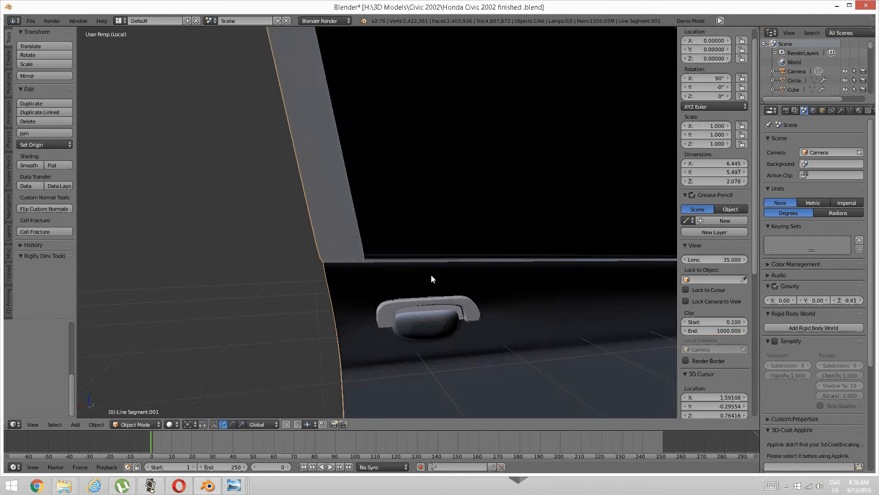
scroll(431, 278, down, 5)
middle_drag(438, 238, 428, 239)
scroll(465, 273, up, 4)
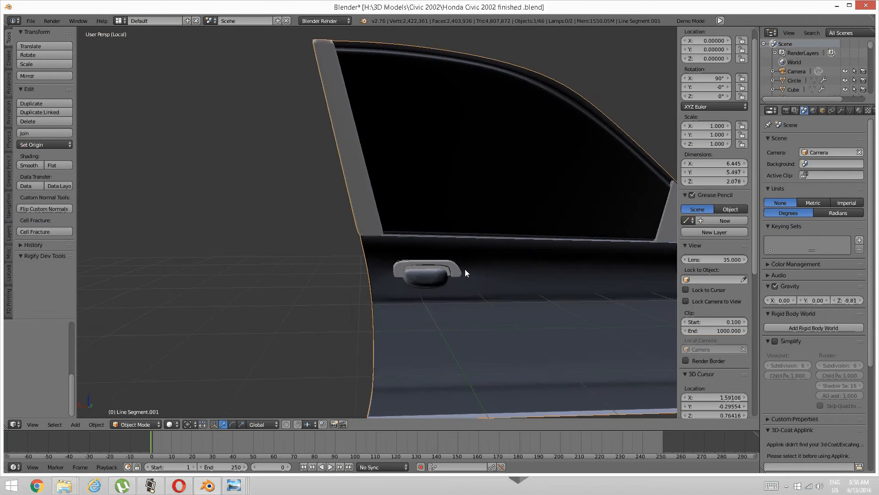
scroll(465, 273, down, 5)
middle_drag(451, 304, 462, 261)
scroll(461, 253, up, 5)
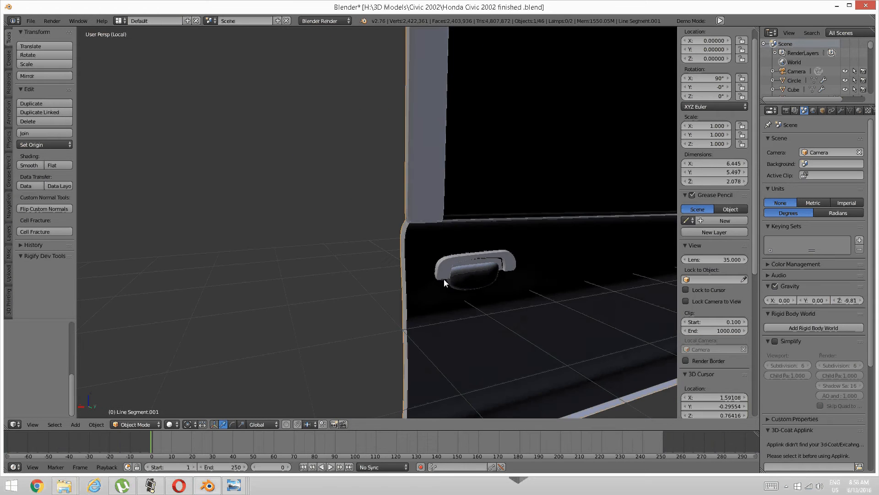
scroll(438, 208, down, 4)
middle_drag(436, 209, 457, 227)
Step: Put the front door into Edit Mode with edge selection for its mesh
key(Tab)
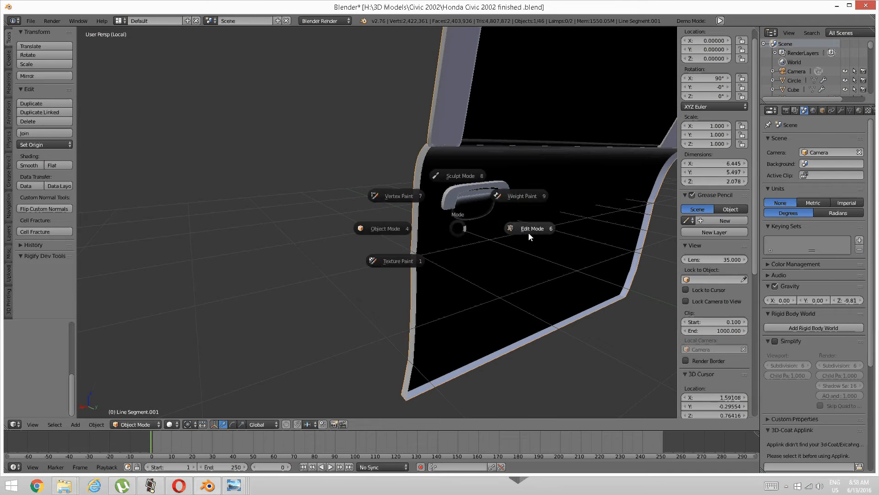
click(529, 236)
scroll(429, 251, up, 3)
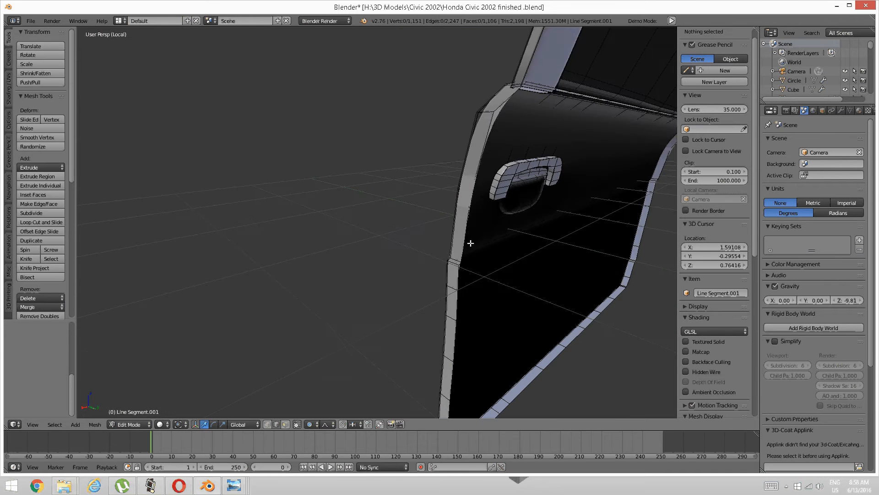
middle_drag(471, 243, 457, 249)
key(ctrl+Tab)
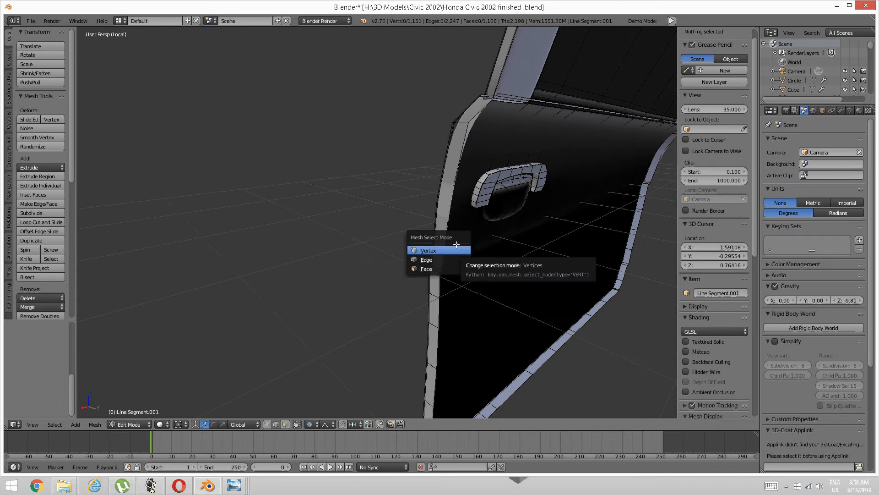
click(453, 250)
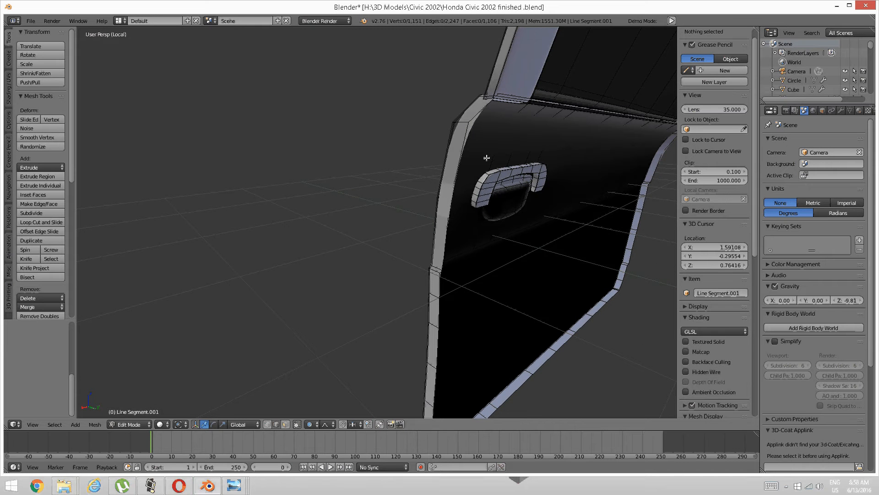
Step: Select the pillar strip at the rear of the door window with its linked geometry and hide it
right_click(506, 71)
key(ctrl+l)
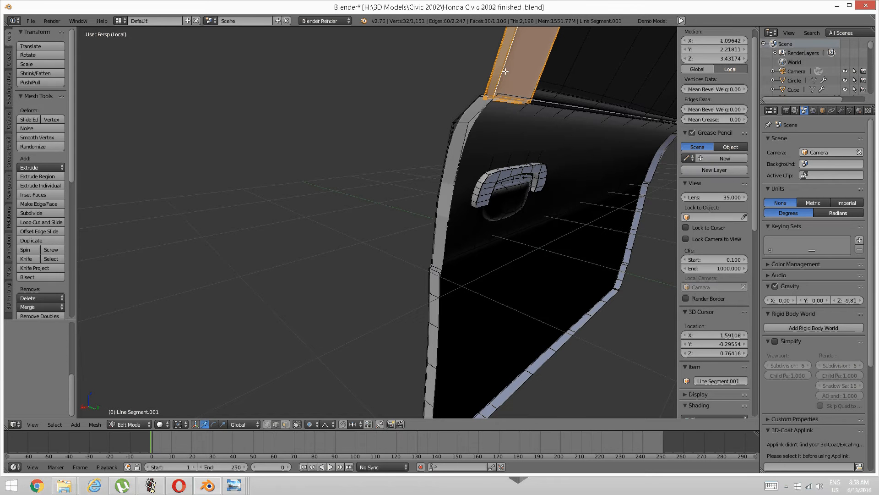
right_click(510, 69)
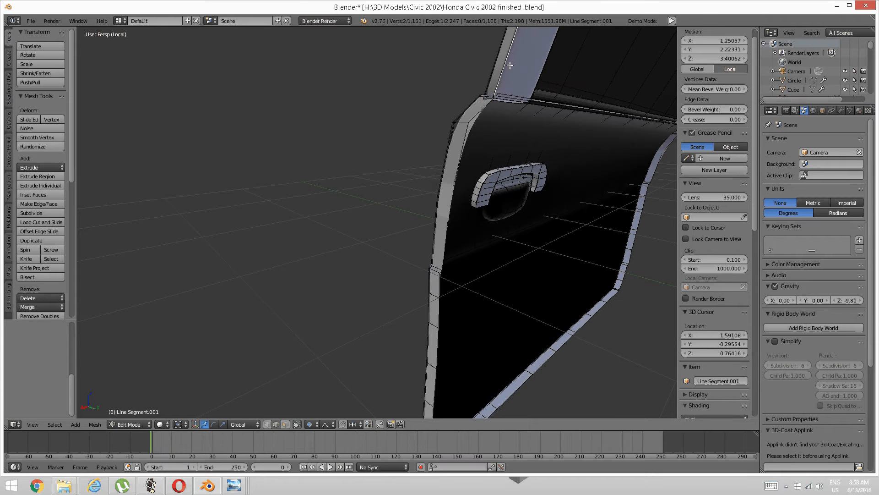
key(ctrl+l)
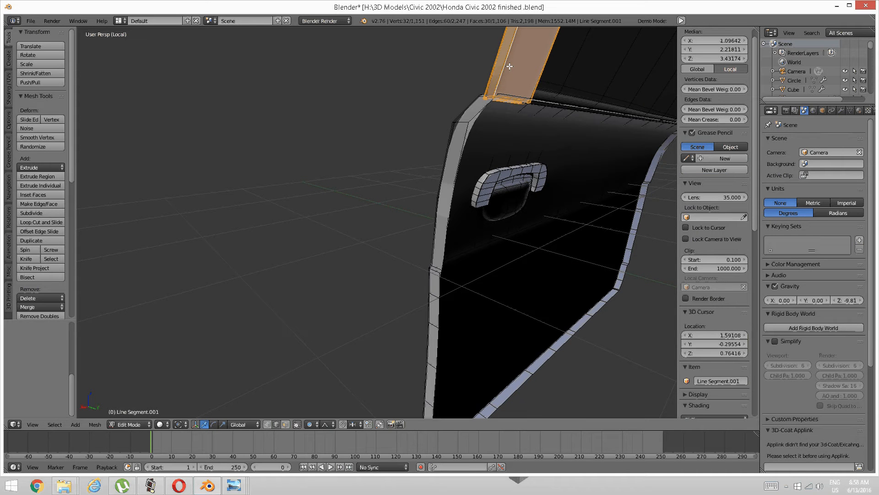
key(h)
Step: Select the window glass and the front corner piece with all their linked geometry and hide them
middle_drag(527, 71, 426, 238)
right_click(439, 229)
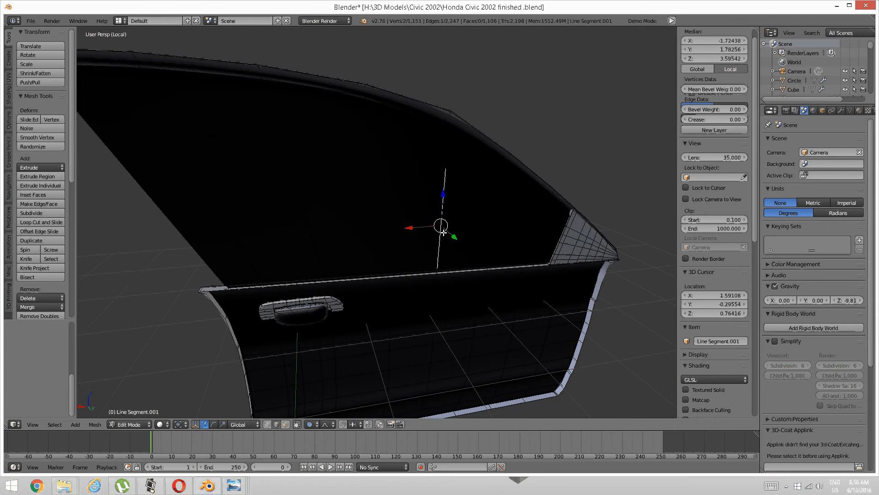
shift+right_click(551, 244)
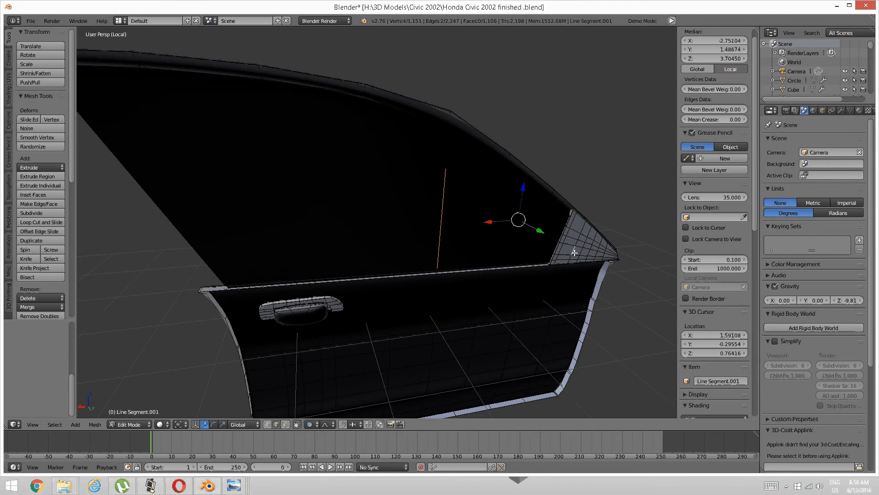
key(ctrl+l)
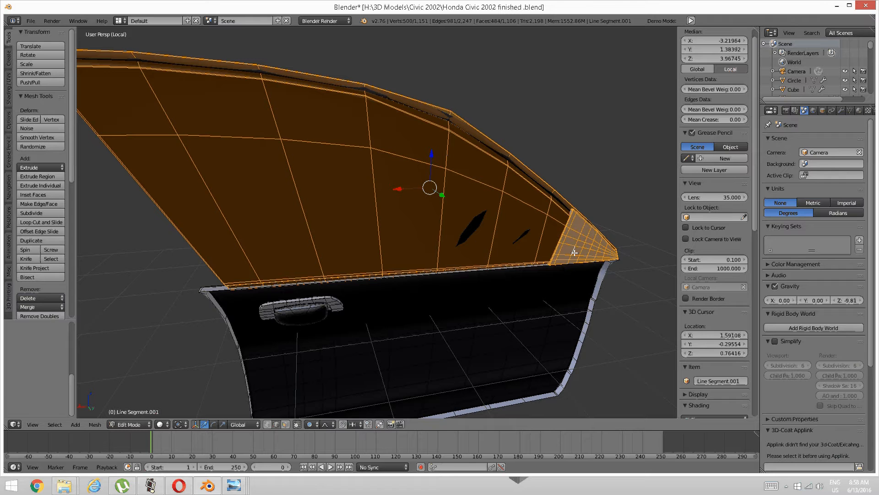
key(h)
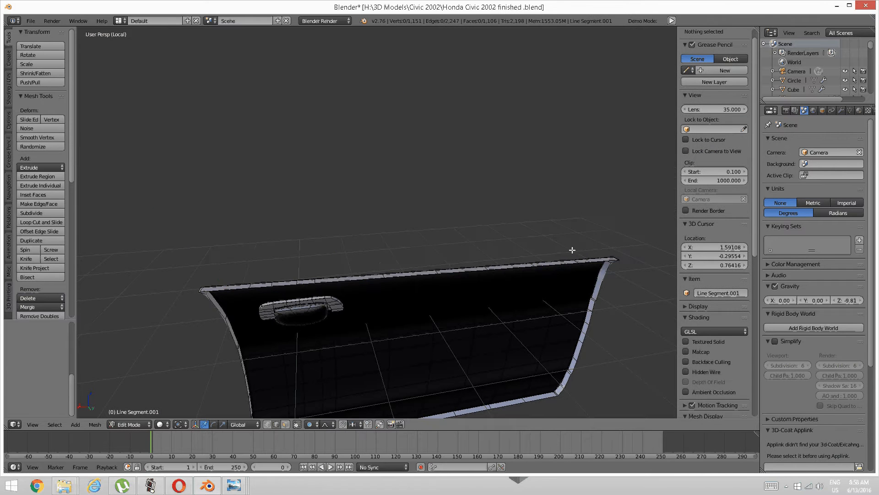
Step: Select the inner edge loop around the lower door panel's border and duplicate it in place
middle_drag(434, 241, 393, 219)
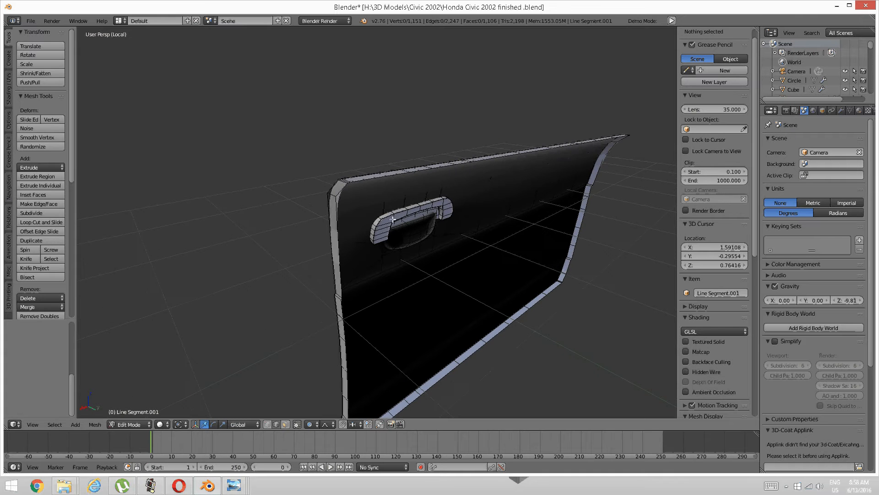
alt+right_click(374, 177)
mouse_move(417, 185)
middle_down()
mouse_move(385, 183)
mouse_move(403, 195)
middle_up()
scroll(388, 182, down, 3)
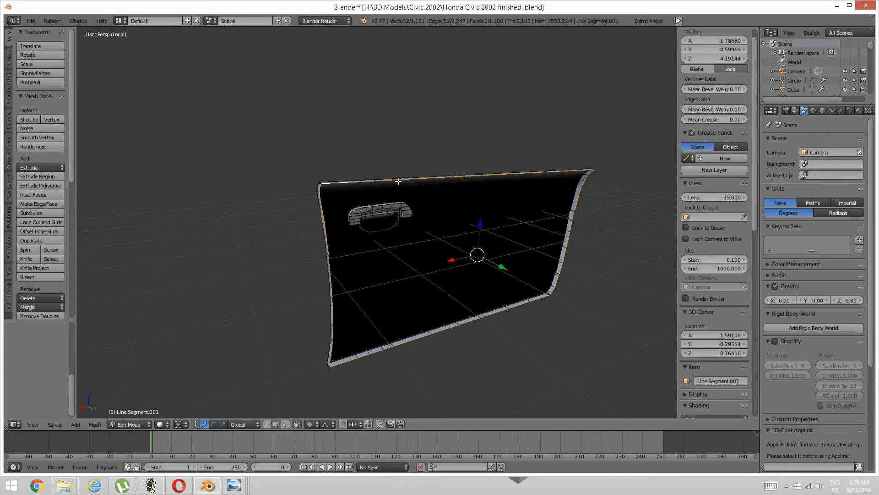
key(shift+d)
right_click(517, 196)
middle_drag(518, 196, 499, 193)
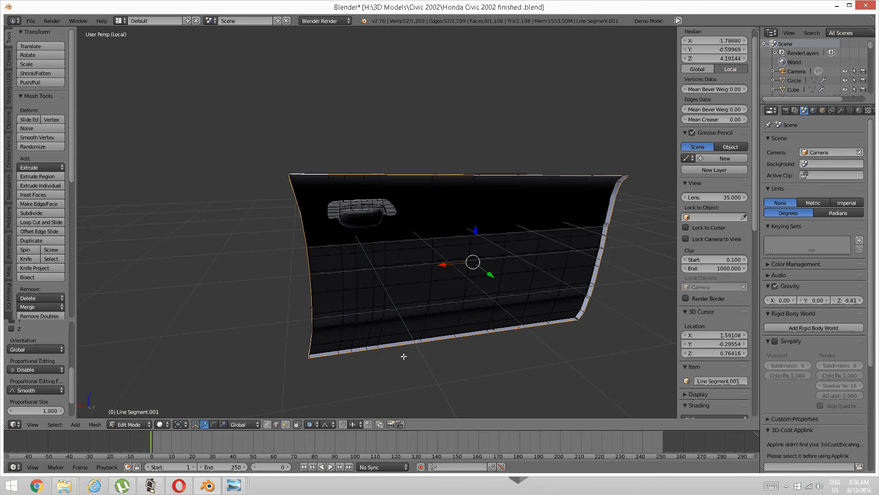
Step: Switch to Windows Photo Viewer and bring up the door trim reference photo maxresdefault (4).jpg
mouse_move(237, 484)
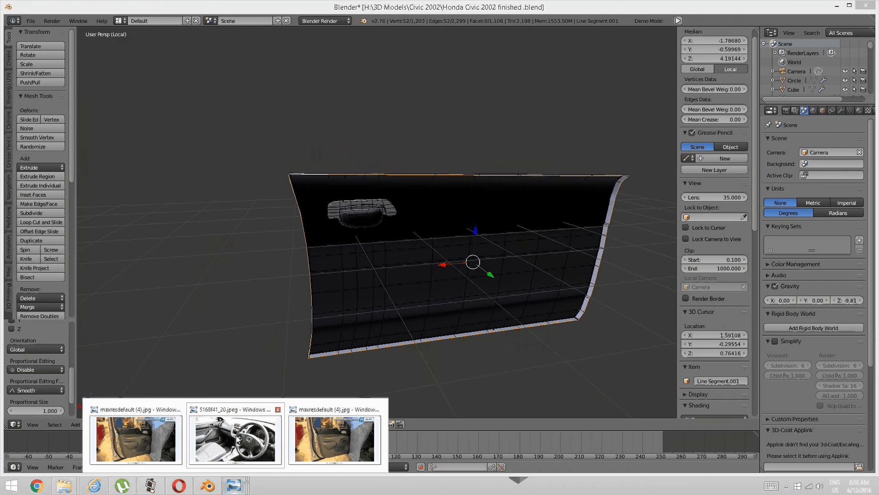
click(138, 438)
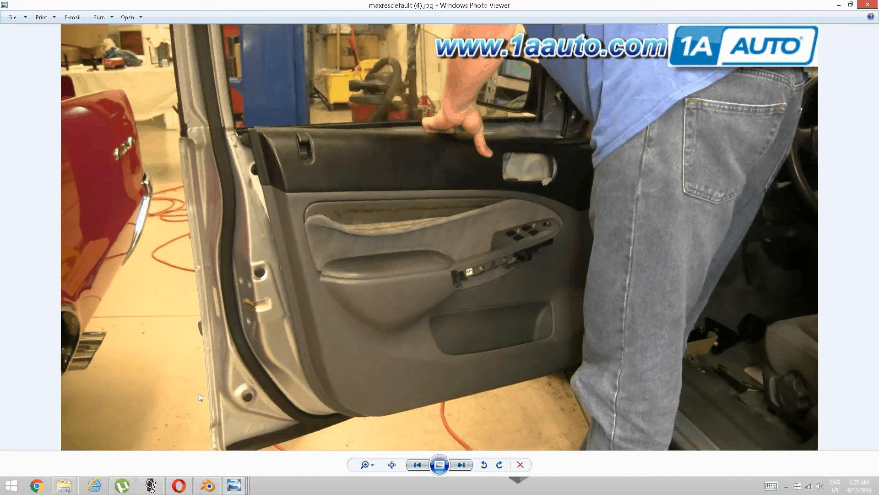
Step: Compare the duplicated border loop in Blender with the door trim reference photo maxresdefault (4).jpg in Windows Photo Viewer
click(206, 485)
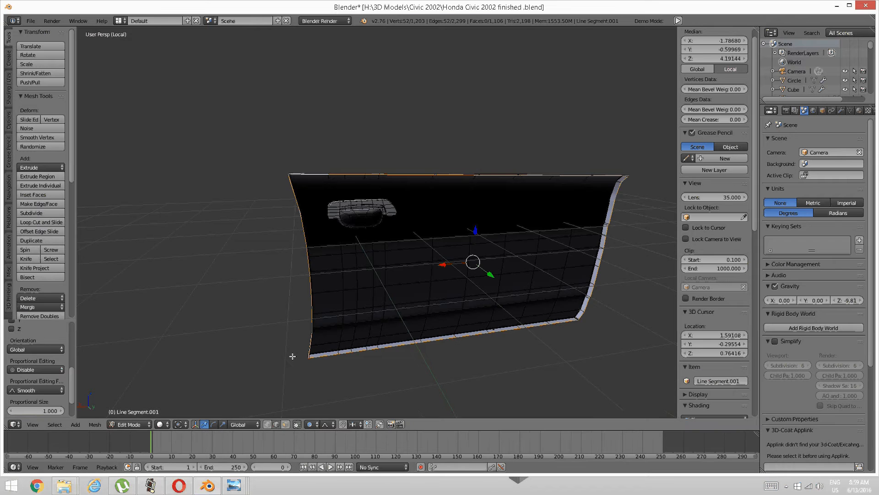
middle_drag(293, 357, 313, 350)
scroll(313, 349, up, 1)
shift+middle_drag(354, 312, 318, 320)
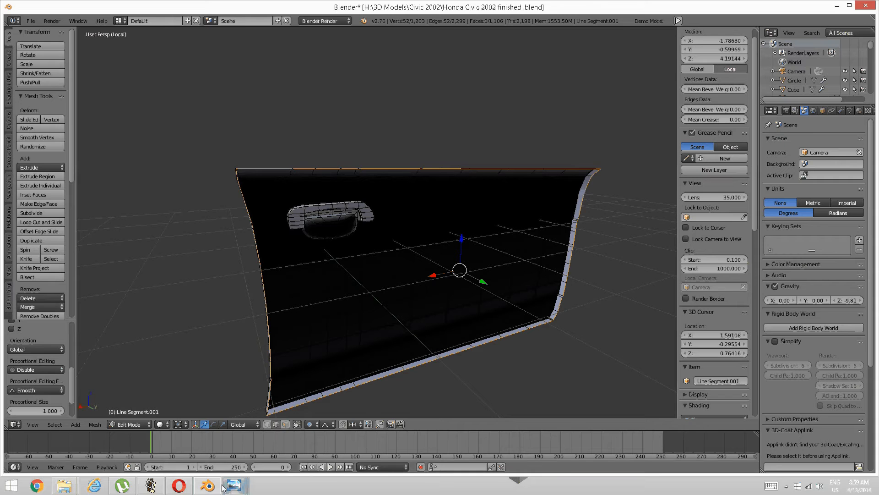
mouse_move(227, 486)
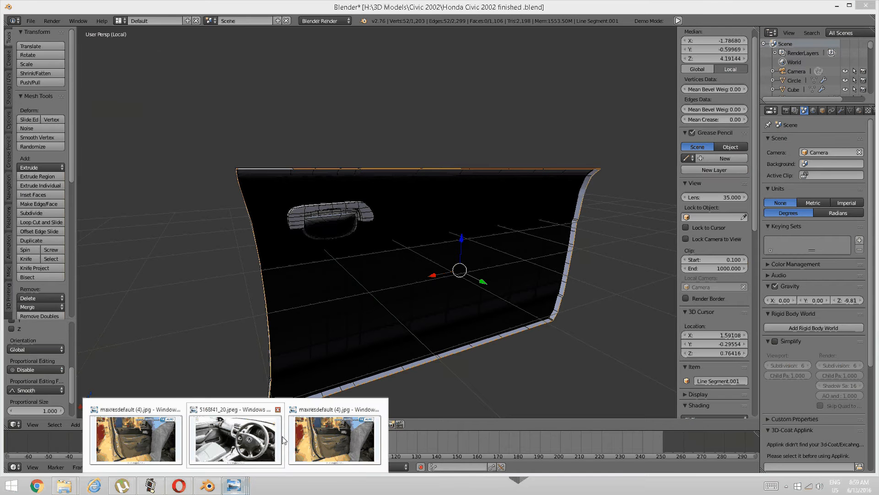
click(320, 436)
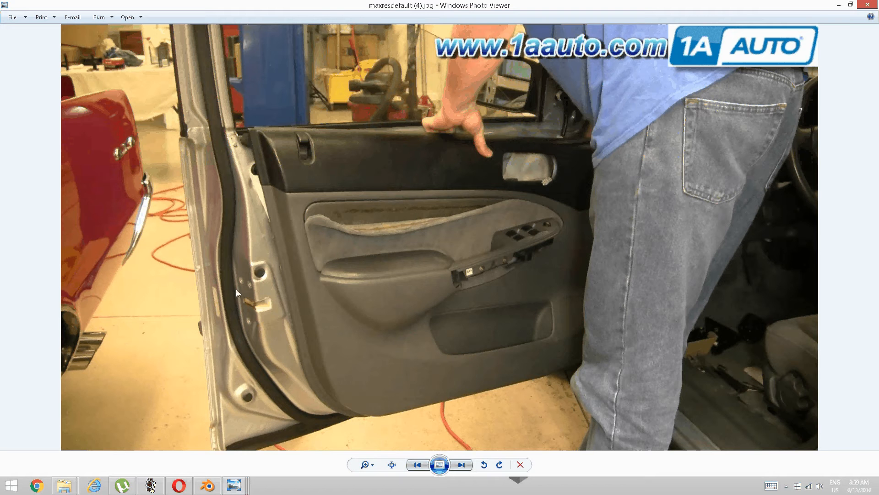
click(208, 486)
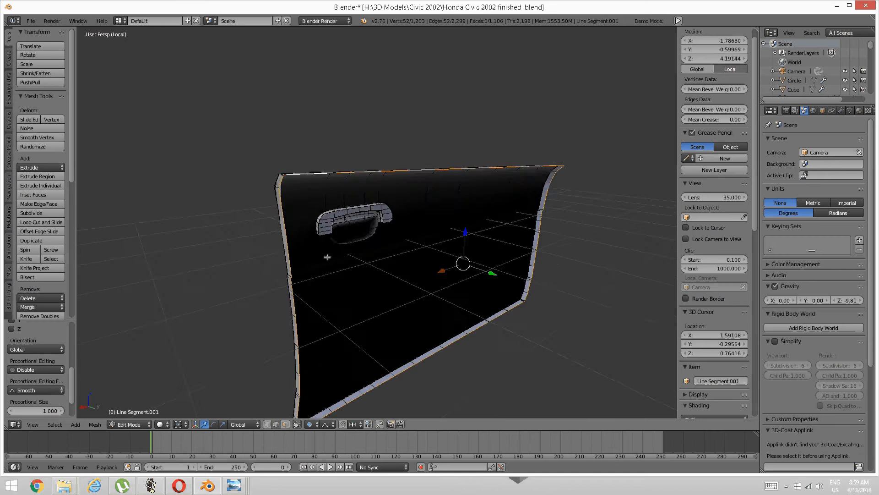
Step: Extrude the duplicated border loop and scale the new edges slightly inward to form a narrow strip
middle_drag(317, 258, 413, 218)
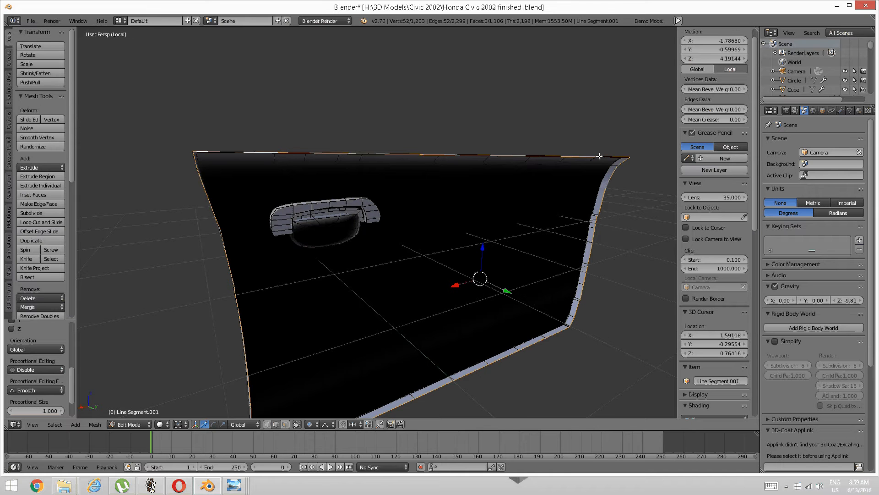
key(e)
key(s)
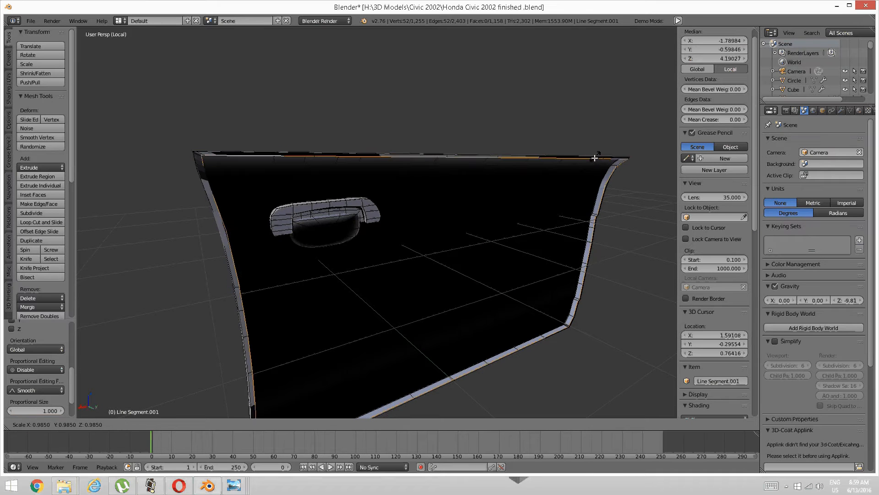
click(588, 170)
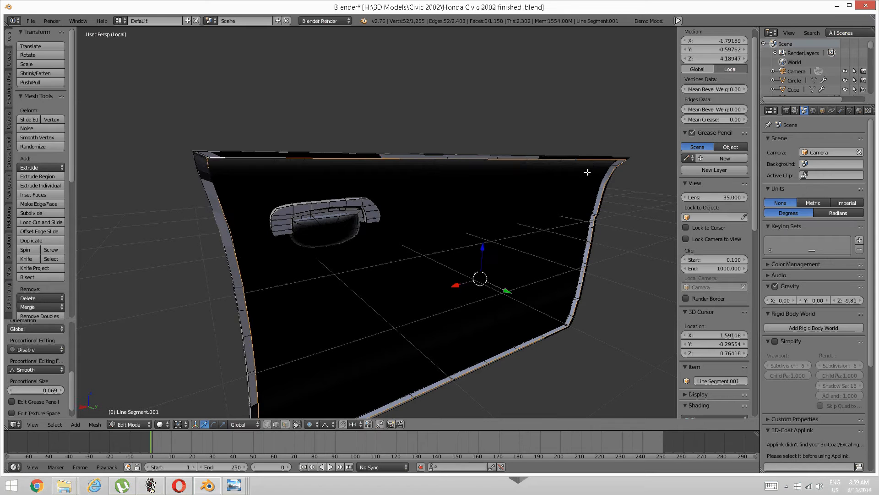
Step: Isolate the new border strip by selecting its linked geometry, inverting the selection and hiding the rest of the door
middle_drag(410, 196, 346, 195)
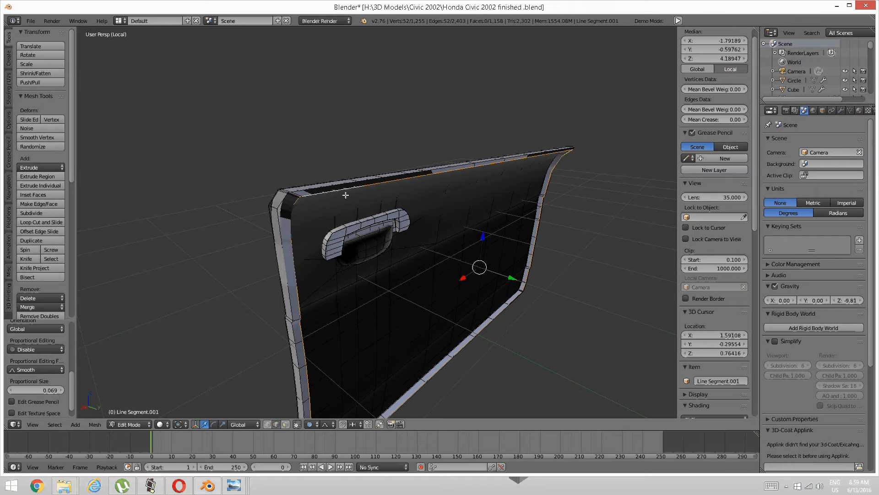
key(ctrl+KP_Add)
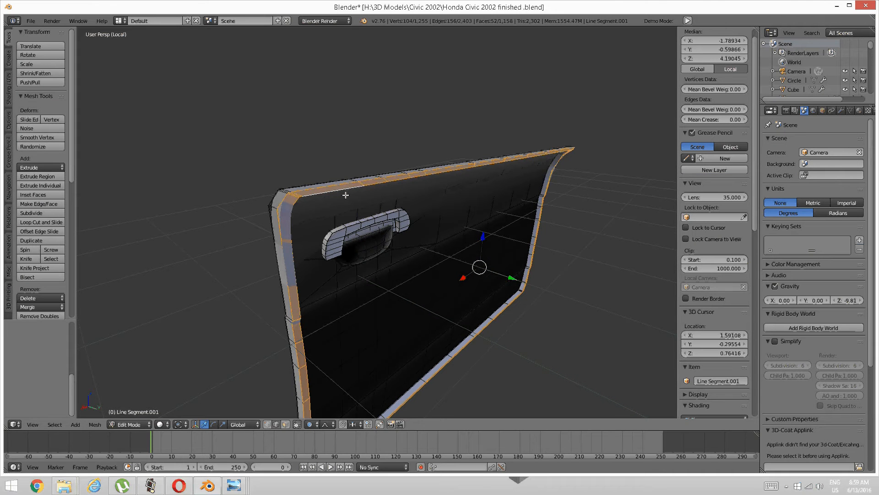
key(a)
middle_drag(314, 275, 403, 270)
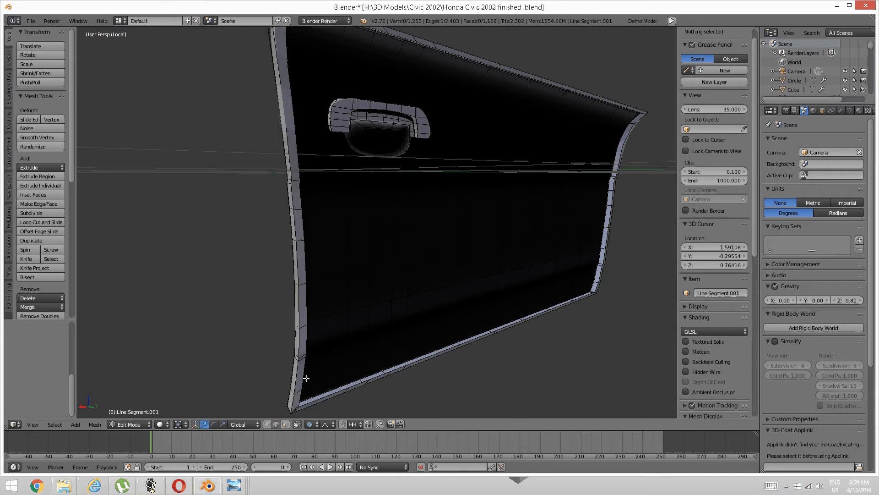
middle_drag(314, 334, 333, 283)
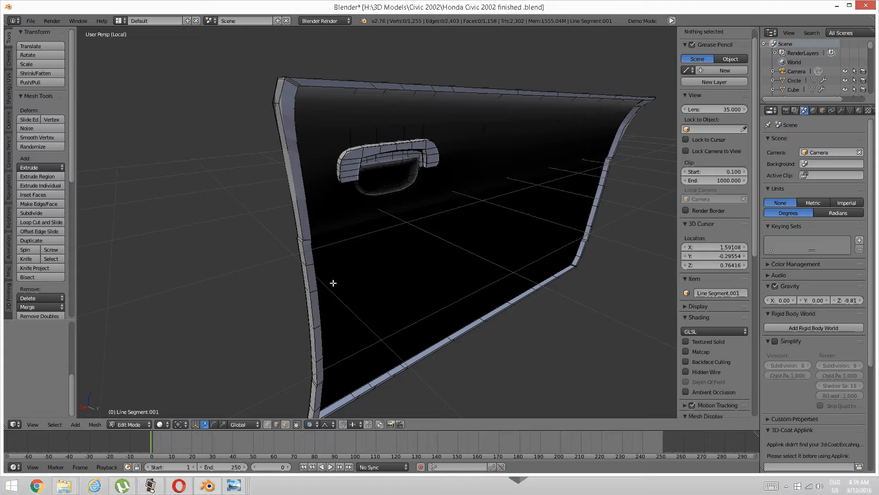
right_click(307, 191)
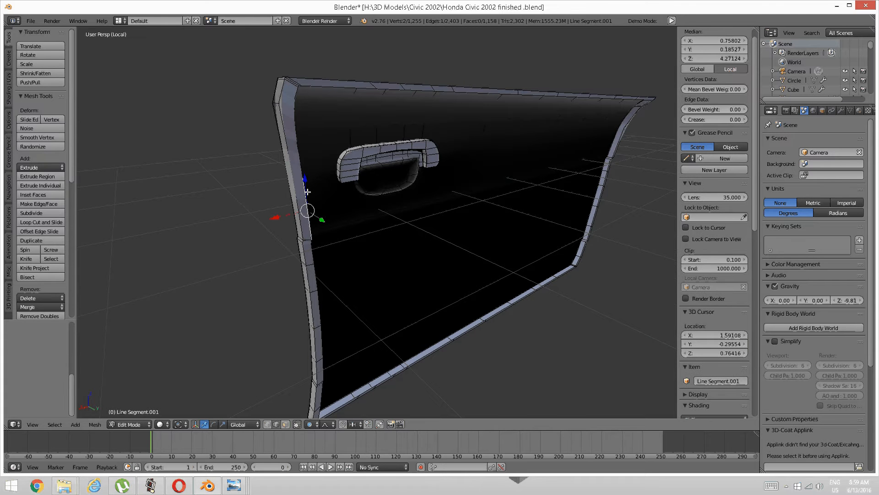
key(ctrl+l)
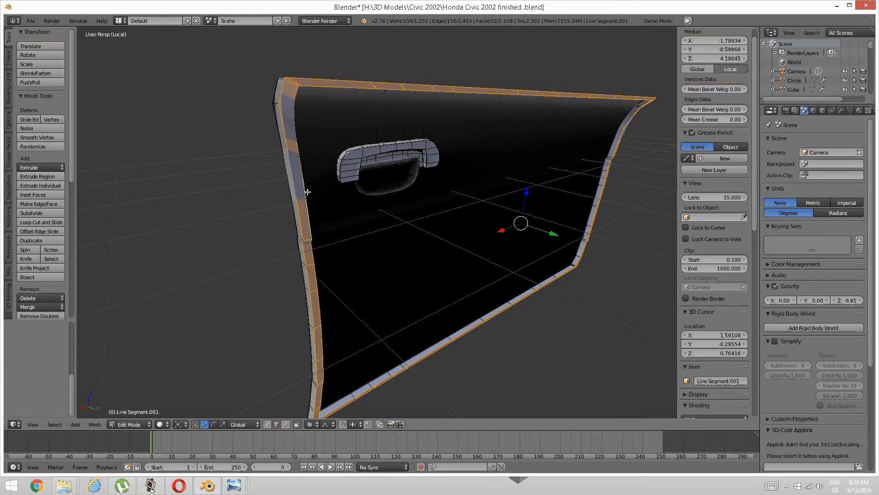
key(l)
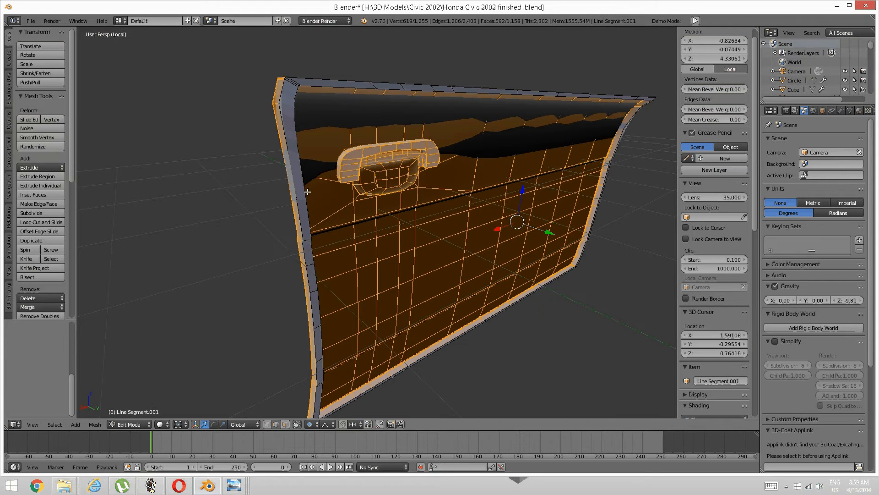
key(h)
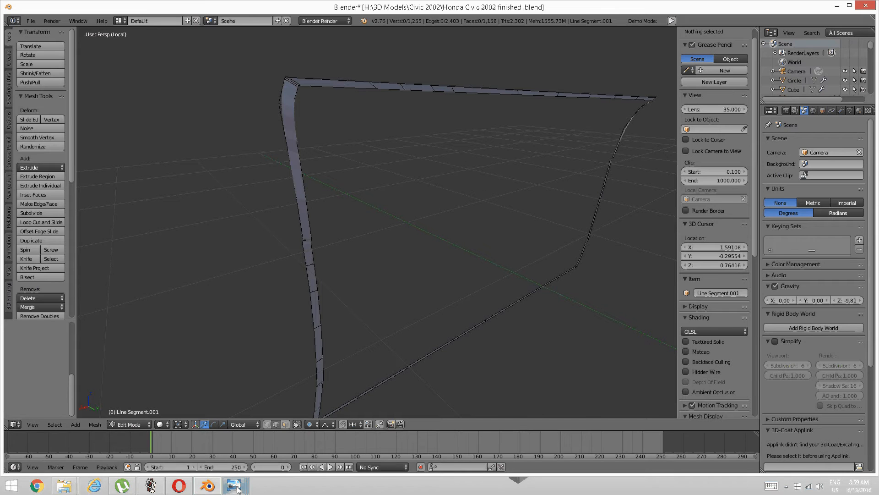
Step: Switch to Windows Photo Viewer to check the door trim's border in maxresdefault (4).jpg, and return to Blender
mouse_move(238, 490)
click(341, 430)
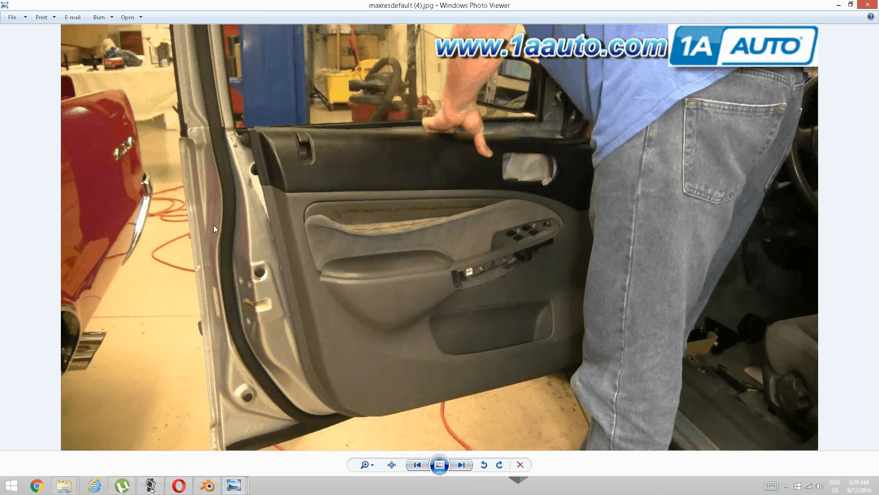
click(209, 487)
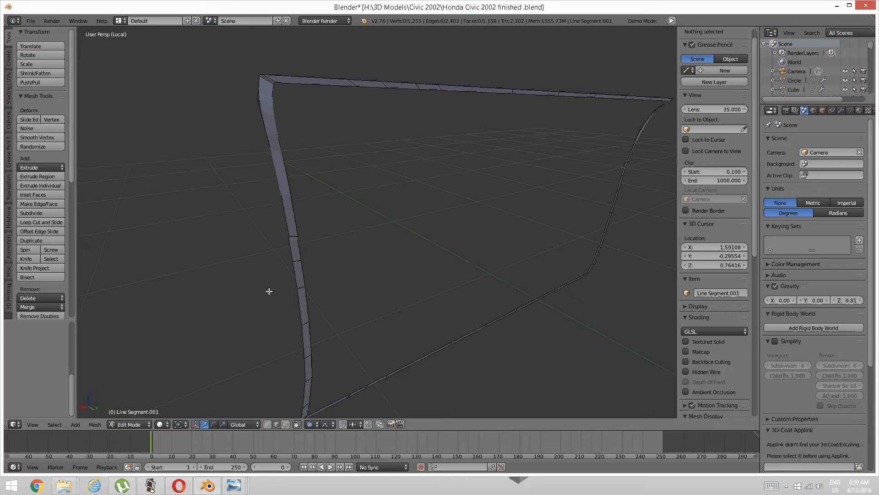
Step: Select the inner edge loop of the isolated border strip and display the model in wireframe
scroll(270, 293, up, 5)
alt+right_click(278, 255)
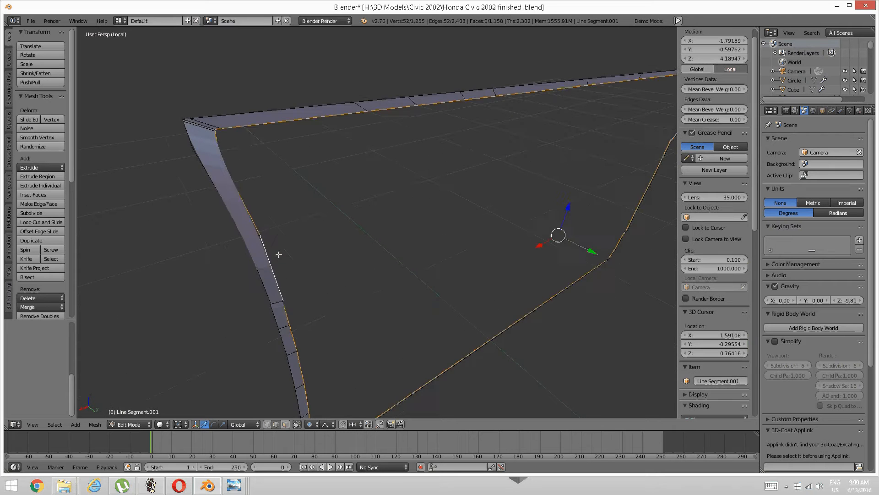
scroll(297, 248, down, 5)
mouse_move(300, 245)
middle_down()
mouse_move(310, 244)
mouse_move(308, 233)
middle_up()
key(z)
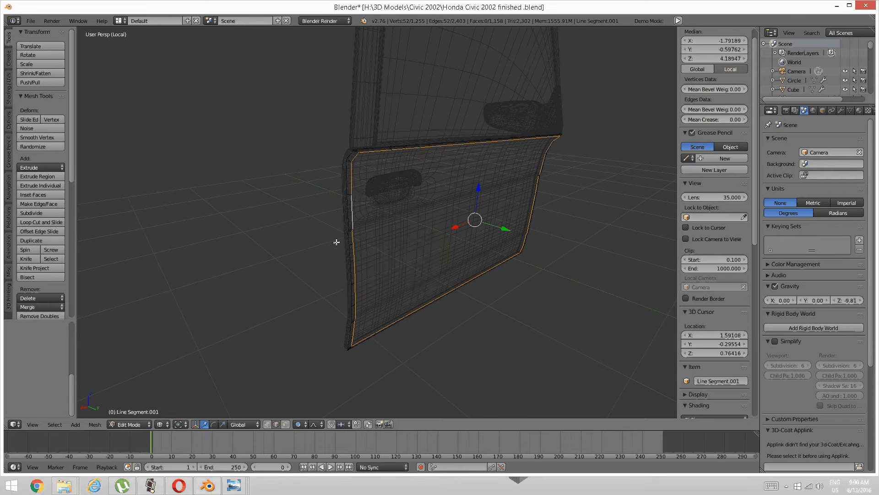
key(z)
click(411, 243)
scroll(397, 242, up, 8)
scroll(390, 281, down, 6)
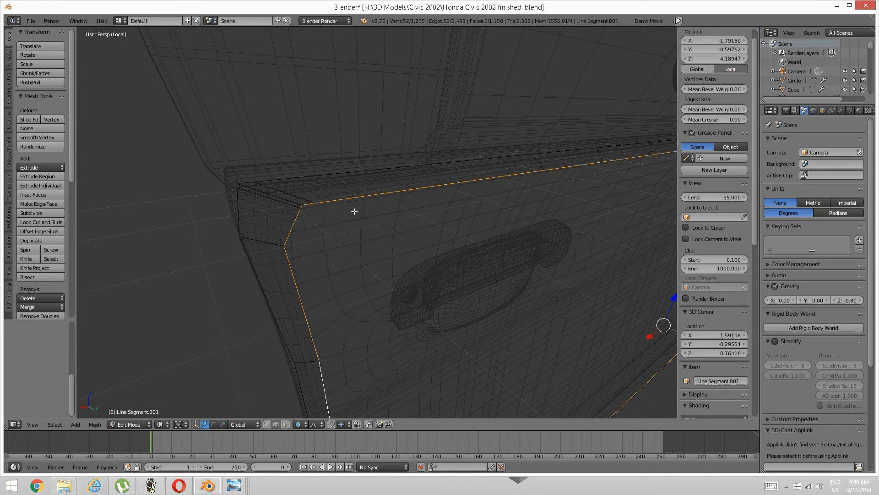
Step: Try to remove the top edges from the inner loop selection with circle select, and clear the selection
key(c)
middle_drag(348, 205, 336, 202)
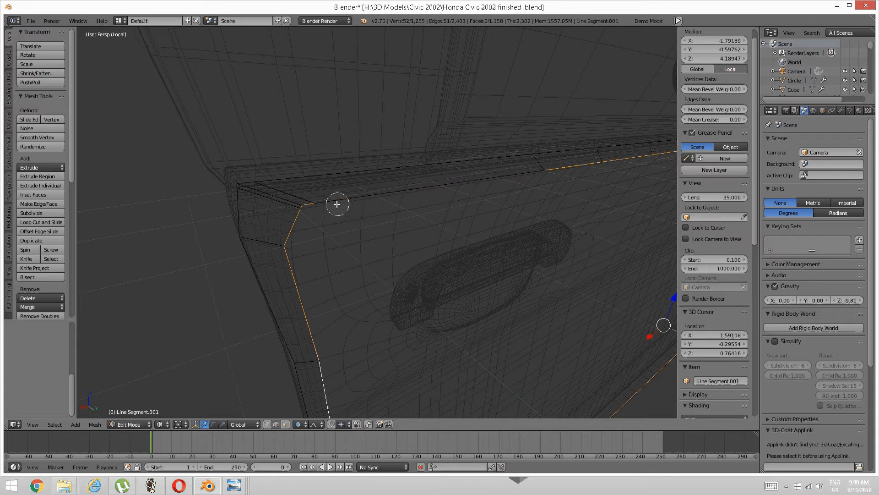
middle_click(543, 173)
right_click(571, 173)
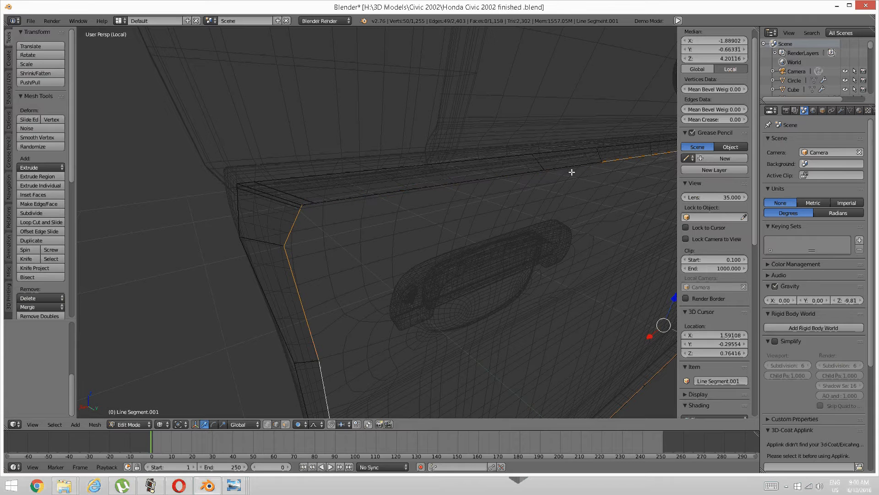
scroll(571, 174, down, 6)
mouse_move(558, 180)
shift+middle_down()
mouse_move(522, 163)
mouse_move(516, 149)
shift+middle_up()
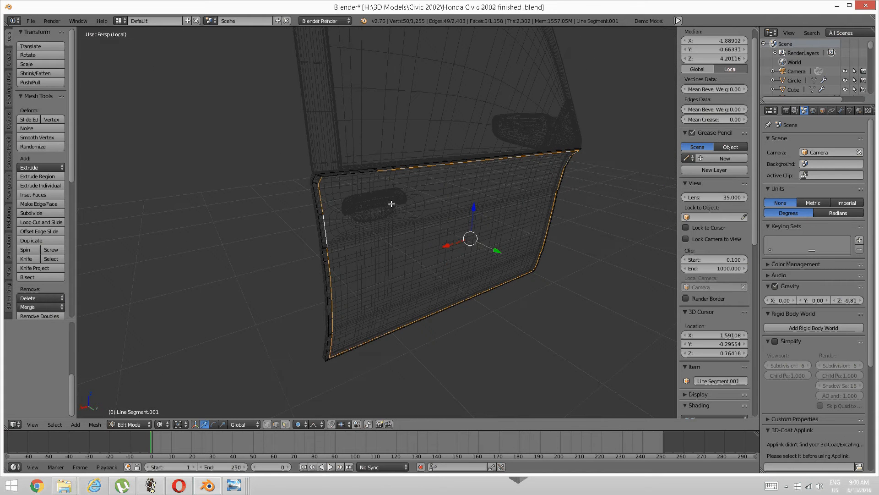
key(c)
mouse_move(373, 176)
middle_down()
mouse_move(363, 173)
mouse_move(525, 161)
middle_up()
middle_drag(547, 155, 555, 153)
right_click(555, 153)
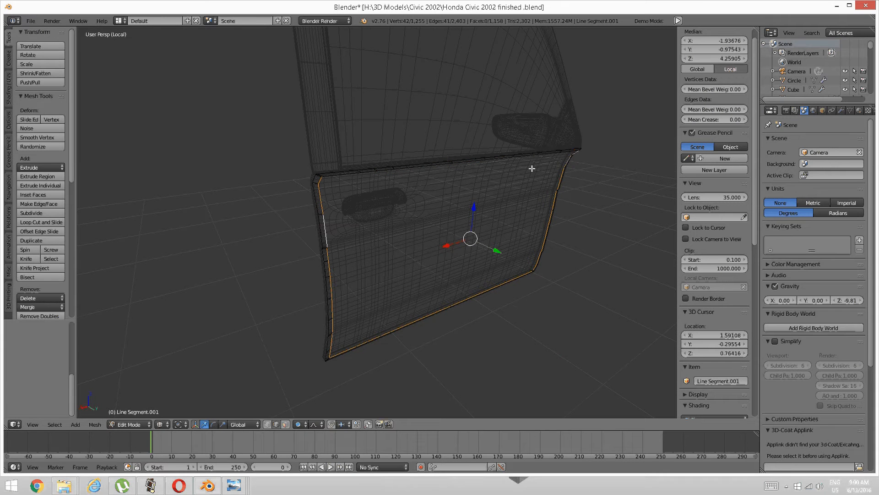
scroll(402, 236, up, 1)
middle_drag(403, 236, 395, 236)
scroll(391, 237, up, 1)
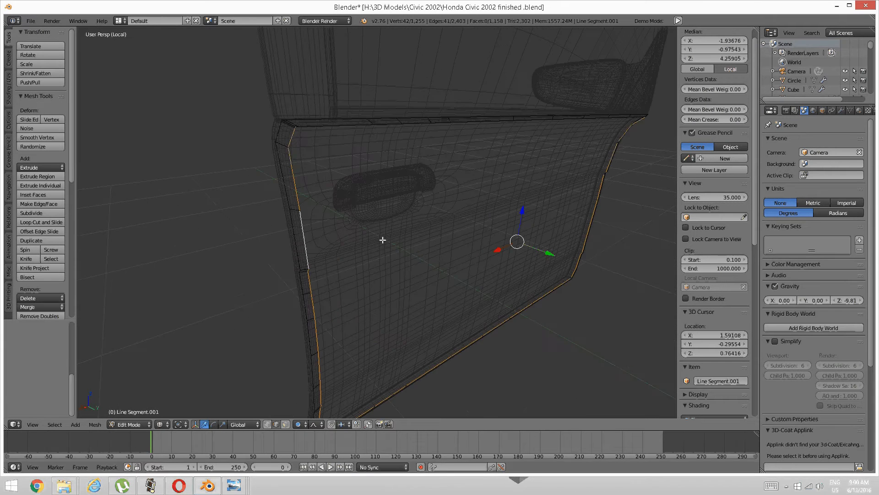
key(a)
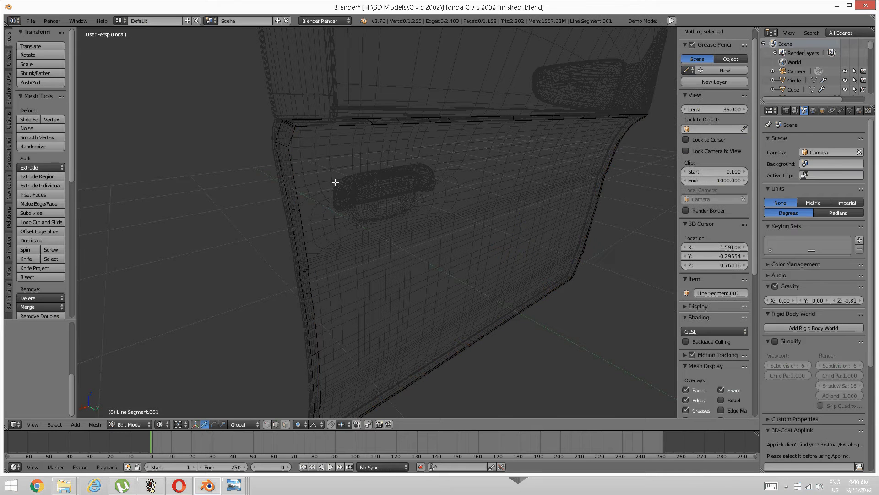
Step: Select the strip's whole inner edge loop, extrude it about 0.13 along global Y, and clear the selection
alt+right_click(301, 175)
middle_drag(301, 175, 340, 198)
scroll(336, 184, up, 1)
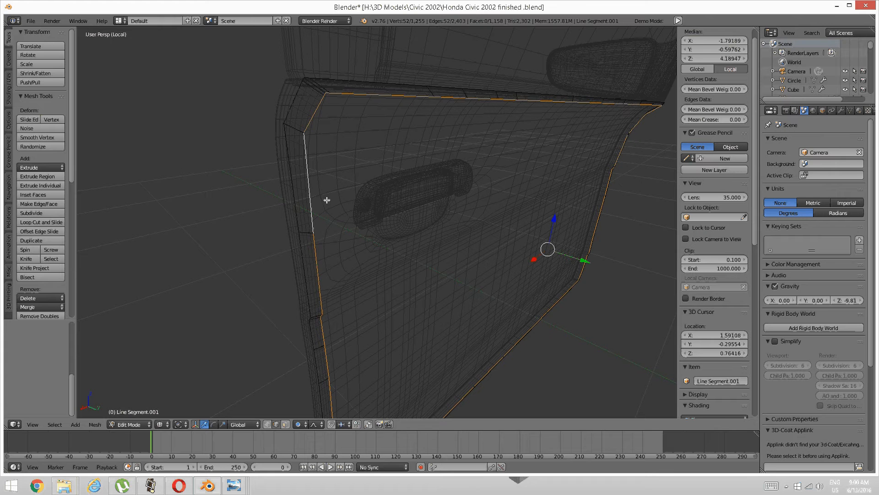
key(e)
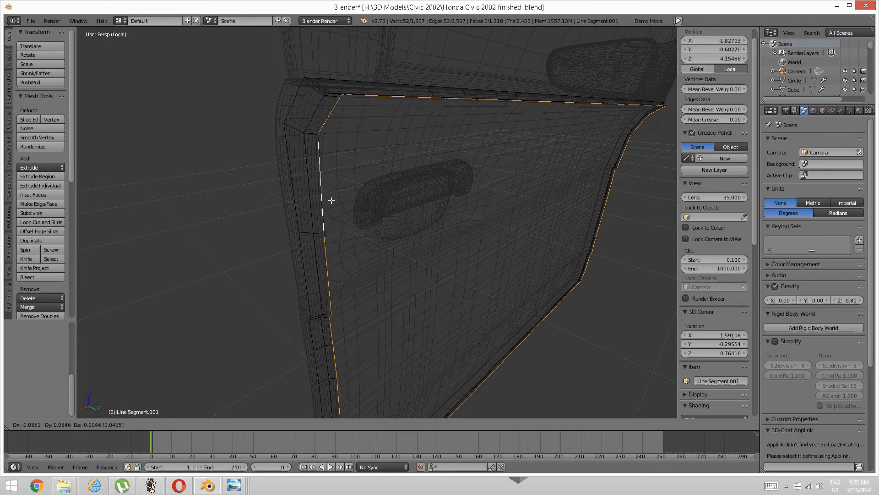
key(y)
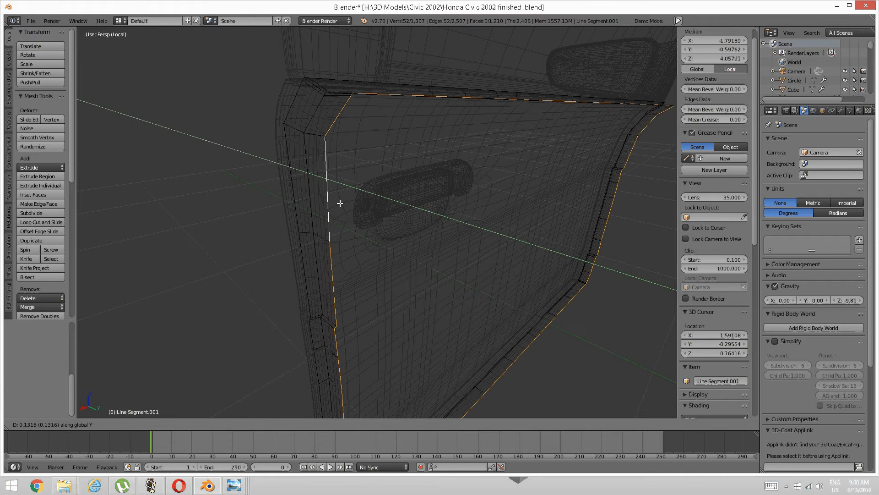
click(339, 203)
scroll(337, 203, down, 2)
middle_drag(337, 203, 367, 226)
scroll(374, 191, up, 2)
key(a)
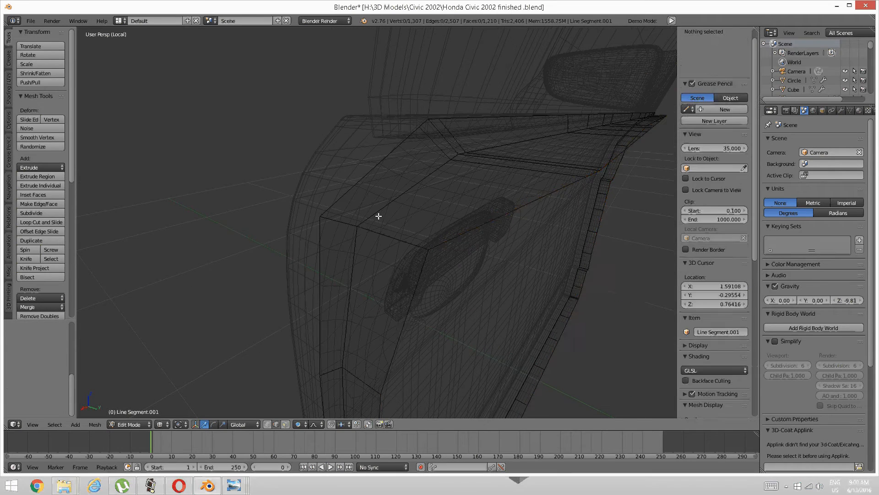
middle_drag(411, 202, 411, 203)
key(ctrl+z)
key(a)
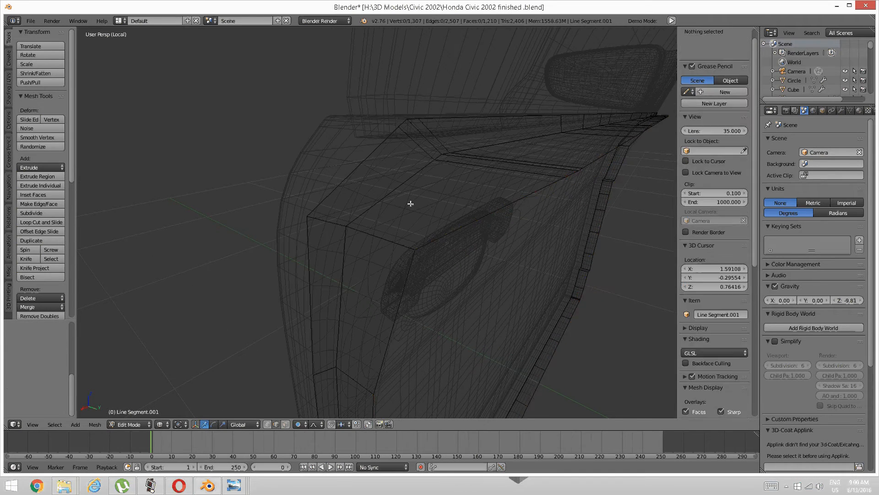
right_click(572, 176)
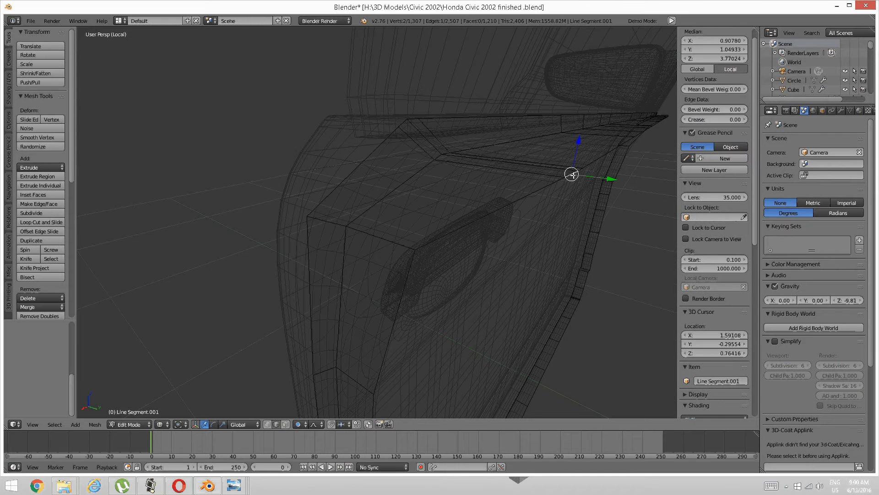
middle_drag(572, 176, 562, 177)
shift+right_click(277, 193)
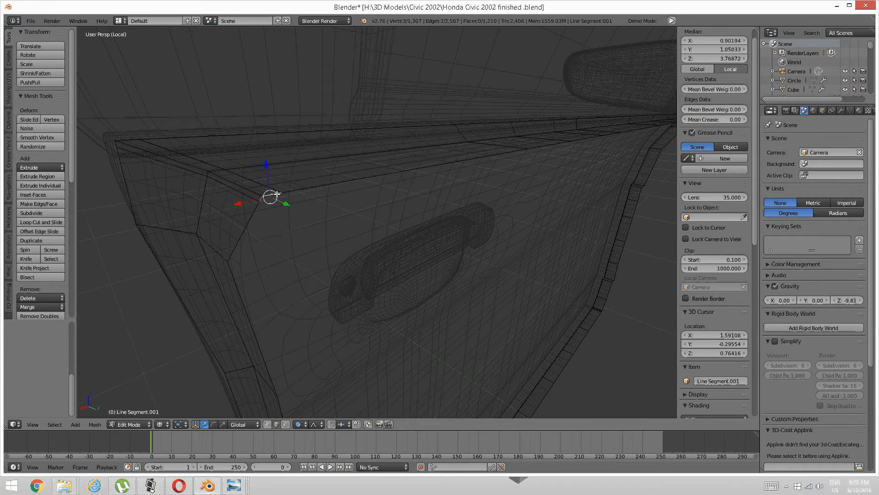
shift+right_click(295, 188)
scroll(394, 168, down, 2)
middle_drag(399, 167, 387, 170)
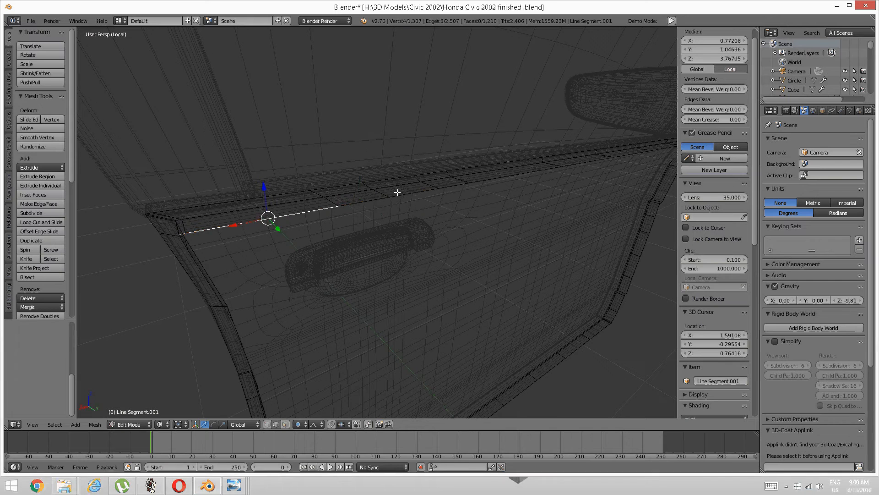
shift+right_click(397, 194)
shift+right_click(418, 185)
shift+right_click(445, 184)
middle_drag(445, 184, 385, 190)
shift+right_click(379, 187)
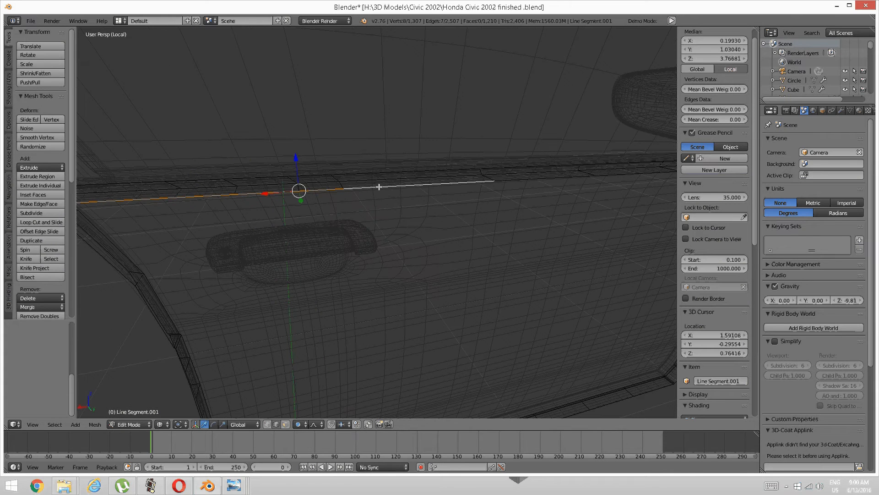
ctrl+alt+right_click(379, 187)
key(a)
Step: Select the strip's whole inner edge loop and deselect its corner edges at the door handle end with circle select
alt+right_click(378, 188)
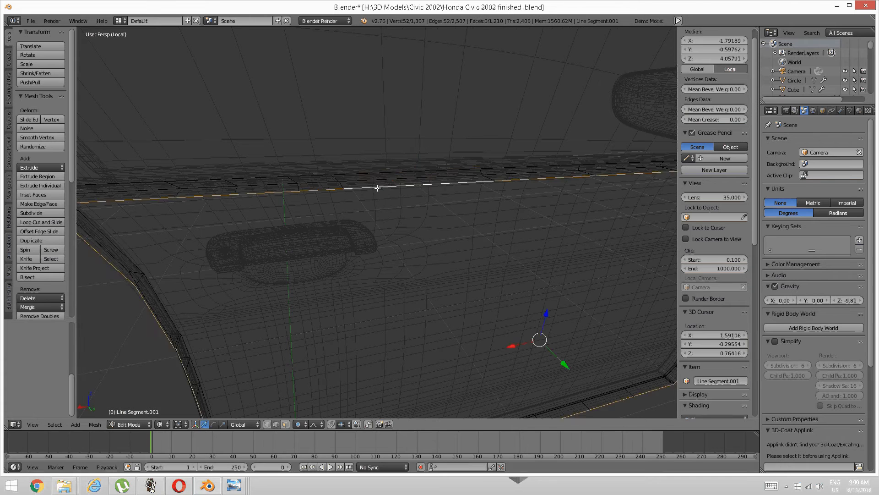
scroll(378, 188, down, 4)
middle_drag(378, 188, 409, 186)
scroll(367, 212, up, 5)
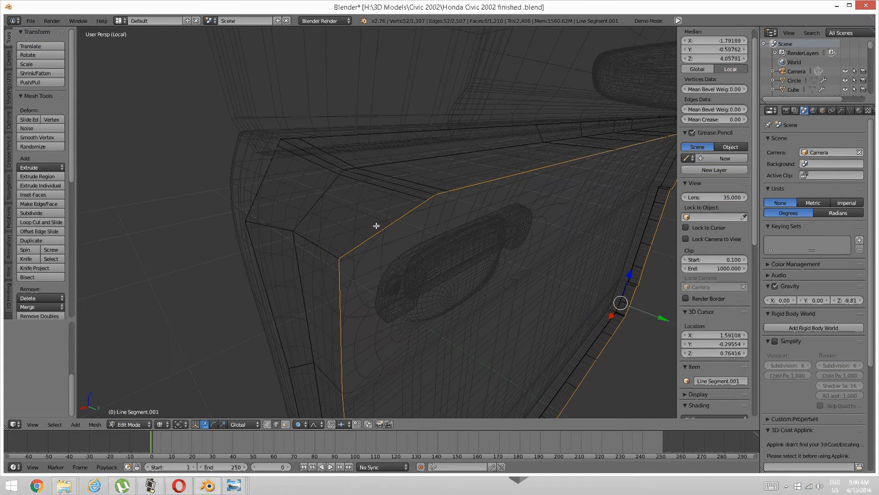
key(c)
middle_drag(365, 230, 348, 247)
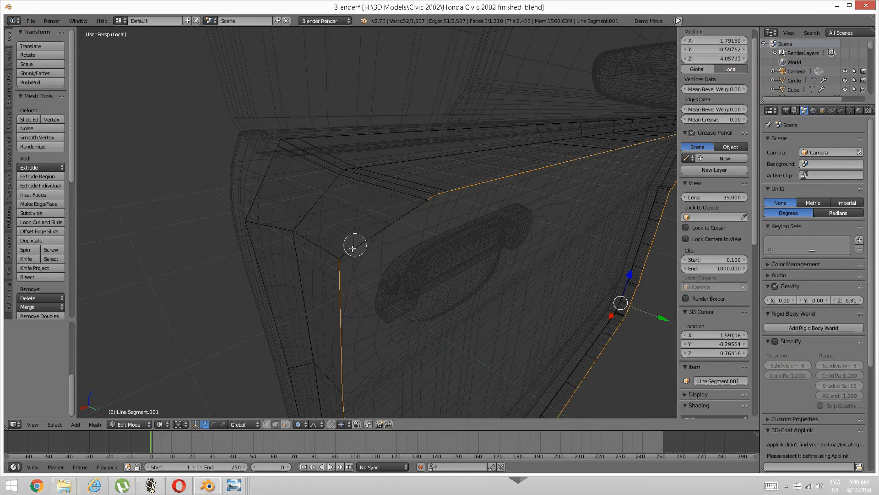
middle_click(348, 253)
right_click(348, 253)
Step: Deselect the side and bottom edges of the inner loop with circle select, keeping only the straight top edges selected
scroll(352, 243, down, 6)
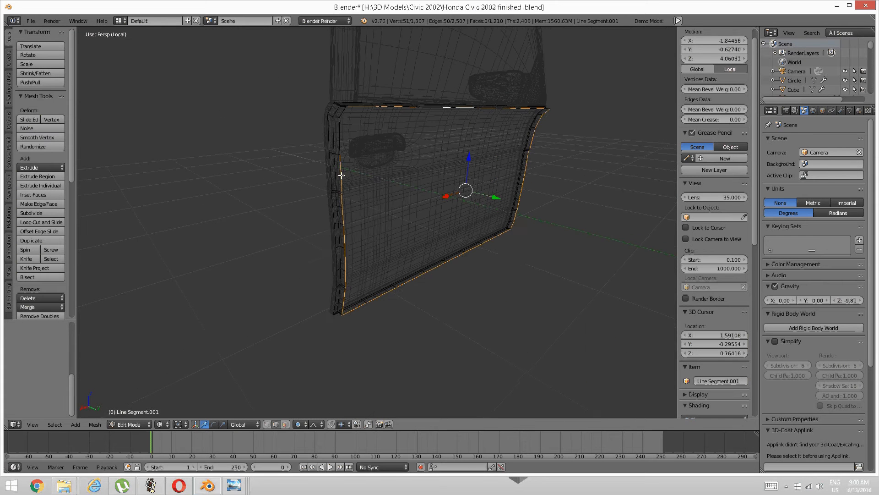
key(c)
mouse_move(338, 173)
middle_down()
mouse_move(338, 156)
mouse_move(341, 256)
mouse_move(465, 265)
mouse_move(513, 220)
mouse_move(523, 174)
mouse_move(535, 176)
mouse_move(491, 177)
mouse_move(496, 200)
mouse_move(416, 182)
middle_up()
right_click(523, 175)
scroll(497, 200, up, 3)
scroll(466, 197, down, 2)
middle_drag(485, 182, 452, 235)
scroll(463, 193, up, 3)
scroll(458, 233, down, 3)
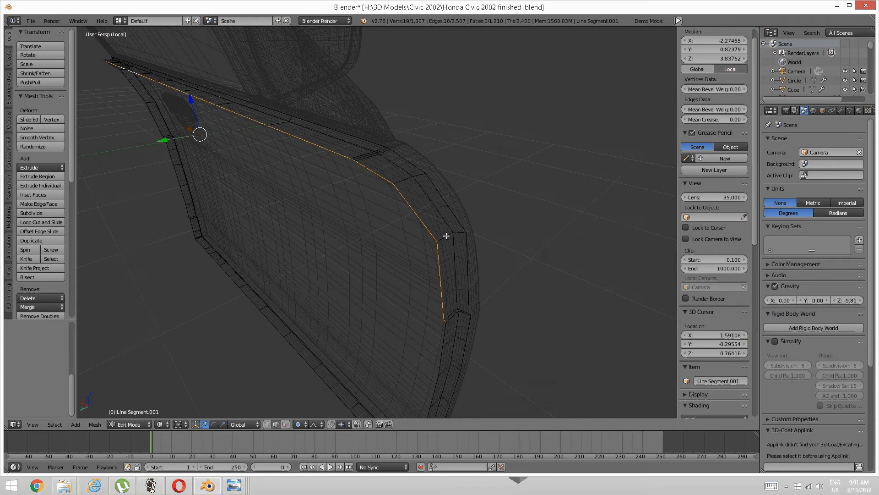
key(c)
mouse_move(443, 317)
middle_down()
mouse_move(419, 212)
mouse_move(396, 183)
mouse_move(406, 193)
middle_up()
right_click(395, 184)
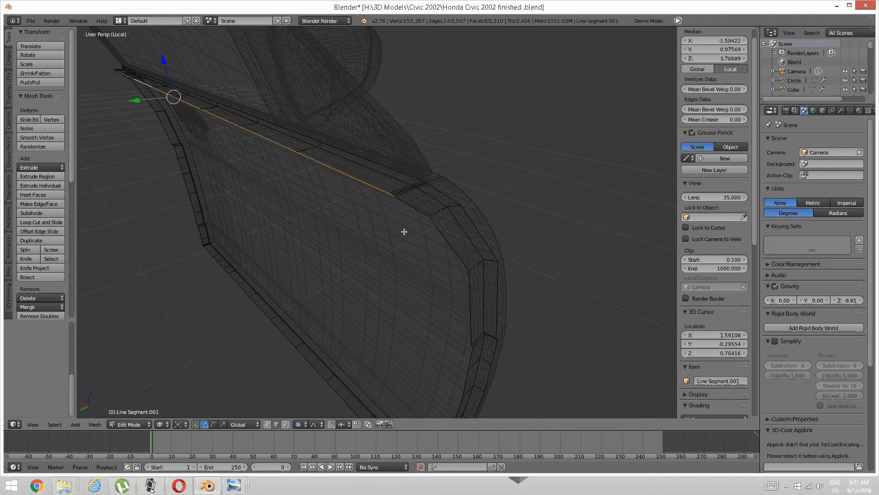
mouse_move(394, 226)
middle_down()
mouse_move(412, 226)
mouse_move(398, 225)
middle_up()
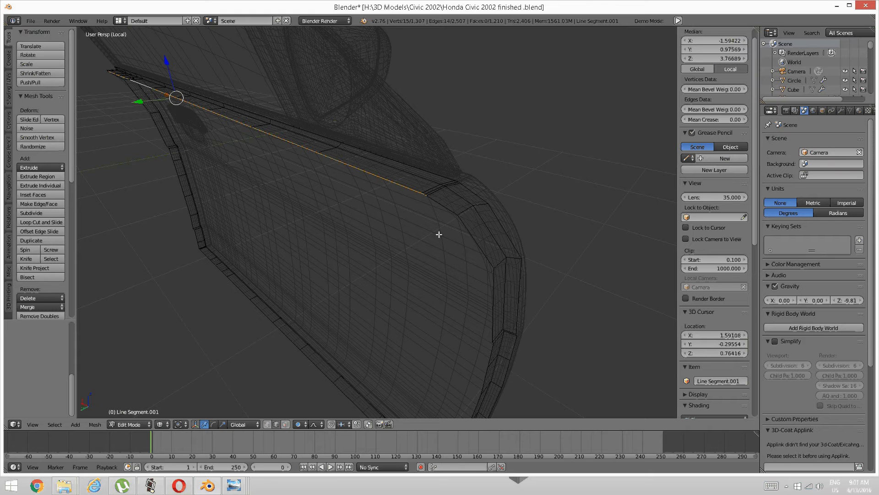
middle_drag(443, 220, 393, 192)
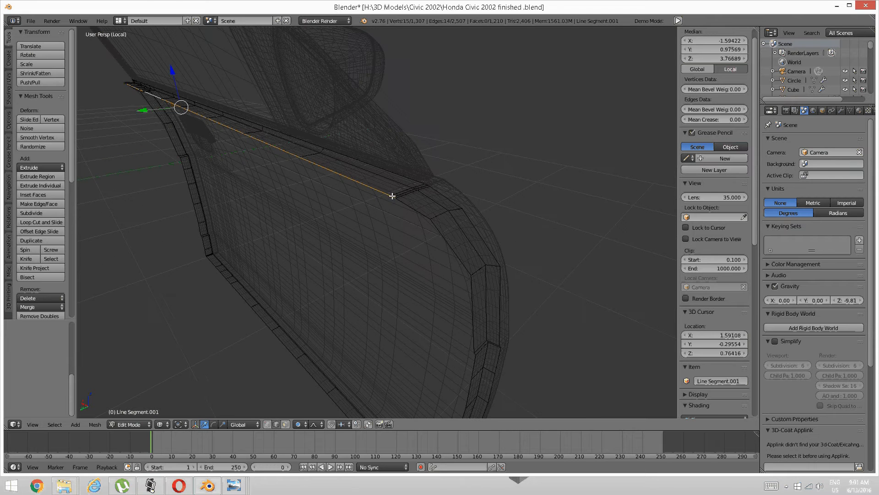
scroll(392, 197, up, 1)
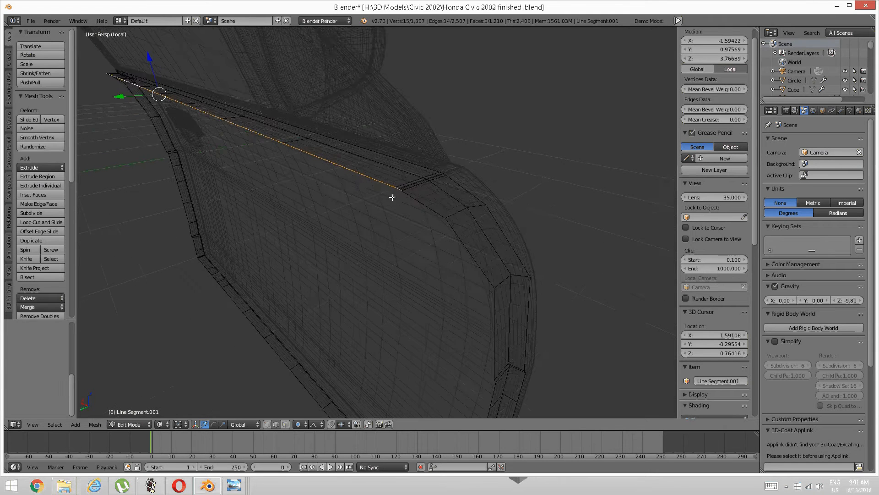
scroll(392, 197, up, 3)
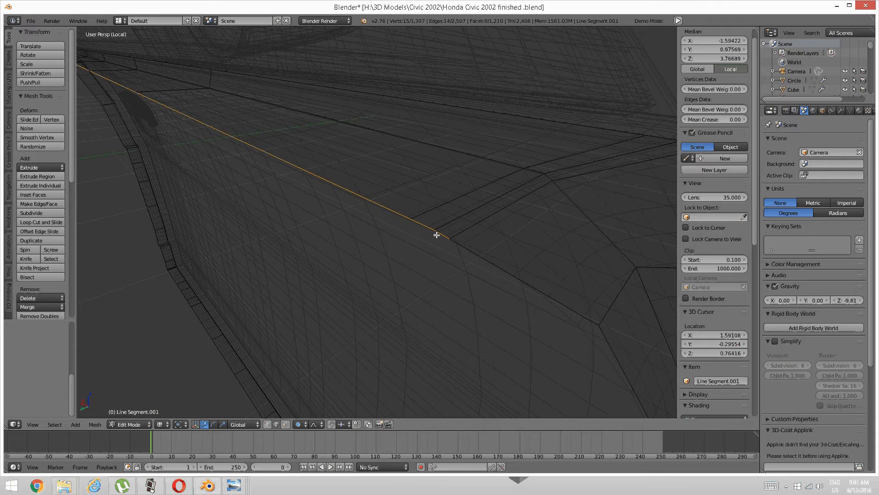
shift+right_click(437, 235)
scroll(436, 235, down, 5)
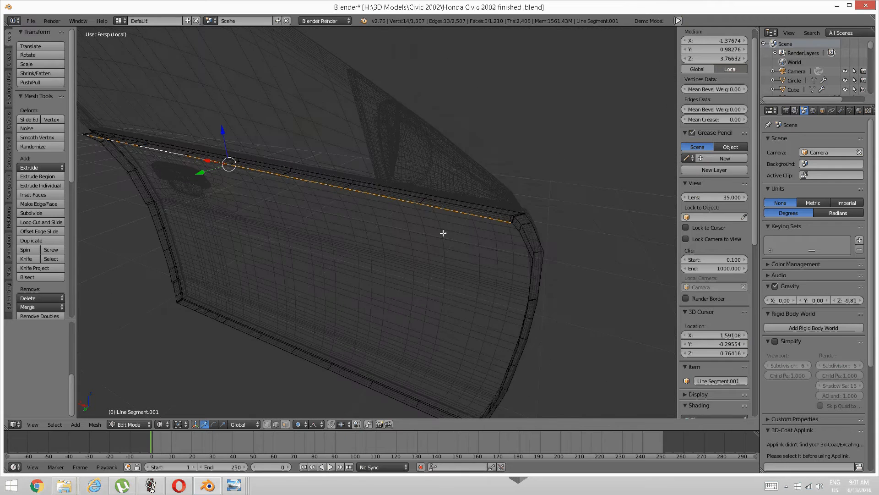
middle_drag(427, 255, 404, 195)
middle_drag(372, 224, 411, 224)
middle_drag(344, 227, 334, 204)
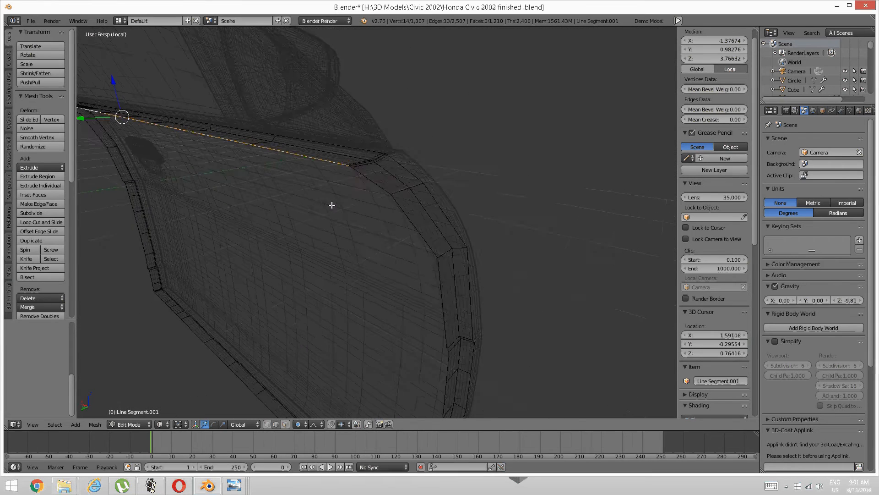
scroll(336, 201, up, 4)
scroll(335, 201, down, 4)
ctrl+click(375, 184)
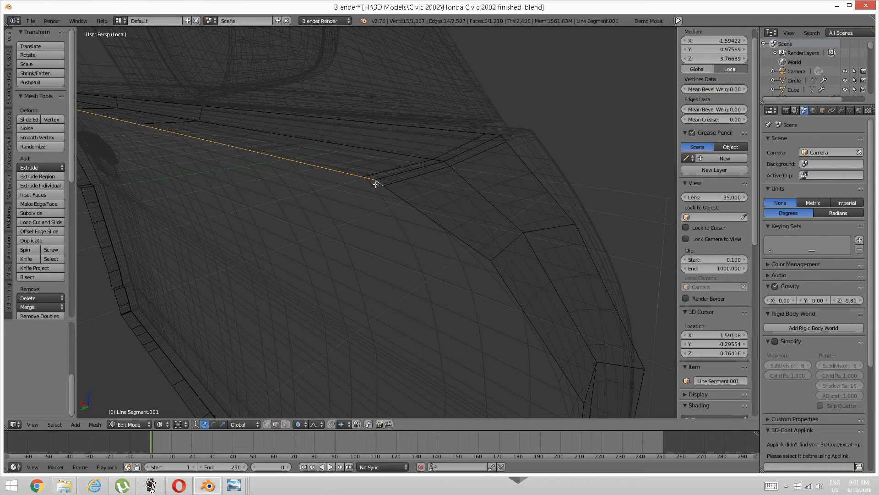
Step: Lower the selected top inner edges and shift them along global Y to a local median of about Y 0.878, Z 3.90, and deselect all
scroll(374, 193, down, 5)
middle_drag(371, 196, 290, 204)
drag(173, 84, 153, 129)
click(149, 132)
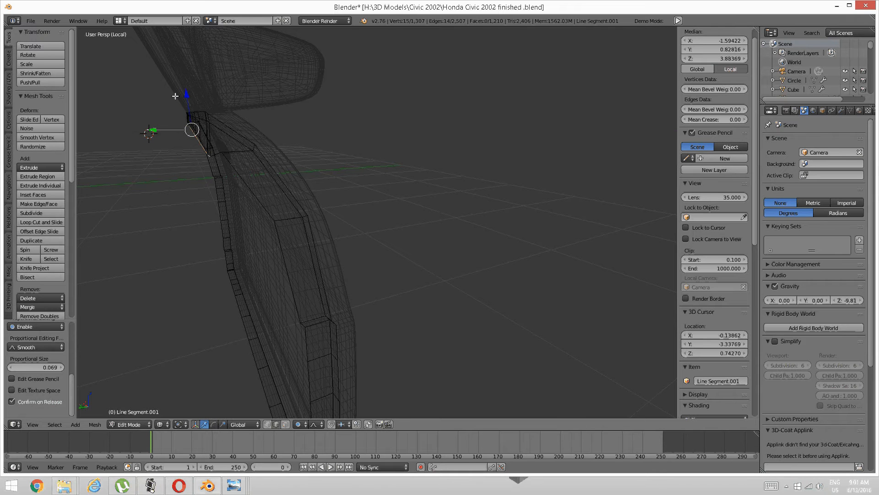
drag(185, 94, 186, 89)
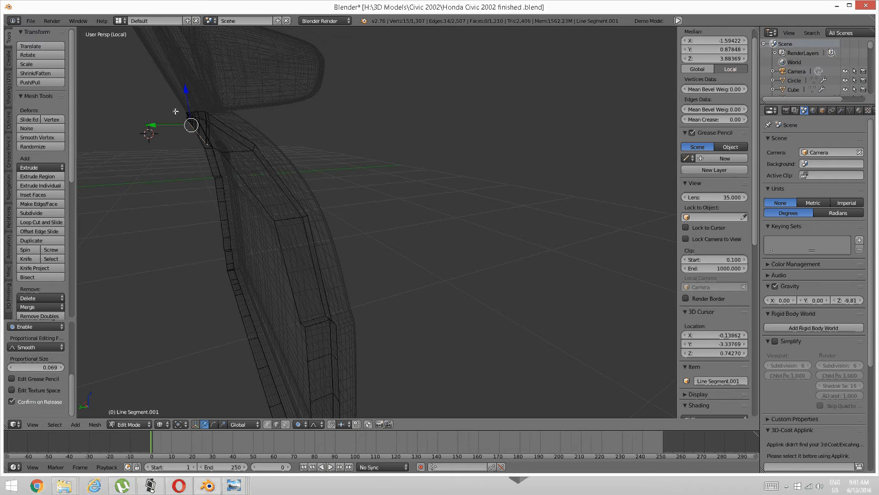
drag(159, 122, 154, 130)
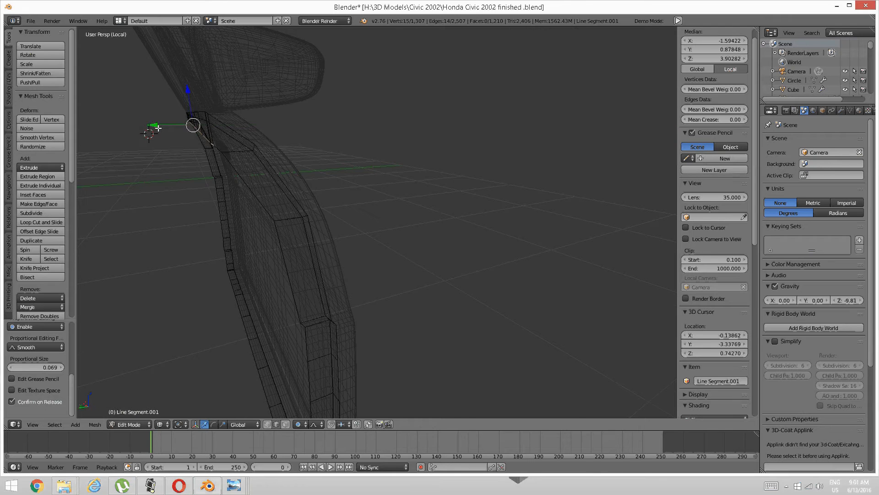
middle_drag(155, 130, 434, 182)
key(a)
Step: Add a loop cut around the newly extruded inner band, slide it about 0.74 toward the band's outer edge, and clear the selection
middle_drag(380, 202, 393, 211)
key(ctrl+r)
click(392, 203)
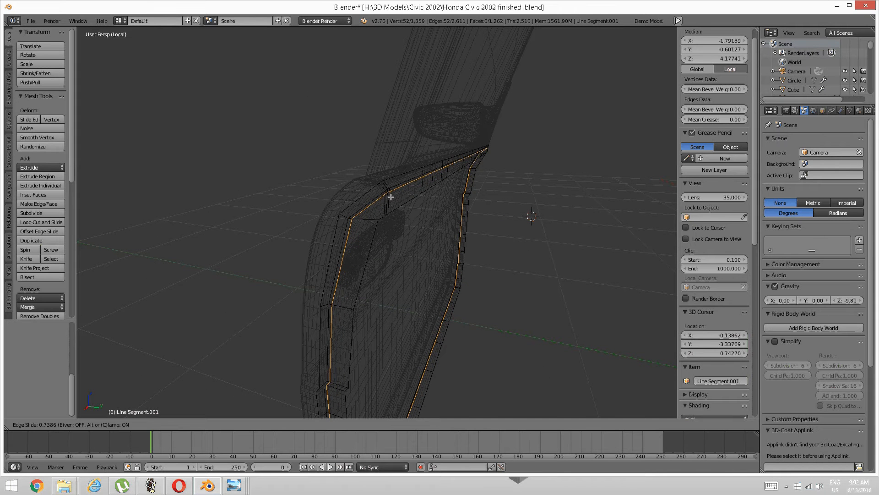
click(389, 193)
key(a)
Step: Add a second loop cut around the outer border band, slide it about 0.83 toward the outer edge, and clear the selection
middle_drag(389, 192, 323, 238)
scroll(401, 211, up, 3)
key(ctrl+r)
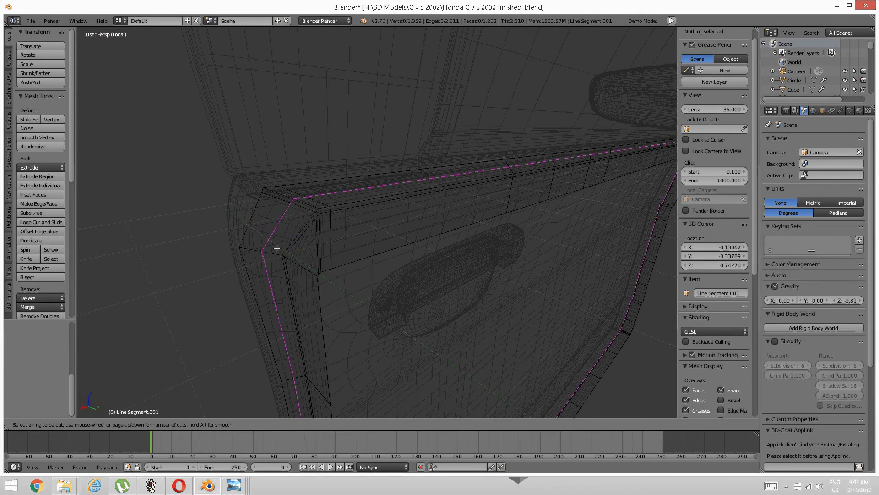
click(277, 248)
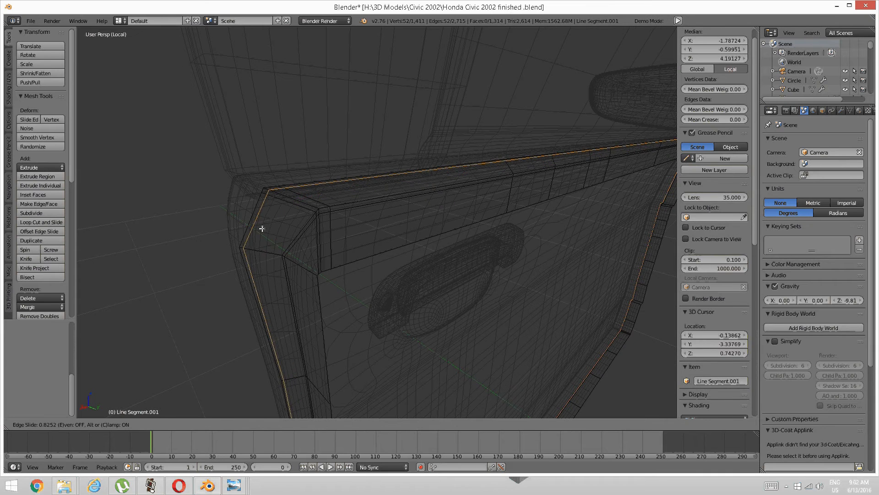
click(262, 229)
key(a)
Step: Switch to Windows Photo Viewer to compare the trim's upper section with maxresdefault (4).jpg, and return to Blender
scroll(330, 224, down, 4)
mouse_move(329, 225)
middle_down()
mouse_move(316, 218)
mouse_move(342, 207)
mouse_move(324, 208)
middle_up()
scroll(317, 217, down, 1)
middle_drag(380, 227, 348, 298)
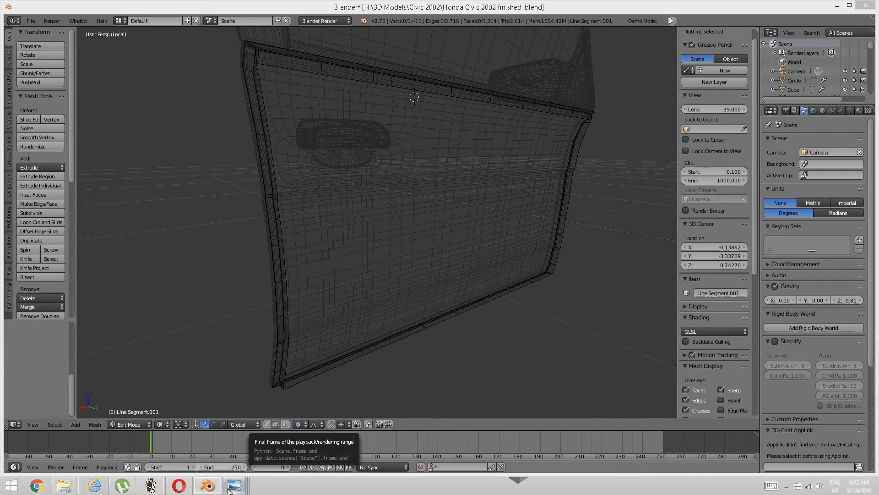
mouse_move(234, 485)
click(334, 426)
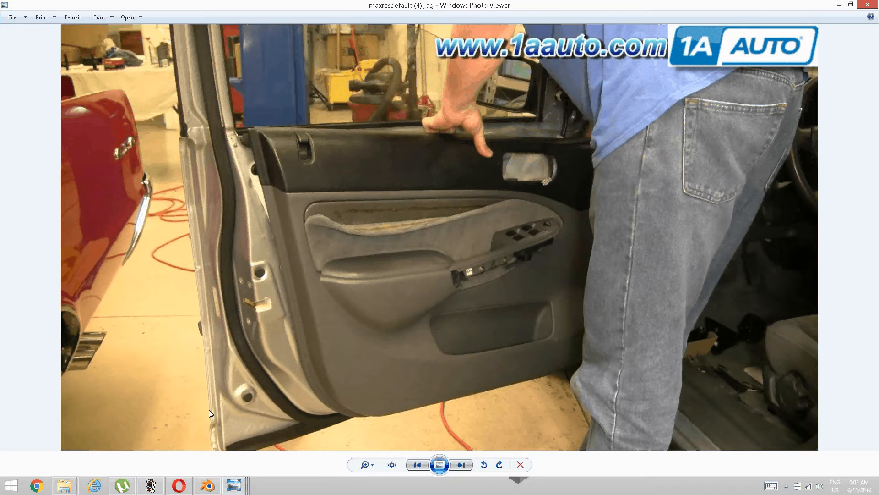
click(207, 485)
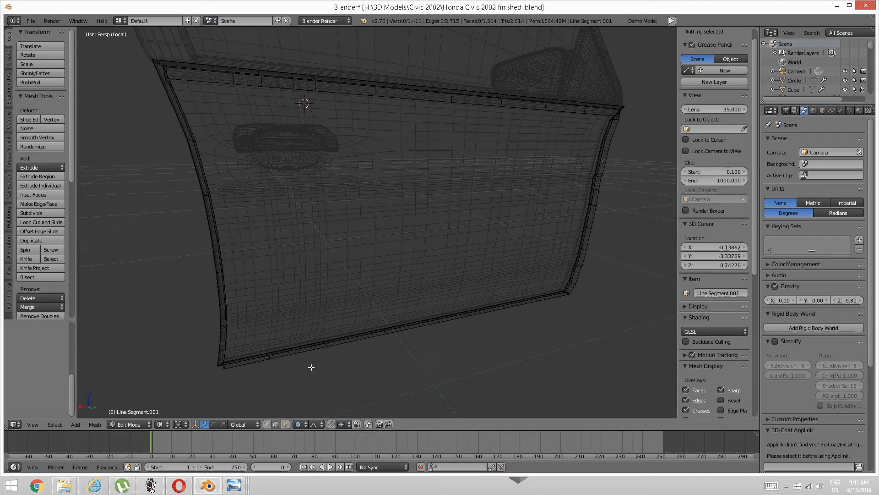
Step: Select the two short lower edges at the handle-side top corner, disable proportional editing, shift them slightly along negative global X, and deselect all
middle_drag(311, 368, 342, 310)
scroll(339, 324, up, 3)
scroll(337, 309, up, 2)
scroll(340, 316, up, 2)
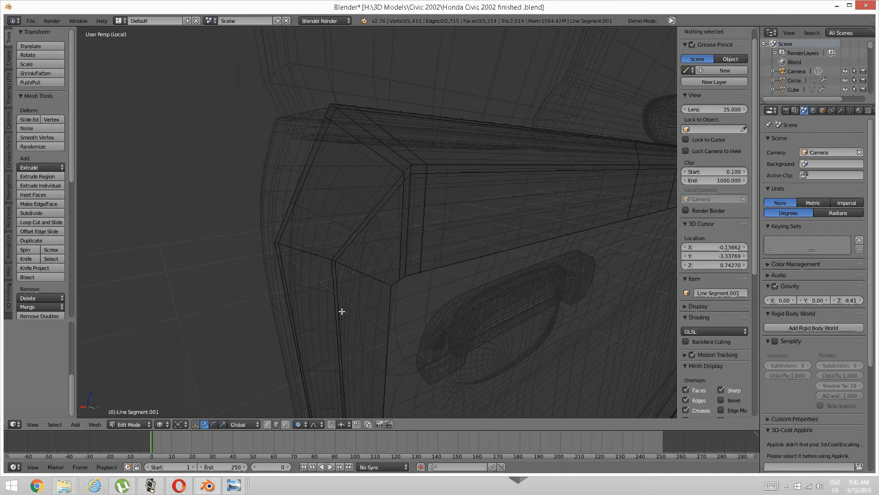
right_click(401, 276)
right_click(404, 278)
shift+right_click(416, 275)
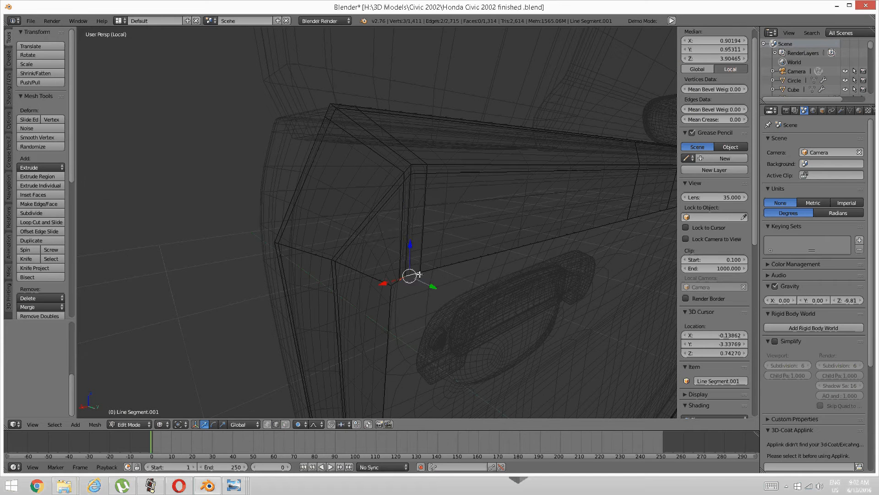
mouse_move(412, 279)
middle_down()
mouse_move(323, 299)
mouse_move(422, 293)
middle_up()
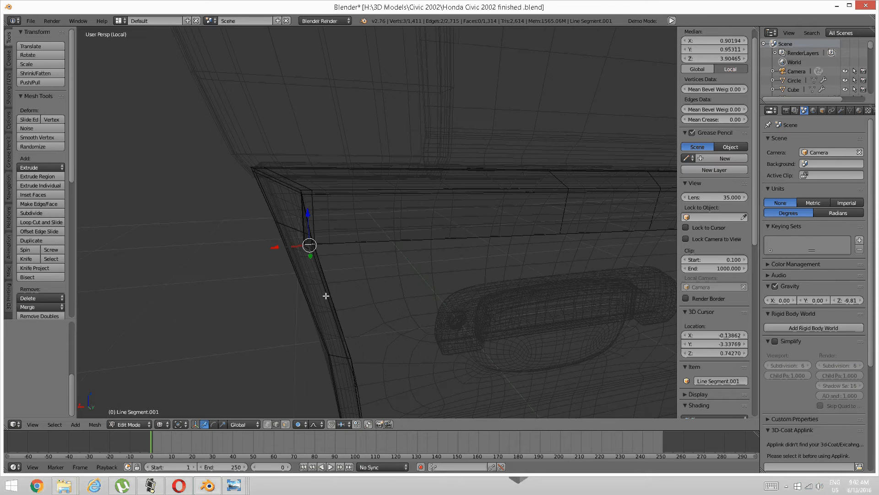
scroll(326, 297, up, 1)
scroll(327, 298, down, 1)
middle_drag(327, 297, 332, 296)
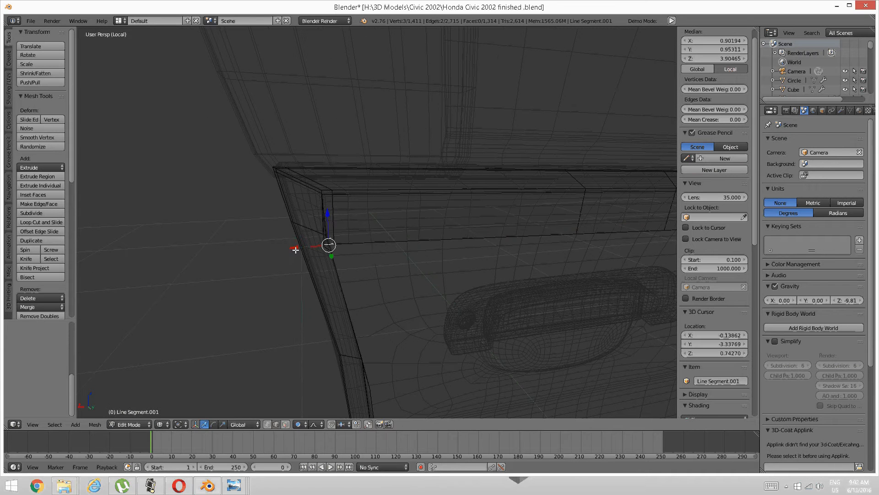
drag(295, 249, 300, 248)
click(302, 425)
click(305, 417)
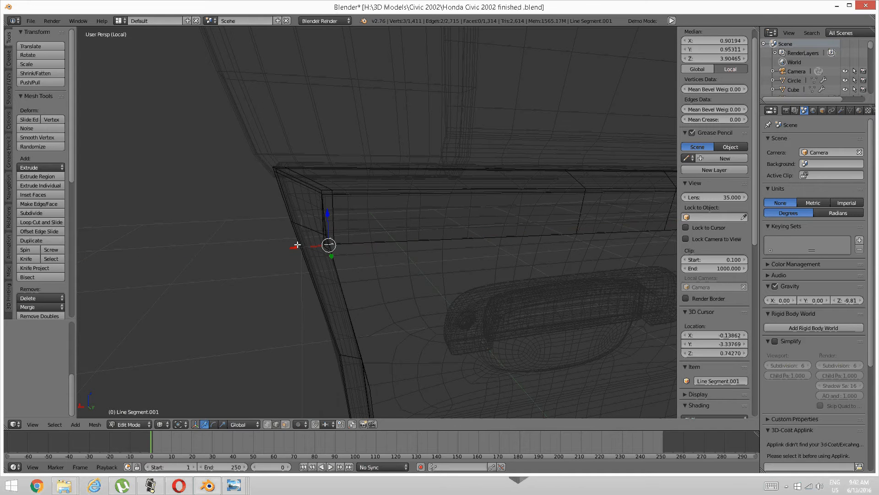
drag(296, 247, 303, 247)
key(a)
Step: Select the matching two short lower edges at the mirror-side top corner, shift them slightly along negative global X, and clear the selection
scroll(398, 273, down, 3)
middle_drag(474, 274, 317, 317)
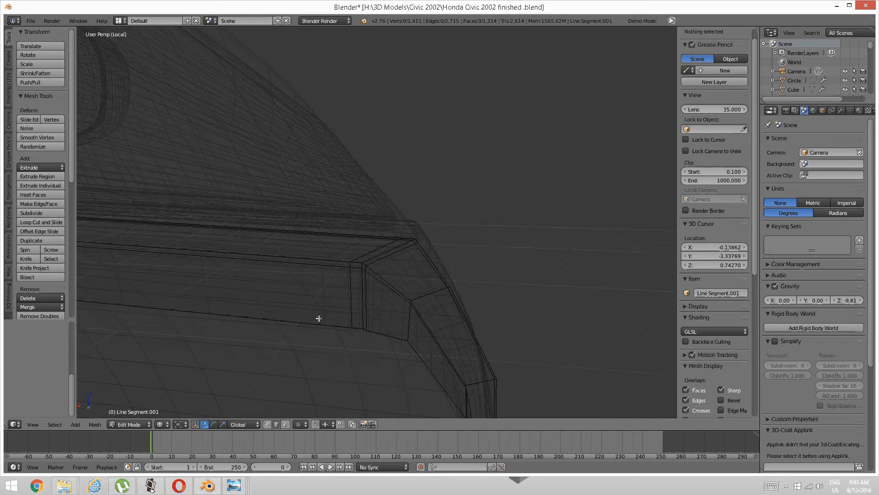
right_click(364, 330)
shift+right_click(364, 330)
middle_drag(364, 329, 357, 329)
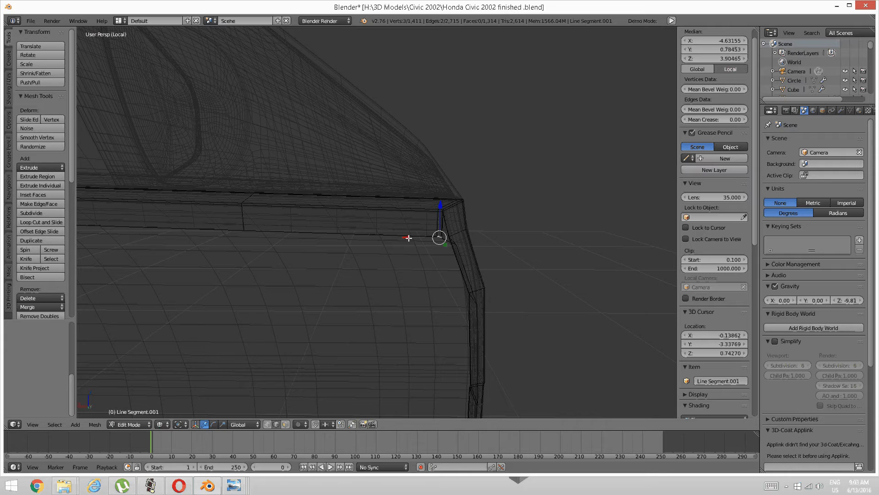
drag(408, 237, 418, 238)
key(a)
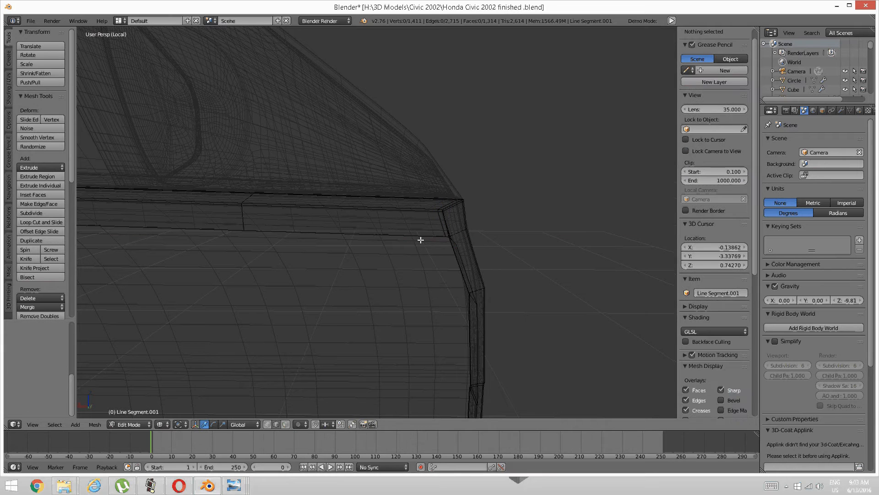
middle_drag(420, 239, 390, 279)
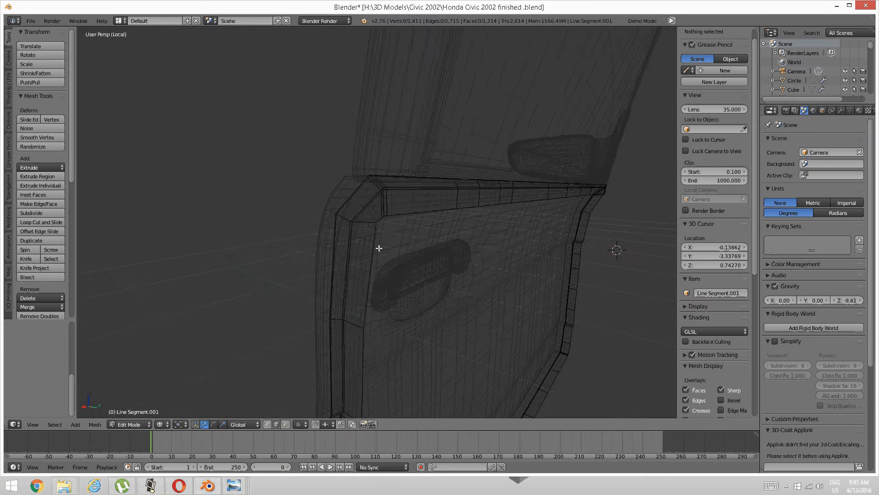
middle_drag(379, 247, 373, 273)
middle_drag(289, 262, 300, 262)
alt+right_click(306, 259)
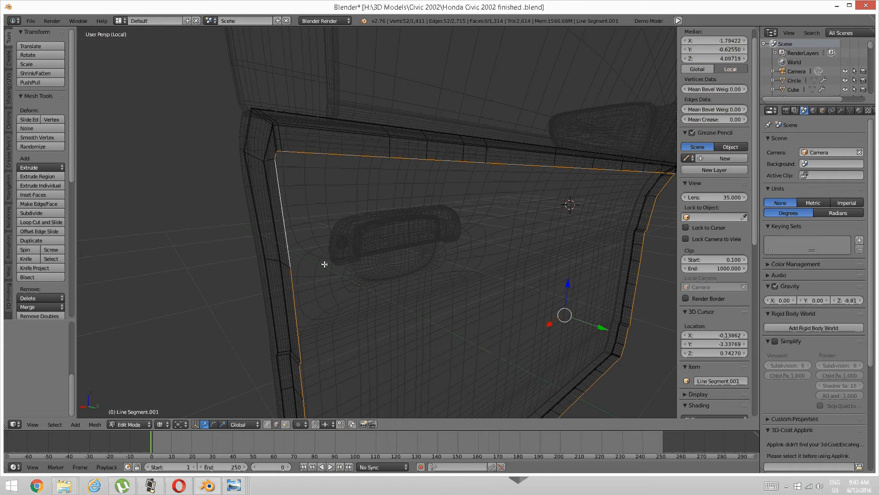
middle_drag(323, 264, 328, 264)
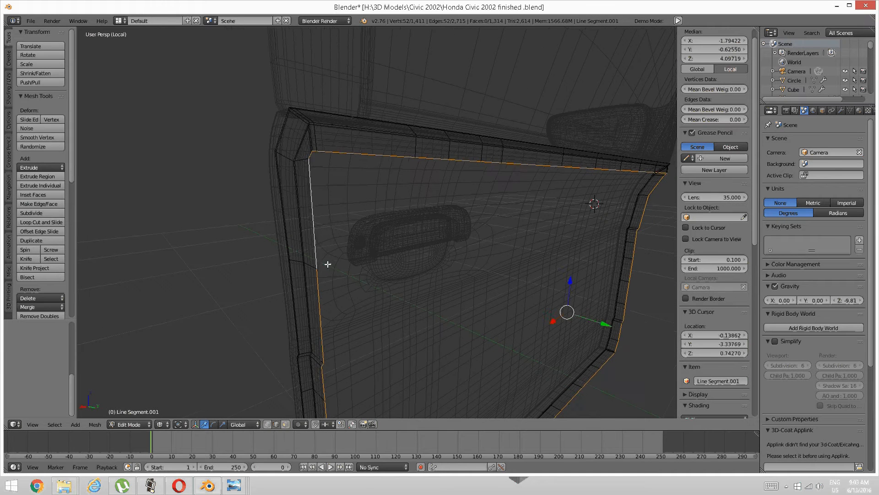
key(a)
Step: Select the chain of inner border edges on the handle side, from the top corner down to just below the bend
middle_drag(330, 226, 349, 246)
scroll(345, 235, up, 1)
right_click(409, 178)
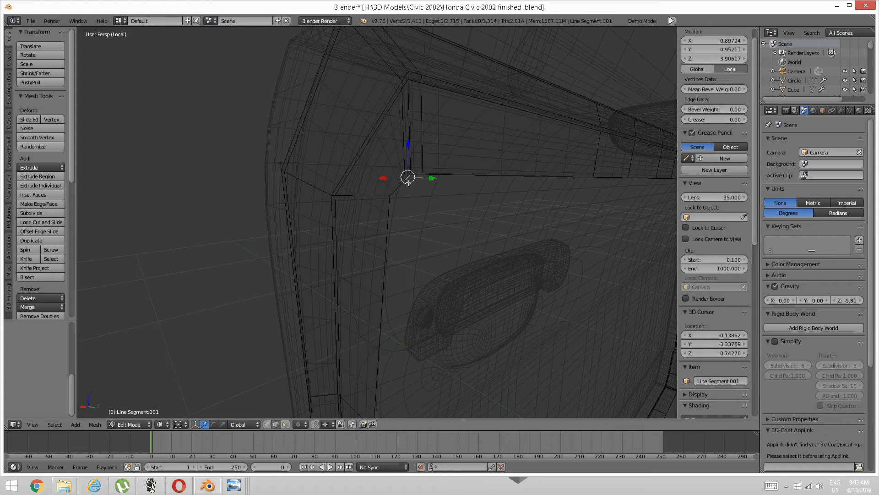
shift+right_click(400, 193)
shift+right_click(392, 264)
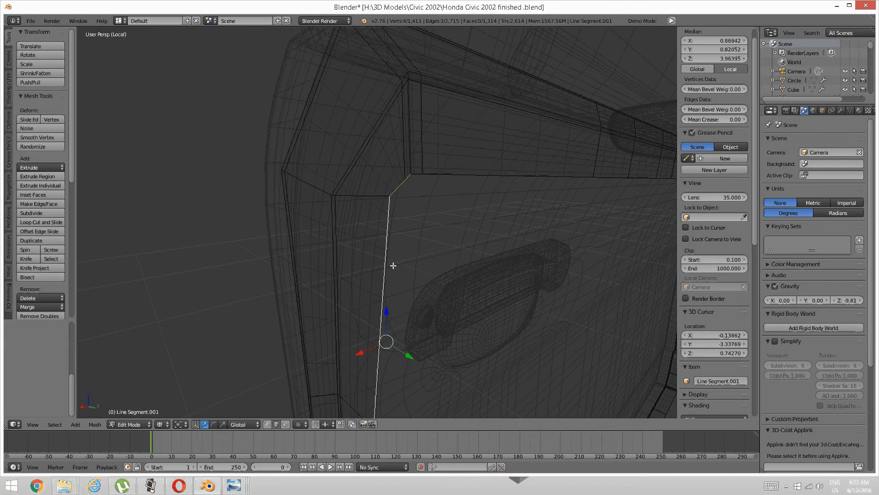
middle_drag(393, 265, 409, 218)
shift+right_click(407, 271)
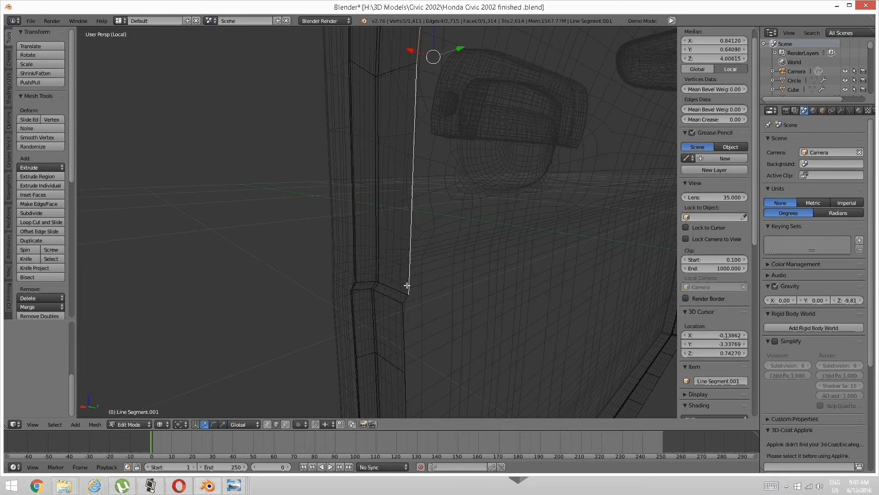
shift+right_click(406, 300)
middle_drag(406, 300, 427, 208)
shift+right_click(428, 209)
shift+right_click(429, 198)
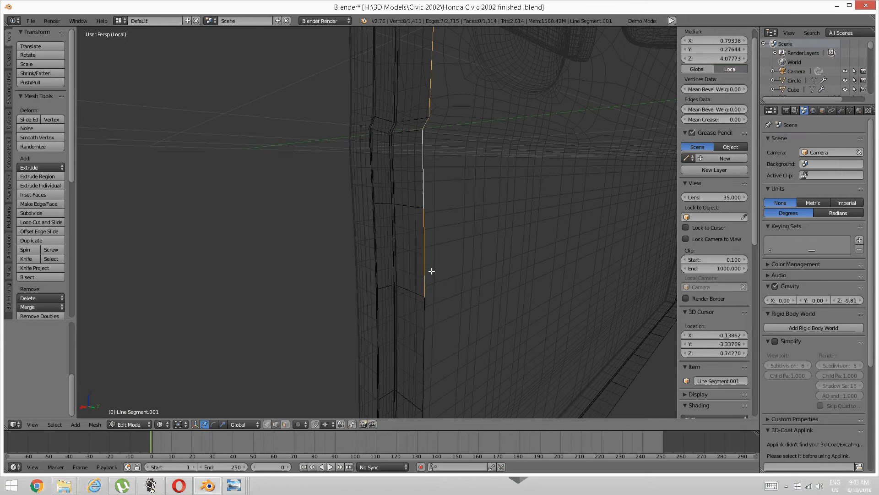
Step: Extend the edge selection along the rest of the handle-side inner border down to its bottom corner
middle_drag(432, 271, 440, 210)
shift+right_click(440, 211)
shift+right_click(442, 256)
middle_drag(429, 322, 446, 232)
shift+right_click(447, 183)
shift+right_click(445, 195)
shift+right_click(441, 218)
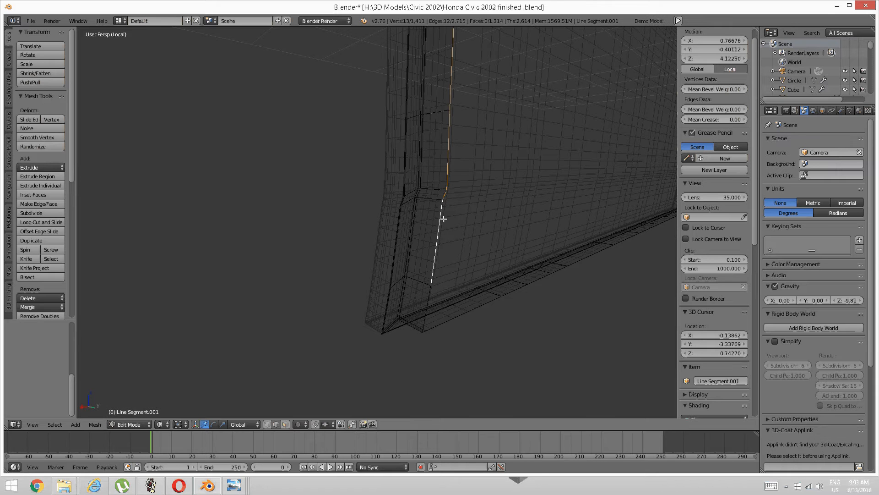
shift+right_click(429, 302)
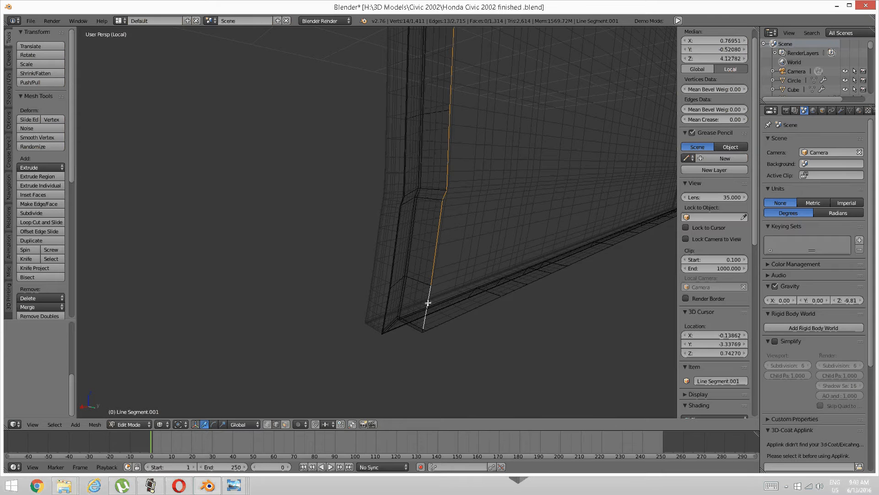
shift+right_click(422, 329)
scroll(477, 285, up, 8)
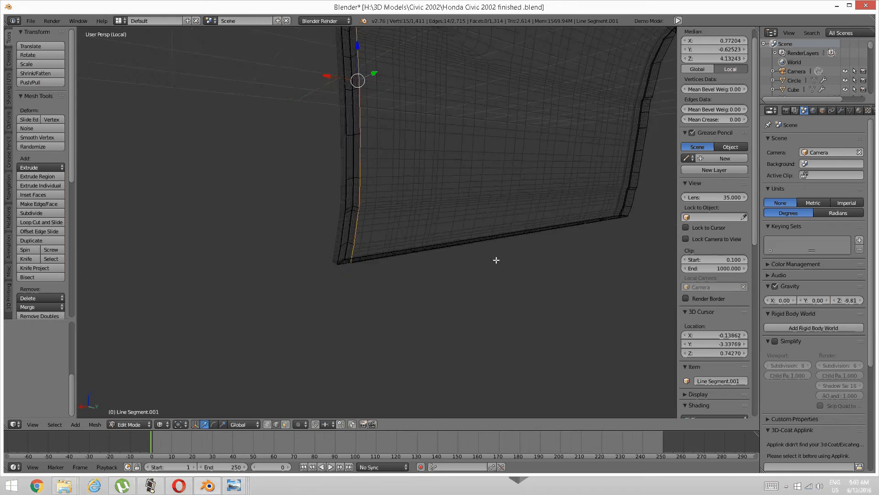
middle_drag(451, 283, 394, 288)
scroll(393, 286, up, 3)
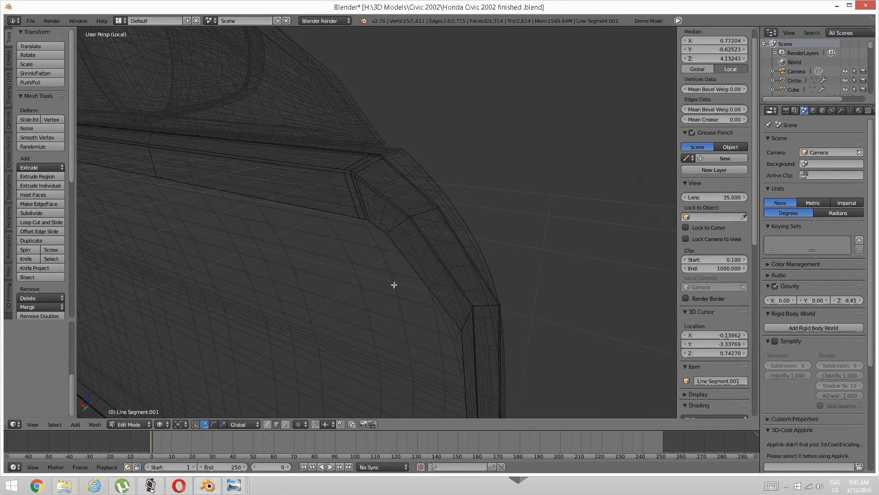
scroll(393, 283, down, 1)
alt+right_click(398, 249)
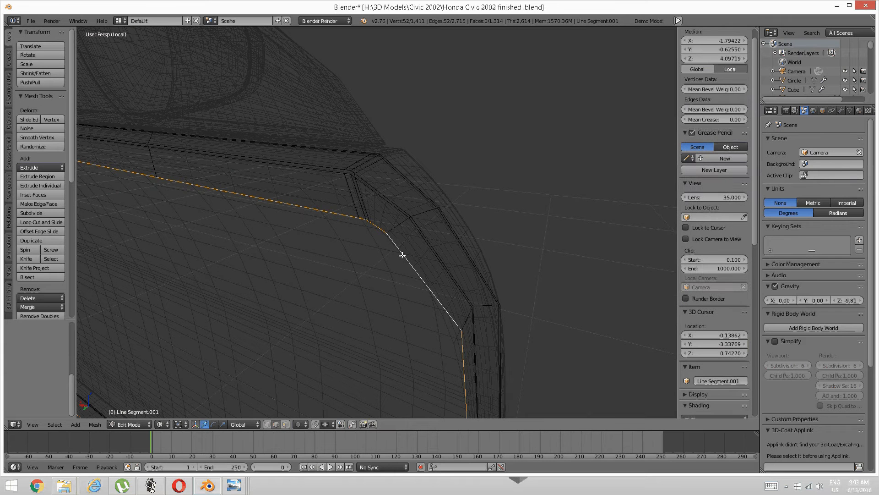
key(a)
scroll(349, 253, down, 4)
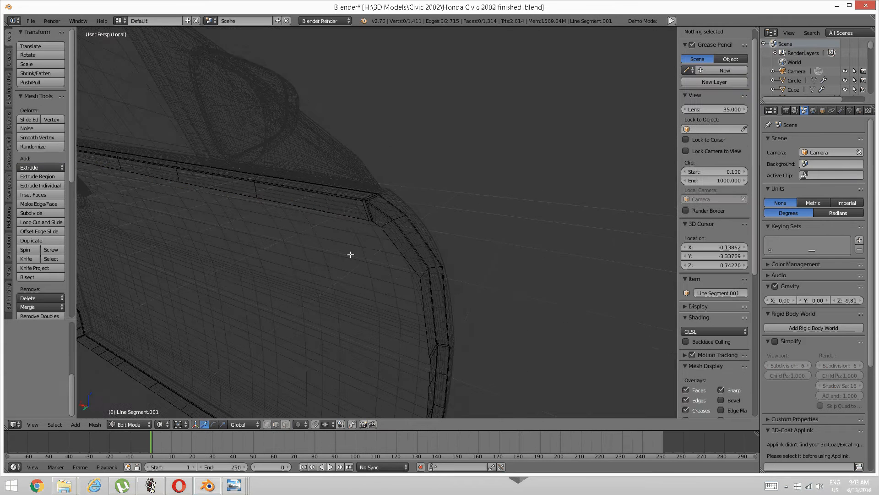
alt+right_click(350, 255)
scroll(359, 249, up, 6)
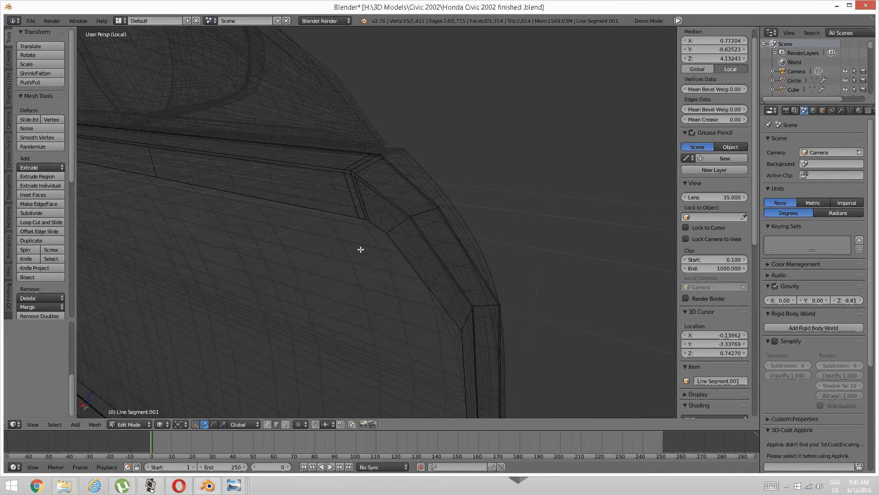
Step: Add the inner border edges around the mirror-side top corner to the current selection
scroll(365, 255, up, 5)
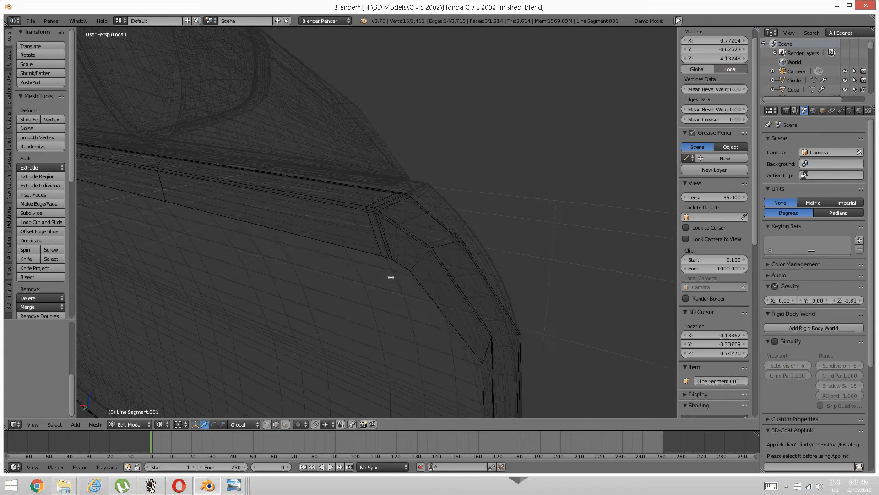
shift+right_click(406, 303)
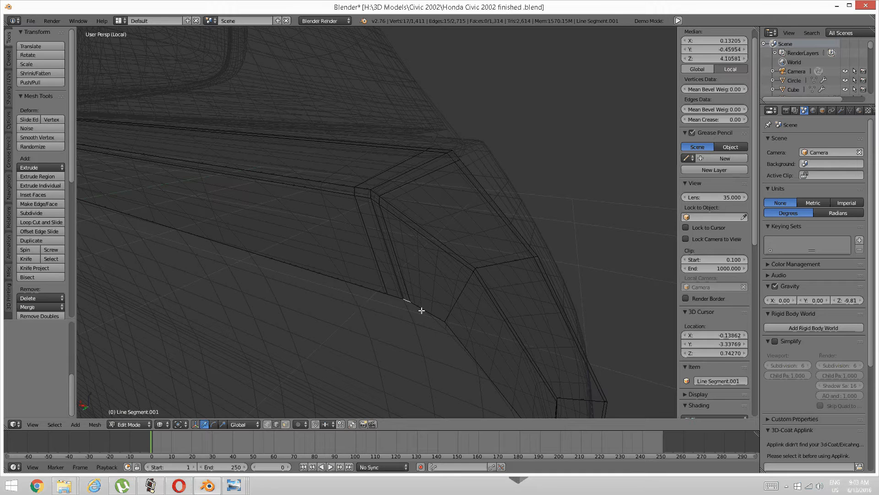
shift+right_click(423, 312)
shift+middle_drag(477, 355, 449, 266)
shift+right_click(455, 218)
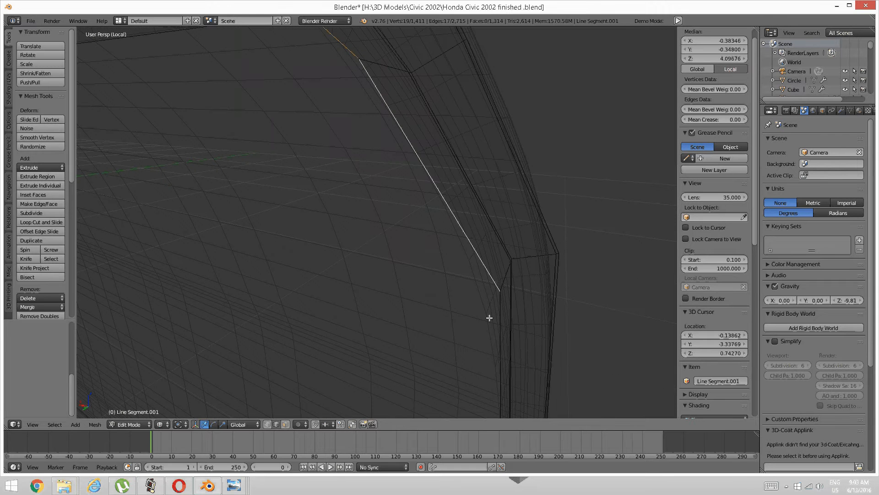
middle_drag(489, 316, 480, 270)
shift+right_click(458, 318)
Step: Continue adding inner border edges down the middle of the mirror side to the selection
shift+middle_drag(474, 403, 434, 224)
shift+right_click(432, 186)
shift+right_click(426, 254)
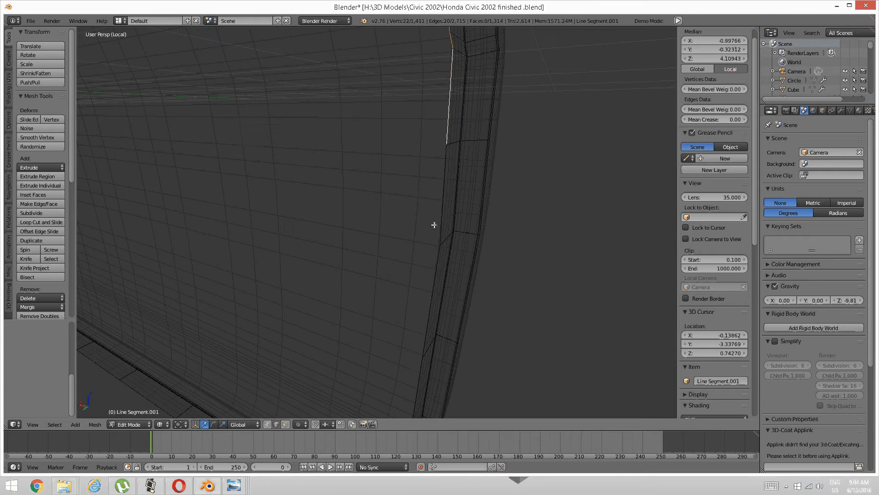
shift+right_click(434, 224)
shift+right_click(427, 289)
shift+middle_drag(410, 306, 427, 243)
shift+right_click(427, 311)
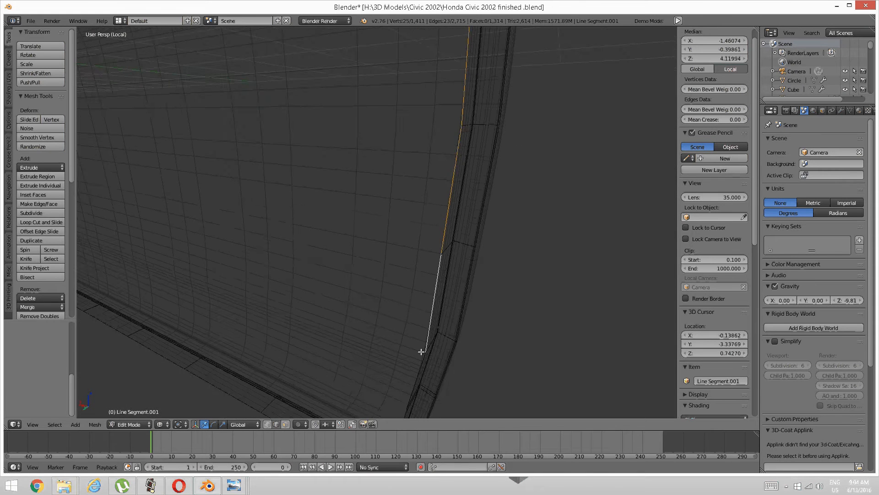
middle_drag(420, 351, 414, 342)
Step: Add the remaining lower inner border edges to the selection, ending at the mirror-side bottom corner
shift+middle_drag(456, 400, 414, 269)
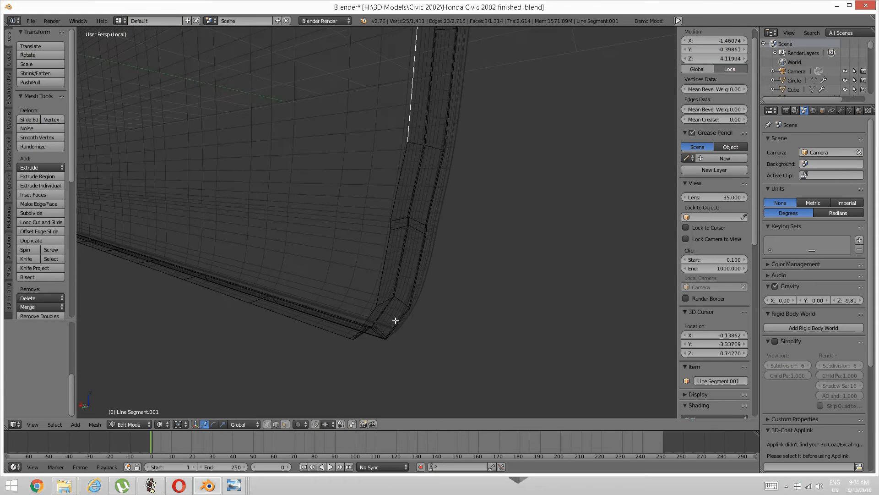
scroll(394, 315, up, 1)
shift+right_click(399, 210)
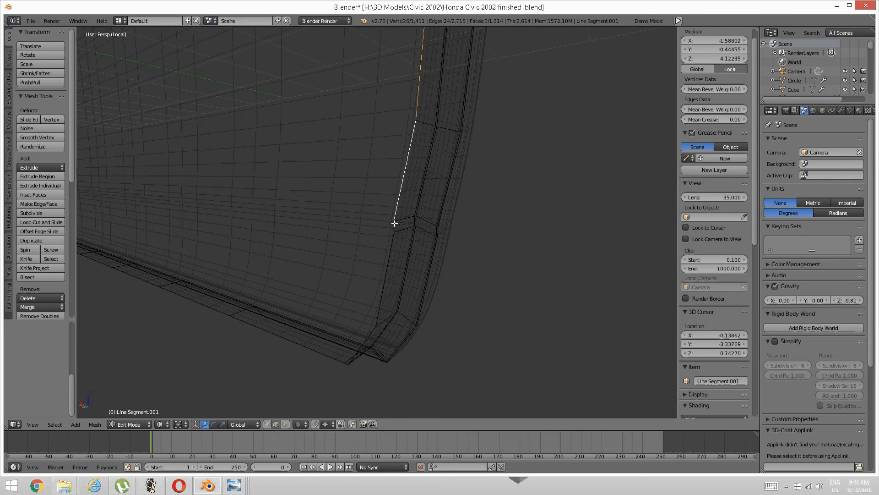
shift+right_click(395, 224)
shift+right_click(393, 243)
shift+right_click(367, 334)
middle_drag(366, 333, 369, 317)
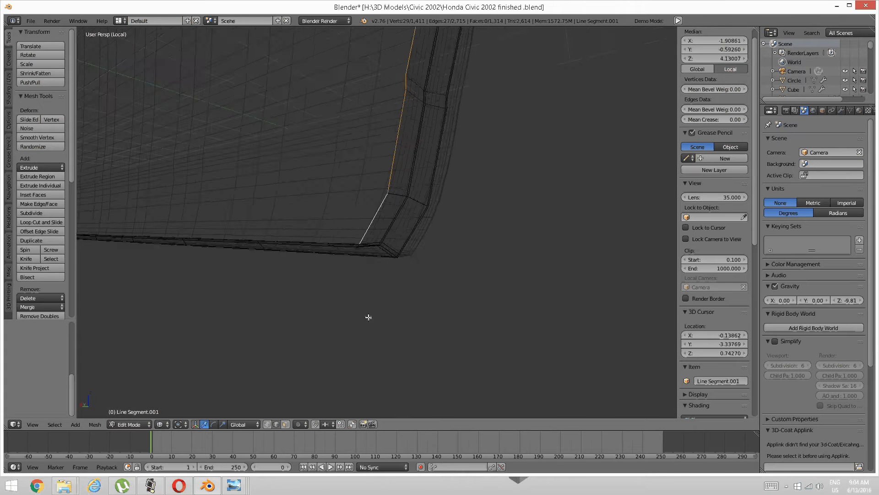
scroll(370, 270, up, 5)
shift+right_click(337, 273)
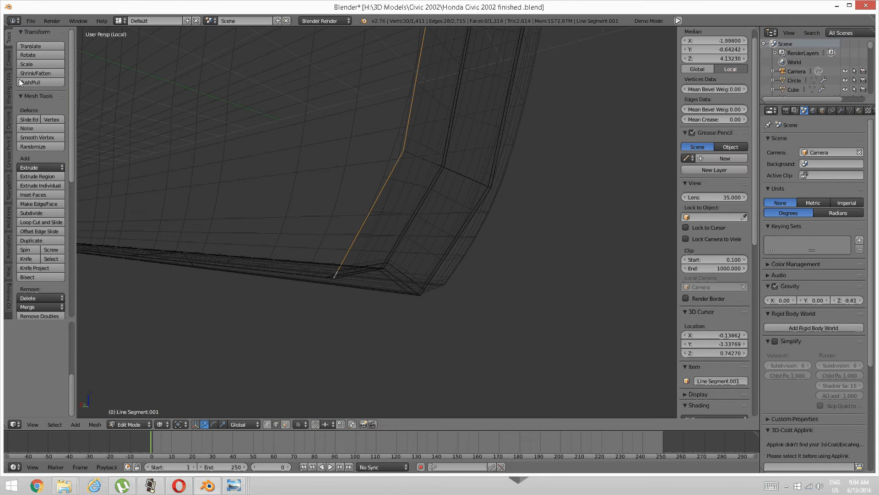
Step: Bridge the selected handle-side and mirror-side edge chains with LoopTools, and clear the selection
scroll(33, 162, down, 10)
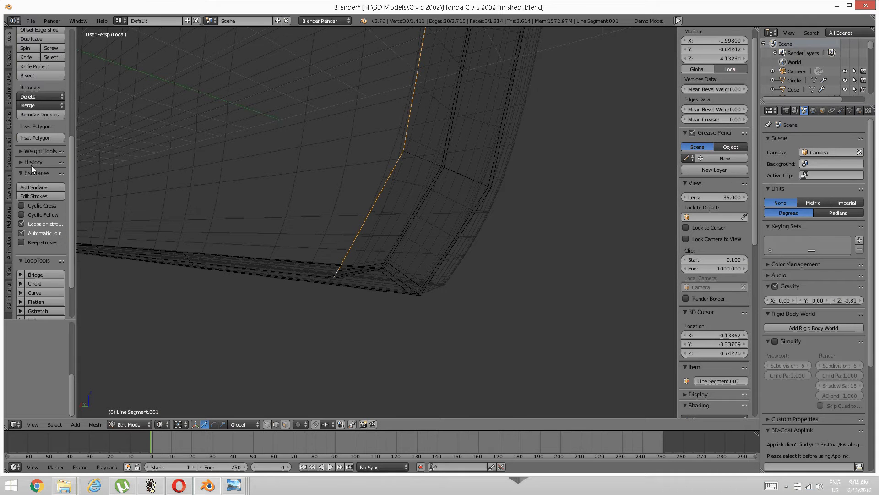
scroll(31, 166, down, 3)
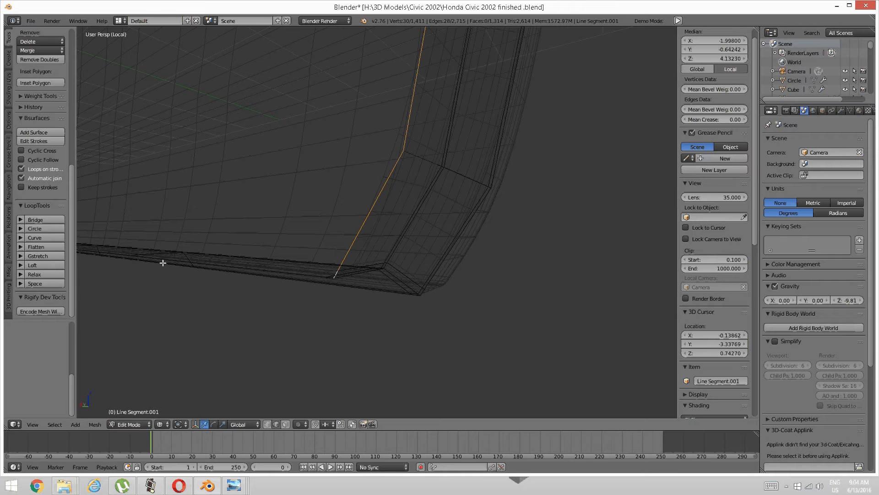
scroll(165, 262, down, 10)
middle_drag(171, 261, 216, 253)
scroll(241, 242, up, 3)
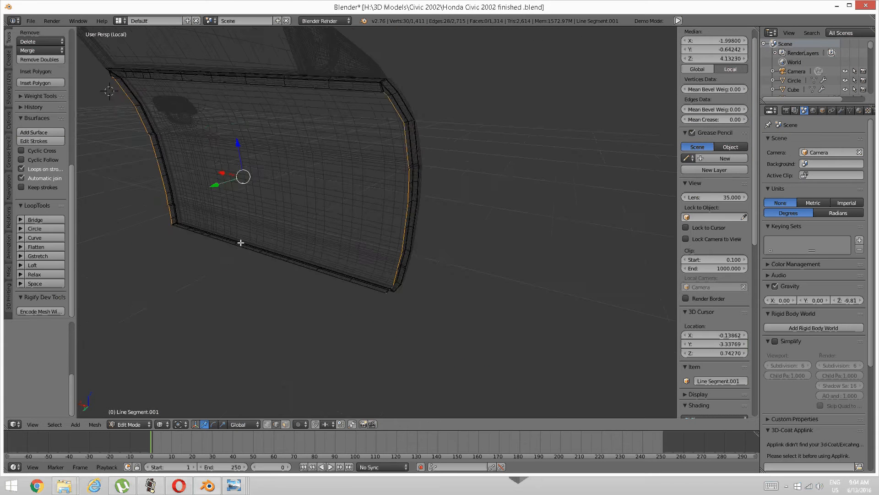
scroll(241, 254, up, 4)
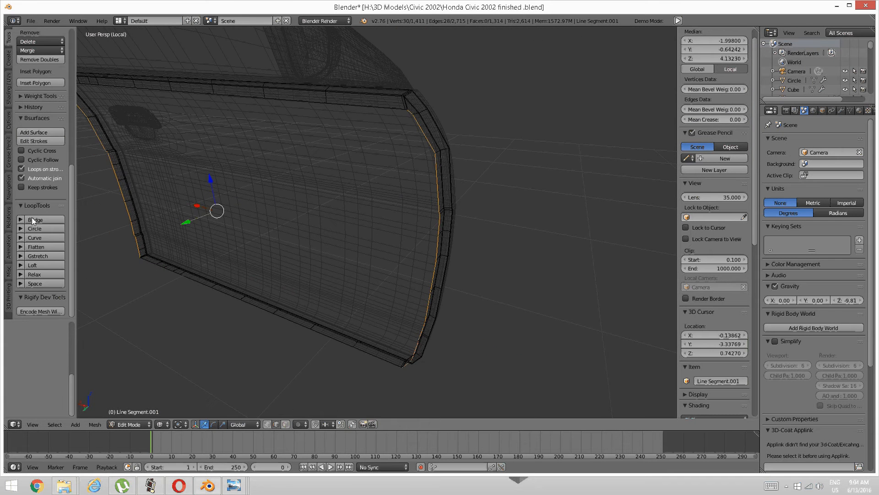
click(32, 217)
key(a)
Step: Switch the viewport to solid shading to show the bridged panel's surface
scroll(232, 210, up, 2)
mouse_move(232, 211)
middle_down()
mouse_move(194, 249)
mouse_move(205, 233)
mouse_move(196, 225)
middle_up()
key(z)
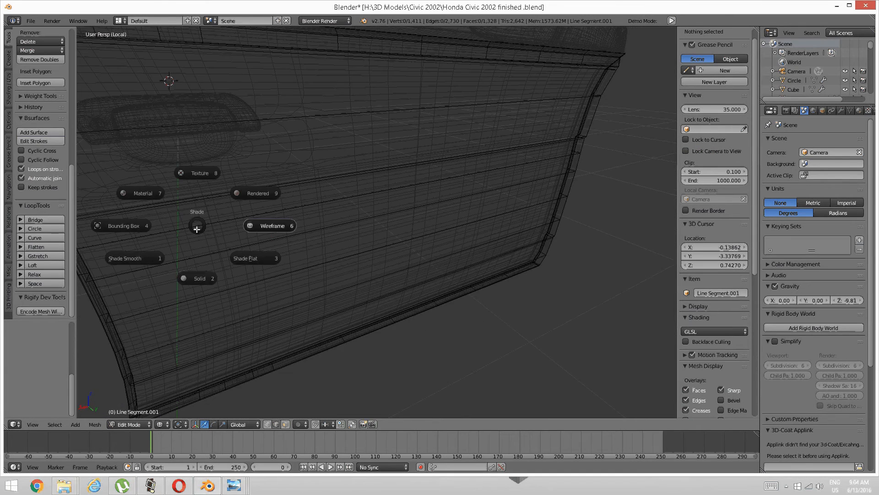
click(183, 277)
Step: Add a top-to-bottom loop cut across the bridged surface, slide it close to the mirror-side border, and deselect it
middle_drag(235, 252, 303, 262)
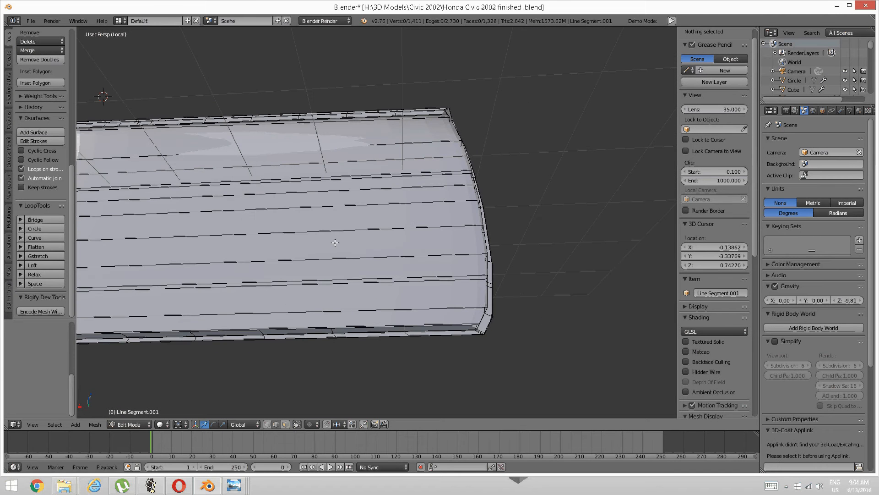
key(ctrl+r)
click(368, 216)
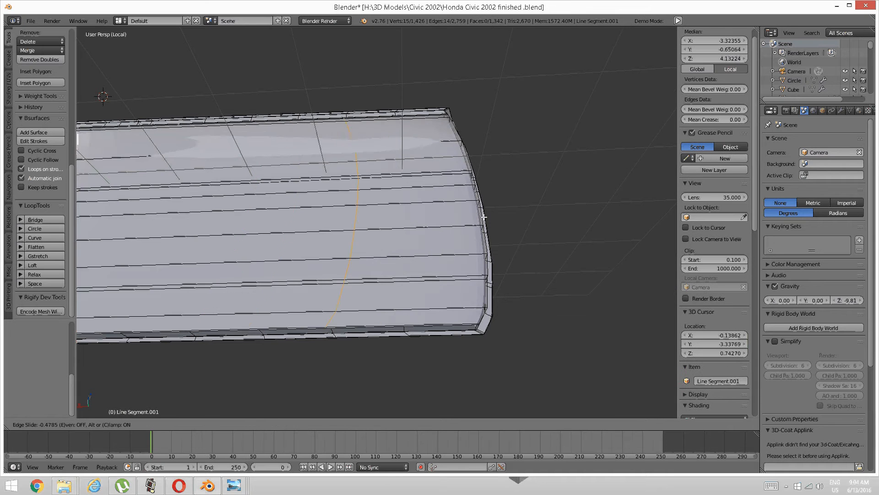
click(534, 208)
key(a)
Step: Add a top-to-bottom loop cut near the handle-side border, slid about 0.79 toward that side, and deselect it
shift+middle_drag(247, 220, 554, 237)
key(ctrl+r)
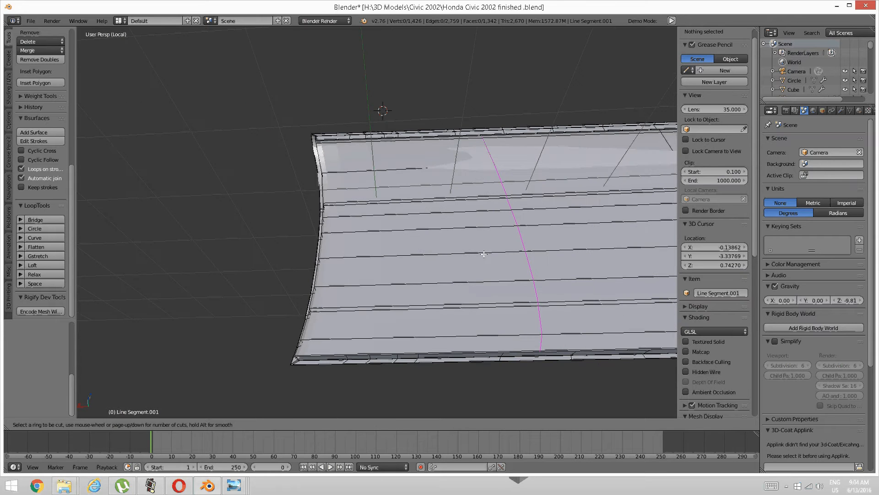
click(484, 254)
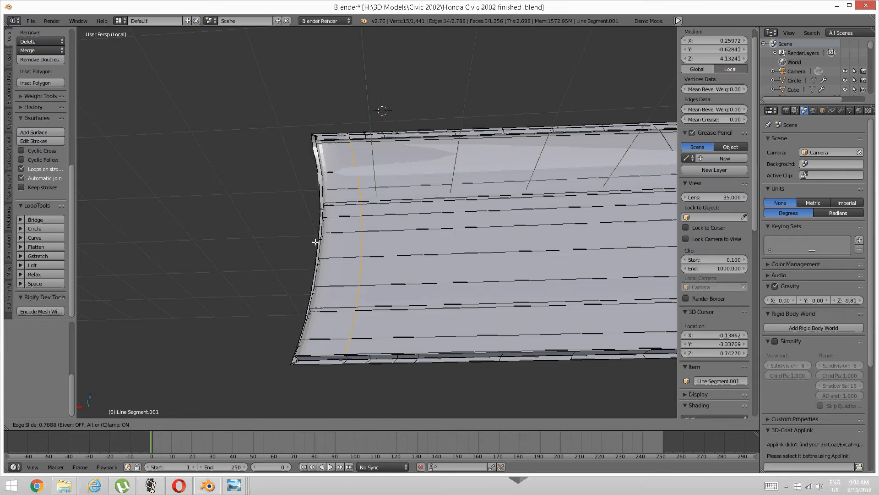
click(314, 242)
right_click(315, 241)
key(a)
Step: Add another loop cut in the wide central span, slide it toward the neighbouring handle-side loop, and clear the selection
key(ctrl+r)
click(449, 240)
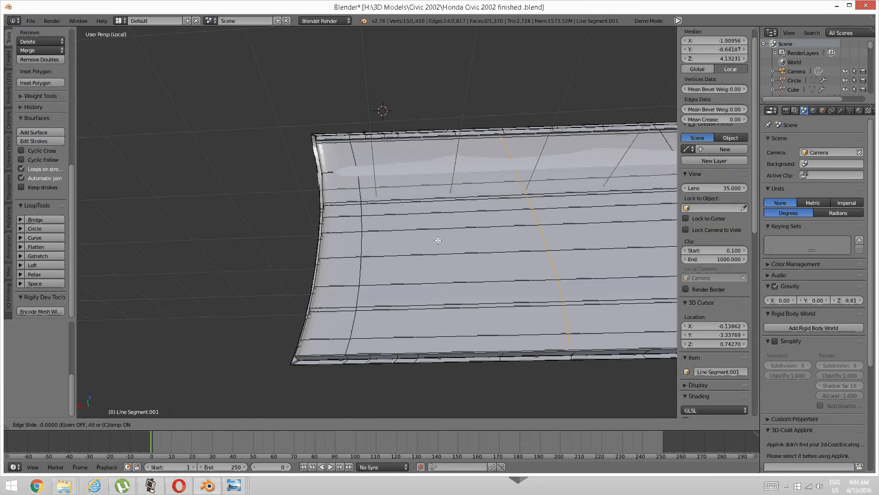
click(330, 235)
key(a)
Step: Add two parallel loop cuts between the two top-to-bottom loops nearest the handle-side border and clear the selection
middle_drag(403, 238, 421, 242)
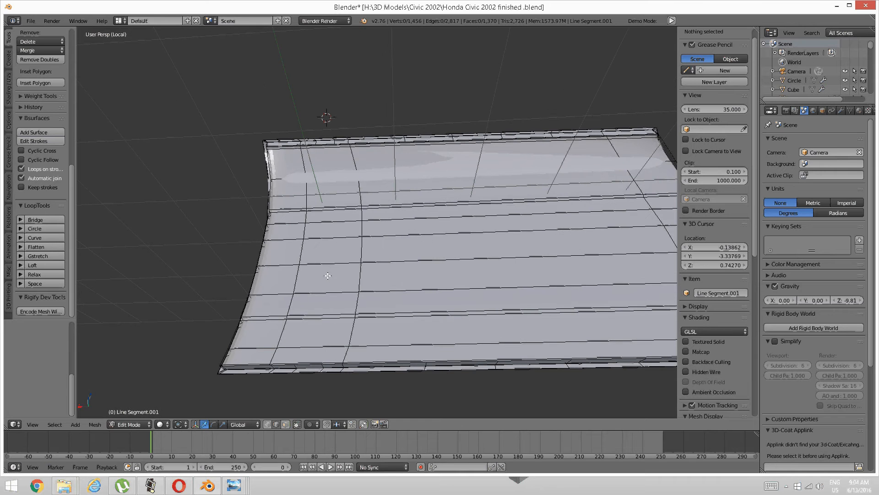
key(ctrl+r)
scroll(328, 275, up, 1)
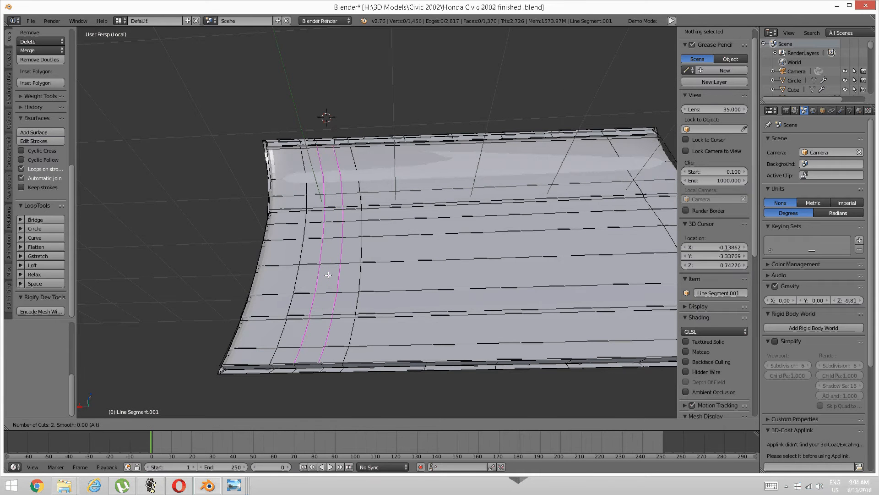
click(328, 275)
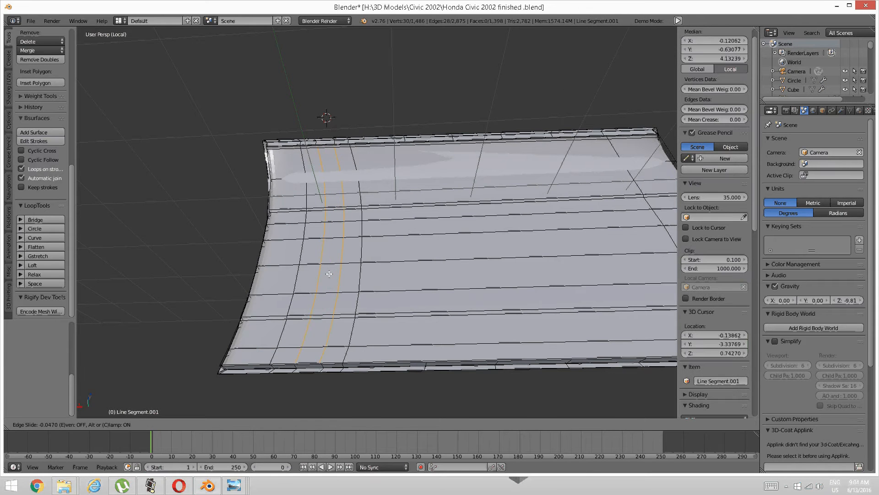
click(330, 273)
key(a)
Step: Add a top-to-bottom loop cut in the wide central span and slide it toward the closely spaced handle-side loops
middle_drag(484, 259, 387, 247)
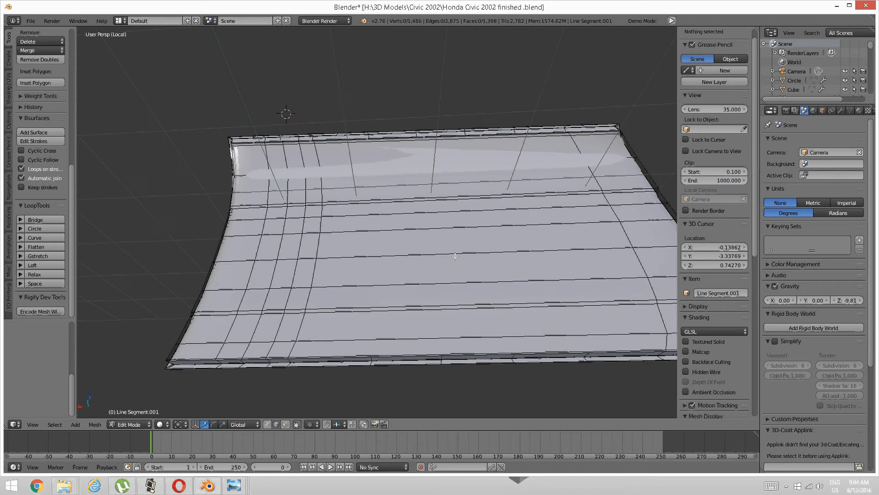
key(ctrl+r)
click(387, 248)
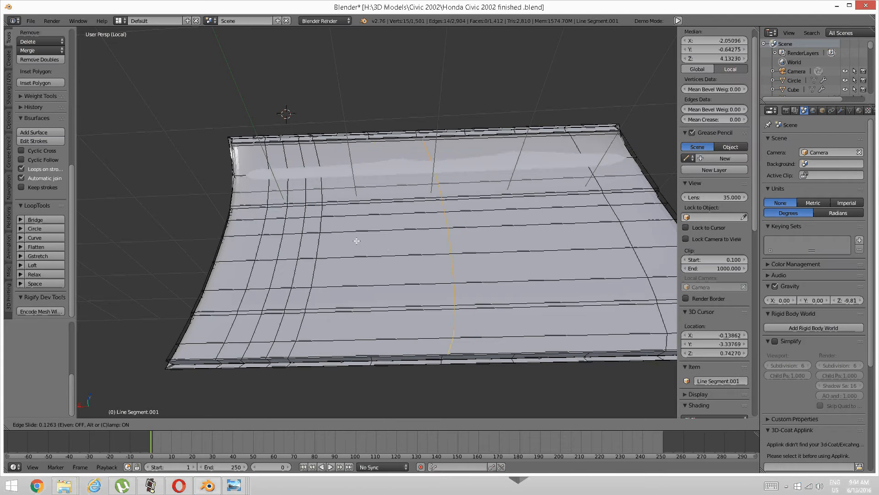
click(302, 240)
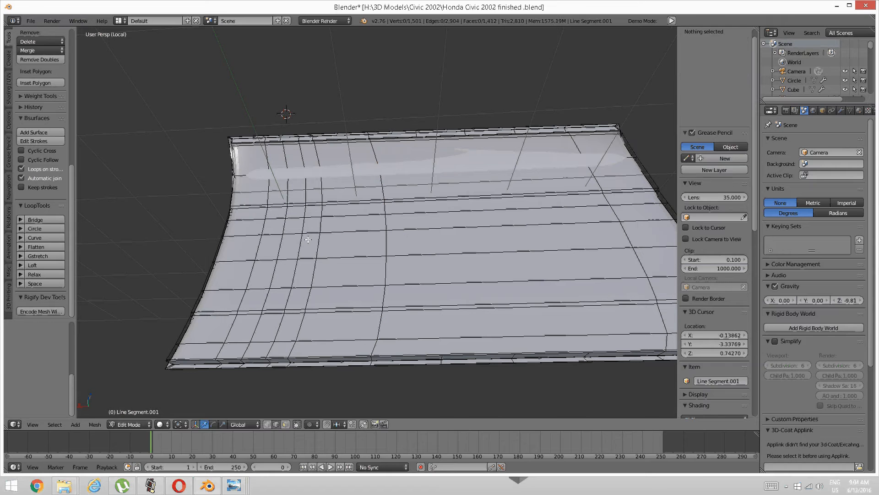
Step: Cut a second loop into the remaining wide span, slide it toward the loop just added, and deselect it
key(ctrl+r)
click(408, 231)
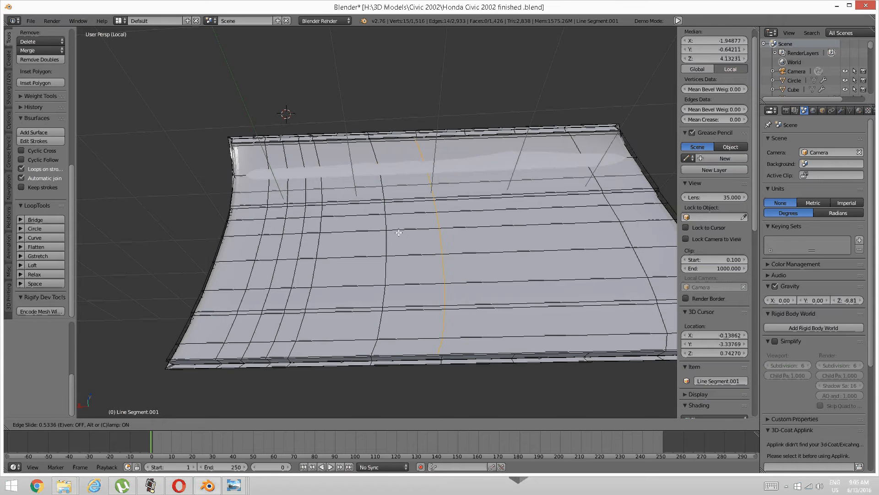
click(409, 231)
key(a)
Step: Add a third loop cut in the remaining wide span, continuing the even spacing toward the mirror side, and deselect it
middle_drag(526, 228, 460, 229)
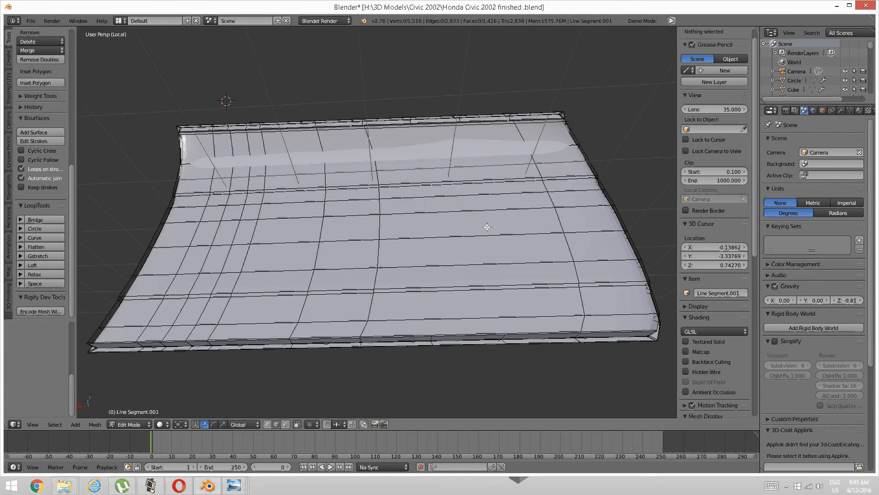
key(ctrl+r)
click(460, 230)
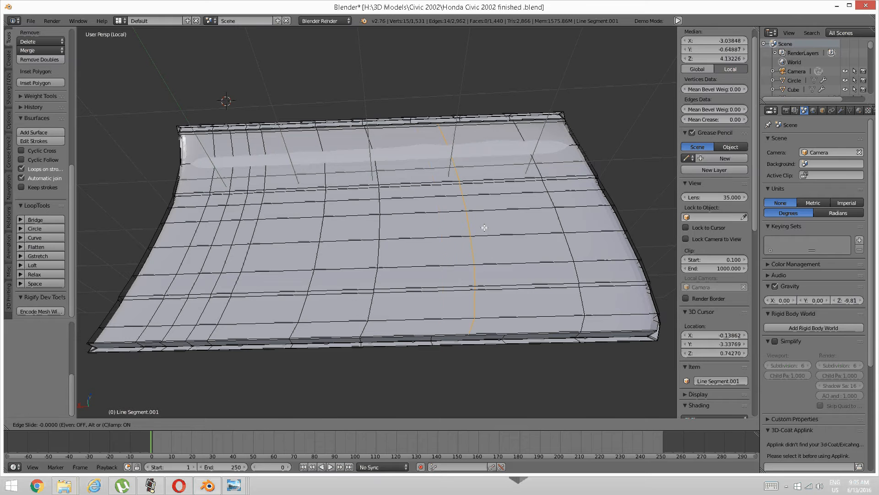
click(459, 230)
key(a)
Step: Add an unslid, centred loop cut in the last wide span before the mirror-side loop and deselect it
key(ctrl+r)
click(518, 233)
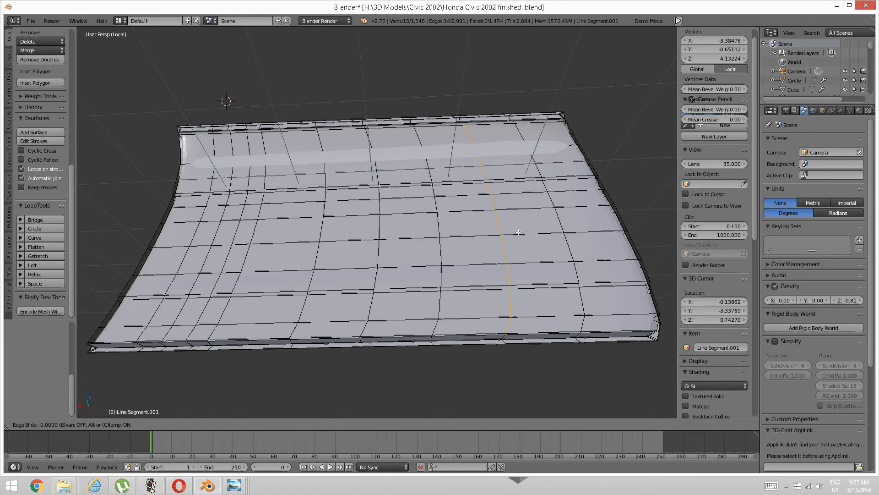
click(519, 232)
key(a)
Step: Add a supporting loop cut against the mirror-side border, slid about 0.93 toward the border, and clear the selection
middle_drag(519, 232, 454, 228)
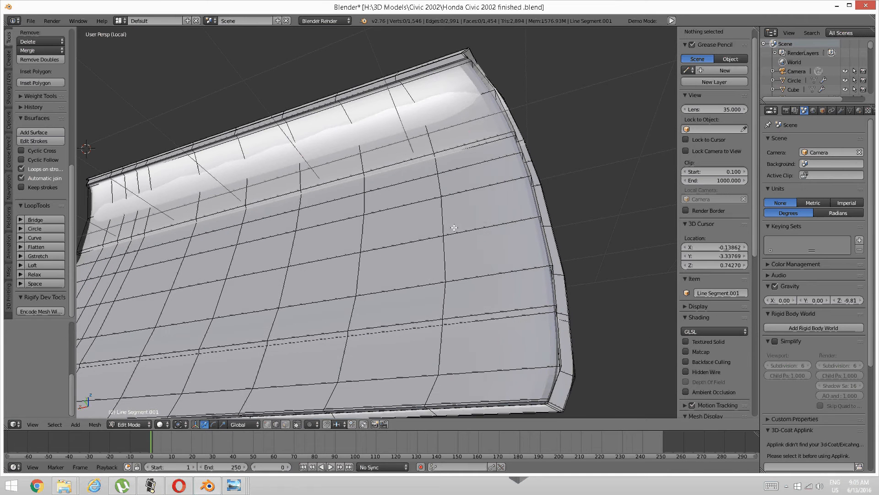
key(ctrl+r)
click(488, 245)
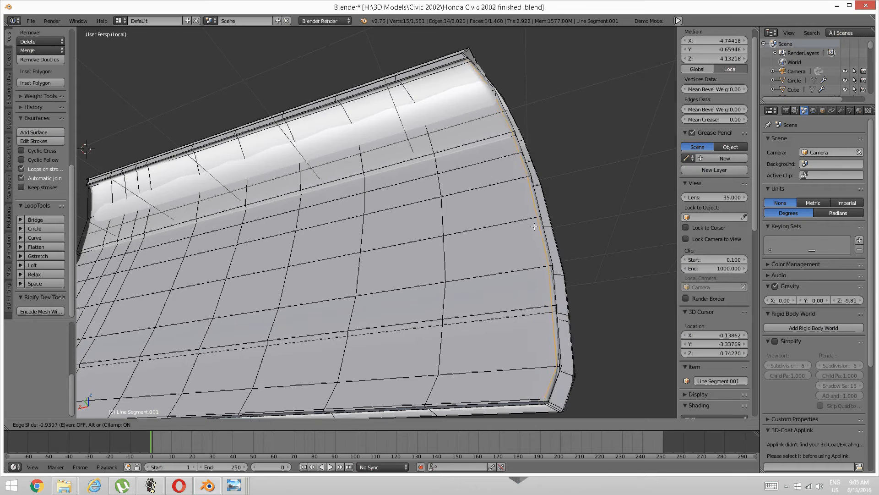
click(531, 229)
key(a)
Step: Add a supporting loop cut against the handle-side border, slid about 0.91 toward the border, and clear the selection
middle_drag(452, 238, 397, 230)
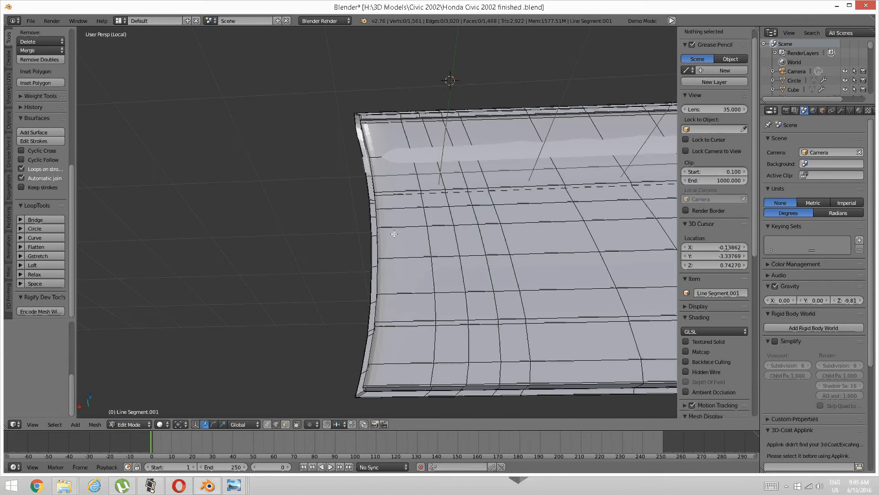
key(ctrl+r)
click(383, 238)
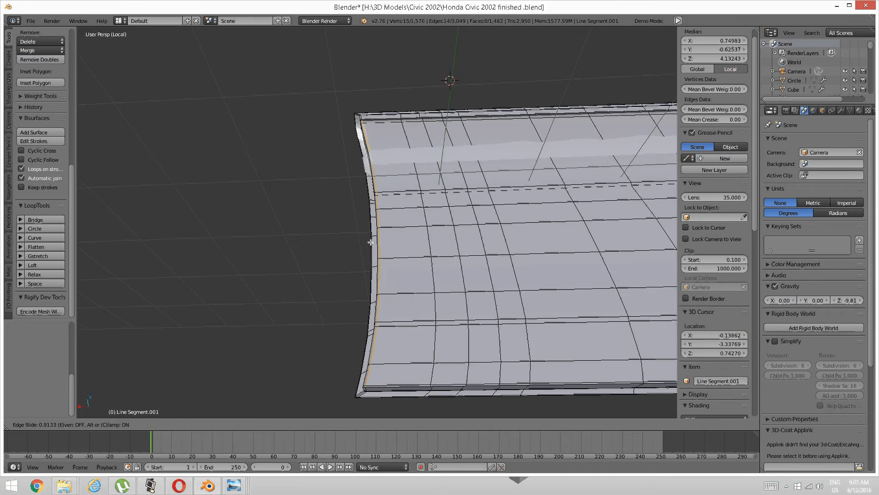
click(383, 238)
key(a)
Step: Show the panel's handle-side upper corner in wireframe shading and set the mesh selection mode to Vertex
middle_drag(385, 238, 402, 231)
scroll(402, 231, up, 5)
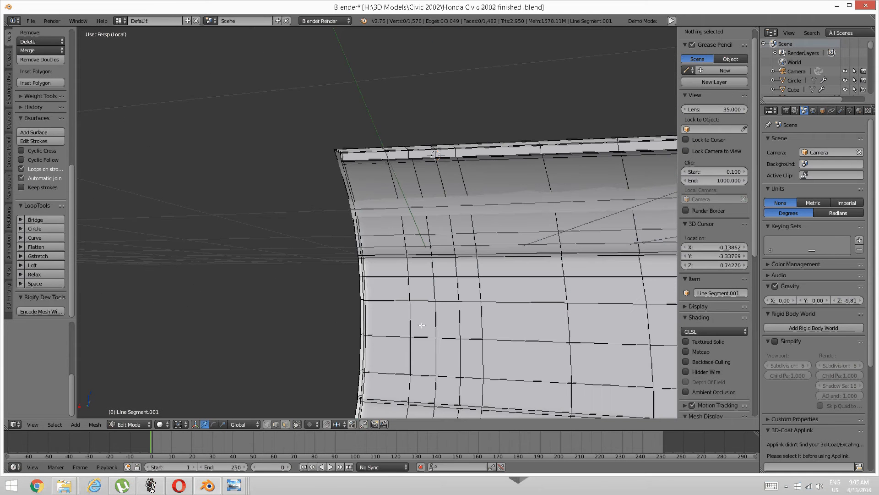
middle_drag(422, 325, 402, 237)
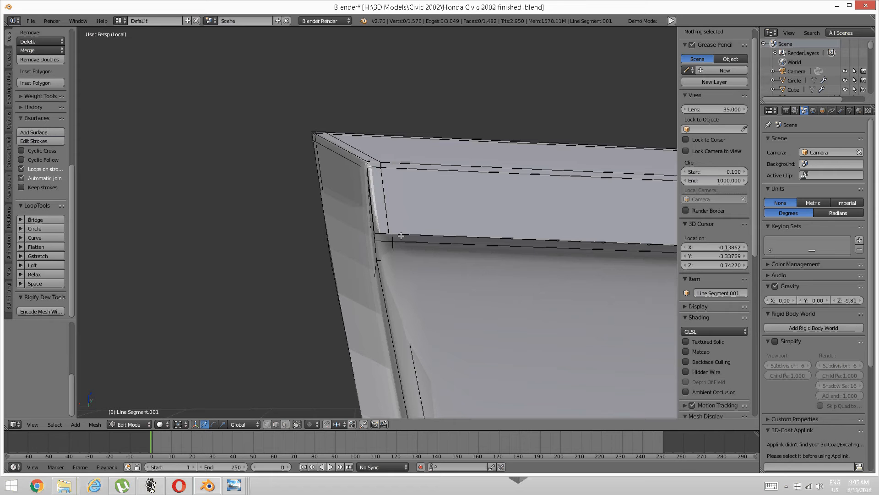
key(z)
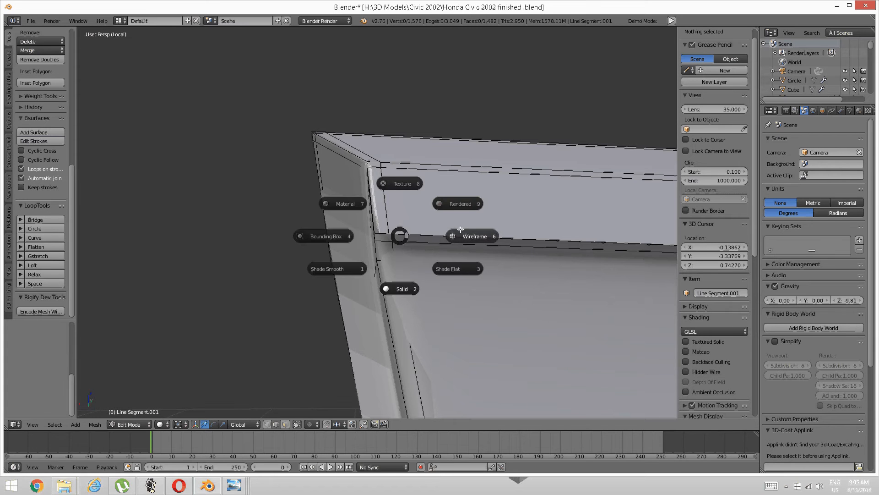
click(461, 233)
key(ctrl+Tab)
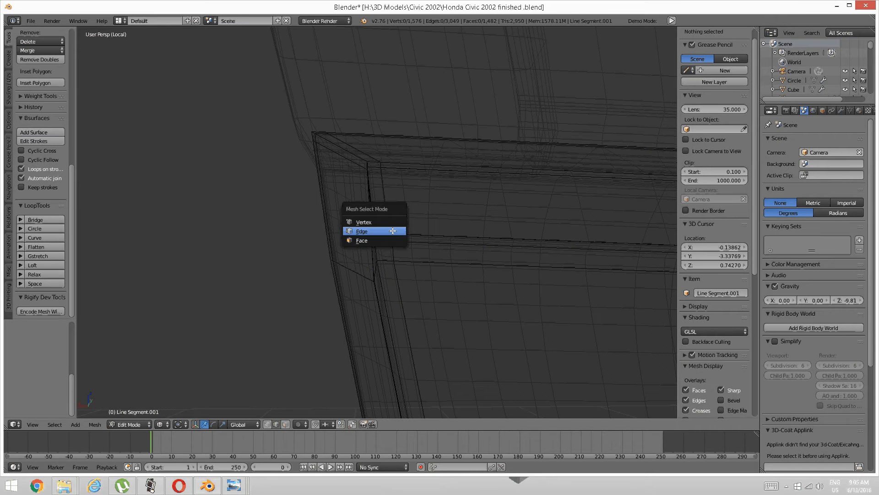
click(387, 221)
Step: Merge the two nearly coincident vertices on the upper ledge line at the handle-side corner using At Last, and deselect
right_click(390, 233)
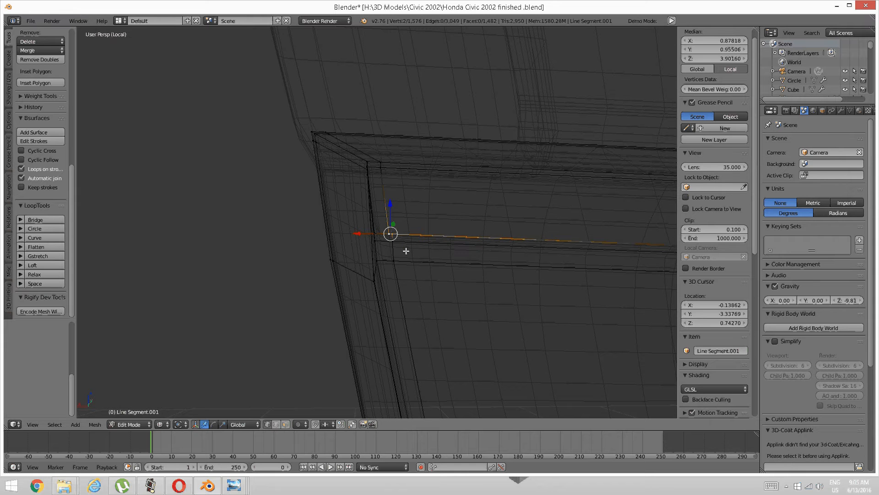
key(alt+m)
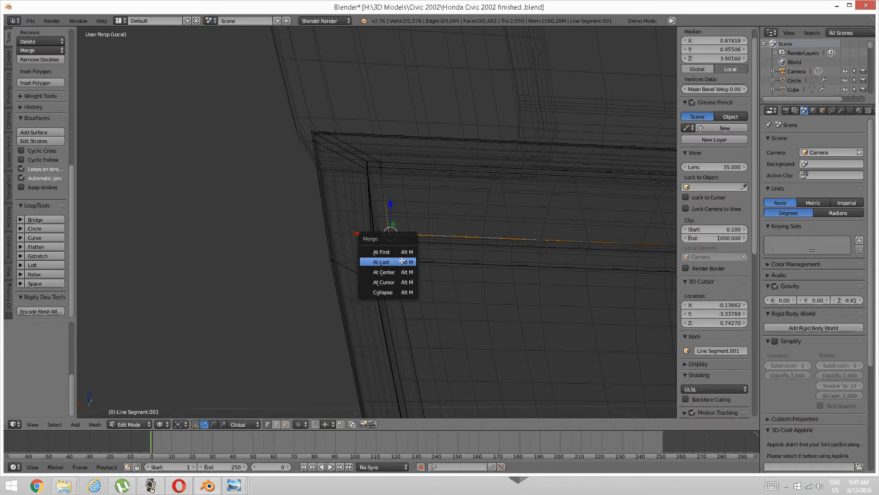
click(404, 262)
key(a)
Step: Merge the two close vertices where the next vertical edge line meets the upper ledge line using At Last
scroll(464, 247, down, 5)
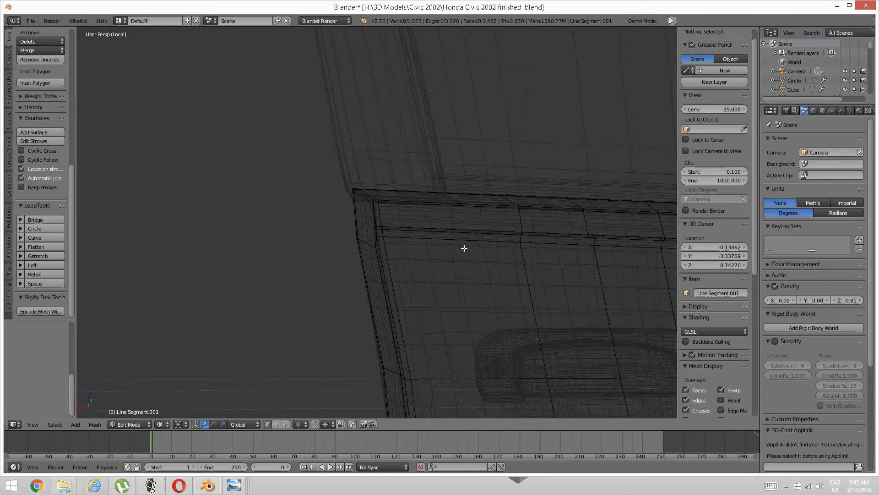
scroll(464, 248, up, 3)
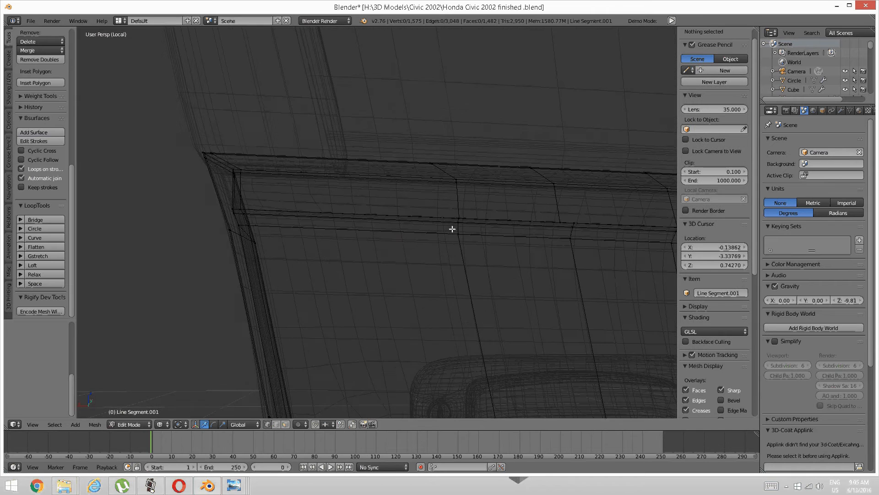
scroll(452, 228, up, 5)
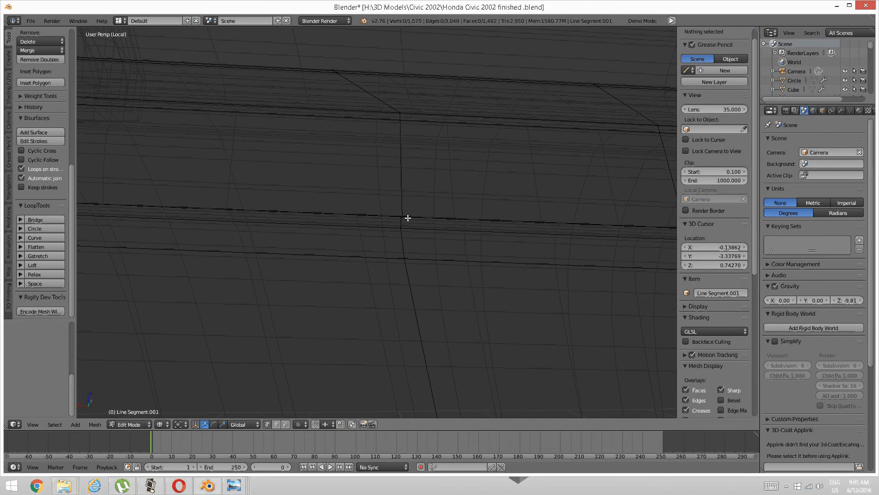
right_click(404, 217)
shift+right_click(402, 216)
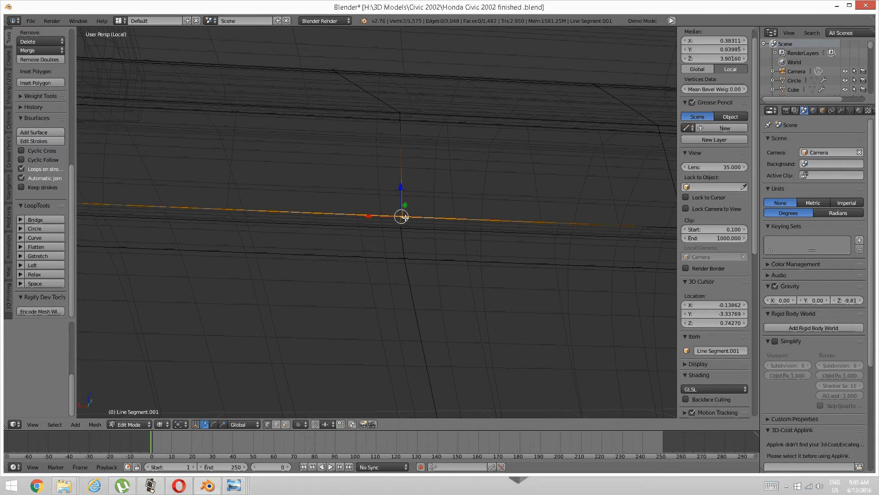
key(alt+m)
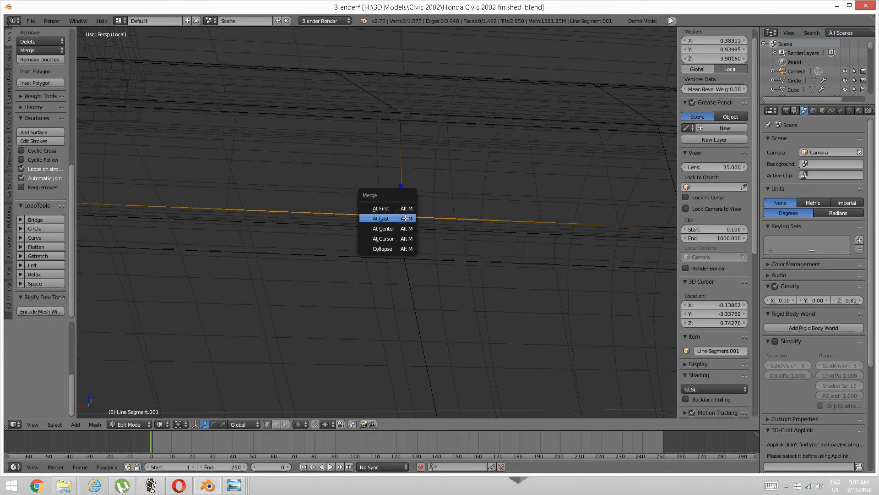
click(405, 219)
Step: Merge the separated pair of vertices at the following ledge intersection into the upper line's vertex using At Last
mouse_move(467, 232)
middle_down()
mouse_move(507, 230)
mouse_move(469, 219)
middle_up()
shift+middle_drag(478, 260, 492, 202)
right_click(451, 255)
shift+right_click(416, 254)
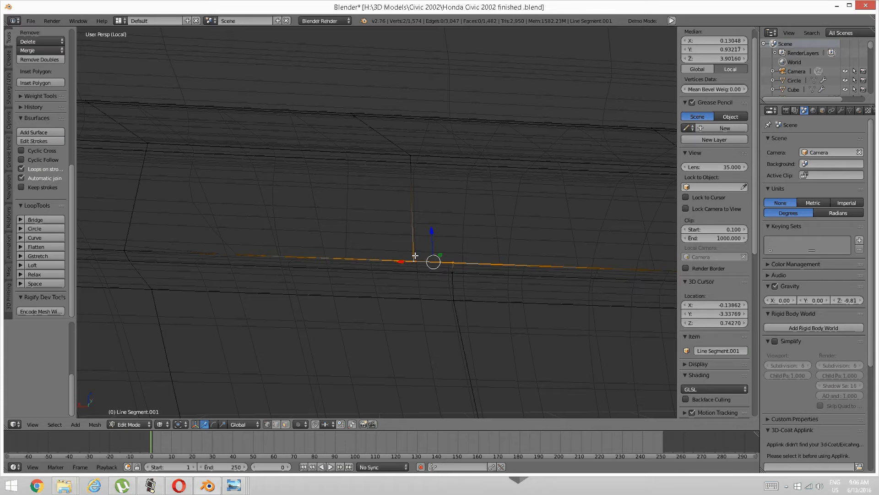
key(alt+m)
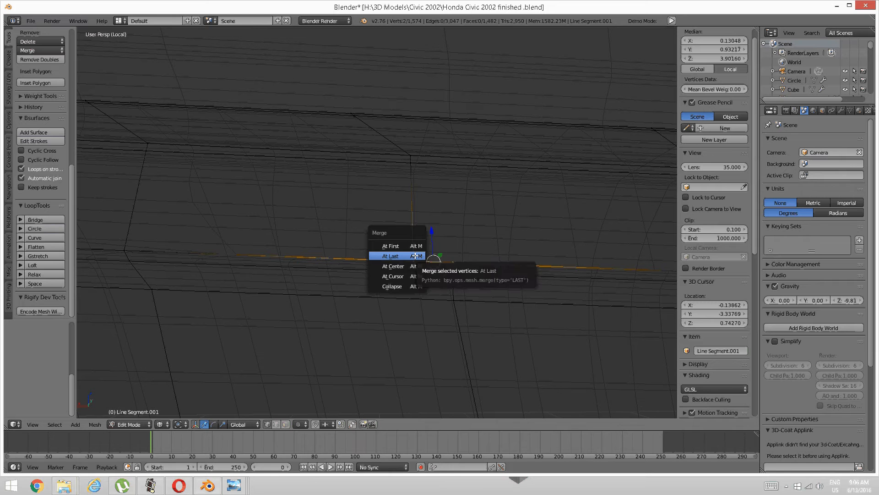
click(414, 256)
Step: Slide the two vertices beneath the merged ledge vertex sideways toward the handle side to smooth the vertical edge line
right_click(448, 275)
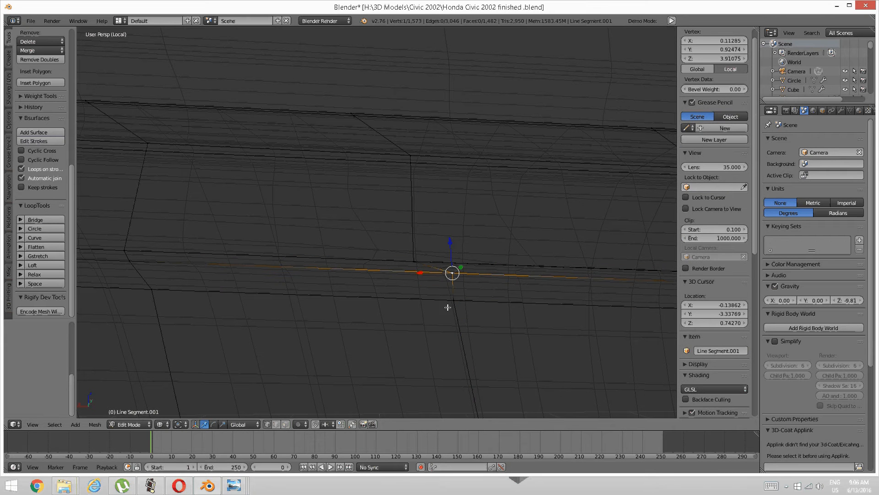
key(shift+v)
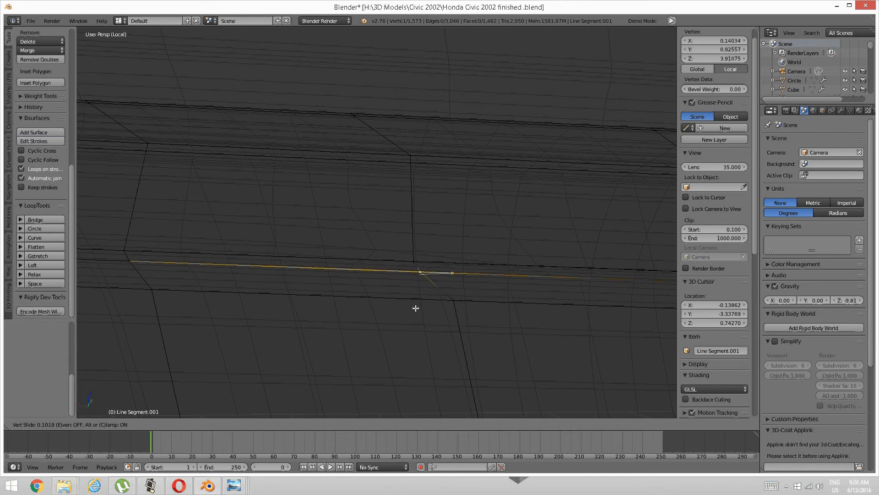
click(416, 308)
key(a)
right_click(453, 301)
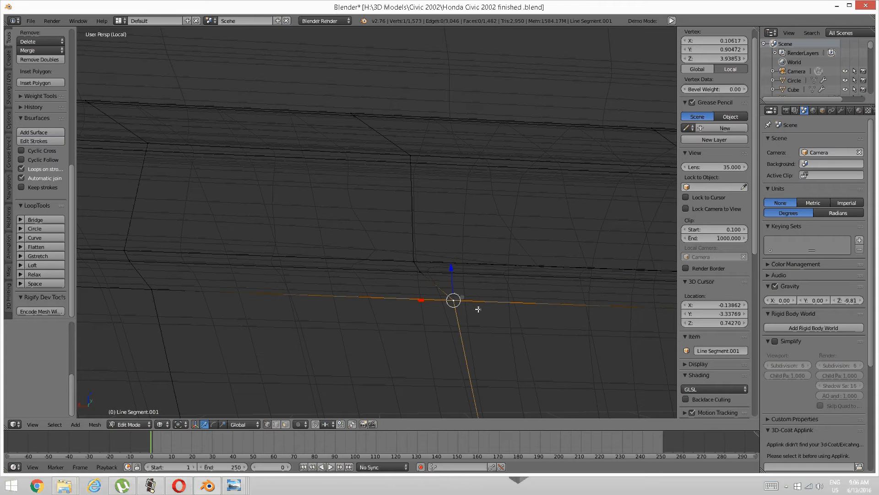
key(shift+v)
click(451, 315)
key(a)
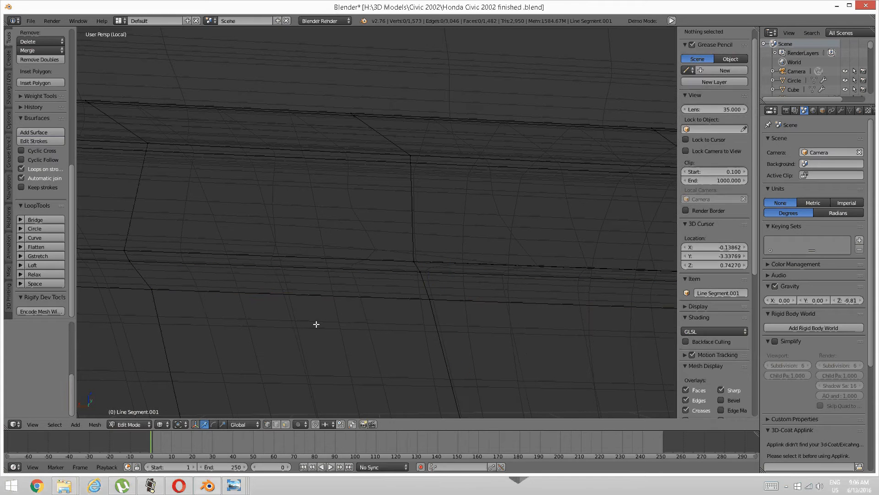
Step: Slide the neighbouring vertical line's vertex on the lower ledge edge slightly toward the handle side, to X about 0.384, and deselect it
middle_drag(316, 324, 301, 292)
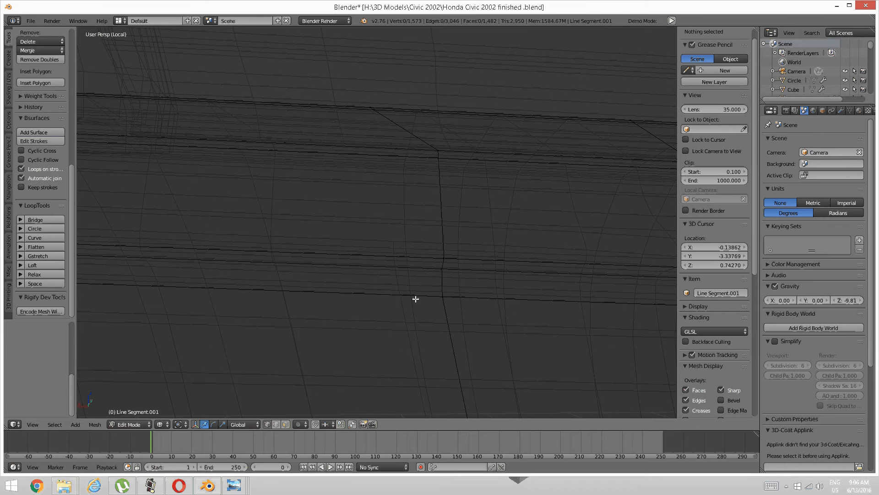
middle_drag(416, 298, 259, 305)
middle_drag(394, 292, 363, 263)
right_click(225, 264)
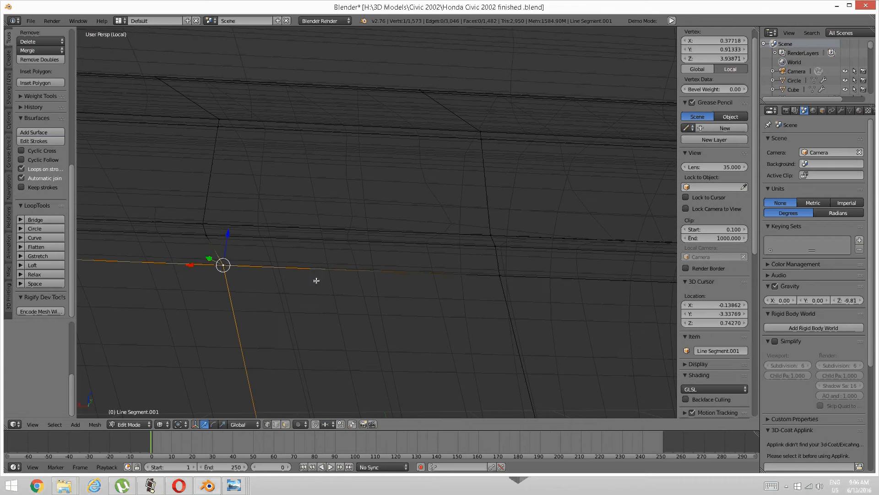
key(g)
click(399, 296)
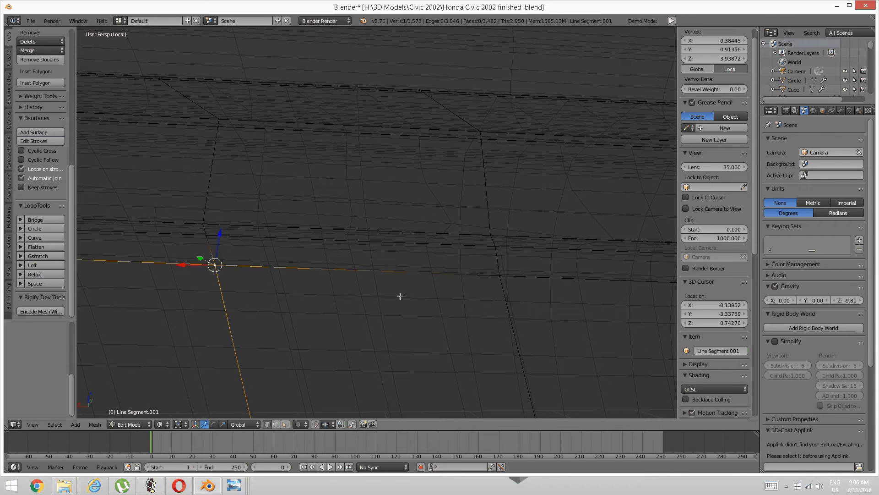
middle_drag(487, 298, 444, 262)
key(a)
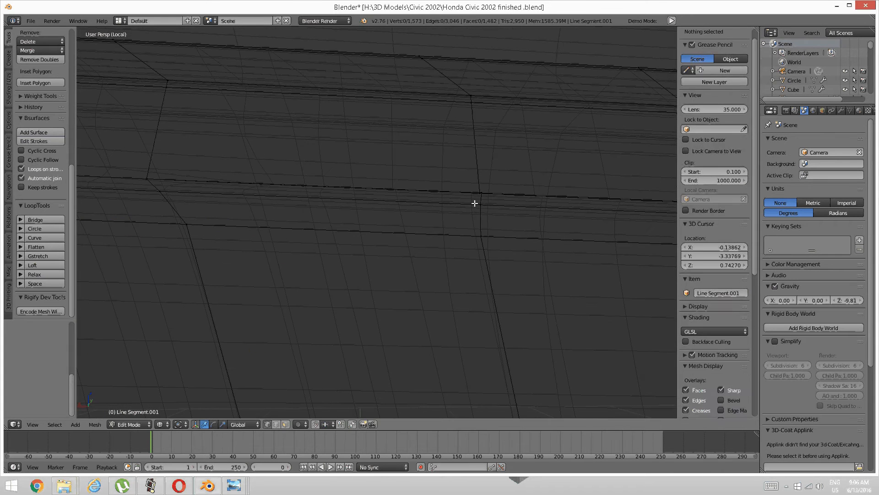
Step: Merge the two close vertices where the vertical edge line near X -0.13 meets the upper ledge line using At Last
right_click(479, 192)
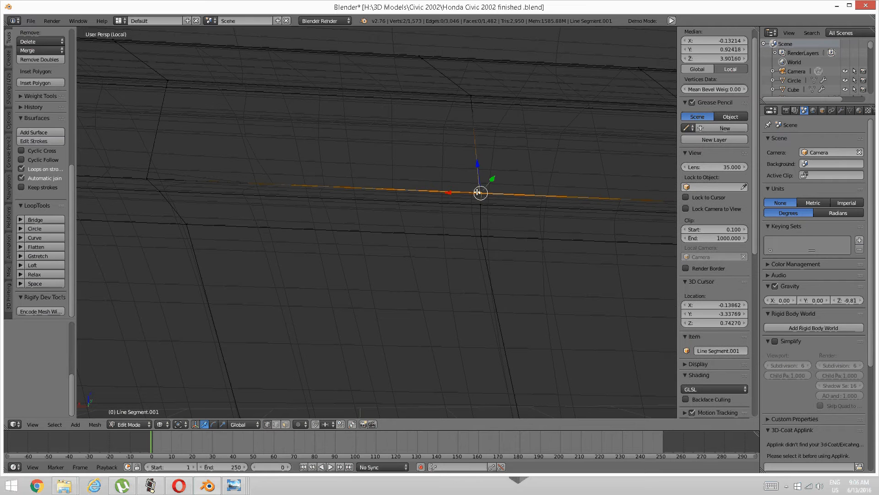
key(alt+m)
click(479, 192)
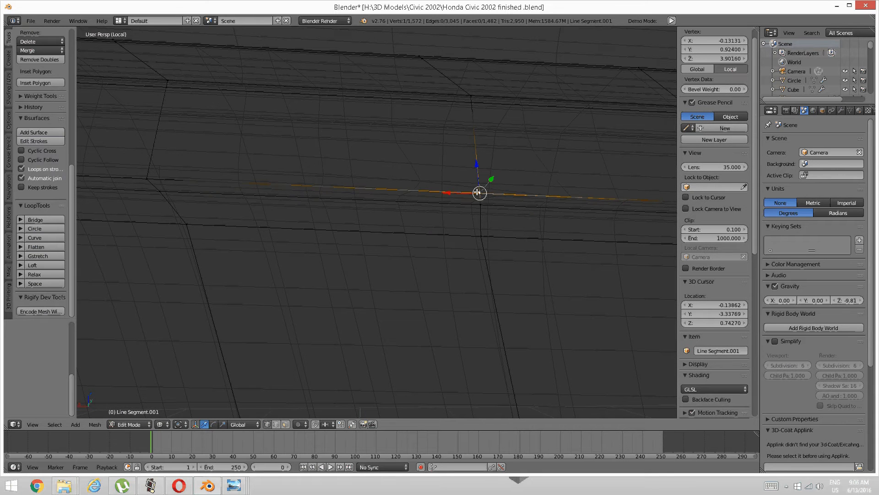
Step: Merge the separated pair of vertices on the upper ledge line near X -0.35 into the vertical line's vertex using At Last
middle_drag(597, 241, 545, 238)
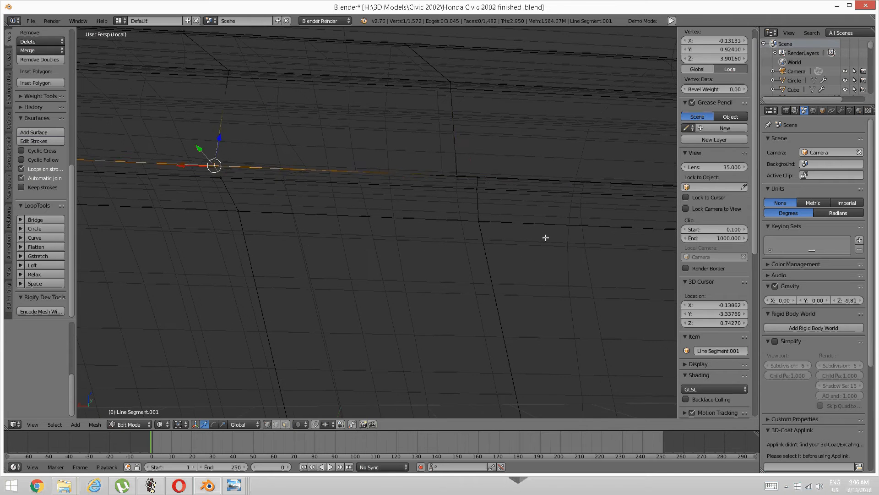
key(a)
right_click(481, 177)
shift+right_click(456, 169)
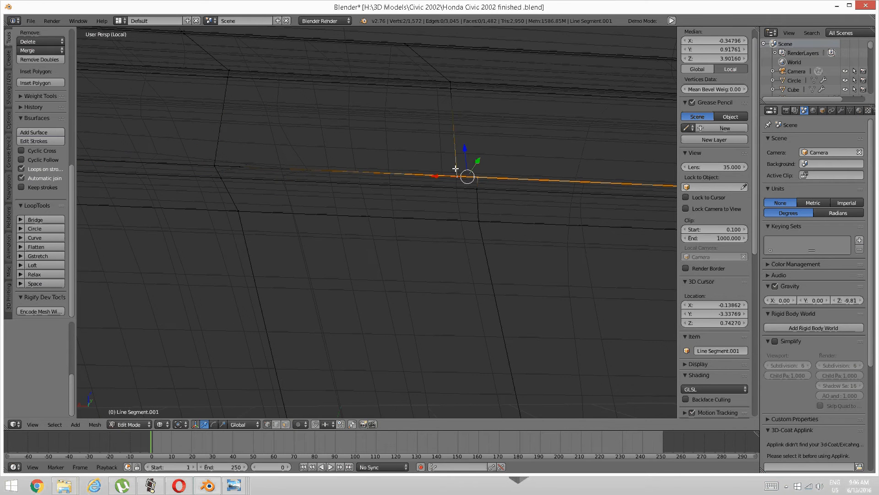
key(alt+m)
click(457, 169)
key(a)
Step: Slide the vertex directly beneath the merged ledge vertex along its edge to X about -0.342
right_click(474, 188)
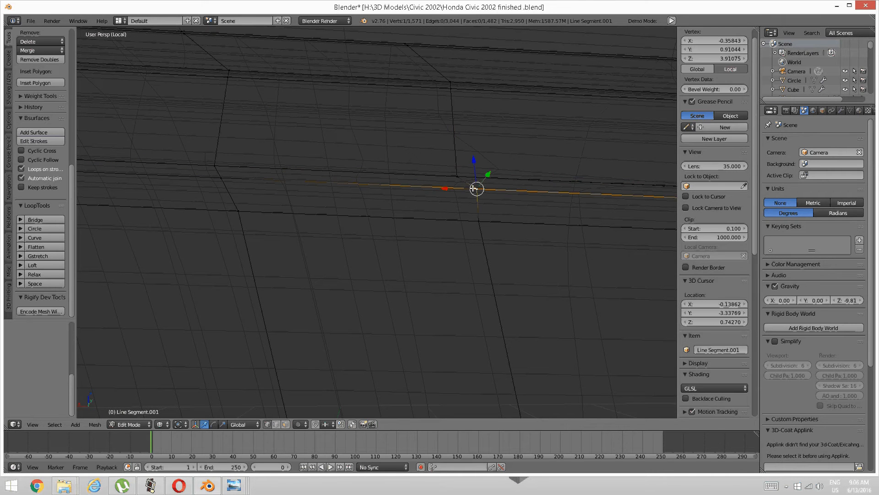
key(g)
key(g)
click(519, 227)
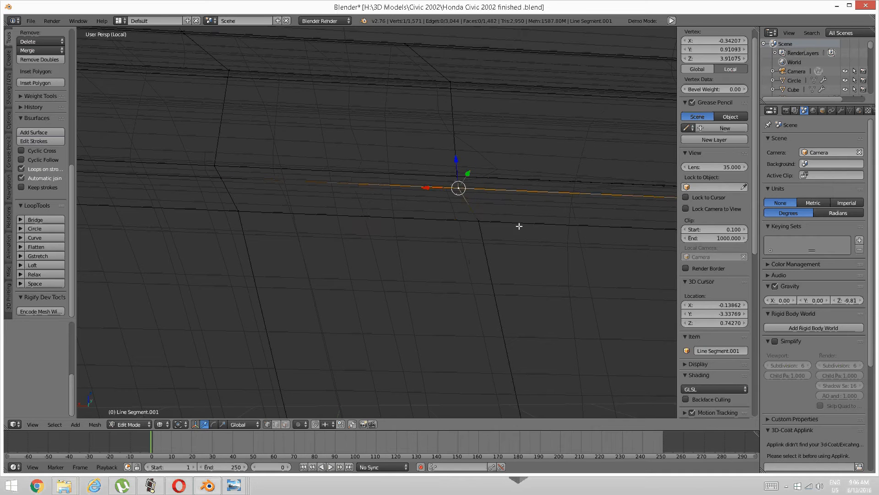
Step: Slide the same vertical line's vertex on the lower ledge edge toward positive X to about -0.355, and deselect it
key(a)
right_click(495, 217)
key(g)
key(g)
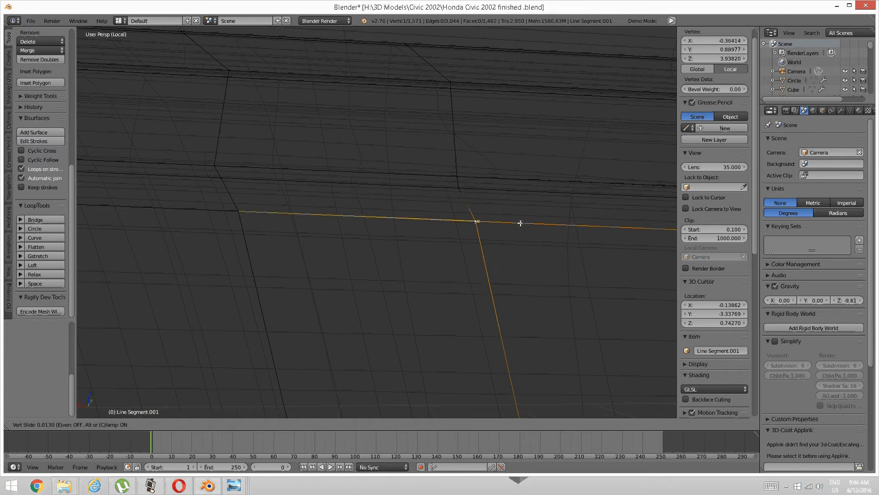
click(513, 228)
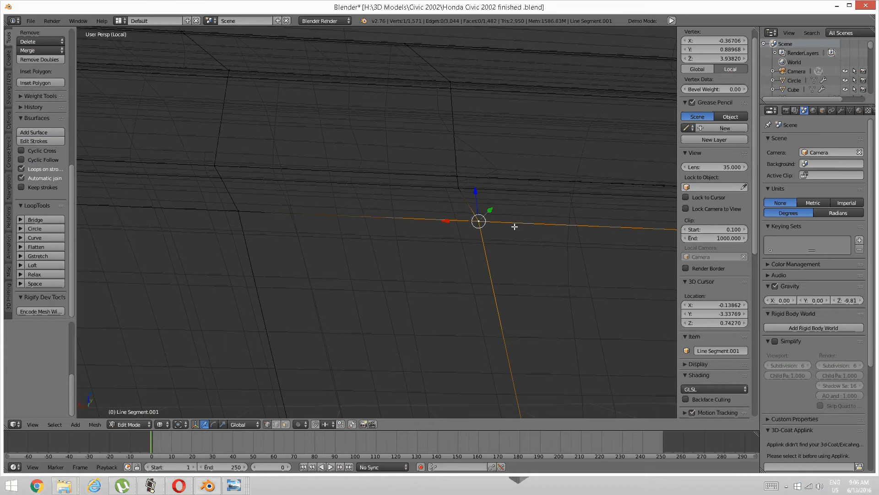
key(g)
key(g)
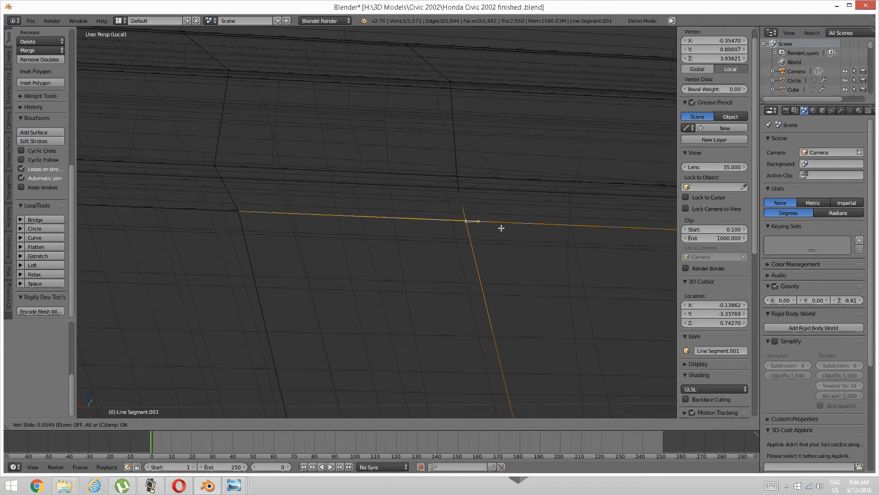
click(502, 229)
key(a)
Step: Merge the pair of vertices at the next upper ledge intersection, near X -1.18, using At Last
shift+middle_drag(572, 238, 392, 230)
right_click(437, 167)
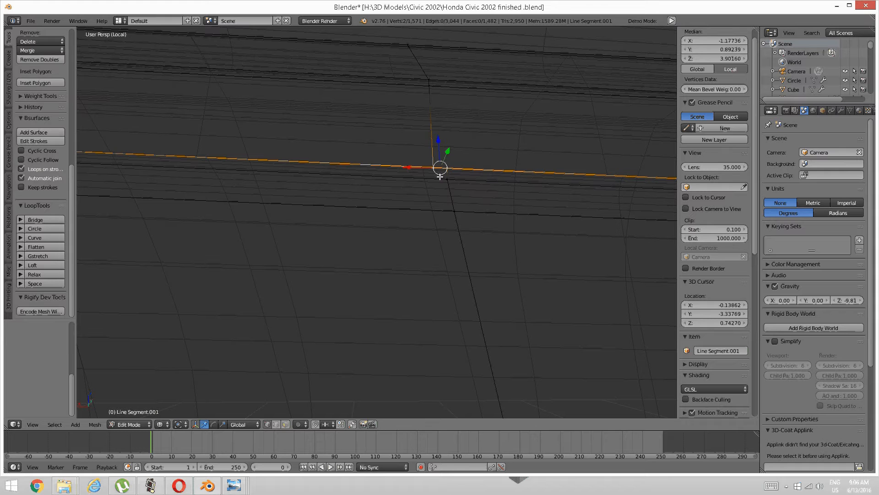
key(alt+m)
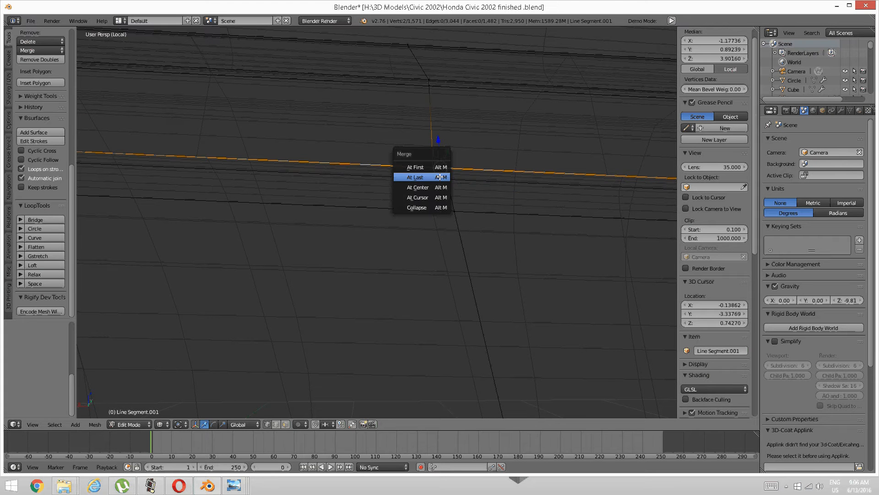
click(440, 178)
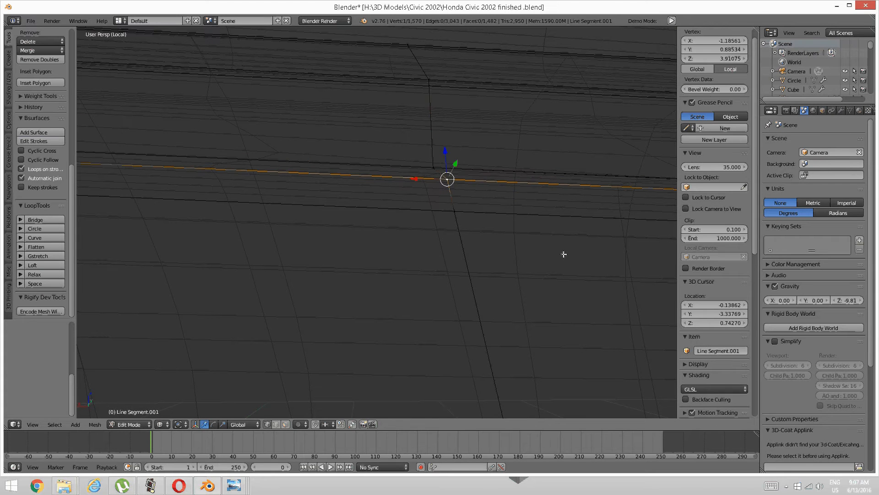
Step: Slide the two vertices beneath the merged vertex near X -1.18 toward positive X to straighten the vertical edge line
key(shift+v)
click(545, 253)
right_click(455, 212)
key(shift+v)
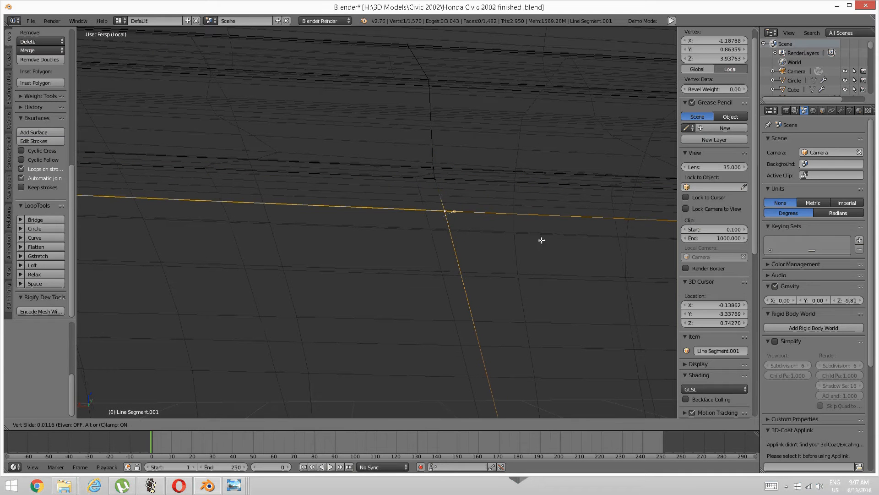
click(539, 240)
key(a)
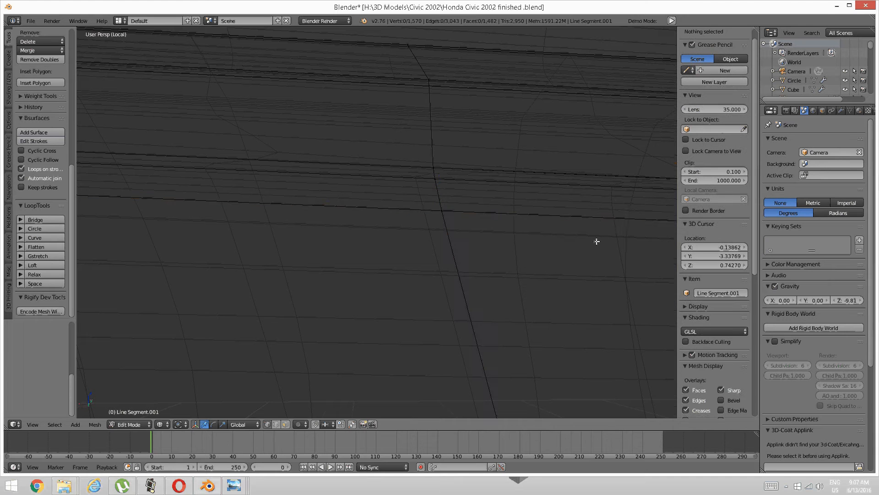
middle_drag(597, 241, 523, 230)
right_click(446, 143)
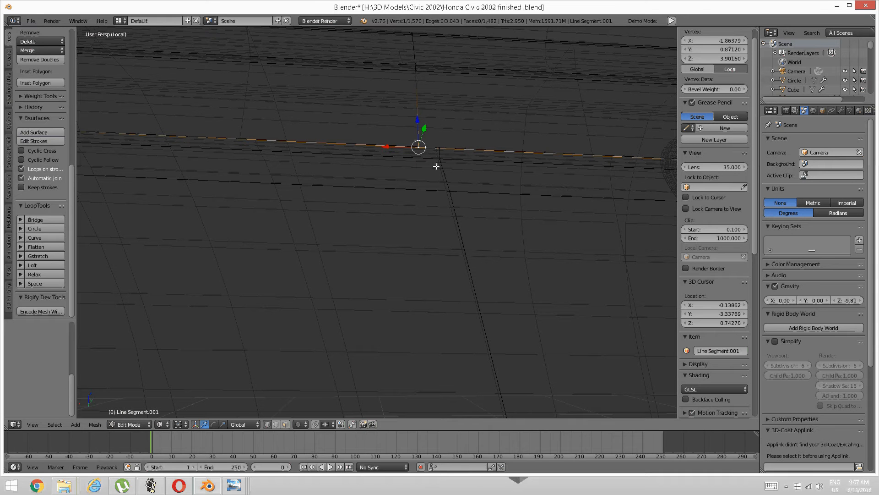
key(alt+m)
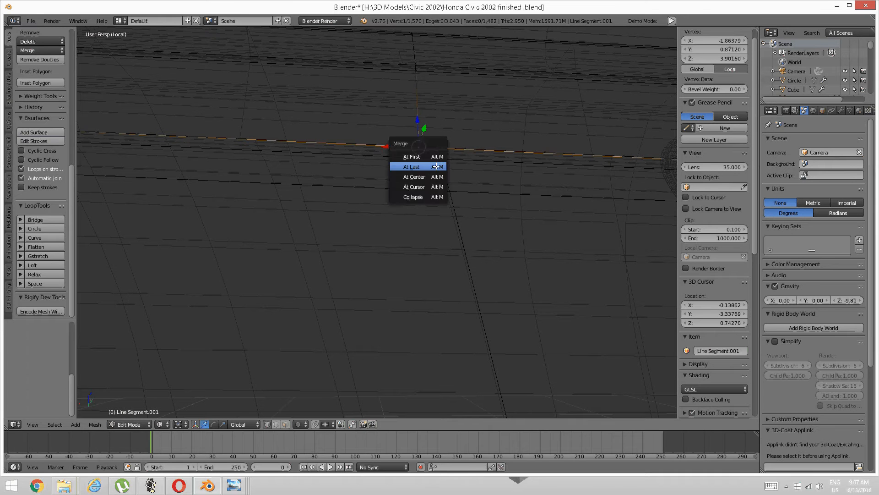
click(436, 166)
key(a)
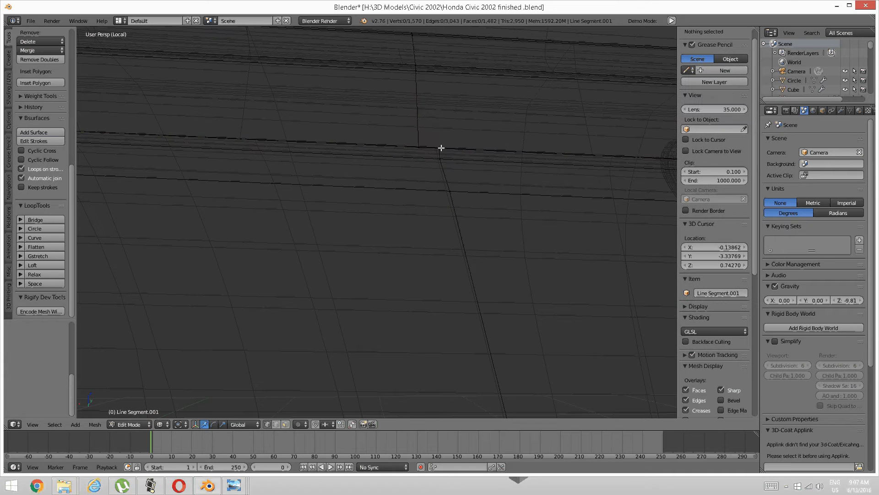
Step: Merge the two separated vertices on the upper ledge line near X -1.87 into the vertical line's vertex using At Last
right_click(439, 148)
shift+right_click(421, 146)
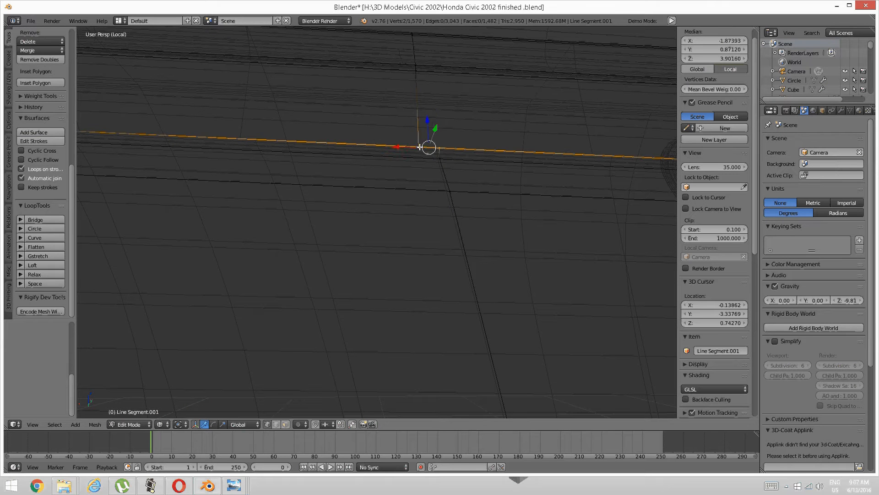
key(alt+m)
click(419, 147)
key(a)
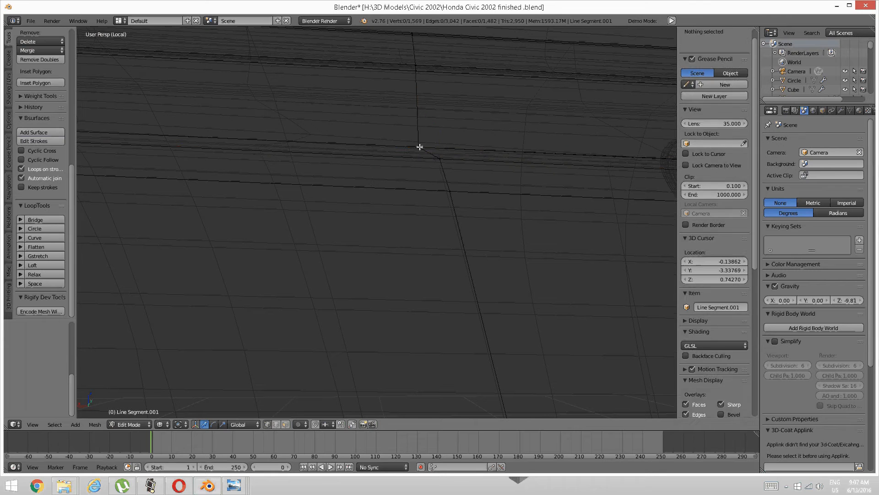
Step: Slide the two vertices beneath the merged vertex near X -1.87 toward positive X to smooth the line, then clear the selection
right_click(439, 158)
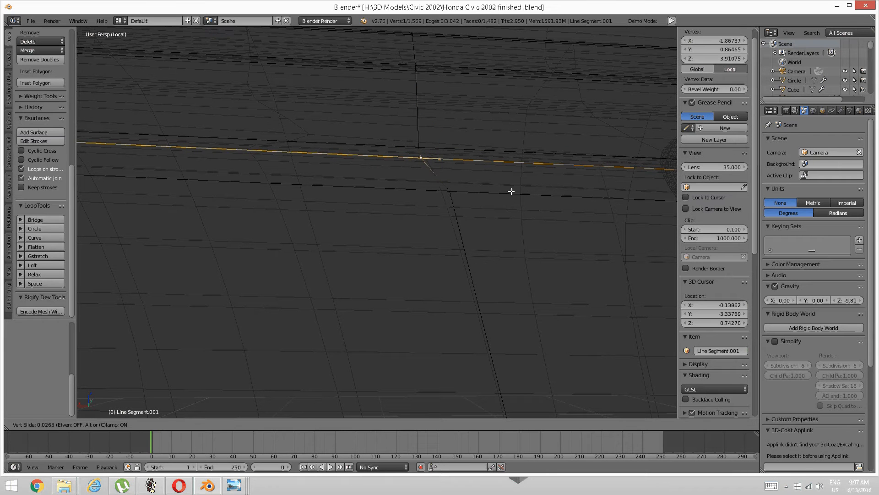
key(a)
right_click(450, 190)
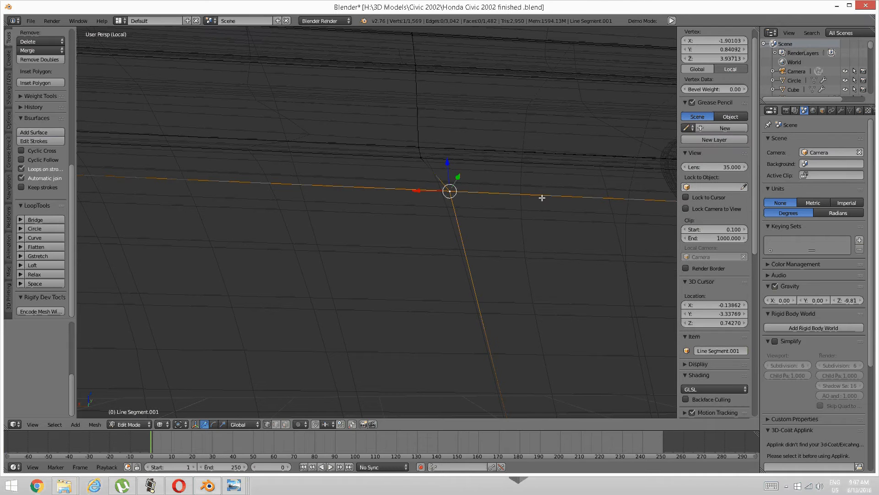
key(g)
click(520, 199)
key(a)
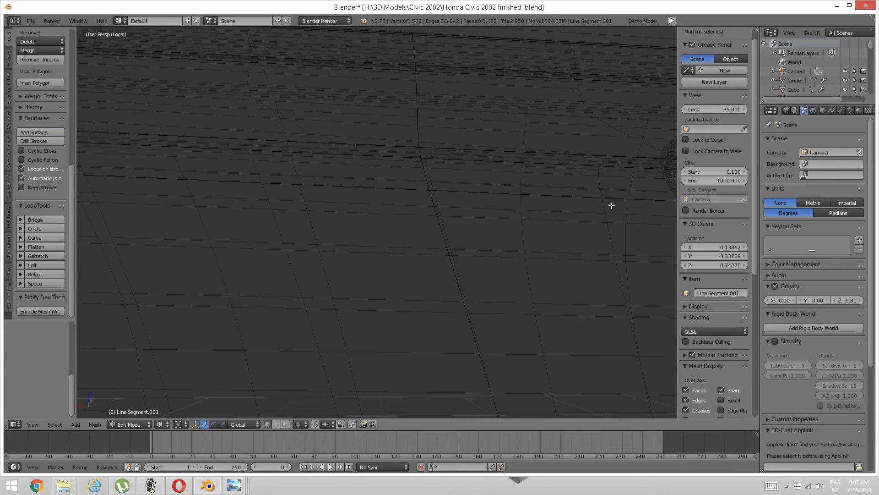
Step: Merge the pair of ledge vertices near X -2.57, just before the dense rounded mesh, into the vertical line's vertex using At Last
scroll(612, 205, down, 5)
right_click(423, 150)
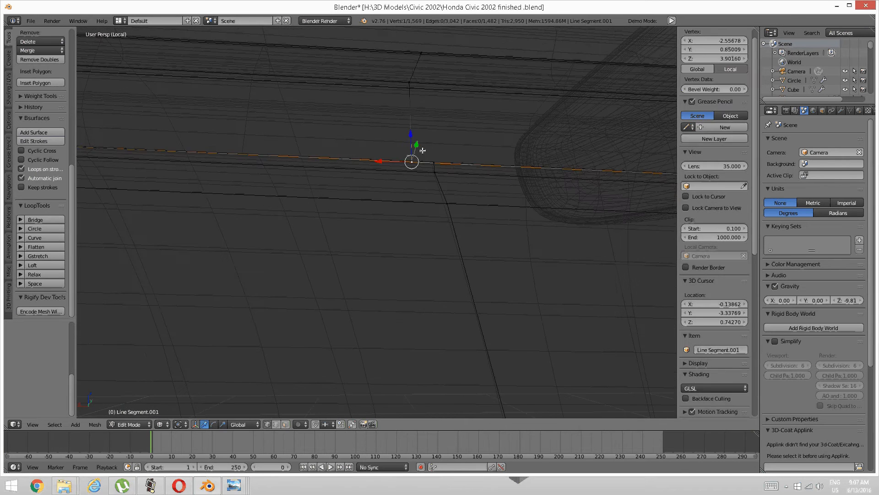
shift+right_click(417, 159)
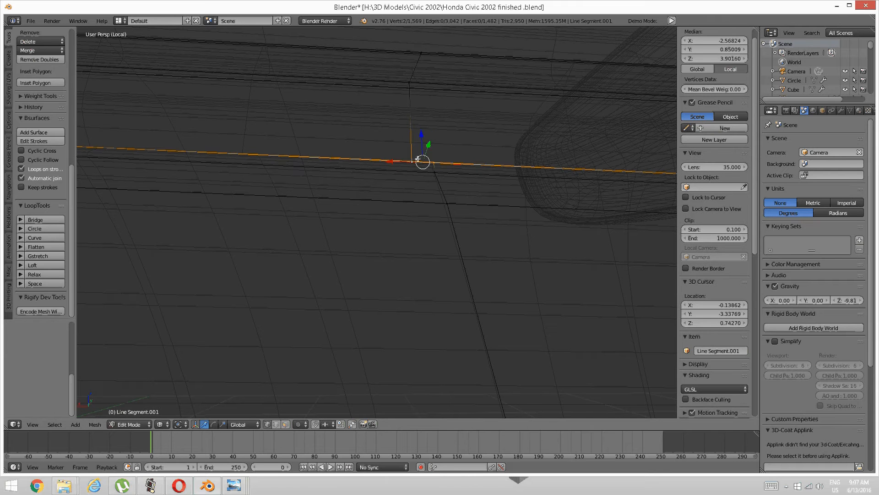
key(alt+m)
click(396, 157)
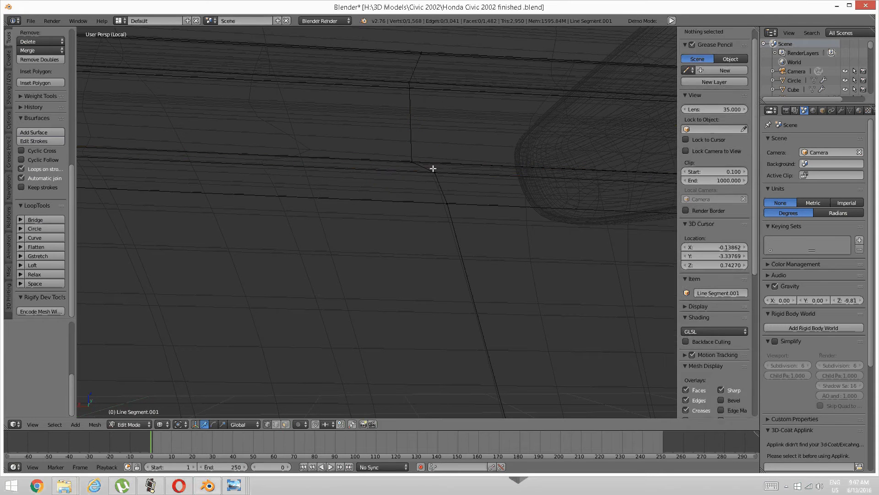
Step: Slide the two vertices beneath the merged ledge vertex near X -2.57 toward positive X, bringing the lower one to about -2.57
key(shift+v)
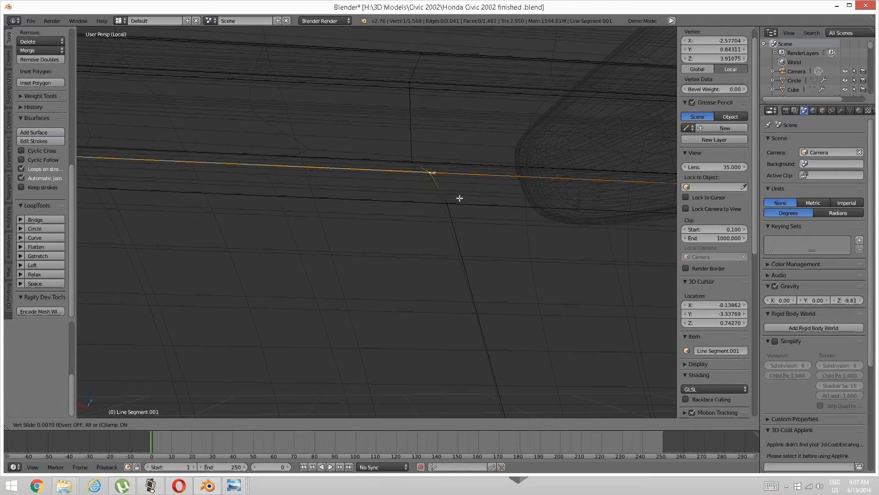
click(448, 195)
right_click(449, 203)
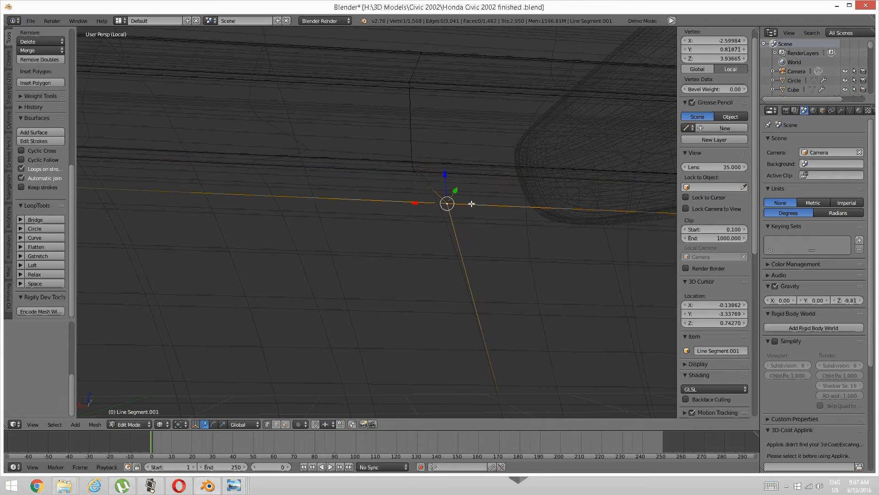
key(shift+v)
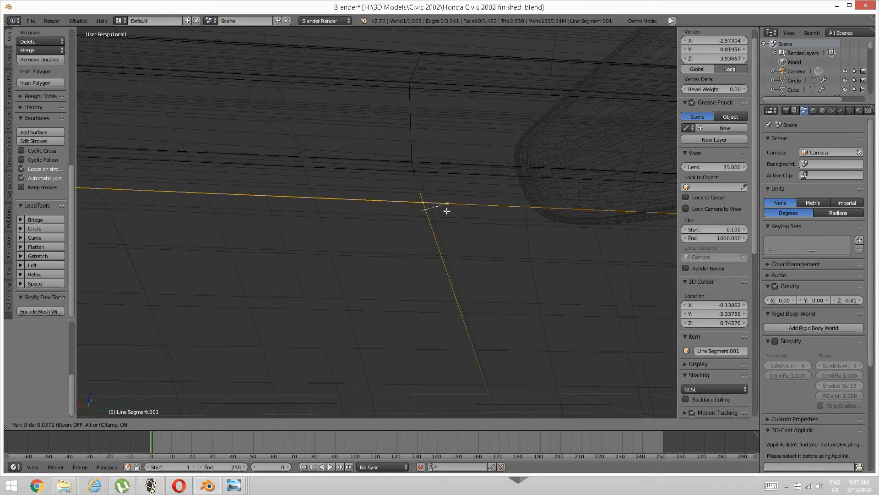
click(449, 208)
key(a)
Step: Merge the two upper ledge vertices overlapping the dense rounded mesh, near X -3.27, using At Last
middle_drag(577, 209, 419, 155)
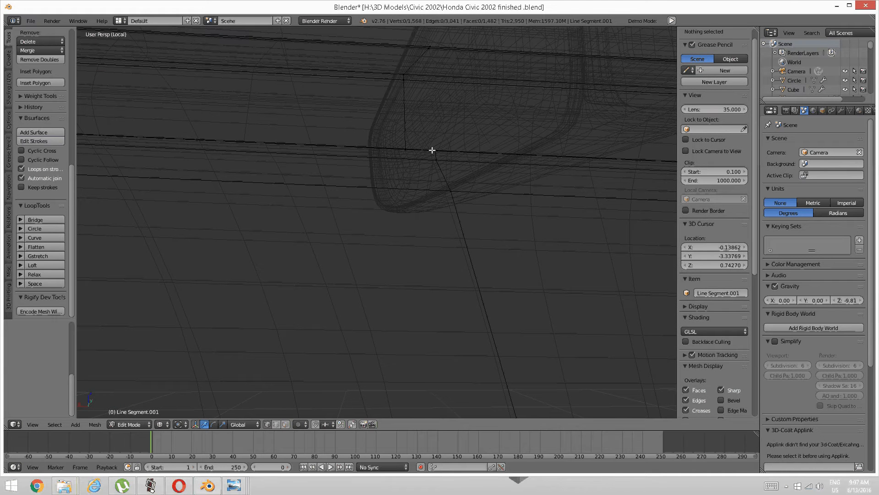
right_click(433, 149)
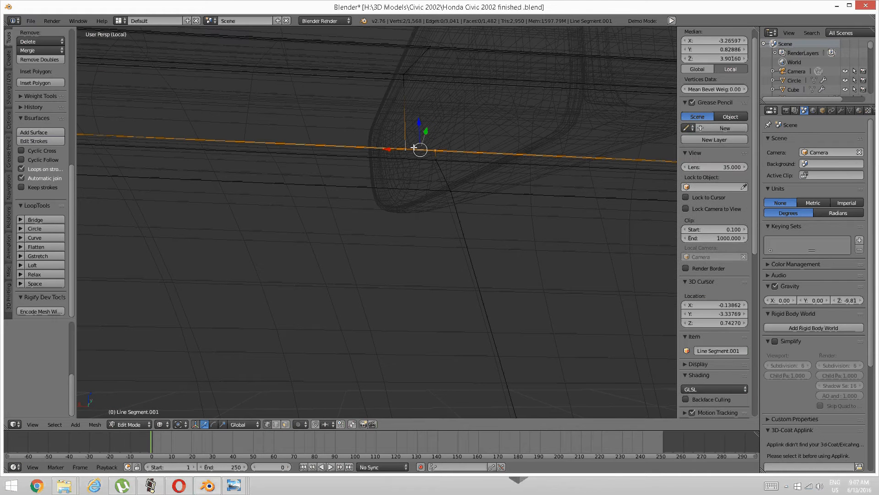
key(alt+m)
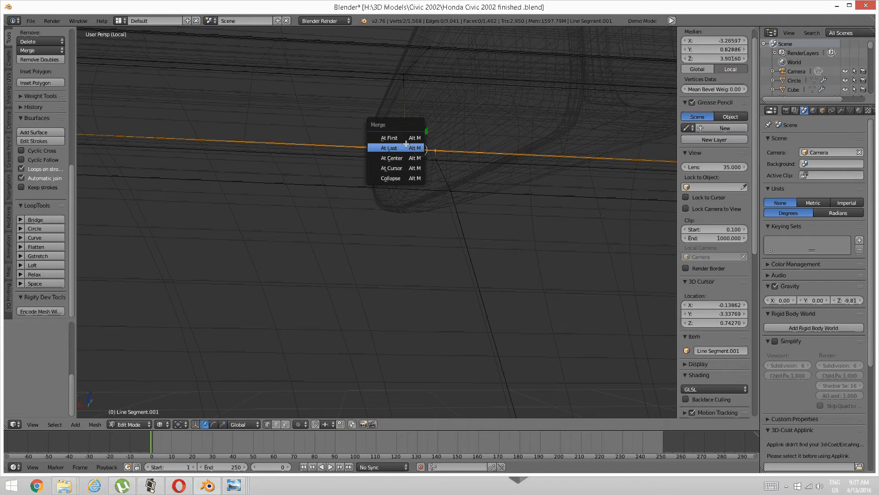
click(403, 146)
Step: Slide the two vertices beneath the merged vertex near X -3.27 toward positive X, bringing the upper one to about -3.25
right_click(434, 158)
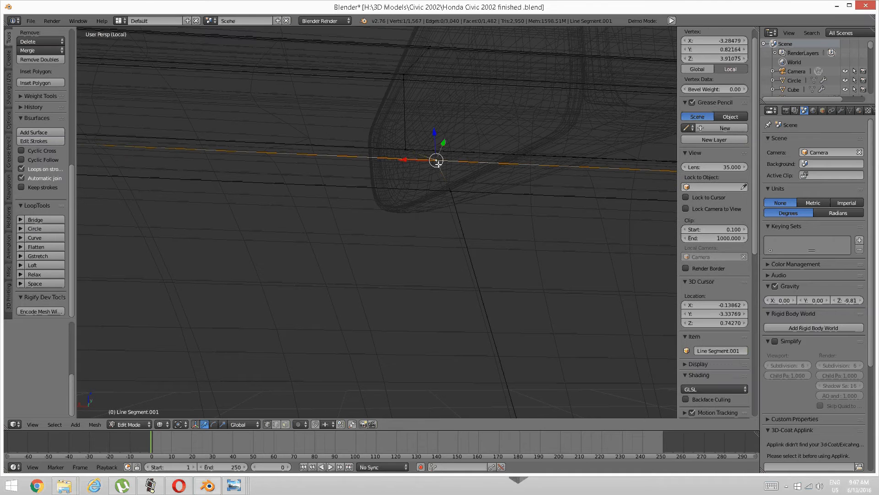
key(shift+v)
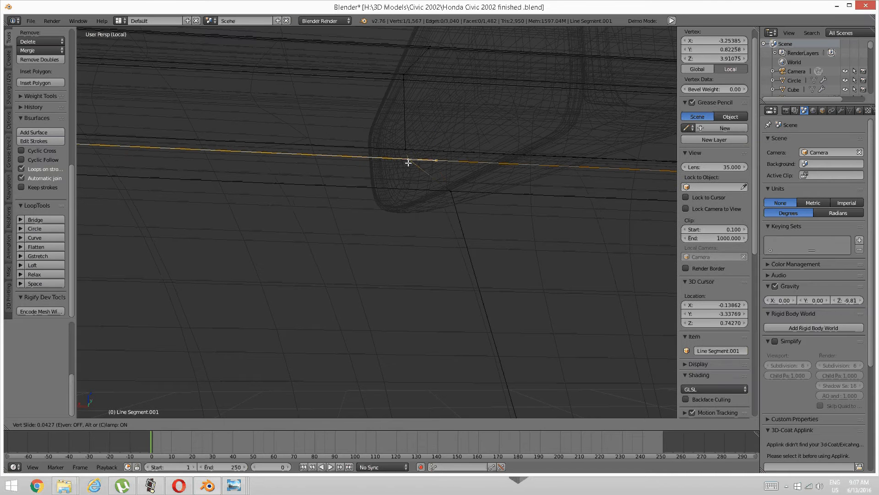
click(409, 161)
key(a)
right_click(451, 189)
key(shift+v)
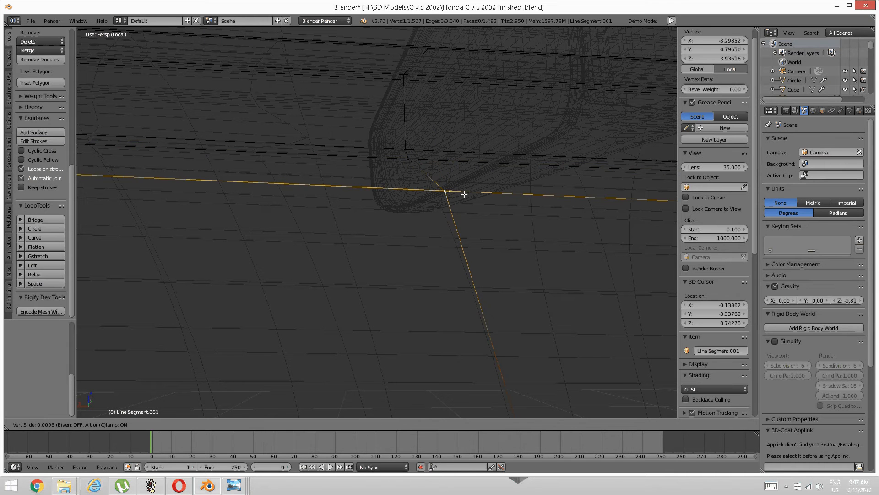
click(445, 191)
key(a)
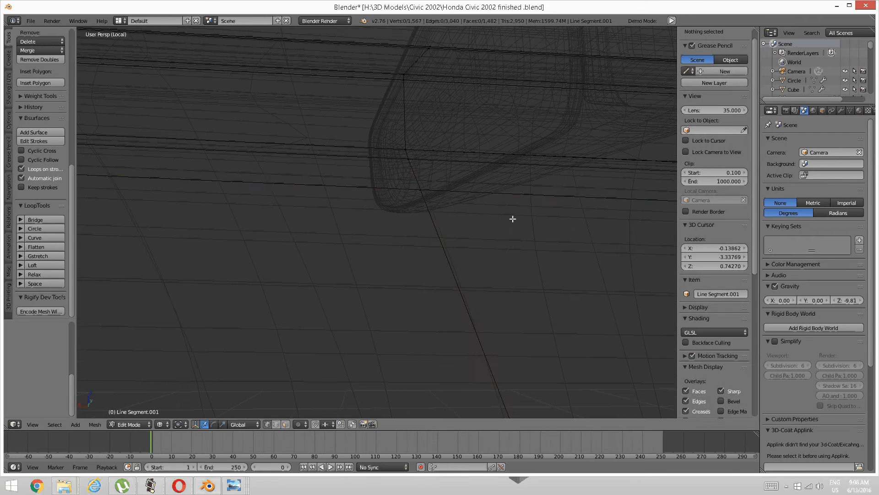
Step: Merge the pair of upper ledge vertices near X -3.96, past the dense rounded mesh, using At Last
middle_drag(512, 218, 402, 151)
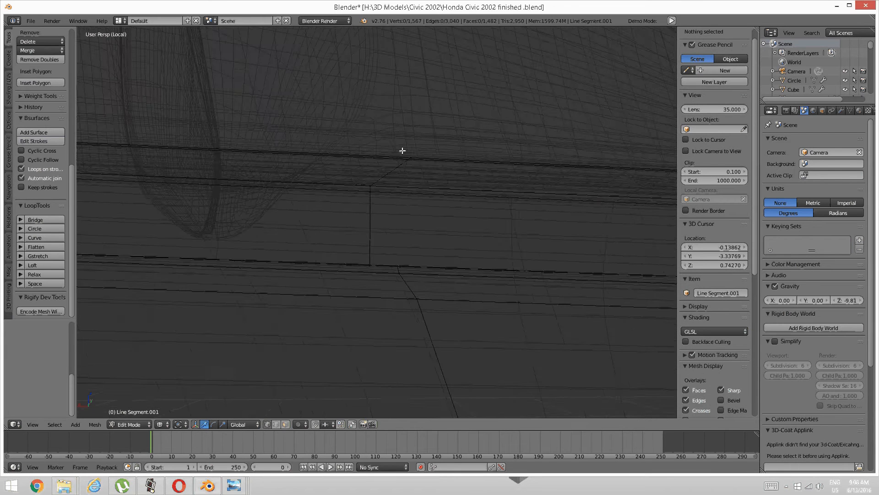
middle_drag(397, 235, 399, 212)
right_click(410, 193)
shift+right_click(396, 192)
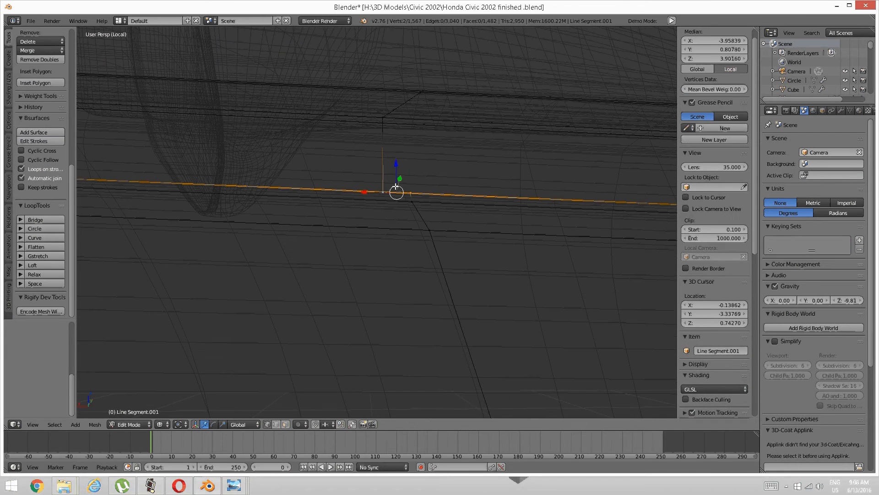
key(alt+m)
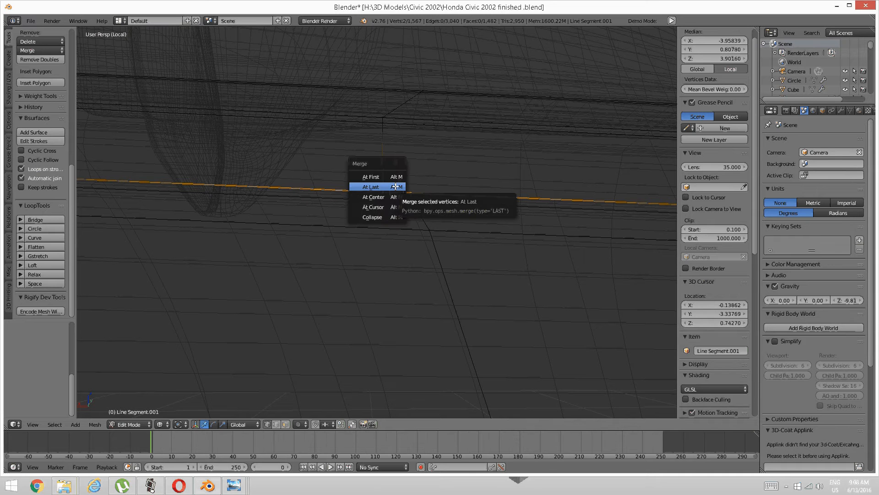
click(396, 186)
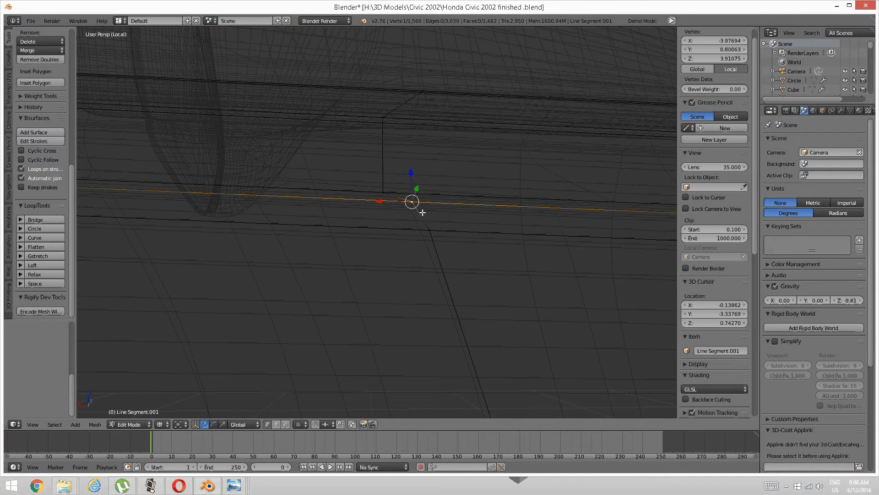
Step: Slide the two vertices beneath the merged vertex near X -3.96 toward positive X, bringing the upper one to about -3.95
key(shift+v)
click(409, 218)
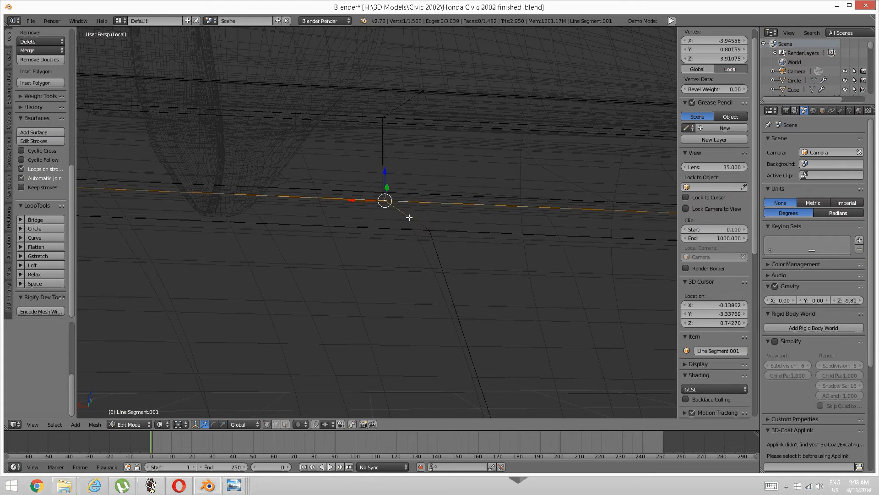
right_click(426, 226)
key(shift+v)
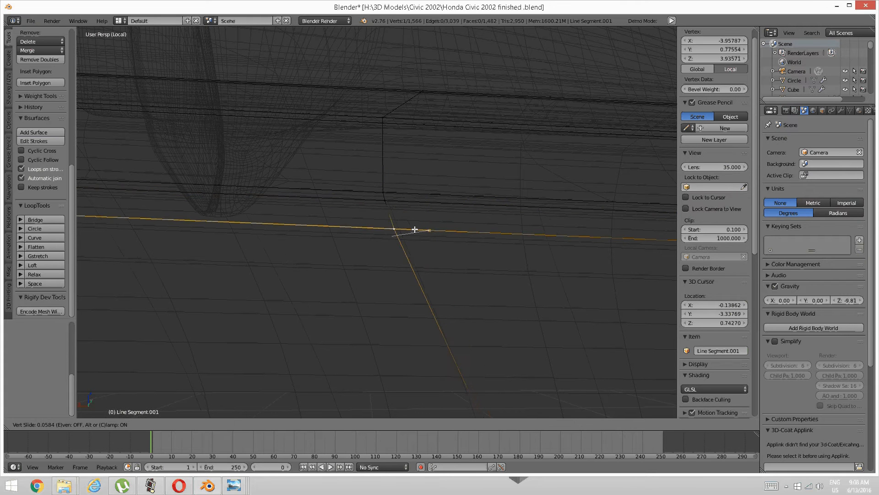
click(416, 227)
key(a)
Step: Merge the pair of ledge vertices at the panel's end corner near X -4.65 into one vertex
shift+middle_drag(574, 241, 452, 193)
right_click(458, 178)
shift+right_click(458, 178)
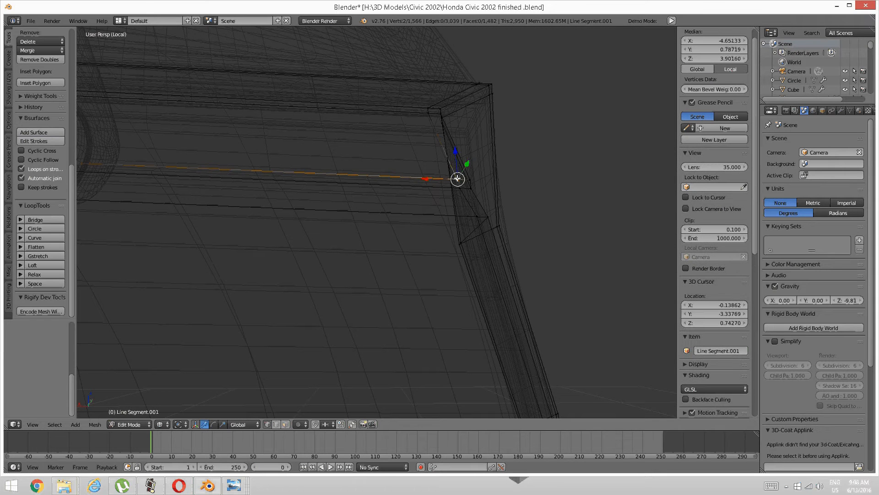
key(alt+m)
click(457, 181)
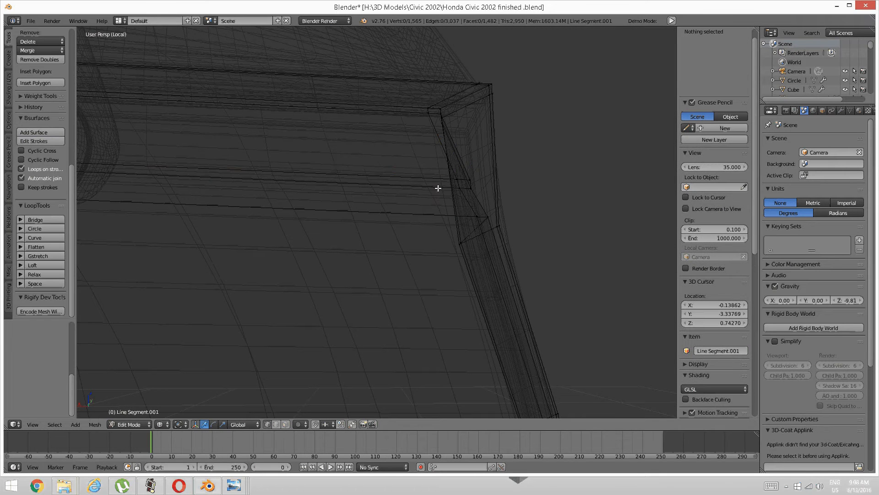
Step: Merge the pair of ledge vertices at the panel's opposite lower corner, near X 0.79 and Y -2.09
scroll(441, 188, down, 2)
middle_drag(443, 187, 405, 172)
right_click(415, 212)
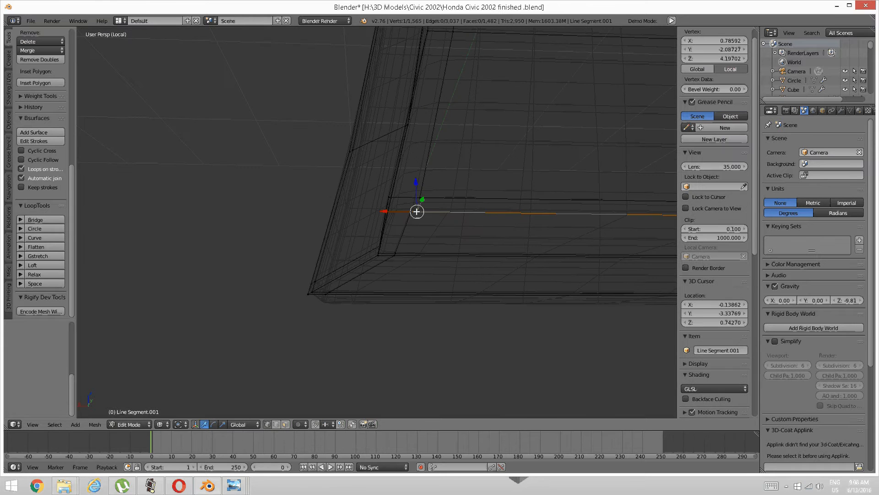
key(alt+m)
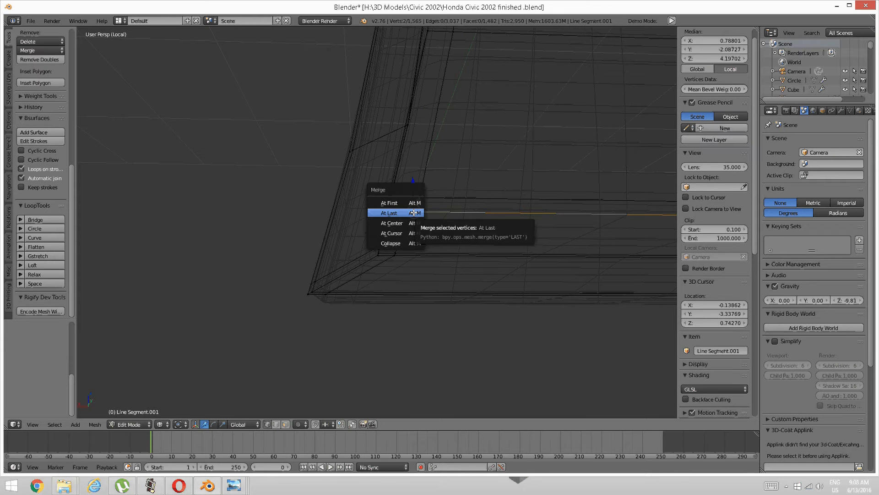
click(394, 202)
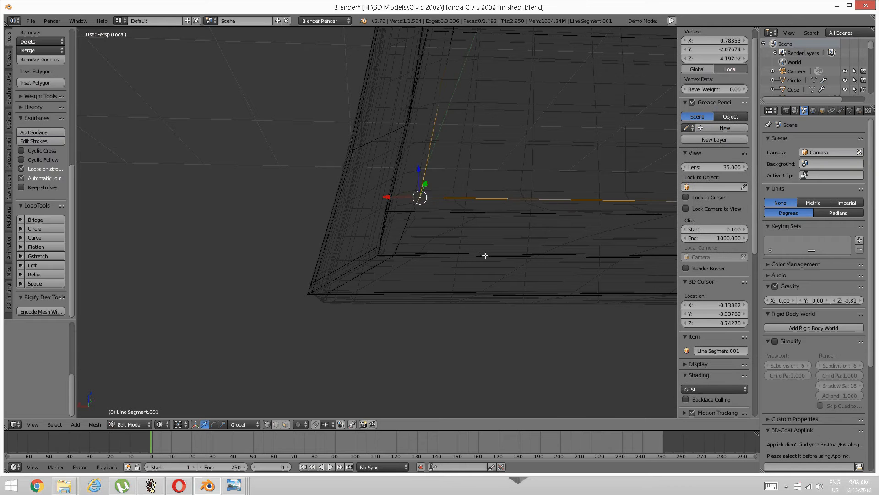
key(a)
Step: Merge the lower ledge vertex pair near X 0.30 using At Last, and slide the vertex directly above it toward negative X
scroll(572, 222, up, 6)
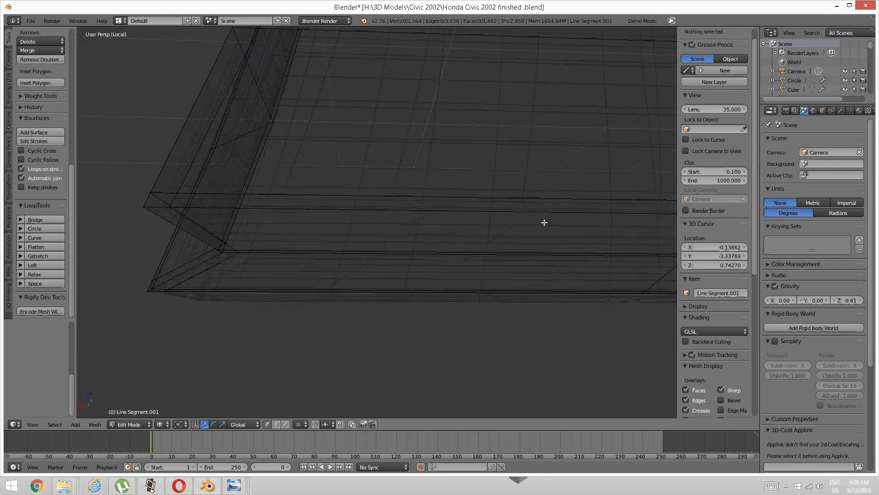
right_click(385, 249)
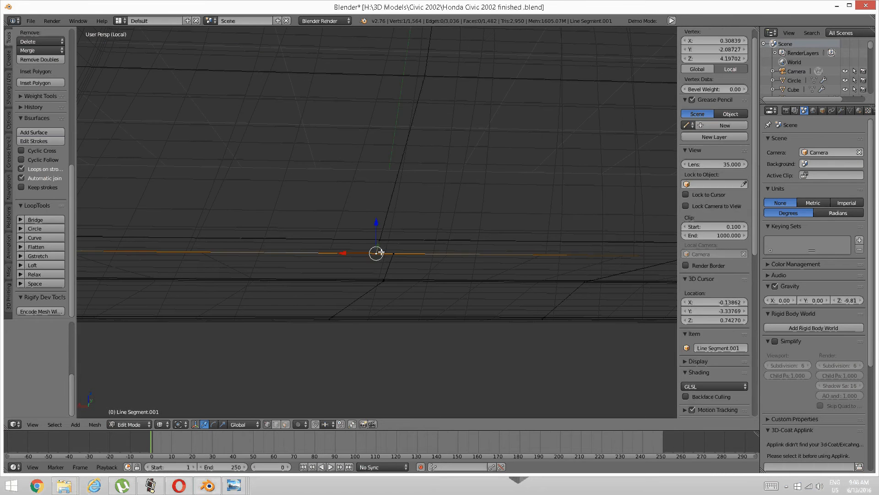
key(alt+m)
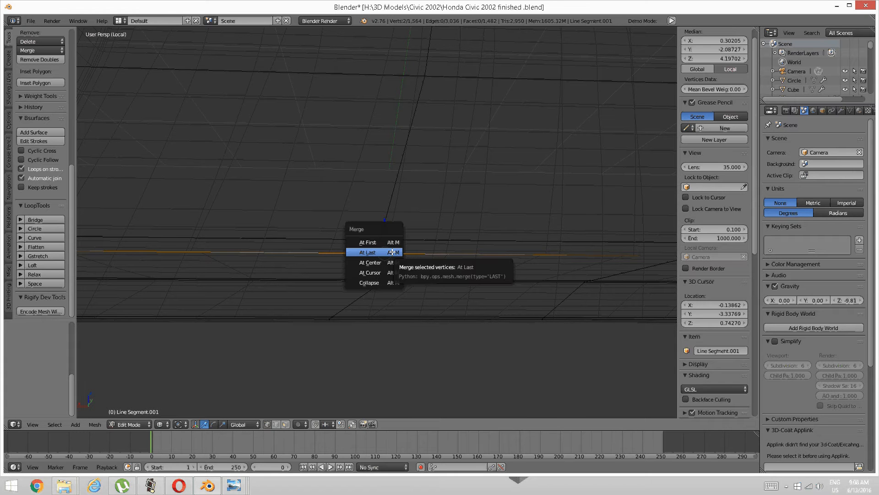
click(387, 252)
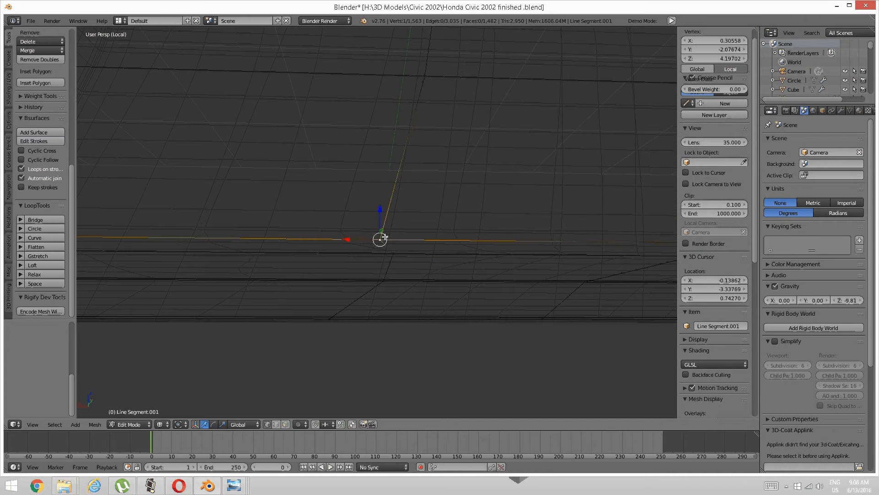
key(shift+v)
click(424, 262)
key(a)
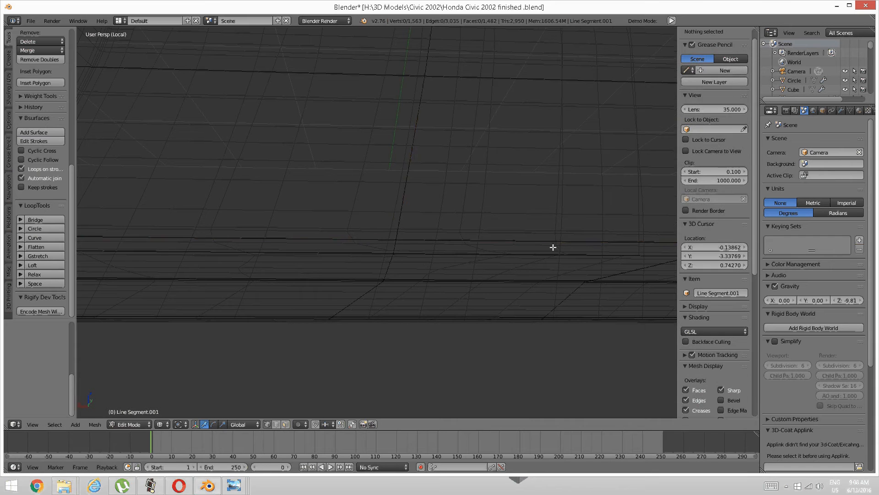
Step: Merge the lower ledge vertex pair near X 0.06 using At Last, and slide the vertex directly above it toward positive X
shift+middle_drag(552, 248, 517, 243)
right_click(440, 233)
shift+right_click(416, 233)
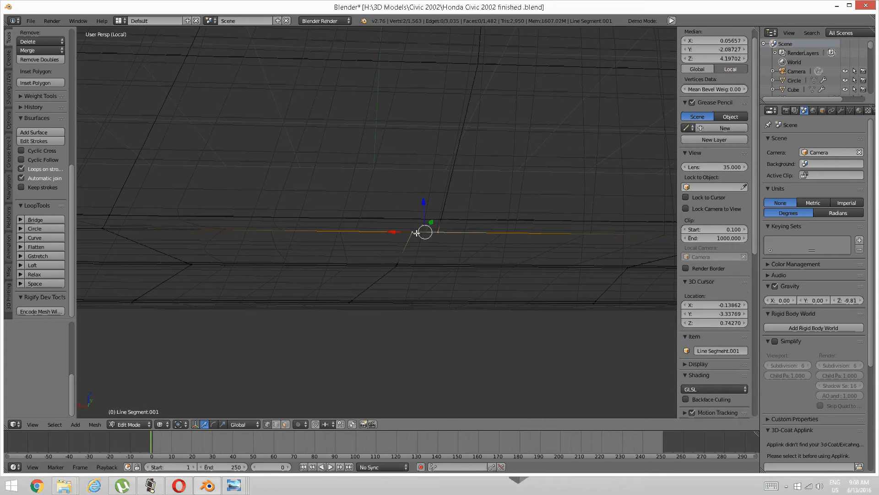
key(alt+m)
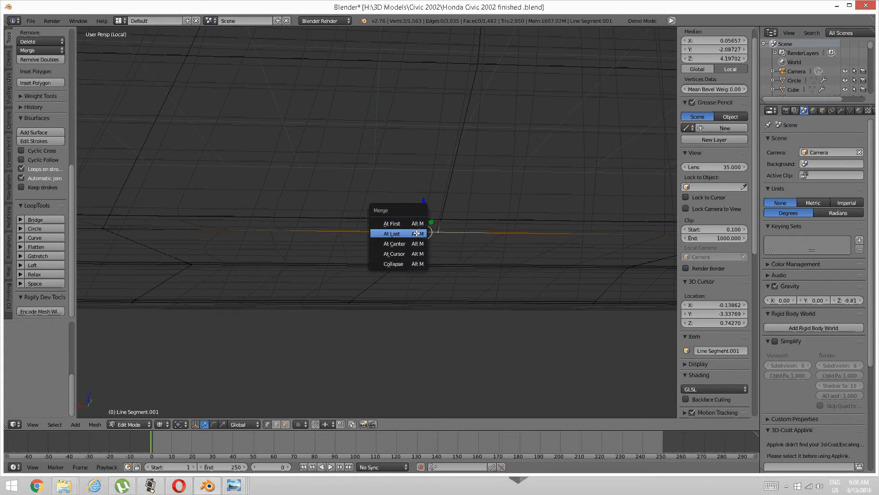
click(417, 233)
right_click(442, 219)
key(shift+v)
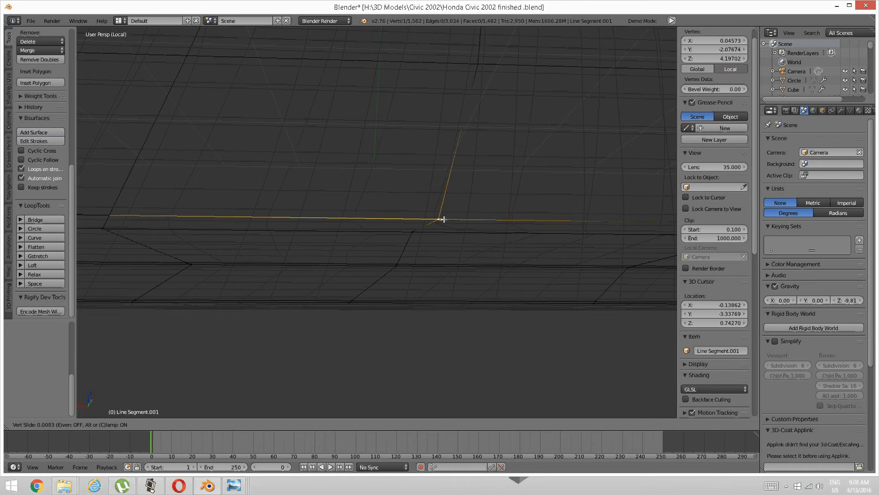
click(418, 218)
key(a)
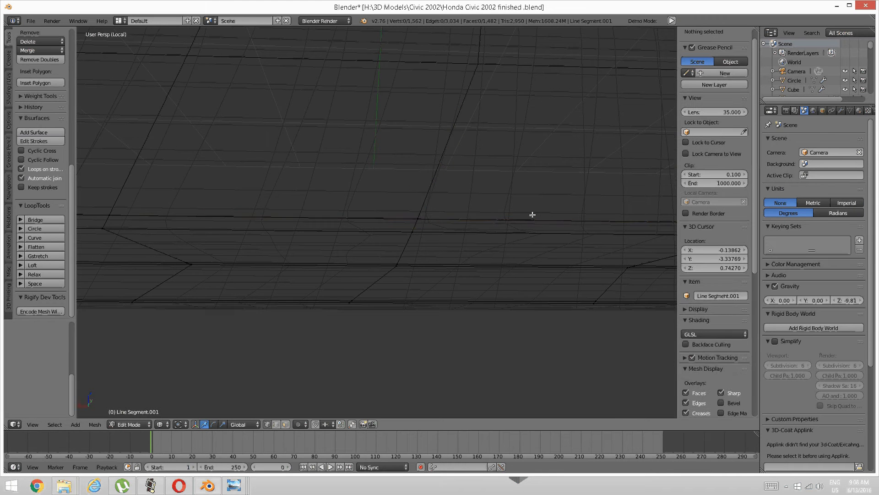
Step: Merge the lower ledge vertex pair near X -0.20 using At Last, and slide the vertex directly above it toward negative X
middle_drag(532, 214, 519, 199)
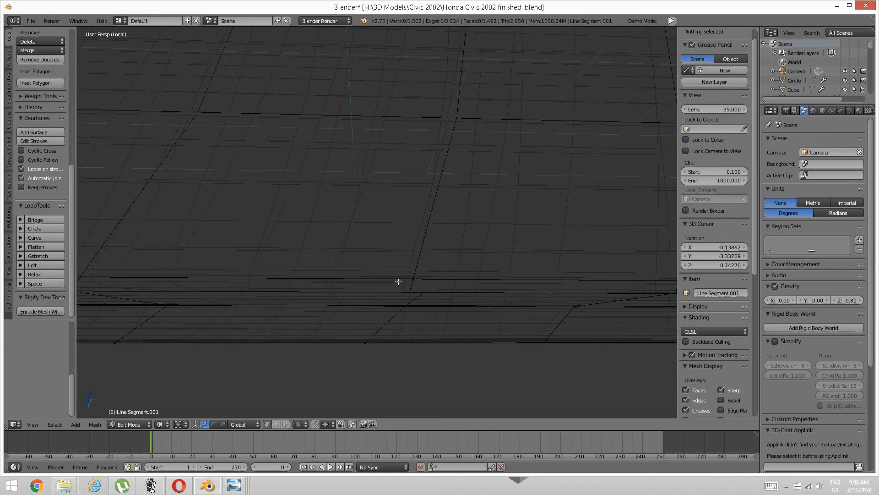
right_click(414, 292)
key(alt+m)
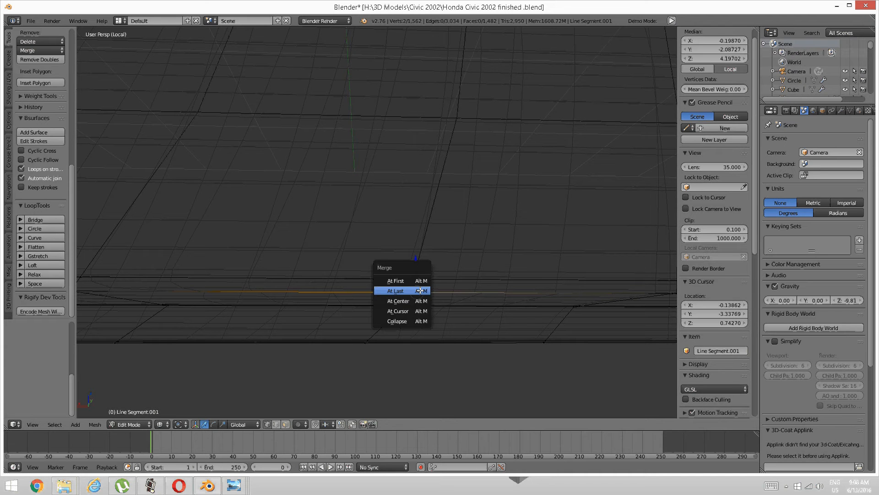
click(414, 291)
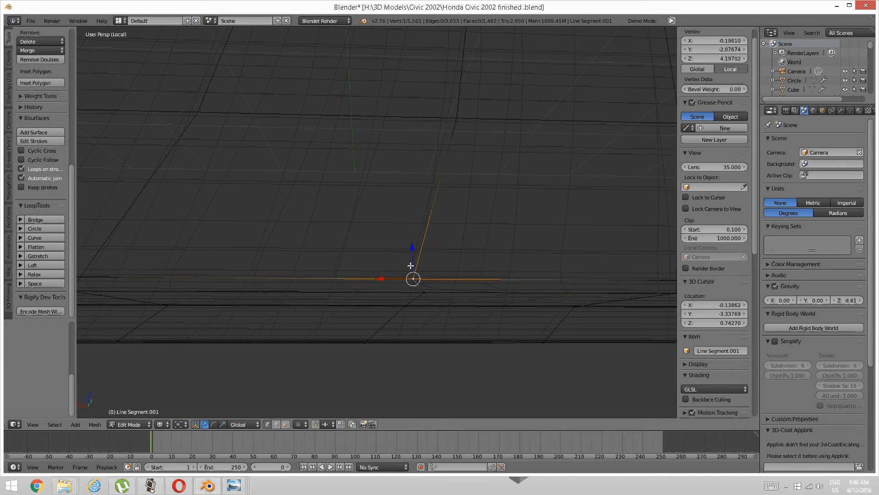
key(shift+v)
click(425, 263)
key(a)
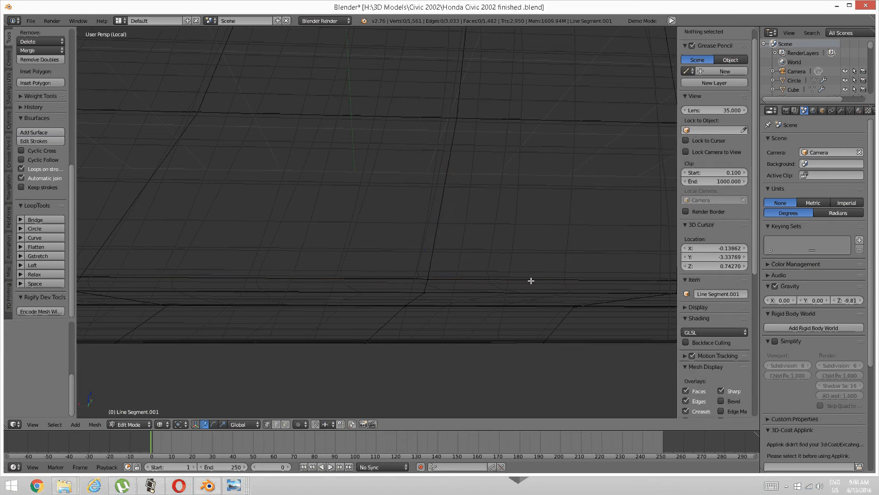
Step: Merge the lower ledge vertex pair near X -0.41 using At Last, and slide the vertex directly above it toward positive X
mouse_move(530, 279)
middle_down()
mouse_move(565, 268)
mouse_move(537, 266)
middle_up()
alt+right_click(396, 265)
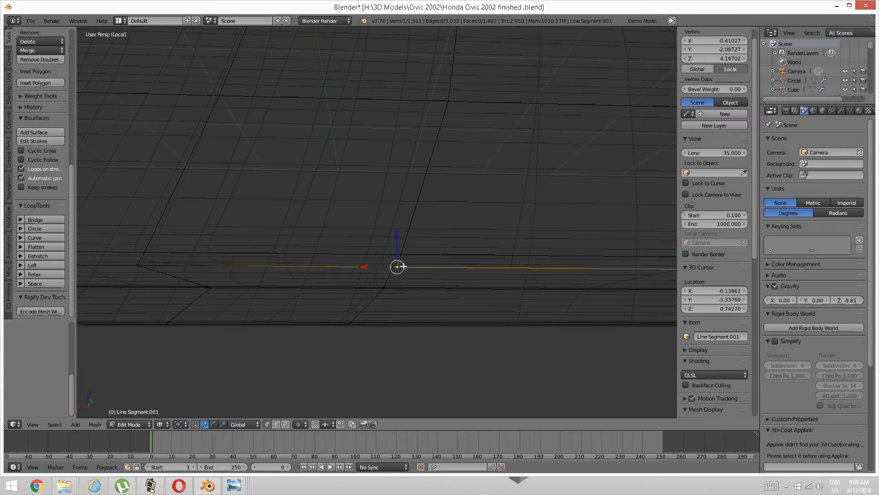
key(alt+m)
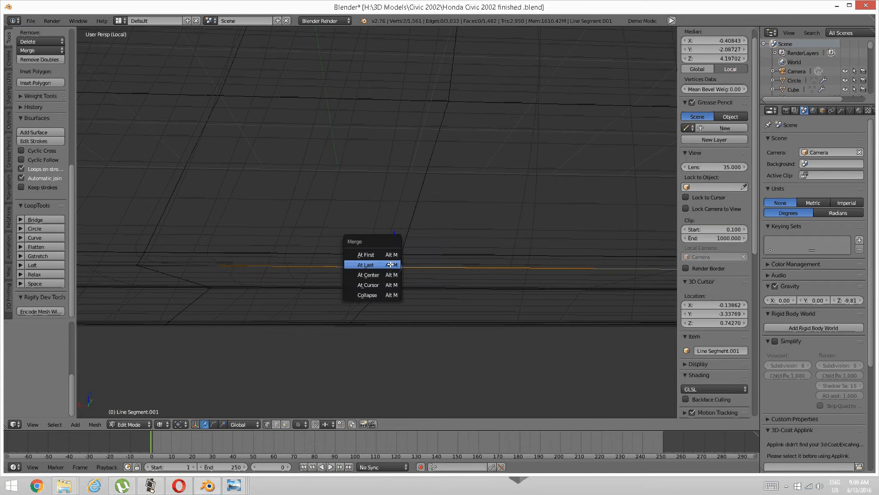
click(390, 264)
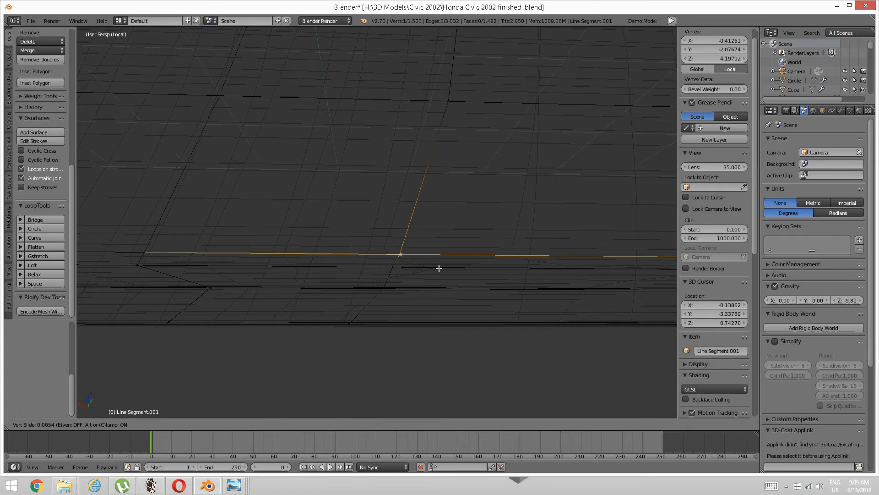
key(a)
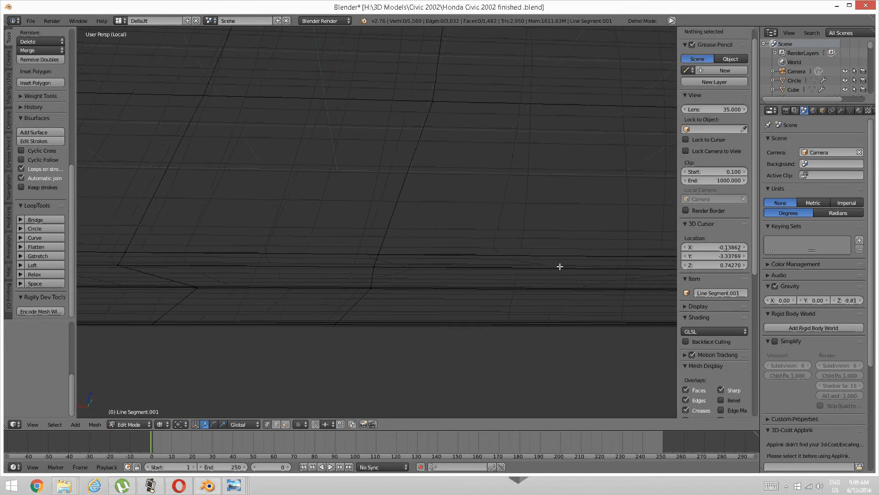
Step: Merge the lower ledge vertex pair near X -1.21 using At Last, and slide the vertex directly above it toward negative X
middle_drag(559, 265, 434, 257)
right_click(436, 256)
shift+right_click(447, 256)
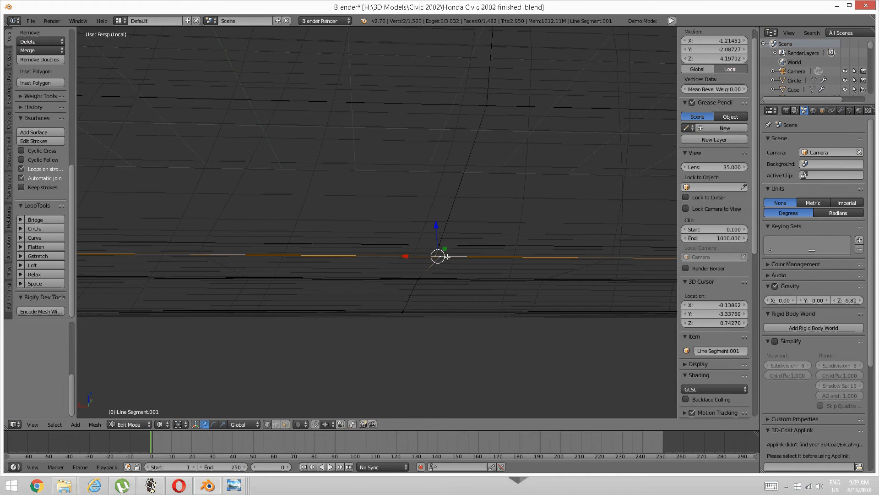
key(alt+m)
click(447, 253)
key(a)
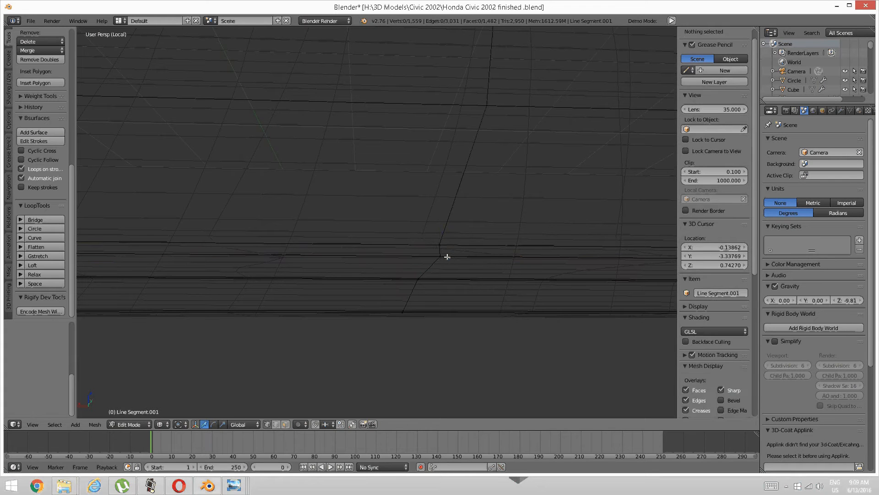
right_click(443, 243)
key(shift+v)
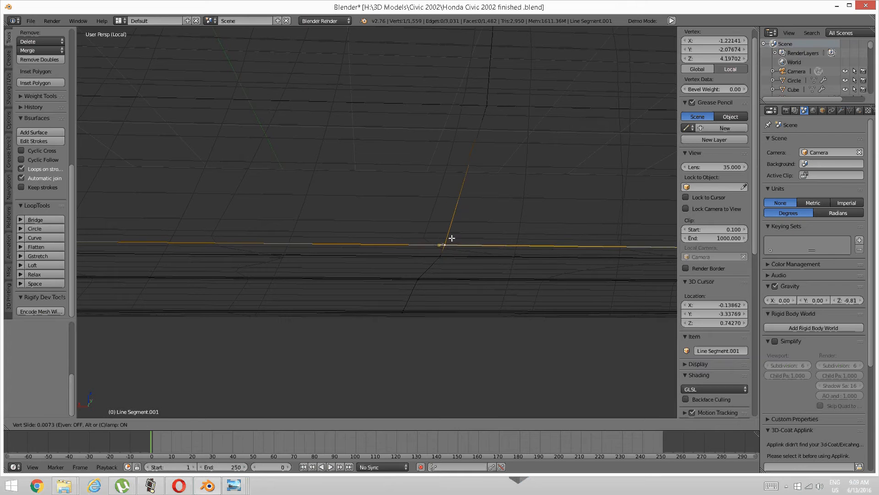
click(451, 238)
key(a)
Step: Merge the pair of lower ledge vertices near X -1.89 into one vertex on the vertical line
shift+middle_drag(550, 238, 446, 236)
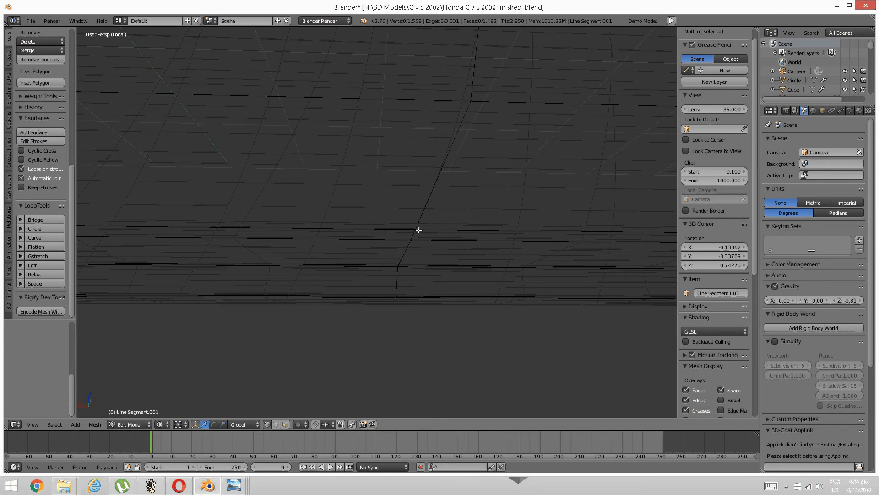
scroll(418, 230, down, 2)
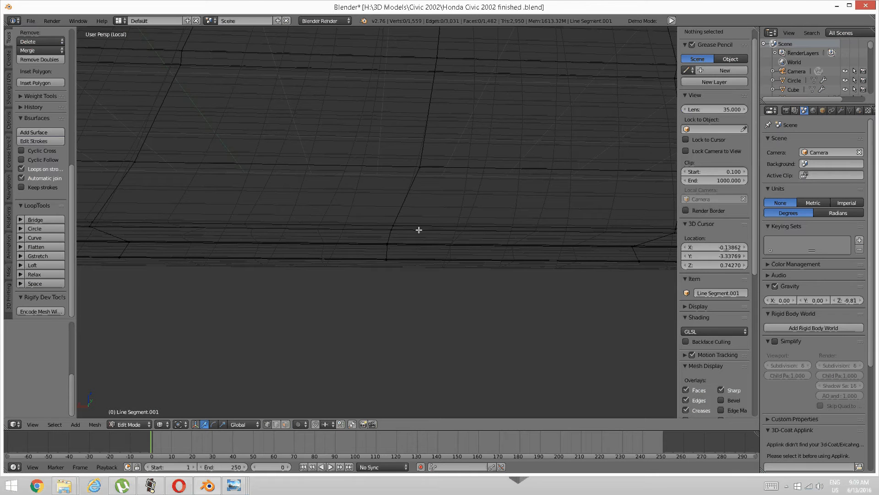
scroll(419, 230, up, 2)
right_click(414, 239)
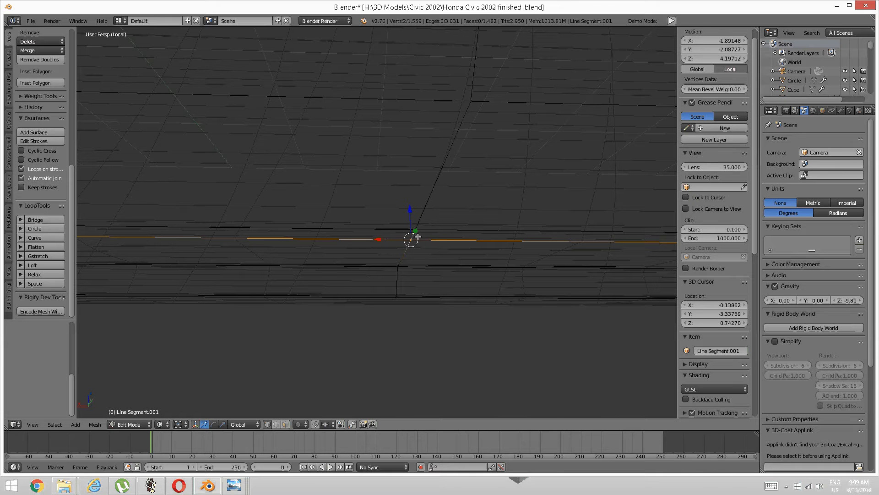
key(alt+m)
click(418, 237)
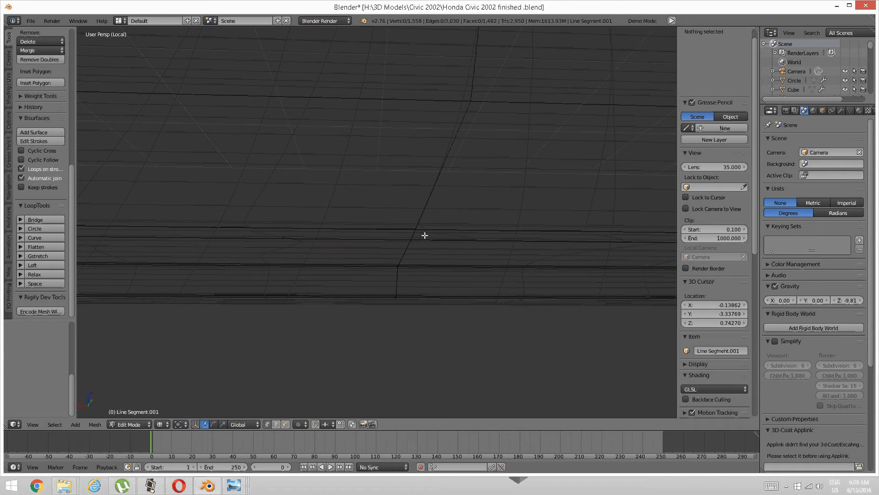
Step: Merge the lower ledge vertex pair near X -2.57 into one vertex using At Last
middle_drag(515, 228, 391, 242)
right_click(393, 238)
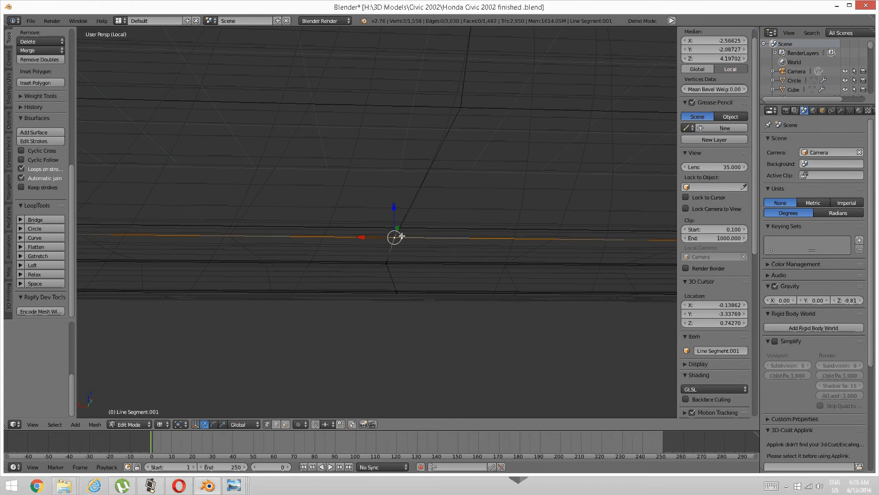
key(alt+m)
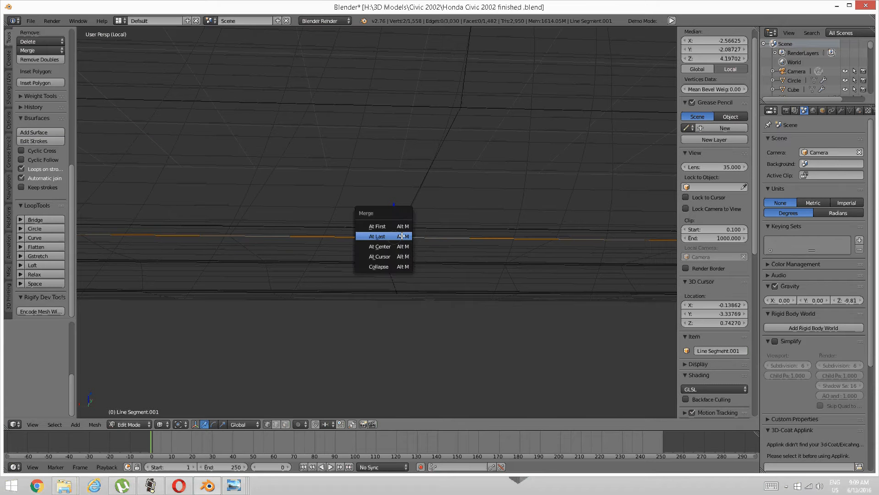
click(395, 236)
Step: Merge the lower ledge vertex pair near X -3.24 using At Last, and slide the vertex directly above it toward positive X
middle_drag(484, 220, 399, 215)
right_click(434, 212)
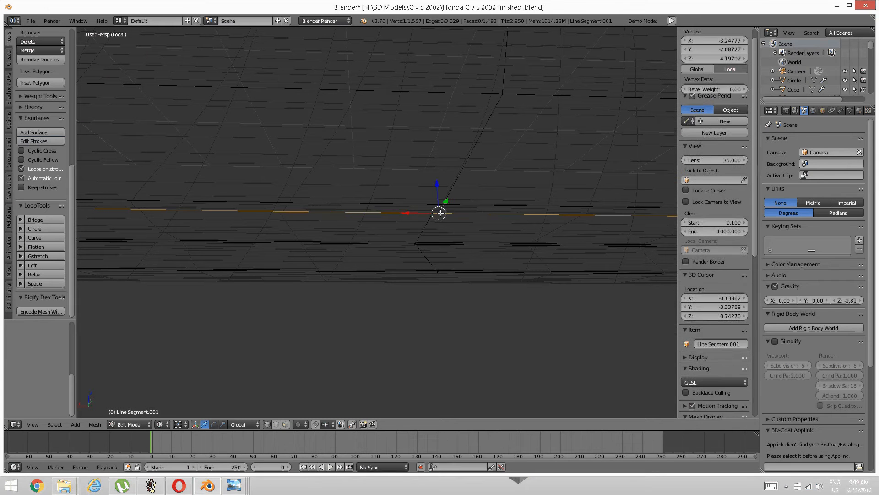
key(alt+m)
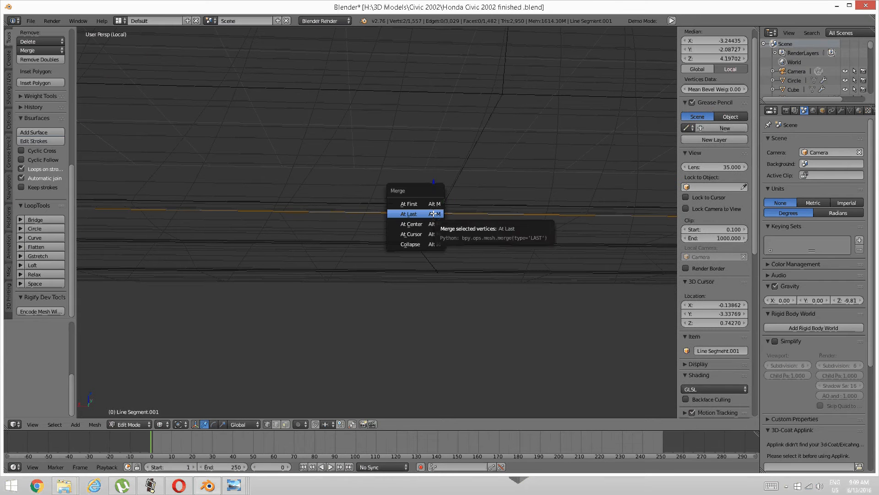
click(433, 214)
key(a)
right_click(455, 207)
key(shift+v)
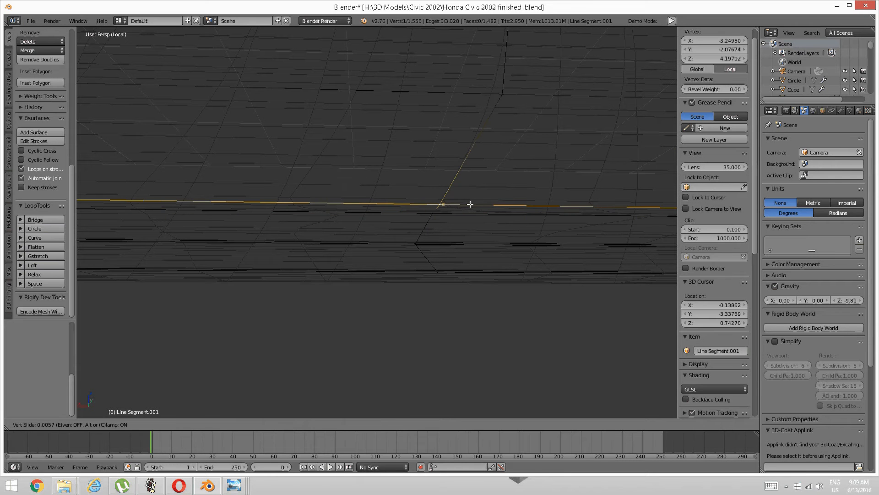
click(467, 204)
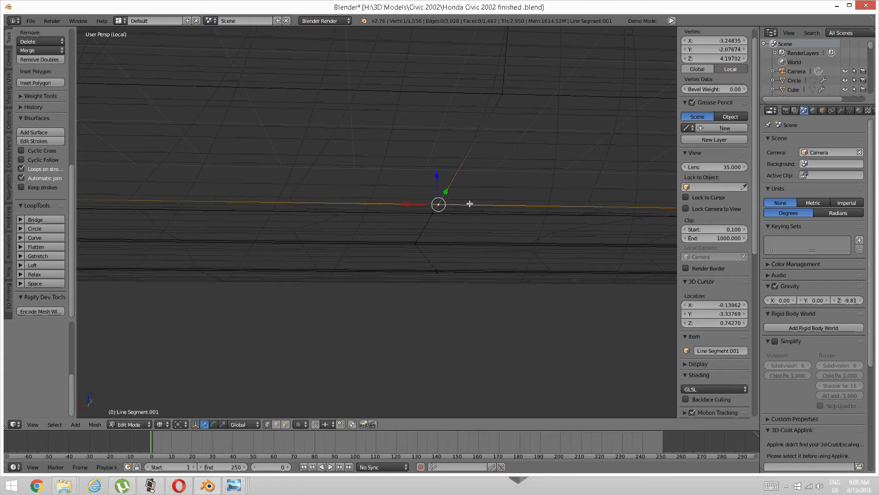
key(a)
Step: Merge the lower ledge vertex pair near X -3.92 into one vertex on the vertical line
middle_drag(563, 191, 465, 186)
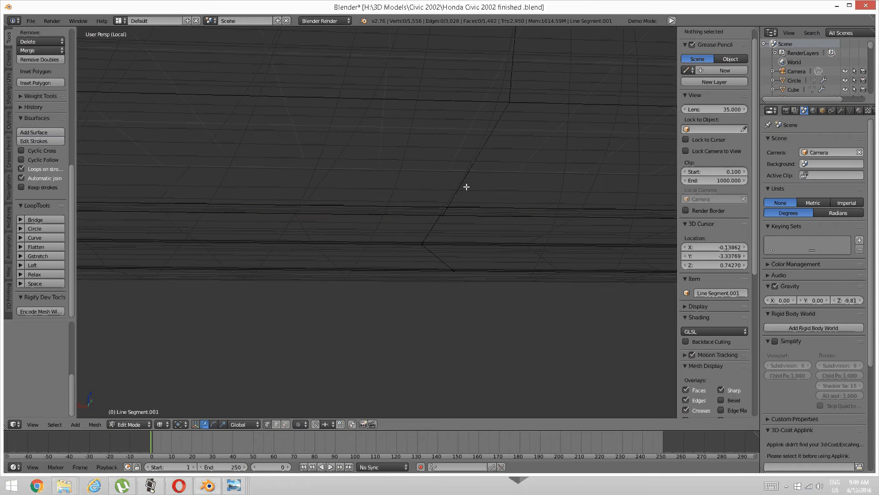
right_click(435, 212)
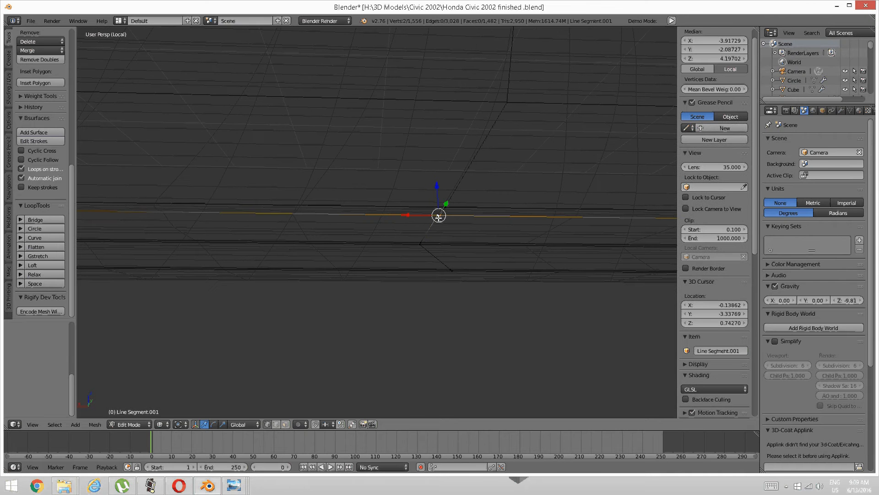
key(alt+m)
click(436, 215)
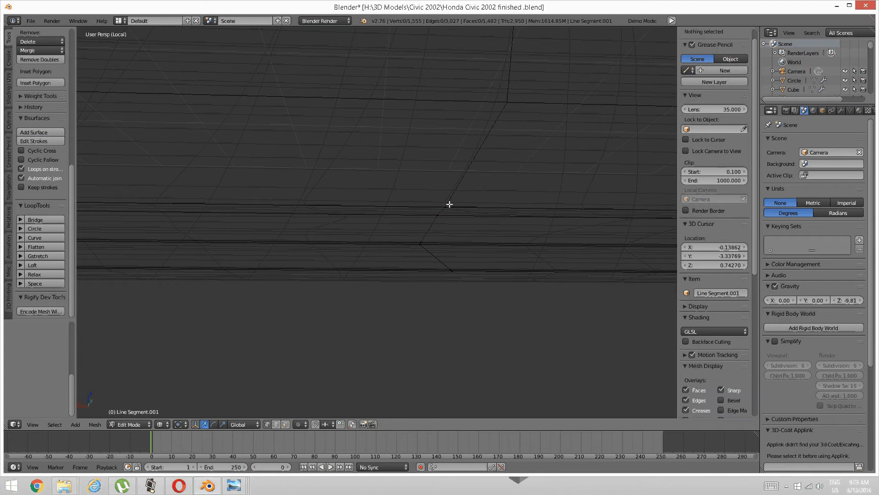
key(a)
Step: Merge the lower ledge vertex pair at the end corner near X -4.58, and adjust the vertex directly above it with Vertex Slide
middle_drag(480, 212, 449, 198)
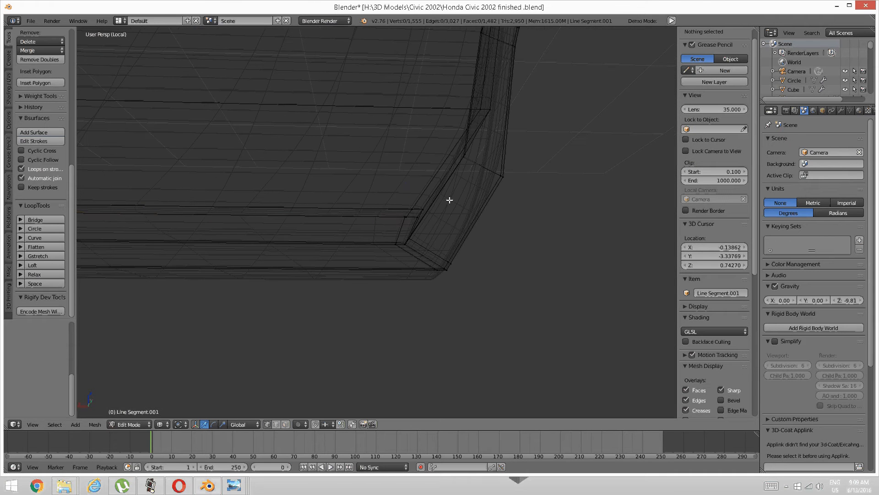
right_click(406, 216)
shift+right_click(405, 217)
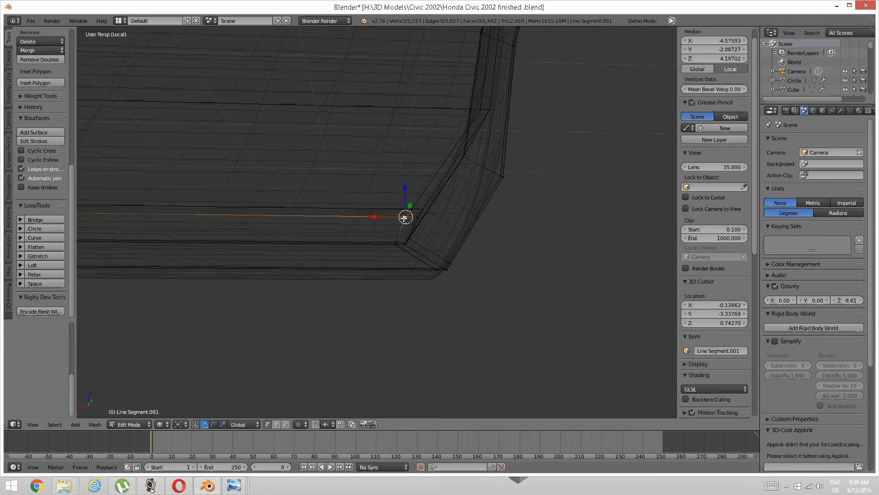
key(alt+m)
click(405, 218)
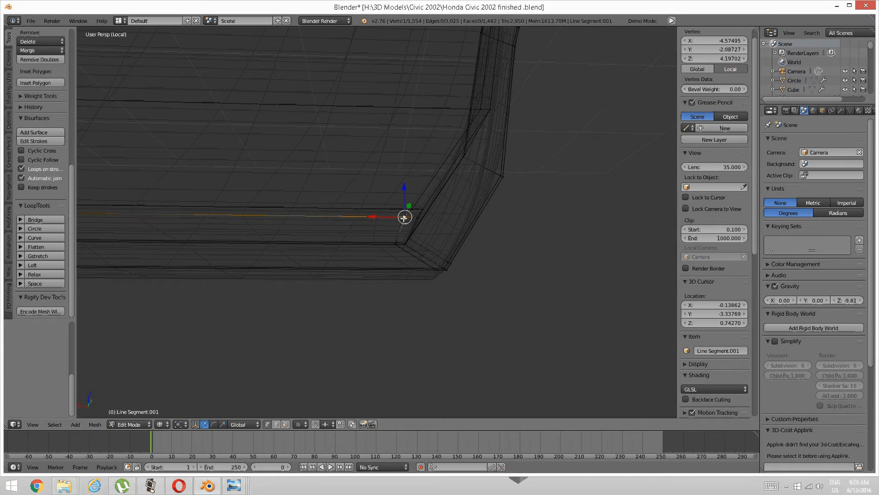
key(a)
right_click(412, 209)
key(shift+v)
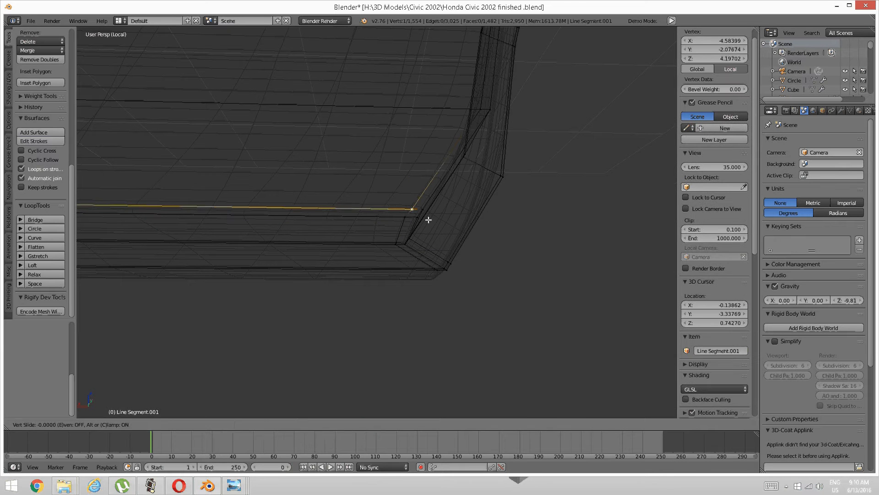
click(426, 219)
key(a)
Step: Examine the whole trim panel and its upper ledge near the door handle in wireframe and solid shading
scroll(439, 209, down, 8)
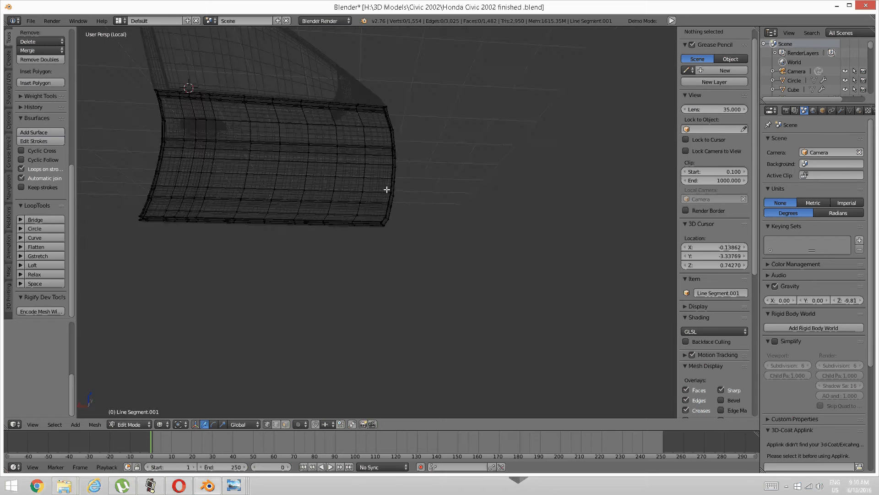
middle_drag(386, 190, 304, 214)
scroll(425, 235, up, 2)
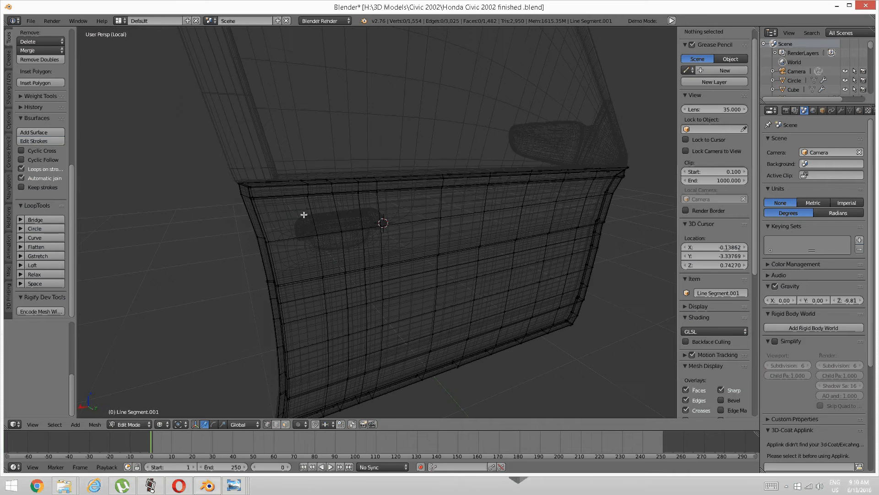
scroll(298, 218, up, 6)
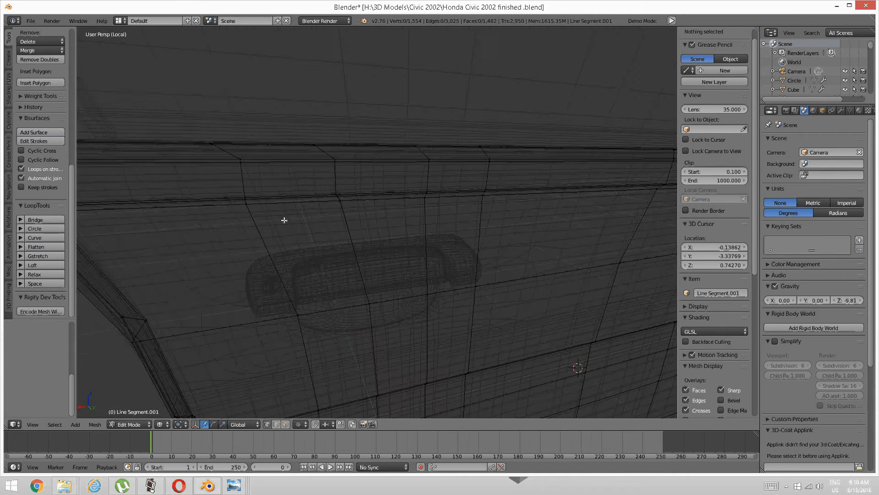
scroll(340, 207, down, 4)
middle_drag(340, 207, 364, 182)
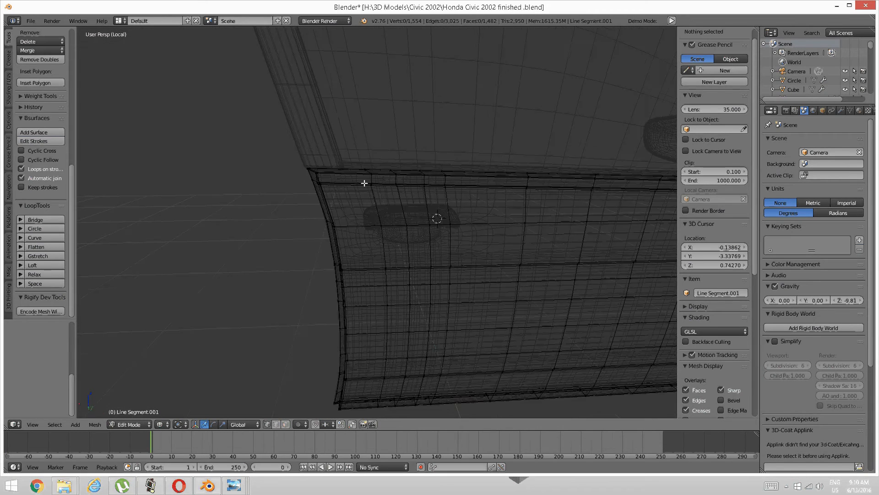
key(Tab)
click(427, 185)
key(z)
click(394, 259)
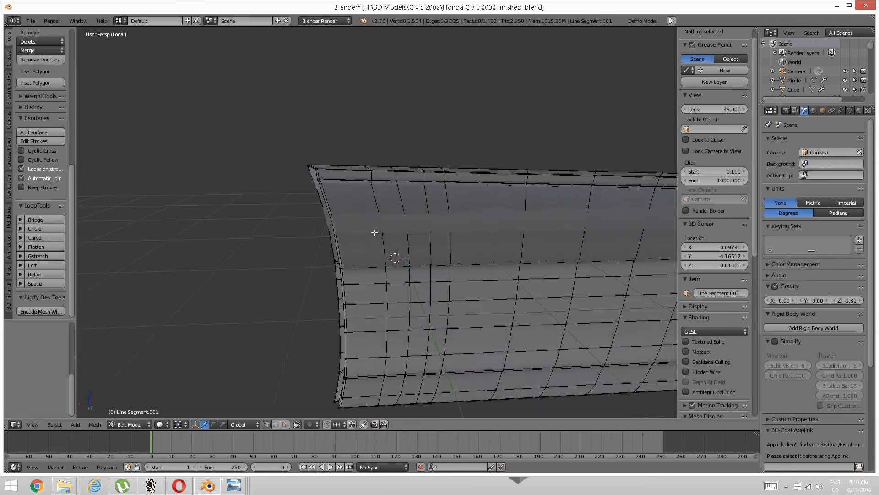
middle_drag(374, 231, 369, 224)
click(447, 226)
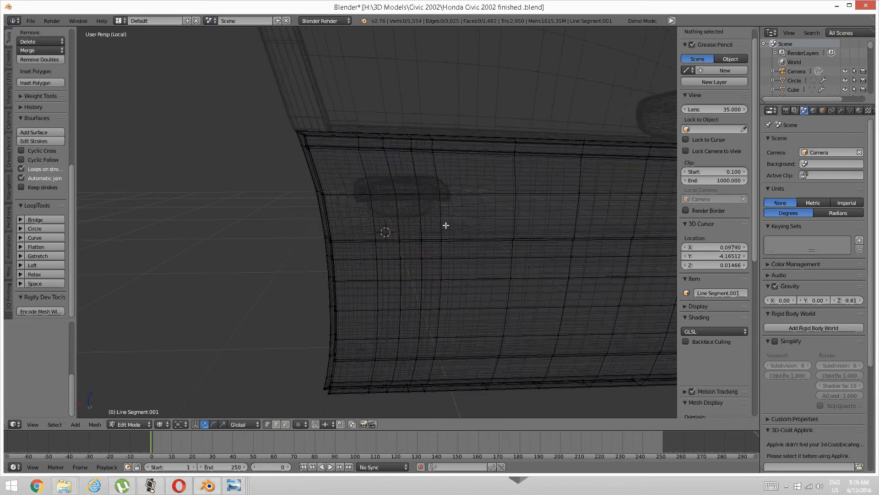
Step: Add a vertical edge loop between the panel's side border near the door handle and the first vertical line
scroll(424, 208, up, 2)
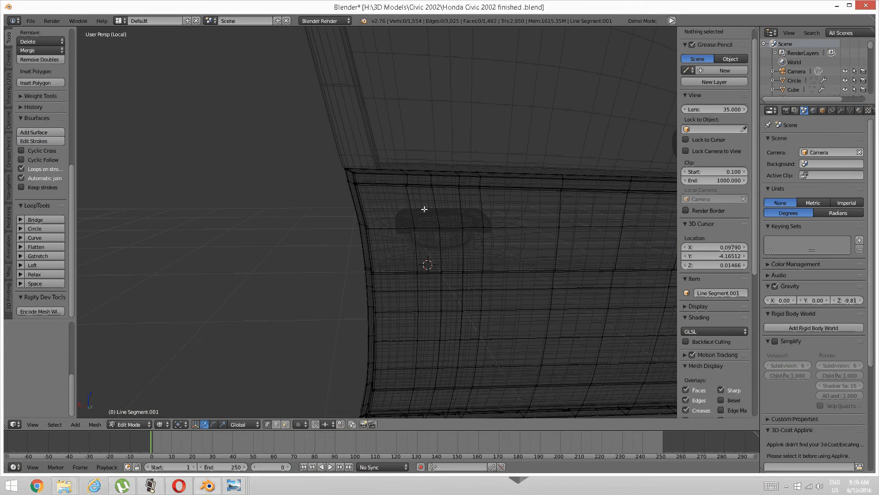
key(ctrl+r)
click(395, 194)
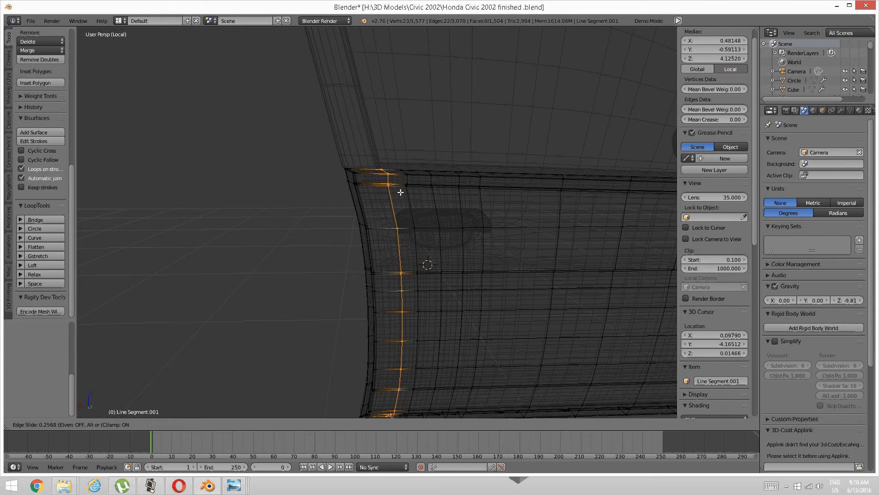
click(396, 190)
key(a)
Step: Set the viewport to solid shading and enable face selection for the upper ledge corner beside the window frame
mouse_move(394, 189)
middle_down()
mouse_move(353, 193)
mouse_move(372, 198)
mouse_move(378, 211)
mouse_move(383, 202)
middle_up()
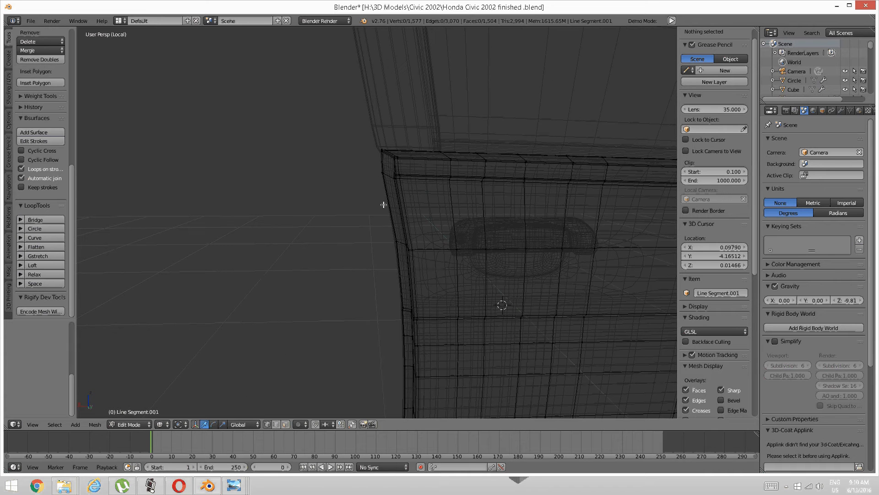
middle_drag(416, 169, 437, 173)
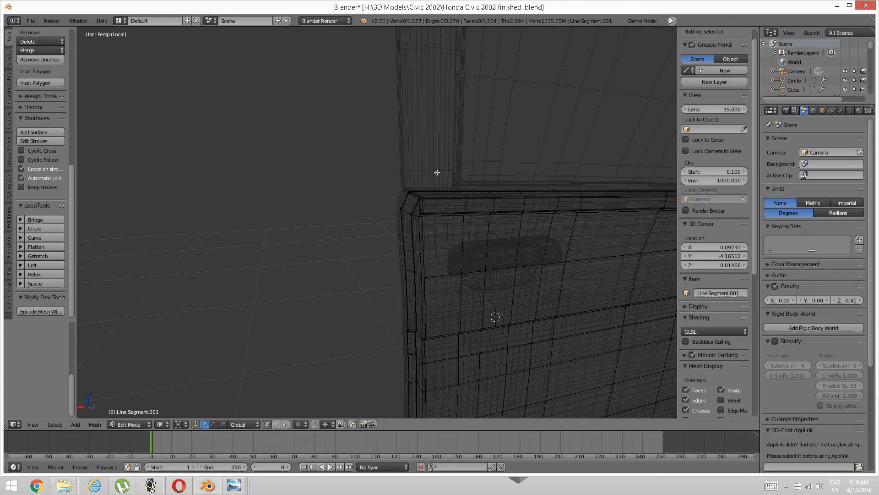
key(alt+h)
key(a)
key(z)
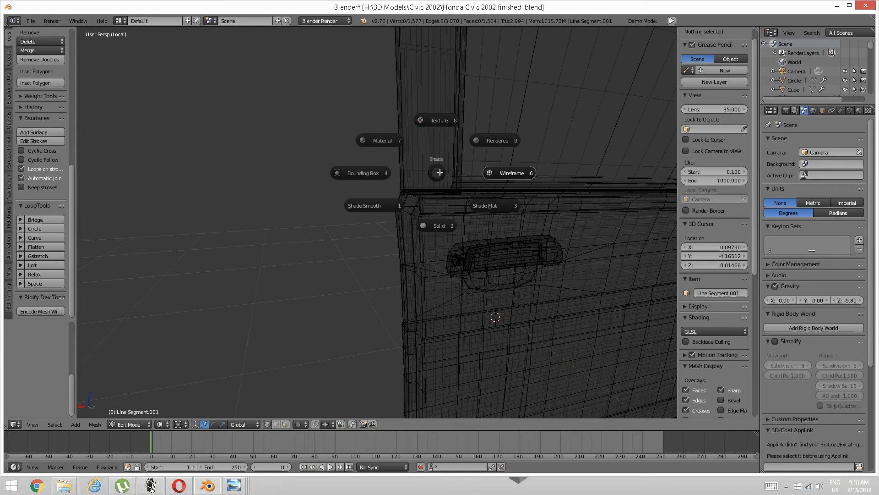
click(444, 224)
mouse_move(444, 224)
middle_down()
mouse_move(441, 201)
mouse_move(461, 215)
mouse_move(456, 238)
mouse_move(412, 243)
middle_up()
scroll(455, 237, up, 3)
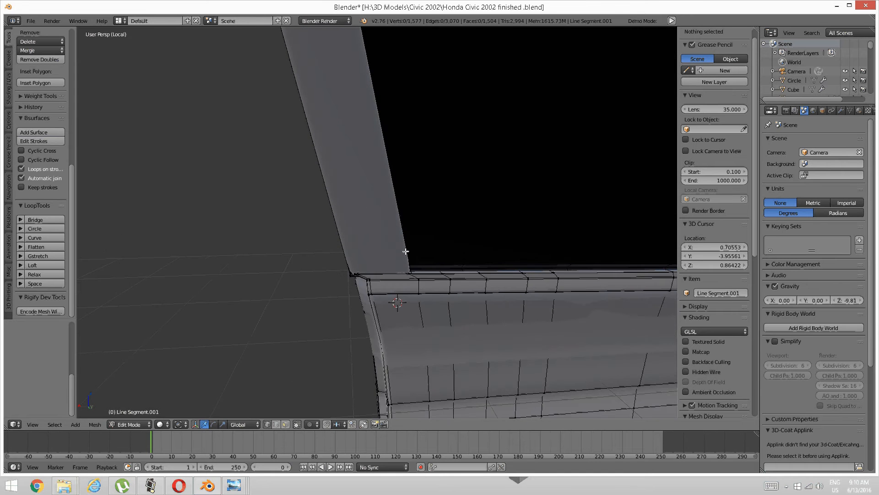
scroll(405, 250, up, 3)
scroll(406, 250, down, 1)
key(ctrl+Tab)
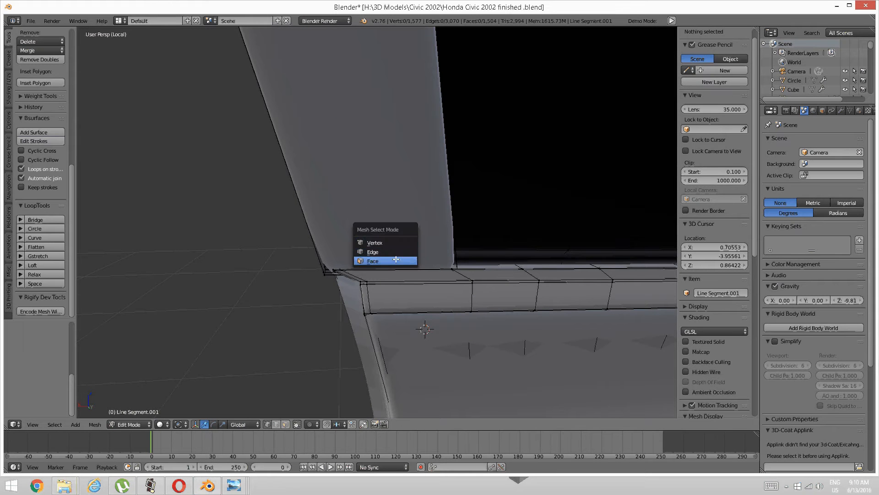
click(396, 260)
Step: Delete the eight top, front and side-strip faces of the upper ledge's end section below the window pillar
scroll(397, 251, up, 5)
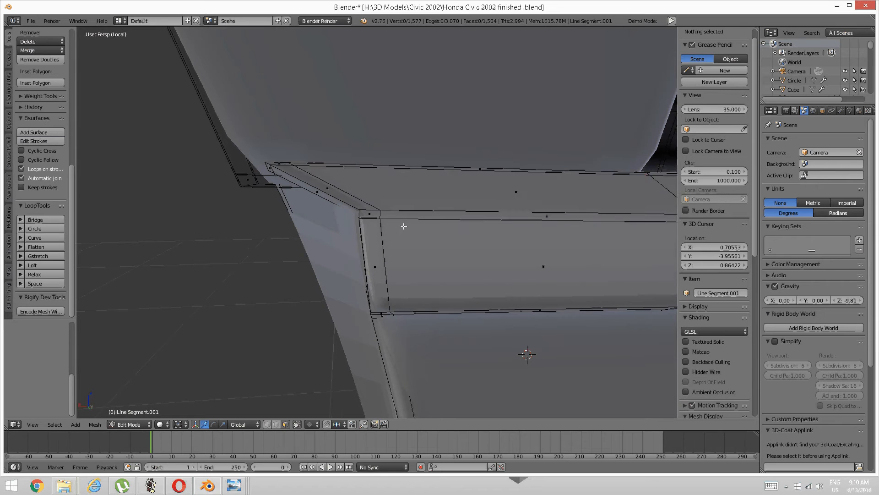
right_click(408, 174)
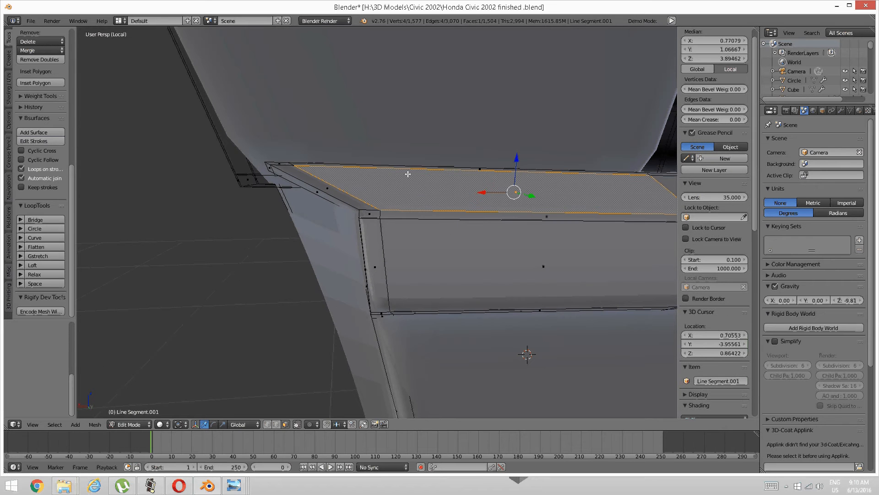
shift+right_click(481, 169)
shift+right_click(339, 196)
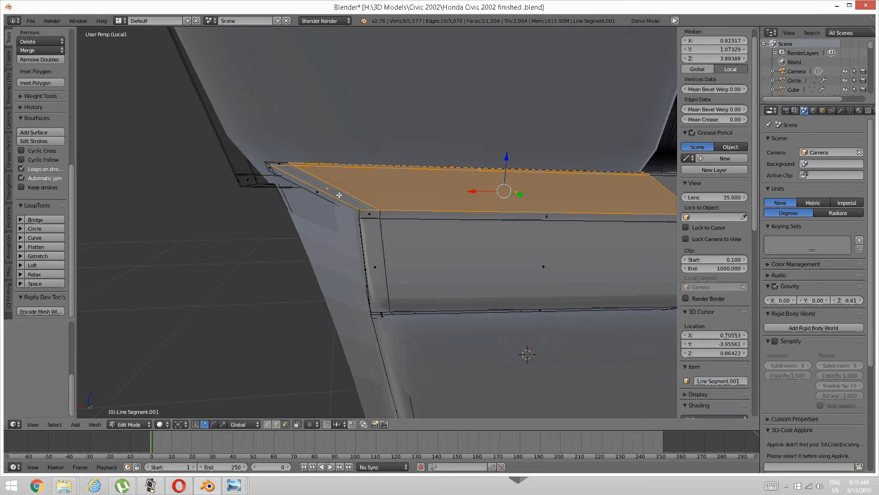
shift+right_click(369, 214)
shift+right_click(375, 267)
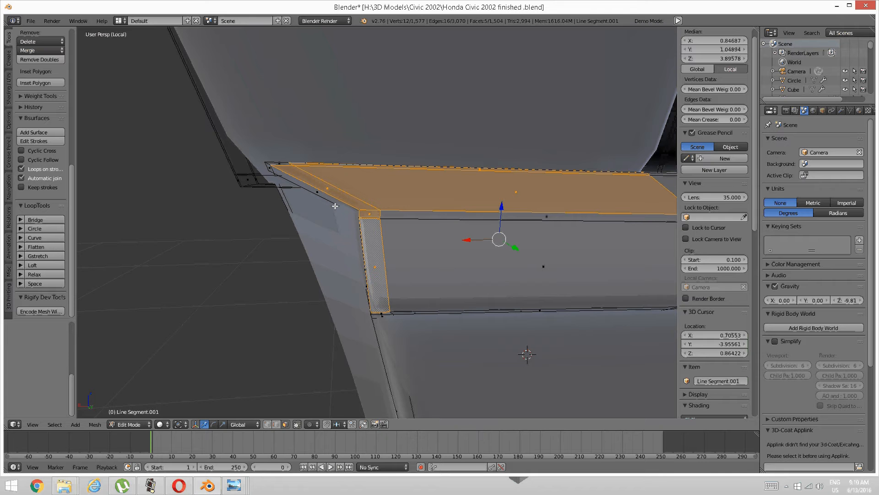
shift+right_click(283, 163)
mouse_move(468, 213)
shift+middle_down()
mouse_move(450, 206)
mouse_move(457, 208)
shift+middle_up()
shift+right_click(422, 192)
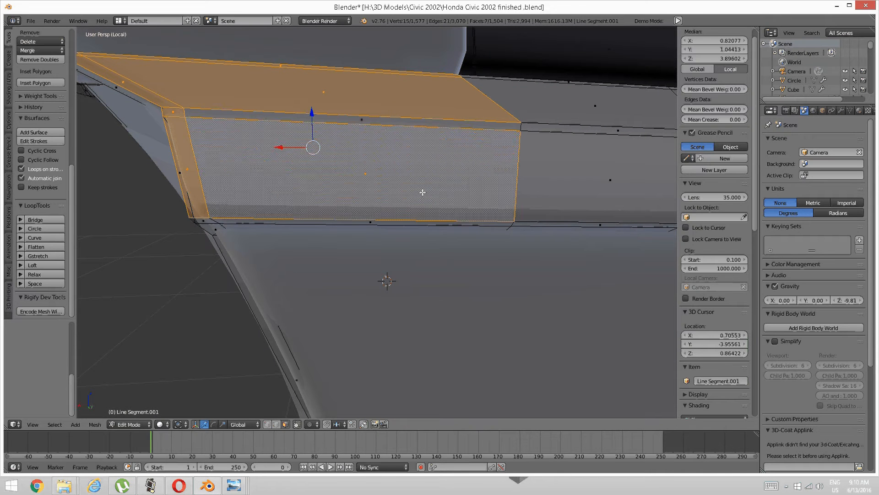
shift+right_click(369, 119)
scroll(414, 126, down, 5)
shift+middle_drag(414, 126, 406, 160)
scroll(354, 202, up, 5)
ctrl+scroll(354, 201, down, 7)
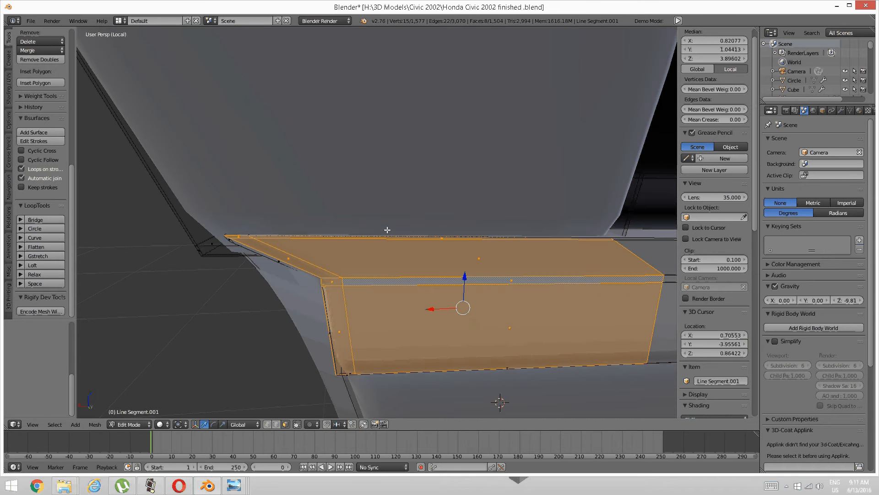
key(x)
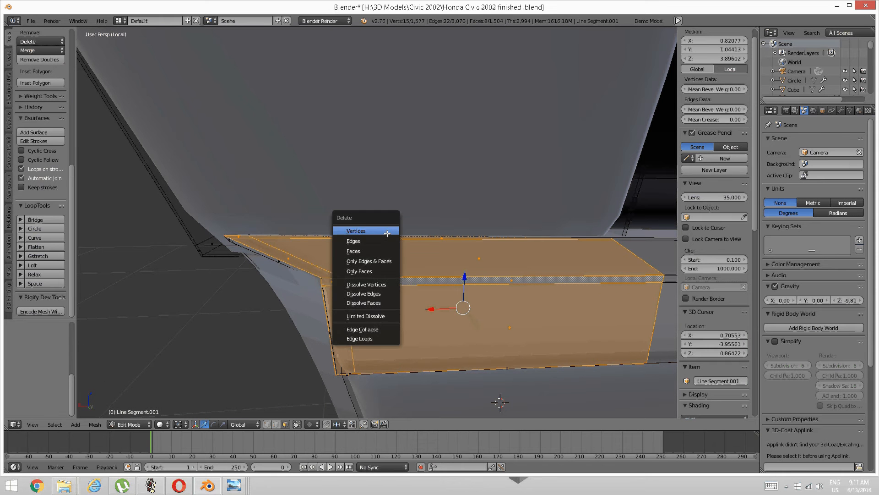
click(394, 250)
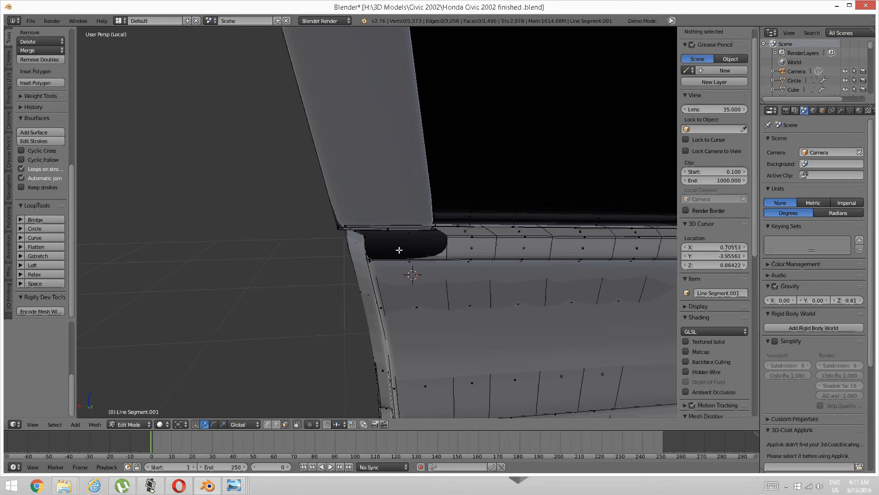
Step: Extrude the open border of the deleted ledge section below the window pillar upward along Z by about 0.15
key(ctrl+Tab)
click(401, 249)
alt+right_click(448, 243)
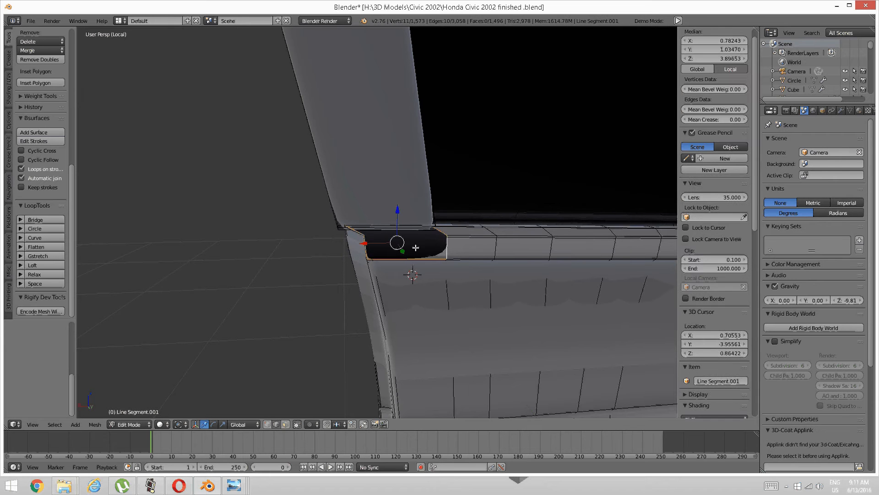
middle_drag(368, 251, 412, 253)
middle_drag(497, 230, 471, 229)
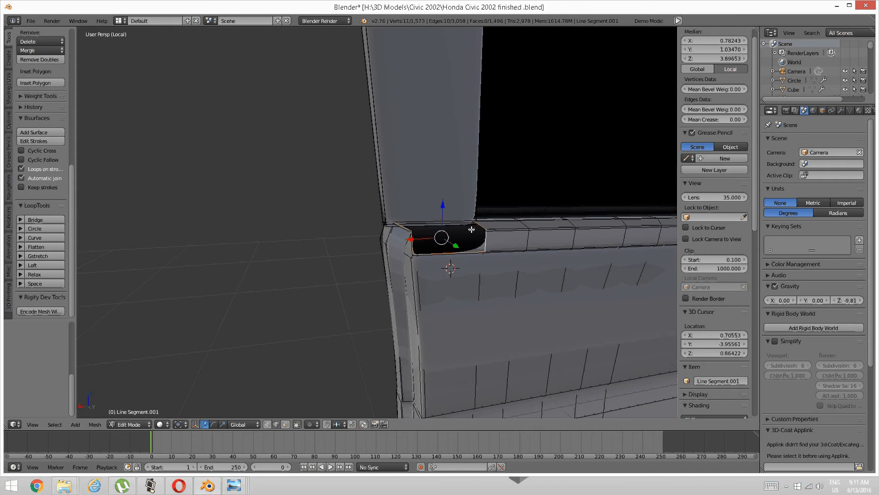
key(e)
key(z)
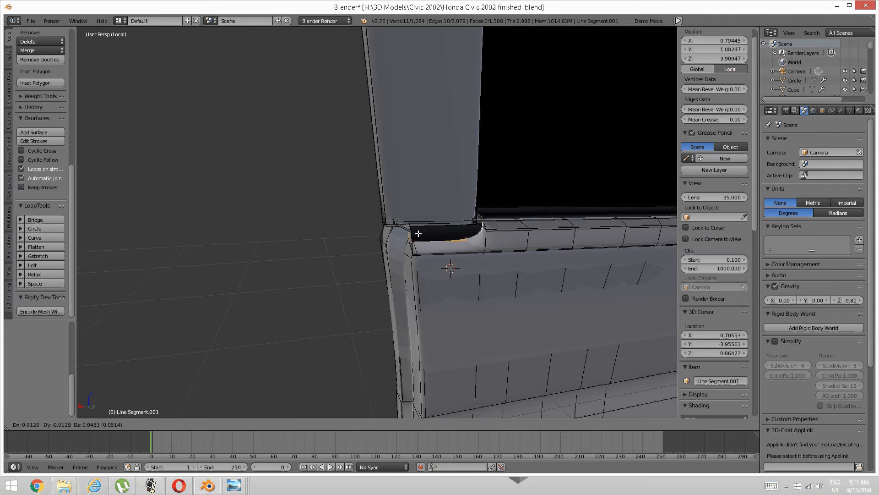
click(422, 213)
middle_drag(390, 216, 432, 212)
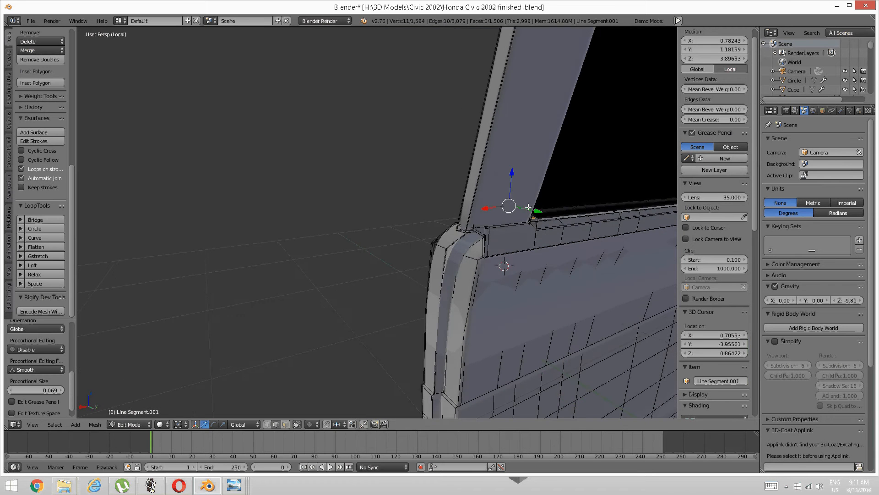
Step: Shift the extruded border edges about 0.12 along the Y axis, away from the window pillar's base, and clear the selection
drag(534, 212, 558, 221)
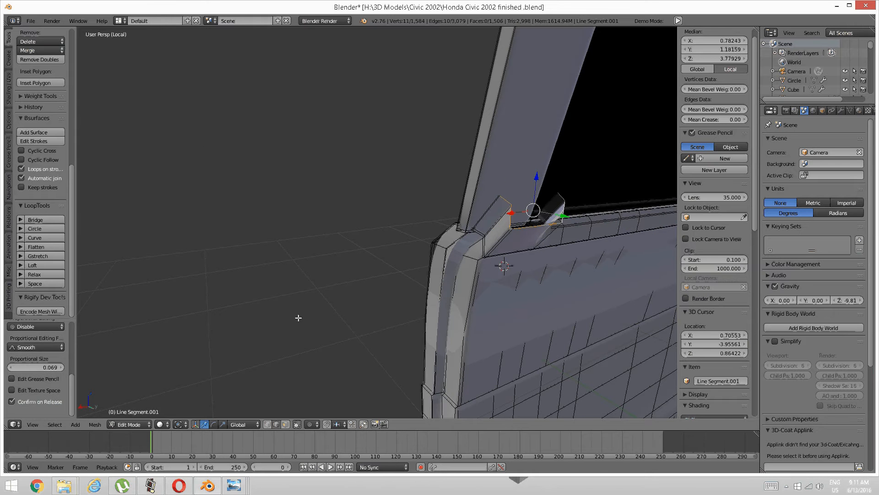
middle_drag(298, 318, 425, 282)
middle_drag(528, 254, 418, 270)
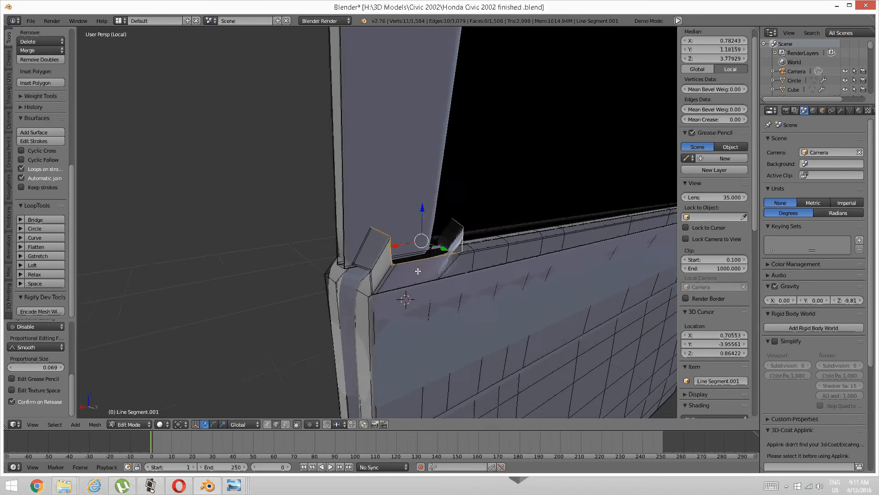
scroll(417, 261, up, 3)
scroll(416, 259, up, 1)
key(a)
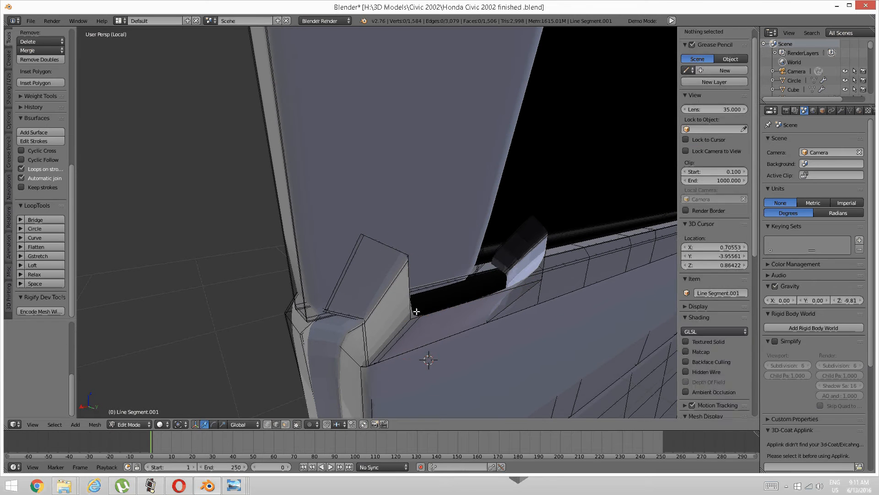
Step: Raise the front edges of the extruded border along Z and shift them inward along Y
right_click(416, 312)
shift+right_click(449, 302)
key(ctrl+z)
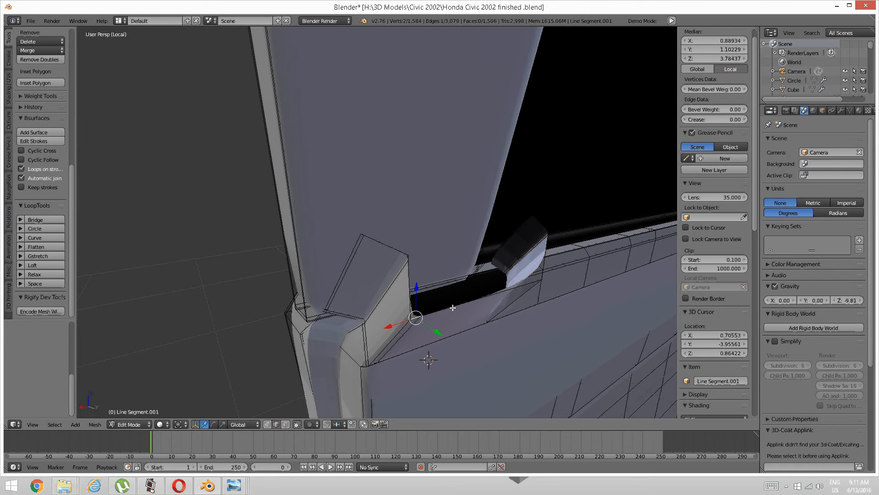
shift+right_click(455, 309)
mouse_move(463, 287)
middle_down()
mouse_move(518, 277)
mouse_move(469, 278)
middle_up()
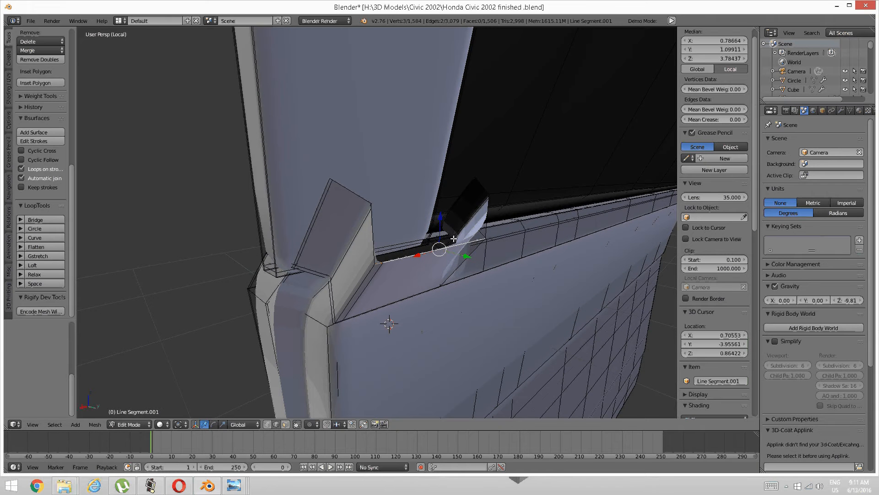
key(g)
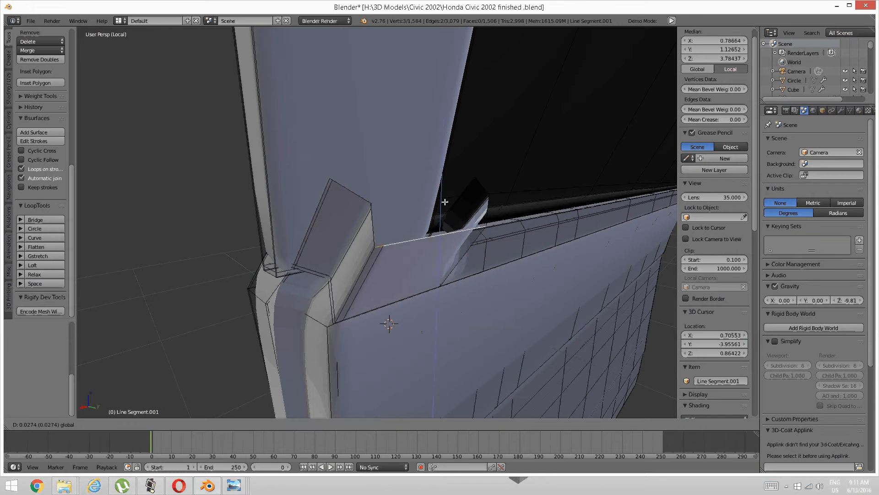
key(y)
click(480, 240)
middle_drag(481, 240, 502, 210)
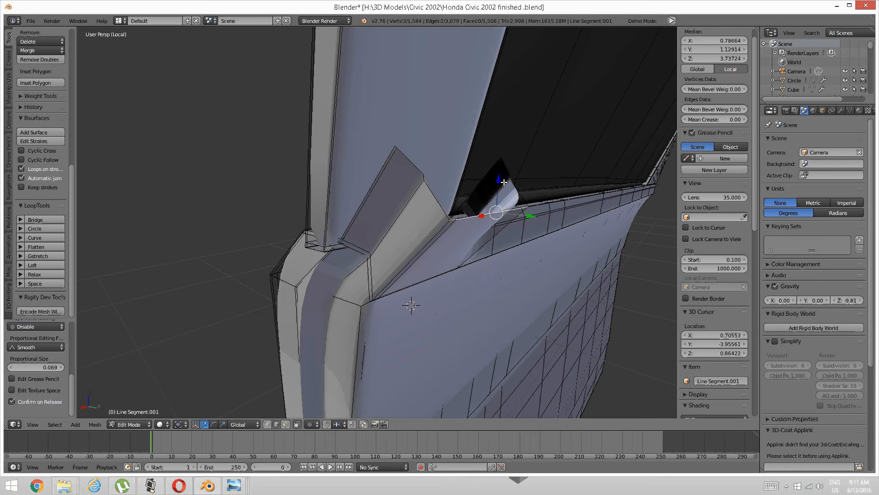
drag(504, 182, 536, 190)
key(a)
Step: Select the extruded border's two side vertices behind the front edge, shift them slightly along Y and adjust their height
key(ctrl+Tab)
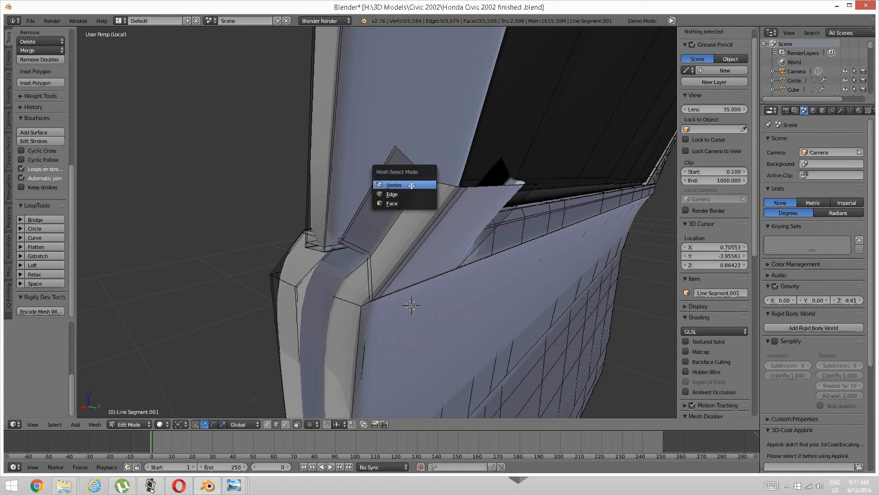
click(417, 184)
right_click(425, 185)
shift+right_click(504, 182)
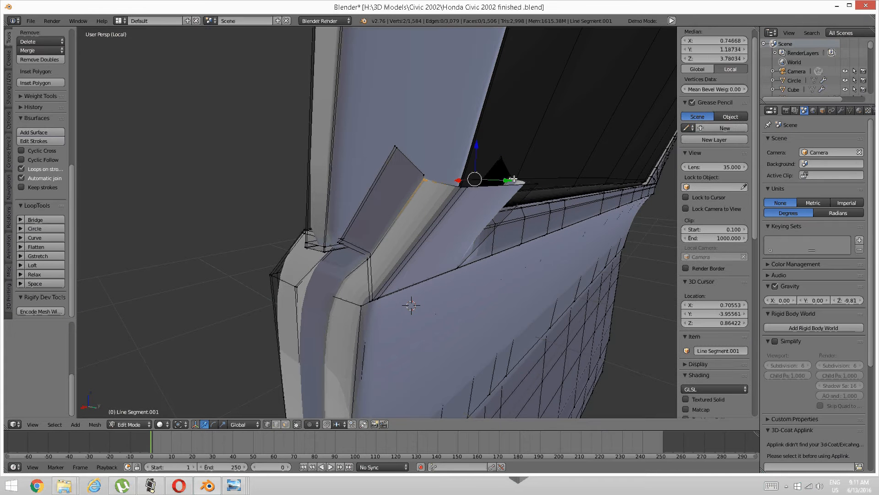
drag(502, 182, 507, 183)
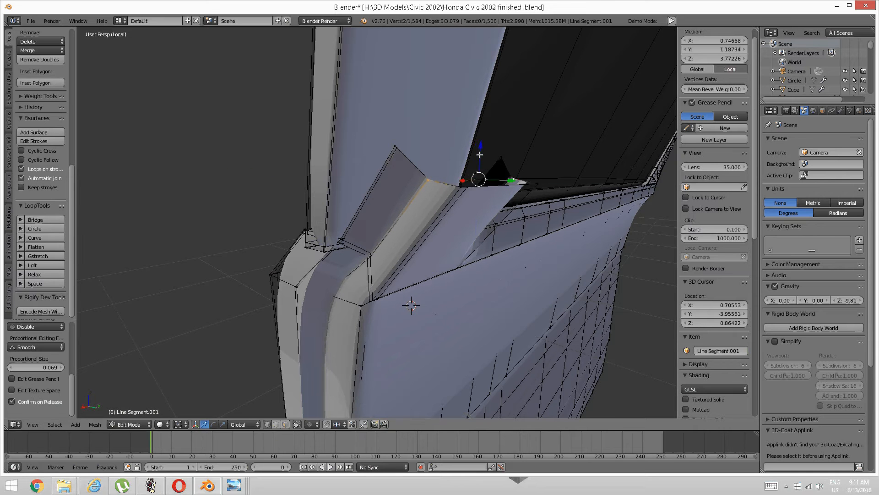
drag(480, 155, 480, 147)
Step: Lower the four rear vertices at both ends of the extruded border along Z toward the front edge's height
right_click(397, 147)
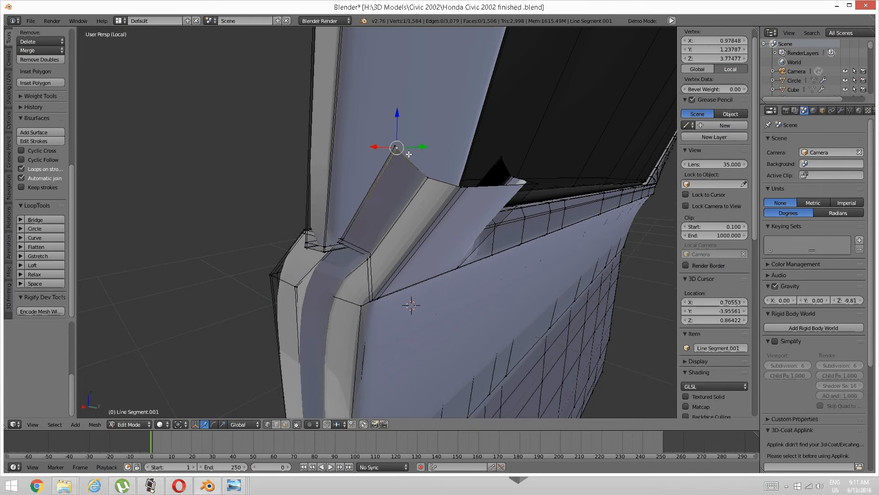
shift+right_click(396, 148)
shift+right_click(502, 157)
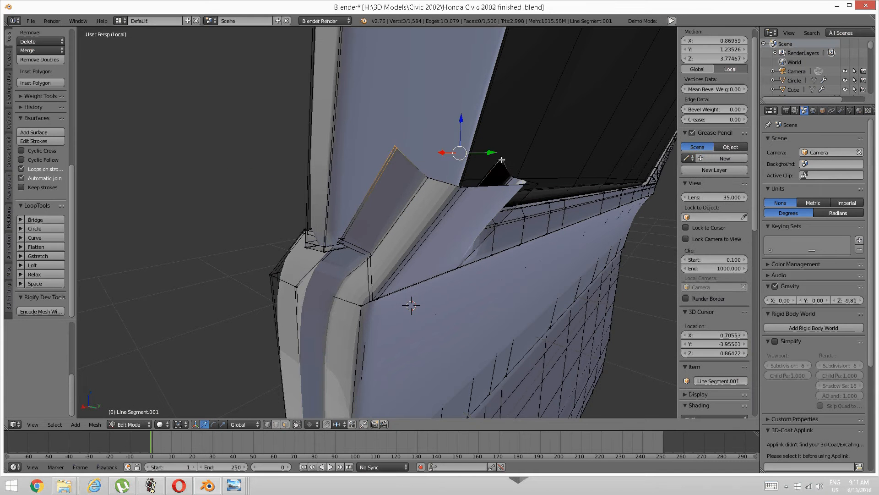
shift+right_click(479, 185)
drag(457, 118, 455, 134)
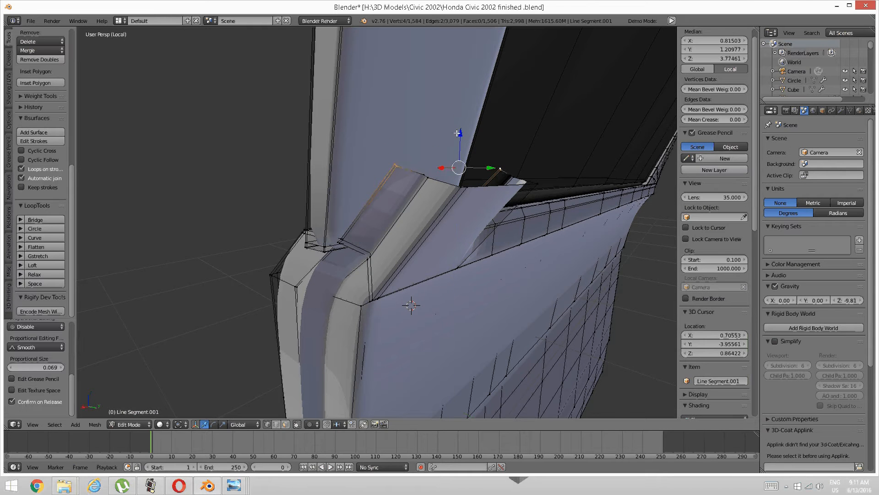
Step: Select all eleven vertices of the extruded border and scale them along Z to flatten them to one height
key(ctrl+l)
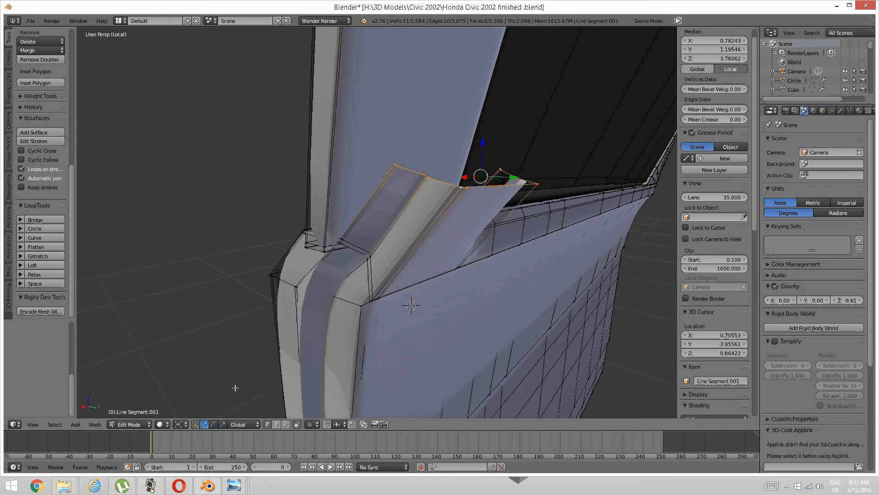
mouse_move(482, 140)
mouse_down()
mouse_move(484, 163)
mouse_move(481, 144)
mouse_up()
click(480, 133)
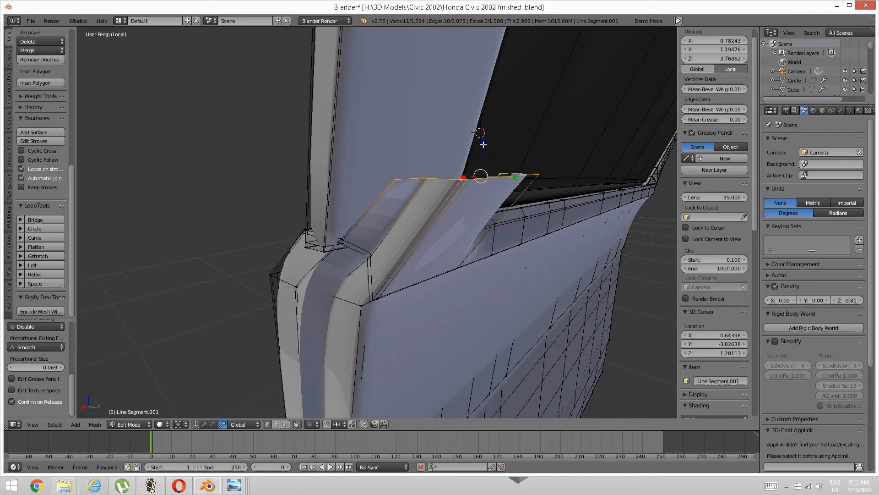
drag(484, 142, 484, 144)
Step: Isolate the trim panel by selecting its linked geometry and hiding all other parts of the mesh
scroll(277, 212, up, 4)
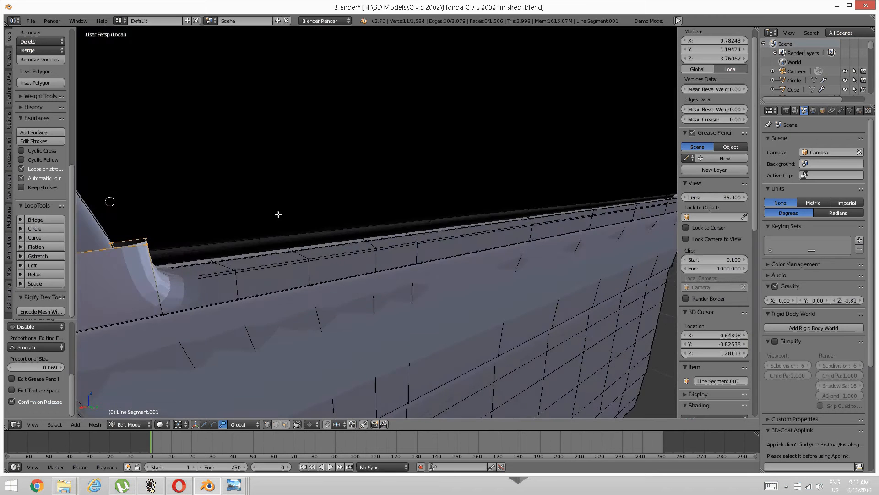
scroll(336, 206, down, 3)
scroll(321, 207, up, 3)
middle_drag(321, 207, 321, 213)
middle_drag(265, 216, 298, 274)
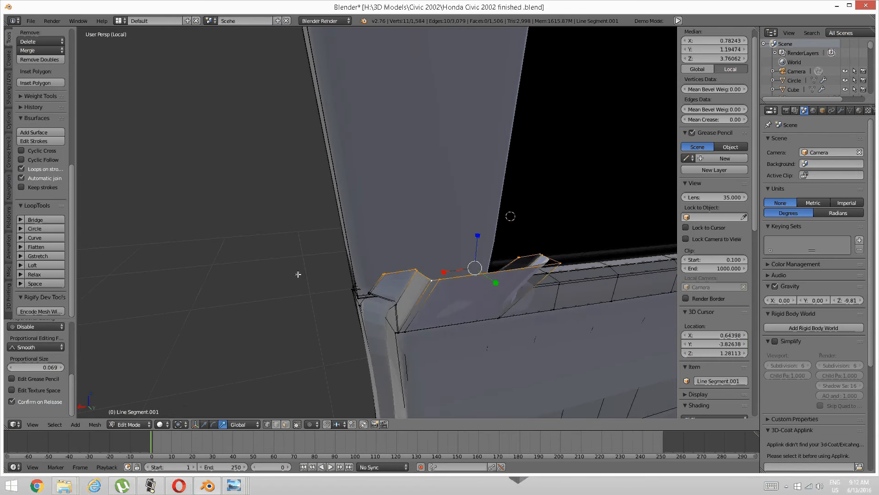
key(ctrl+l)
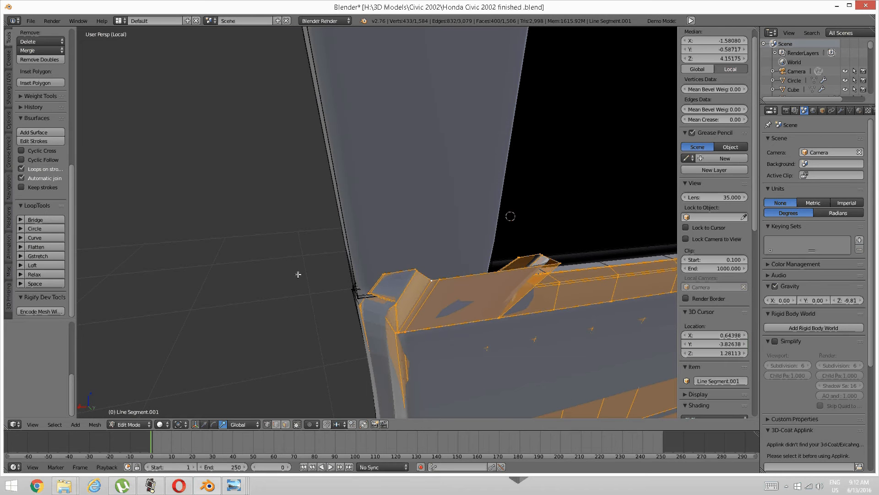
key(ctrl+i)
key(h)
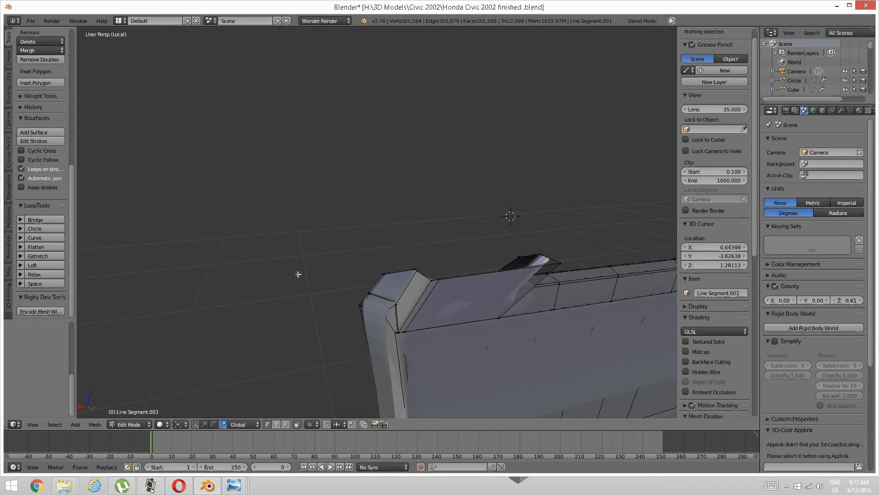
Step: Select the four rear vertices at the raised section's end facing the long ledge and move them along X toward the ledge
right_click(514, 261)
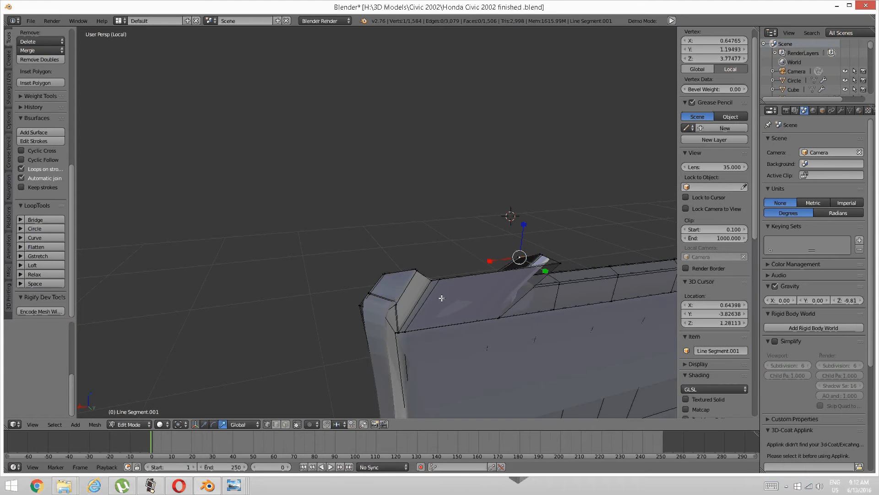
middle_drag(442, 298, 472, 313)
scroll(486, 308, up, 4)
scroll(488, 308, down, 3)
shift+right_click(480, 360)
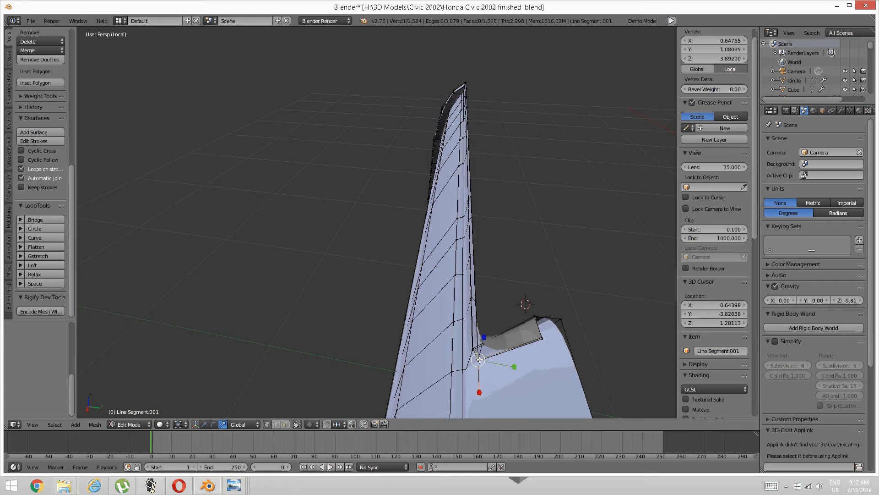
shift+right_click(541, 338)
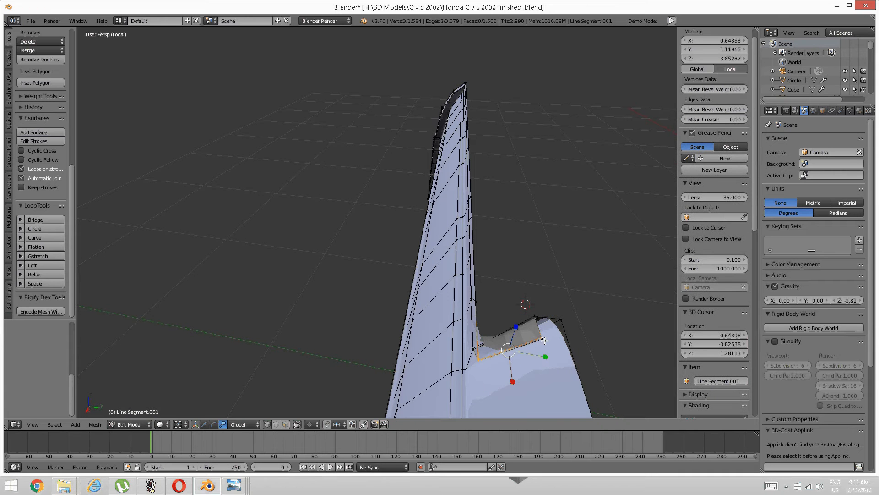
shift+right_click(541, 340)
middle_drag(534, 355, 372, 317)
scroll(381, 312, up, 5)
scroll(372, 316, down, 2)
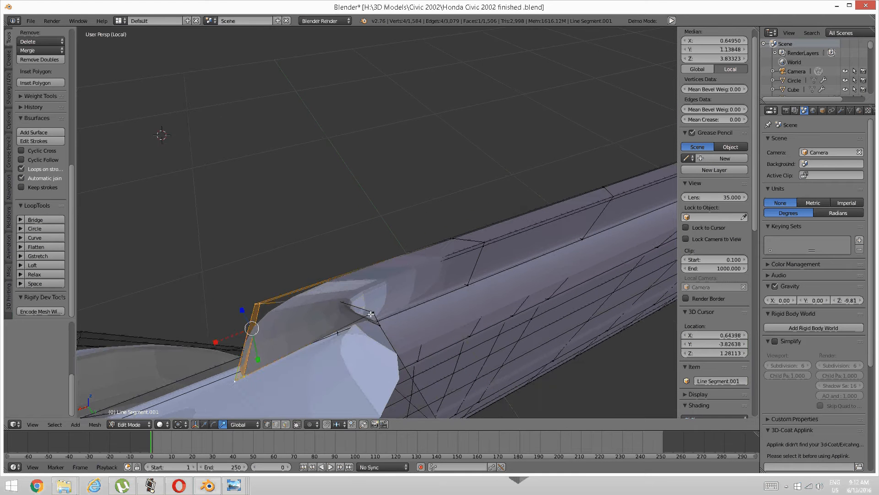
scroll(373, 314, down, 1)
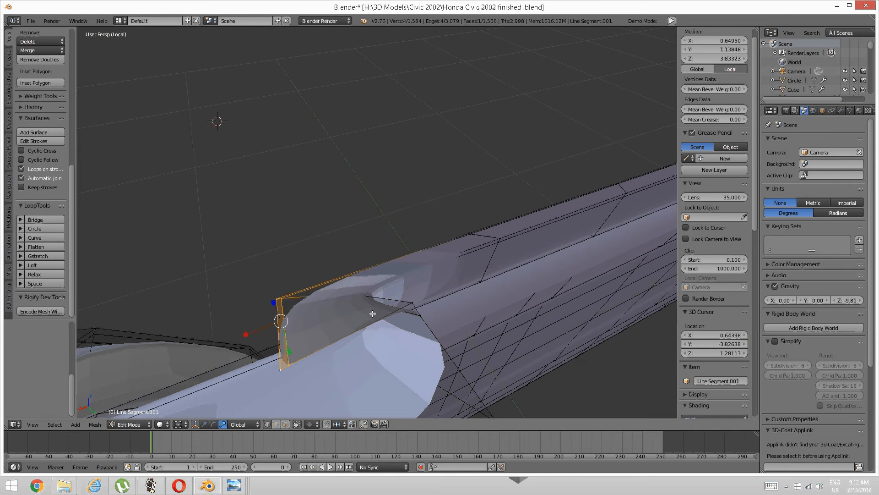
click(204, 425)
drag(249, 334, 334, 302)
Step: Select the two adjoining top vertices at the raised section's ledge-side end and shift them about 0.04 along Y
key(a)
right_click(413, 311)
shift+right_click(416, 311)
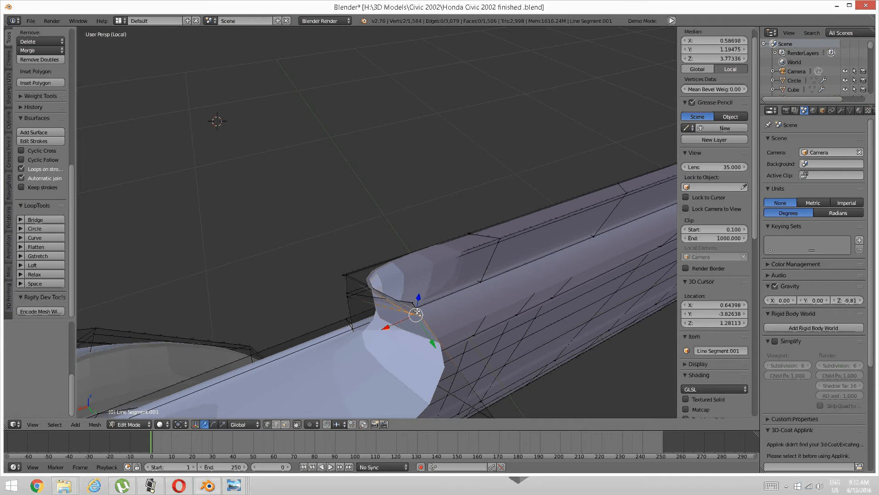
shift+right_click(417, 311)
key(a)
right_click(417, 311)
shift+right_click(412, 314)
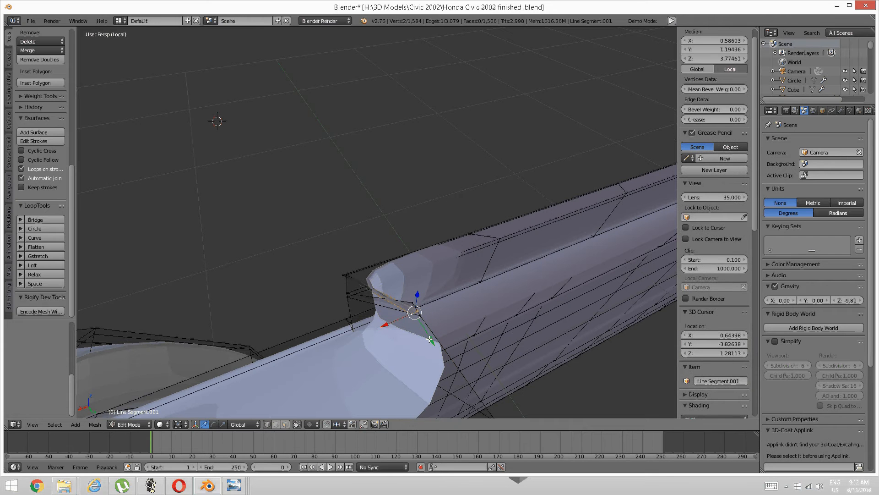
drag(429, 339, 408, 287)
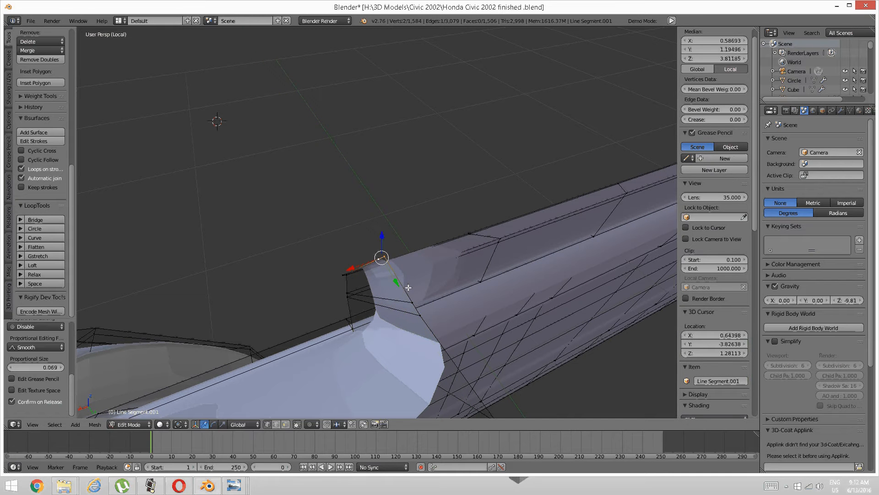
Step: Select the top edge between the rear and middle vertices at the same end and shift it about 0.01 along Y
middle_drag(408, 289, 443, 299)
scroll(444, 300, up, 4)
shift+middle_drag(452, 352, 429, 309)
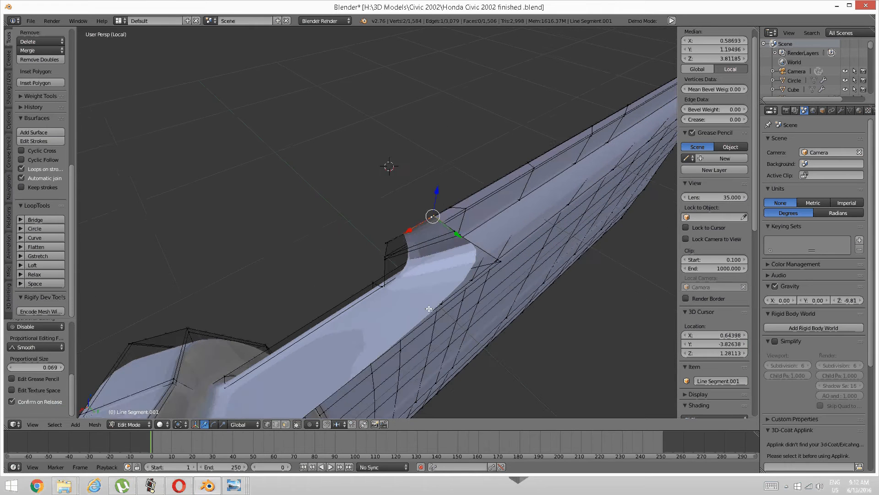
scroll(428, 303, up, 2)
right_click(386, 244)
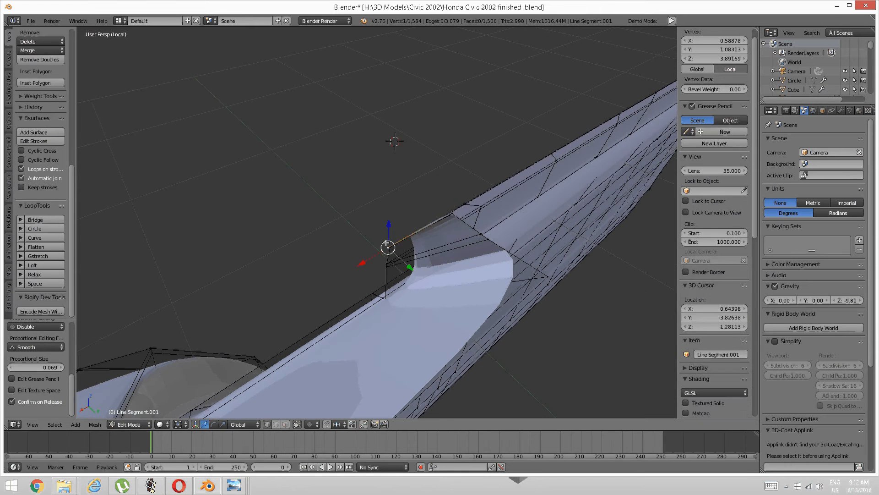
shift+right_click(447, 217)
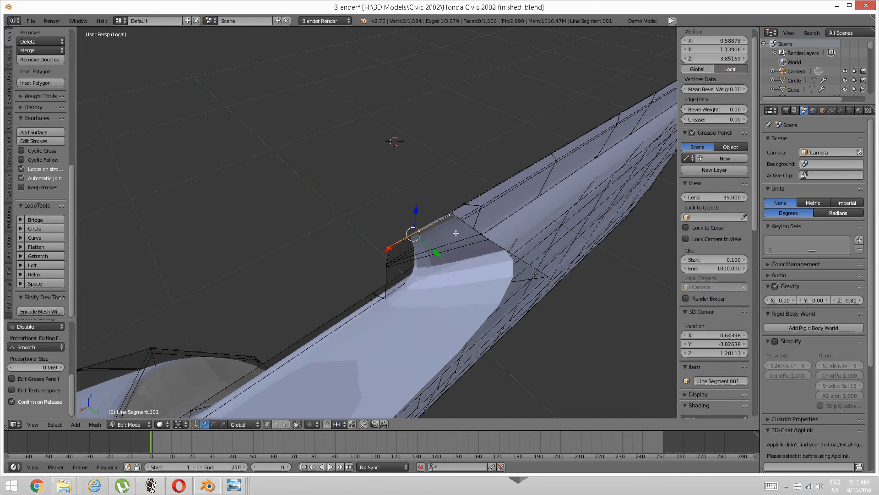
key(g)
key(y)
click(431, 248)
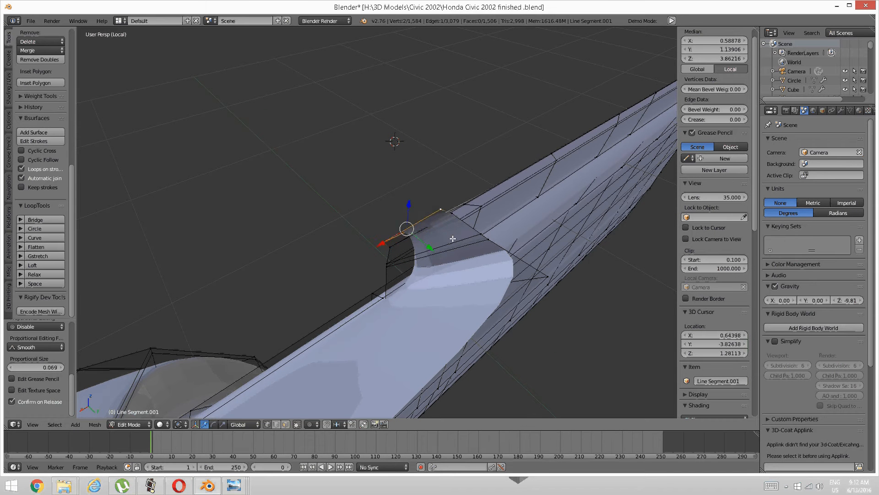
Step: Undo the last move of the top edge at the raised section's ledge-side end and clear the selection
scroll(447, 242, up, 5)
key(ctrl+z)
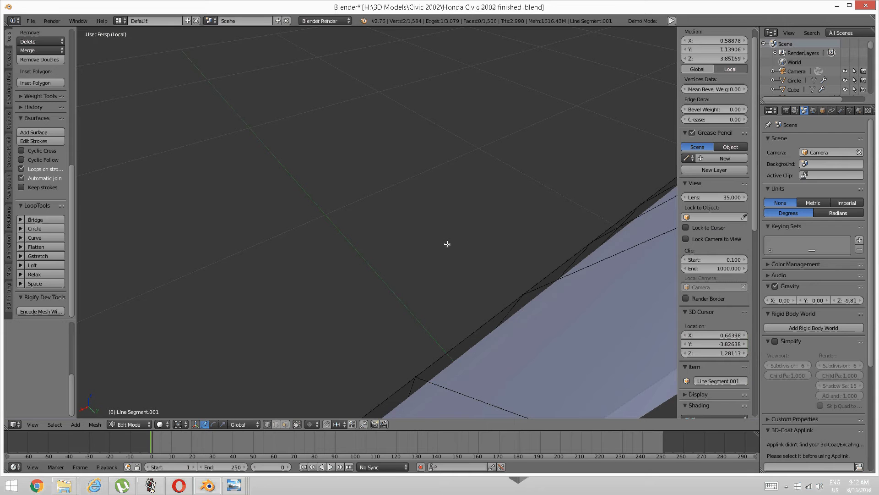
scroll(448, 243, down, 5)
middle_drag(429, 256, 408, 290)
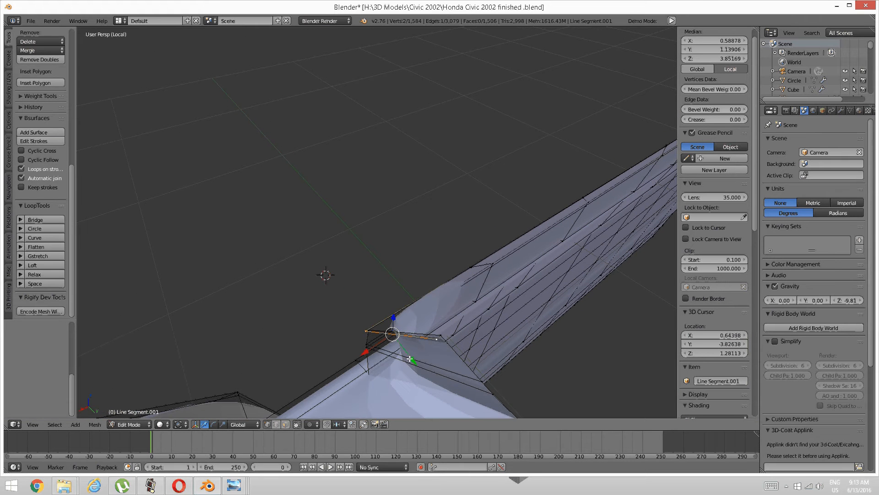
key(a)
key(Home)
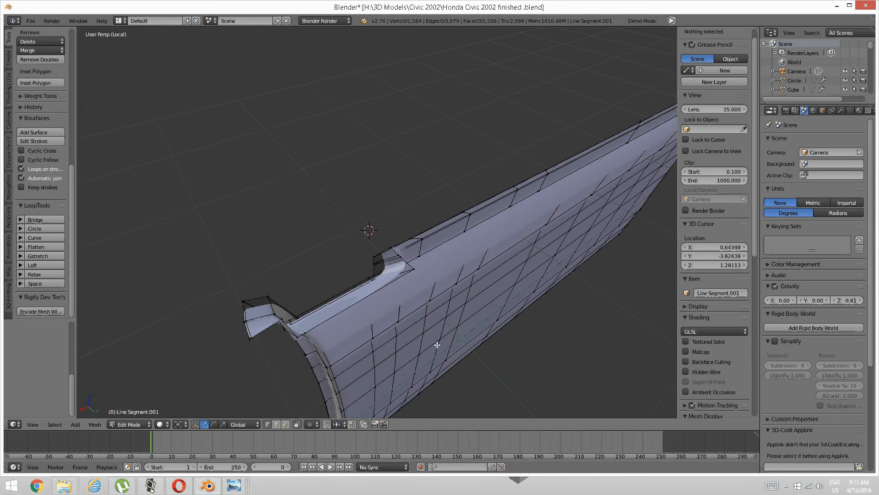
Step: Examine the corner where the upper ledge meets the panel's curved end edge, including the folded faces beside it
middle_drag(436, 343, 426, 309)
scroll(434, 318, up, 5)
scroll(433, 316, down, 5)
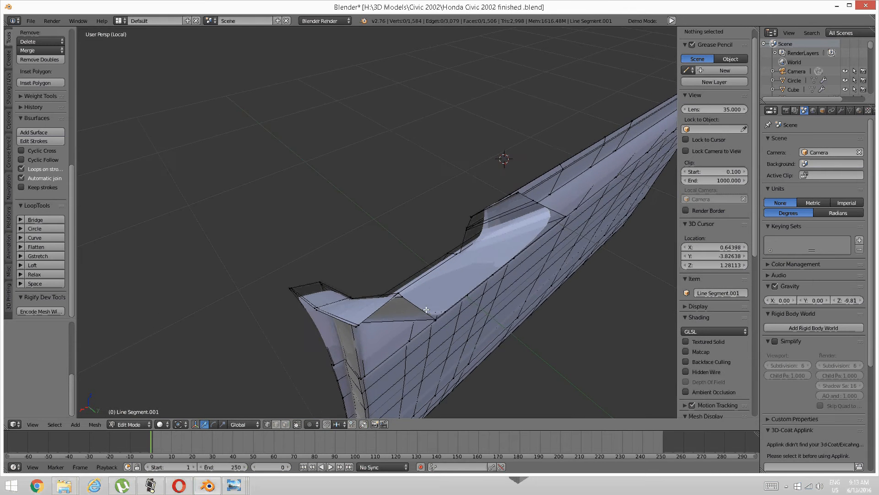
right_click(358, 326)
shift+right_click(356, 326)
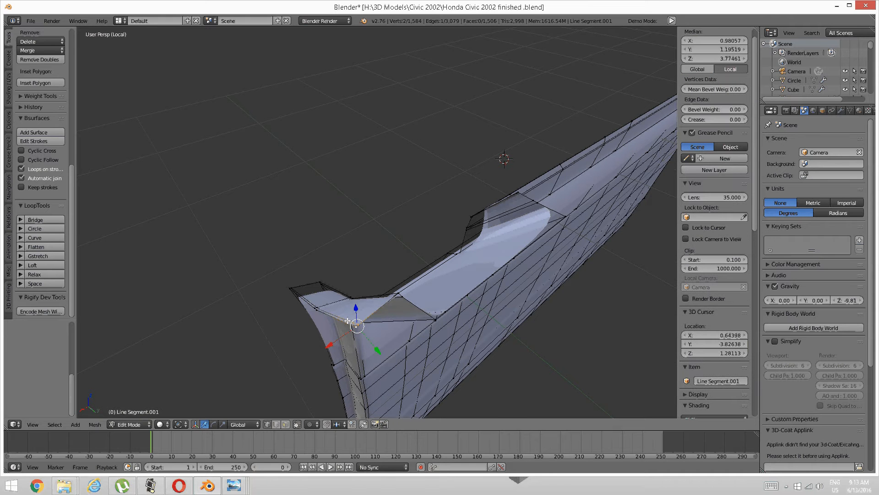
middle_drag(328, 309, 465, 203)
key(a)
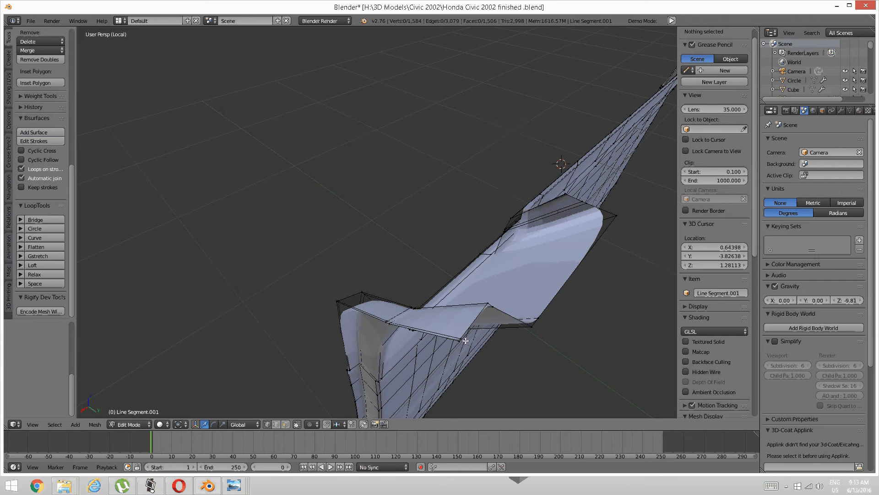
Step: Reveal all the hidden geometry of the car door mesh and clear the selection
scroll(526, 291, up, 5)
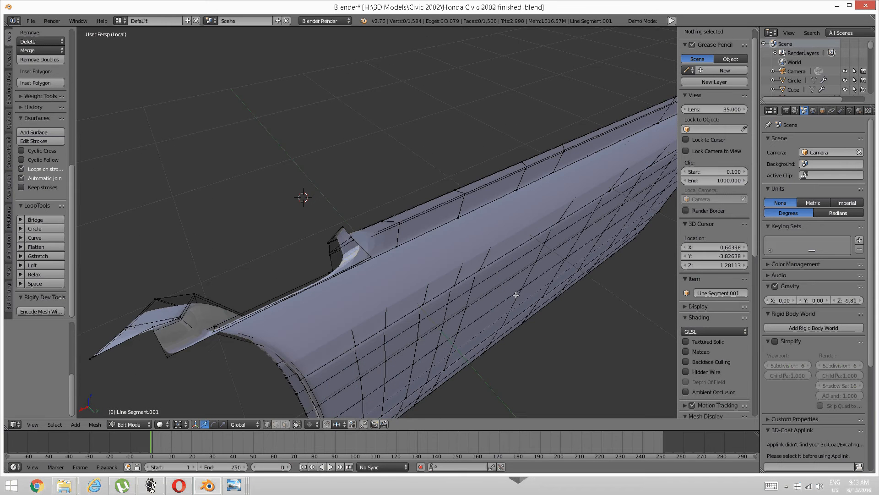
shift+middle_drag(359, 300, 377, 296)
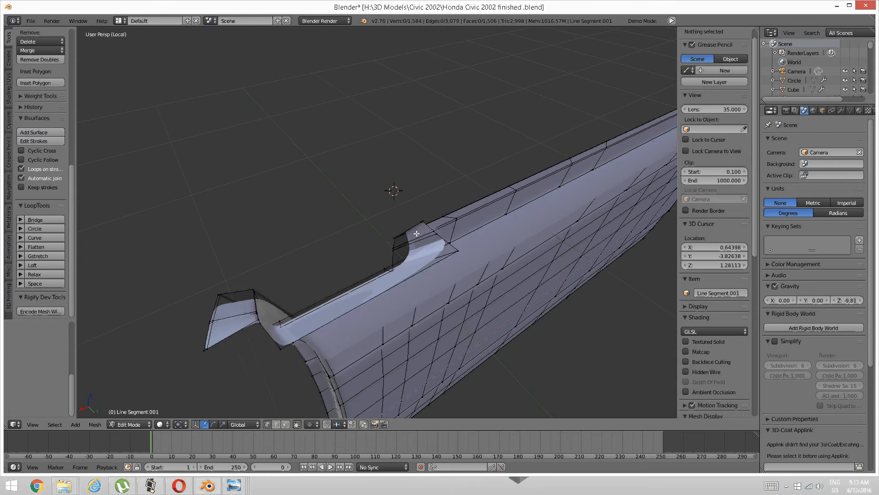
key(l)
key(a)
key(alt+h)
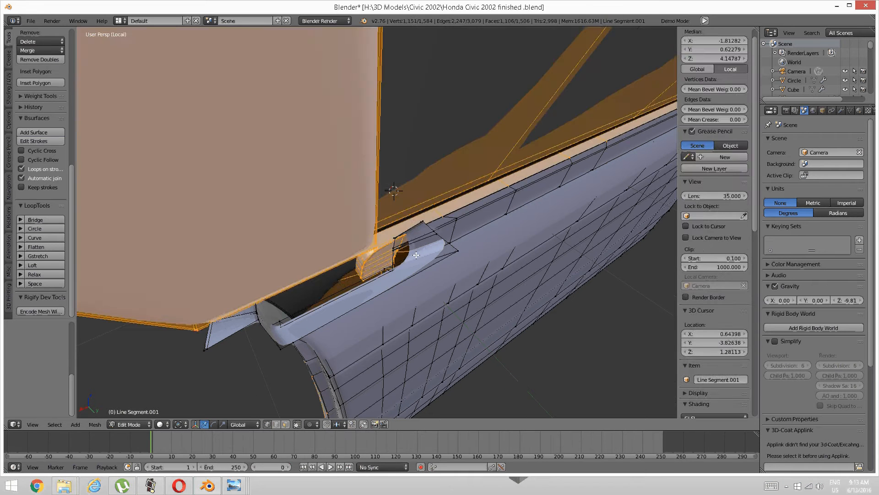
key(a)
middle_drag(414, 216, 362, 177)
alt+right_click(308, 221)
scroll(306, 221, down, 5)
shift+middle_drag(477, 84, 394, 224)
scroll(364, 206, up, 3)
key(a)
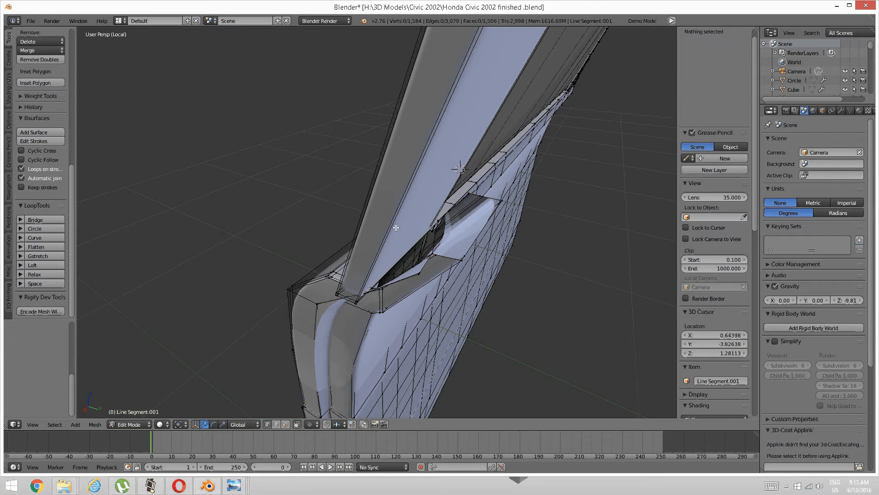
click(433, 255)
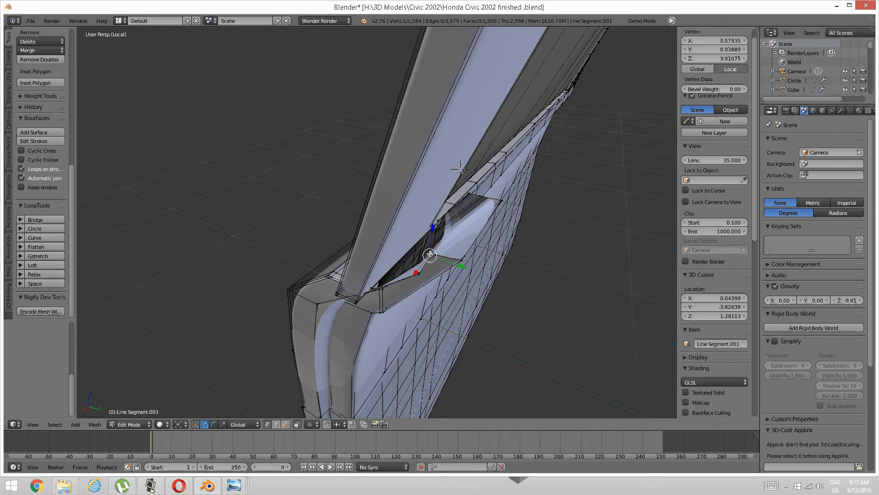
key(a)
Step: Select the vertices on the front edge of the flap beside the window pillar's base and shift them along the Y axis
right_click(434, 255)
shift+right_click(434, 255)
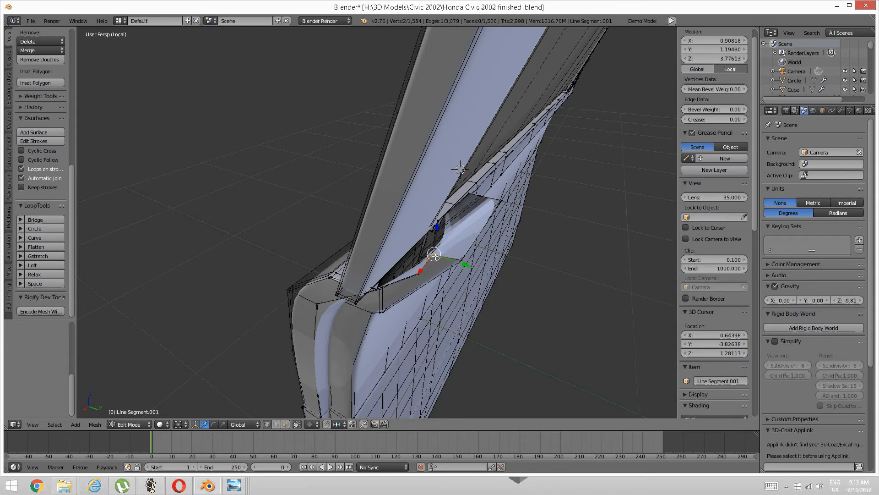
scroll(436, 268, up, 5)
scroll(436, 267, down, 5)
scroll(436, 267, up, 3)
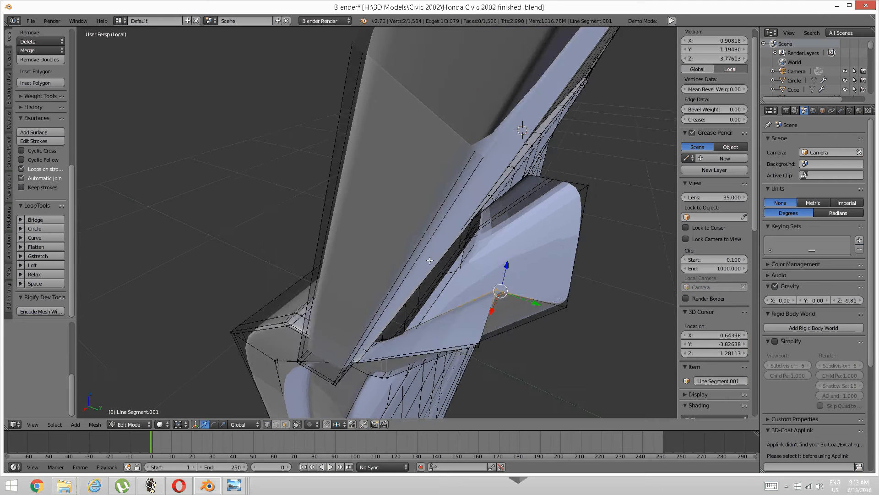
shift+right_click(437, 331)
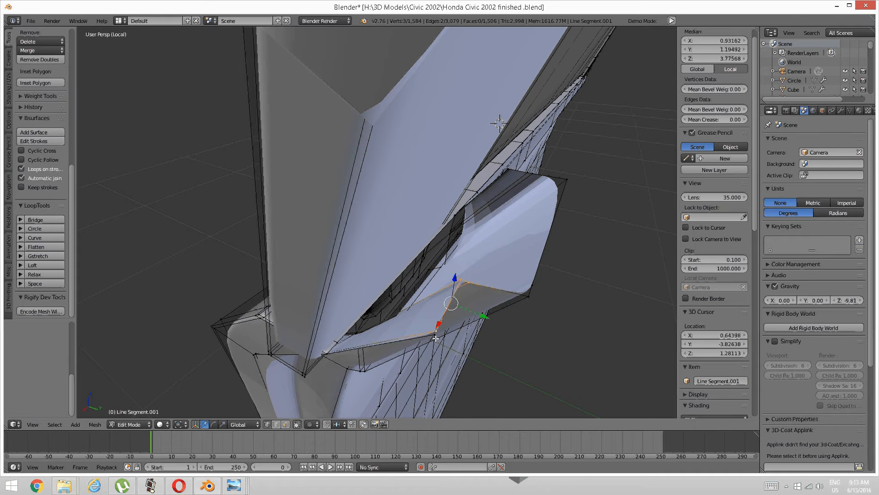
shift+right_click(434, 335)
drag(487, 319, 470, 316)
key(a)
Step: Raise the flap's end edge loop beside the window pillar and shift it along X, to a local median of about X 1.25, Y 2.65
alt+right_click(486, 279)
scroll(485, 277, down, 5)
middle_drag(485, 277, 378, 265)
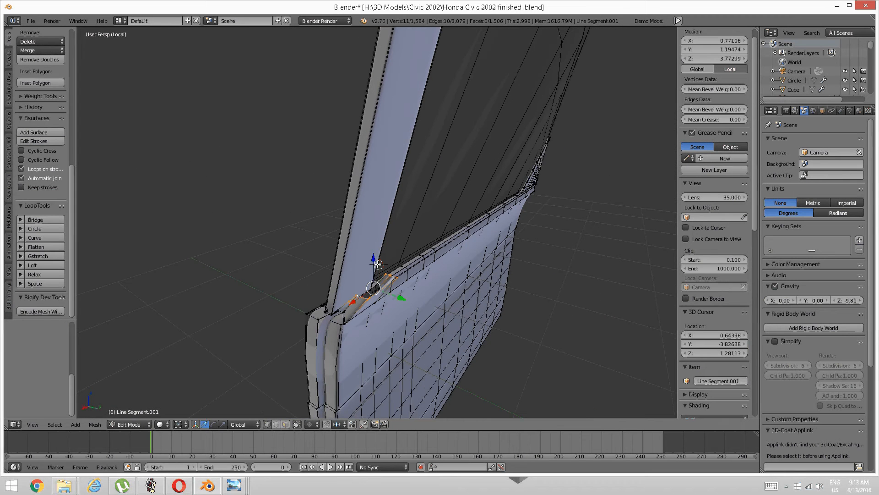
drag(374, 264, 382, 183)
scroll(383, 183, down, 2)
scroll(385, 183, down, 3)
middle_drag(409, 187, 355, 239)
scroll(369, 237, up, 2)
mouse_move(355, 239)
shift+middle_down()
mouse_move(383, 257)
mouse_move(348, 255)
shift+middle_up()
drag(324, 243, 252, 205)
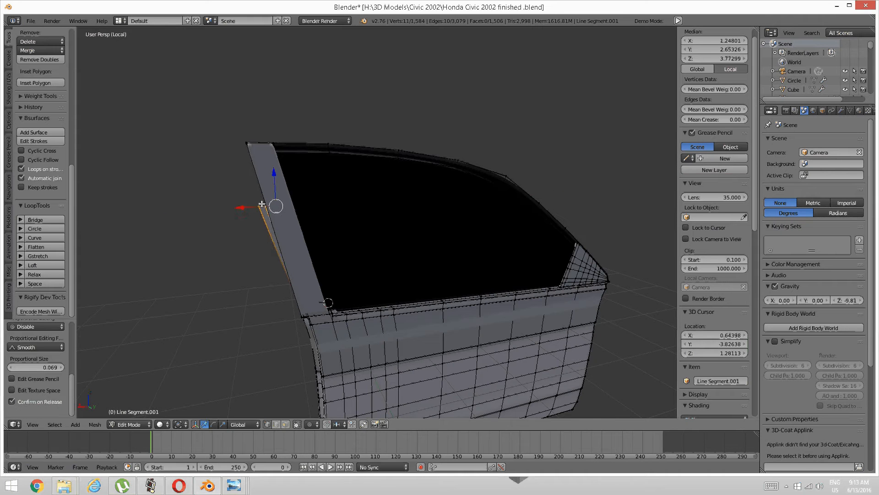
Step: Move the raised edge loop sideways toward the window pillar until its local median Z is about 2.98
middle_drag(261, 203, 348, 276)
key(g)
key(z)
key(z)
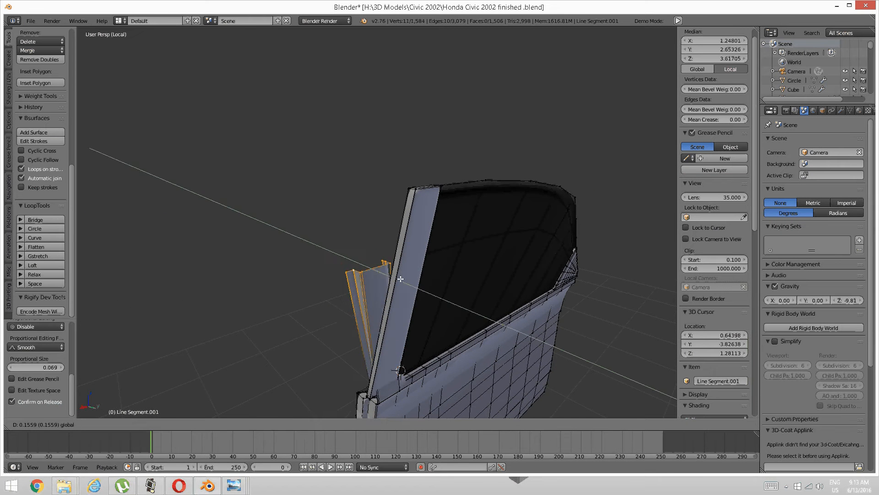
click(426, 280)
mouse_move(426, 281)
middle_down()
mouse_move(377, 281)
mouse_move(377, 309)
mouse_move(375, 279)
mouse_move(299, 315)
mouse_move(441, 263)
mouse_move(432, 281)
middle_up()
Step: Raise the edge loop close to the pillar's top and adjust its depth, to a local median of about Y 3.32, Z 2.90
key(g)
key(y)
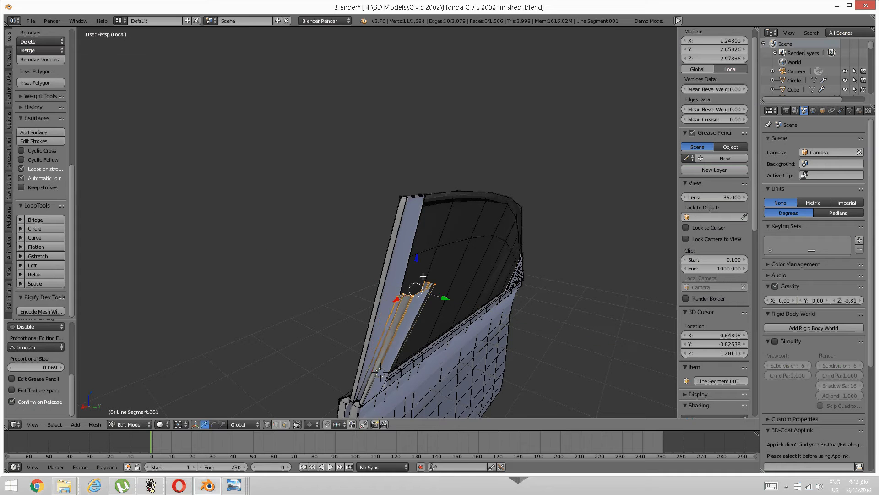
key(z)
click(425, 176)
middle_drag(426, 178, 399, 221)
scroll(434, 222, up, 2)
scroll(381, 220, down, 2)
scroll(389, 220, up, 1)
drag(473, 194, 491, 207)
middle_drag(487, 218, 381, 254)
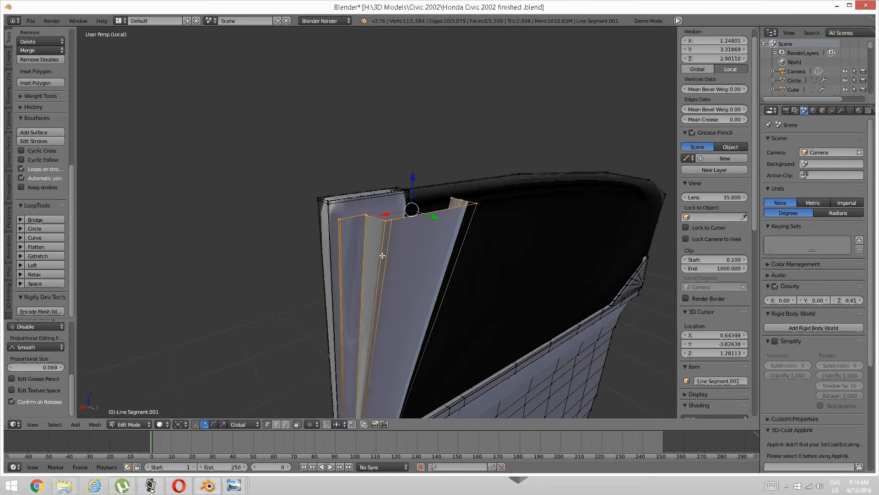
Step: Shift the edge loop along X to a median of about 1.27, and switch to the orthographic back view
scroll(382, 255, up, 2)
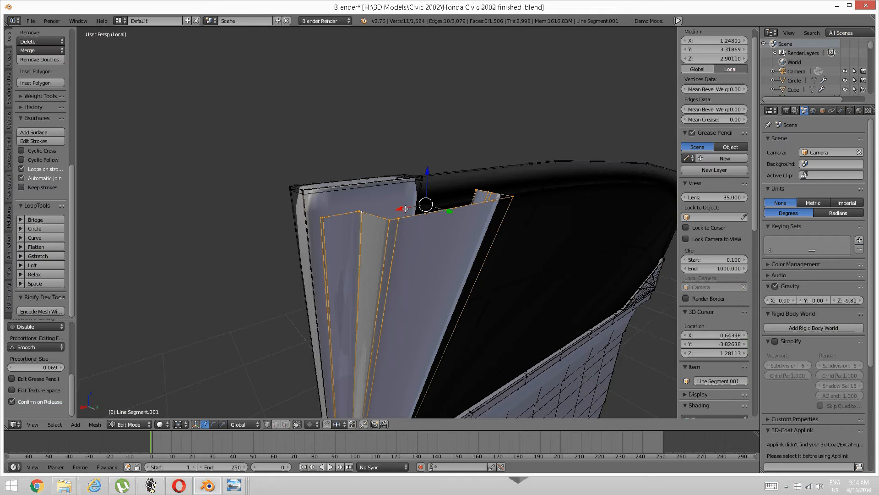
drag(405, 209, 402, 224)
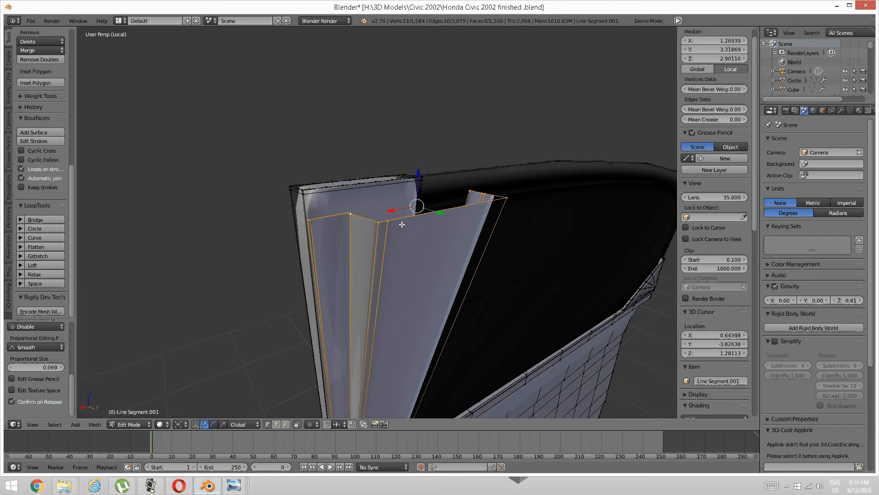
key(KP_3)
scroll(401, 224, up, 4)
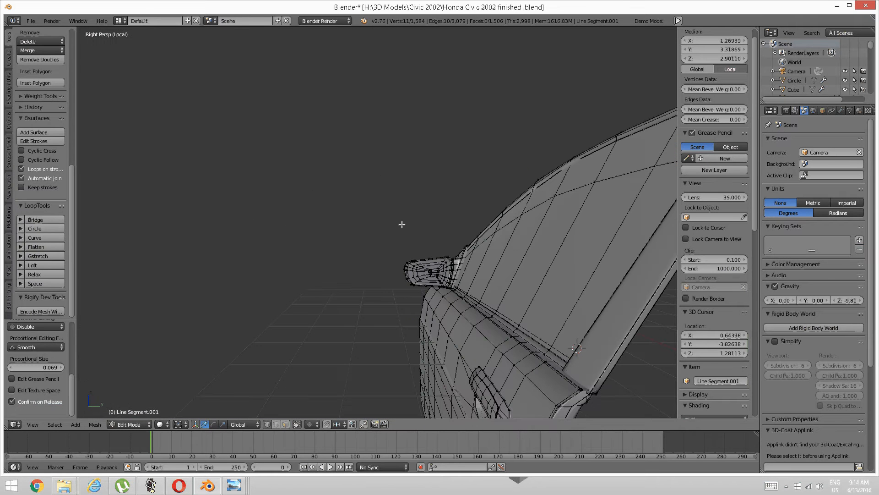
key(ctrl+KP_1)
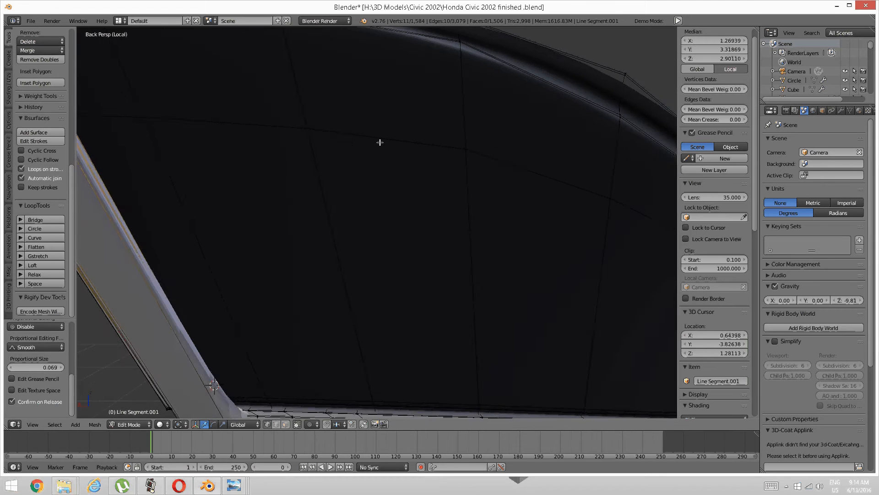
shift+middle_drag(379, 195, 411, 186)
key(KP_5)
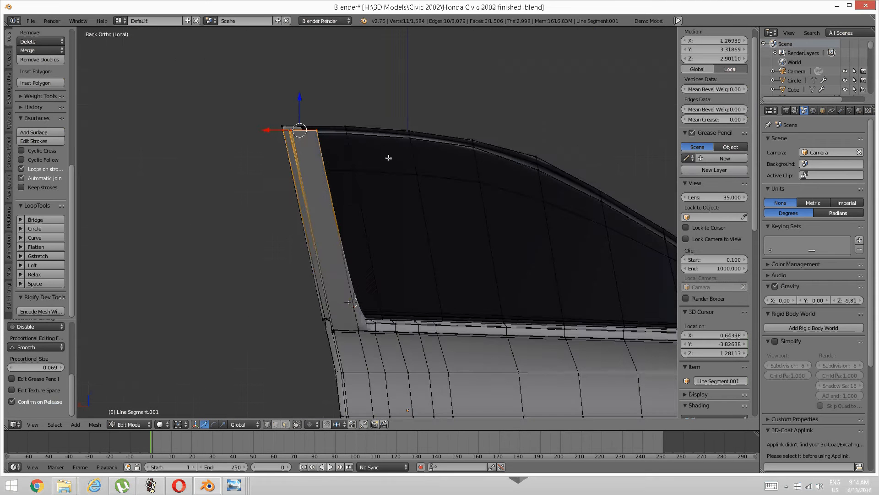
Step: Nudge the edge loop along X to a median of about 1.26, lining the strip up with the pillar's outer edge
drag(0, 0, 0, 0)
shift+middle_drag(388, 157, 447, 201)
scroll(373, 210, up, 4)
shift+middle_drag(373, 210, 431, 333)
scroll(402, 270, up, 2)
scroll(375, 269, up, 2)
drag(376, 262, 378, 264)
mouse_move(371, 279)
shift+middle_down()
mouse_move(371, 267)
mouse_move(362, 269)
shift+middle_up()
scroll(371, 267, up, 1)
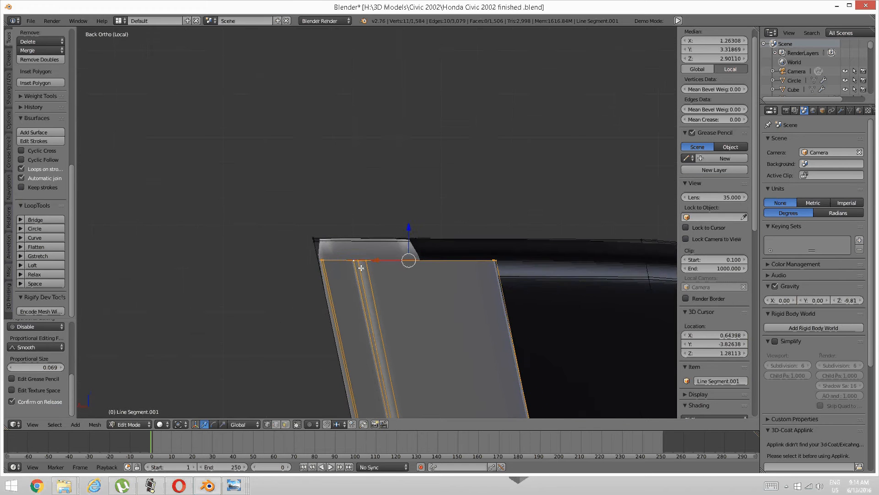
scroll(362, 269, up, 1)
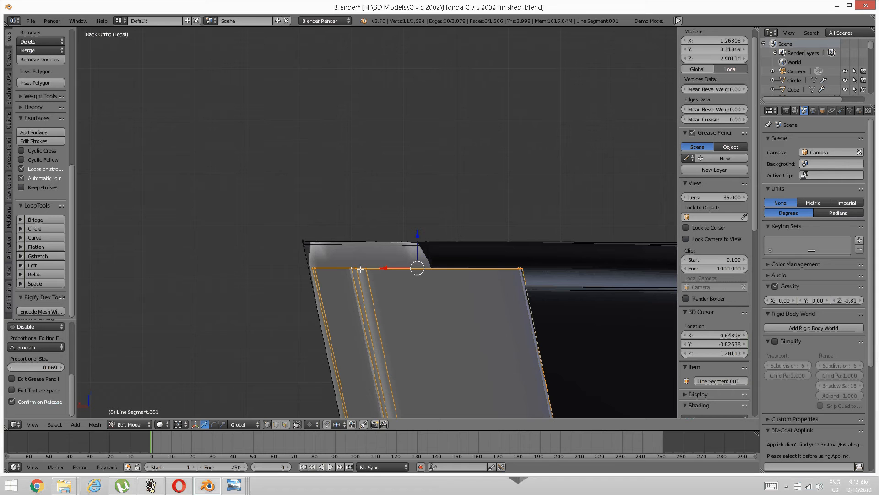
drag(379, 266, 380, 267)
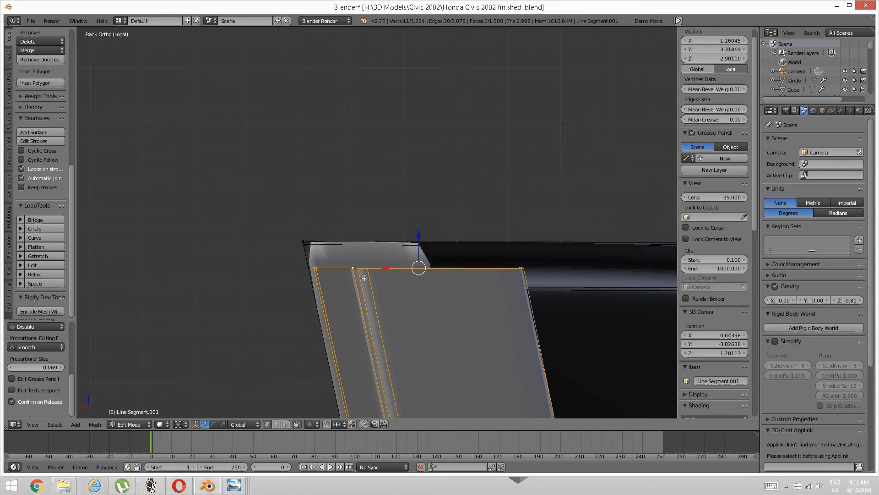
mouse_move(418, 235)
mouse_down()
mouse_move(418, 222)
mouse_move(416, 240)
mouse_up()
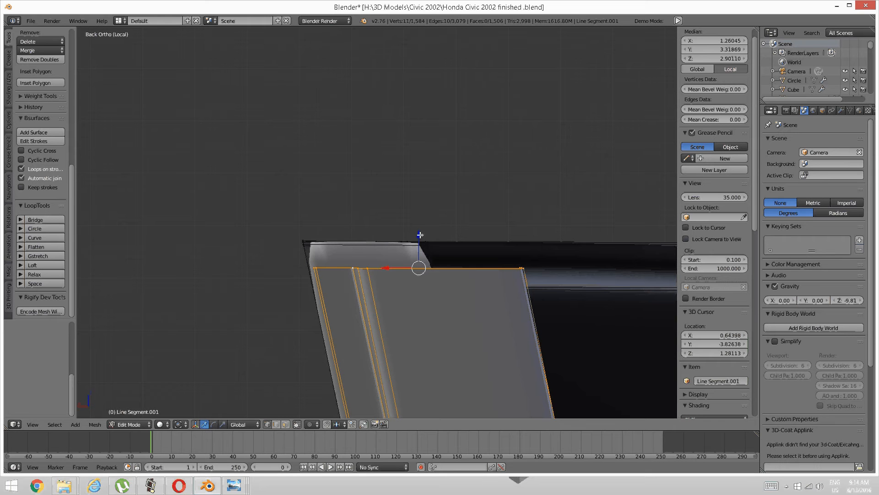
drag(418, 235, 421, 214)
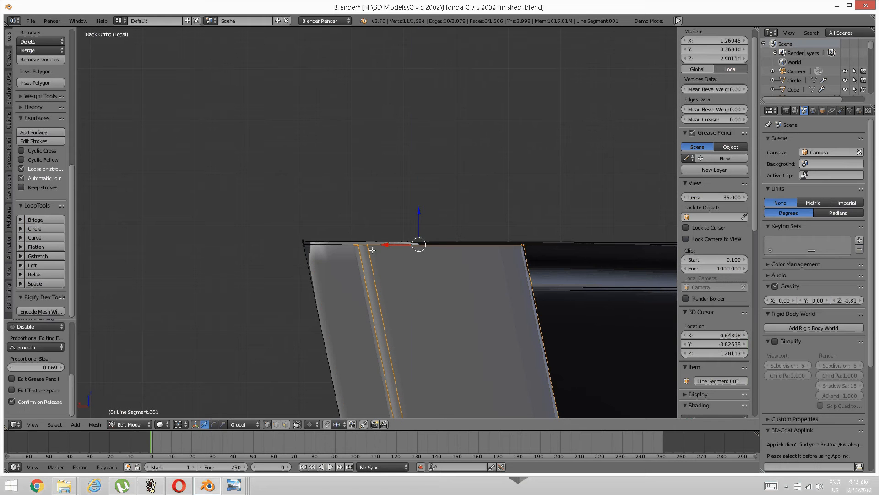
key(ctrl+z)
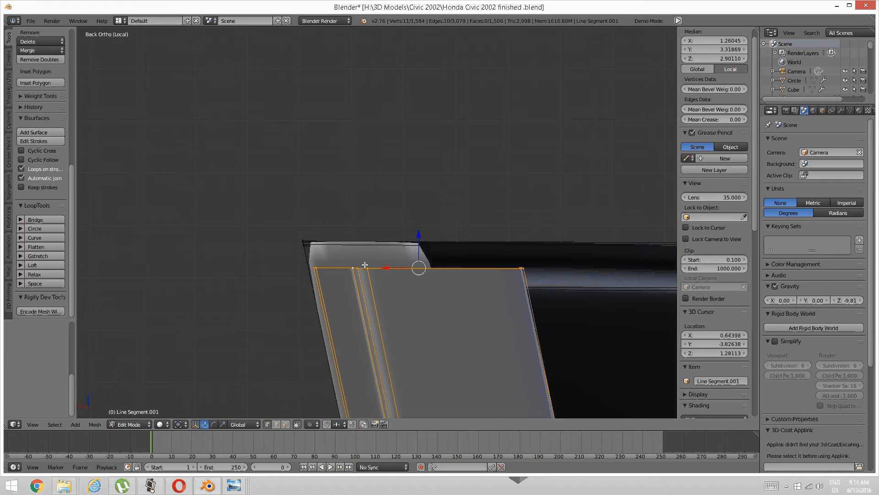
Step: Lower the strip's top edge loop to a local median Y of about 3.29, shift it to about X 1.25, and deselect it
drag(419, 234, 424, 251)
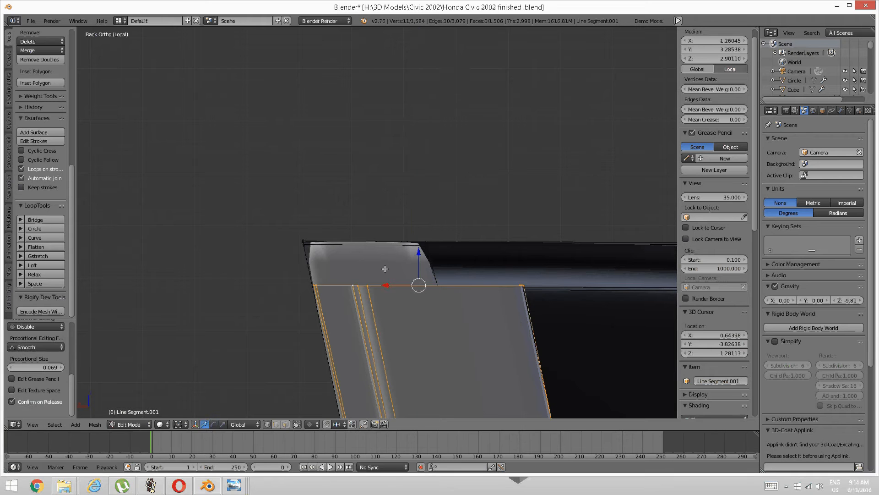
key(a)
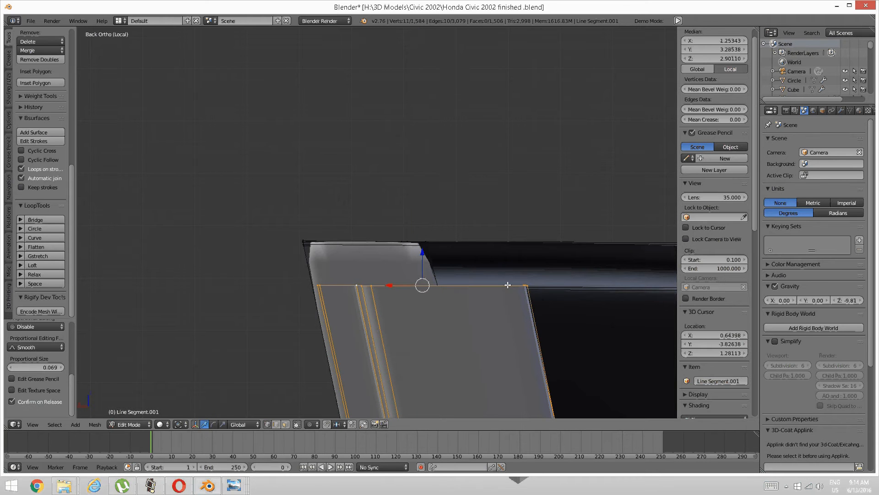
Step: In edge select mode, select all geometry linked to the upper window frame edge and hide it
key(ctrl+Tab)
click(544, 252)
right_click(543, 246)
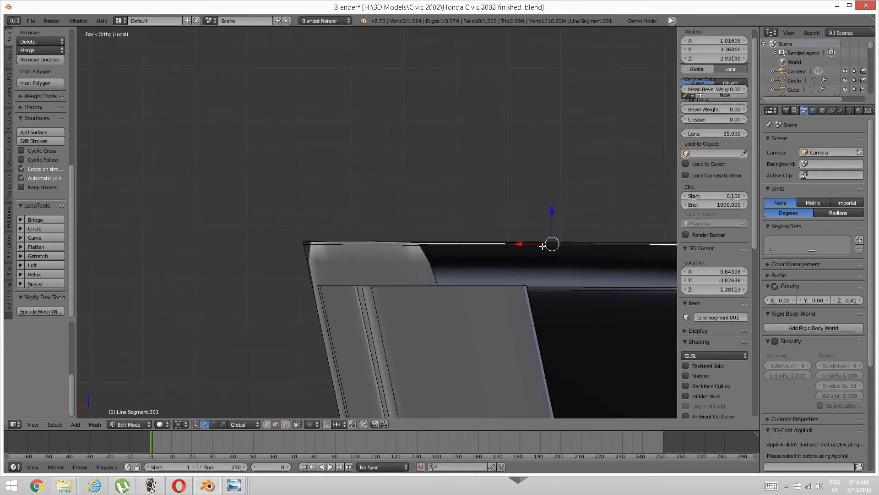
key(ctrl+l)
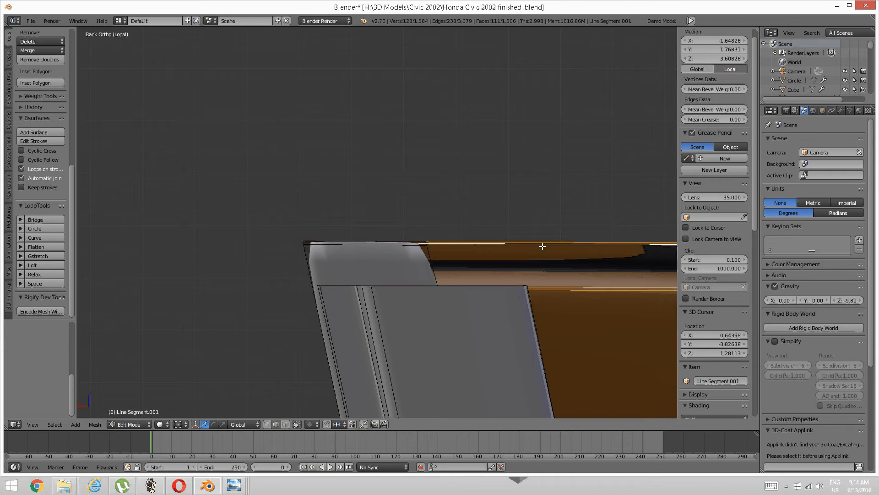
key(h)
Step: In wireframe shading and vertex select mode, move the strip's inner top corner vertices along X to the pillar's inner edge, then deselect
key(z)
click(564, 121)
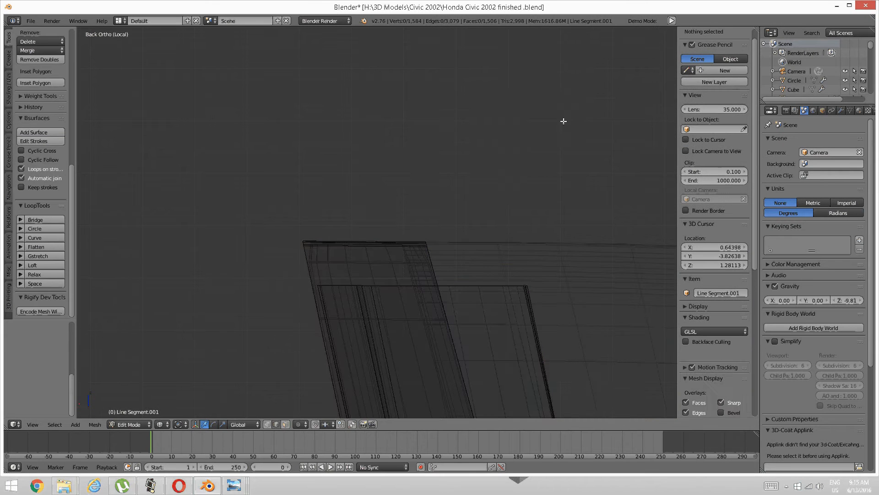
key(c)
click(526, 283)
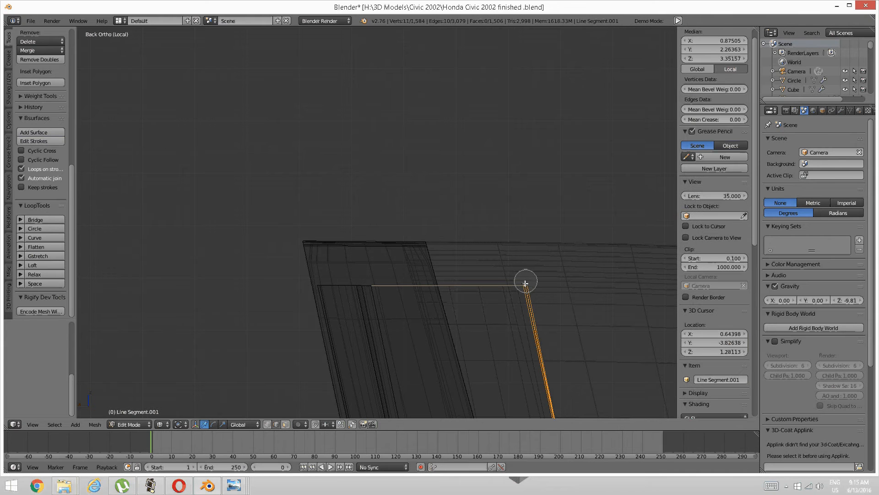
right_click(522, 292)
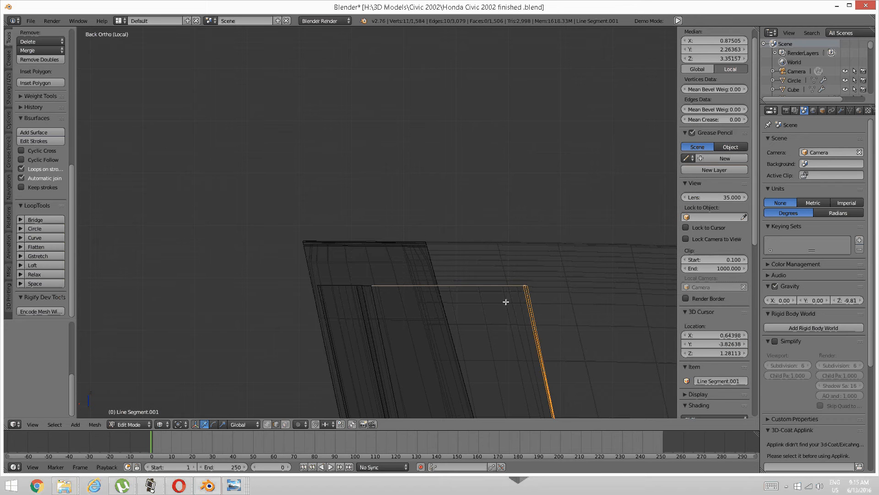
key(ctrl+Tab)
click(504, 275)
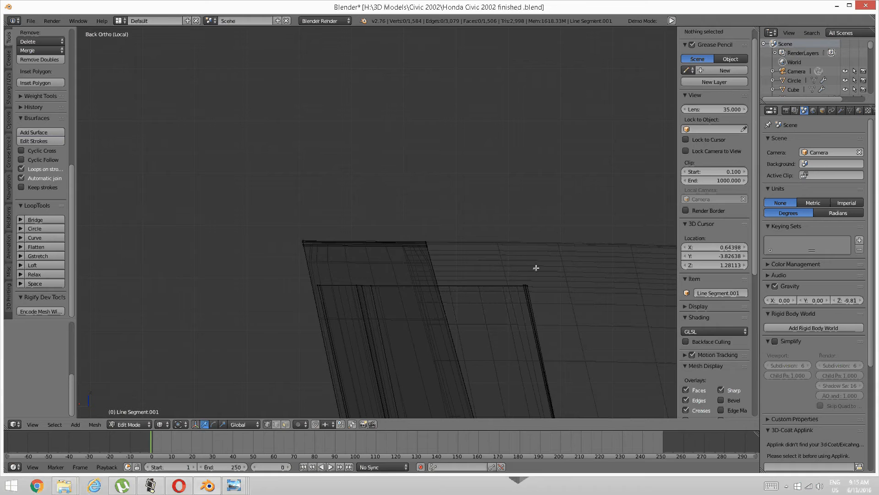
right_click(526, 287)
drag(501, 284, 410, 283)
key(a)
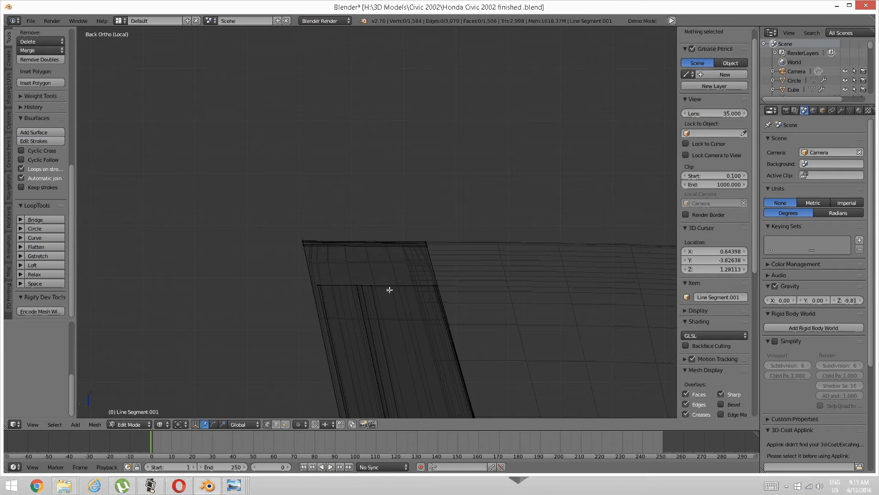
Step: Switch back to solid shading and view the strip's open top end beside the pillar at an angle
scroll(370, 288, down, 2)
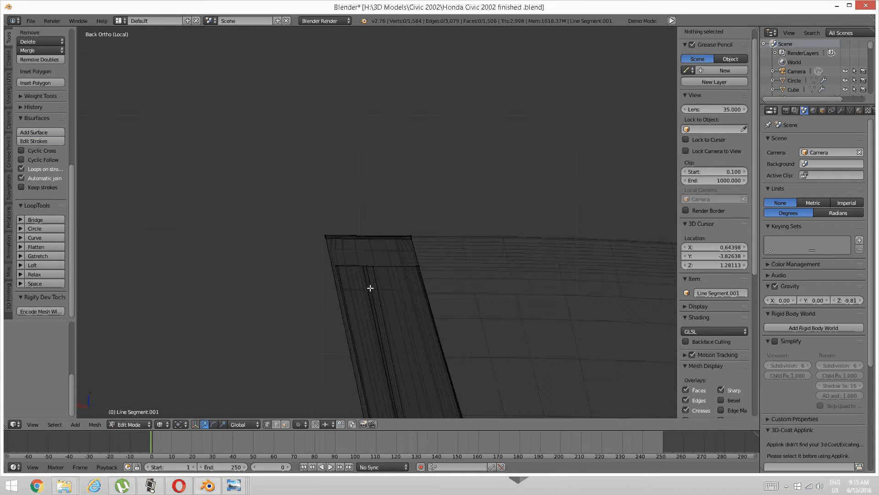
key(z)
click(371, 340)
middle_drag(376, 328, 436, 252)
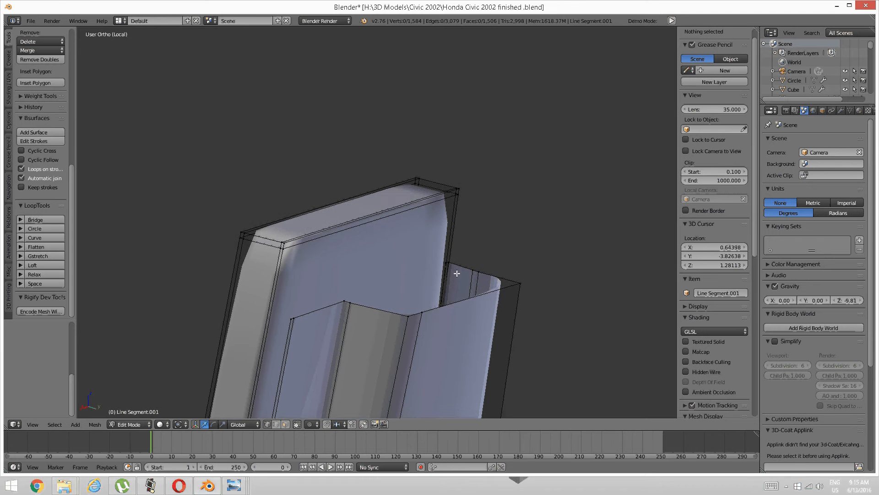
Step: Move the strip's inner corner vertex at its open upper end to about local X 1.239, Z 2.943 against the pillar, then deselect
scroll(459, 272, up, 1)
right_click(461, 271)
scroll(485, 267, down, 6)
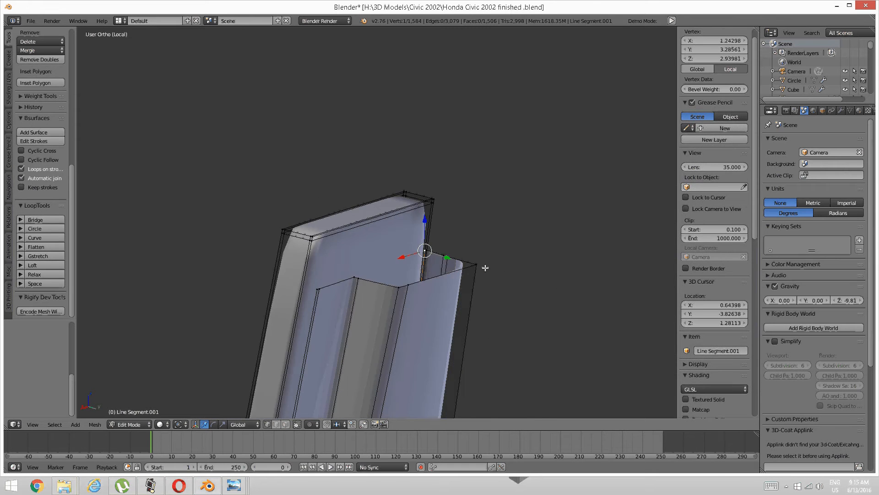
middle_drag(484, 267, 465, 278)
scroll(341, 278, up, 4)
scroll(465, 278, up, 5)
shift+middle_drag(486, 324, 385, 248)
scroll(385, 248, up, 6)
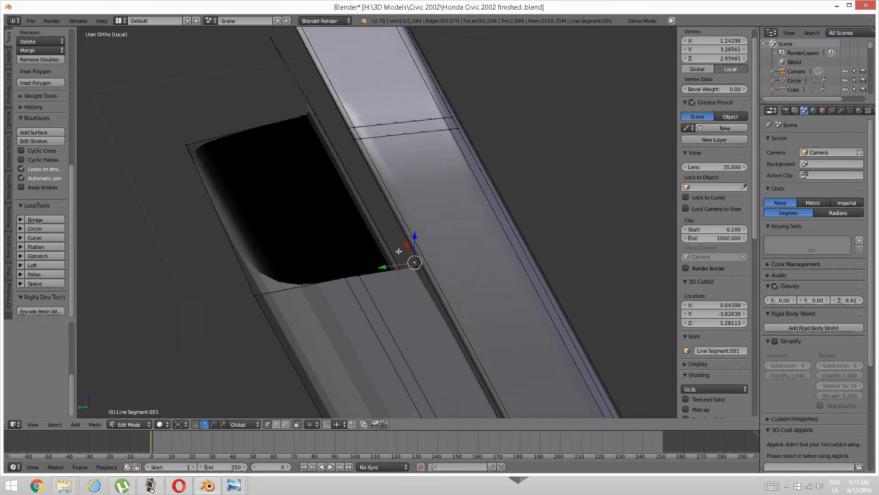
right_drag(384, 266, 423, 279)
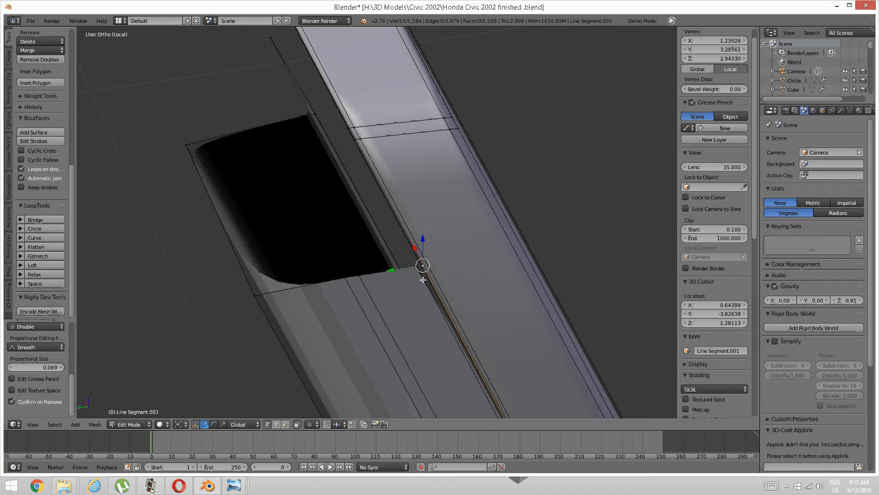
scroll(405, 287, down, 3)
shift+middle_drag(435, 304, 403, 115)
shift+middle_drag(514, 298, 480, 170)
scroll(503, 236, down, 4)
shift+middle_drag(522, 300, 446, 115)
shift+middle_drag(515, 284, 428, 73)
scroll(508, 236, down, 1)
scroll(508, 240, down, 4)
middle_drag(509, 241, 443, 260)
scroll(465, 243, up, 6)
key(a)
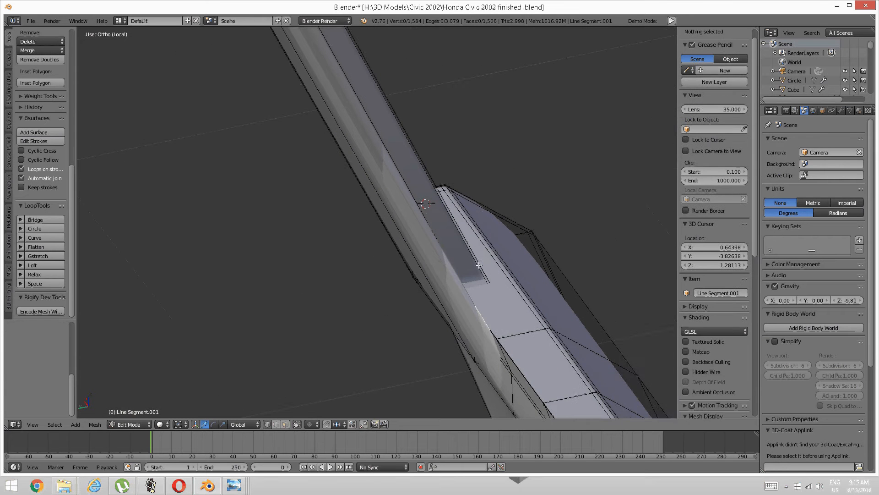
Step: Move the strip's lower corner vertex at the pillar base to about local X 0.585, Y 1.081, fitting it to the adjoining edge
middle_drag(471, 286, 458, 264)
shift+middle_drag(552, 264, 440, 216)
scroll(511, 279, up, 2)
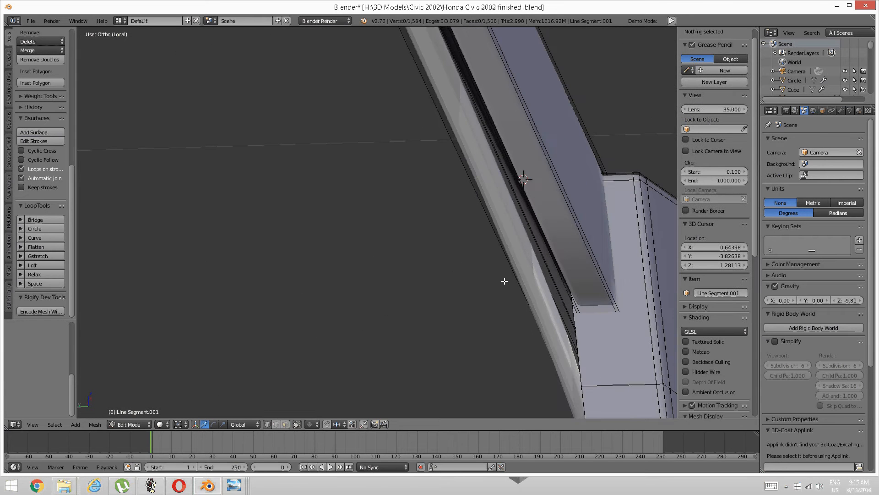
middle_drag(504, 281, 531, 293)
shift+middle_drag(638, 339, 467, 276)
scroll(467, 277, up, 2)
shift+middle_drag(585, 305, 438, 246)
scroll(471, 249, up, 3)
scroll(441, 248, up, 1)
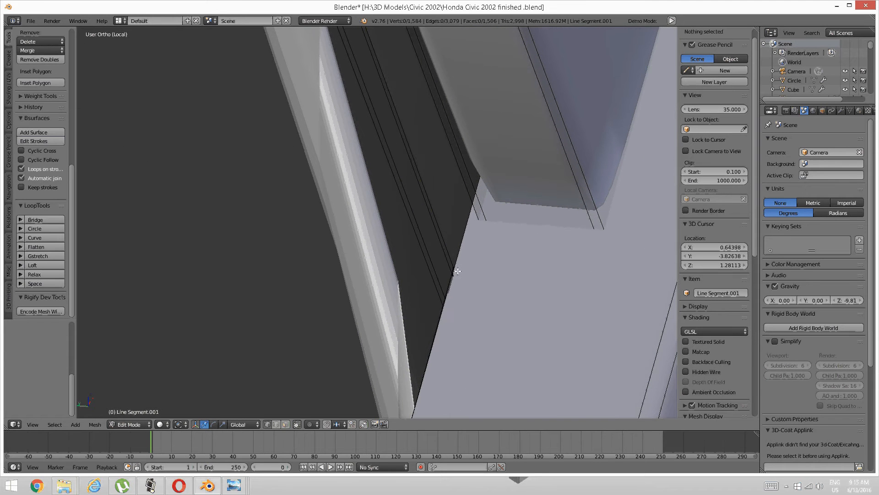
right_click(452, 268)
drag(428, 267, 438, 265)
middle_drag(439, 264, 566, 275)
scroll(488, 261, down, 5)
shift+middle_drag(566, 275, 335, 245)
shift+middle_drag(497, 260, 294, 323)
scroll(363, 267, up, 5)
shift+middle_drag(414, 269, 381, 279)
drag(431, 264, 470, 265)
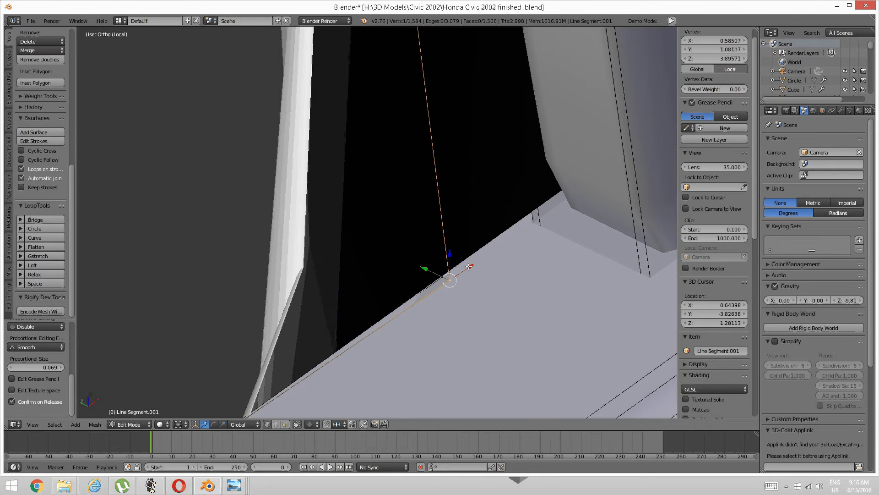
Step: Reselect the single lower strip vertex at the pillar base, lower it slightly along Z, and deselect it
scroll(455, 270, down, 4)
middle_drag(456, 271, 494, 252)
shift+middle_drag(341, 288, 654, 243)
middle_drag(537, 269, 576, 246)
middle_drag(427, 271, 571, 259)
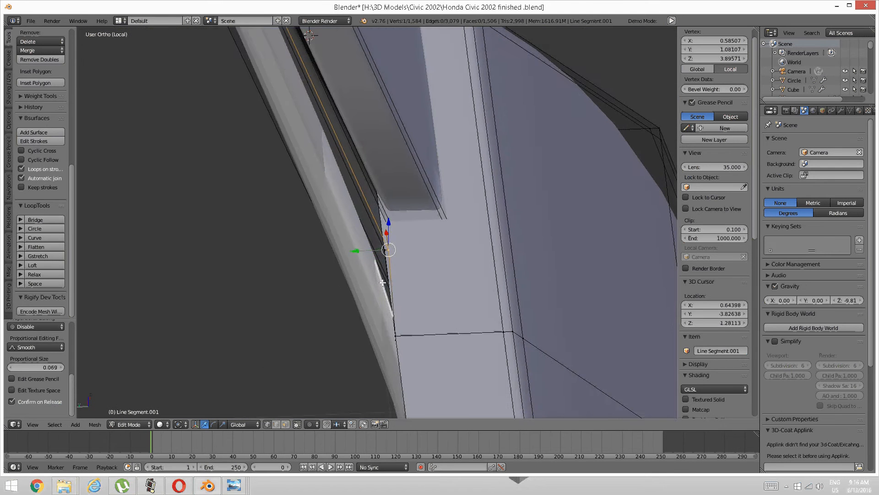
scroll(398, 274, up, 5)
key(a)
middle_drag(397, 283, 401, 249)
right_click(395, 281)
shift+right_click(395, 281)
scroll(401, 250, up, 3)
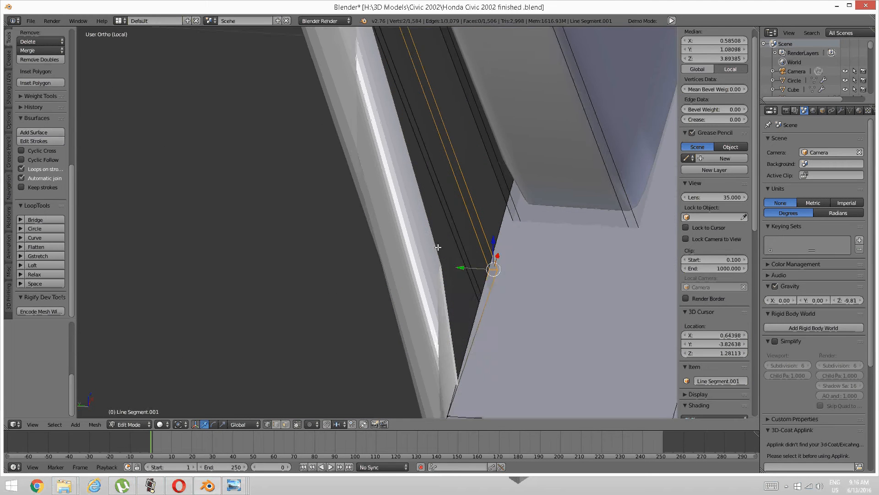
right_click(426, 246)
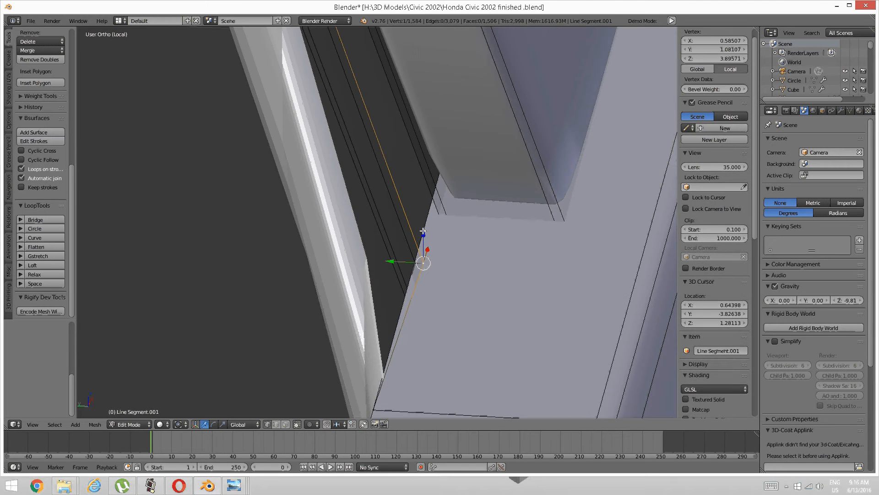
drag(423, 231, 422, 239)
key(a)
scroll(426, 239, down, 3)
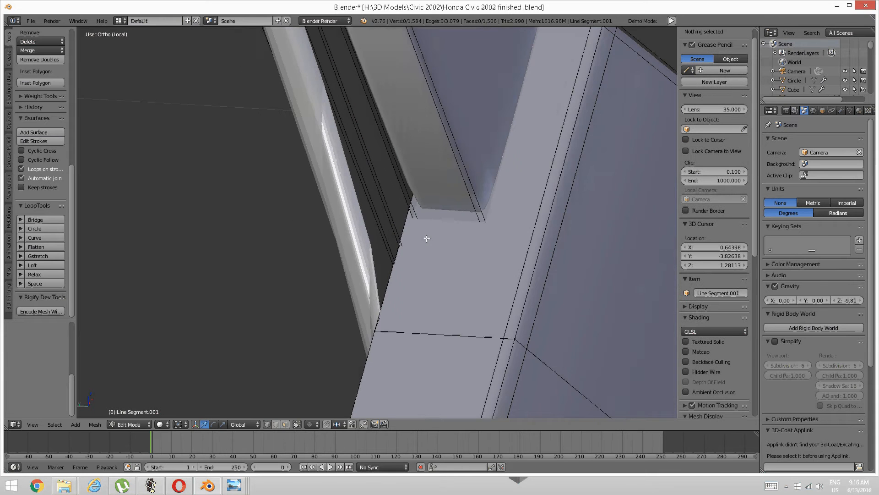
Step: Examine the junction of the pillar strip, door side and window sill at the pillar base from several angles
middle_drag(426, 239, 413, 220)
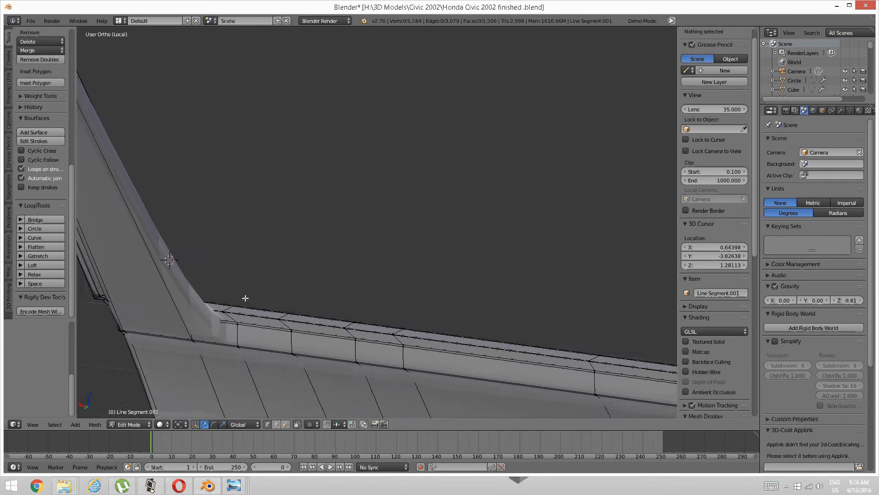
shift+middle_drag(246, 298, 349, 284)
scroll(462, 257, up, 4)
scroll(340, 279, down, 3)
scroll(350, 284, up, 3)
shift+middle_drag(266, 296, 404, 277)
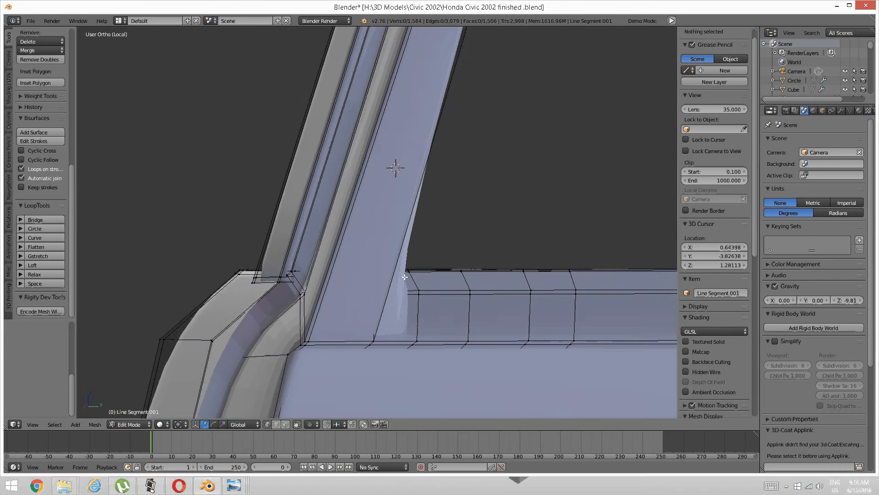
scroll(405, 277, up, 1)
middle_drag(328, 285, 266, 298)
scroll(282, 290, up, 2)
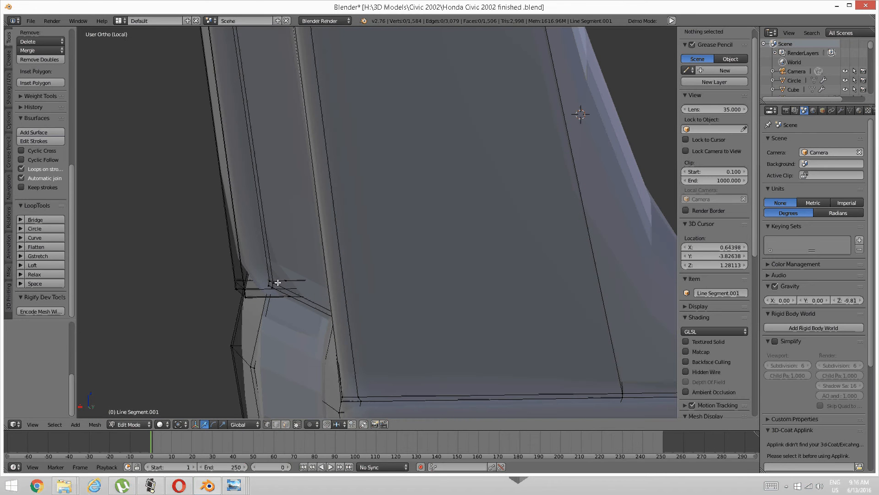
key(a)
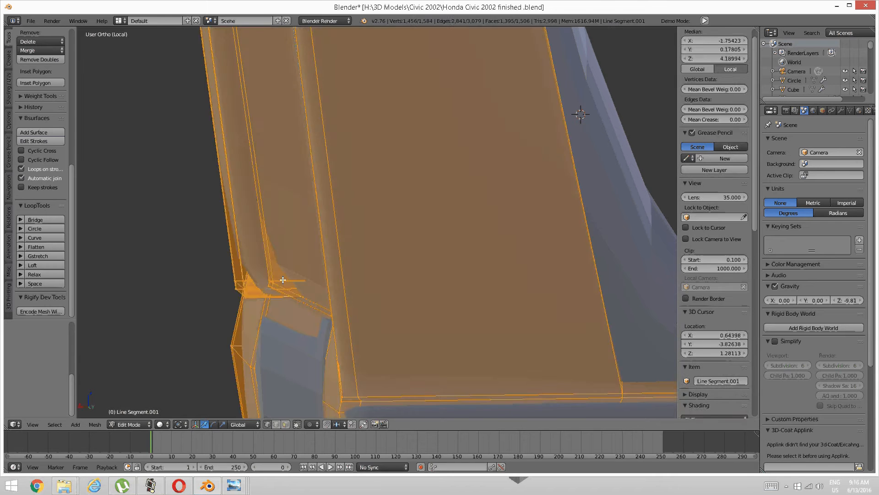
key(a)
middle_drag(281, 285, 289, 287)
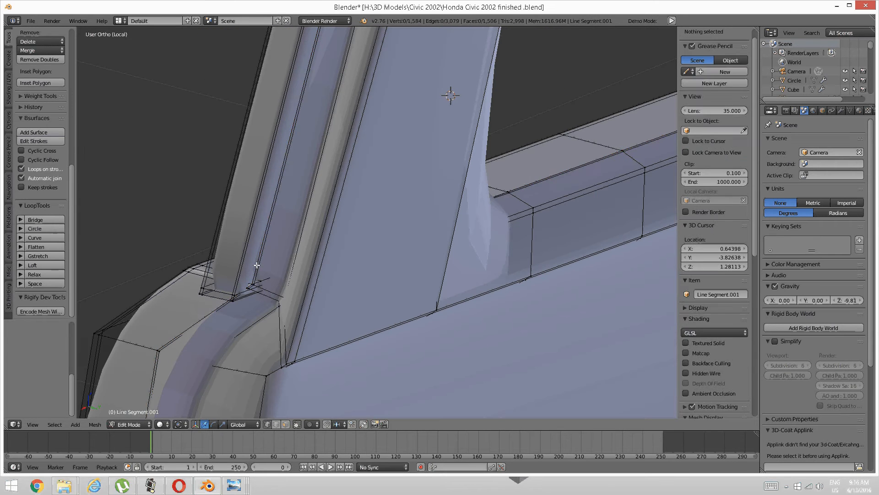
scroll(274, 262, down, 1)
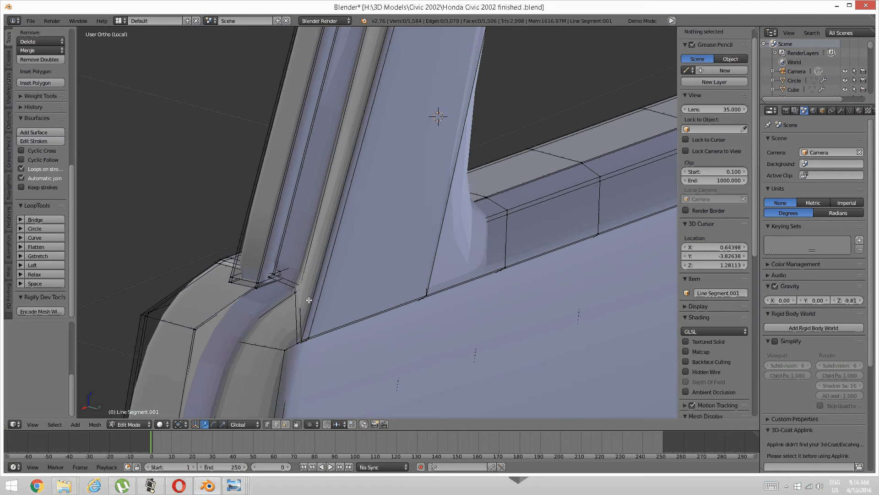
right_click(304, 332)
key(ctrl+l)
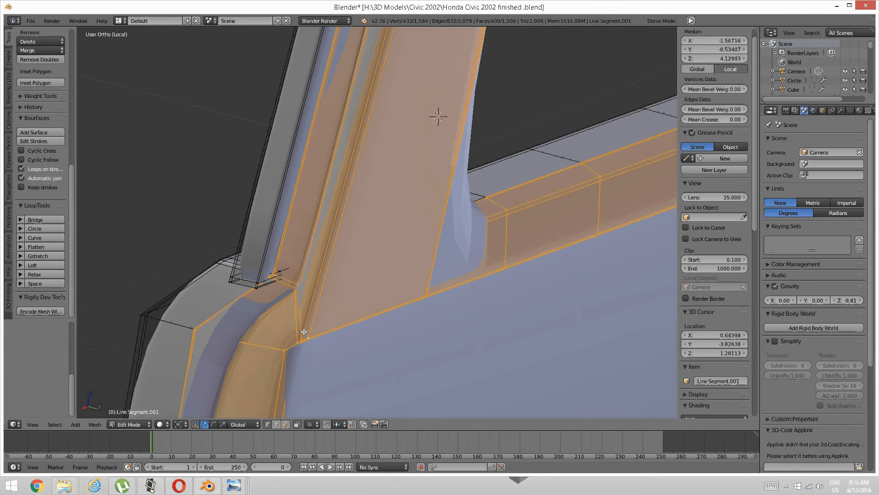
scroll(394, 275, down, 6)
middle_drag(399, 273, 644, 185)
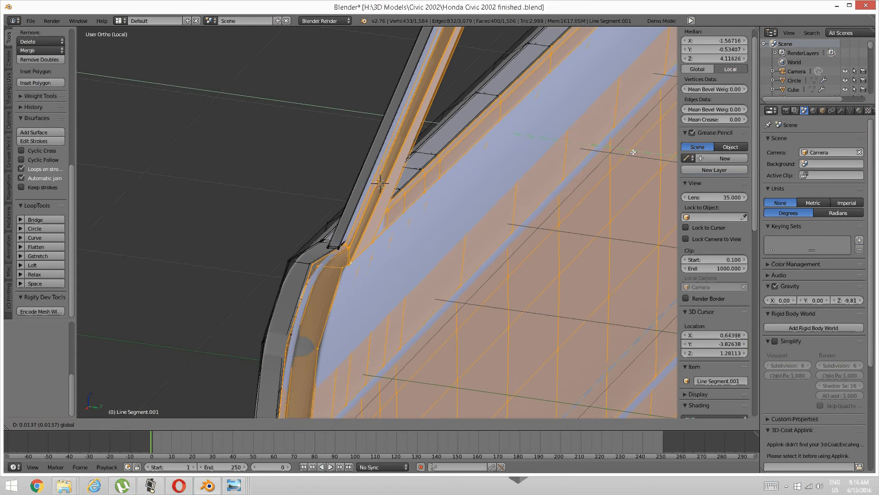
key(a)
Step: In edge select mode, select the long edge loop running down the pillar groove and door side, extrude it along global Y, and deselect
key(ctrl+Tab)
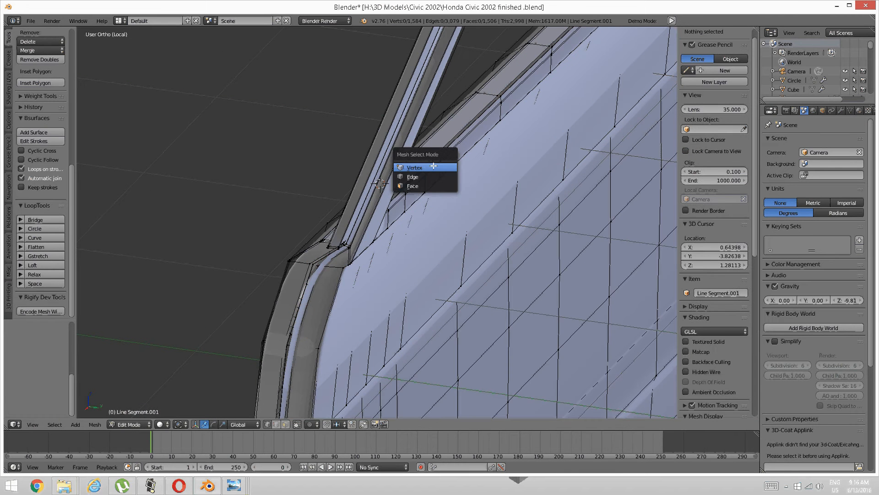
click(428, 175)
alt+click(443, 152)
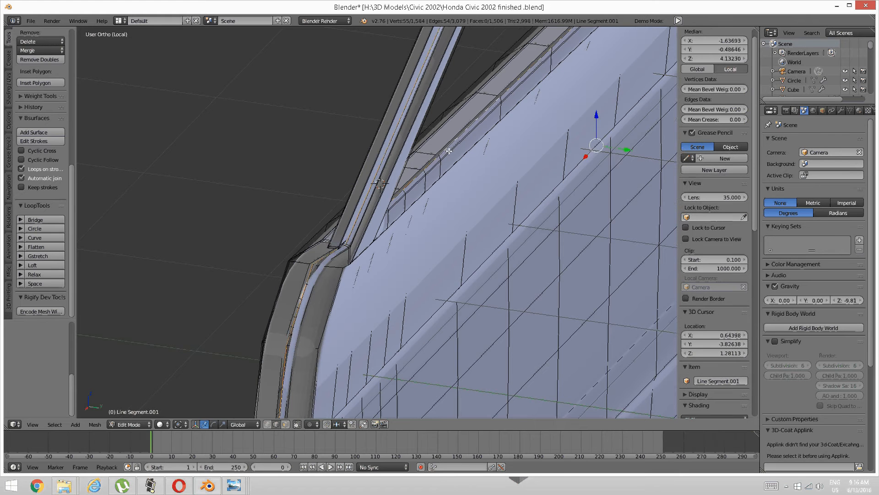
scroll(447, 160, up, 4)
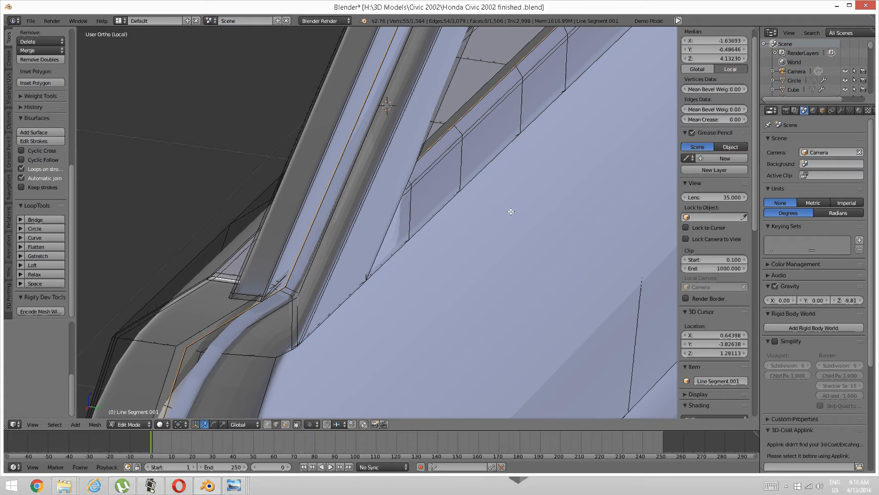
key(e)
key(z)
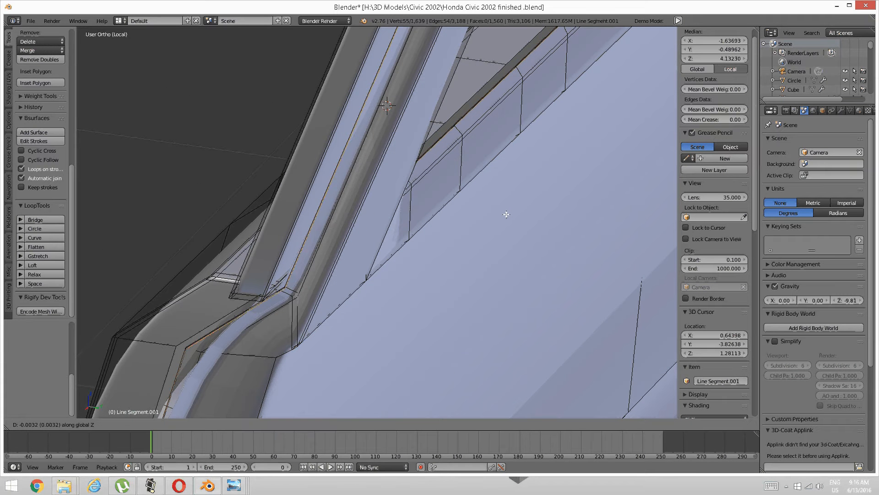
key(x)
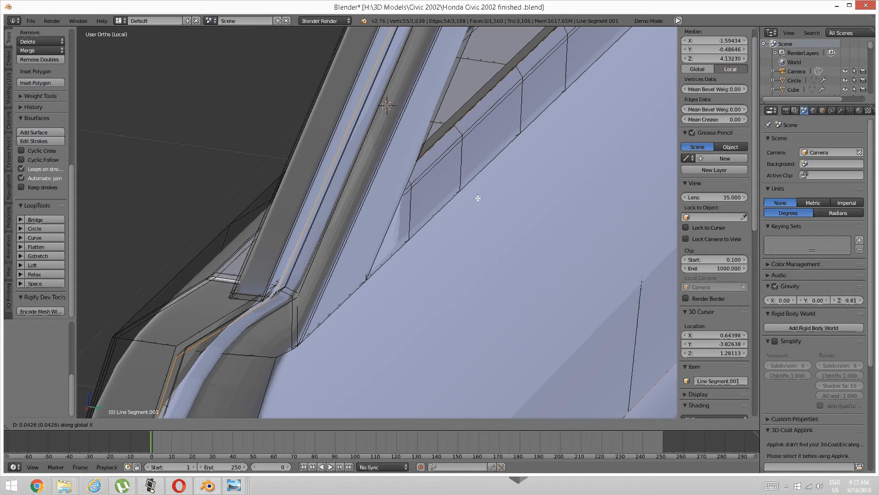
key(y)
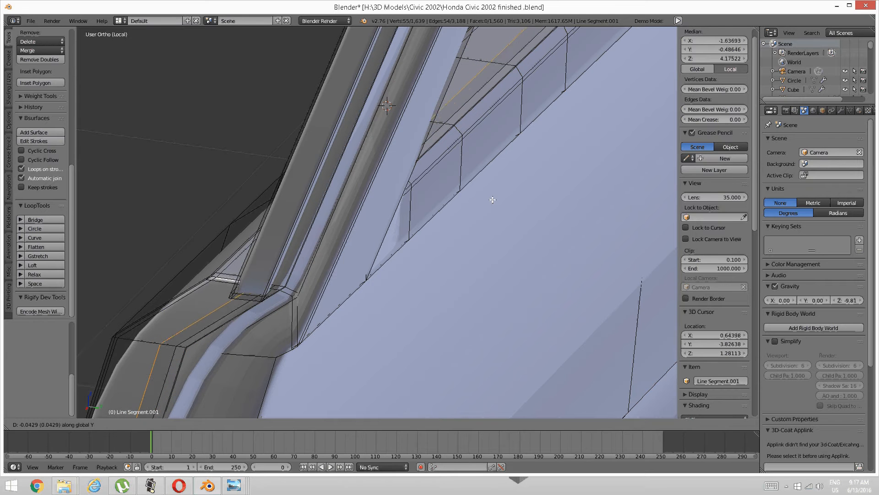
click(629, 232)
key(a)
Step: Inspect the extruded geometry along the window pillar and the smoothing at the pillar's base from several angles
middle_drag(457, 210, 452, 287)
scroll(468, 181, down, 2)
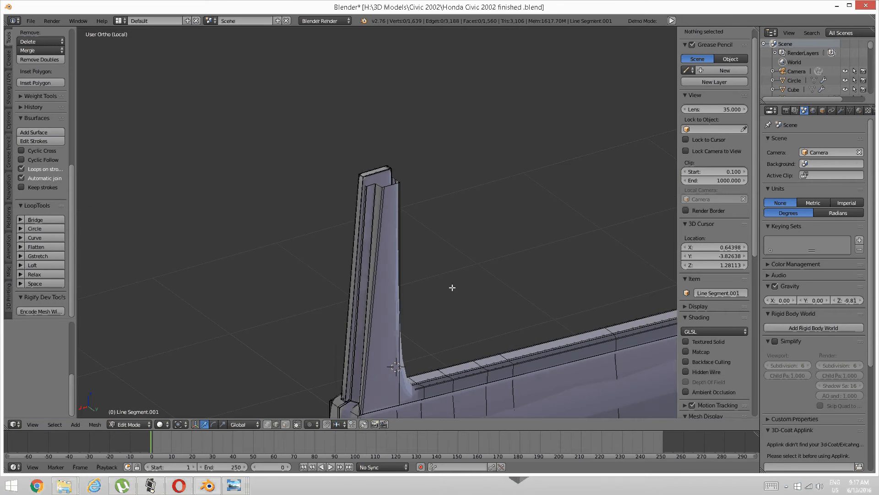
scroll(422, 254, up, 5)
scroll(422, 255, up, 2)
shift+middle_drag(420, 212, 412, 293)
scroll(414, 275, up, 2)
middle_drag(417, 255, 442, 244)
scroll(399, 269, up, 1)
scroll(356, 253, up, 3)
middle_drag(355, 253, 435, 251)
scroll(396, 247, down, 2)
scroll(398, 246, down, 2)
scroll(435, 251, up, 3)
scroll(420, 274, up, 3)
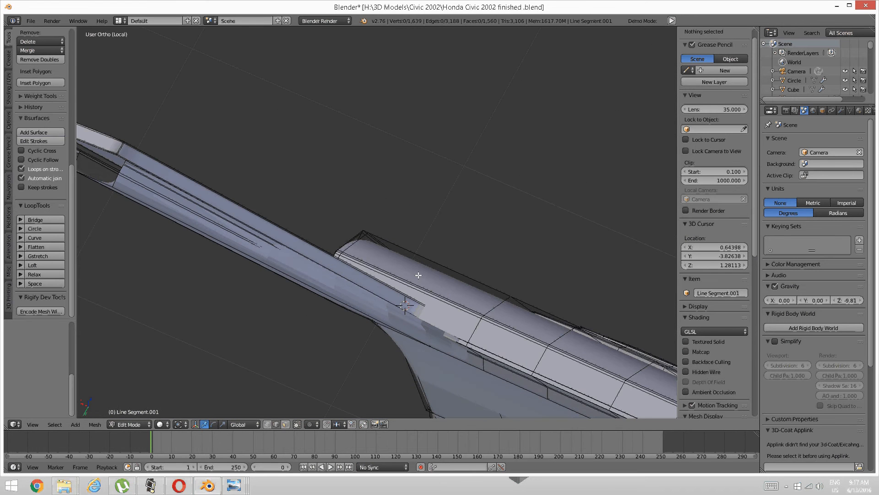
scroll(417, 277, up, 1)
scroll(417, 281, down, 1)
mouse_move(412, 300)
middle_down()
mouse_move(444, 267)
mouse_move(453, 277)
mouse_move(426, 236)
middle_up()
scroll(452, 273, up, 1)
scroll(451, 273, down, 3)
scroll(433, 253, up, 3)
key(ctrl+r)
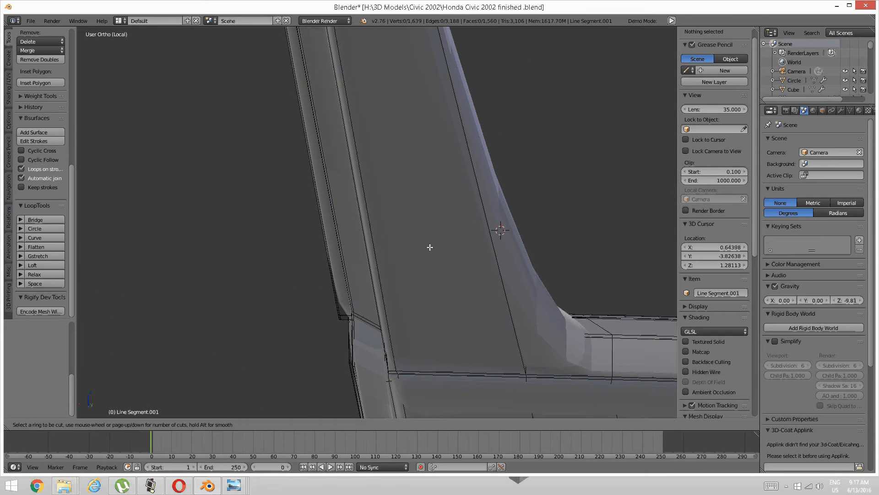
key(Escape)
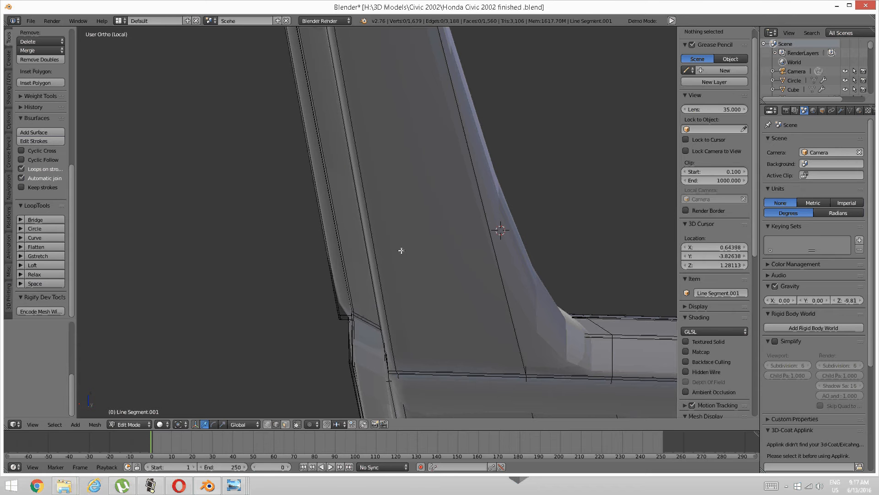
key(ctrl+r)
key(Escape)
middle_drag(515, 273, 467, 288)
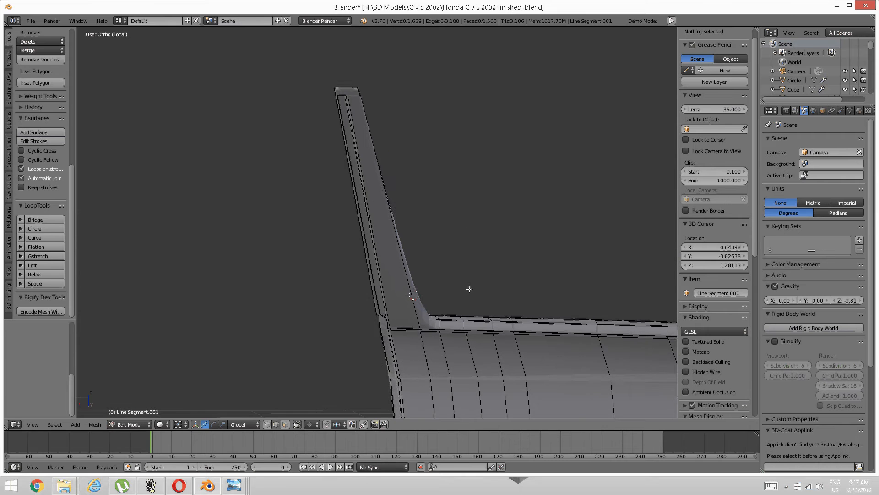
Step: Add a loop cut across the window pillar, slide it down close to the pillar's base edge, and deselect it
key(ctrl+r)
click(367, 235)
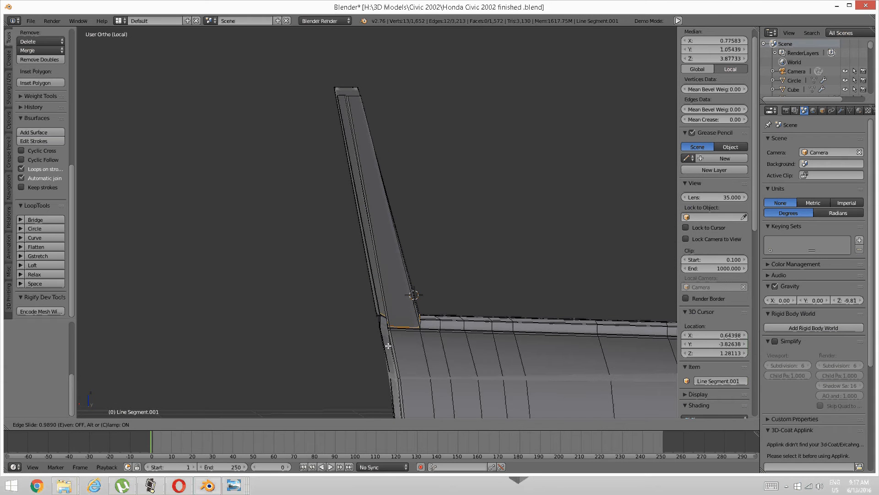
click(400, 332)
scroll(414, 283, up, 2)
scroll(413, 283, up, 3)
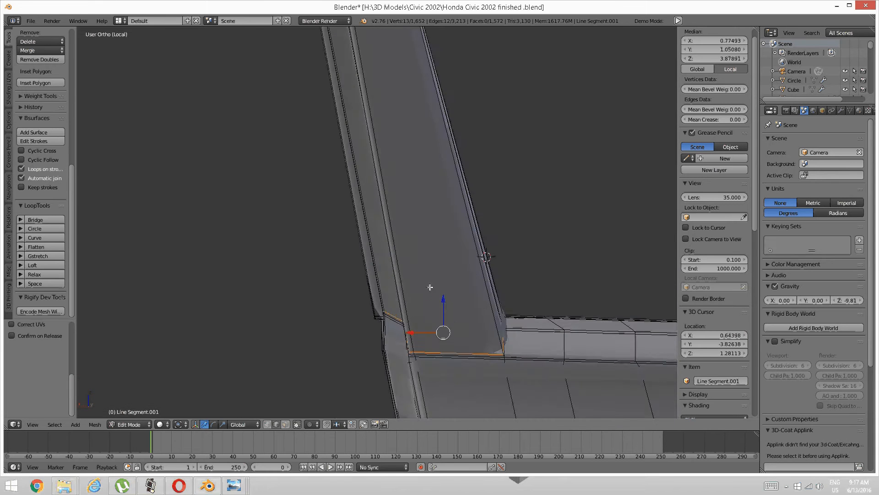
shift+middle_drag(438, 343, 430, 242)
scroll(430, 241, up, 4)
middle_drag(528, 236, 265, 255)
scroll(437, 251, down, 1)
middle_drag(437, 251, 435, 251)
key(a)
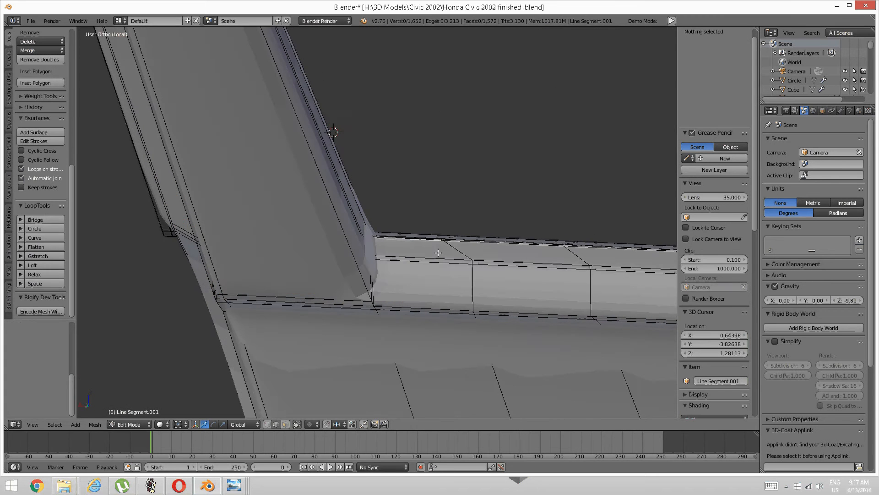
Step: Add a vertical loop cut through the window sill beside the pillar and slide it close to the pillar's corner, at about -0.79
key(ctrl+r)
click(420, 258)
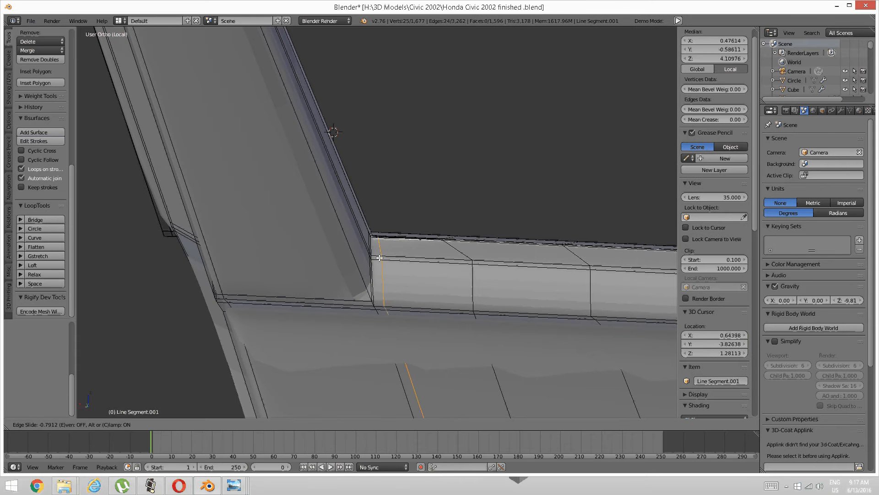
click(379, 260)
middle_drag(379, 260, 380, 365)
scroll(387, 317, up, 4)
scroll(386, 315, down, 3)
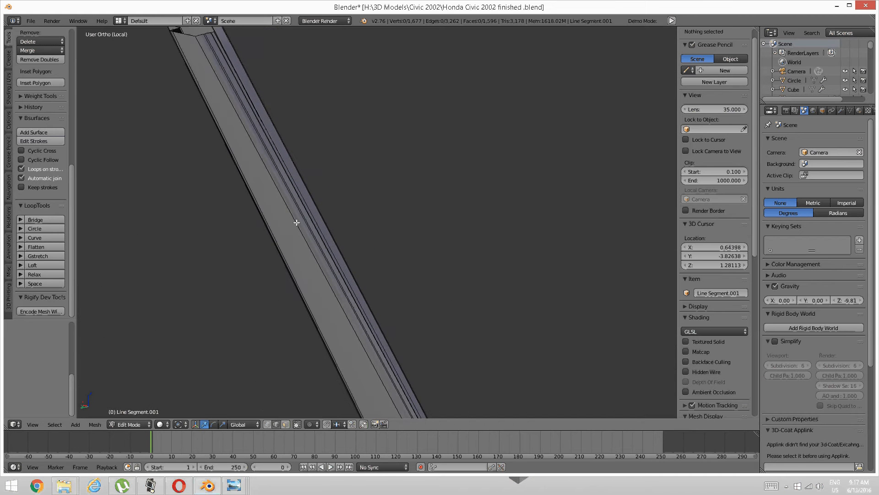
Step: Select the open edge loop at the inner strip's upper end, shift it slightly along global Y against the window pillar, and deselect it
shift+middle_drag(220, 147, 295, 220)
scroll(295, 201, up, 3)
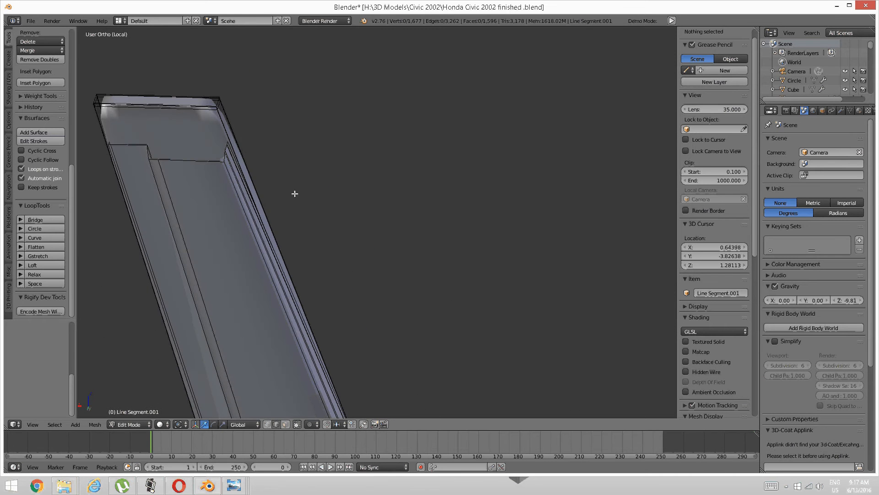
middle_drag(236, 195, 244, 220)
alt+right_click(459, 191)
middle_drag(459, 190, 484, 185)
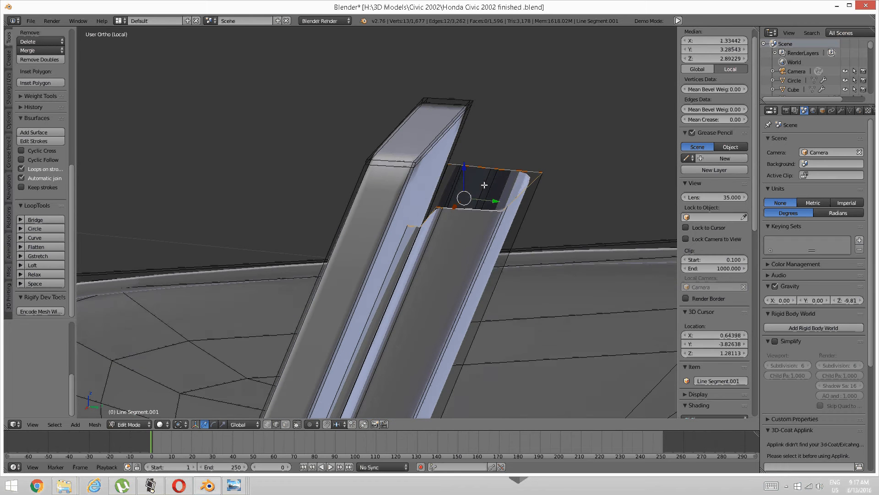
drag(490, 200, 485, 200)
middle_drag(490, 199, 383, 198)
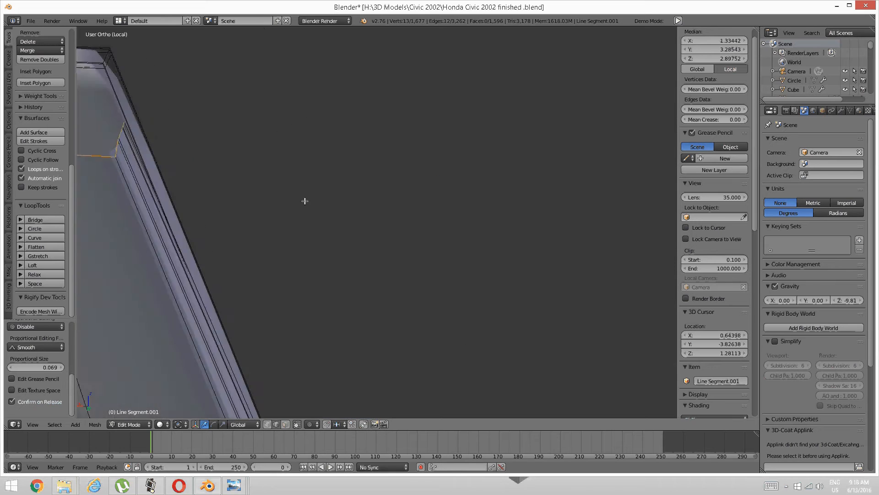
shift+middle_drag(225, 199, 468, 195)
key(a)
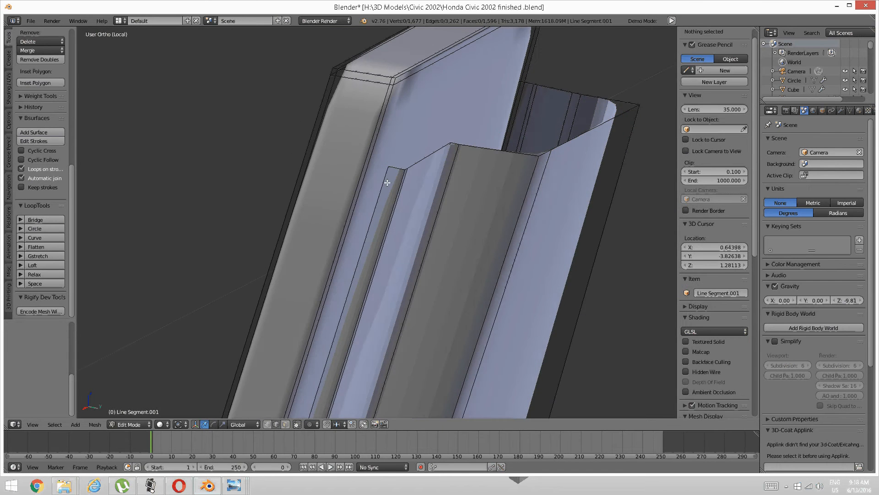
Step: In vertex select mode, nudge the outermost end vertex on the strip's groove side along Y towards the pillar and deselect it
key(ctrl+Tab)
click(370, 169)
right_click(389, 166)
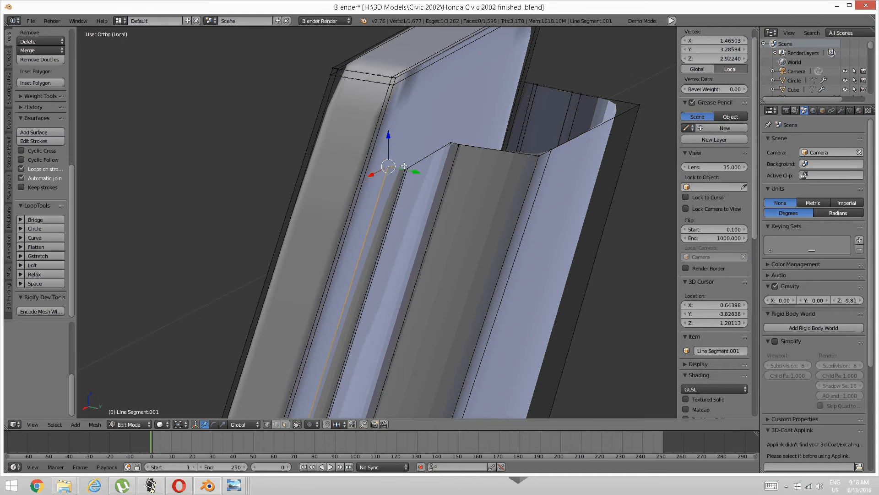
drag(414, 172, 392, 173)
key(a)
Step: In wireframe display, nudge the strip's opposite corner end vertex slightly along Y, then deselect it and return to solid display
middle_drag(499, 150, 361, 156)
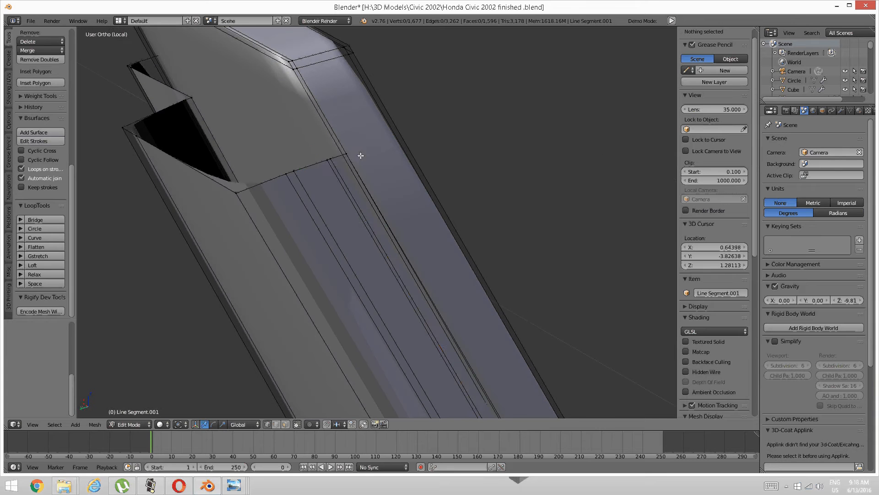
right_click(344, 154)
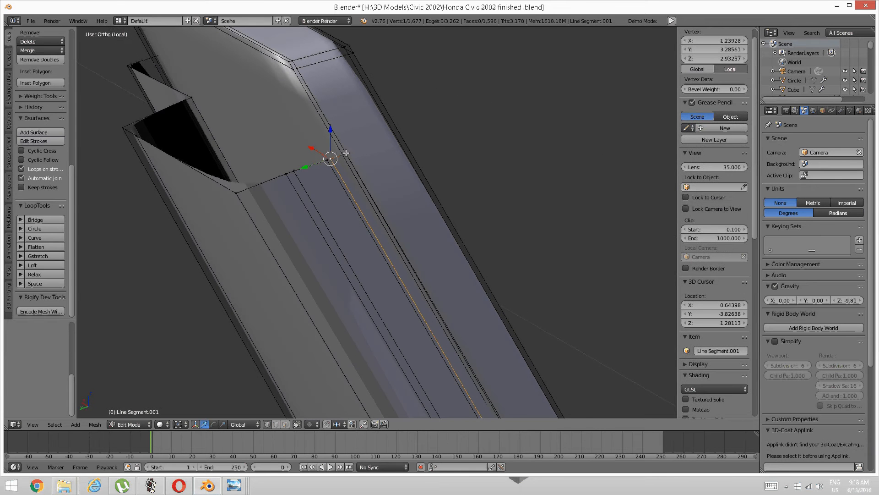
key(a)
key(z)
click(353, 152)
right_click(346, 154)
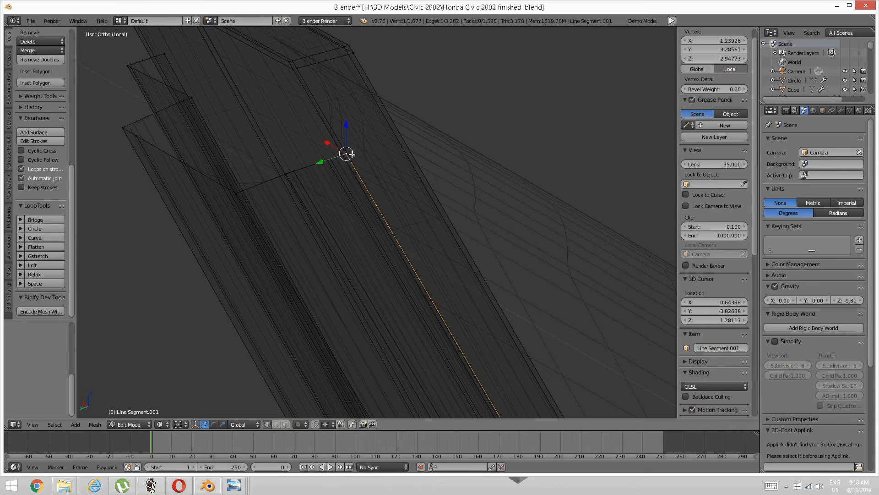
key(g)
key(y)
key(Escape)
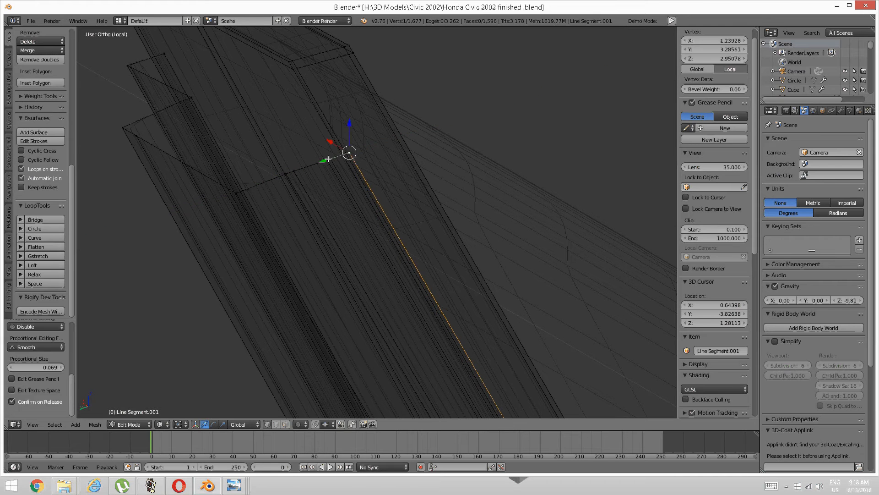
key(a)
key(z)
click(336, 215)
Step: In edge select mode, select the seven connected end edges across the strip's stepped groove and wide face at its upper end
mouse_move(336, 216)
middle_down()
mouse_move(337, 198)
mouse_move(393, 195)
mouse_move(403, 202)
mouse_move(426, 190)
mouse_move(391, 219)
mouse_move(384, 210)
mouse_move(394, 203)
middle_up()
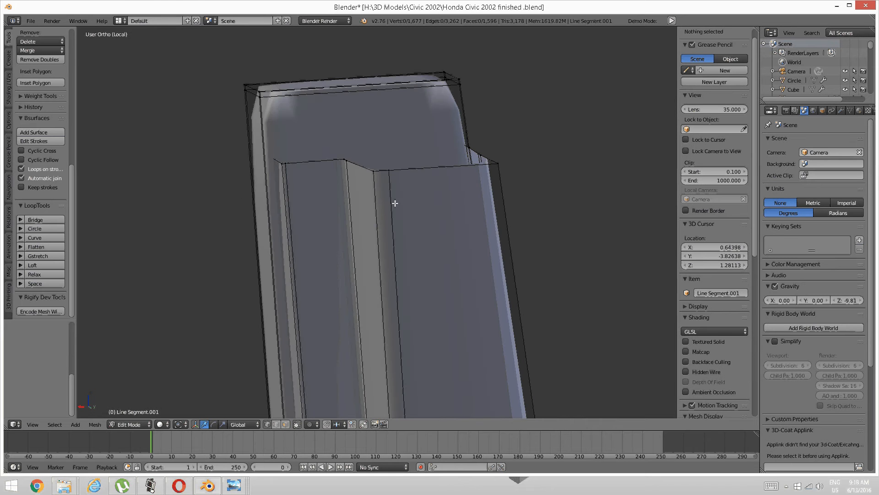
key(ctrl+Tab)
click(315, 188)
scroll(334, 221, up, 2)
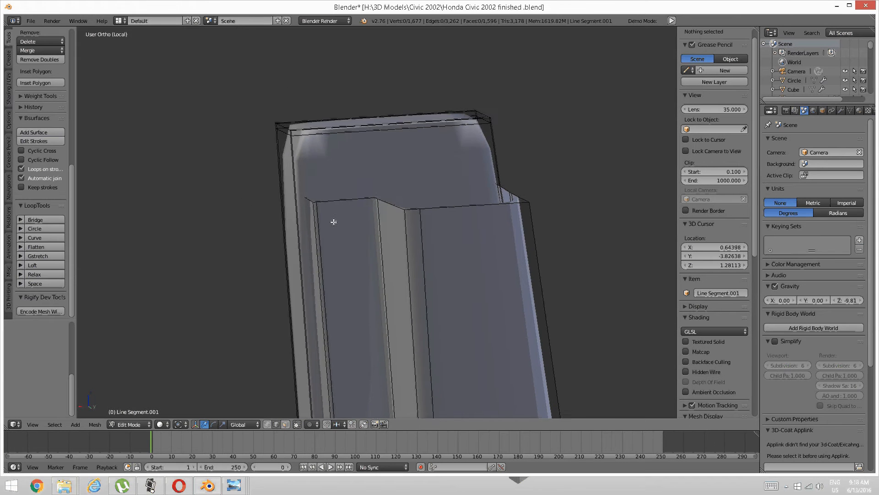
middle_drag(334, 221, 392, 237)
right_click(300, 190)
scroll(392, 237, up, 2)
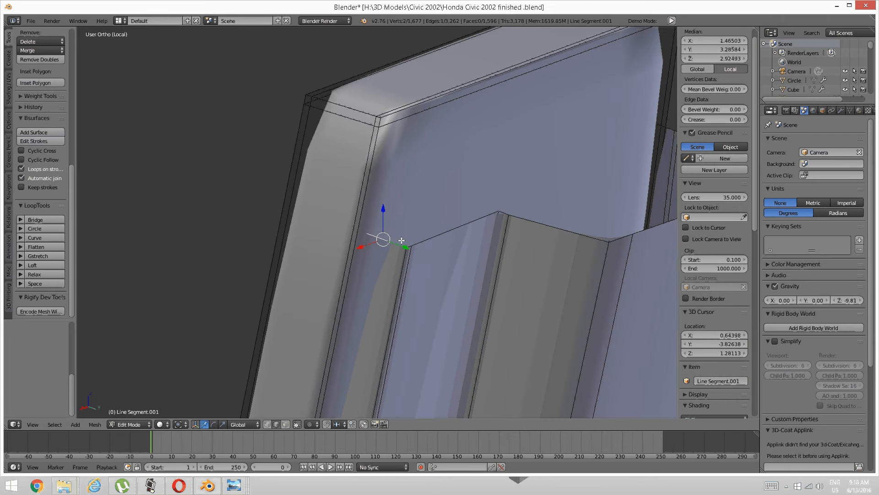
scroll(402, 241, up, 2)
shift+right_click(422, 256)
shift+right_click(549, 213)
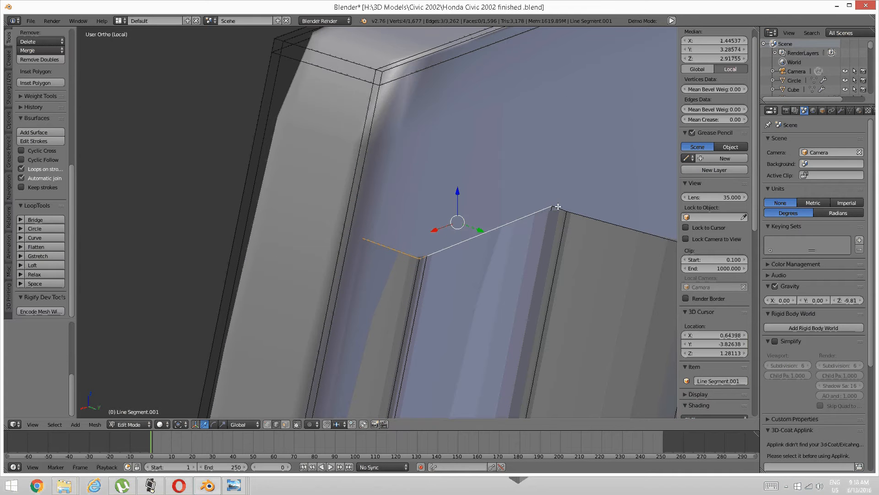
shift+right_click(558, 208)
shift+right_click(609, 218)
scroll(609, 215, down, 3)
middle_drag(609, 213, 456, 229)
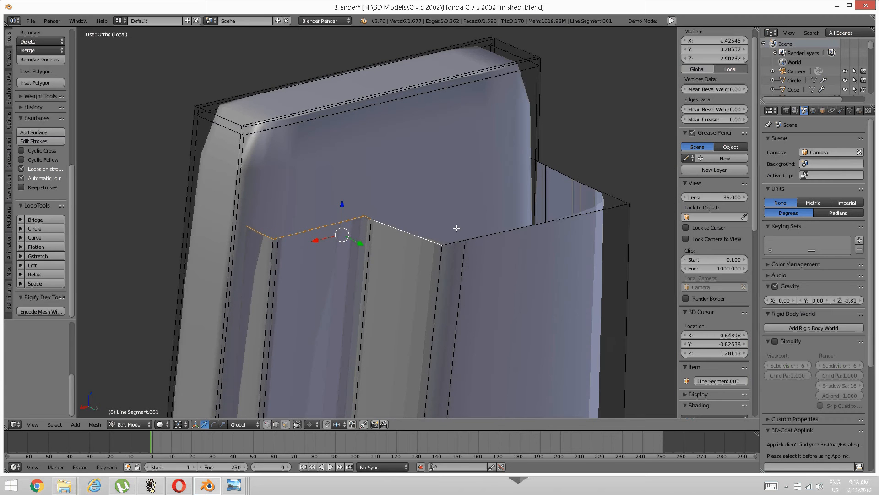
shift+right_click(453, 243)
shift+right_click(571, 215)
Step: From the back view, extrude the selected end edges upward along global Z by about 0.076, almost to the pillar's tip
middle_drag(569, 212, 399, 235)
scroll(520, 208, up, 3)
scroll(385, 204, down, 4)
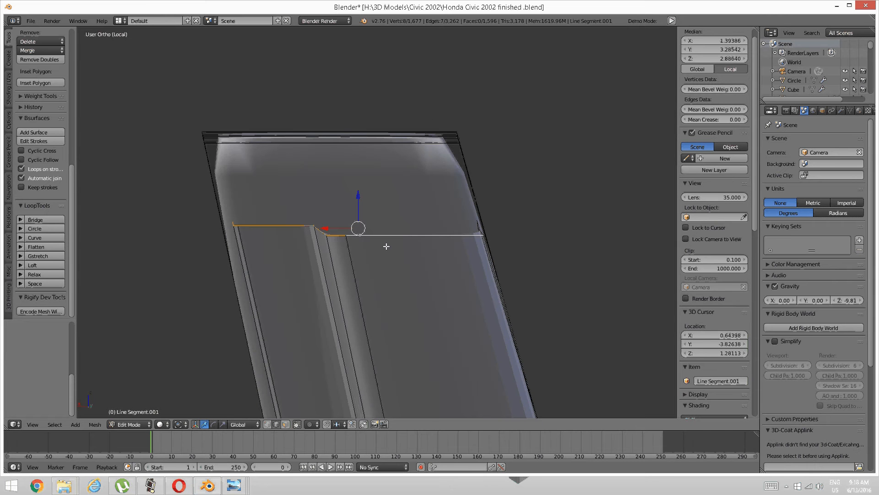
key(KP_3)
key(KP_1)
key(KP_3)
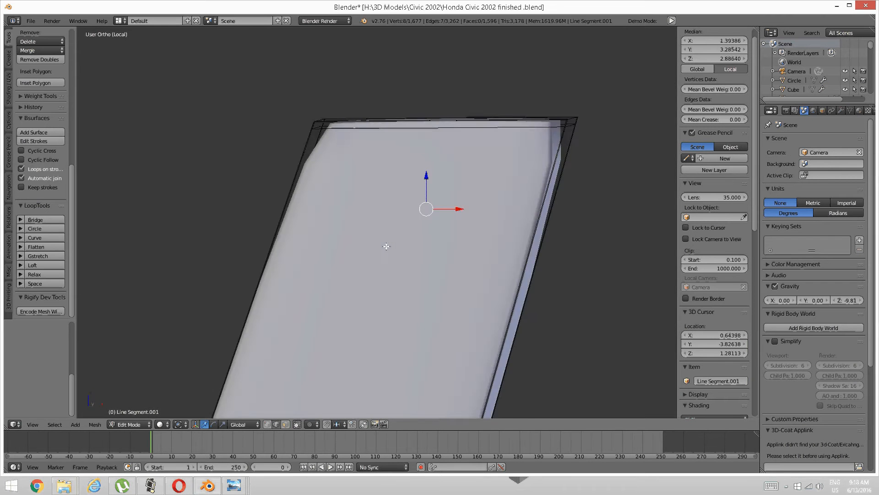
key(ctrl+KP_1)
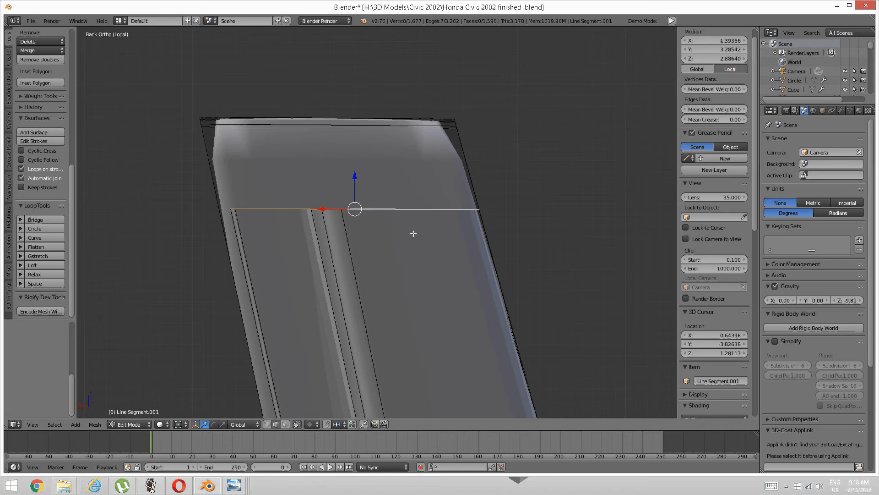
key(e)
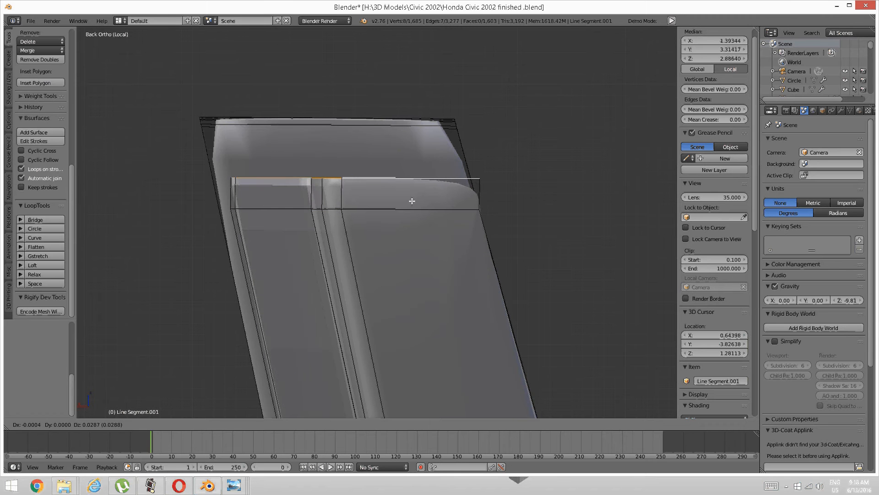
key(z)
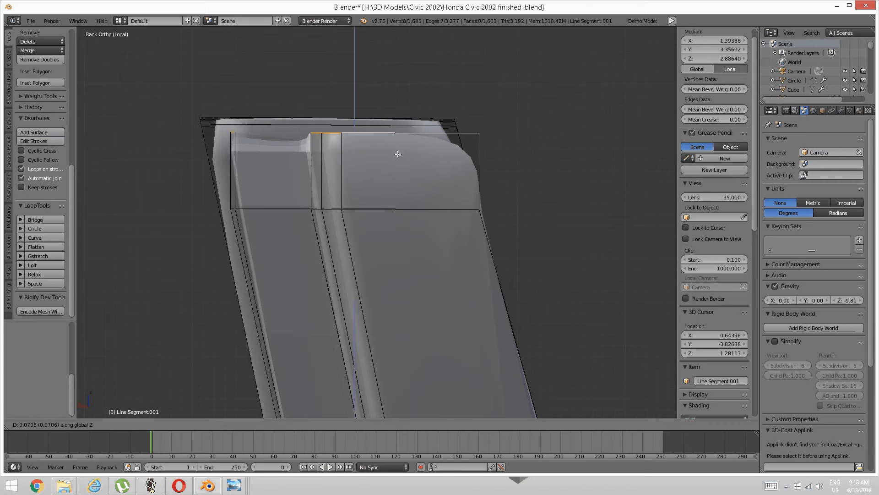
click(397, 150)
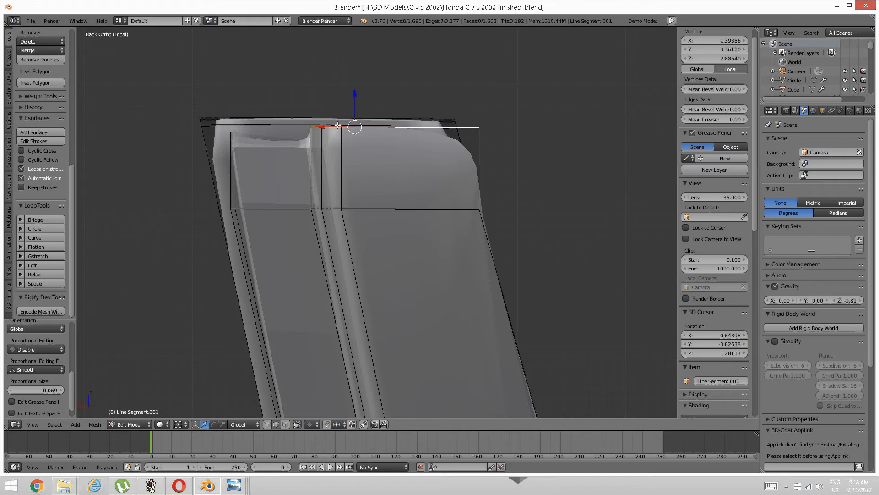
Step: Move the extruded end edges along global X and then global Y so the extension follows the pillar's slant
key(g)
key(x)
click(321, 128)
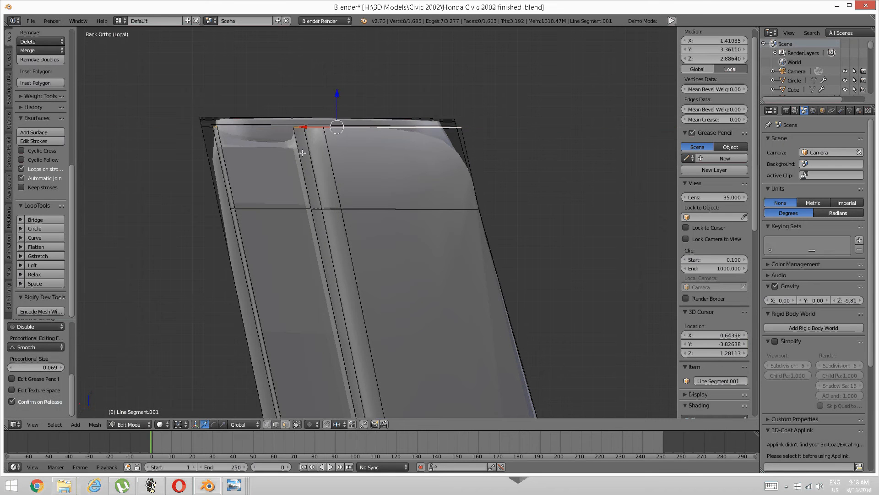
scroll(309, 166, down, 2)
middle_drag(309, 165, 320, 197)
scroll(428, 208, up, 3)
scroll(336, 190, up, 4)
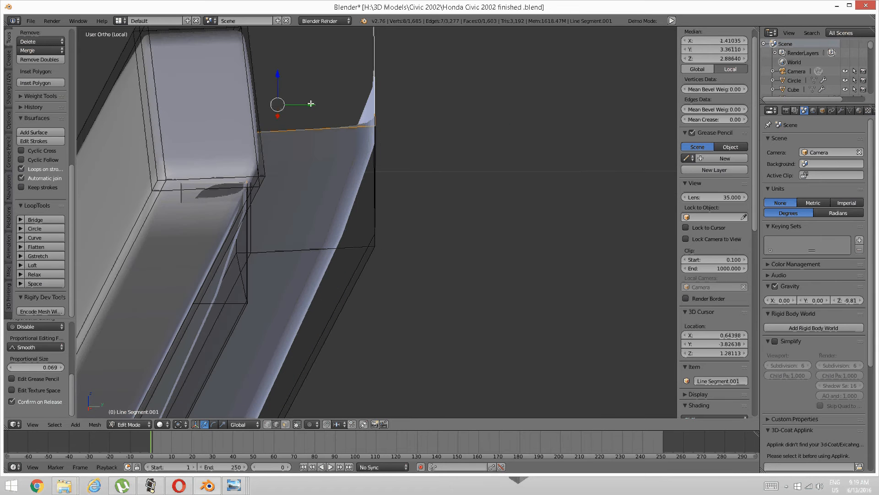
key(g)
key(y)
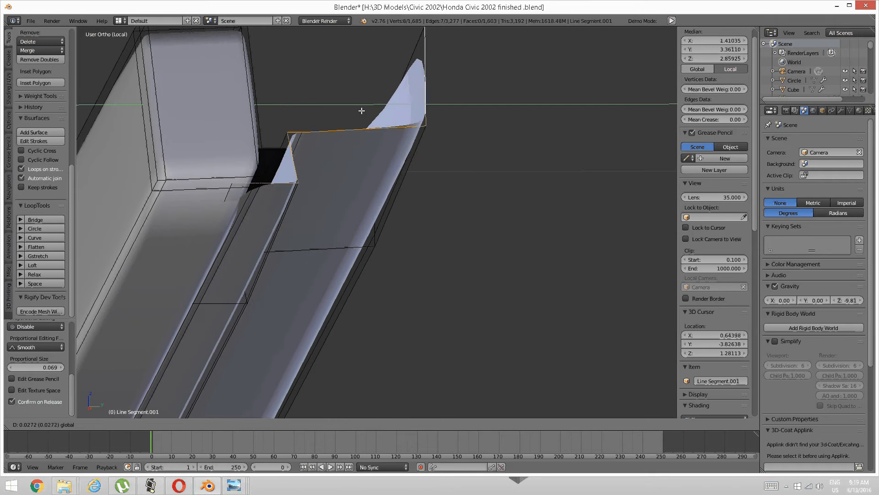
click(365, 110)
Step: Shift the short end edges at the groove side of the strip's extension along X, away from the pillar's corner, and deselect them
scroll(399, 150, down, 4)
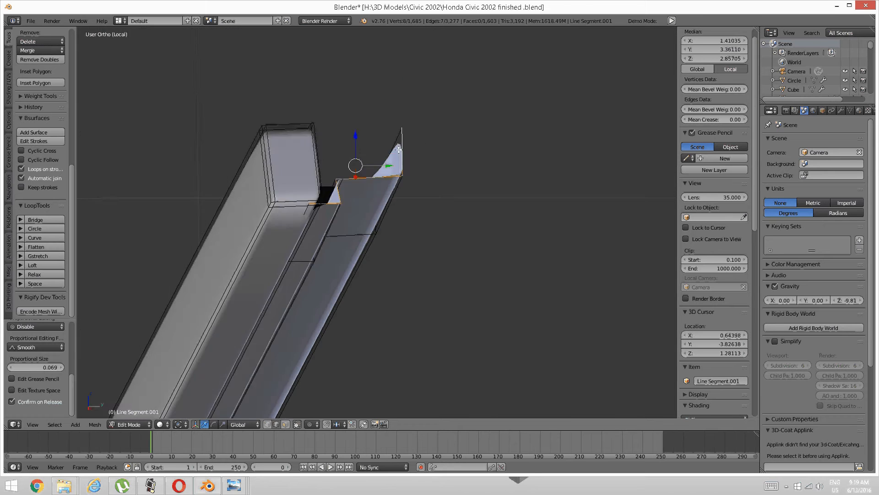
middle_drag(399, 149, 323, 152)
scroll(274, 158, up, 2)
shift+middle_drag(253, 163, 316, 197)
scroll(306, 199, up, 2)
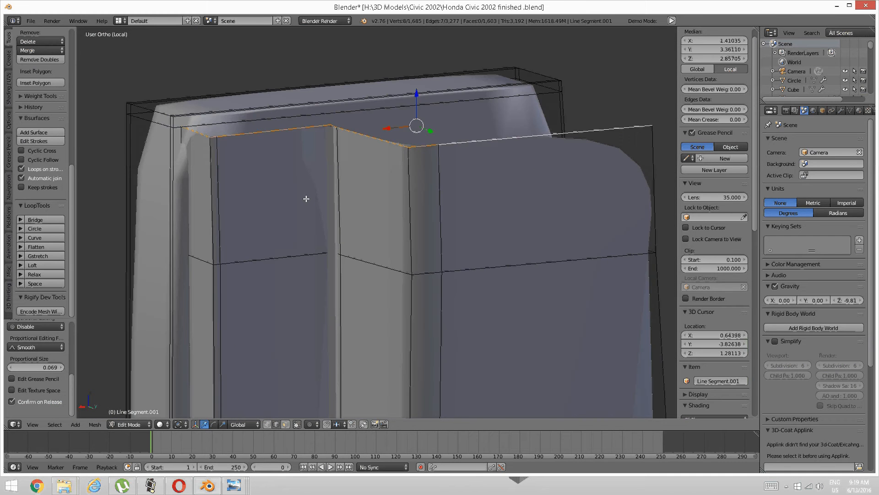
key(a)
key(ctrl+Tab)
click(183, 150)
right_click(201, 132)
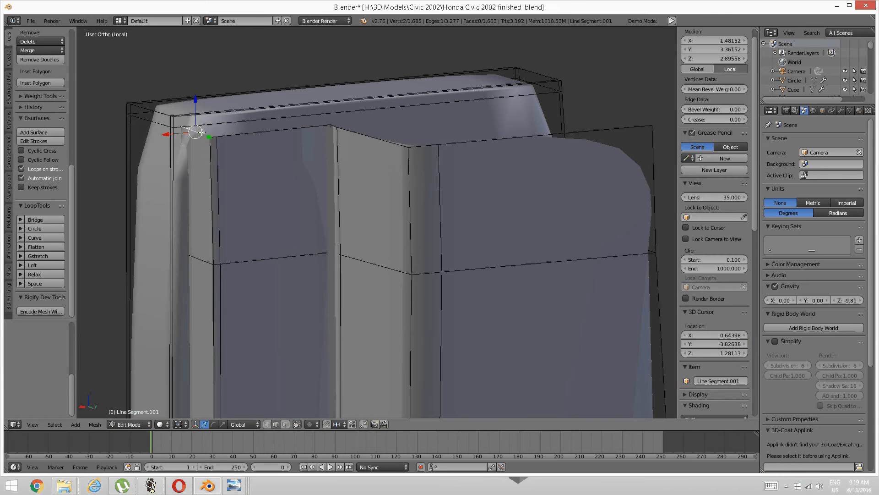
drag(166, 134, 195, 133)
key(ctrl+z)
shift+right_click(213, 138)
key(a)
Step: Add a lengthwise loop cut to the pillar and slide it close to the side edge behind the strip's wide face
scroll(304, 139, down, 3)
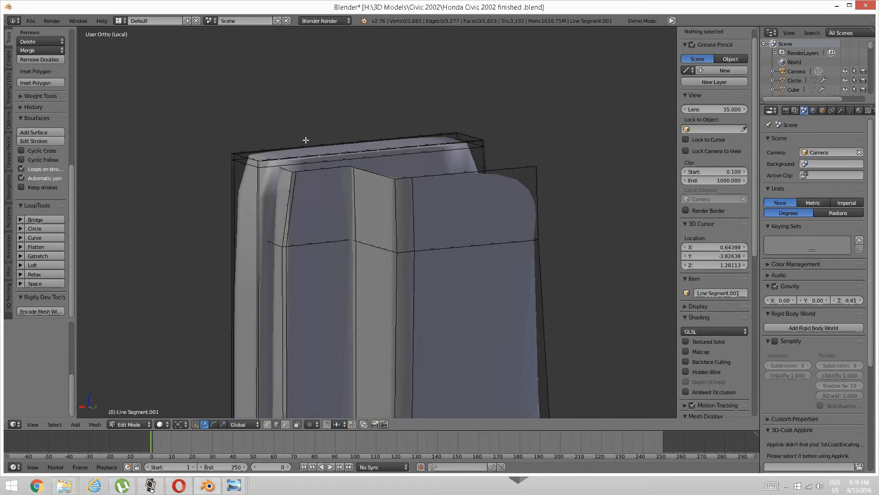
middle_drag(305, 139, 417, 201)
key(ctrl+r)
click(452, 166)
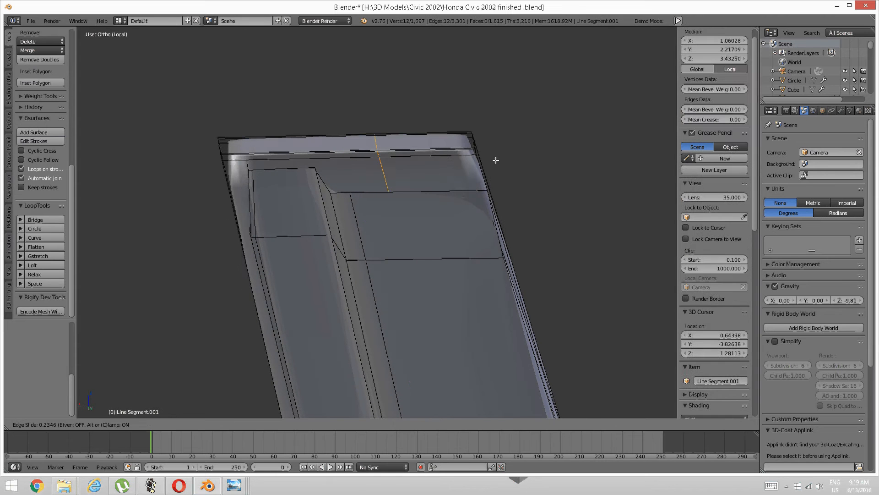
click(561, 154)
key(a)
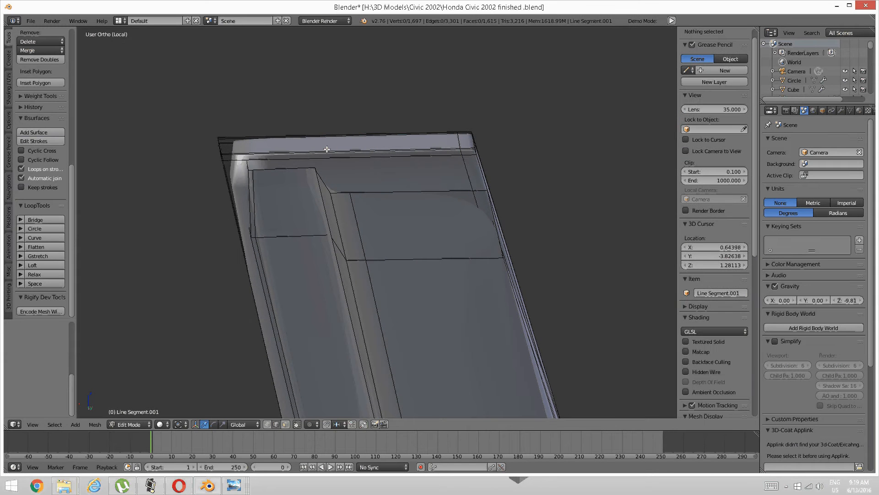
Step: Add a second lengthwise loop cut to the pillar, slide it to about -0.79 near the groove-side edge, and deselect it
key(ctrl+r)
click(226, 151)
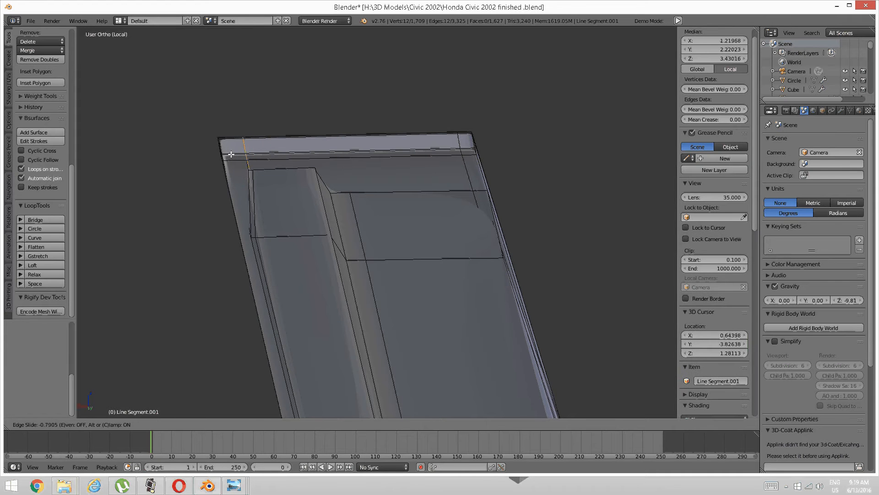
click(229, 155)
key(a)
Step: In edge select mode, move the two short end edges at the extension's groove side along X by about 0.012 towards the pillar's edge
middle_drag(255, 167, 324, 202)
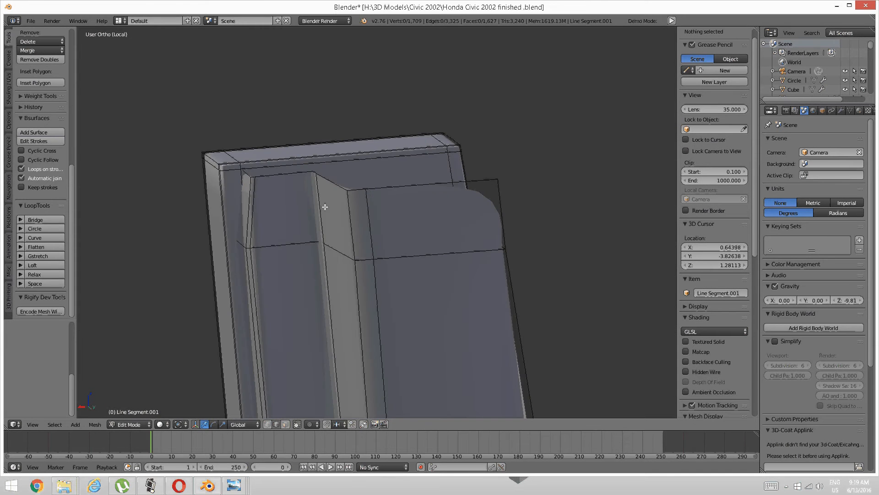
scroll(311, 203, up, 3)
shift+middle_drag(255, 212, 343, 232)
key(ctrl+Tab)
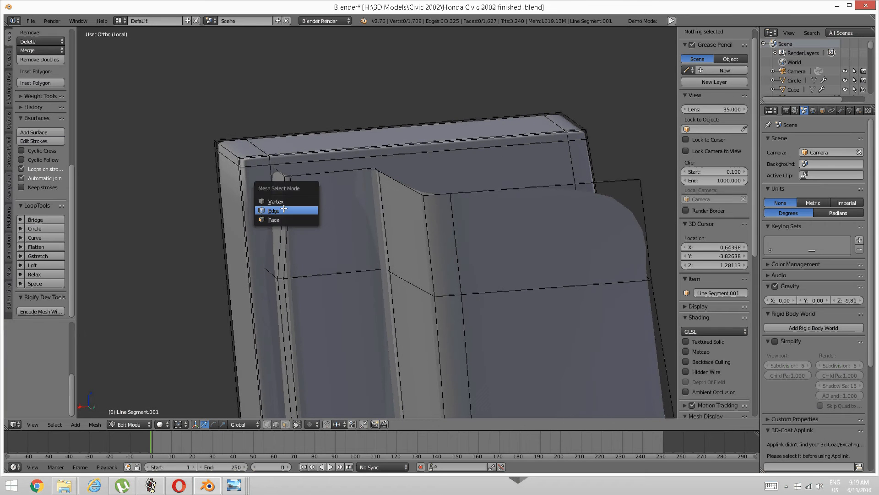
click(284, 218)
right_click(278, 173)
shift+right_click(272, 175)
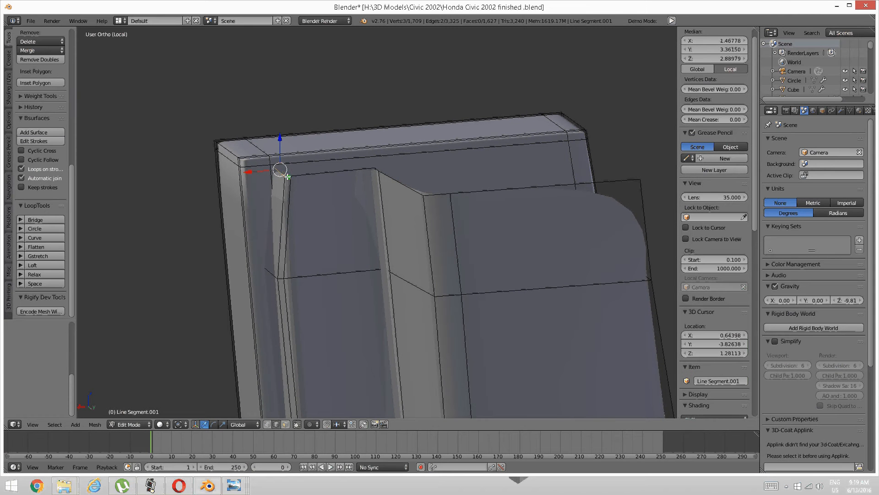
key(g)
key(x)
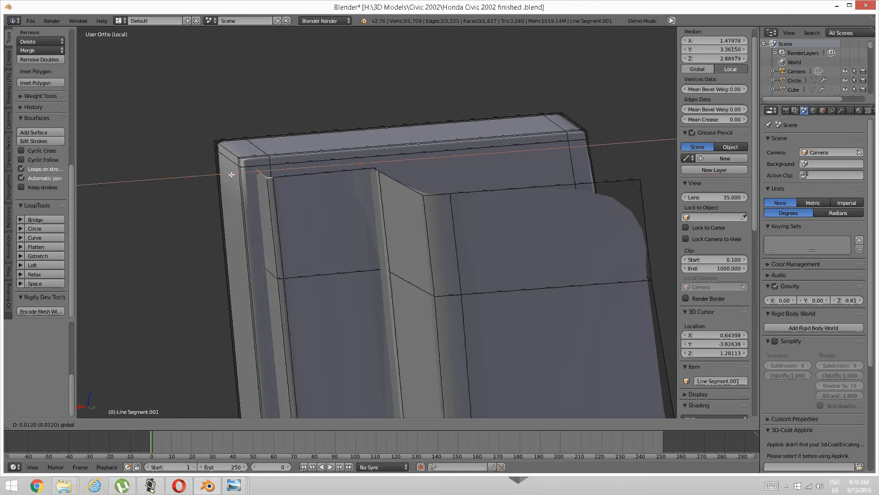
click(232, 174)
key(a)
middle_drag(304, 176, 324, 239)
key(ctrl+Tab)
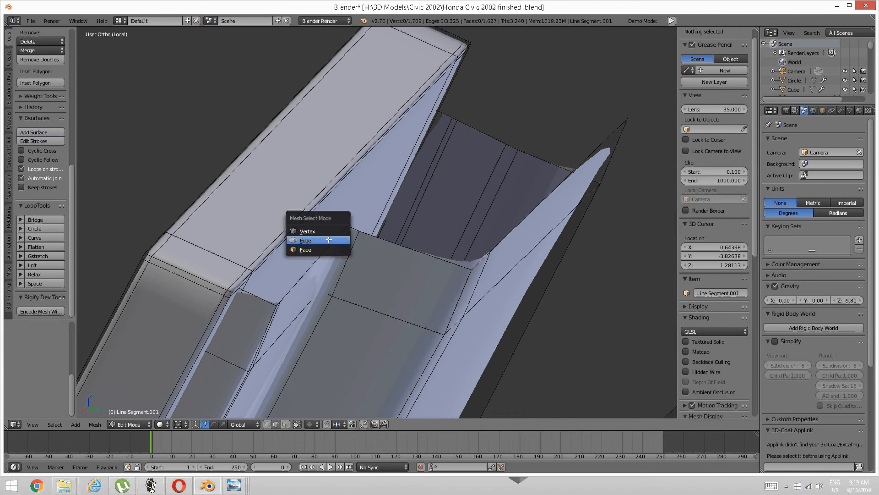
click(324, 238)
right_click(292, 291)
middle_drag(293, 290, 288, 256)
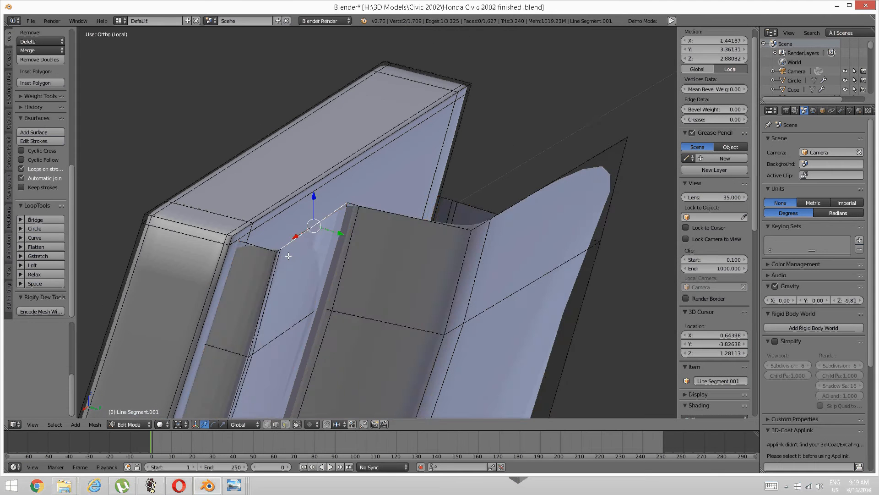
key(ctrl+l)
key(ctrl+i)
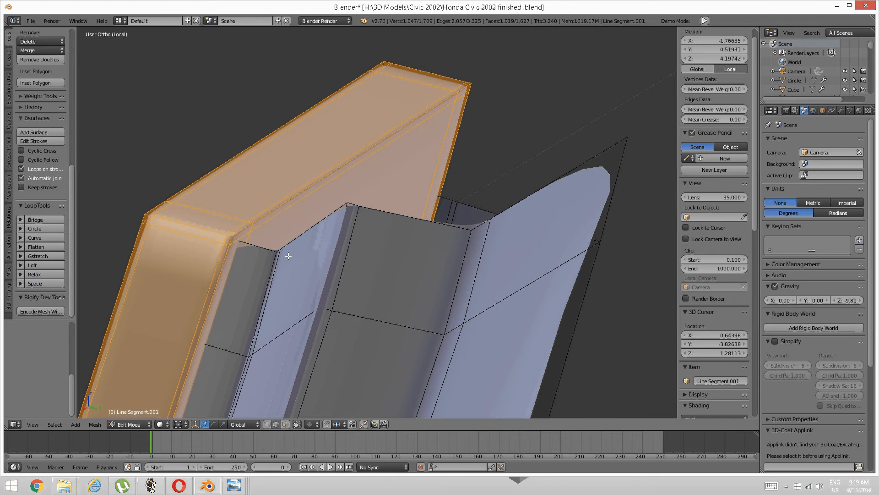
key(a)
Step: Isolate the folded strip by selecting its linked mesh, inverting the selection, and hiding all other geometry
right_click(347, 256)
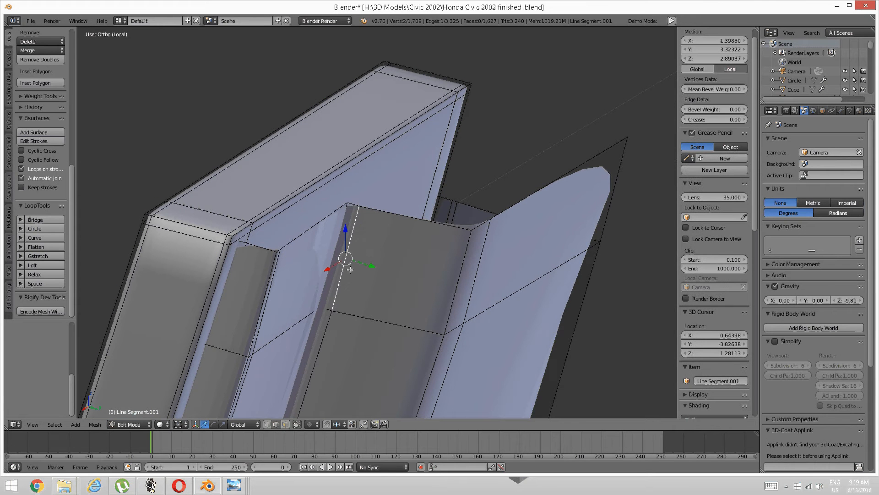
key(ctrl+l)
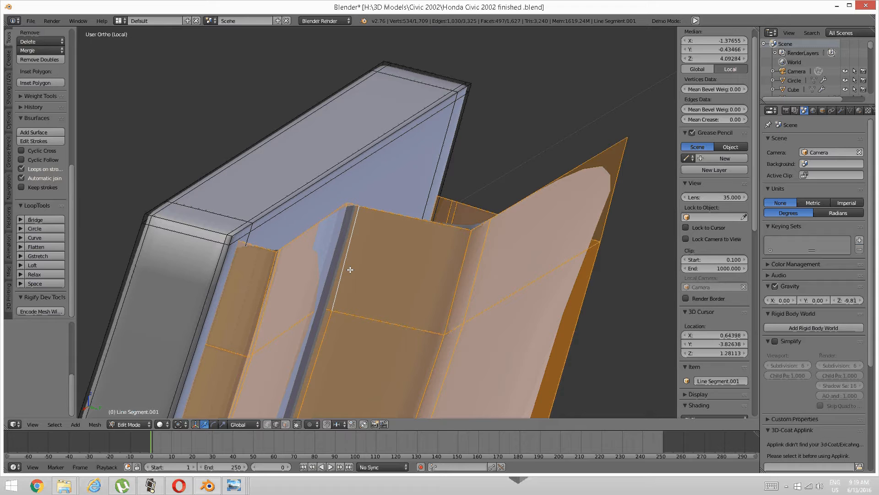
key(ctrl+i)
key(h)
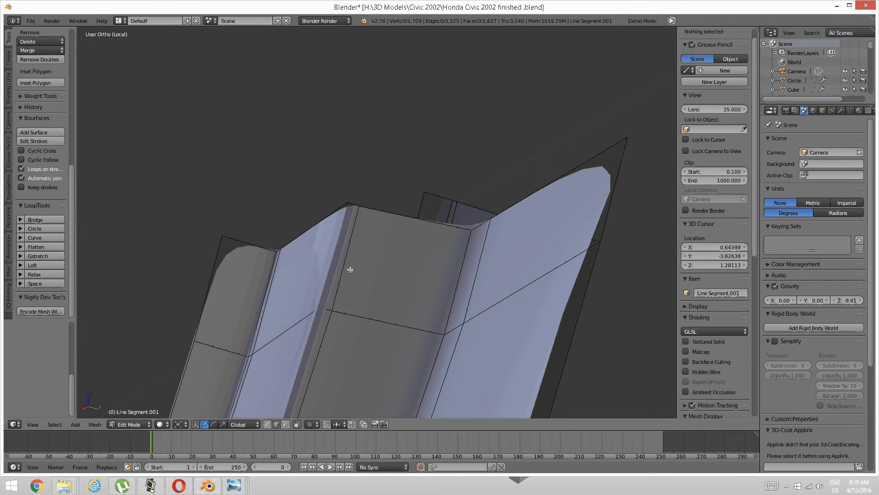
Step: Extrude the groove wall's two upper end edges along Y towards the narrow side face's outer corner, and deselect them
middle_drag(351, 240, 261, 330)
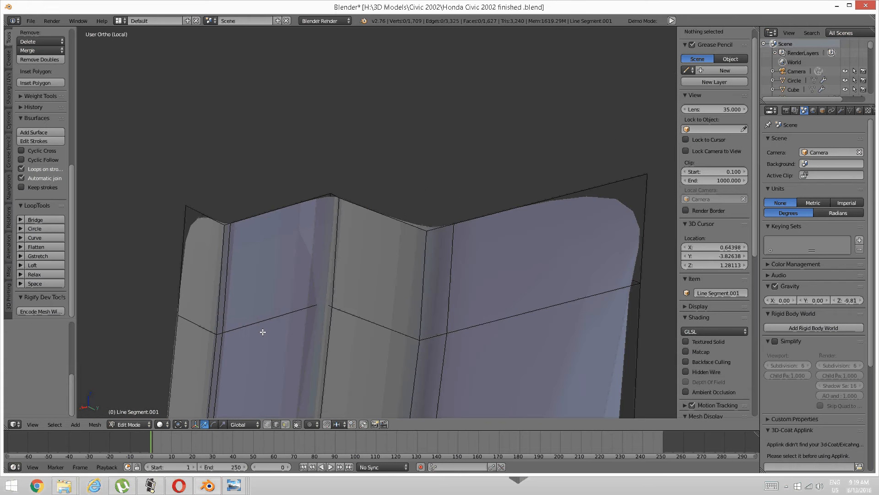
right_click(245, 221)
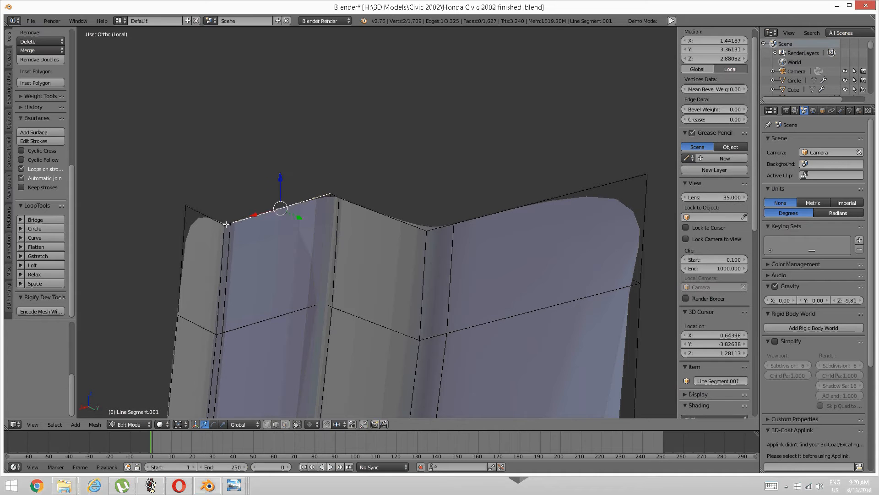
shift+right_click(226, 225)
shift+right_click(209, 217)
middle_drag(208, 216, 238, 248)
shift+right_click(238, 249)
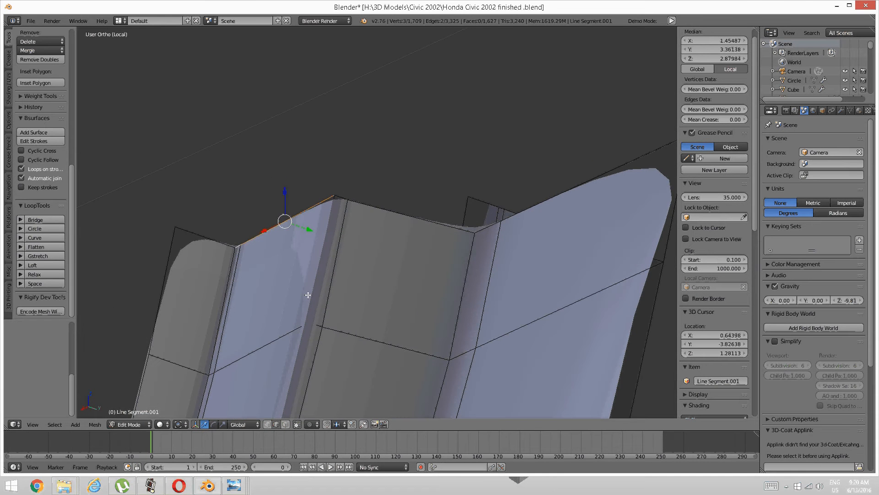
key(e)
key(x)
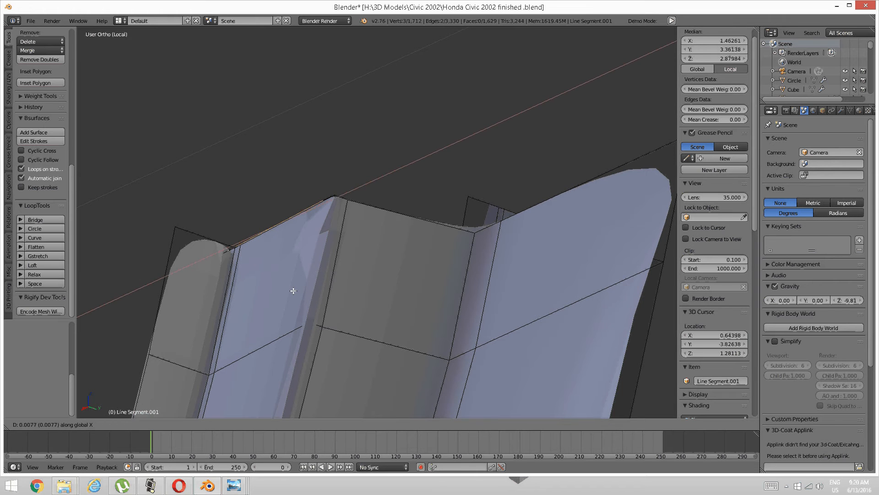
key(y)
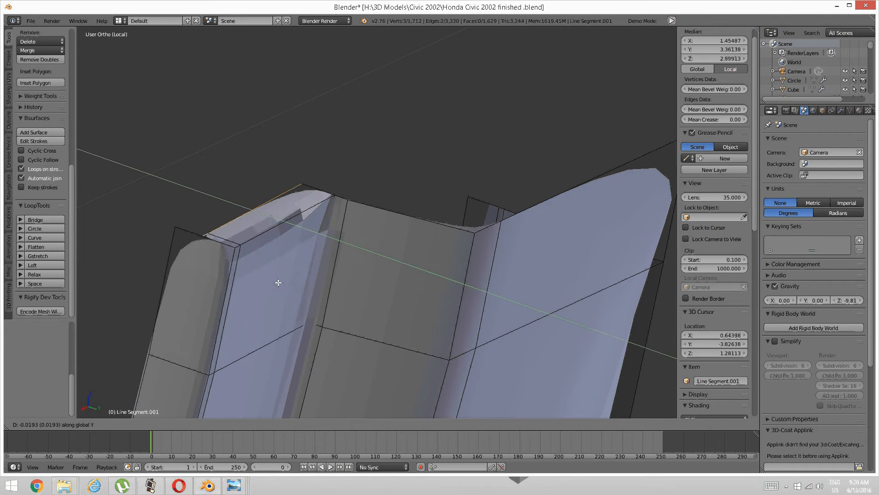
click(254, 274)
key(a)
Step: In vertex select mode, move the extruded outer edge about 0.002 along Y to meet the narrow side face's corner, and deselect it
key(ctrl+Tab)
click(187, 233)
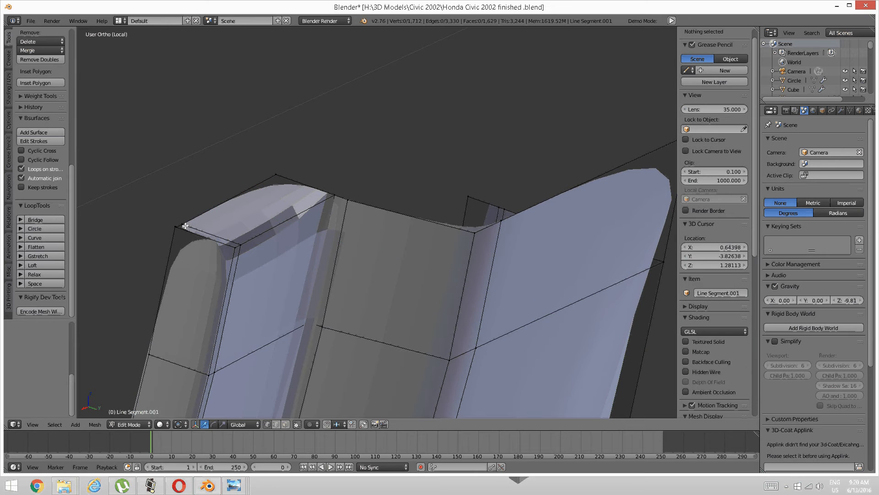
alt+right_click(188, 220)
key(g)
key(y)
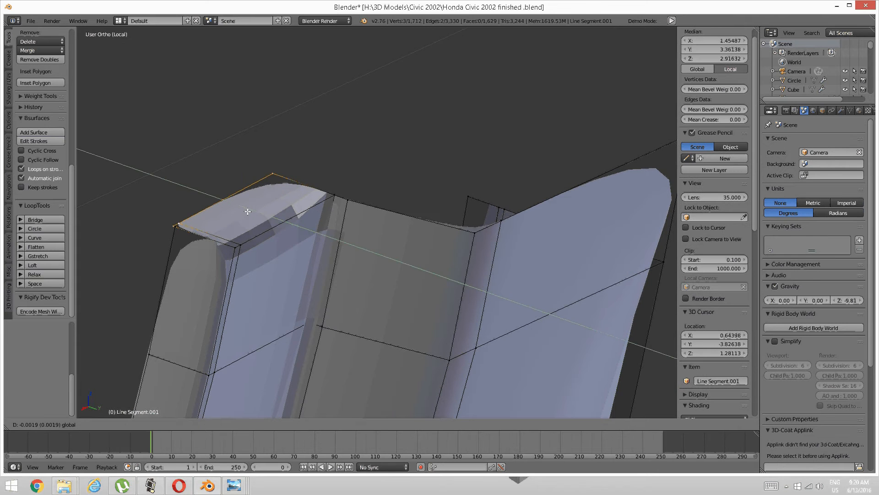
click(250, 211)
key(a)
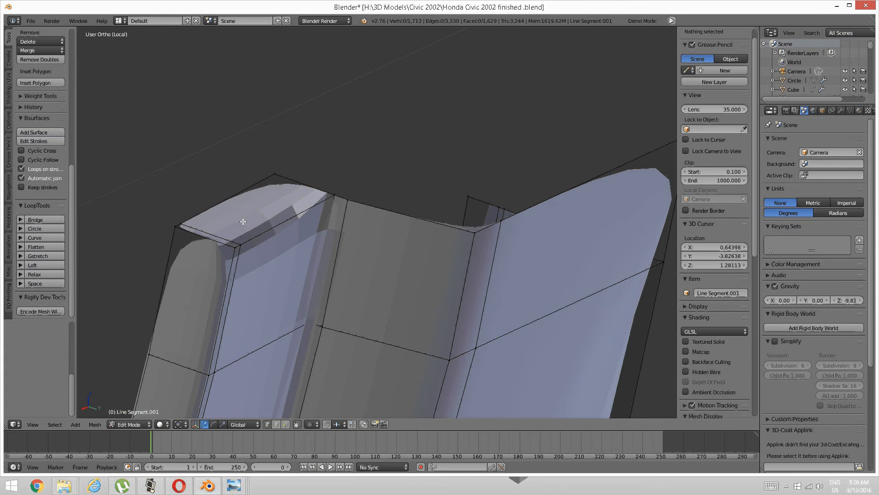
Step: In wireframe shading, merge the two overlapping vertices at the narrow side face's outer corner at their center
key(z)
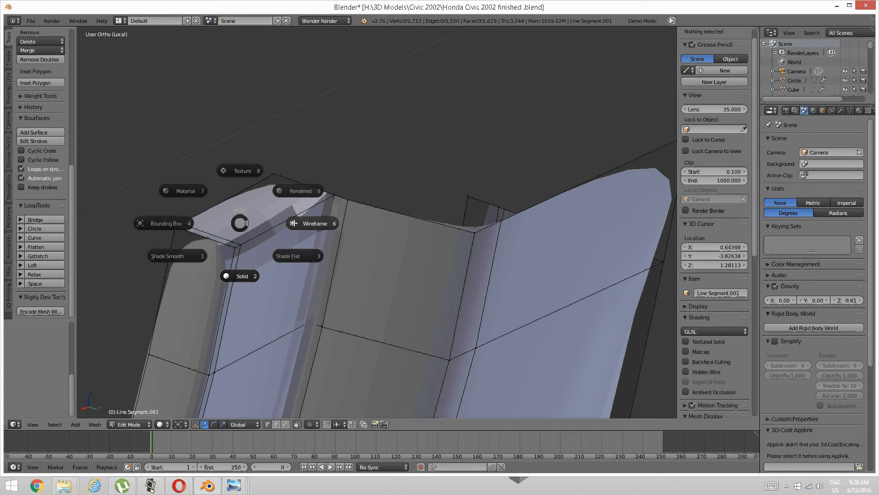
click(294, 223)
right_click(174, 227)
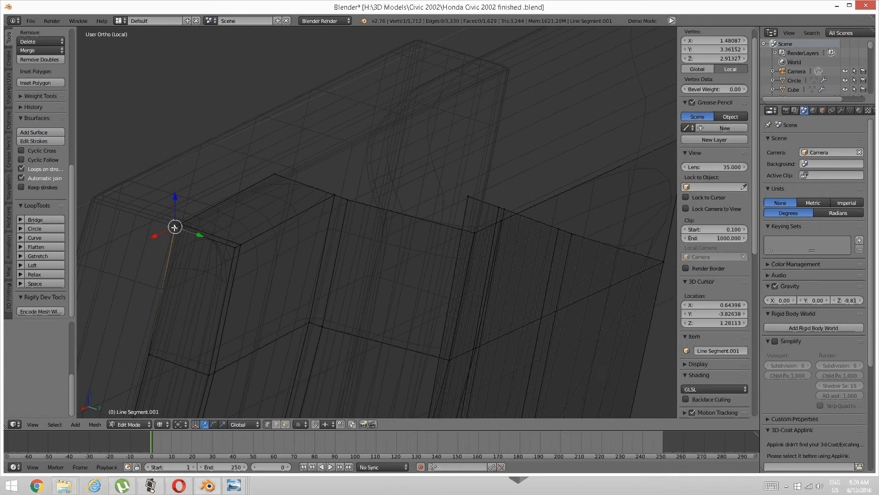
shift+right_click(174, 227)
key(alt+m)
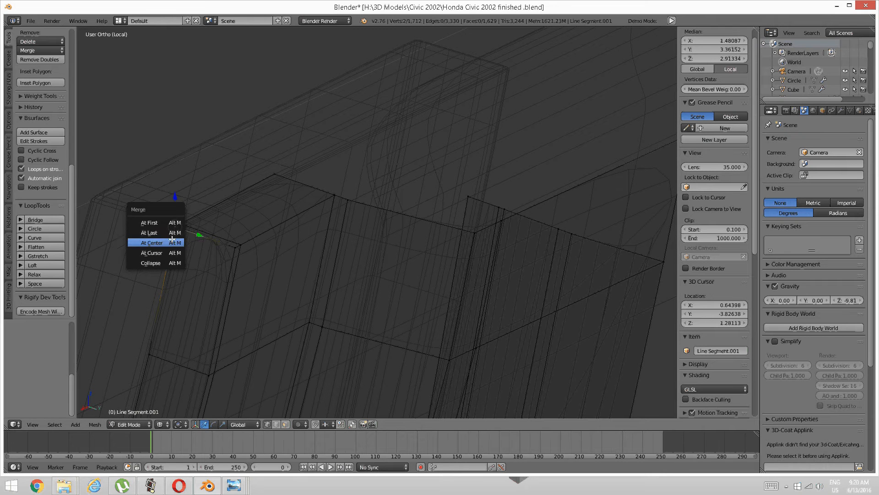
click(181, 249)
Step: Select the strip's middle-face end edges in edge select mode, including the short corner edge, and return to solid shading
key(ctrl+Tab)
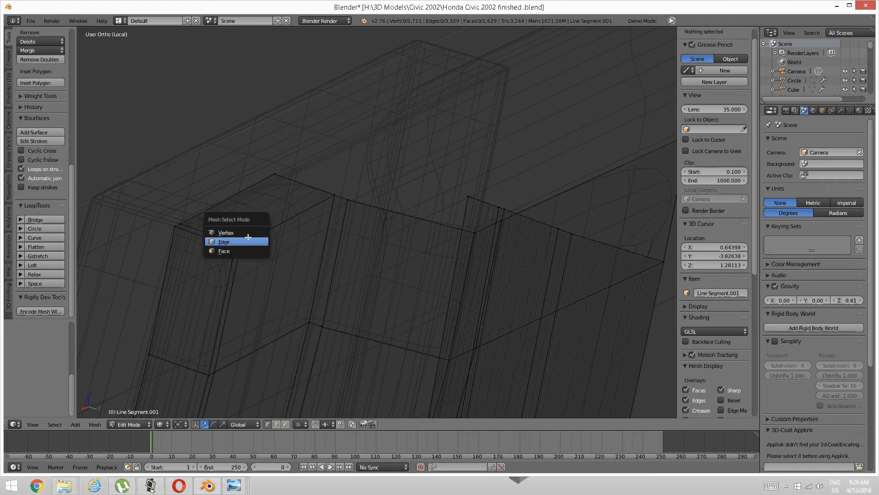
click(248, 240)
shift+middle_drag(248, 240, 239, 242)
shift+middle_drag(405, 236, 341, 257)
key(ctrl+Tab)
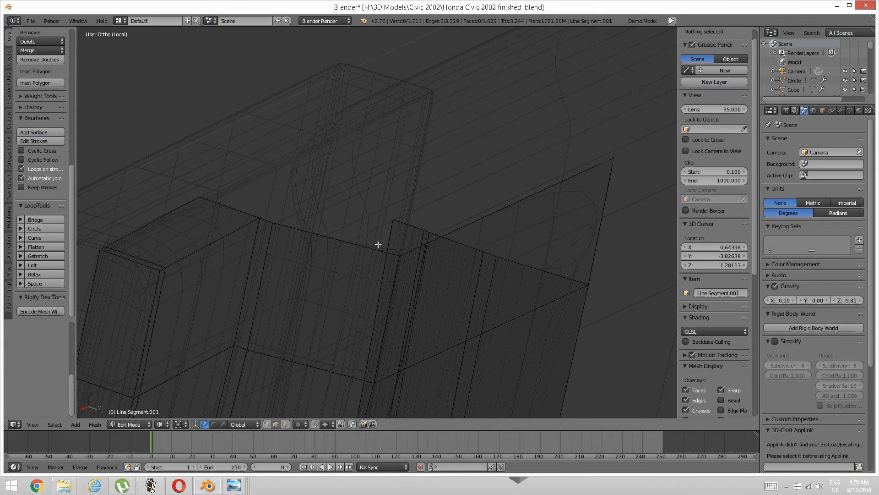
right_click(290, 232)
shift+right_click(269, 220)
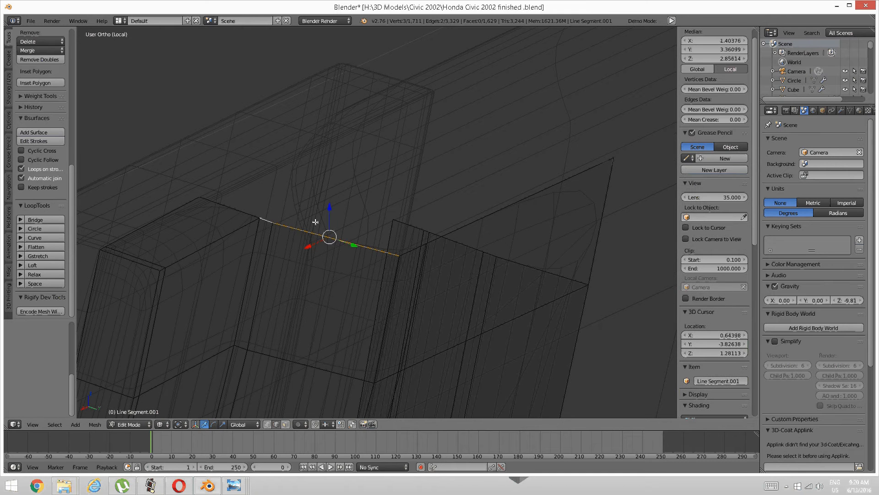
key(z)
click(389, 272)
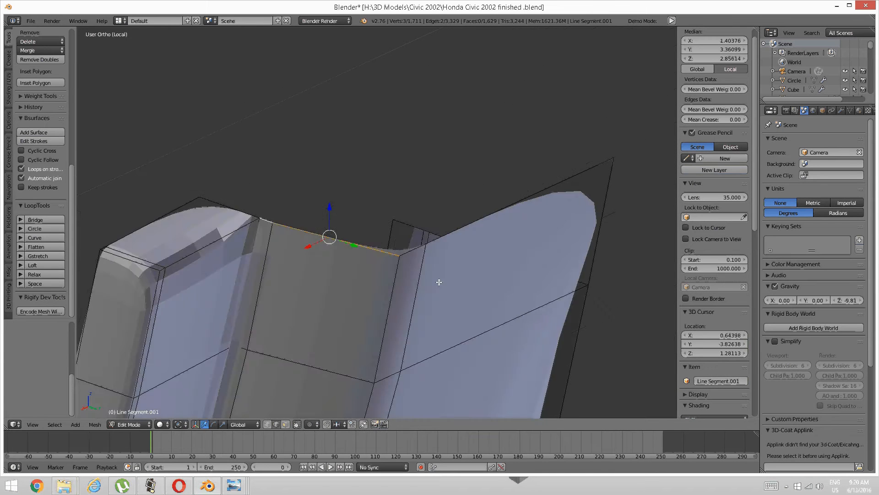
middle_drag(388, 272, 301, 281)
middle_drag(386, 358, 490, 325)
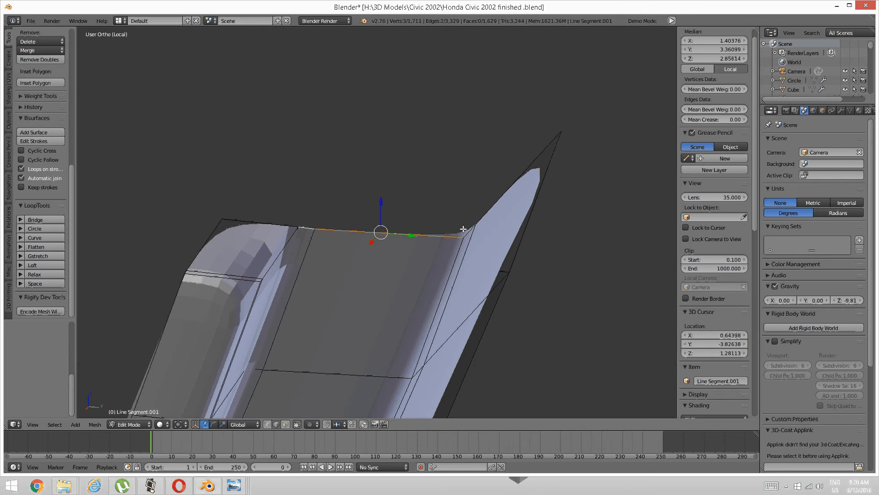
mouse_move(463, 229)
middle_down()
mouse_move(443, 227)
mouse_move(473, 225)
middle_up()
shift+right_click(441, 230)
shift+right_click(465, 209)
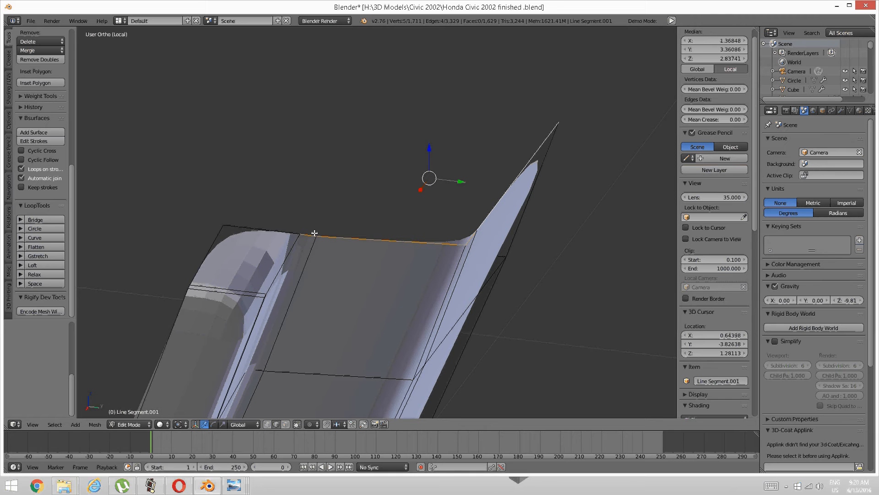
key(ctrl+z)
key(ctrl+z)
key(ctrl+z)
key(ctrl+z)
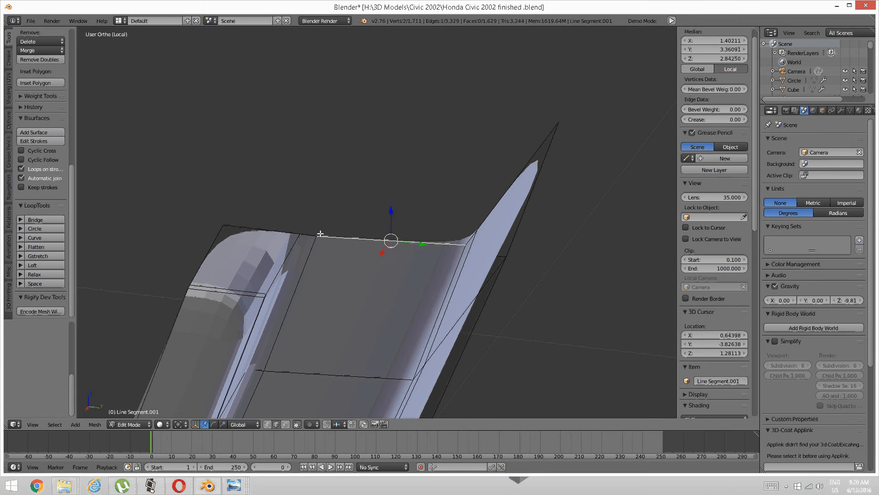
Step: Extrude the wide face's long and short end edges by about 0.076 along negative Y, across the middle face's end
right_click(466, 237)
shift+right_click(480, 205)
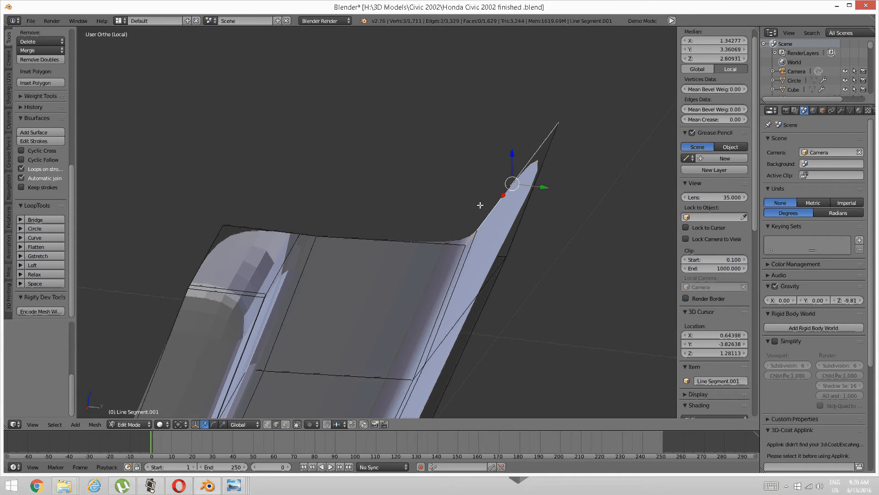
key(e)
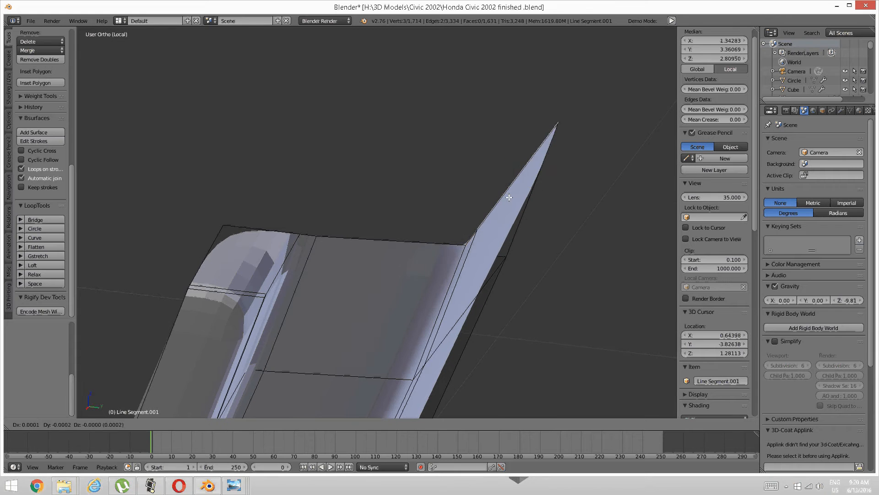
key(y)
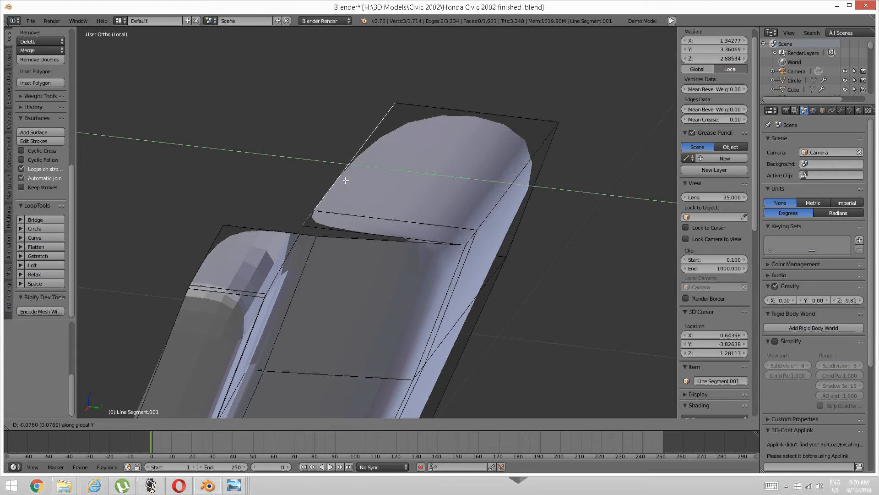
click(341, 181)
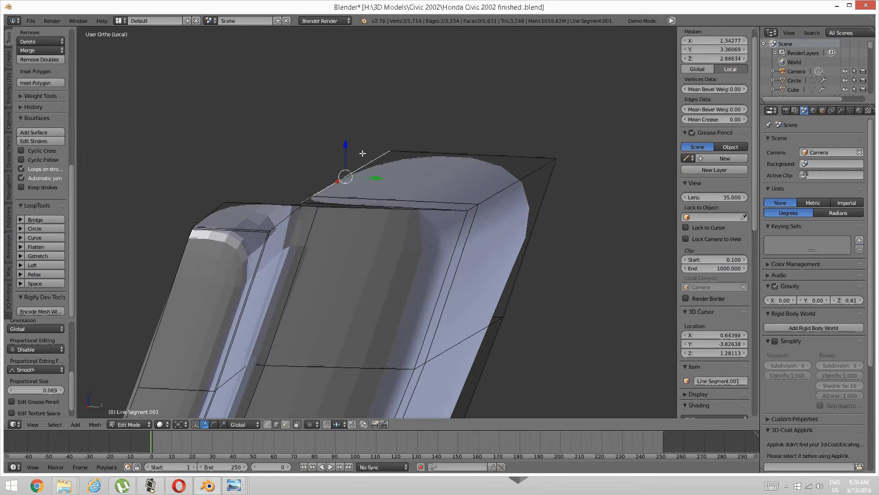
Step: Lower the extruded edges slightly along Z and shift them about 0.002 back along Y, closer to the groove corner
drag(345, 143, 345, 149)
middle_drag(346, 167, 341, 248)
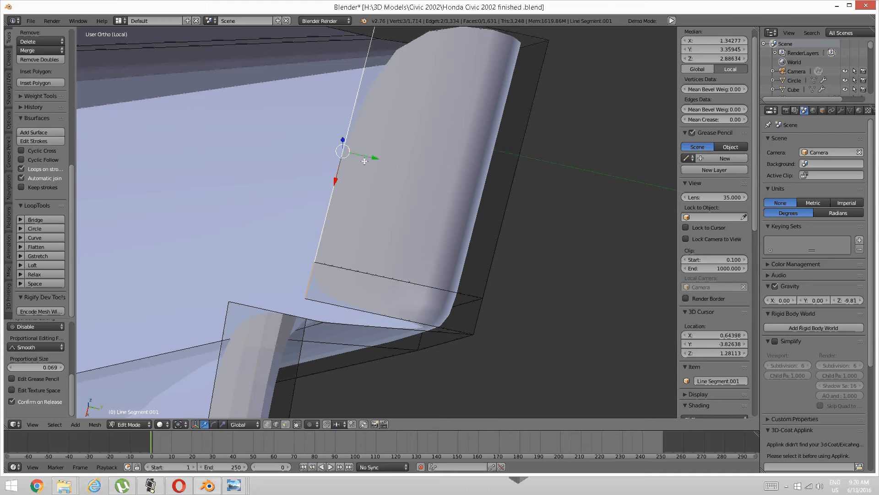
drag(364, 161, 379, 159)
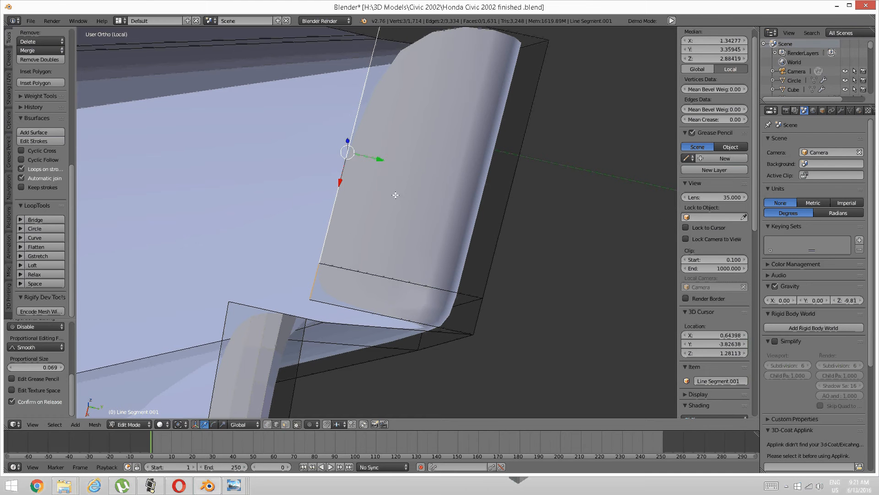
Step: Extrude the same edges again by about 0.0355 along negative Y towards the narrow side face, and deselect them
key(e)
key(y)
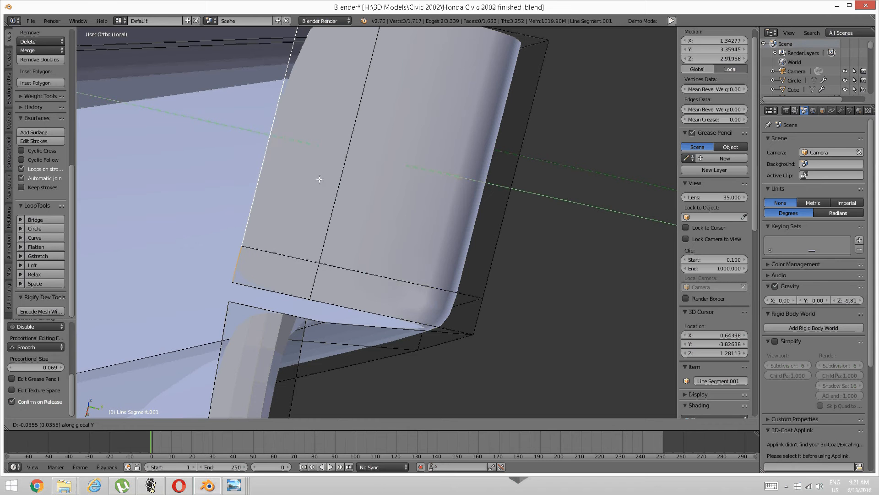
click(344, 207)
key(a)
Step: In vertex select mode, merge the end cap's middle lower vertex with the groove corner vertex, using At Last
mouse_move(344, 207)
middle_down()
mouse_move(356, 222)
mouse_move(346, 210)
middle_up()
key(ctrl+Tab)
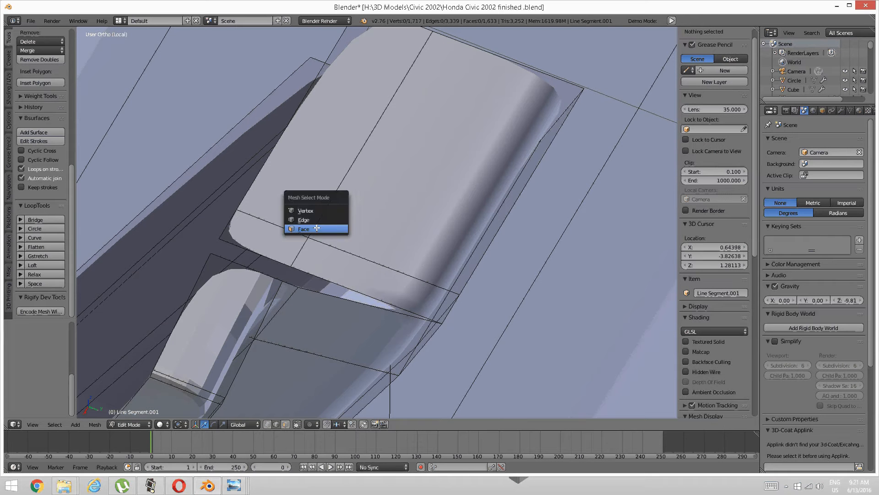
click(310, 211)
right_click(291, 266)
shift+right_click(285, 280)
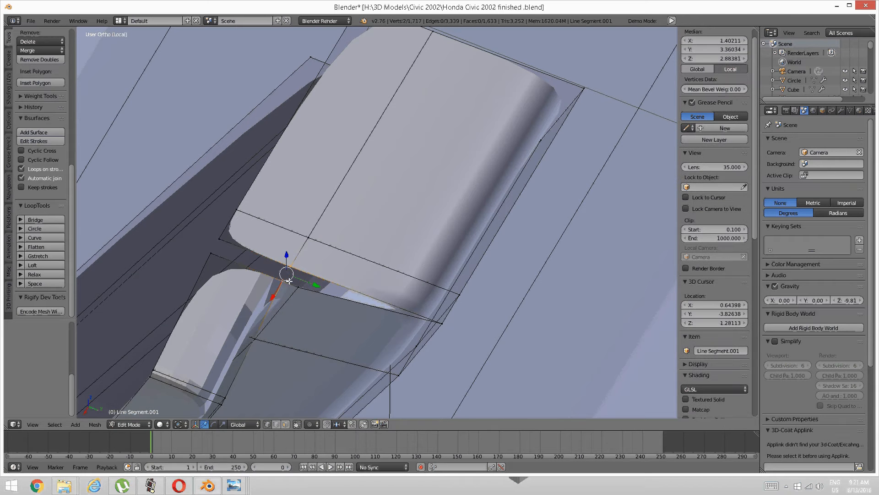
key(alt+m)
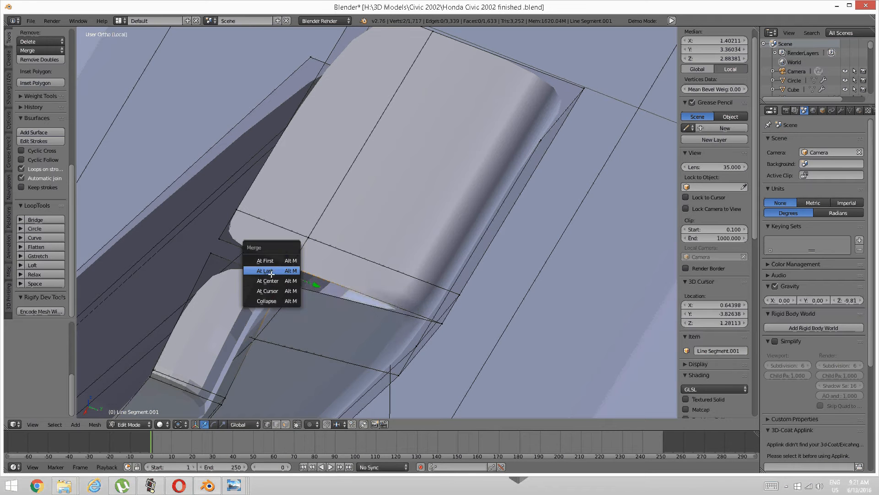
click(271, 274)
Step: Merge the end cap's outer lower vertex with the groove's outer corner vertex, using At Last
right_click(218, 251)
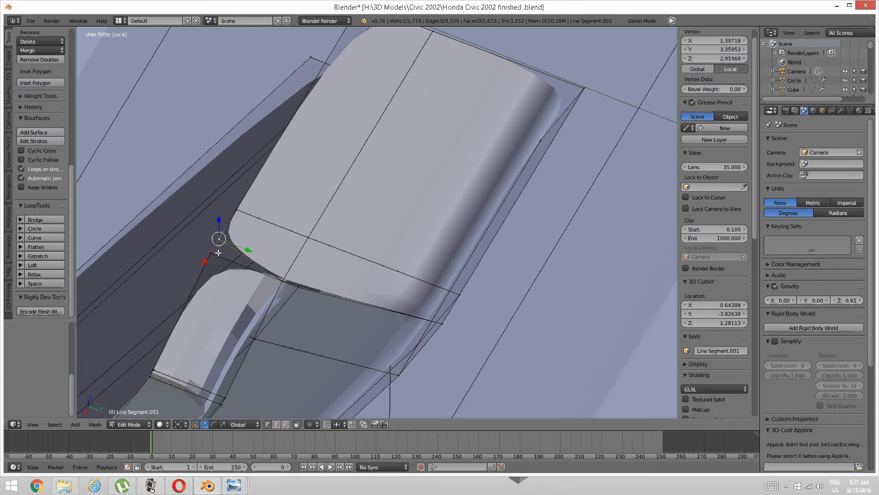
shift+right_click(211, 260)
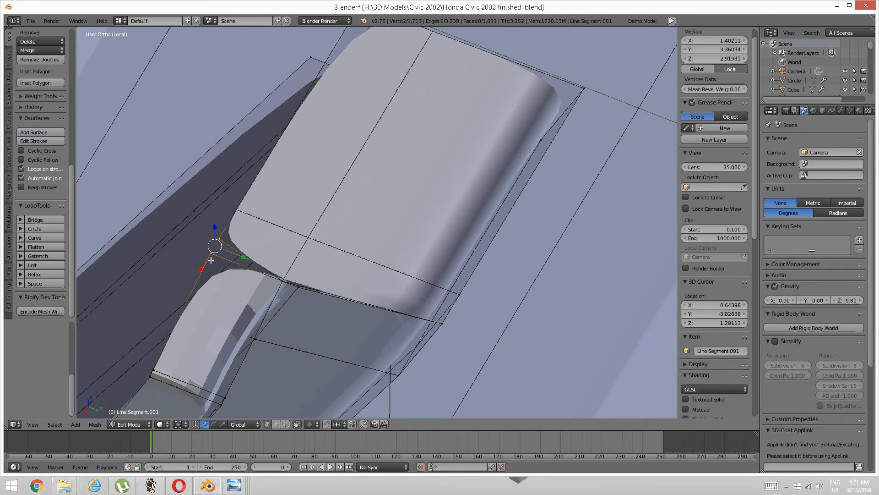
key(alt+m)
click(211, 259)
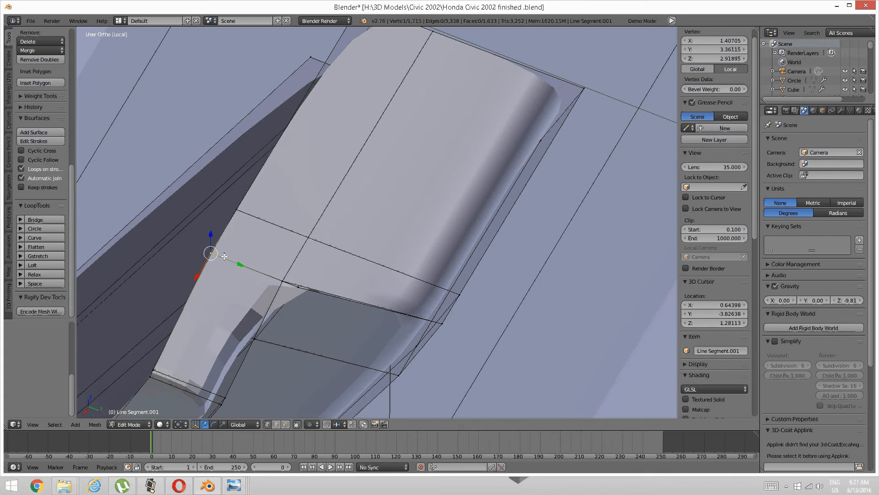
Step: Add a lengthwise loop cut across the wide face and slide it close to the groove-side edge
middle_drag(365, 232, 353, 241)
key(ctrl+r)
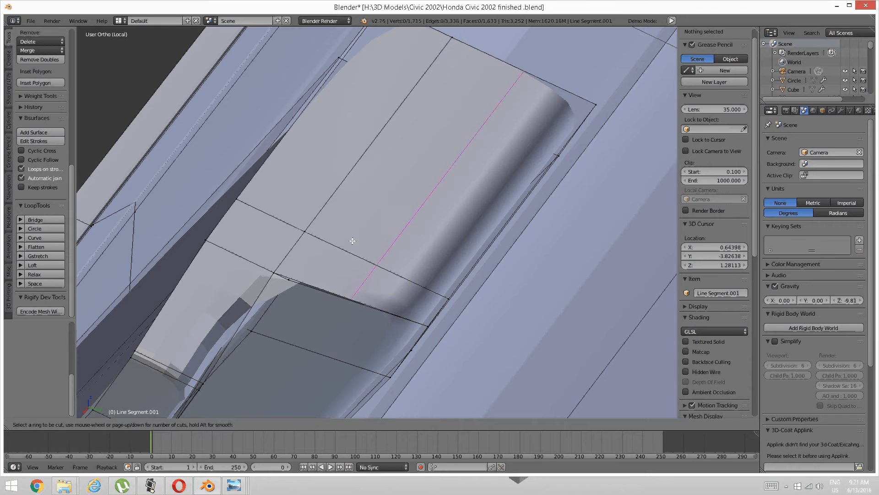
click(344, 234)
click(304, 195)
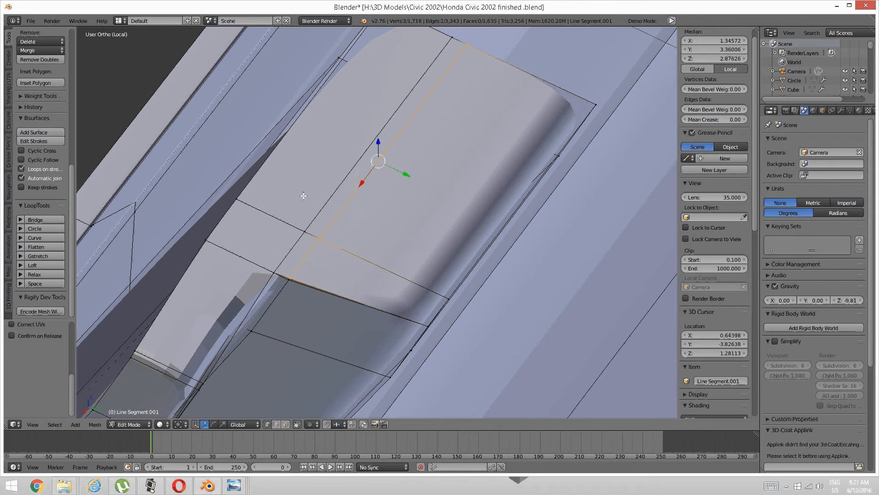
Step: Merge the two overlapping vertices at the new loop's lower end and deselect everything
click(289, 278)
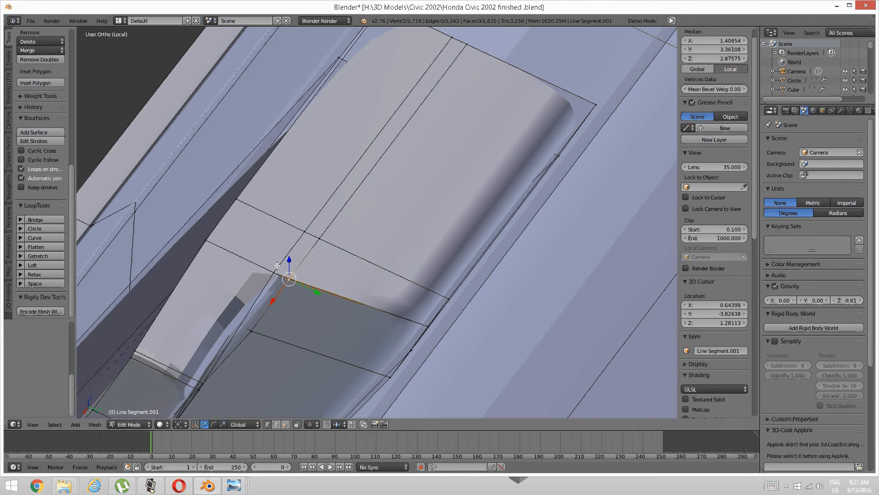
key(alt+m)
click(277, 265)
key(a)
Step: Select the three neighbouring lengthwise edge rows on the end cap's top, raise them slightly along Z, and deselect them
scroll(356, 246, down, 3)
middle_drag(355, 246, 350, 218)
scroll(304, 208, up, 2)
scroll(340, 218, down, 2)
scroll(330, 233, up, 4)
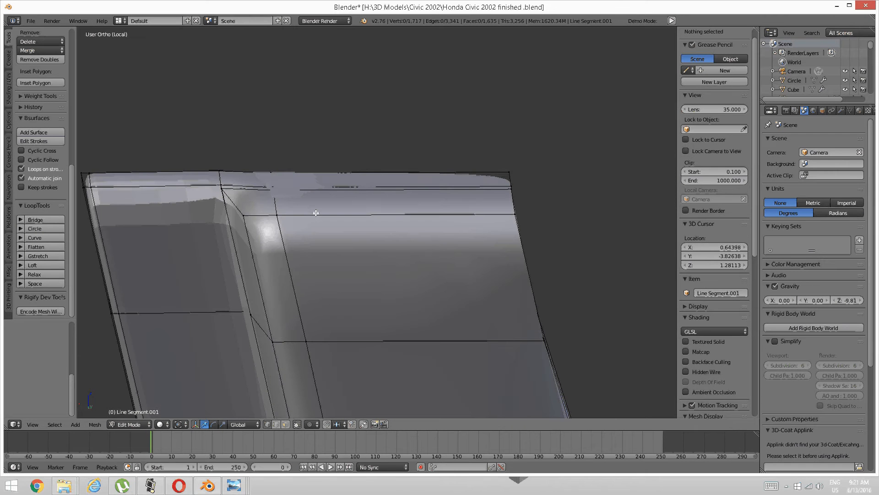
right_click(277, 190)
ctrl+right_click(503, 184)
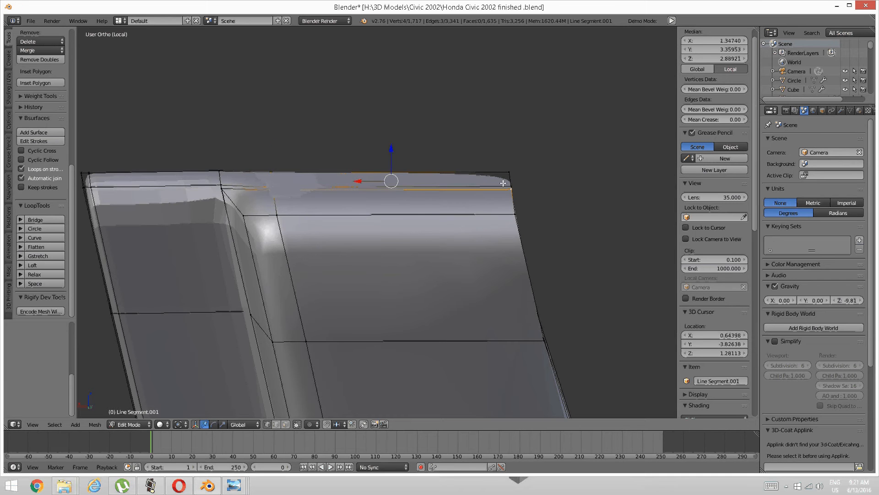
shift+right_click(506, 182)
shift+right_click(506, 174)
middle_drag(460, 187, 446, 177)
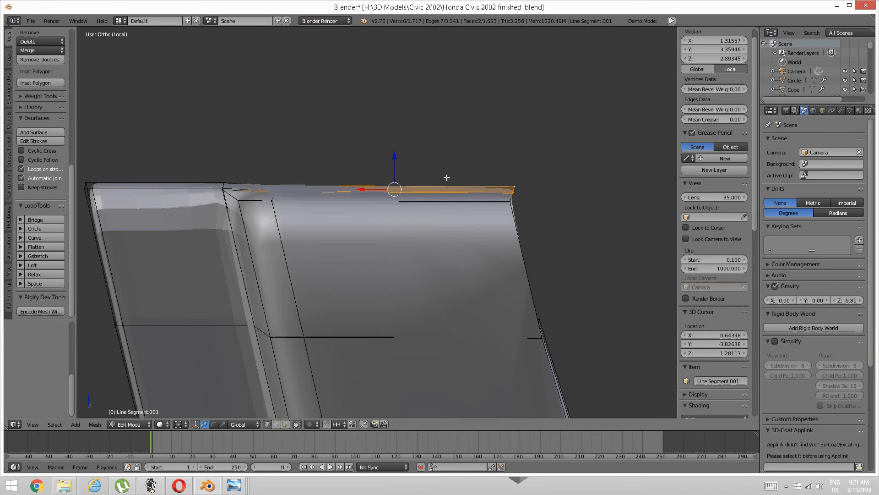
click(396, 155)
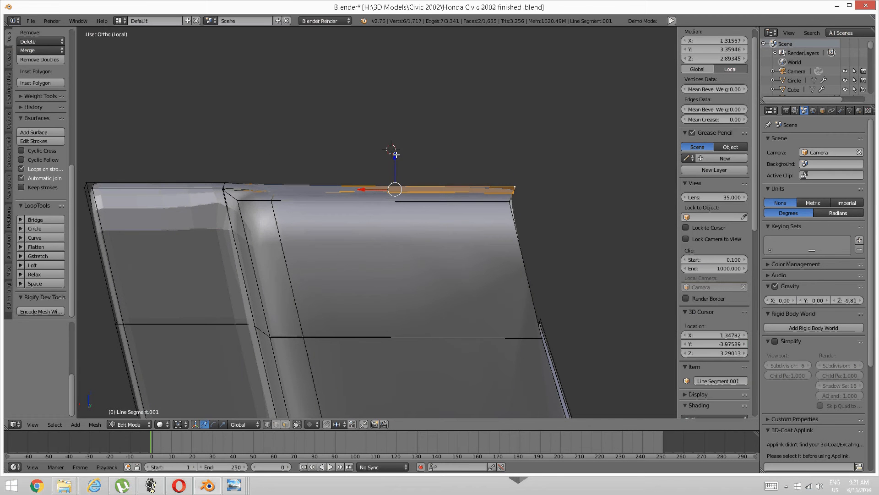
drag(397, 154, 394, 156)
key(a)
middle_drag(394, 155, 331, 242)
key(a)
key(a)
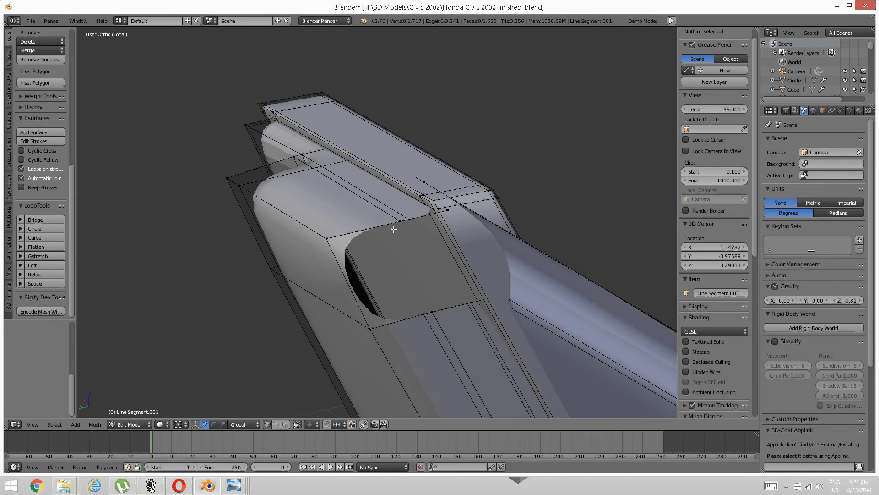
Step: In edge select mode, select the four edges of the cap's outer boundary in wireframe, and shift them about 0.011 along negative Y in solid view
key(z)
click(418, 216)
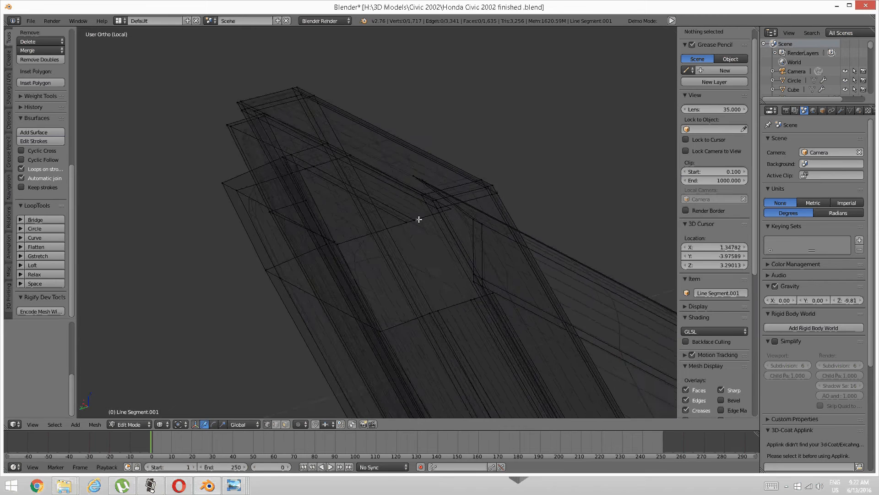
mouse_move(418, 216)
middle_down()
mouse_move(430, 231)
mouse_move(383, 222)
mouse_move(390, 247)
middle_up()
key(ctrl+Tab)
click(388, 226)
right_click(347, 160)
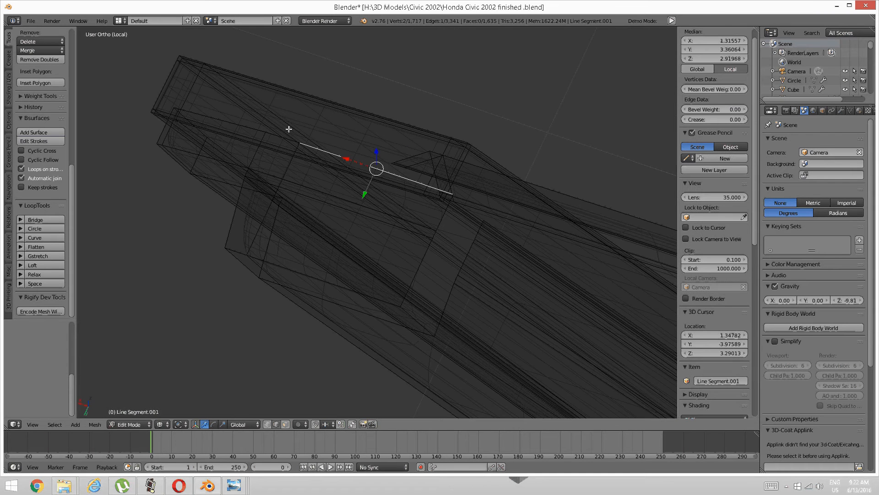
shift+right_click(281, 132)
key(ctrl+z)
shift+right_click(263, 133)
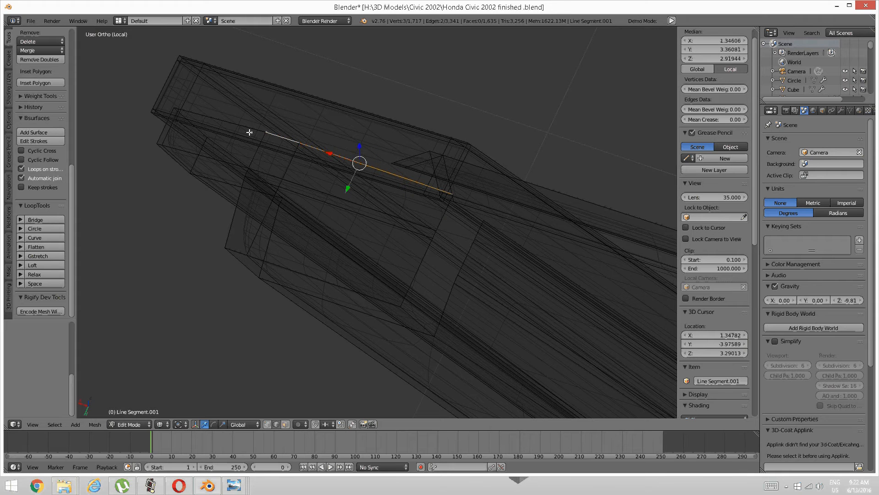
shift+right_click(205, 132)
middle_drag(204, 132, 265, 158)
scroll(208, 181, up, 3)
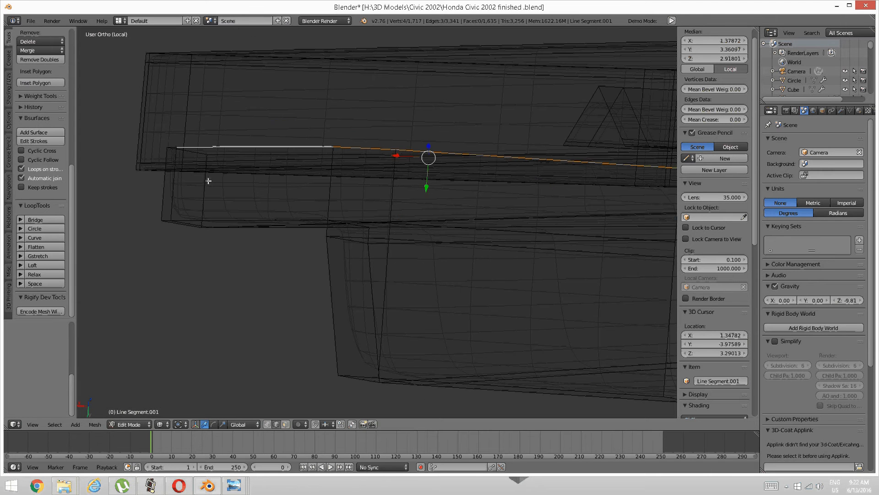
shift+right_click(173, 147)
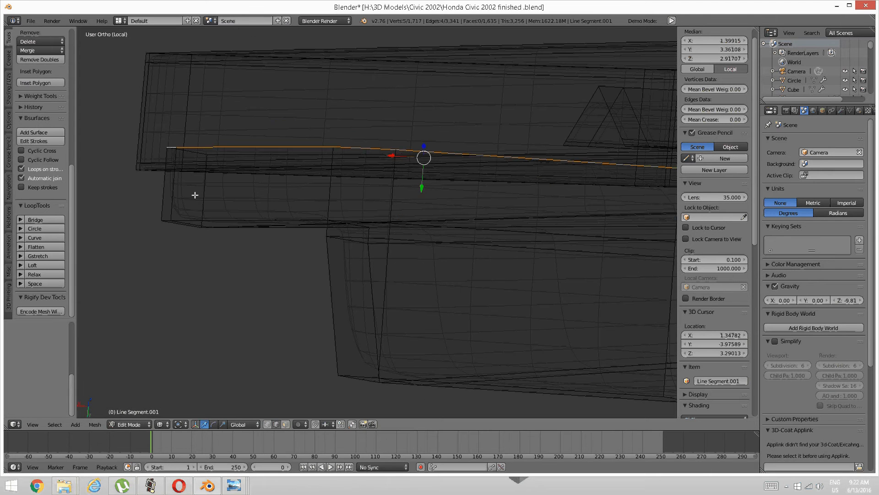
middle_drag(196, 194, 222, 216)
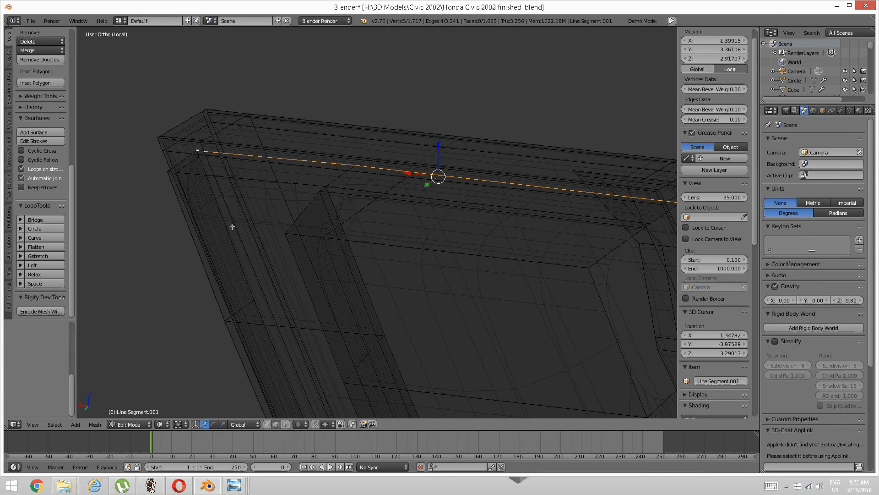
mouse_move(284, 218)
middle_down()
mouse_move(323, 220)
mouse_move(246, 202)
mouse_move(269, 213)
middle_up()
key(z)
click(284, 254)
middle_drag(284, 253, 326, 216)
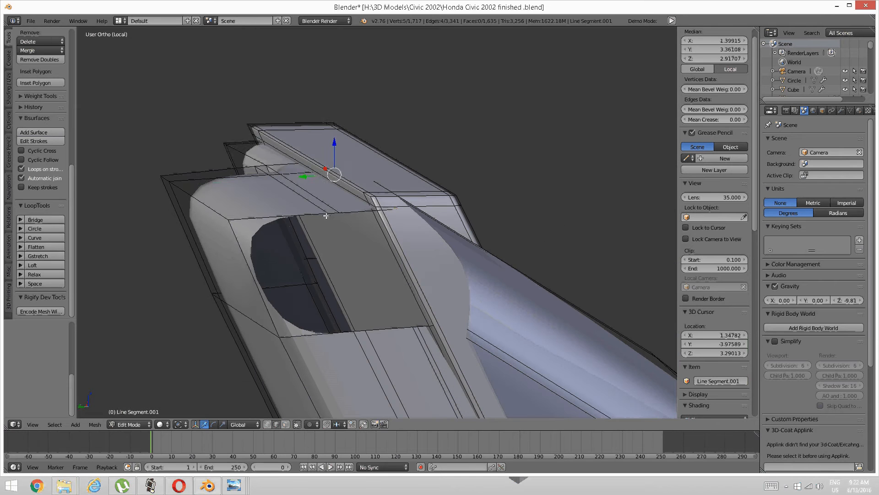
key(g)
key(z)
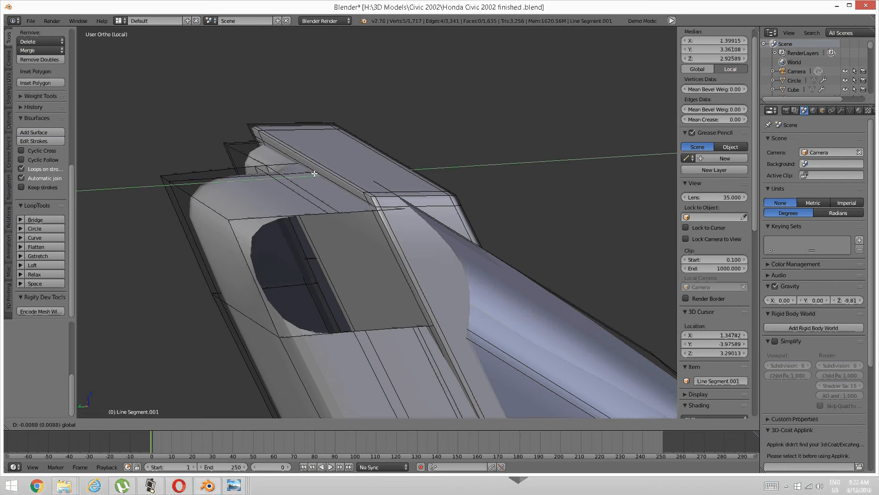
click(314, 175)
Step: Raise the four boundary edges about 0.006 along Z and shift them about 0.007 back along positive Y
mouse_move(314, 174)
middle_down()
mouse_move(325, 186)
mouse_move(309, 194)
mouse_move(325, 190)
middle_up()
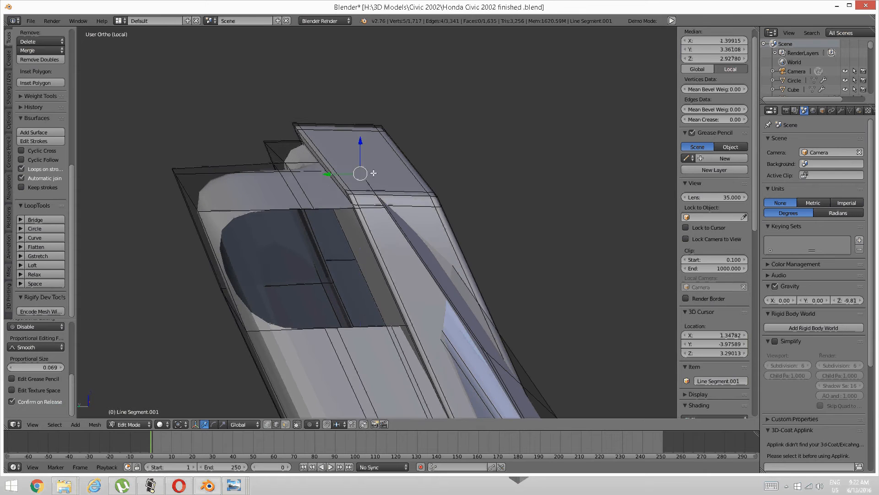
key(g)
key(z)
click(357, 133)
middle_drag(357, 132, 351, 140)
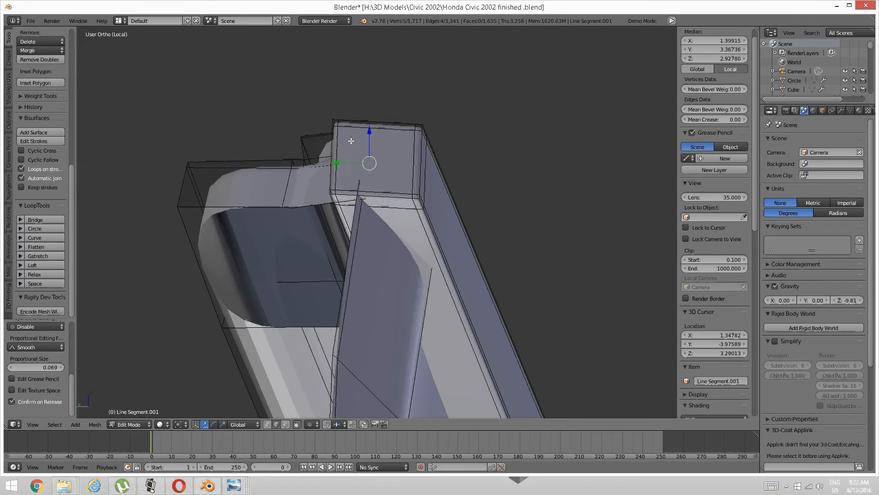
key(g)
key(y)
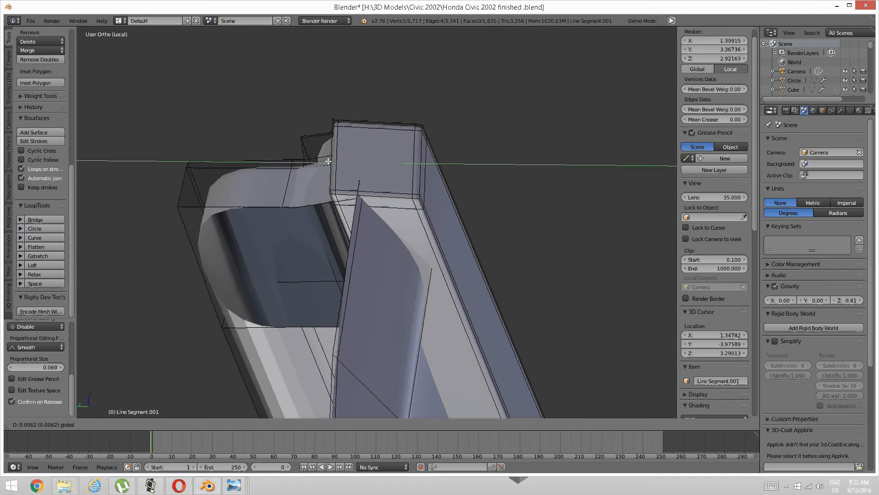
click(327, 162)
middle_drag(328, 162, 385, 147)
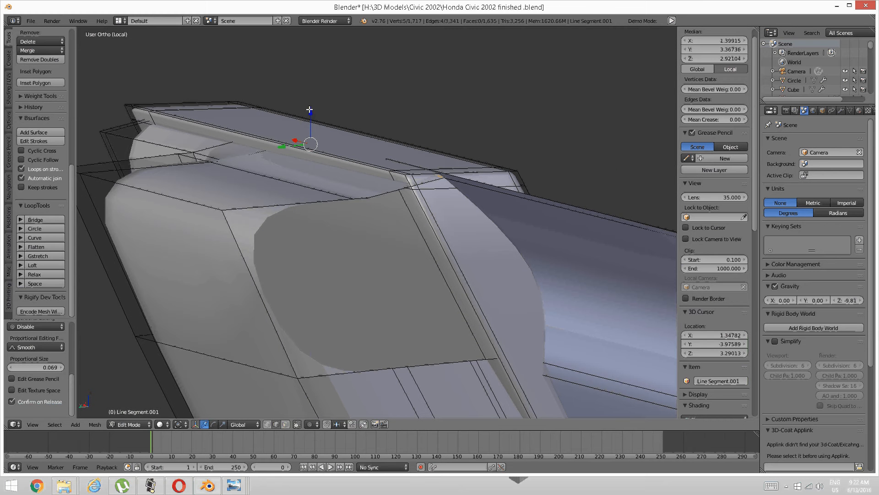
Step: Raise the same boundary edges slightly further along Z and deselect them
key(g)
key(z)
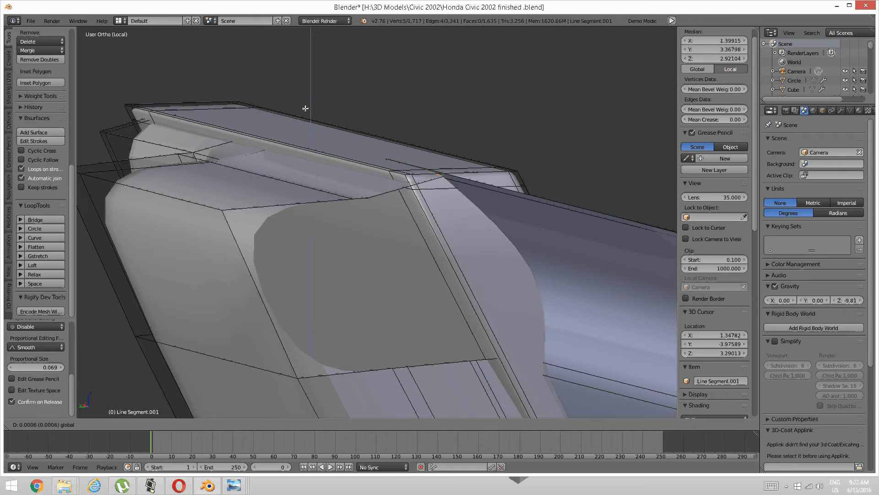
click(308, 105)
middle_drag(308, 106, 314, 185)
key(a)
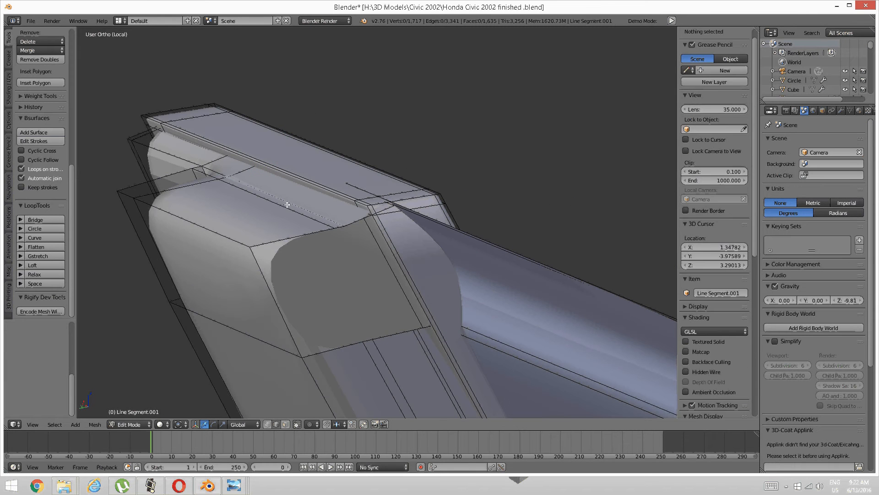
Step: Select the four edges of the next lengthwise row inside the cap's boundary and raise them about 0.003 along Z
right_click(286, 204)
right_click(277, 188)
shift+right_click(222, 174)
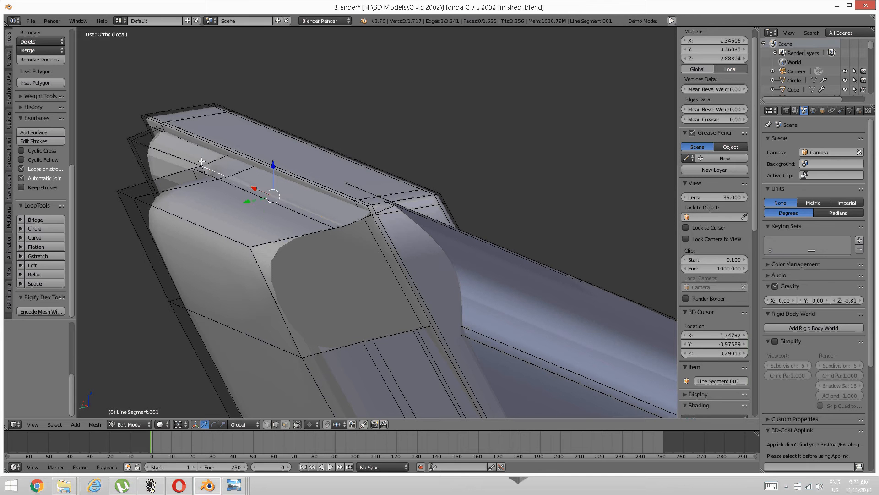
shift+right_click(186, 157)
mouse_move(196, 152)
middle_down()
mouse_move(188, 137)
mouse_move(206, 157)
middle_up()
shift+right_click(136, 139)
key(g)
key(z)
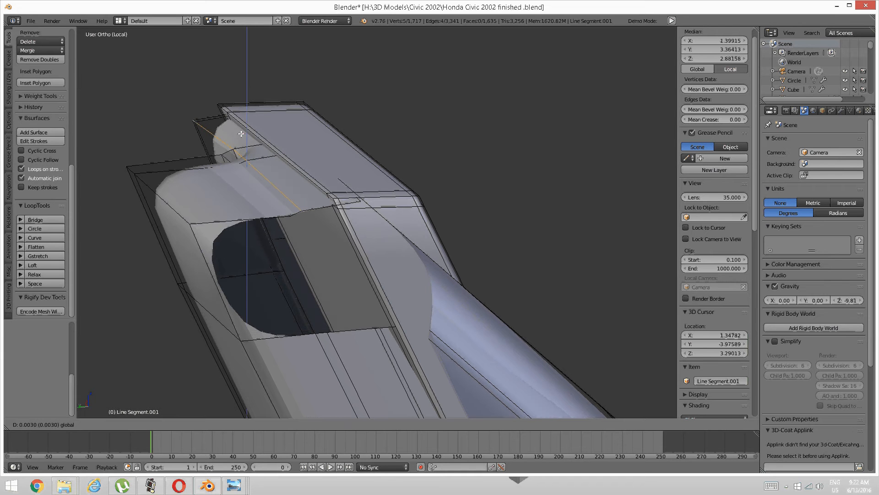
click(242, 151)
Step: Raise the two edges of the adjoining row on the wide face about 0.004 along Z and deselect them
right_click(247, 192)
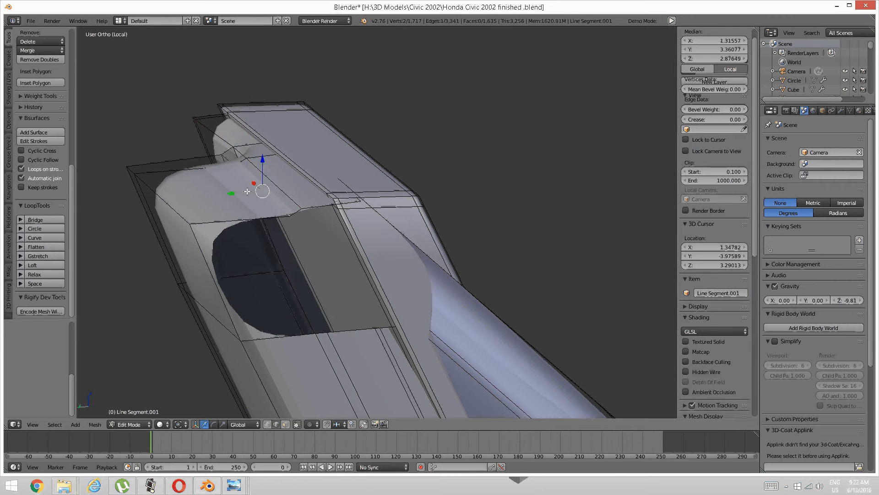
shift+right_click(234, 161)
middle_drag(235, 160, 243, 130)
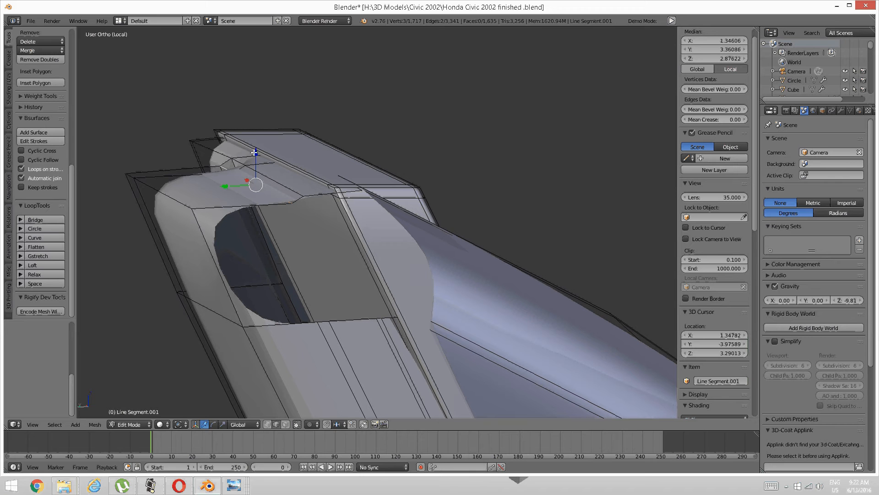
key(g)
key(z)
click(253, 148)
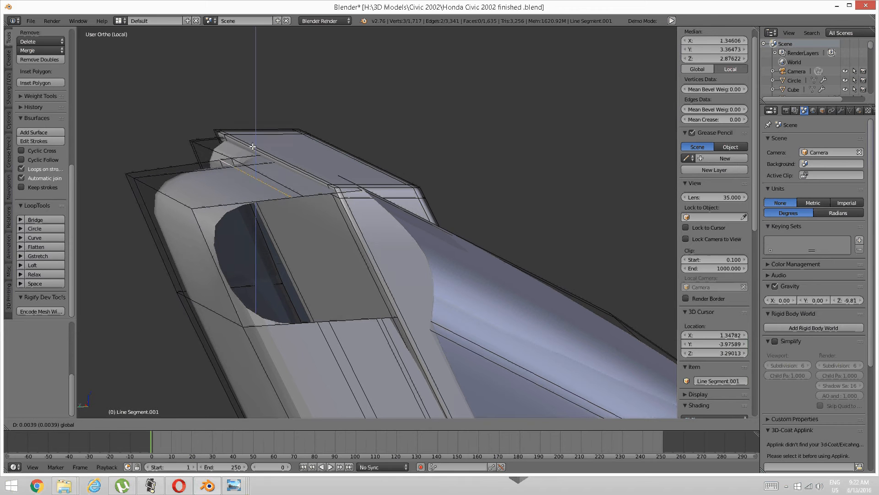
key(a)
Step: Select the strip's open end edge loop and extrude it about 0.54 along negative X, following the door's upper edge
middle_drag(253, 147, 259, 195)
alt+right_click(295, 216)
key(e)
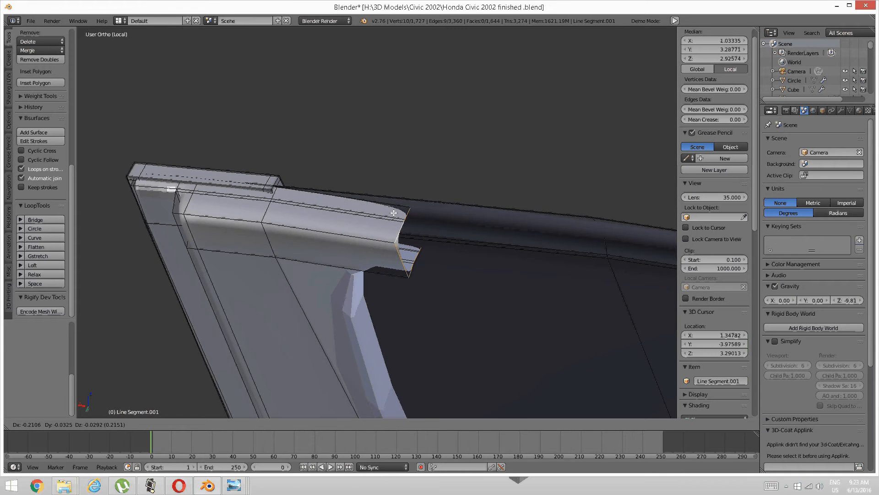
key(x)
click(601, 213)
Step: In top view, move the extruded end loop about 0.033 along positive X and scale it flat along X
middle_drag(601, 213, 247, 123)
scroll(582, 214, up, 3)
scroll(449, 197, up, 2)
scroll(466, 260, up, 1)
scroll(444, 239, up, 4)
shift+middle_drag(247, 123, 346, 208)
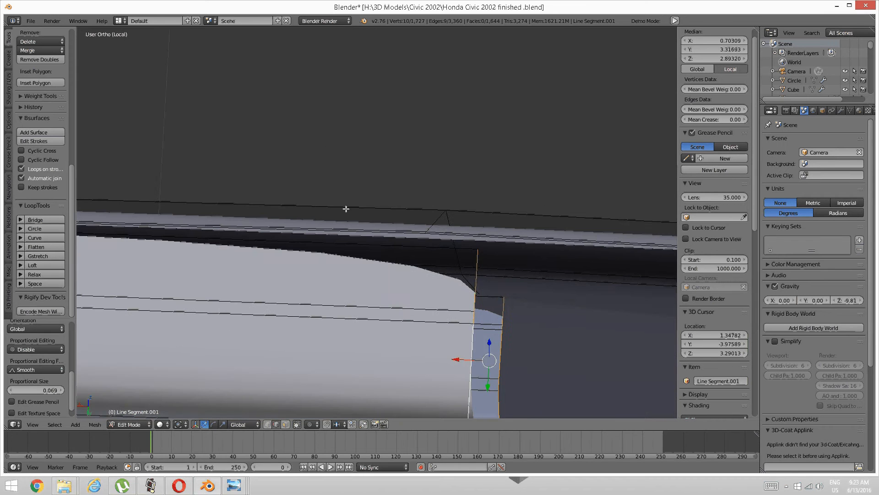
key(KP_7)
scroll(346, 208, down, 1)
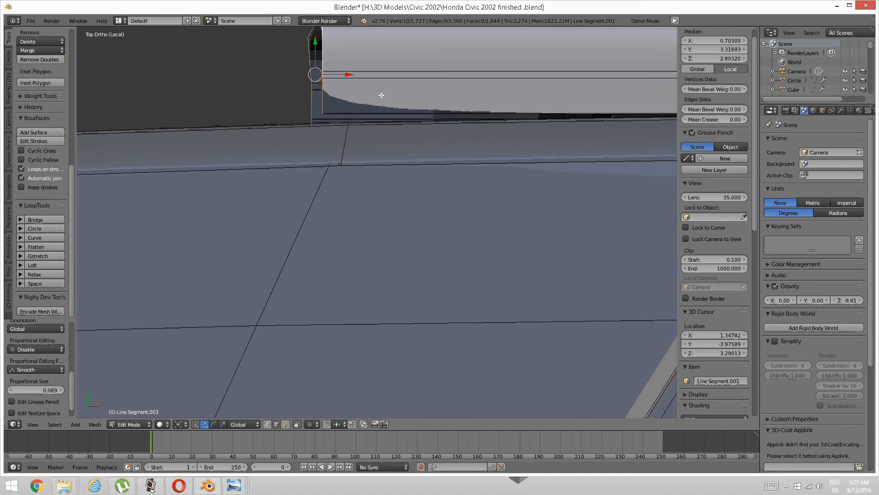
shift+middle_drag(382, 95, 410, 197)
scroll(349, 218, up, 4)
drag(314, 177, 368, 193)
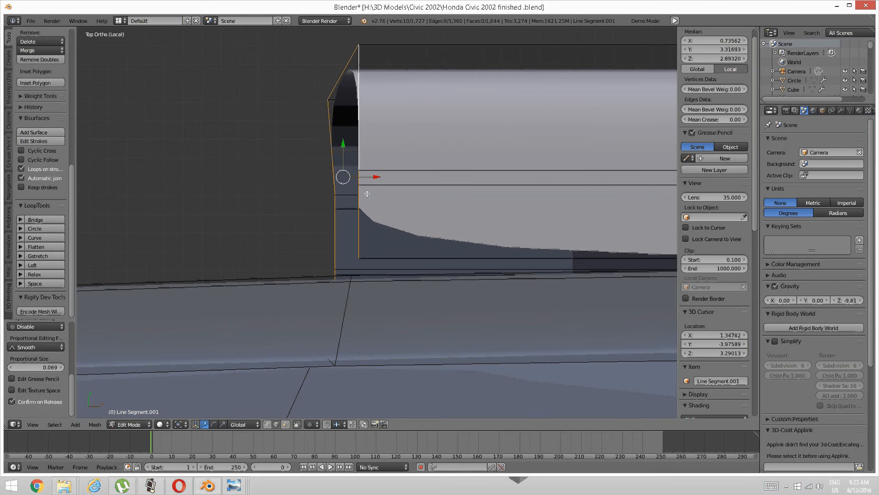
click(223, 425)
drag(379, 175, 359, 179)
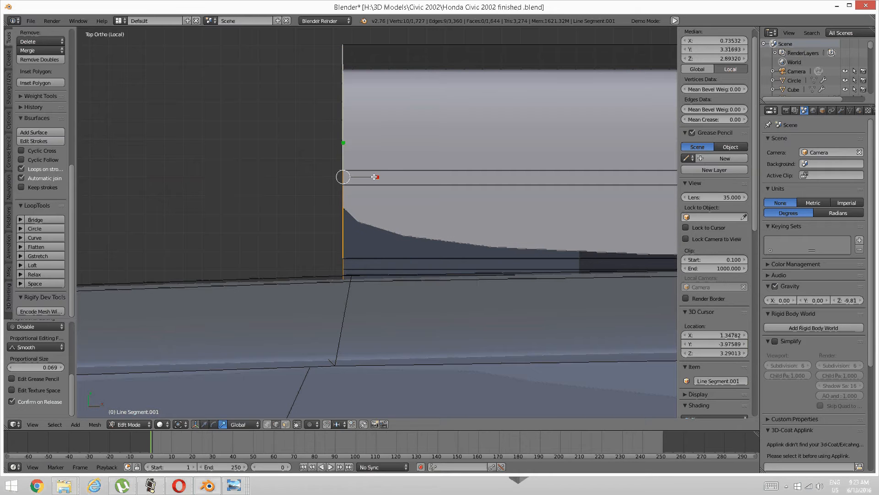
Step: In top view, move the strip's end loop about 0.005 along positive X and 0.009 along negative Y, and deselect it
click(205, 424)
drag(376, 177, 384, 174)
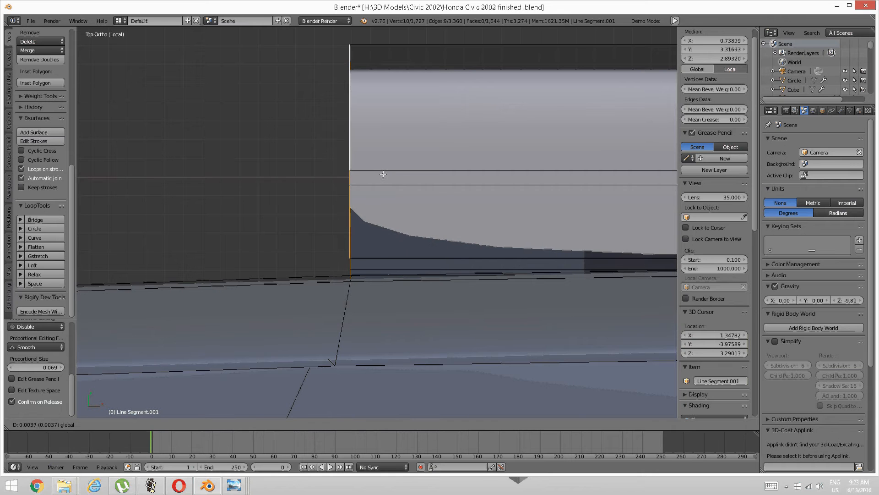
drag(349, 146, 349, 163)
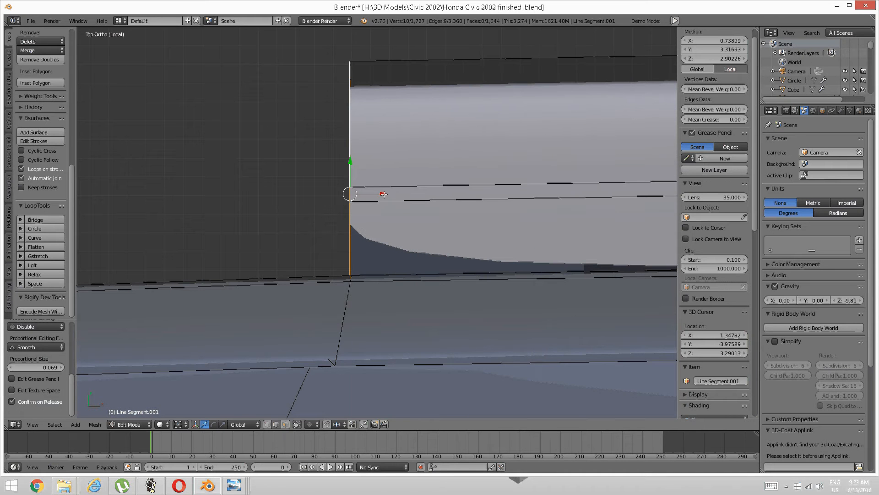
drag(384, 195, 385, 195)
scroll(384, 197, down, 4)
middle_drag(357, 212, 322, 196)
key(a)
Step: Select the five edges along the end loop's lower side and move them down along Z and about 0.018 along negative X
mouse_move(319, 194)
middle_down()
mouse_move(436, 257)
mouse_move(290, 175)
mouse_move(281, 194)
mouse_move(275, 183)
middle_up()
right_click(275, 190)
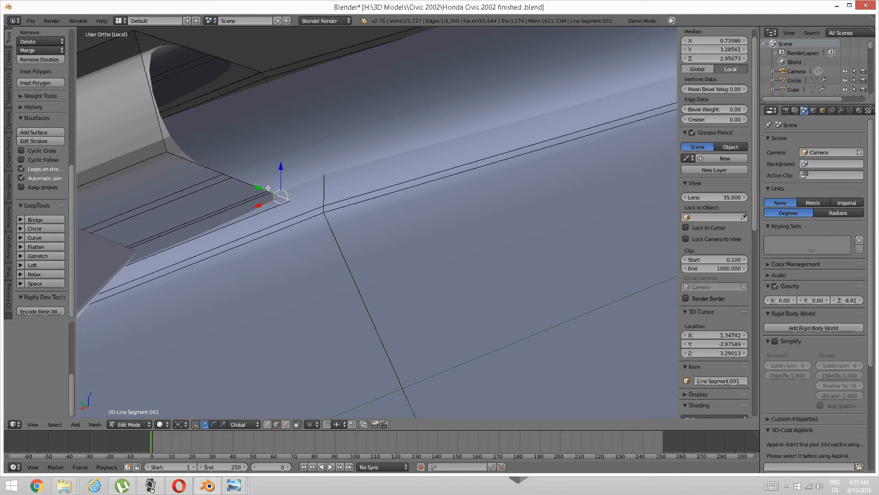
shift+right_click(269, 190)
shift+right_click(247, 181)
shift+right_click(229, 176)
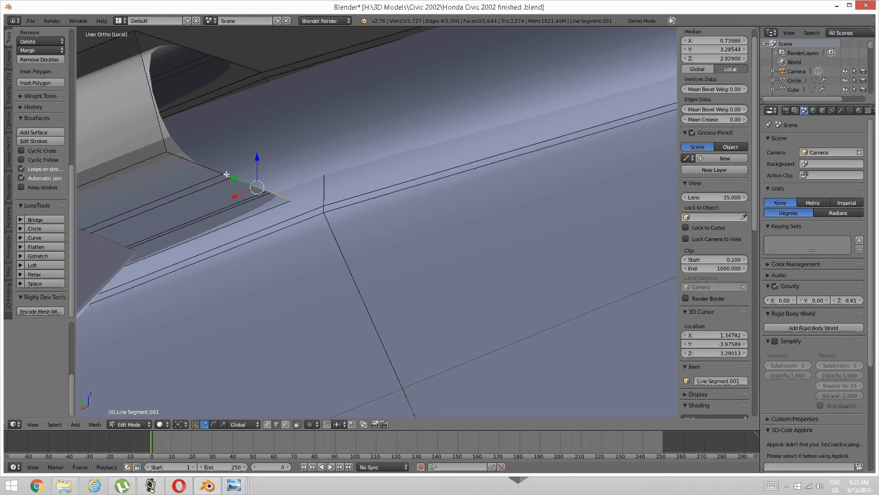
shift+right_click(196, 164)
middle_drag(195, 164, 270, 177)
key(g)
key(z)
click(226, 158)
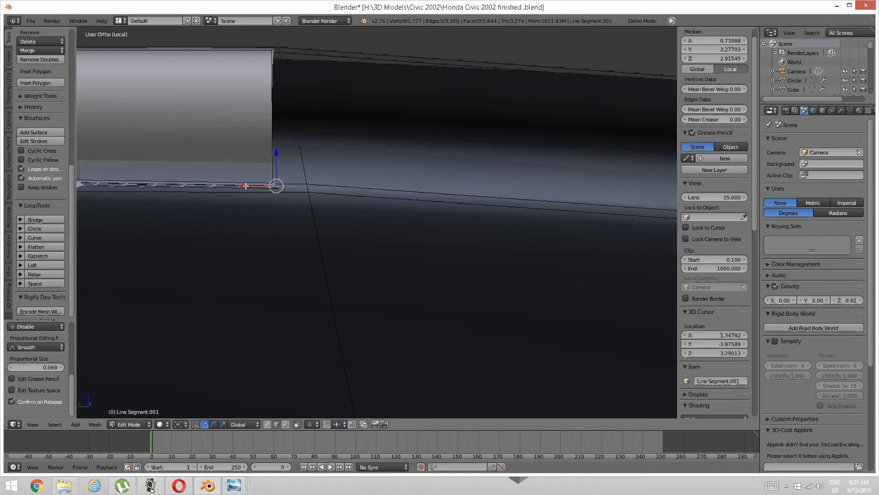
drag(264, 183, 296, 159)
scroll(297, 159, down, 1)
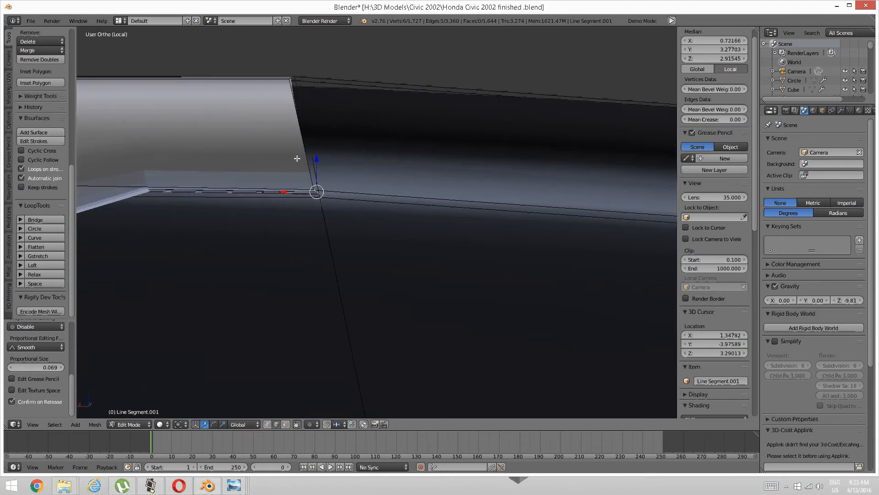
Step: Select the strip's whole open end edge loop and extrude it about 0.74 along negative X
middle_drag(297, 159, 469, 161)
alt+right_click(290, 162)
scroll(296, 157, down, 4)
scroll(418, 144, down, 3)
middle_drag(369, 156, 369, 188)
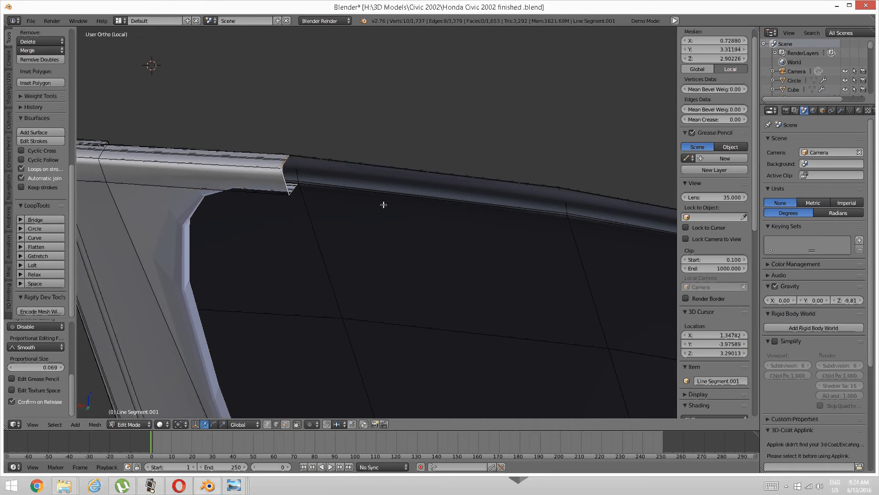
key(e)
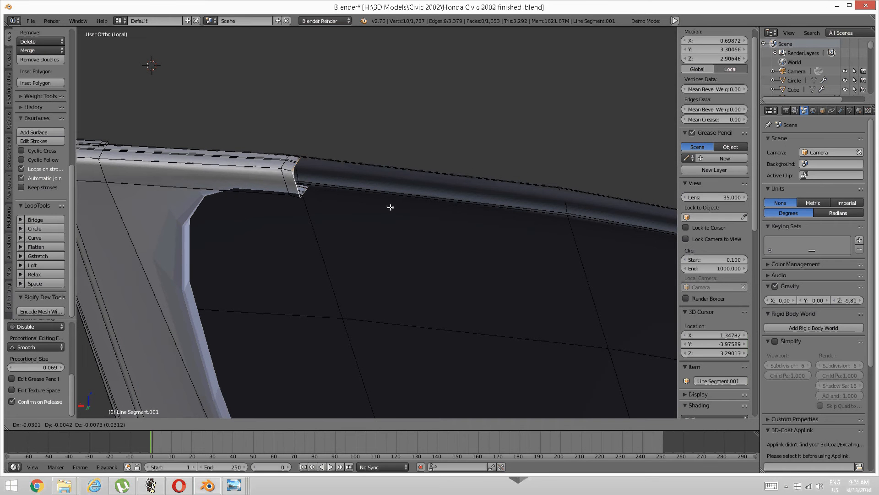
key(x)
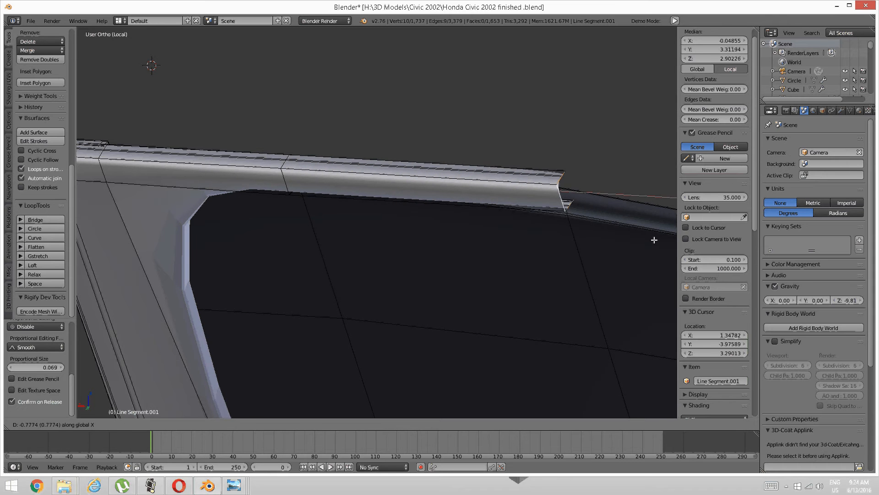
click(642, 240)
Step: In top view, shift the new end loop about 0.026 along negative Y and 0.011 along negative X to meet the door frame
key(KP_7)
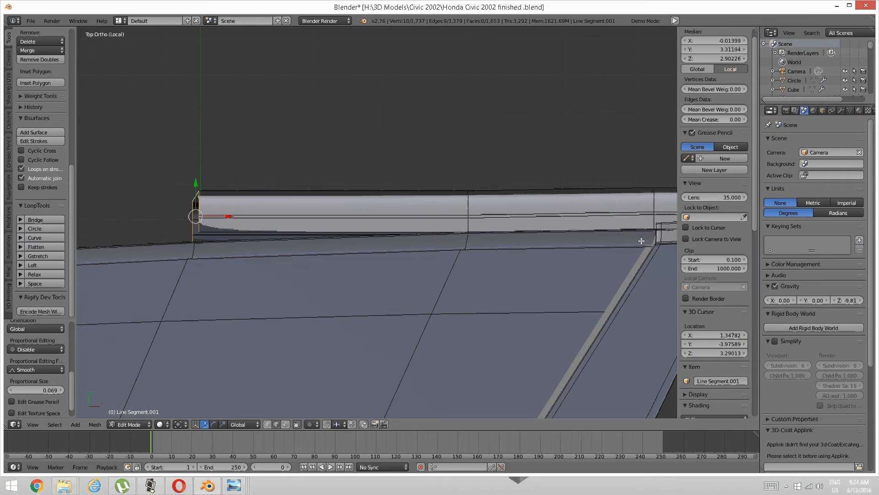
shift+middle_drag(363, 243, 591, 271)
scroll(526, 236, up, 4)
shift+middle_drag(490, 265, 404, 196)
scroll(403, 196, up, 3)
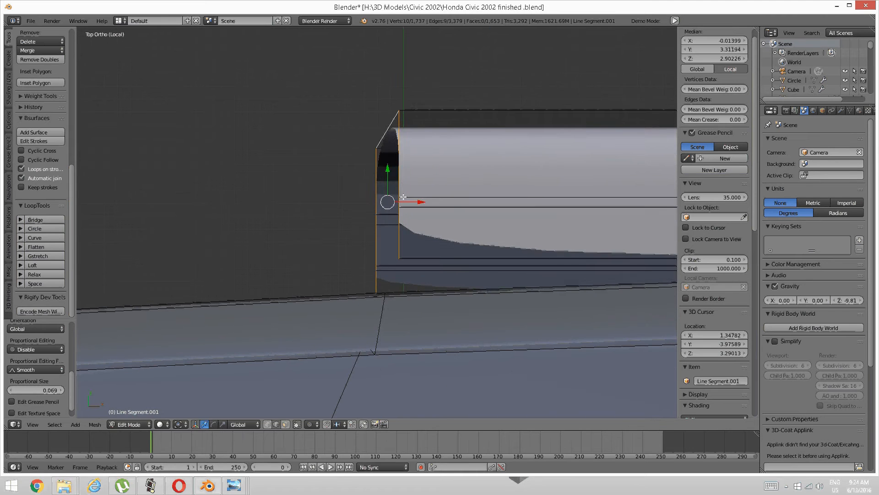
drag(389, 174, 393, 203)
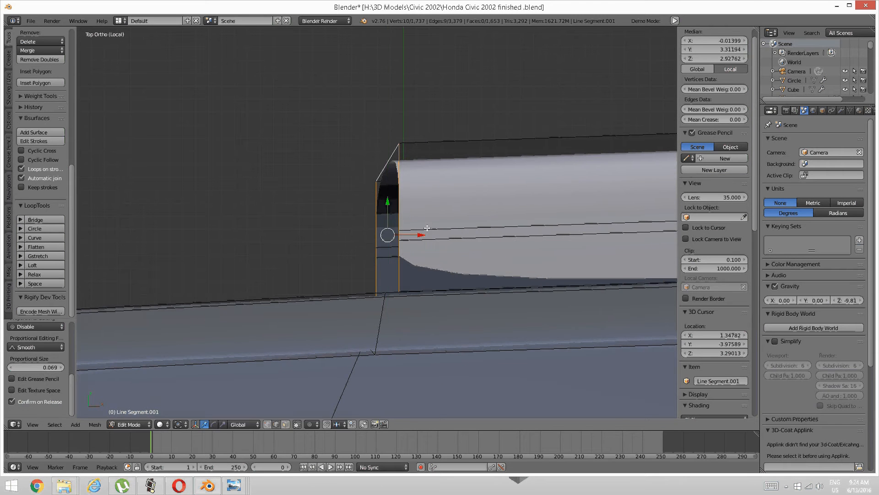
scroll(417, 235, up, 3)
drag(425, 240, 398, 239)
drag(365, 205, 364, 203)
Step: Lower the end loop about 0.055 along Z to follow the curve of the door's upper frame
middle_drag(363, 290, 493, 157)
scroll(472, 261, down, 6)
mouse_move(481, 231)
middle_down()
mouse_move(471, 222)
mouse_move(445, 233)
mouse_move(465, 224)
middle_up()
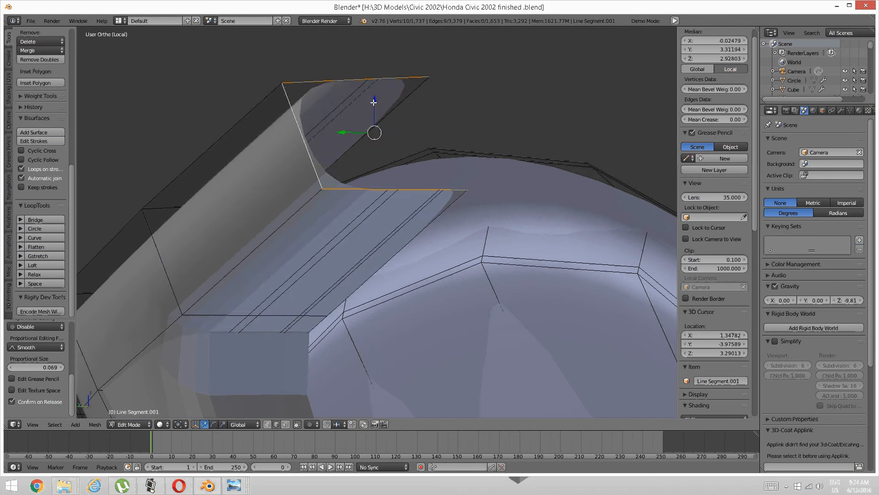
drag(375, 105, 391, 174)
Step: Extrude the end loop along negative X, bringing the new segment to about 0.76 long at the frame's next cross edge
middle_drag(392, 175, 460, 251)
scroll(437, 210, up, 1)
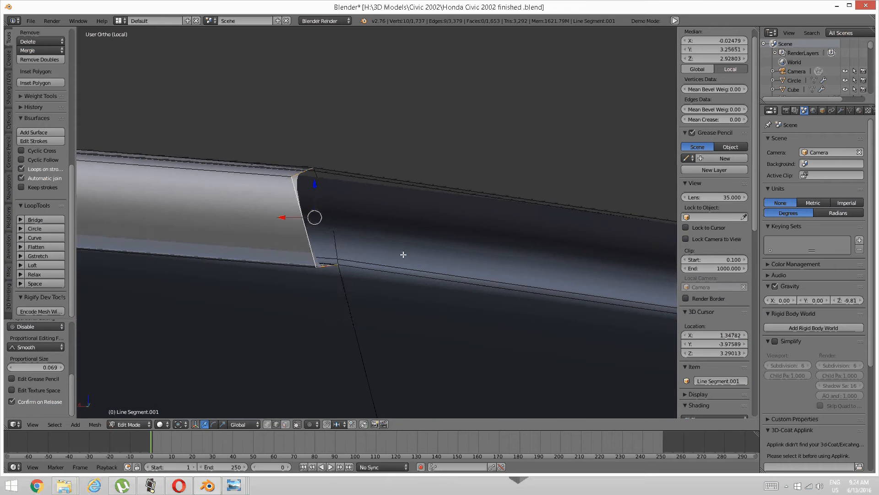
key(e)
key(x)
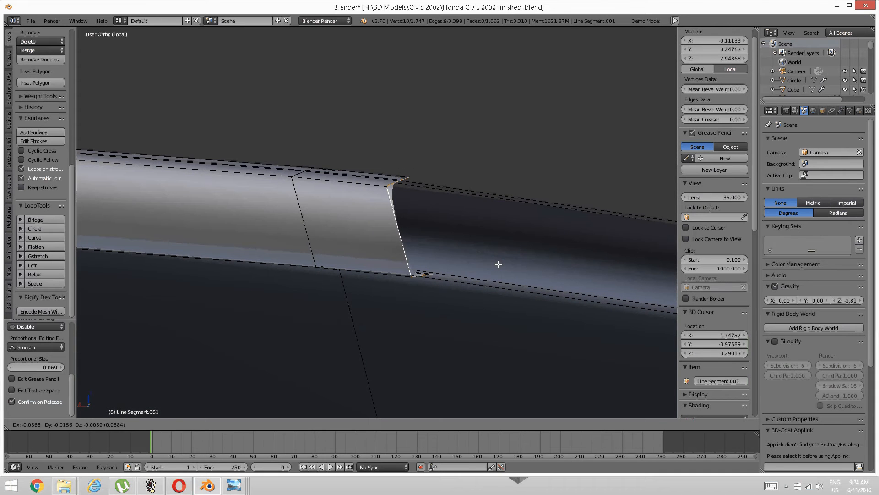
click(616, 267)
key(KP_7)
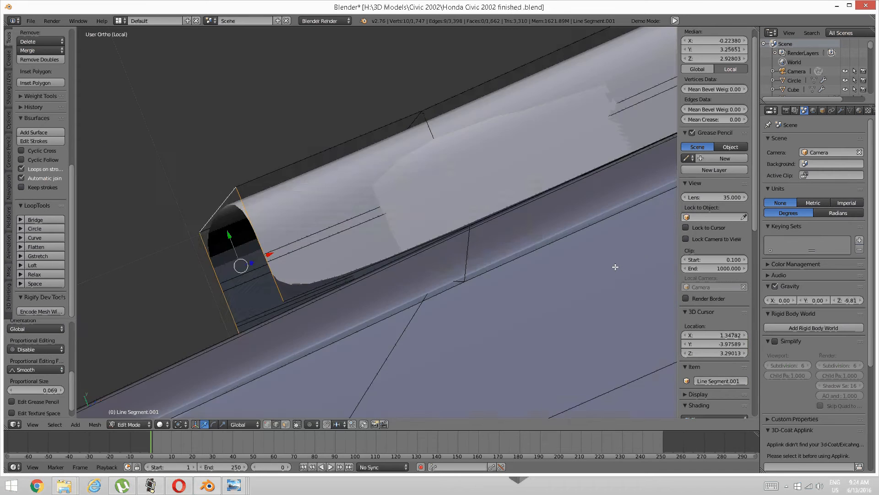
shift+middle_drag(365, 277, 602, 273)
scroll(603, 273, down, 4)
shift+middle_drag(511, 273, 620, 280)
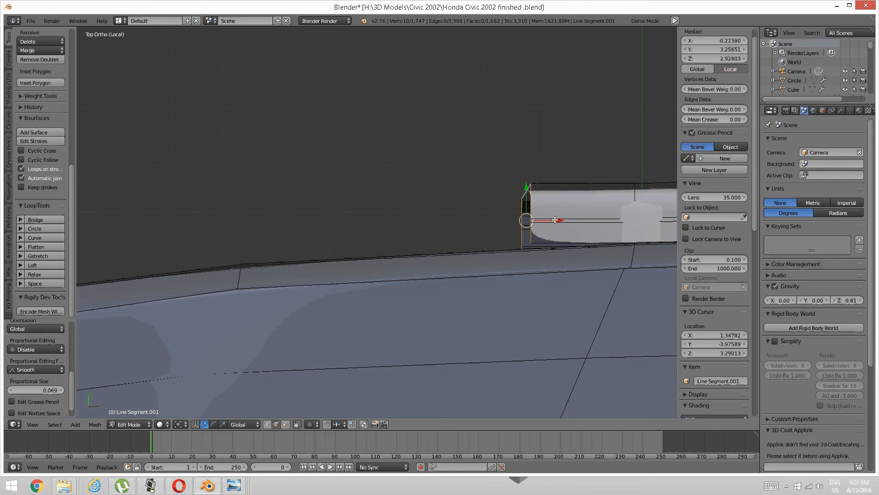
drag(557, 220, 236, 233)
Step: Move the extruded end loop about 0.035 along negative Y and 0.002 along positive X toward the frame edge
shift+middle_drag(242, 252, 404, 207)
scroll(314, 253, up, 3)
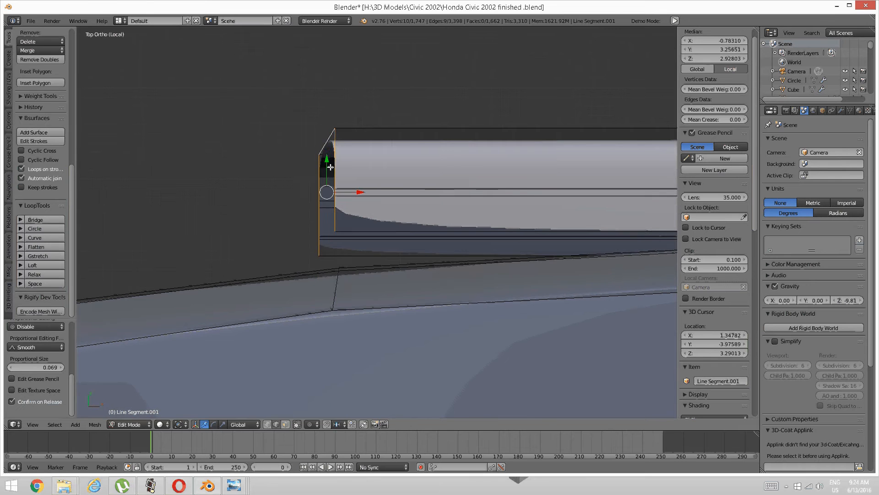
drag(325, 164, 325, 196)
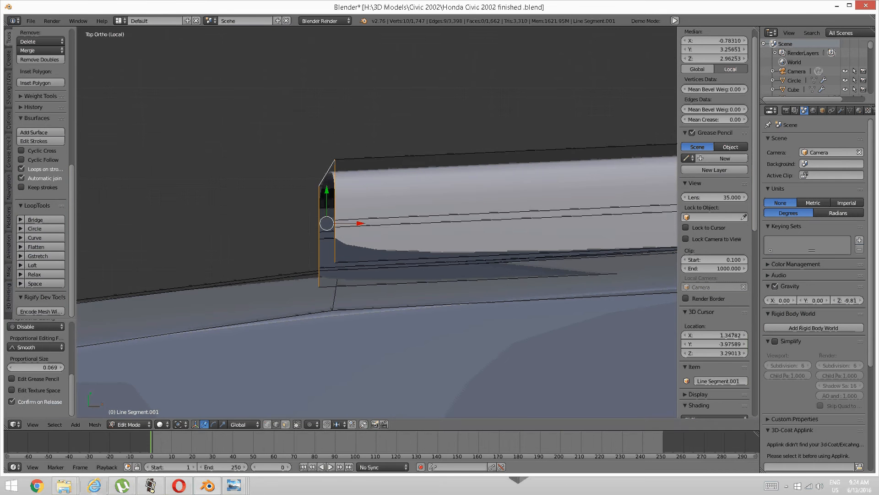
click(150, 486)
click(150, 485)
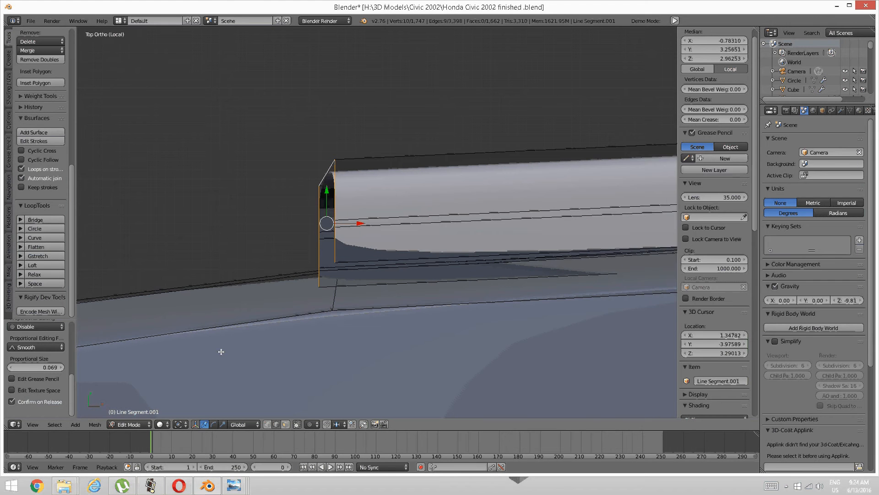
scroll(245, 369, up, 4)
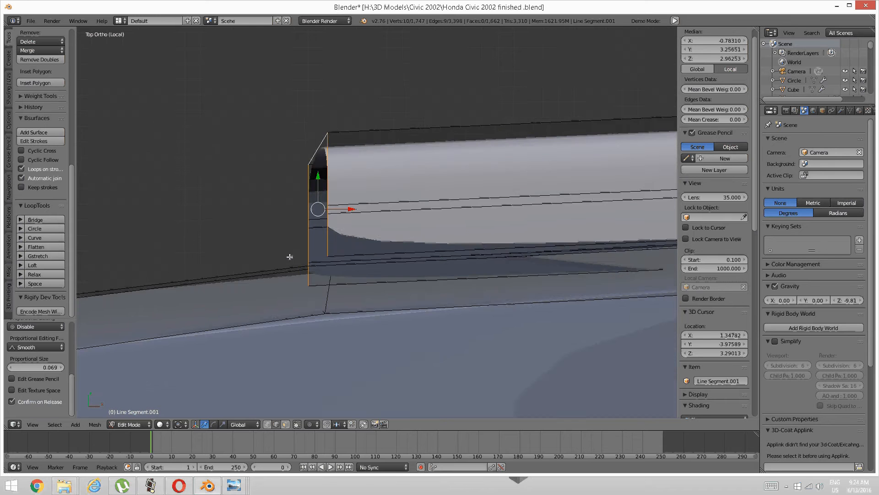
drag(324, 202, 330, 209)
Step: In wireframe top view, nudge the end loop about 0.005 along negative Y and 0.003 along positive X
middle_drag(330, 208, 365, 202)
key(KP_7)
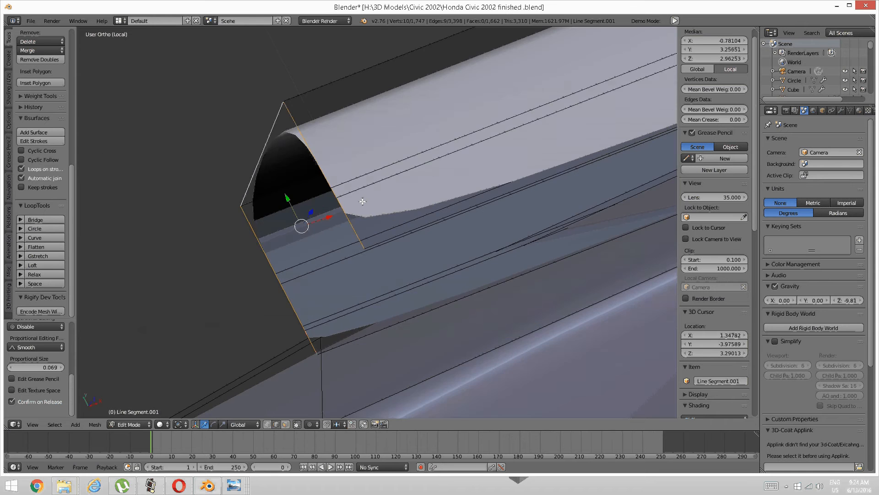
mouse_move(297, 180)
mouse_down()
mouse_move(298, 171)
mouse_move(306, 176)
mouse_move(290, 180)
mouse_up()
key(z)
click(341, 190)
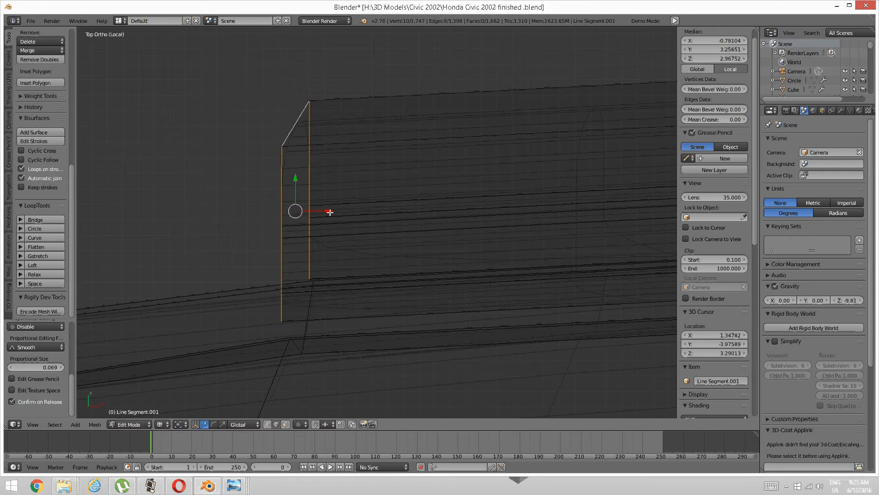
drag(330, 212, 334, 212)
Step: Return to solid shading and lower the end loop about 0.11 along Z onto the sloping upper frame
mouse_move(334, 211)
middle_down()
mouse_move(312, 239)
mouse_move(319, 248)
mouse_move(349, 212)
middle_up()
key(z)
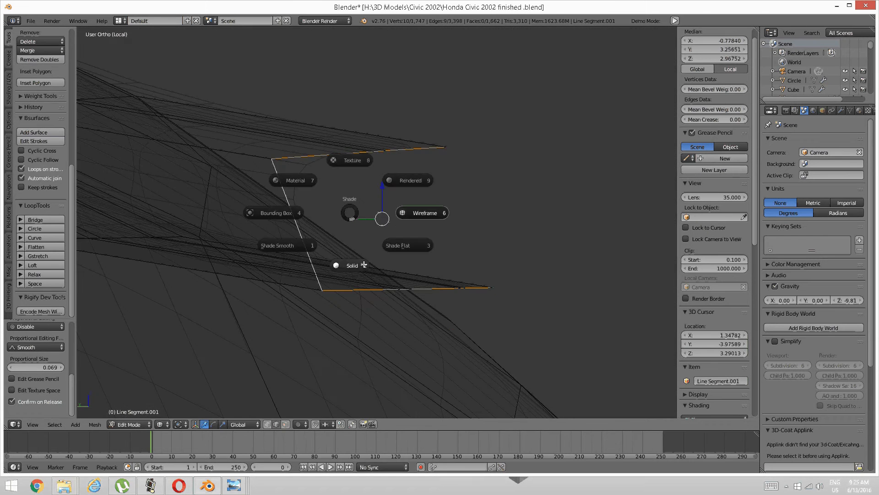
click(354, 266)
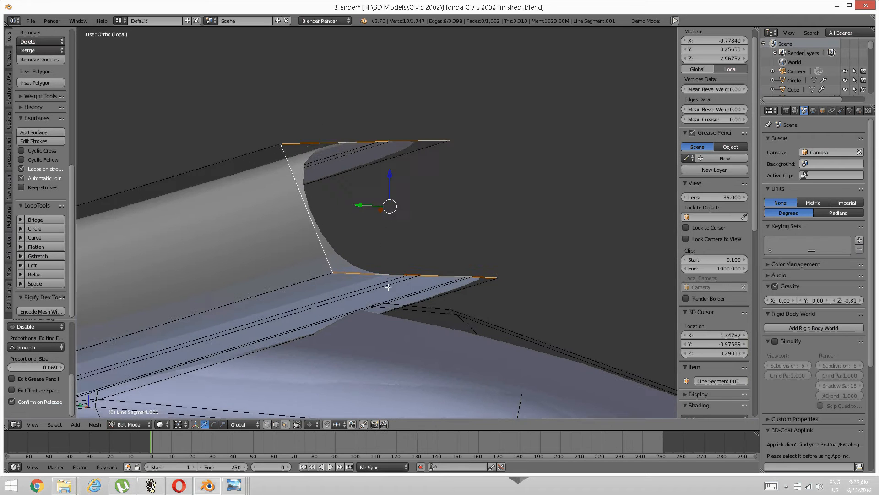
middle_drag(354, 266, 358, 118)
drag(358, 118, 392, 255)
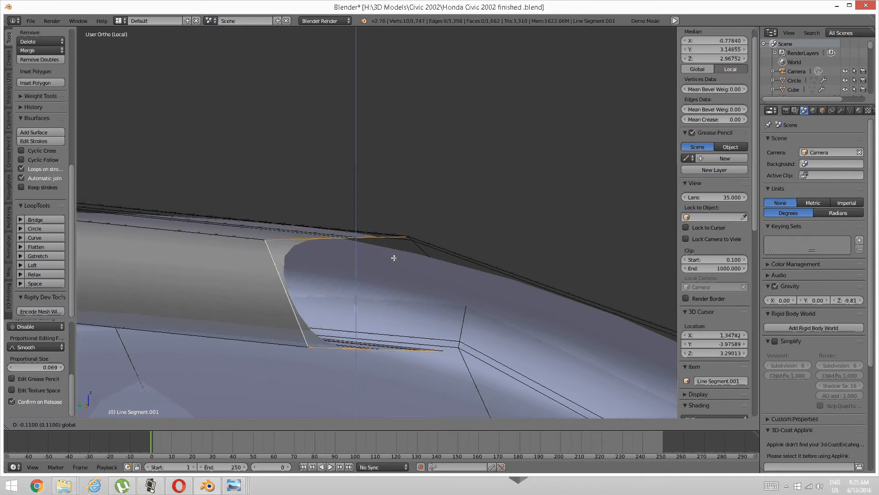
Step: In top view, extrude the end loop about 2.27 along negative X and 0.47 along negative Y toward the mirror end
middle_drag(402, 251, 272, 289)
scroll(328, 278, down, 13)
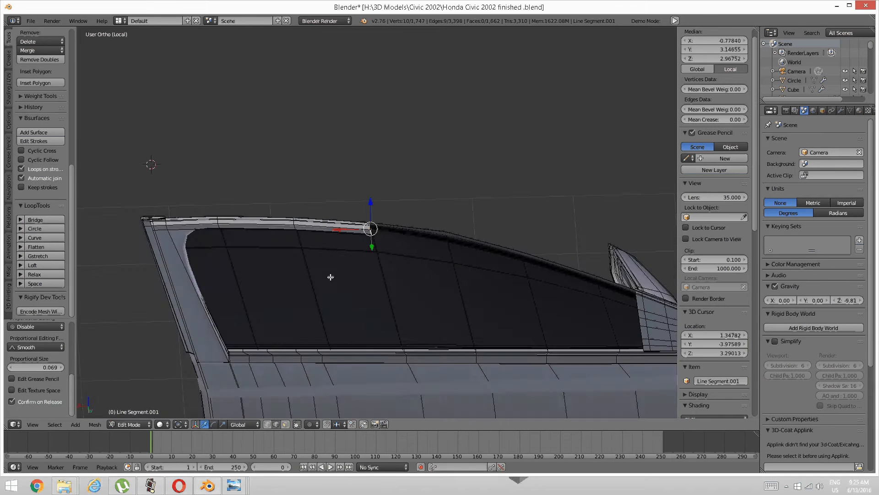
middle_drag(330, 276, 391, 281)
scroll(350, 264, up, 2)
scroll(387, 261, down, 2)
scroll(390, 273, up, 3)
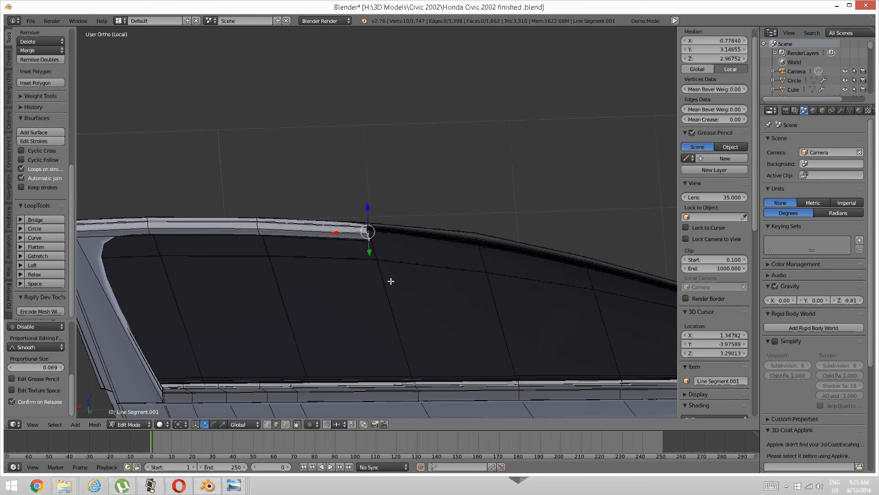
key(KP_7)
scroll(383, 265, down, 3)
shift+middle_drag(283, 252, 507, 232)
key(e)
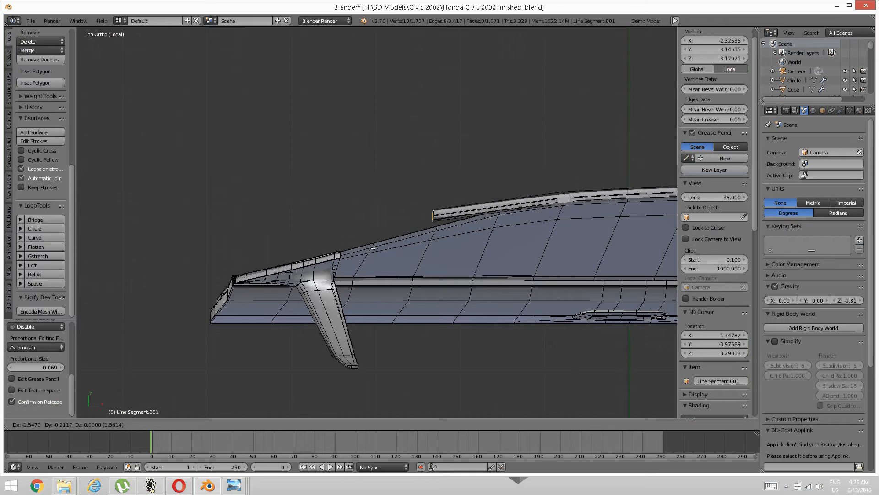
click(321, 268)
Step: Move the extruded end loop a further 0.75 along negative X and 0.22 along negative Y, past the mirror's frame piece
scroll(383, 255, up, 4)
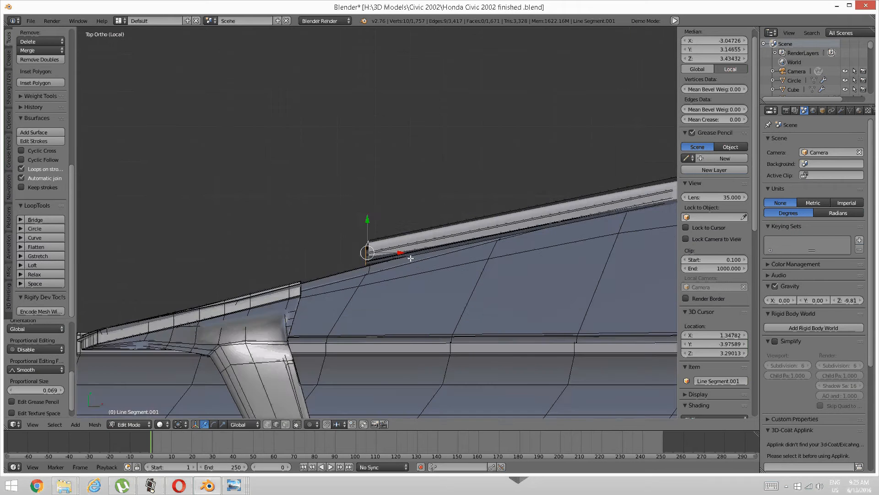
scroll(398, 234, up, 6)
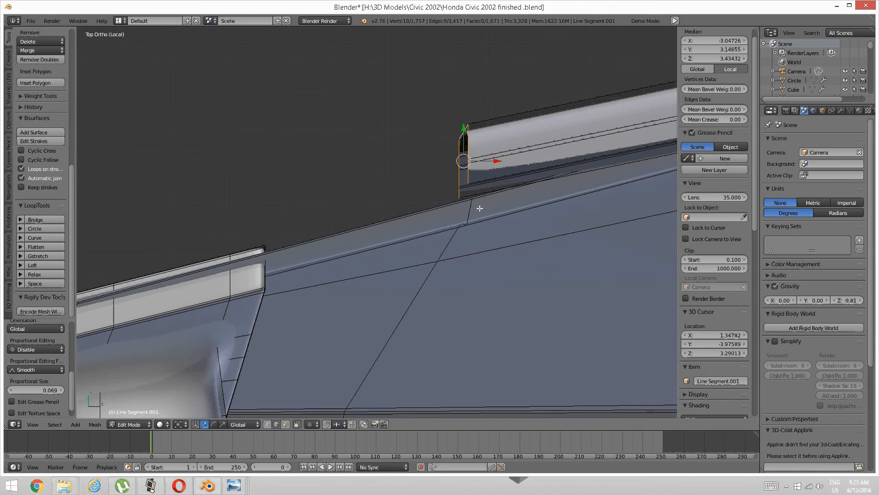
scroll(350, 223, down, 2)
shift+middle_drag(350, 223, 441, 202)
scroll(457, 190, up, 3)
scroll(467, 186, down, 4)
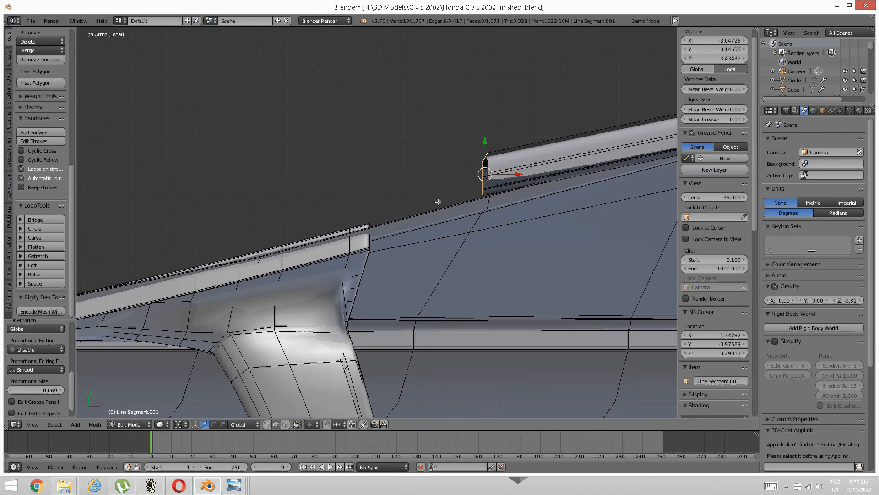
key(g)
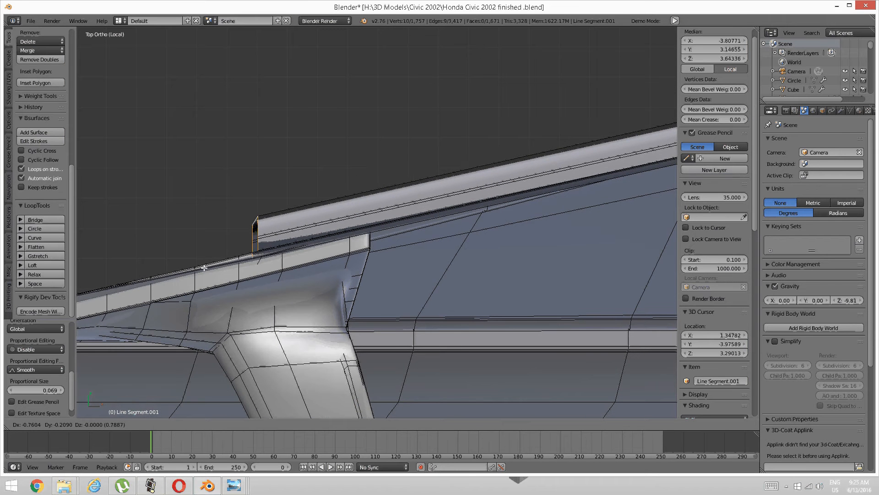
click(206, 268)
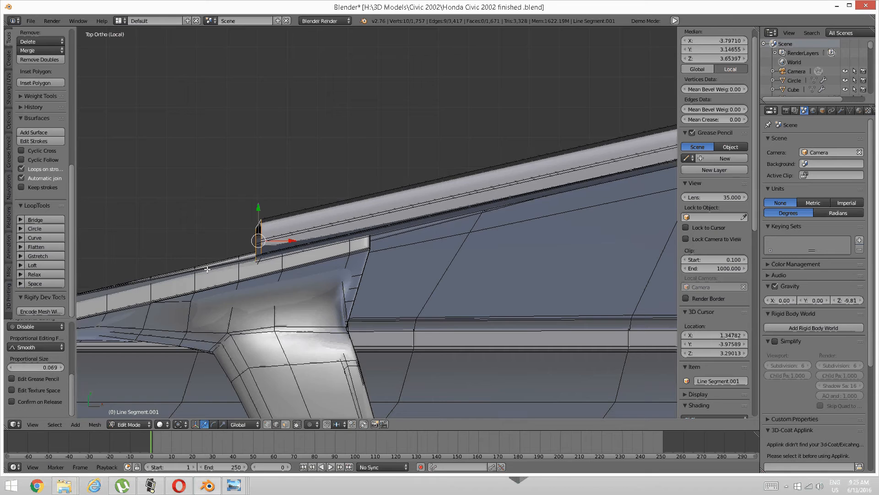
Step: Switch to wireframe shading and nudge the end loop about 0.007 along negative Y
scroll(335, 244, up, 6)
key(z)
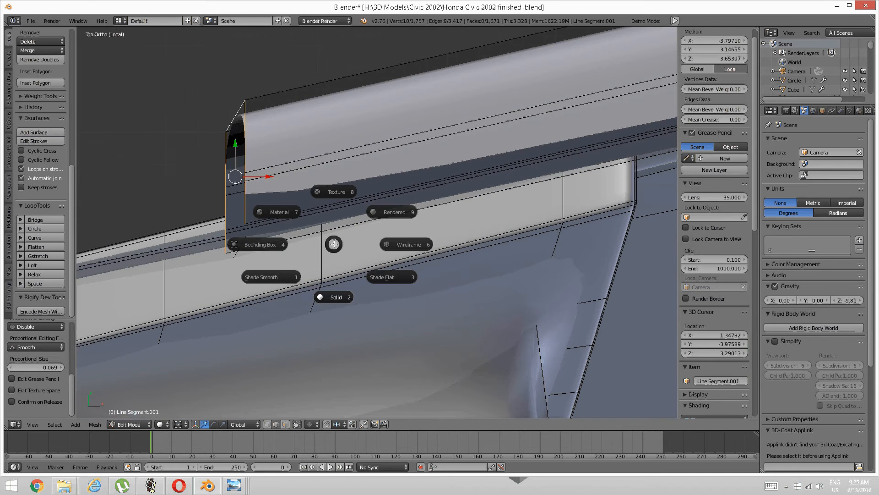
click(402, 242)
scroll(241, 260, up, 2)
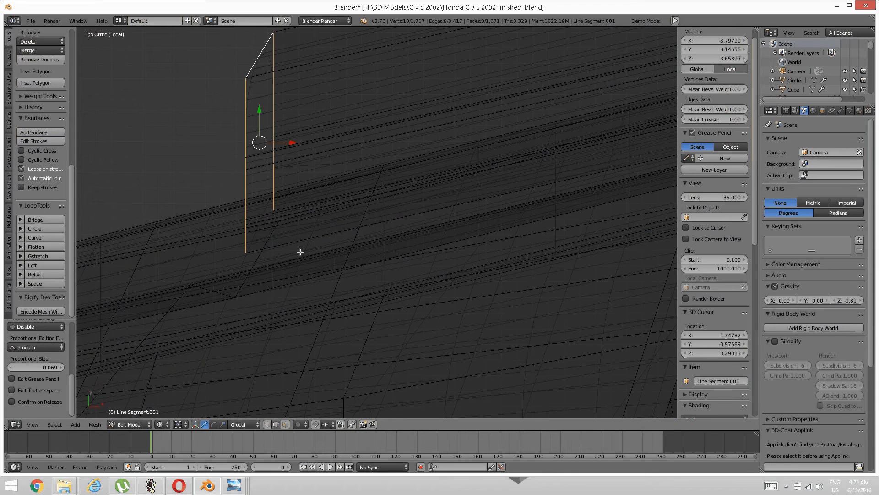
key(g)
key(y)
click(262, 125)
Step: Shift the end loop about 0.004 along positive X and 0.0005 along positive Y
scroll(273, 159, up, 3)
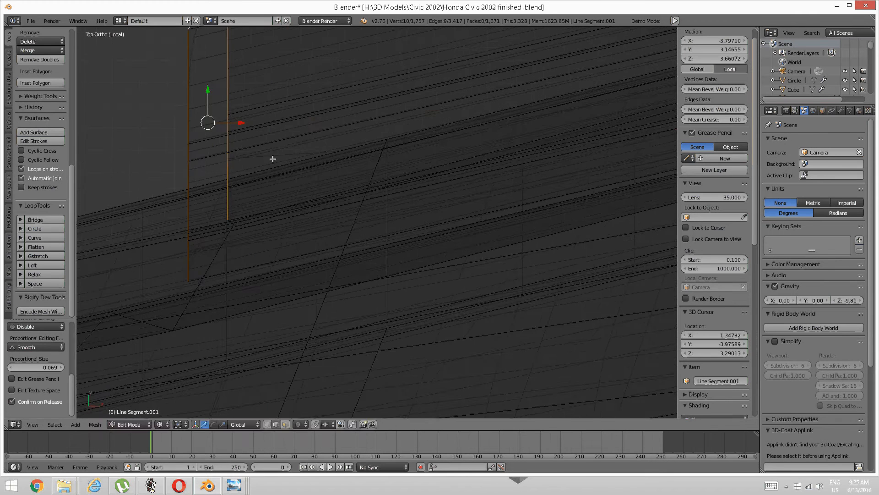
key(g)
key(x)
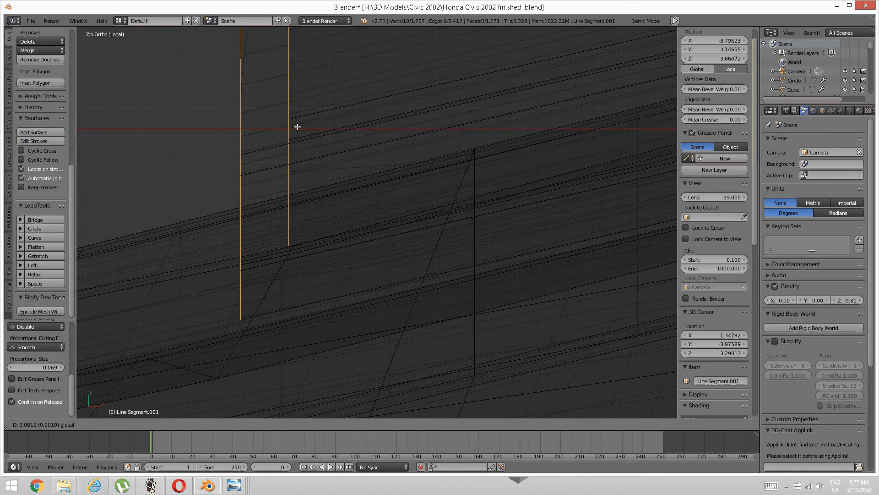
click(302, 125)
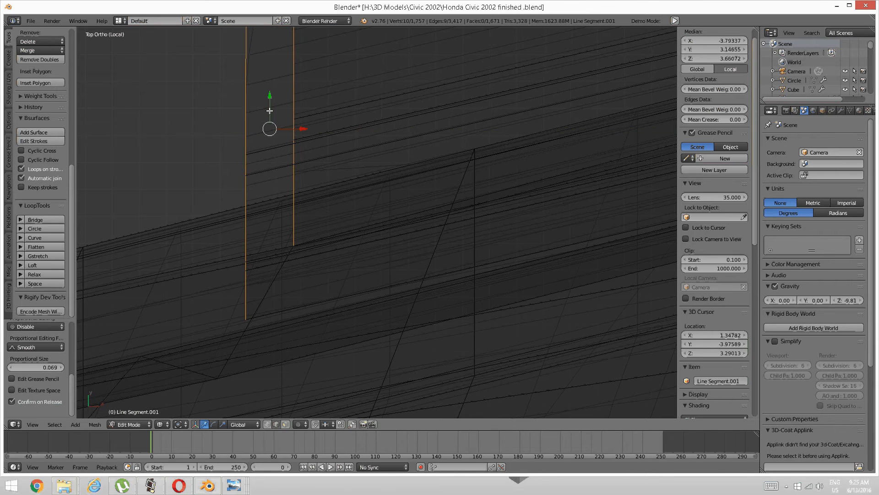
key(g)
key(y)
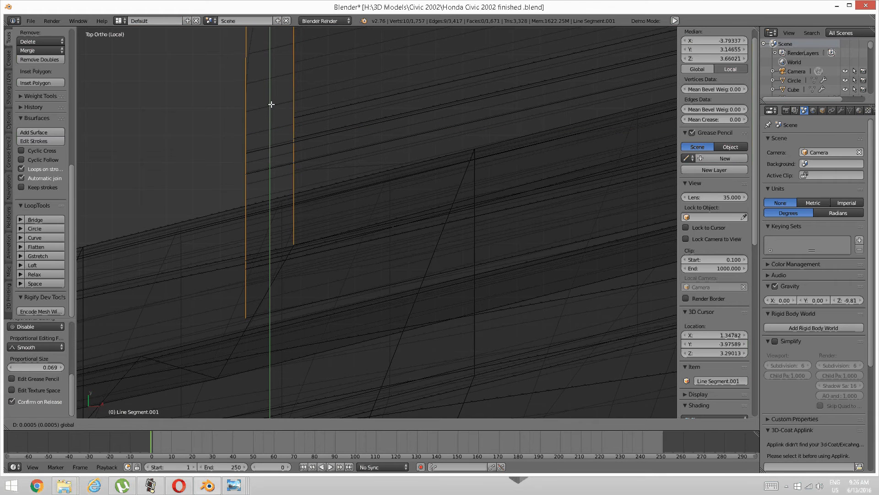
click(271, 105)
Step: Return to solid shading and lower the end loop about 1.50 along Z onto the sloping front frame
mouse_move(290, 161)
middle_down()
mouse_move(287, 204)
mouse_move(328, 218)
mouse_move(357, 192)
middle_up()
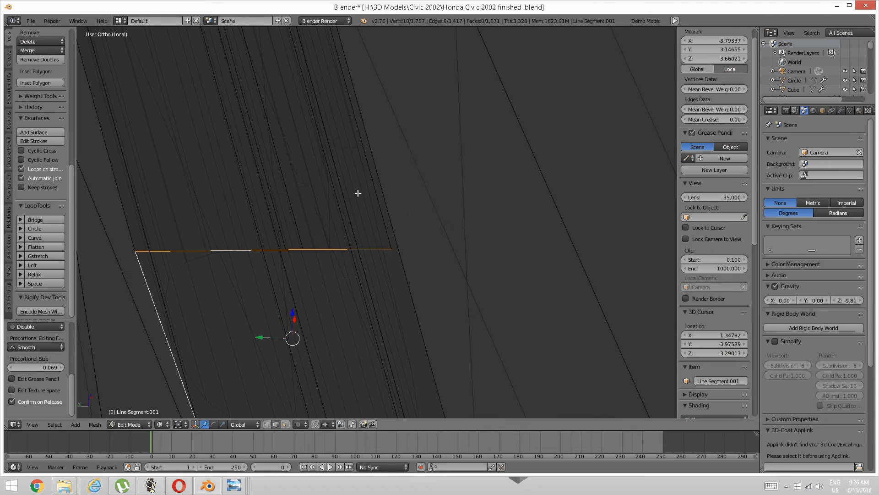
key(z)
click(354, 229)
scroll(353, 229, down, 3)
mouse_move(353, 229)
middle_down()
mouse_move(373, 218)
mouse_move(379, 226)
mouse_move(396, 202)
mouse_move(355, 276)
mouse_move(403, 107)
middle_up()
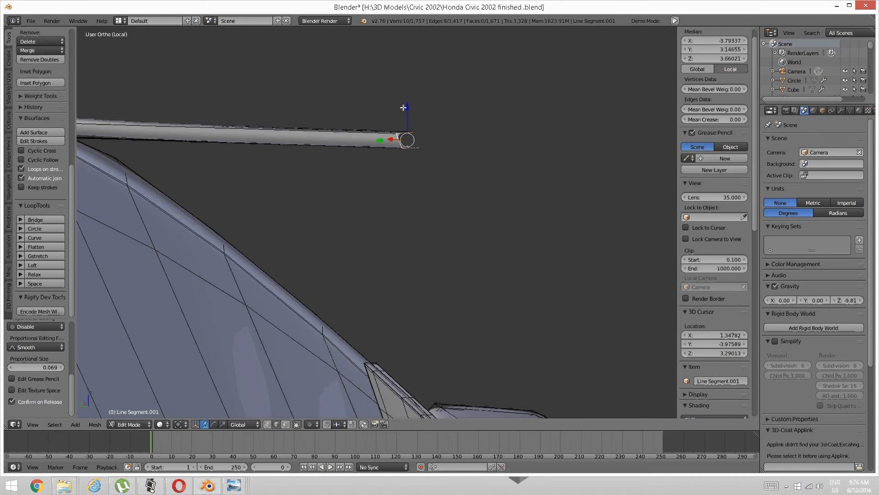
key(g)
key(z)
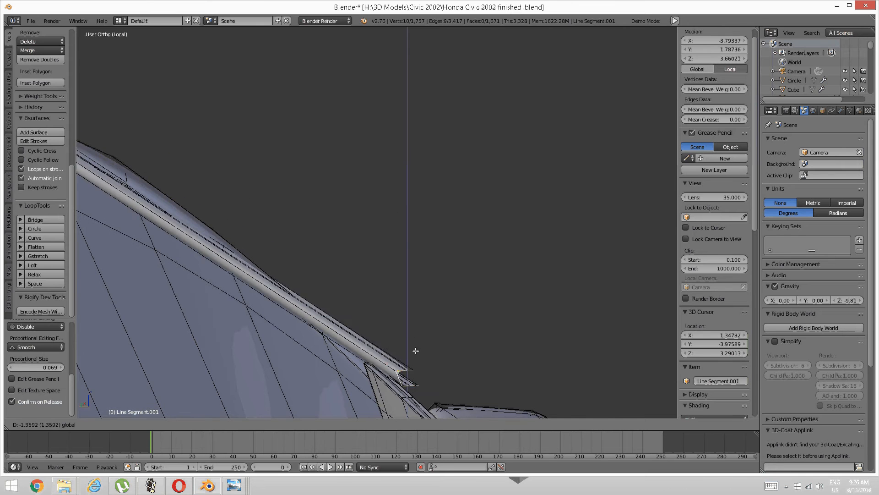
drag(416, 369, 416, 369)
Step: Lower the end loop about 0.03 more along Z and shift it about 0.001 along positive Y
middle_drag(416, 366, 414, 206)
scroll(426, 284, up, 4)
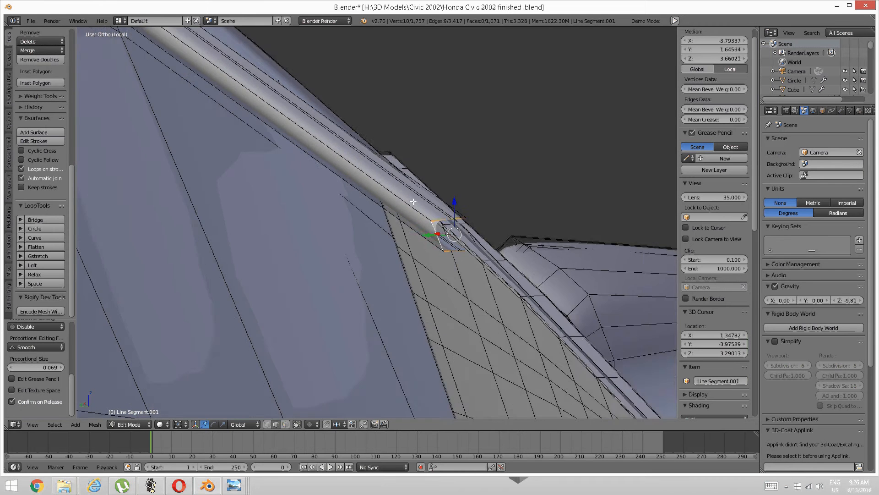
scroll(518, 215, up, 5)
middle_drag(519, 216, 390, 241)
scroll(507, 219, up, 2)
scroll(408, 227, up, 2)
key(g)
key(z)
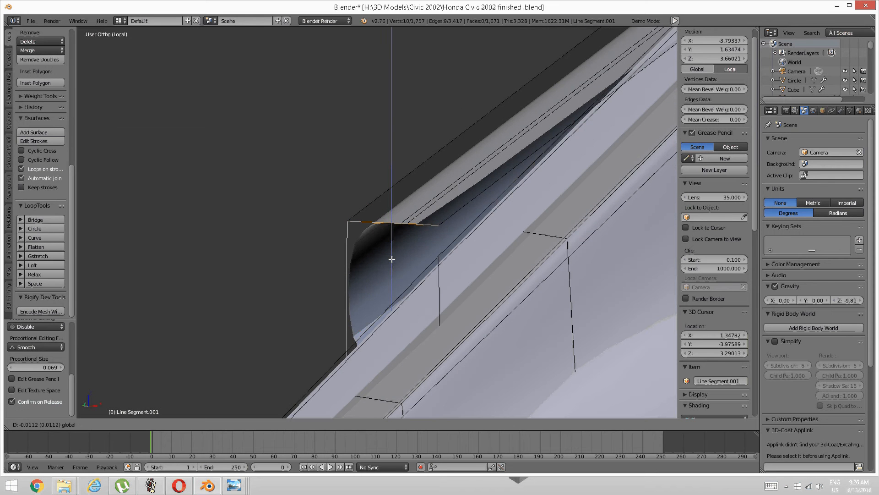
click(395, 288)
middle_drag(395, 287, 304, 241)
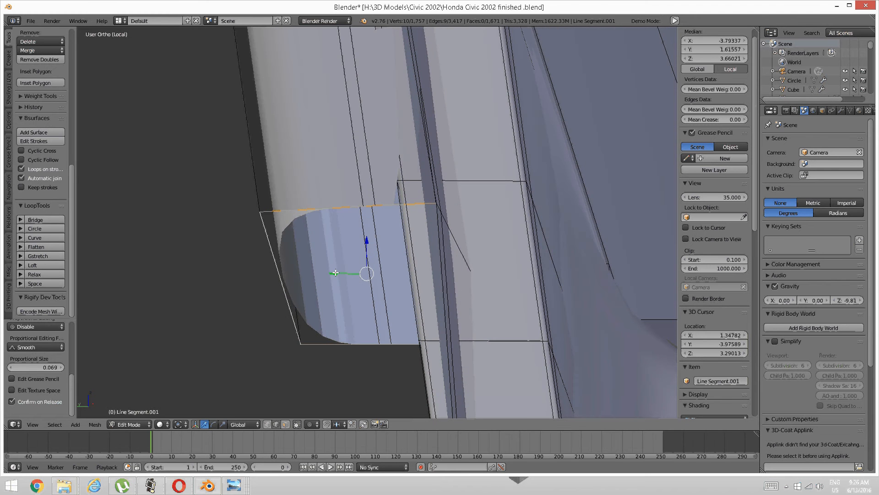
drag(336, 272, 333, 271)
Step: Select the whole linked gray panel at the mirror corner and hide it
scroll(316, 258, down, 2)
middle_drag(316, 258, 349, 259)
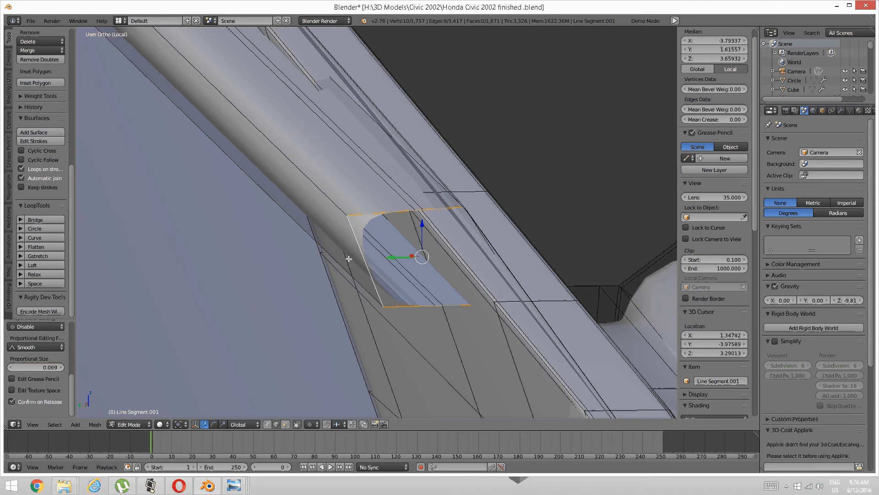
mouse_move(412, 245)
middle_down()
mouse_move(402, 240)
mouse_move(414, 244)
mouse_move(402, 250)
mouse_move(412, 257)
middle_up()
right_click(426, 316)
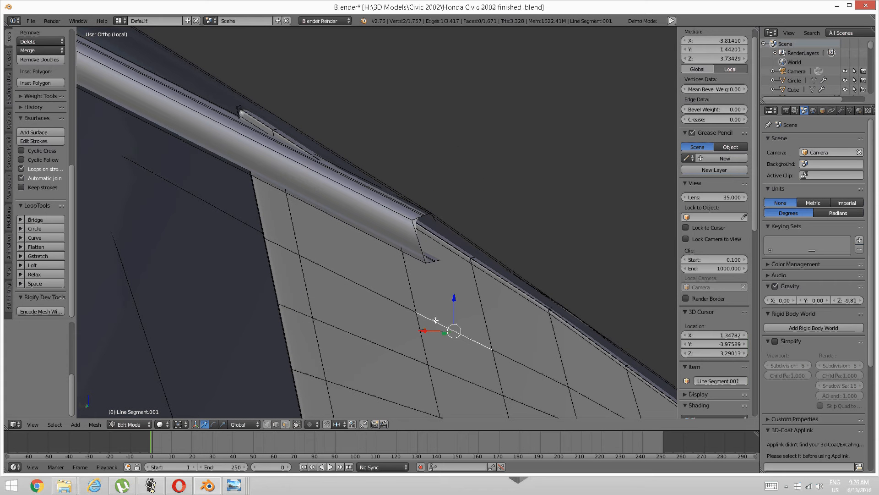
key(ctrl+l)
key(ctrl+i)
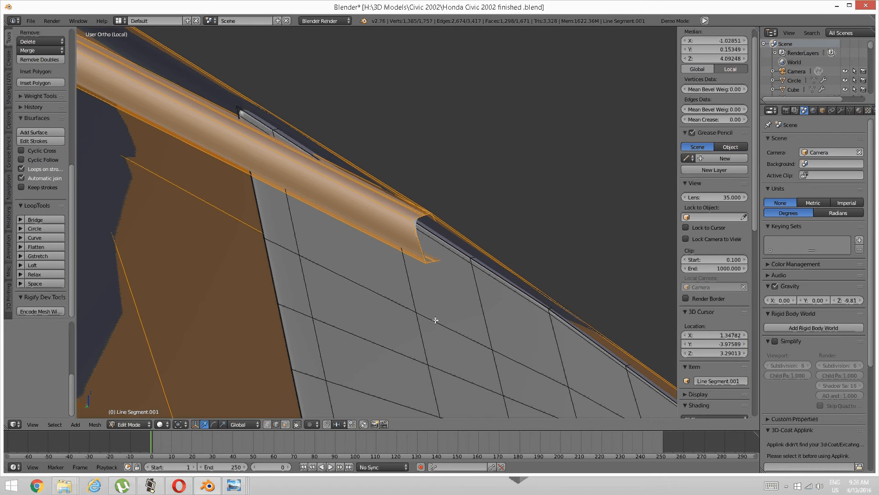
key(ctrl+i)
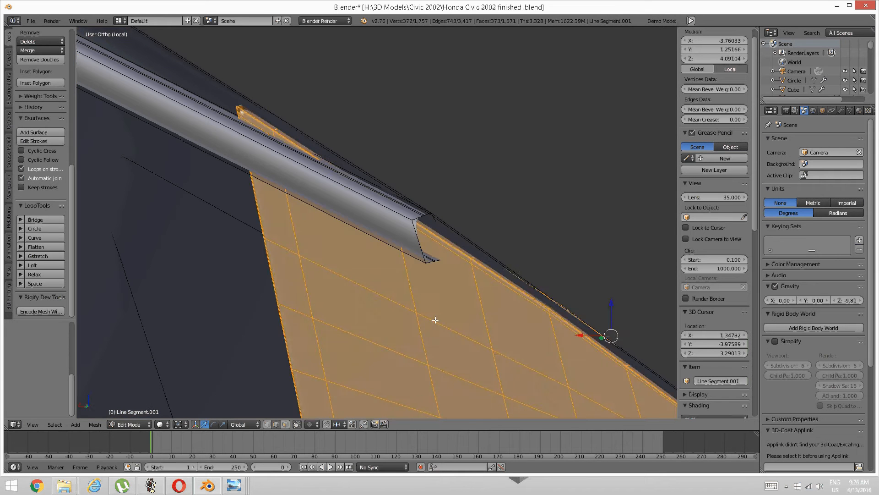
key(a)
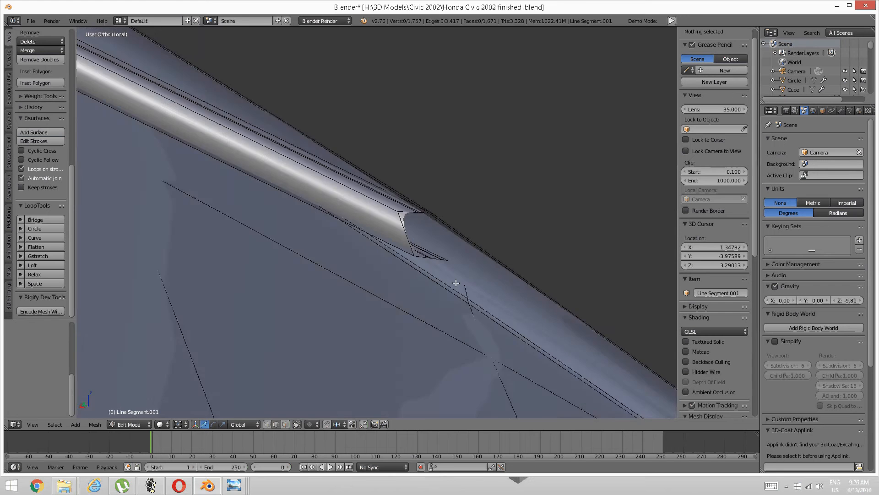
middle_drag(455, 283, 428, 280)
key(ctrl+Tab)
key(Escape)
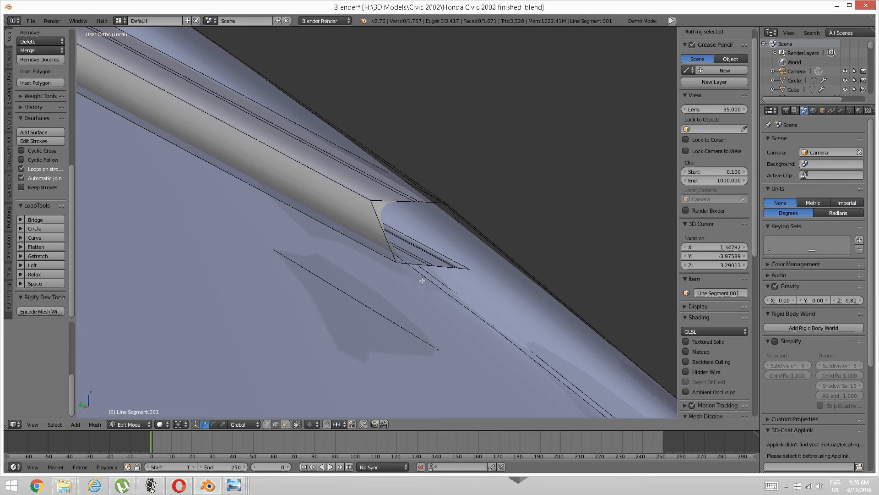
Step: Select the end loop's lower edges and move them about 0.04 along negative X, 0.02 along negative Y and 0.08 down in Z
scroll(422, 281, down, 8)
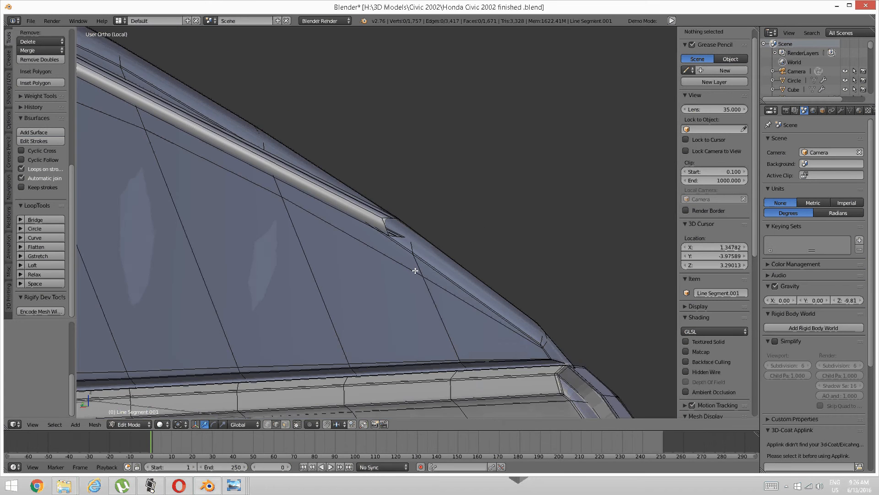
shift+middle_drag(333, 253, 375, 298)
shift+middle_drag(213, 197, 240, 222)
scroll(449, 287, up, 5)
middle_drag(448, 286, 355, 220)
scroll(354, 219, up, 2)
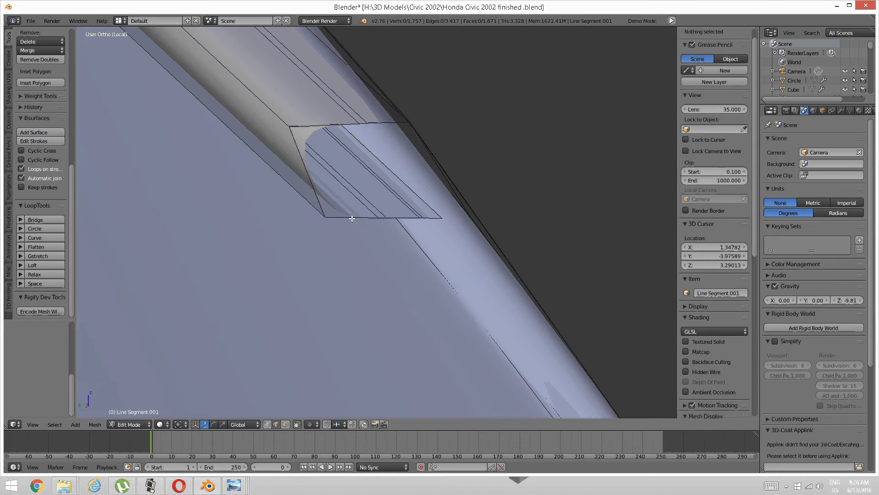
right_click(353, 218)
shift+right_click(385, 218)
shift+right_click(420, 217)
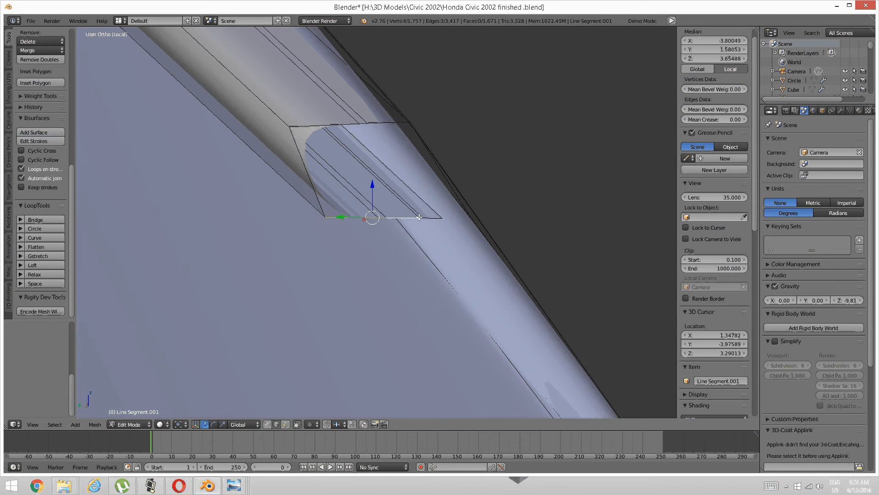
shift+right_click(425, 218)
shift+right_click(432, 219)
middle_drag(424, 222, 483, 239)
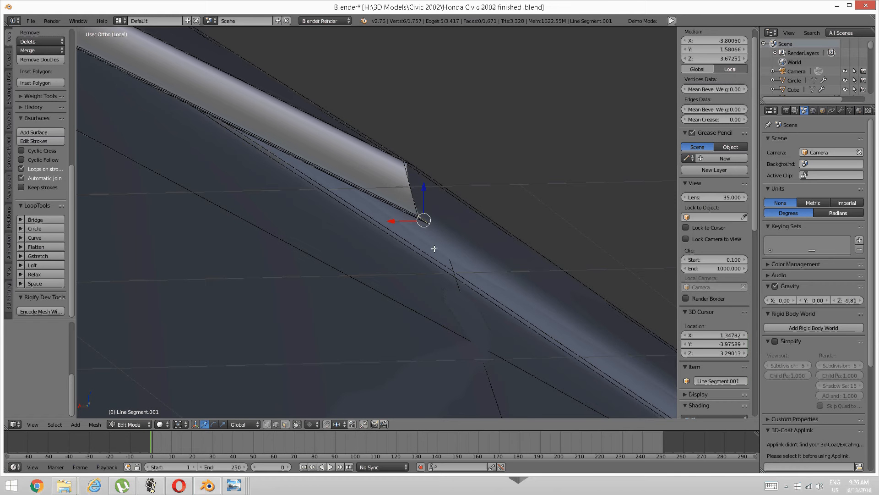
key(g)
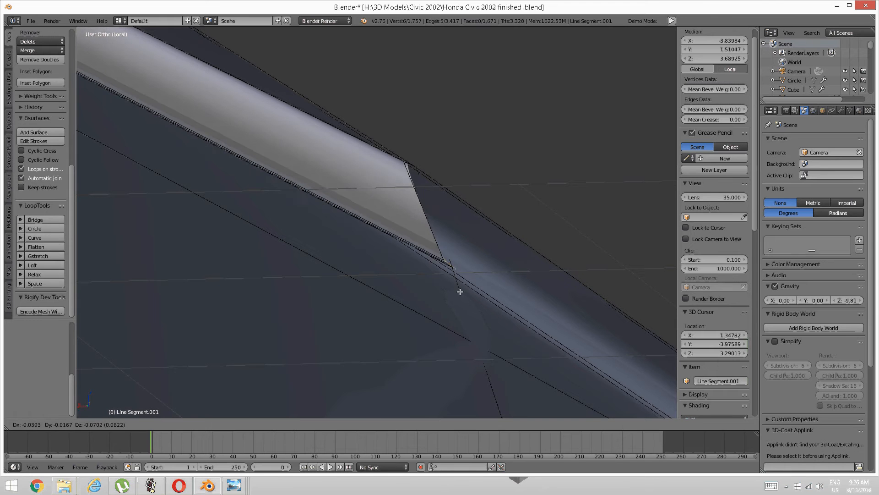
click(460, 301)
Step: Add three evenly spaced loop cuts to the long new strip segment and raise them along Z onto the upper frame
scroll(447, 278, down, 4)
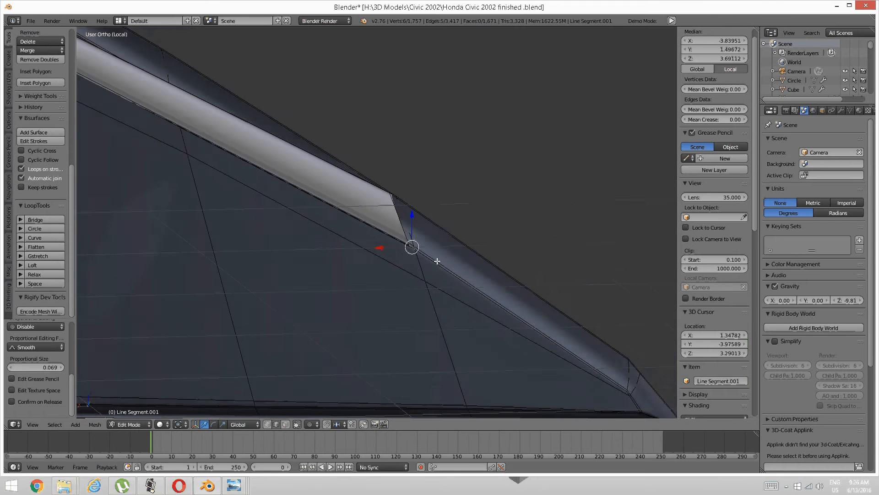
middle_drag(436, 259, 353, 263)
scroll(316, 229, down, 4)
shift+middle_drag(308, 223, 451, 333)
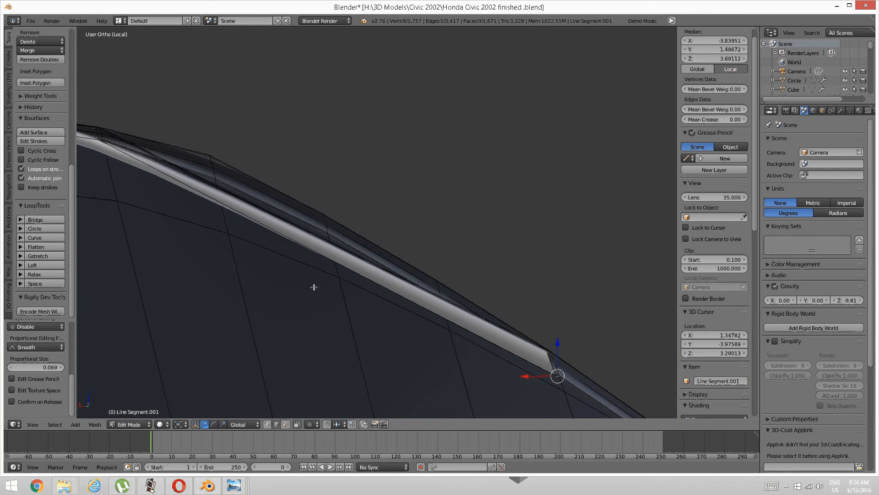
middle_drag(267, 257, 276, 263)
key(a)
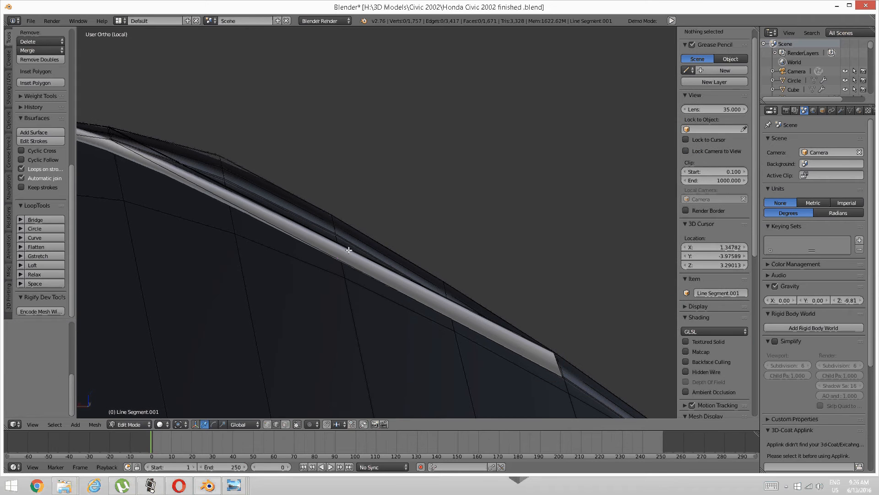
key(ctrl+r)
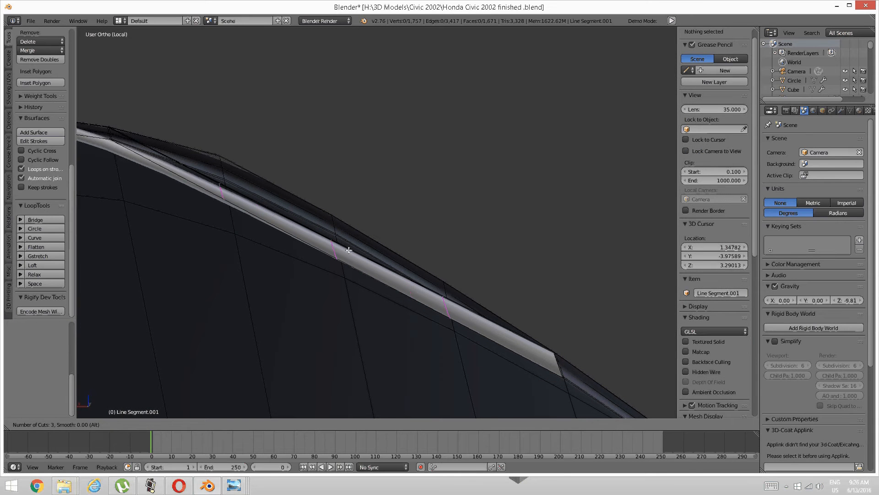
click(348, 250)
right_click(348, 250)
drag(333, 218, 335, 191)
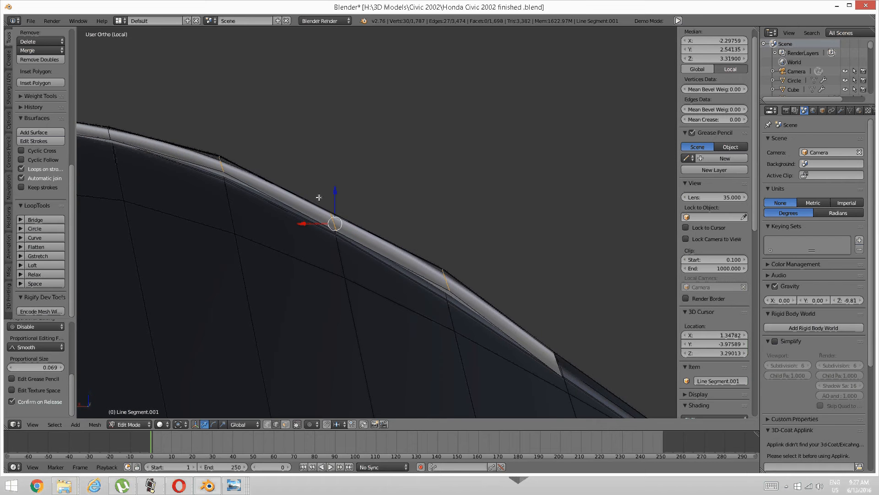
Step: Select the new loop farthest from the mirror and move it about 0.08 along positive Y
middle_drag(318, 196, 344, 403)
scroll(360, 303, up, 4)
key(a)
alt+right_click(259, 184)
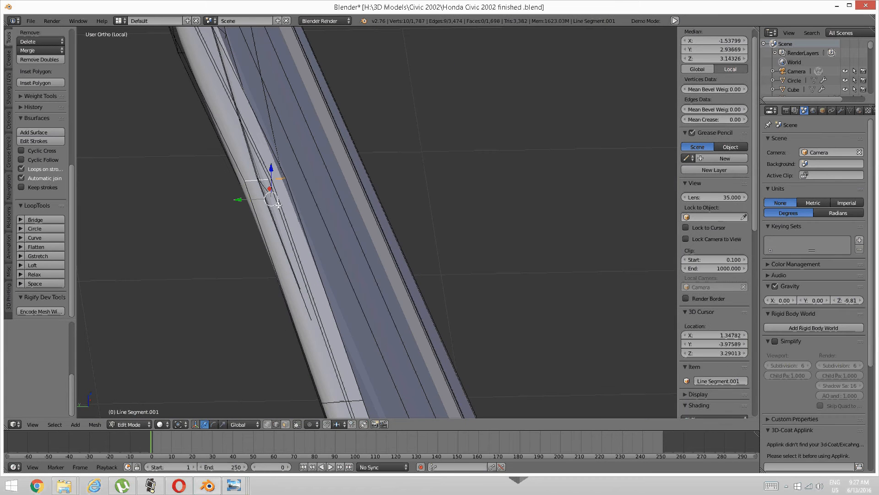
scroll(289, 213, up, 3)
shift+middle_drag(251, 202, 433, 262)
scroll(403, 252, up, 3)
shift+middle_drag(377, 245, 377, 182)
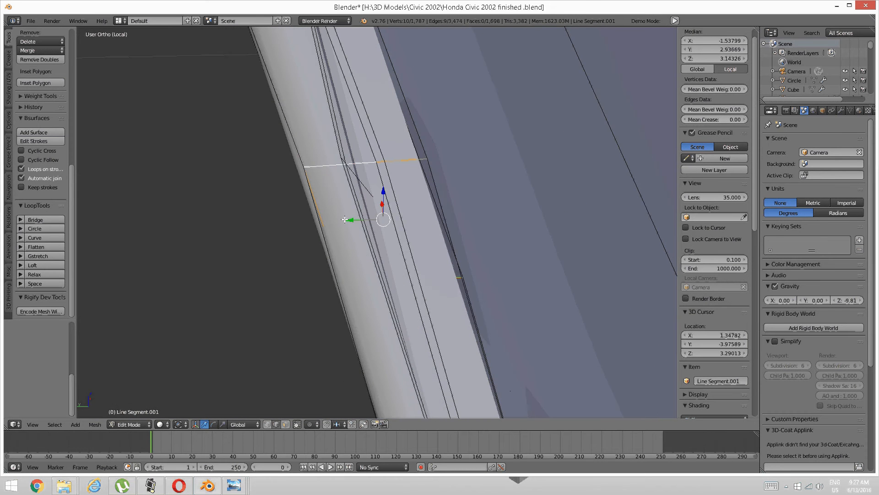
key(g)
key(y)
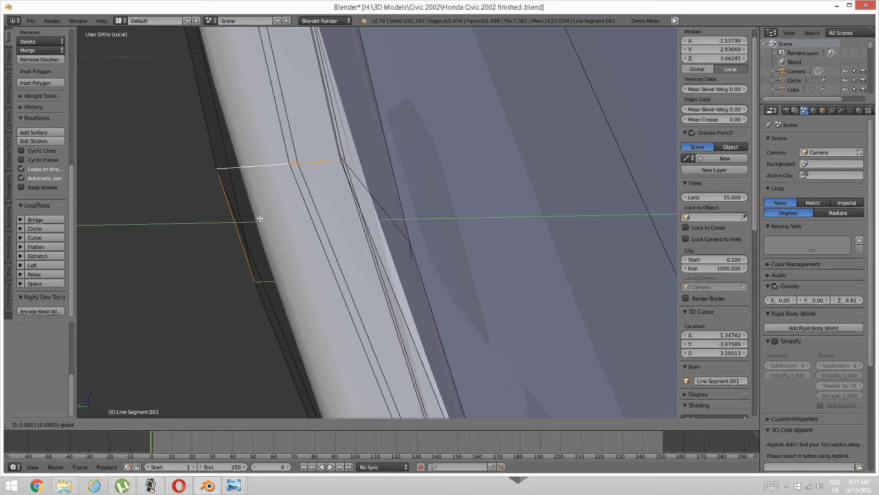
click(260, 218)
Step: Raise the same loop about 0.003 along Z
middle_drag(261, 257, 414, 337)
middle_drag(476, 359, 426, 337)
drag(409, 342, 414, 335)
Step: Set the Subdivision Surface modifier's View subdivisions to 0
middle_drag(414, 336, 607, 261)
click(840, 111)
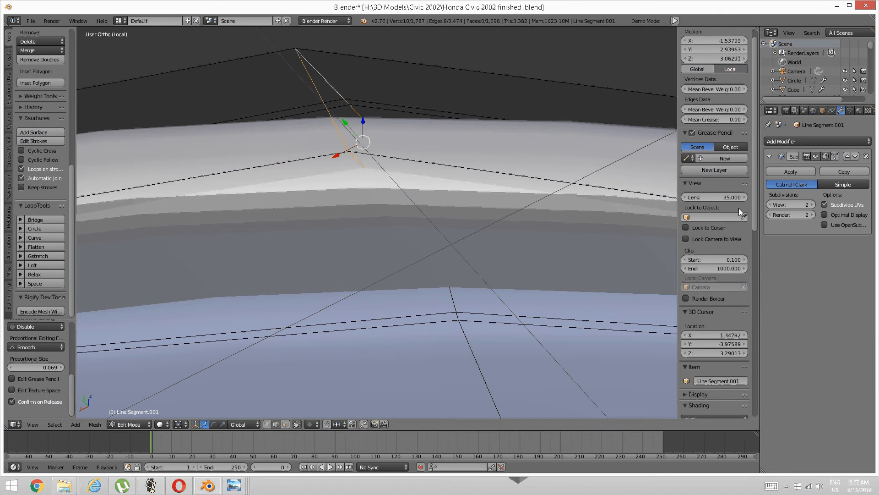
click(770, 204)
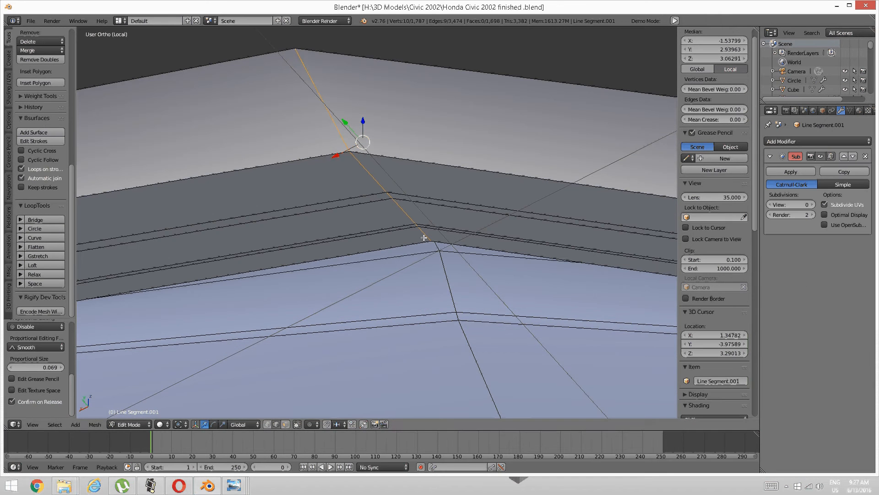
Step: Select the five inner-fold edges of the new loop farthest from the mirror, lower them about 0.065 along Z and shift them about 0.003 along negative X
right_click(417, 225)
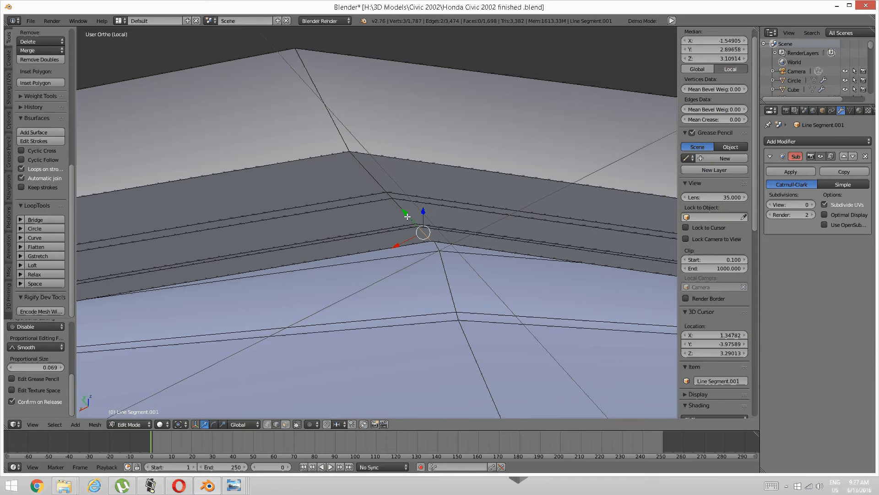
key(a)
right_click(418, 229)
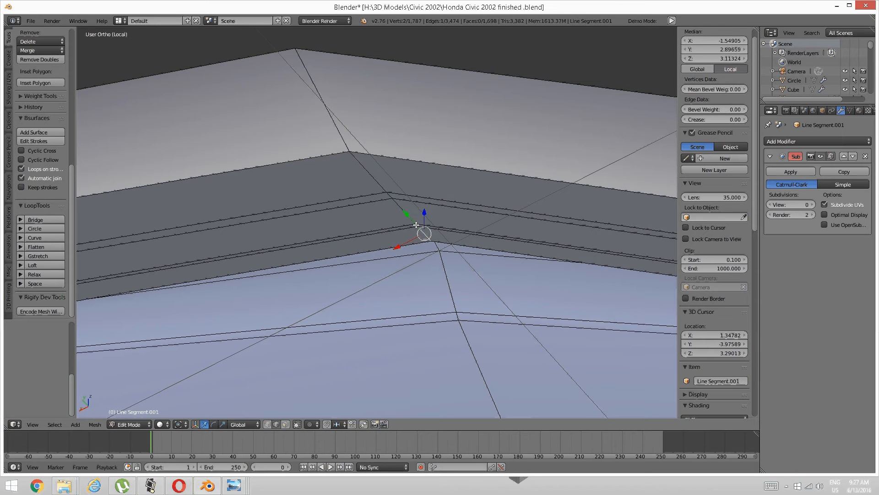
shift+right_click(416, 225)
shift+right_click(407, 217)
shift+right_click(390, 196)
shift+right_click(361, 181)
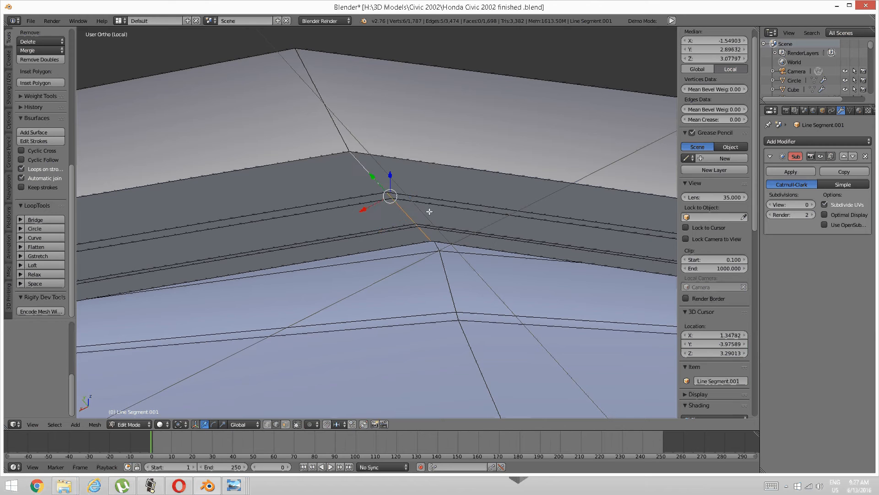
middle_drag(430, 211, 459, 245)
drag(387, 152, 401, 233)
middle_drag(402, 233, 360, 253)
drag(362, 253, 357, 257)
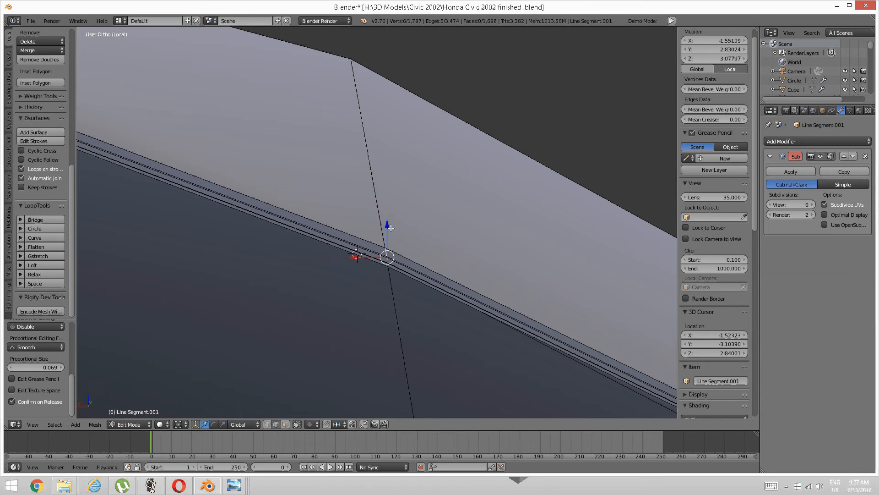
drag(390, 228, 386, 225)
scroll(437, 243, down, 4)
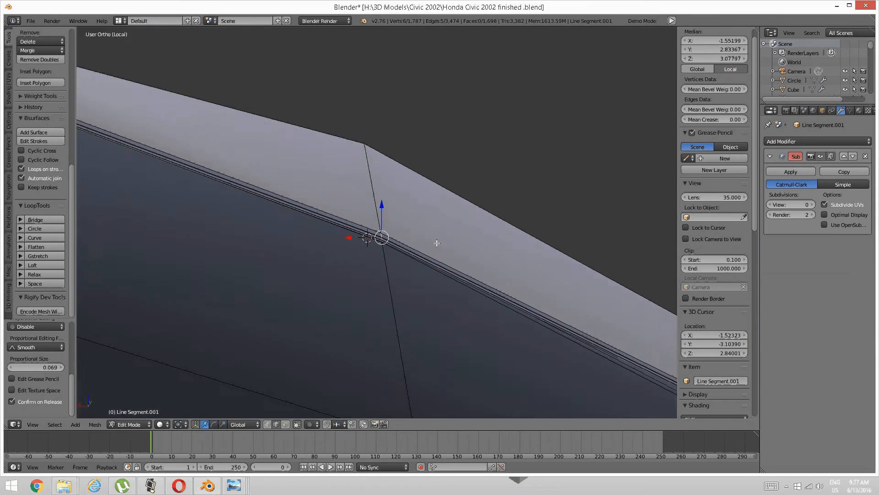
Step: Select the five inner-fold edges of the neighbouring older loop, away from the mirror, and lower them about 0.025 along Z
middle_drag(437, 242, 435, 257)
shift+middle_drag(542, 284, 389, 200)
scroll(339, 197, down, 4)
mouse_move(288, 195)
shift+middle_down()
mouse_move(504, 224)
mouse_move(511, 182)
shift+middle_up()
mouse_move(540, 256)
middle_down()
mouse_move(392, 222)
mouse_move(587, 249)
mouse_move(454, 239)
mouse_move(494, 215)
mouse_move(472, 243)
mouse_move(454, 192)
mouse_move(373, 241)
mouse_move(334, 234)
mouse_move(320, 244)
mouse_move(330, 238)
mouse_move(271, 240)
mouse_move(393, 186)
mouse_move(430, 181)
mouse_move(436, 218)
mouse_move(403, 273)
mouse_move(414, 250)
middle_up()
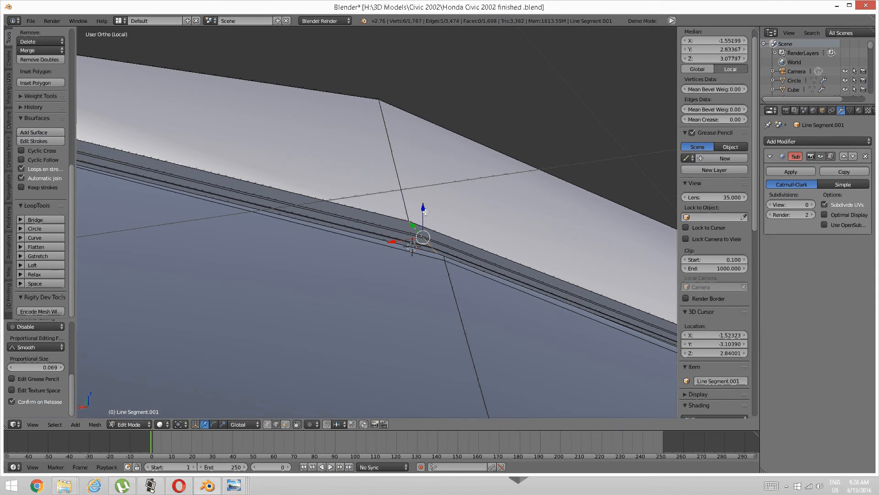
scroll(425, 212, down, 3)
shift+middle_drag(237, 206, 677, 251)
scroll(50, 208, up, 1)
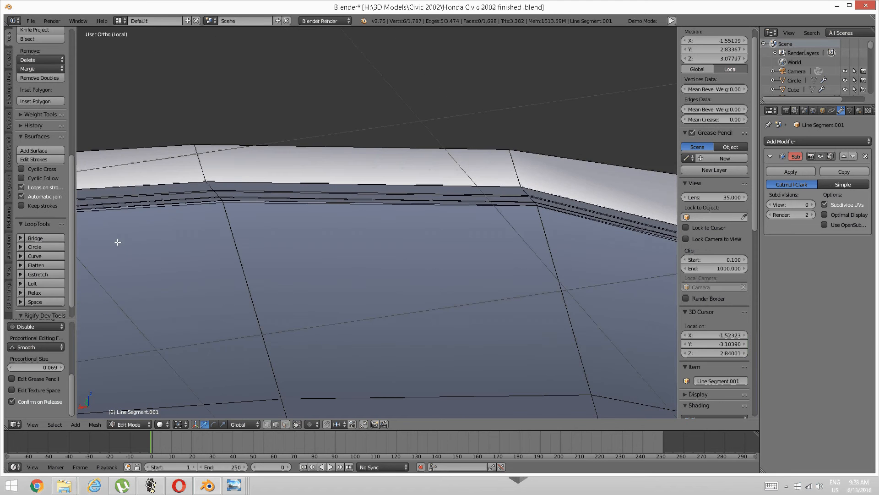
middle_drag(118, 242, 194, 293)
key(a)
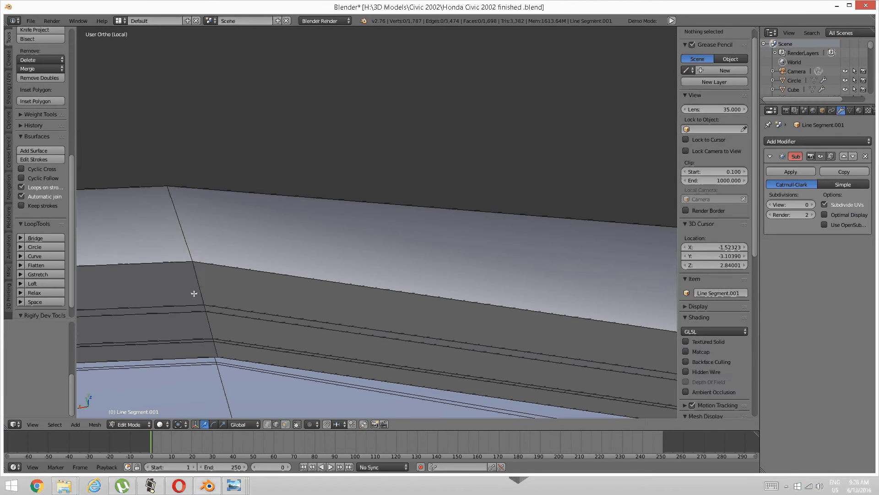
right_click(195, 293)
shift+right_click(205, 308)
shift+right_click(208, 323)
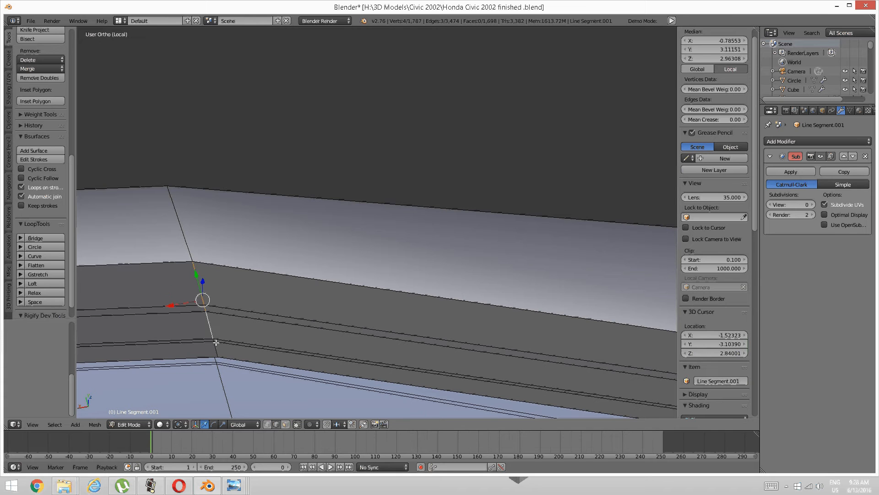
shift+right_click(214, 340)
shift+right_click(217, 349)
scroll(216, 325, down, 3)
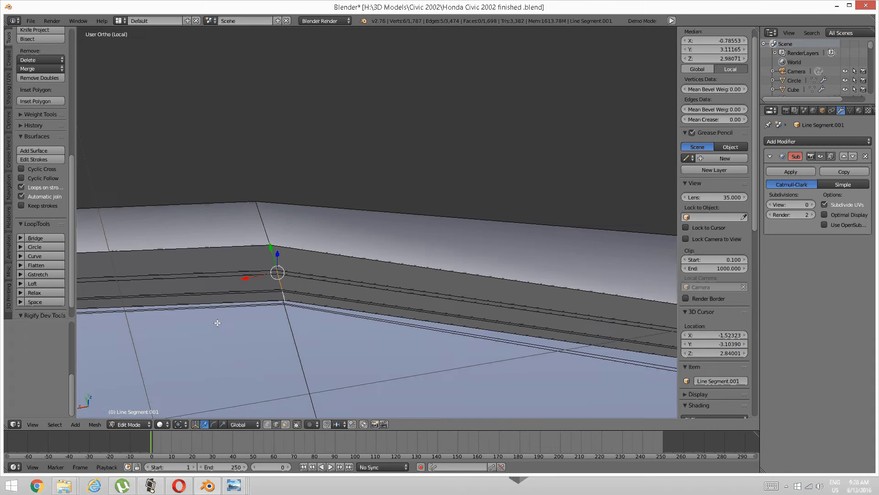
middle_drag(216, 322, 221, 366)
scroll(251, 302, down, 2)
mouse_move(251, 302)
middle_down()
mouse_move(257, 291)
mouse_move(260, 298)
middle_up()
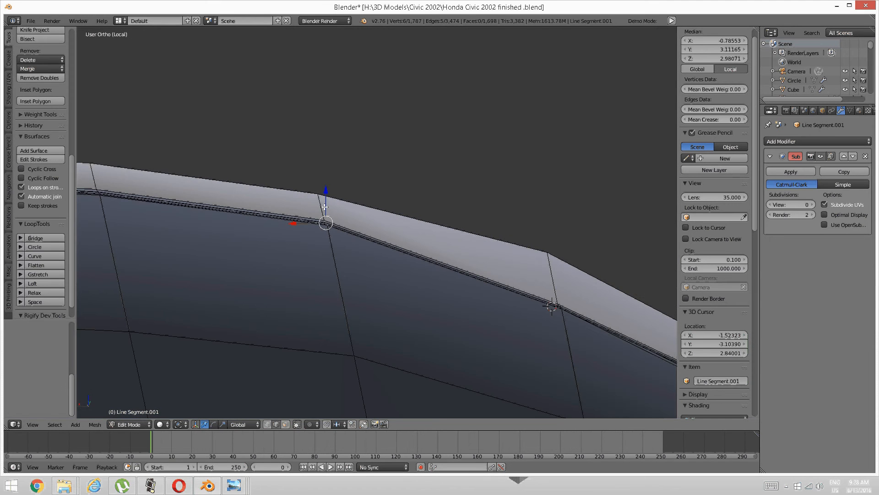
key(g)
key(z)
click(324, 200)
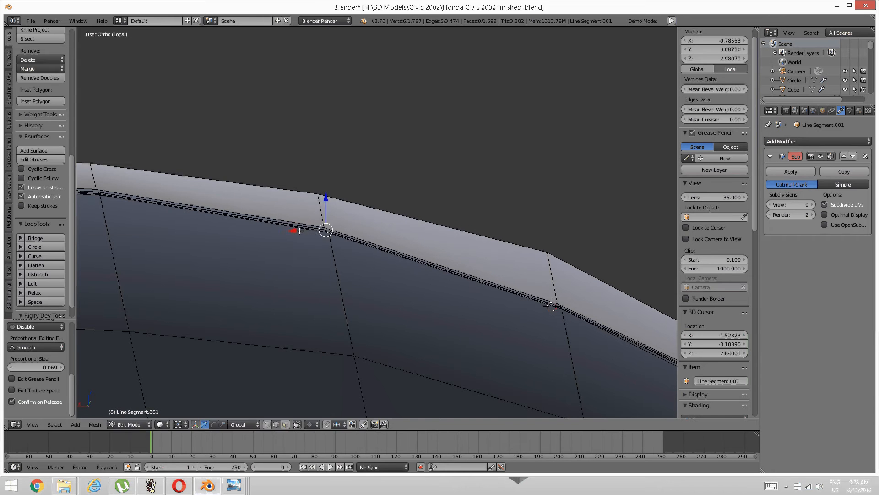
Step: Shift the older loop's selected inner-fold edges about 0.003 along negative X
key(g)
key(x)
click(301, 230)
shift+middle_drag(301, 230, 225, 181)
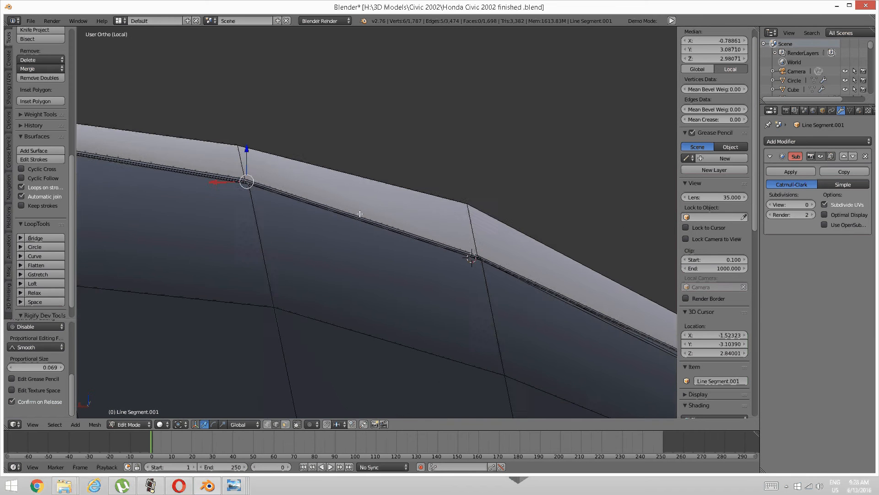
Step: Select the inner-fold edges of the new loop farthest from the mirror again and nudge them slightly
middle_drag(479, 271, 360, 237)
scroll(414, 222, up, 4)
scroll(358, 236, up, 3)
right_click(338, 204)
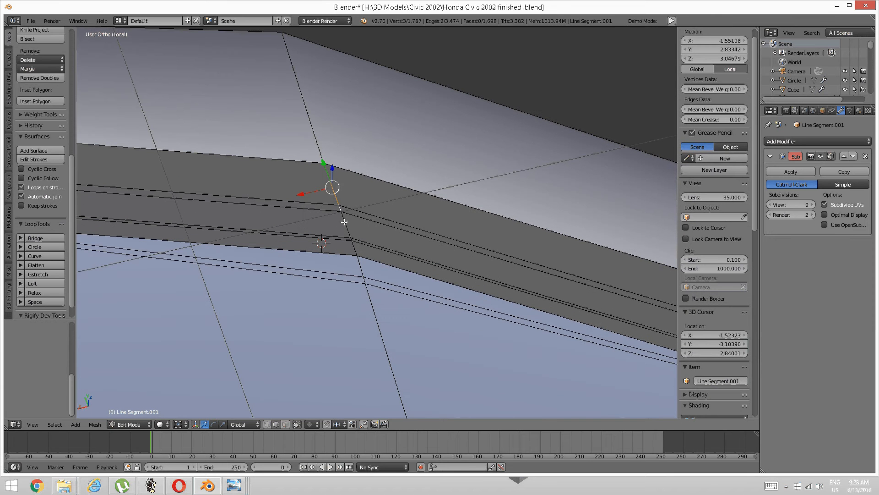
shift+right_click(353, 248)
shift+right_click(354, 248)
middle_drag(343, 240, 362, 266)
drag(374, 248, 371, 250)
middle_drag(371, 249, 403, 243)
Step: Select the middle new loop and move it about 0.056 along positive Y toward the window frame
key(a)
alt+click(327, 287)
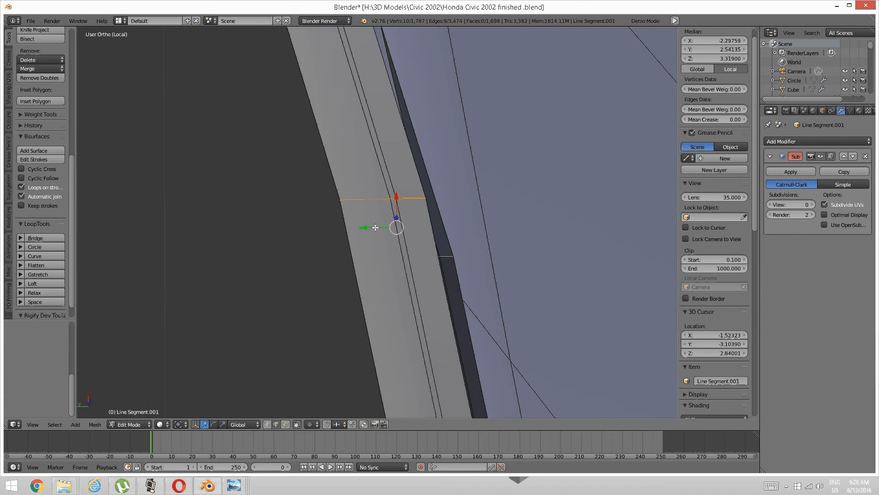
key(g)
key(y)
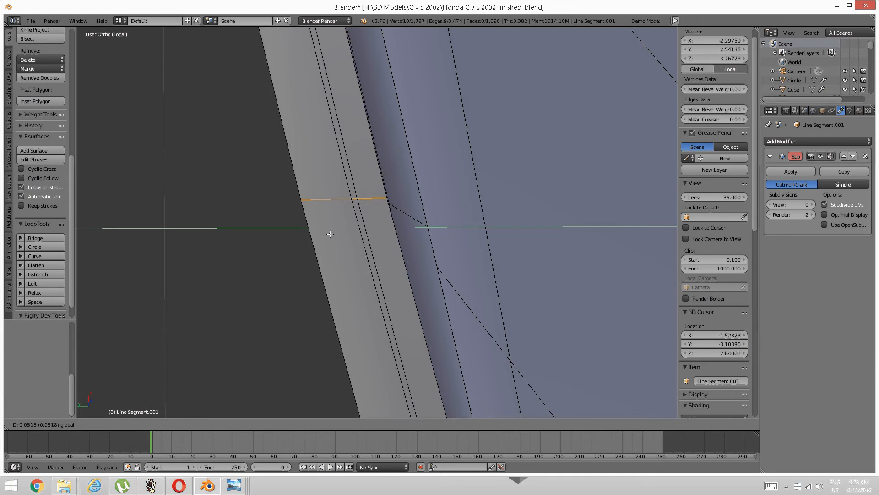
click(328, 235)
middle_drag(327, 235, 327, 198)
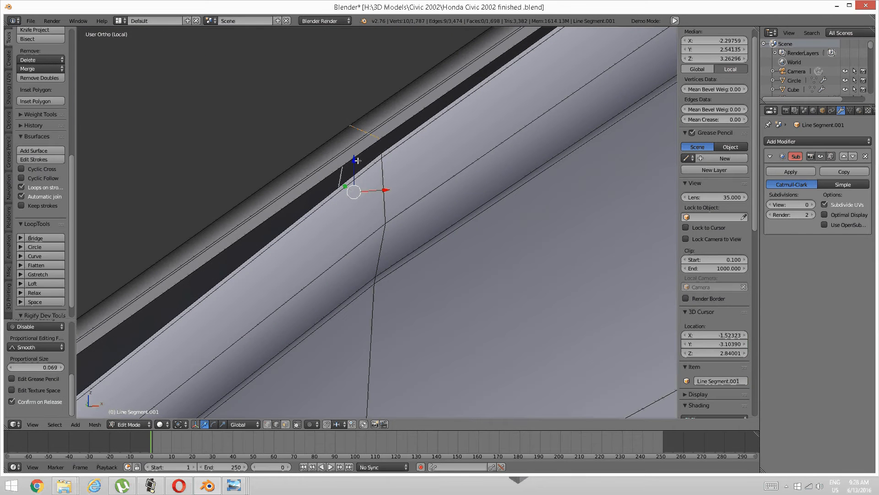
Step: Lower the middle loop about 0.017 along Z and fine-adjust its position along Y
key(g)
key(z)
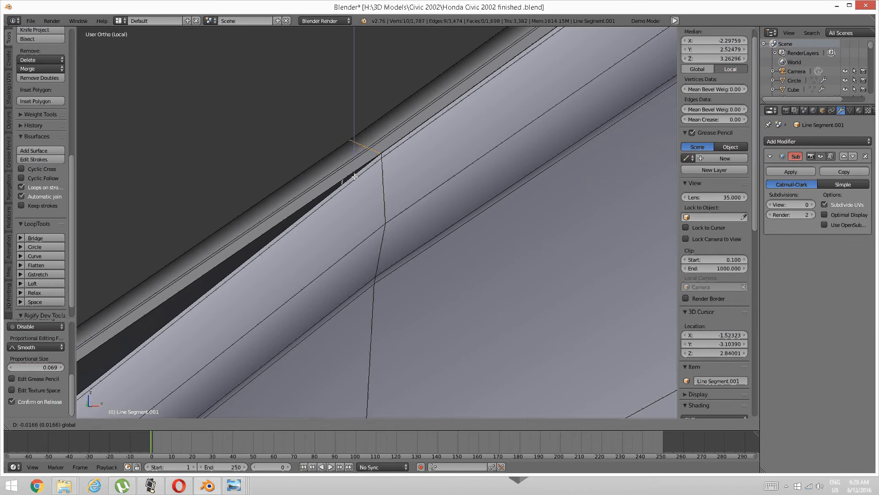
click(358, 178)
middle_drag(359, 188, 388, 225)
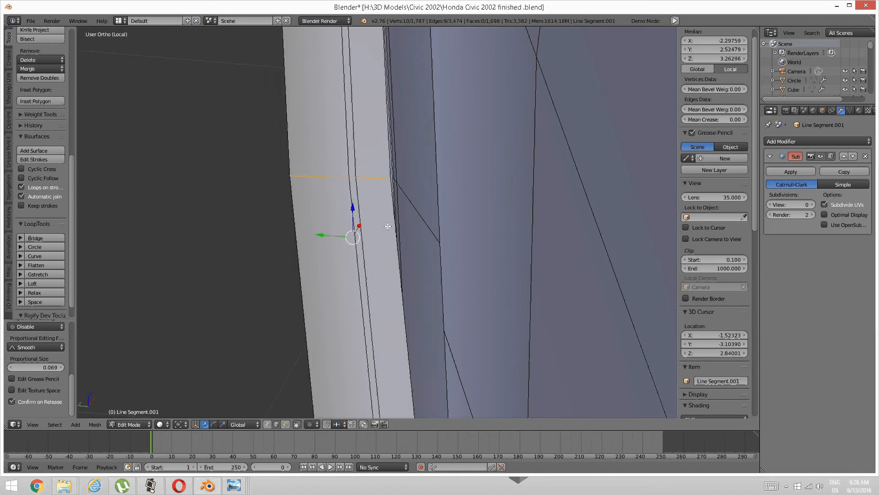
key(g)
key(z)
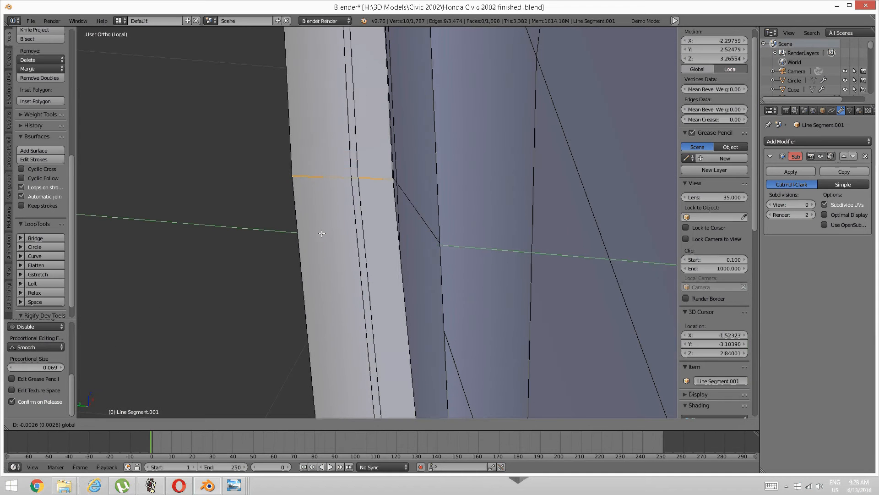
click(280, 234)
Step: Select the five inner-fold edges of the middle loop and shift them slightly along positive X
middle_drag(280, 234, 363, 230)
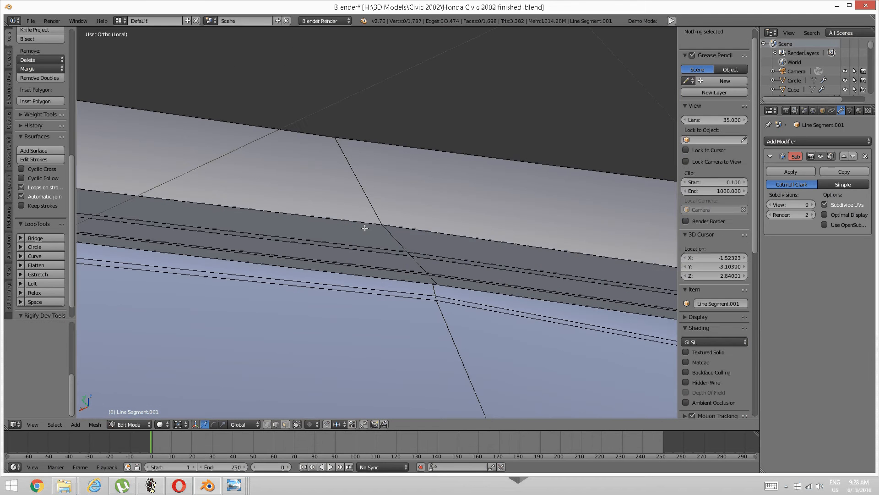
right_click(399, 235)
right_click(403, 249)
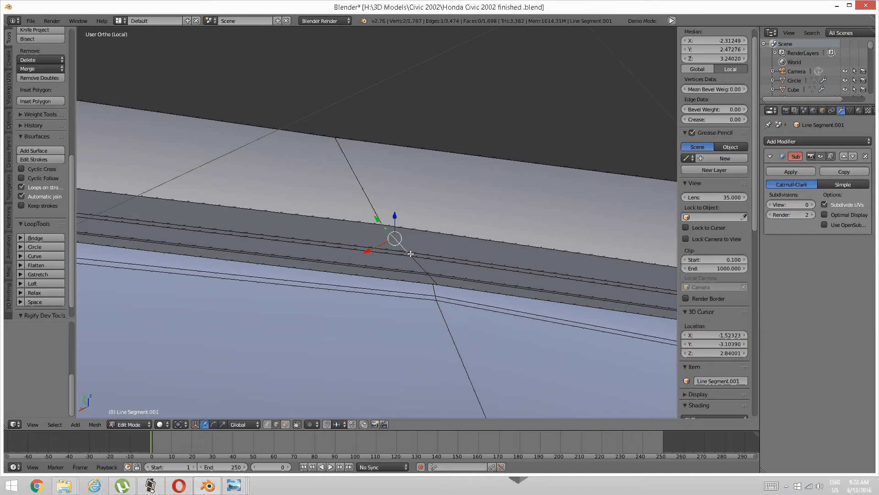
shift+right_click(411, 254)
shift+right_click(429, 274)
middle_drag(422, 274, 424, 248)
scroll(444, 268, up, 3)
shift+right_click(453, 276)
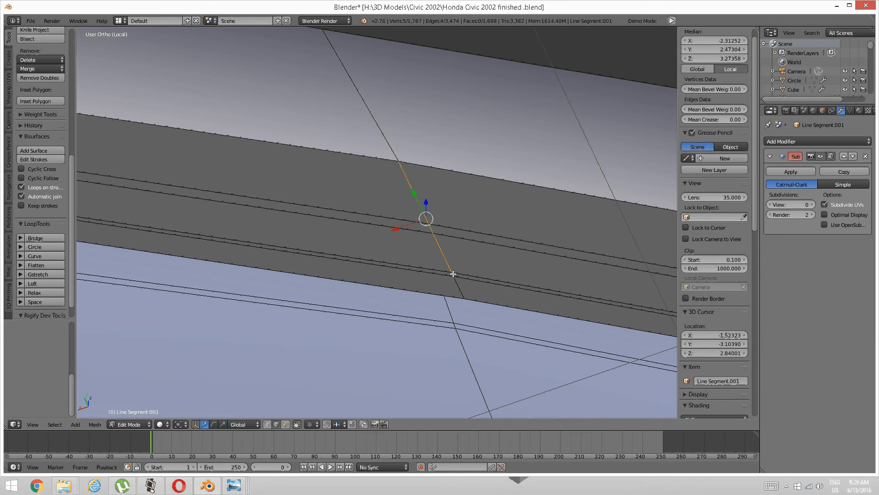
shift+right_click(456, 284)
middle_drag(455, 285, 468, 304)
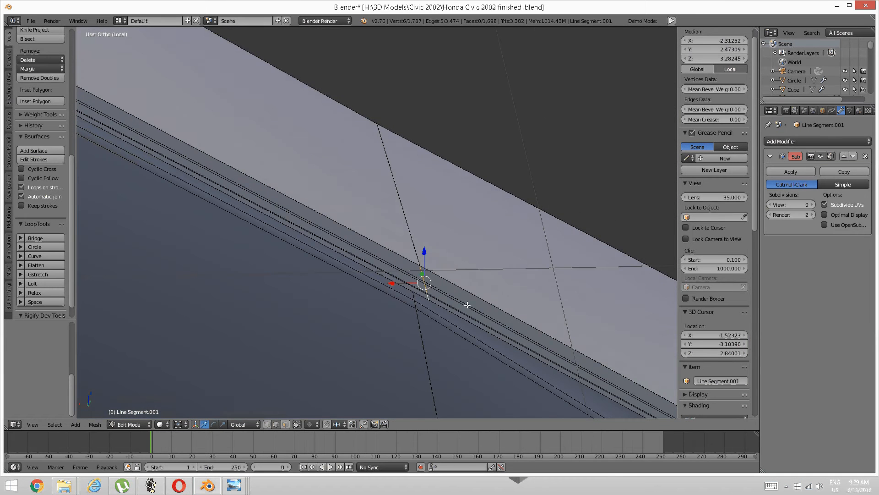
click(400, 279)
drag(393, 284, 382, 287)
Step: Select the new loop nearest the mirror, lower it about 0.08 along Z and move it about 0.027 along positive Y
middle_drag(383, 286, 435, 253)
scroll(439, 253, down, 6)
scroll(440, 243, up, 4)
shift+middle_drag(524, 325, 451, 198)
scroll(452, 198, up, 3)
key(a)
alt+right_click(432, 158)
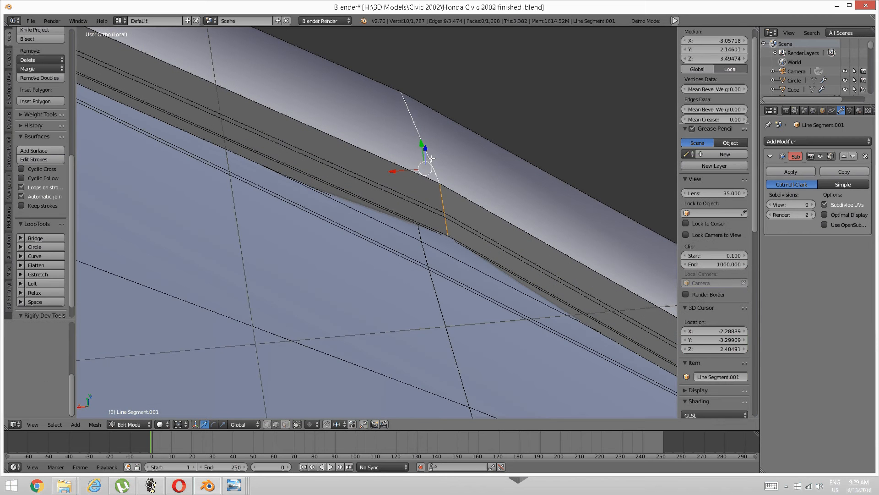
middle_drag(431, 158, 412, 186)
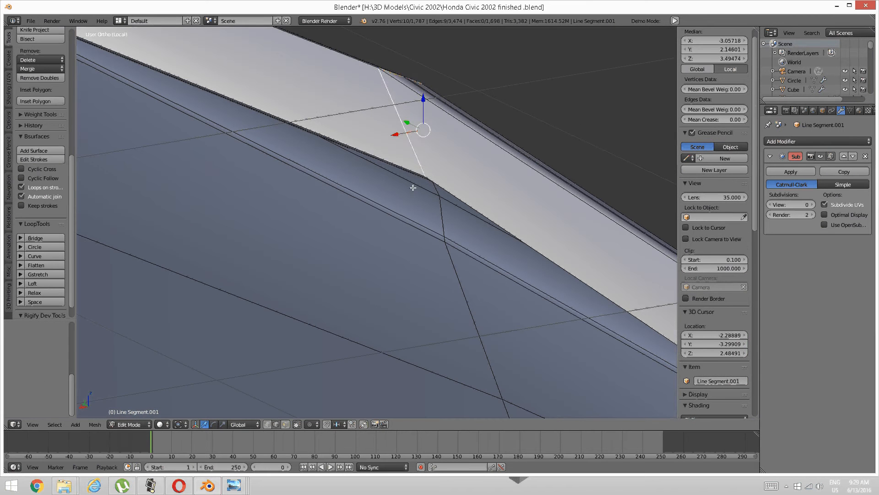
key(a)
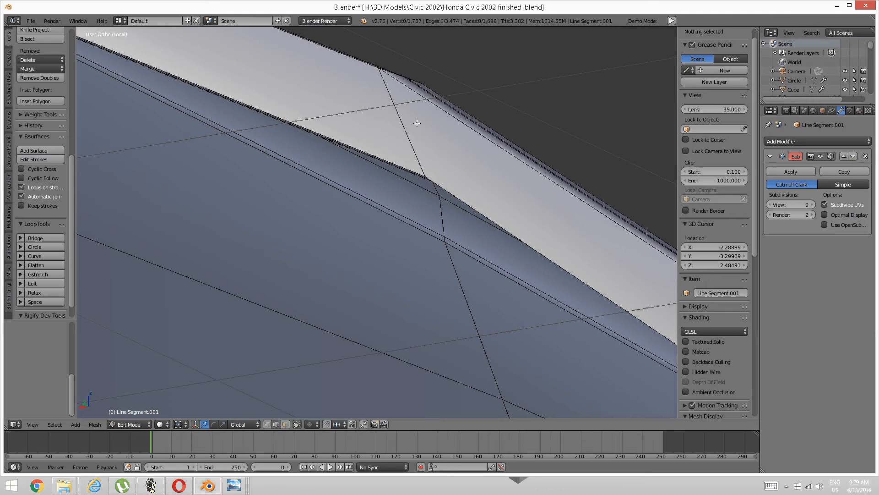
alt+right_click(417, 123)
middle_drag(416, 123, 363, 209)
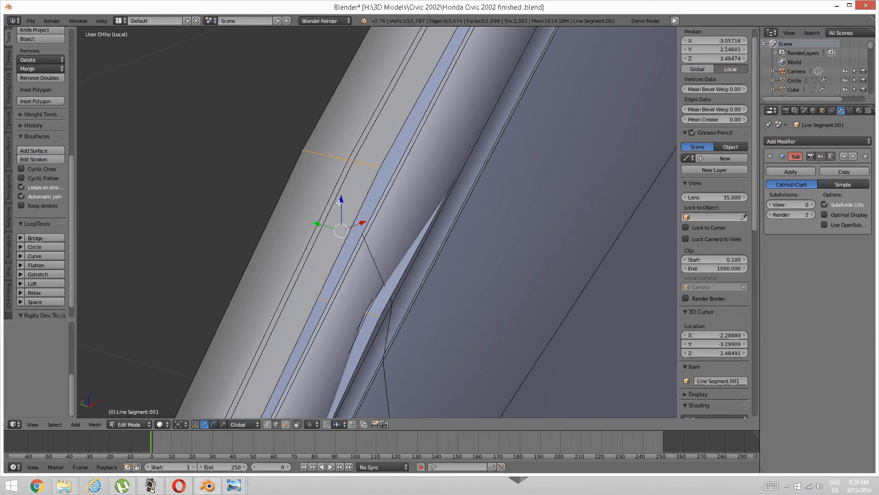
drag(340, 202, 302, 291)
click(347, 272)
middle_drag(302, 291, 300, 226)
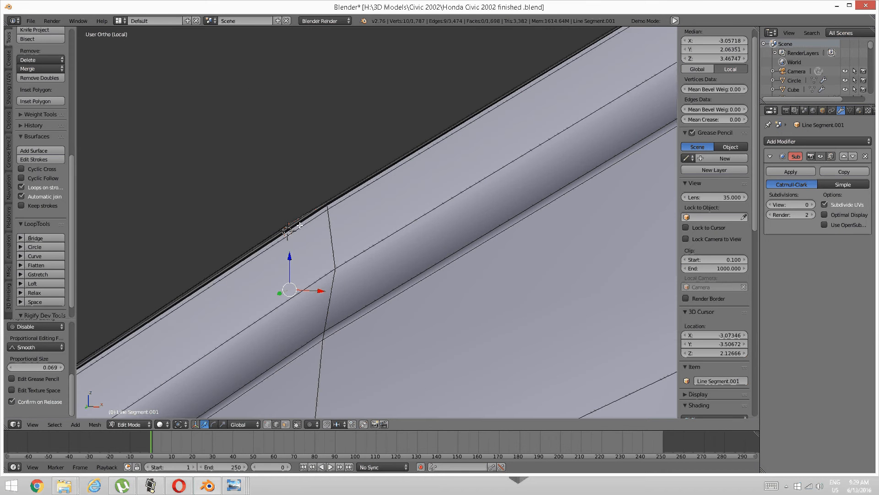
drag(289, 251, 290, 253)
Step: Select the five inner-fold edges of the loop nearest the mirror and shift them about 0.012 along positive X
middle_drag(289, 253, 403, 214)
key(a)
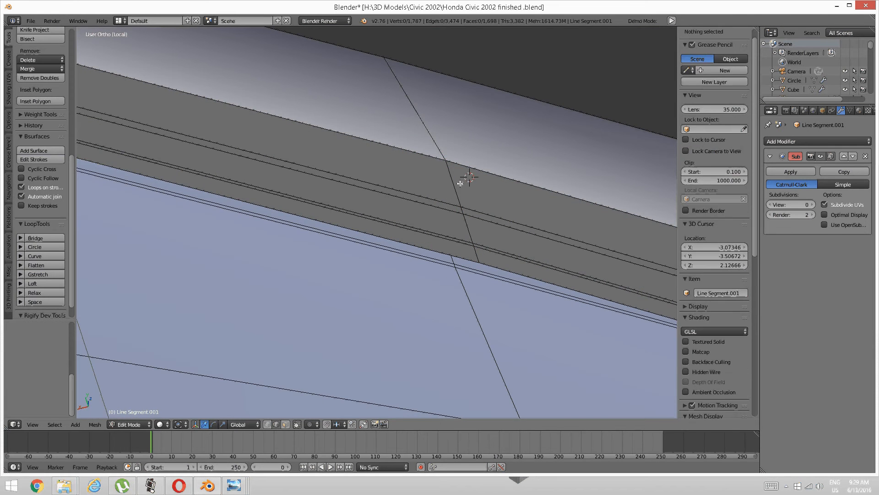
right_click(458, 191)
shift+right_click(471, 240)
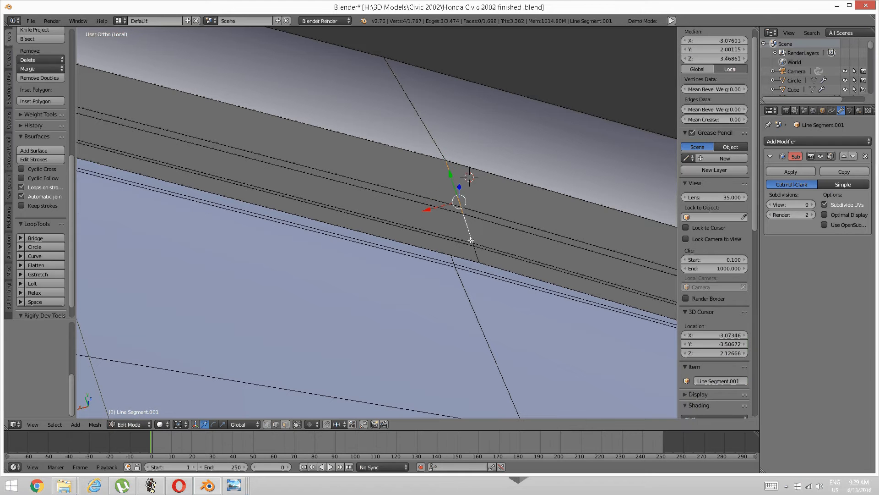
shift+right_click(475, 246)
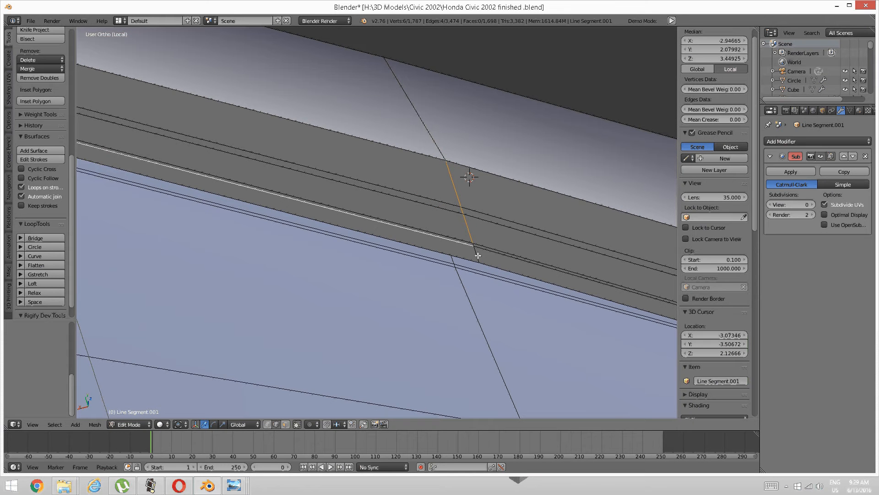
shift+right_click(475, 249)
shift+right_click(473, 245)
shift+right_click(476, 246)
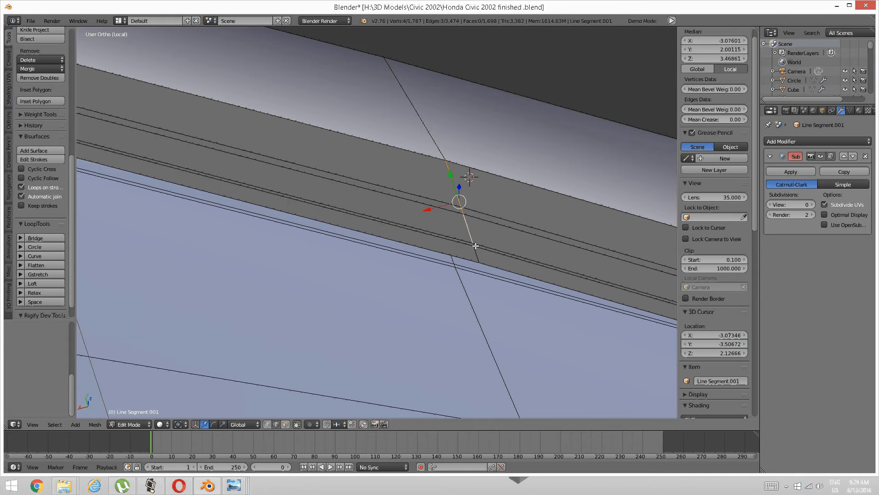
shift+right_click(474, 247)
shift+right_click(478, 252)
middle_drag(454, 209, 462, 234)
mouse_move(462, 240)
mouse_down()
mouse_move(447, 242)
mouse_move(463, 247)
mouse_up()
Step: Raise the same inner-fold edges about 0.018 along Z and shift them a further 0.011 or so along positive X
middle_drag(472, 227, 464, 233)
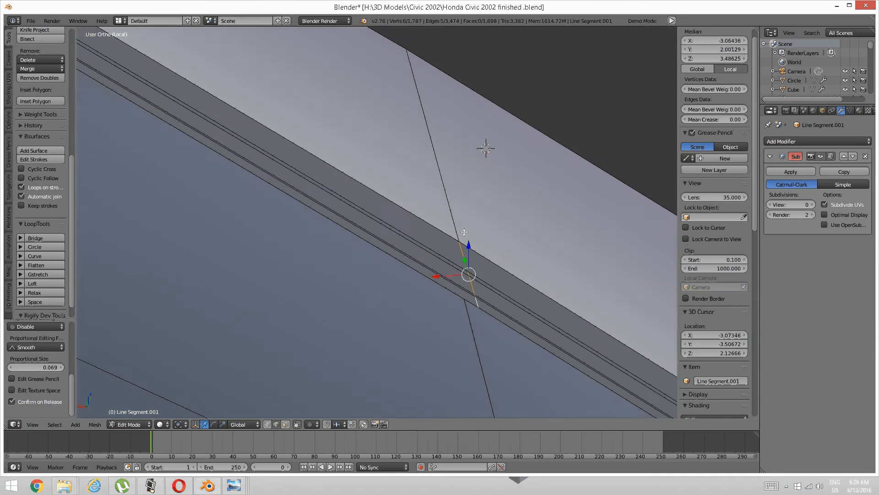
drag(469, 243, 453, 225)
scroll(467, 230, down, 5)
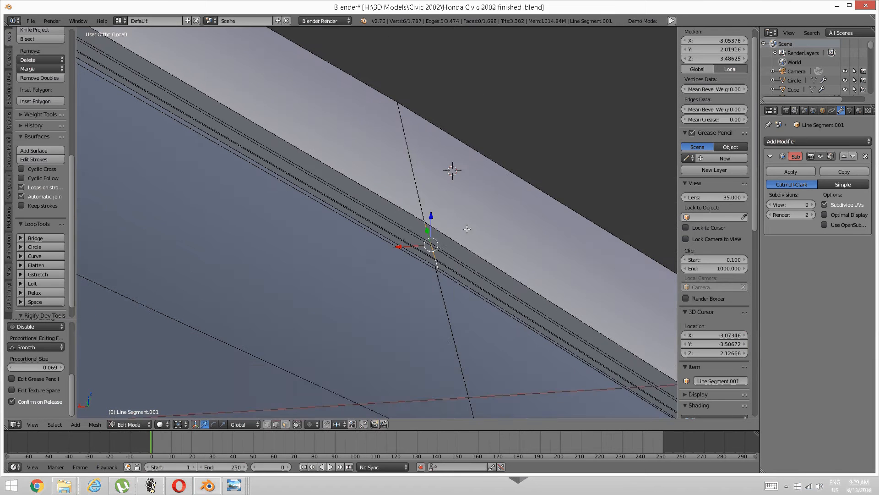
Step: Select the five inner-fold edges of the third loop behind the strip's open end and shift them about 0.037 along negative Y
middle_drag(467, 229, 253, 190)
scroll(481, 252, down, 4)
scroll(435, 186, down, 4)
scroll(357, 204, down, 3)
scroll(267, 204, up, 3)
scroll(325, 224, up, 6)
shift+middle_drag(253, 190, 361, 275)
scroll(385, 241, up, 3)
scroll(380, 246, up, 3)
shift+middle_drag(361, 274, 483, 233)
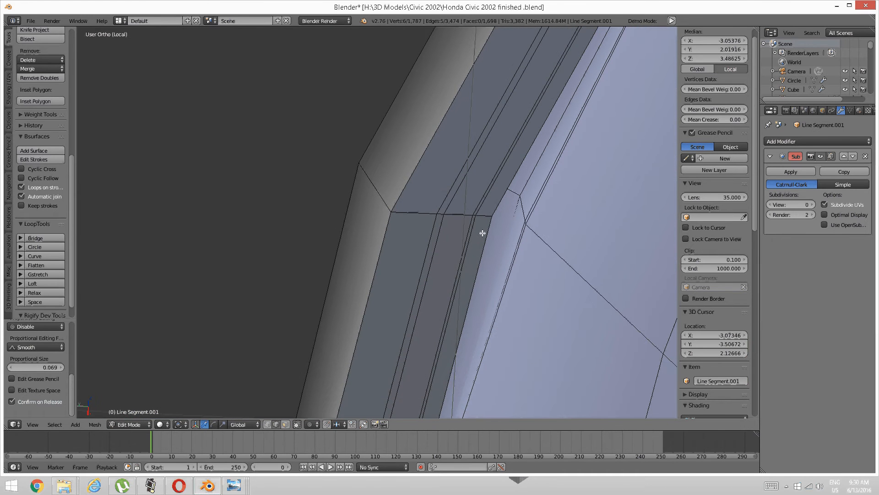
scroll(503, 212, up, 3)
right_click(530, 211)
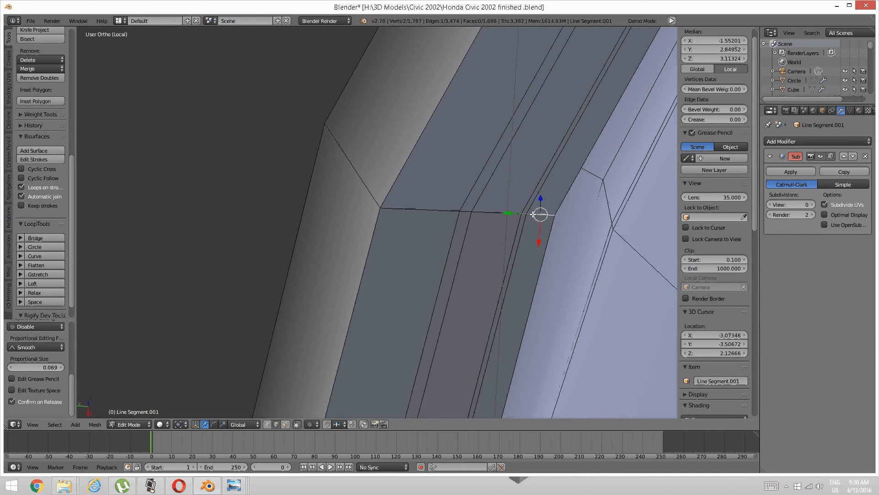
shift+right_click(523, 213)
shift+right_click(503, 211)
shift+right_click(465, 210)
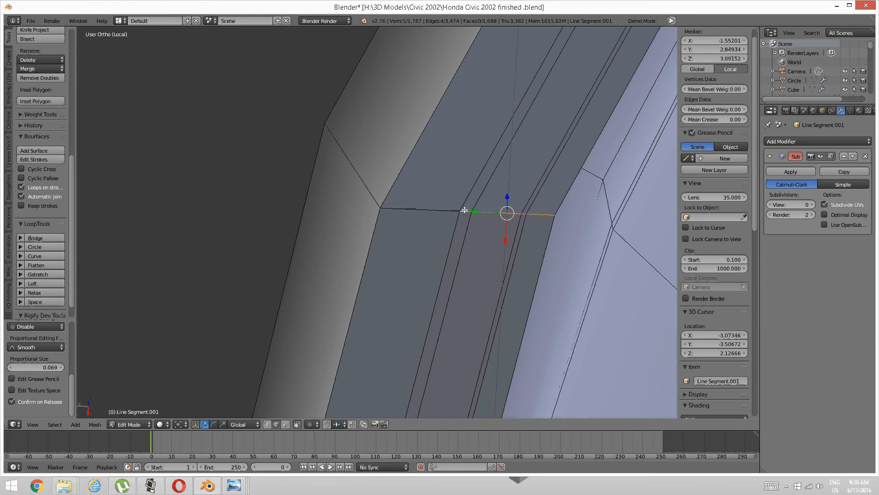
shift+right_click(440, 214)
shift+middle_drag(441, 215, 331, 213)
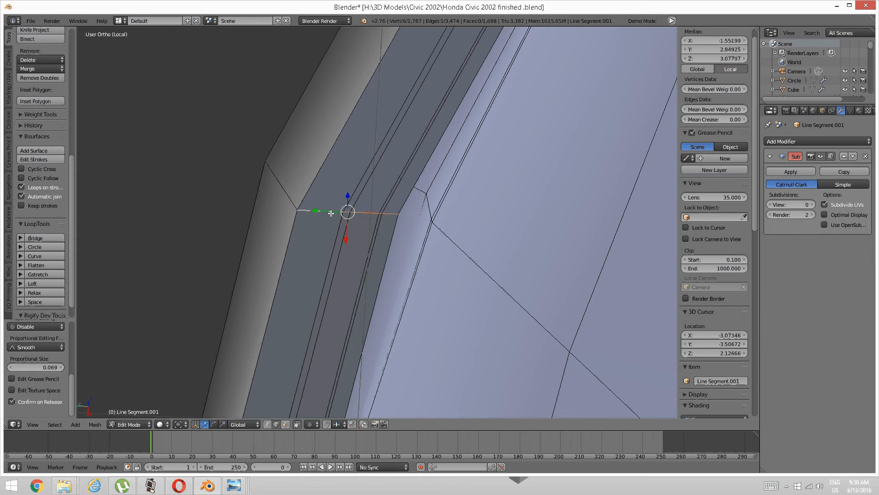
drag(314, 213, 348, 210)
middle_drag(399, 202, 398, 212)
scroll(412, 188, down, 3)
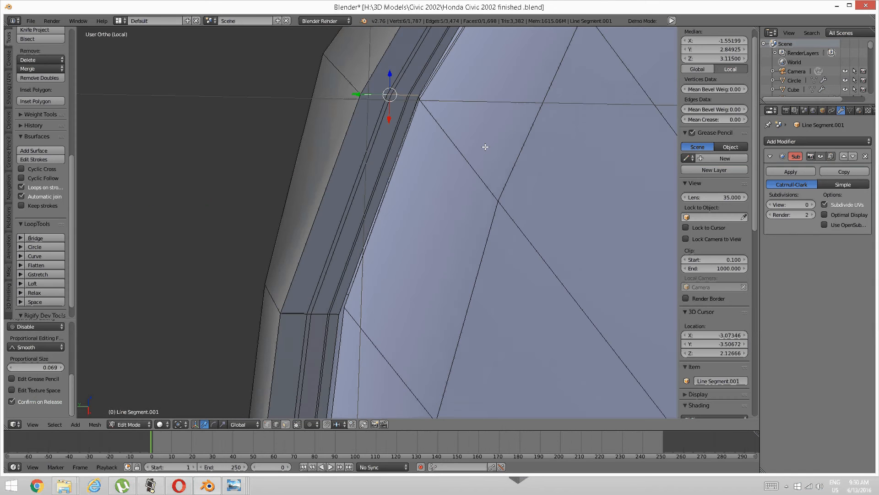
Step: Nudge the same inner-fold edges about 0.0014 back along positive Y to match the frame's edge
shift+middle_drag(477, 159, 422, 296)
scroll(393, 236, up, 5)
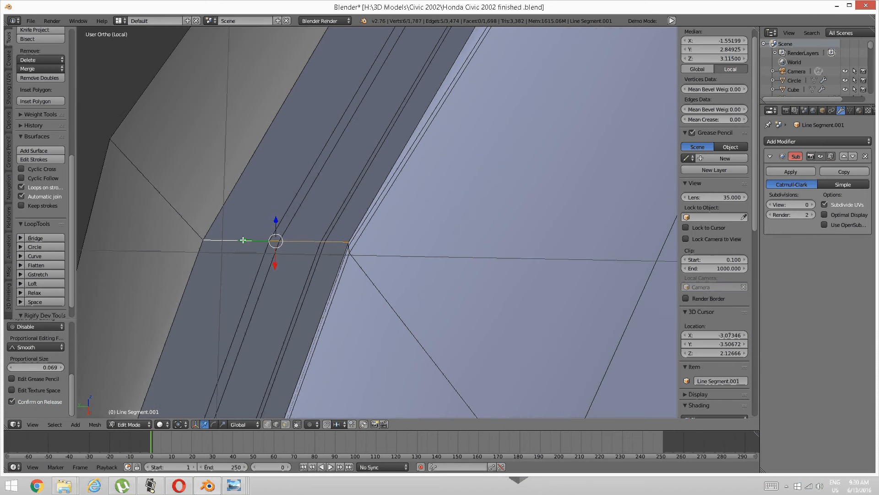
drag(243, 240, 243, 240)
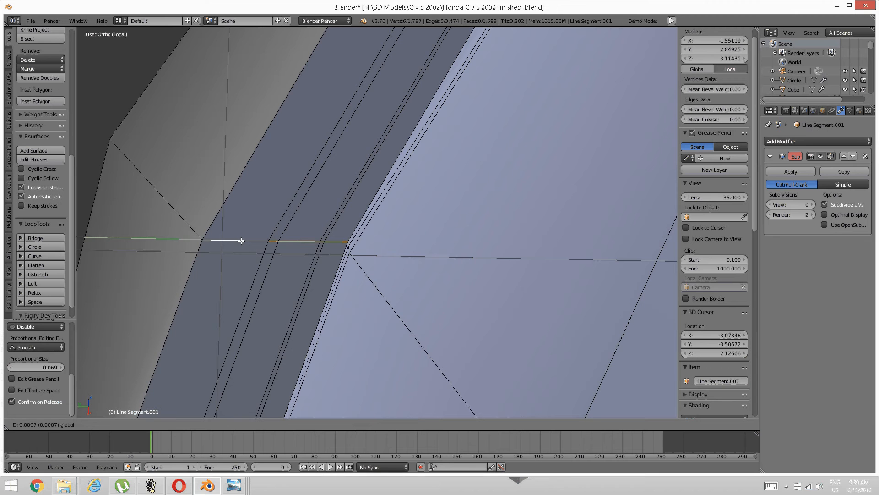
drag(241, 241, 240, 241)
Step: Select the five inner-fold edges of the second loop behind the strip's open end and shift them slightly along negative Y
scroll(357, 201, down, 4)
shift+middle_drag(466, 160, 411, 266)
scroll(354, 221, up, 2)
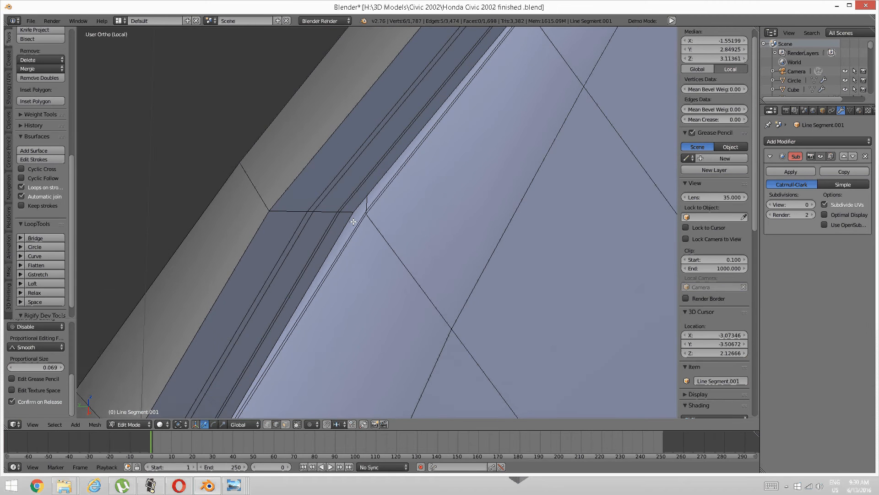
scroll(354, 222, up, 2)
key(a)
right_click(340, 208)
shift+right_click(322, 207)
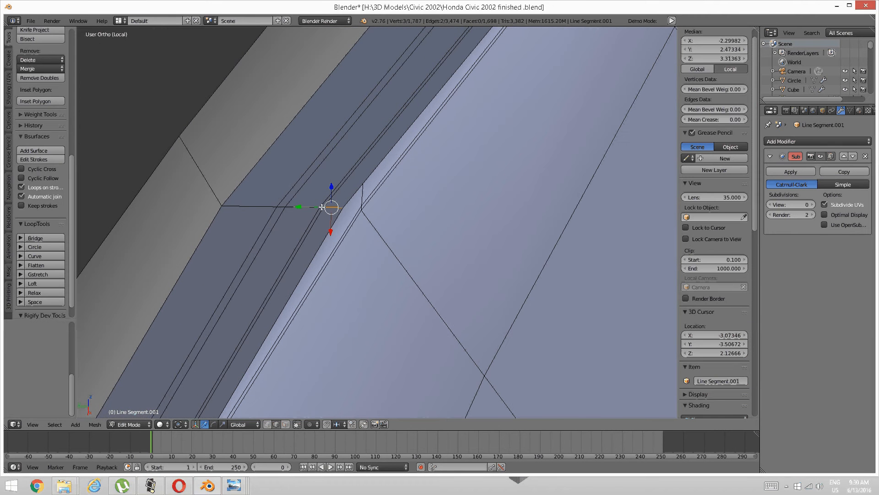
shift+right_click(284, 207)
shift+right_click(279, 207)
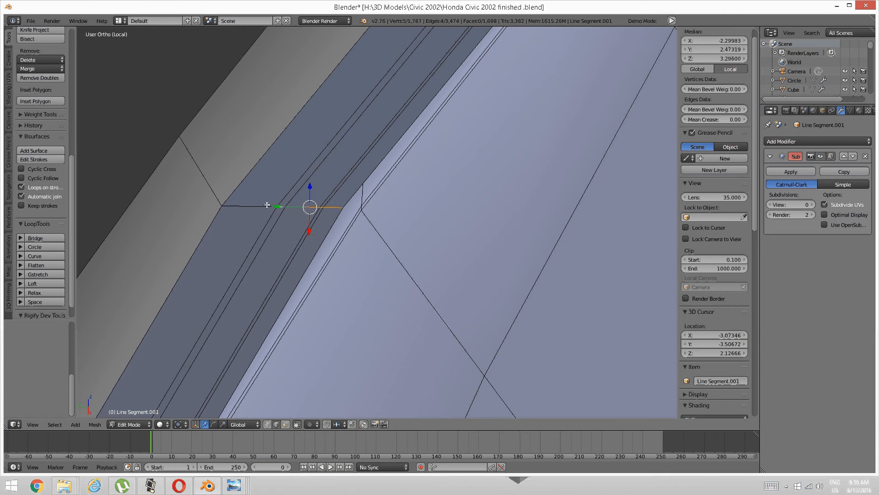
shift+right_click(269, 205)
drag(250, 205, 291, 208)
scroll(366, 181, down, 2)
scroll(339, 222, down, 2)
shift+middle_drag(340, 237, 362, 175)
shift+middle_drag(502, 117, 459, 214)
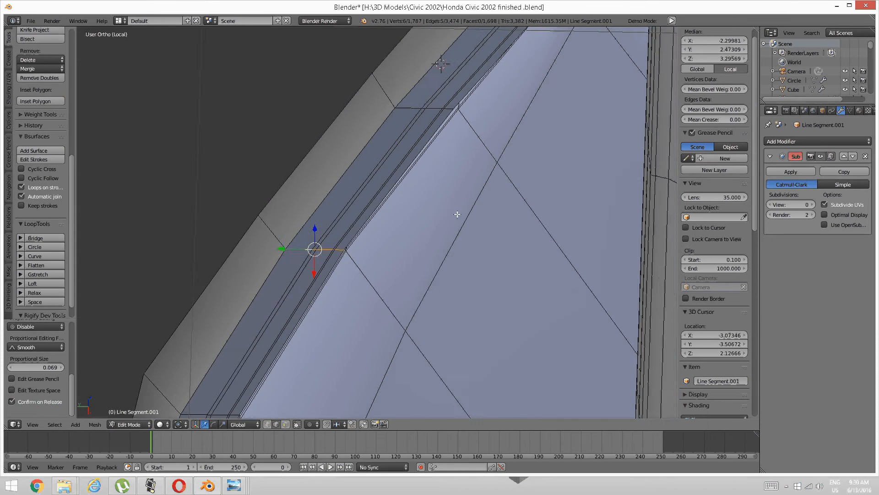
shift+middle_drag(322, 289, 468, 151)
shift+middle_drag(405, 238, 427, 182)
scroll(427, 185, up, 3)
scroll(426, 224, up, 3)
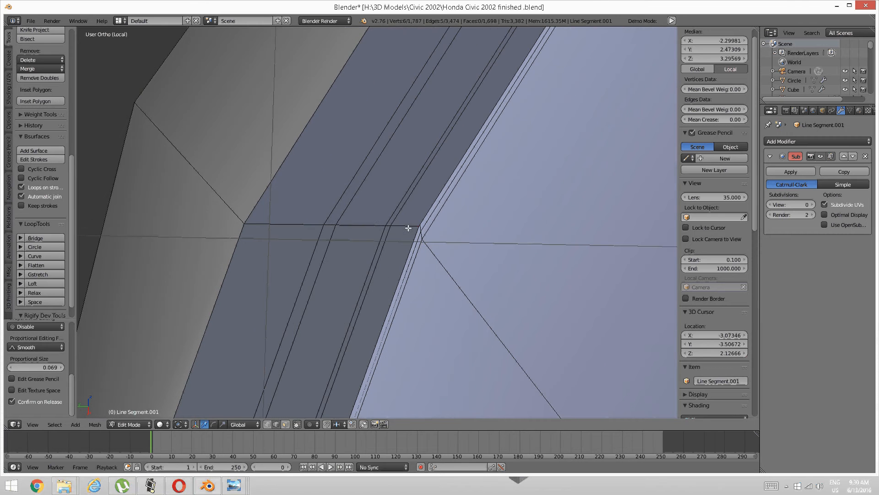
shift+right_click(398, 226)
shift+right_click(387, 226)
shift+right_click(358, 225)
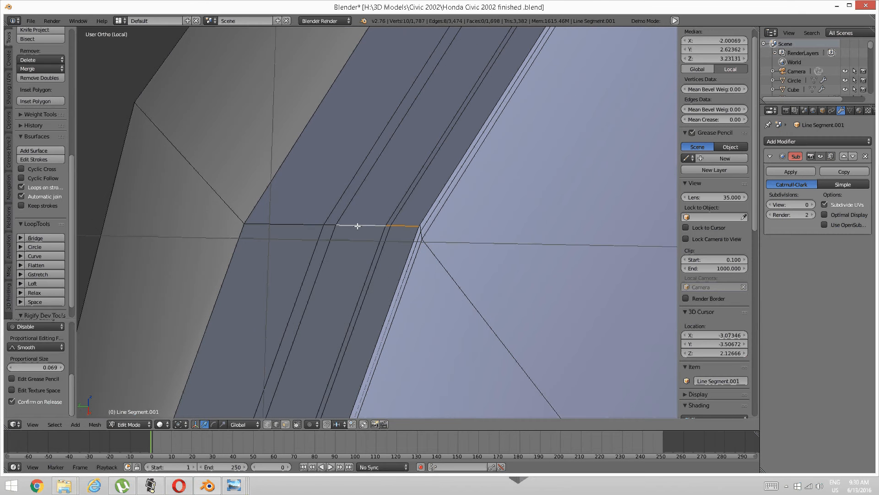
shift+right_click(331, 223)
shift+right_click(304, 217)
key(a)
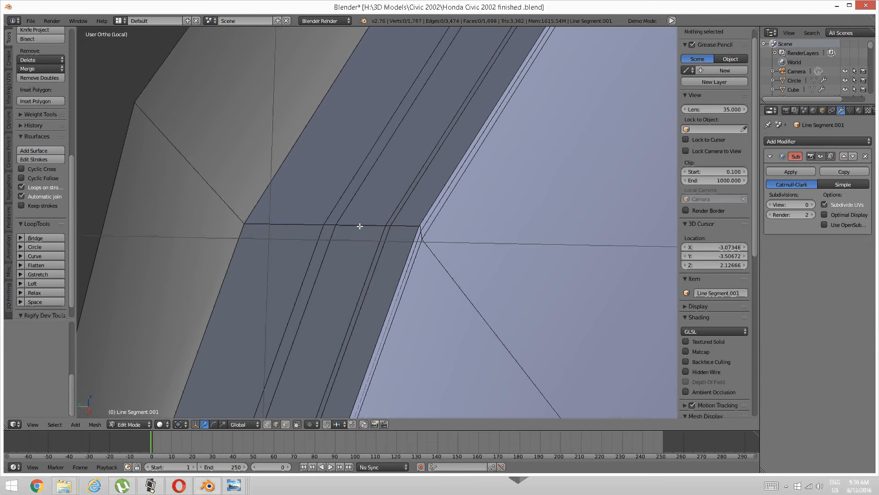
Step: Reselect only the third loop's five inner-fold edges, nudge them slightly along positive Y, and clear the selection
right_click(408, 223)
shift+right_click(380, 226)
shift+right_click(339, 224)
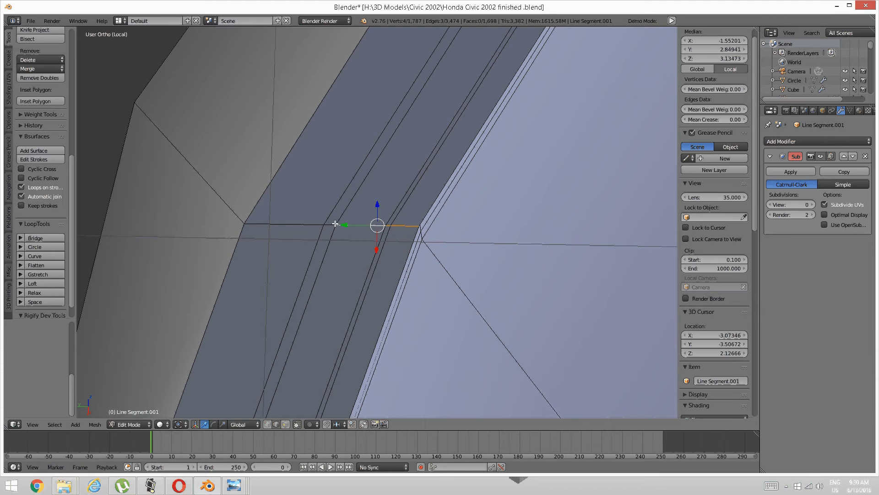
shift+right_click(332, 224)
shift+right_click(316, 221)
drag(300, 224, 295, 224)
key(a)
scroll(430, 191, down, 6)
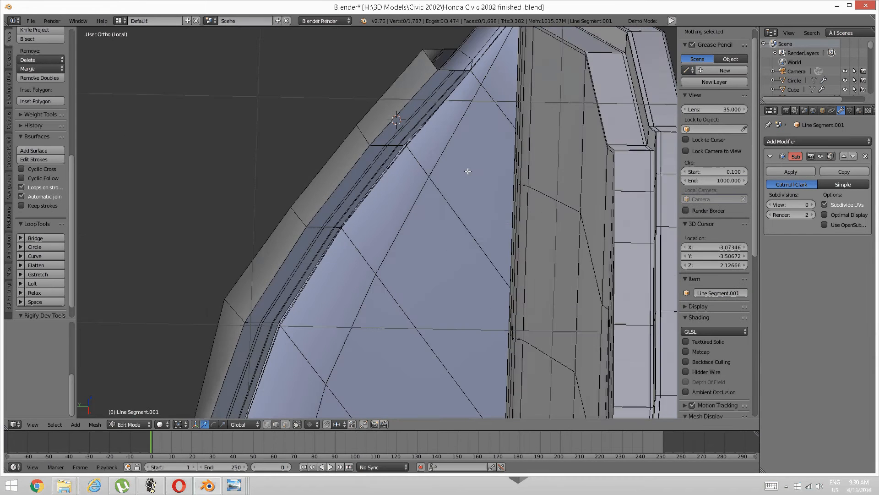
Step: Select the five inner-fold edges of the first loop behind the strip's open end and move them about 0.006 along negative Y
scroll(363, 222, up, 5)
right_click(316, 258)
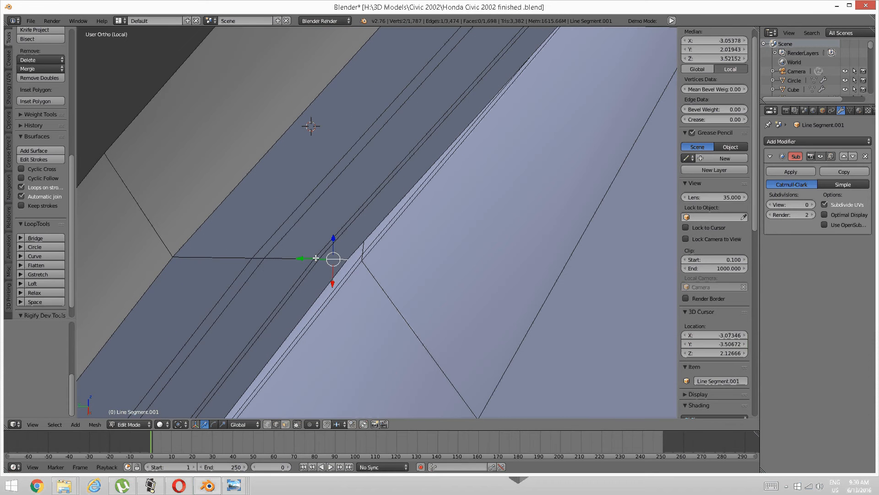
shift+right_click(269, 255)
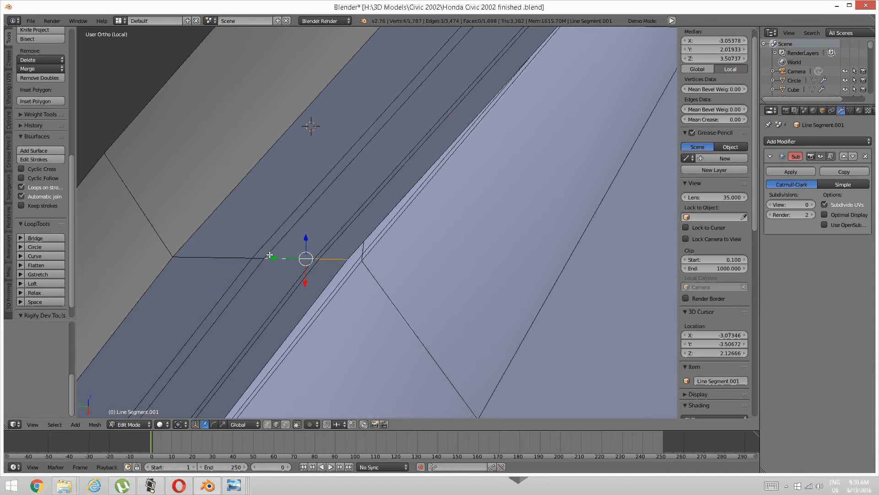
shift+right_click(253, 256)
shift+right_click(241, 254)
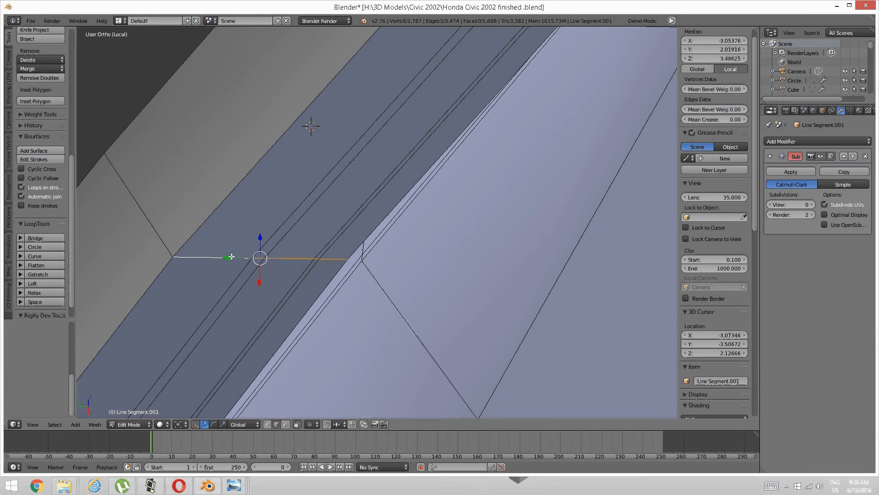
key(g)
key(y)
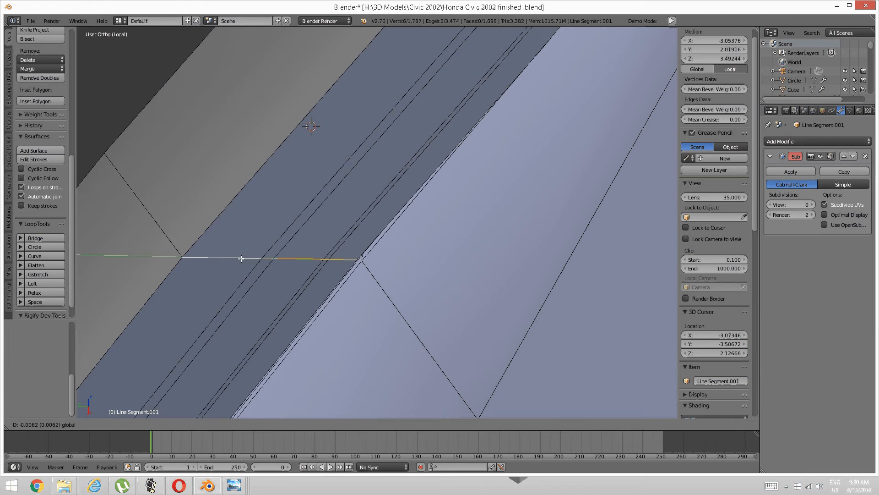
click(240, 260)
key(a)
Step: Select the five inner-fold edges at the strip's open end and nudge them very slightly along the Y axis
scroll(363, 224, down, 4)
shift+middle_drag(481, 171, 393, 303)
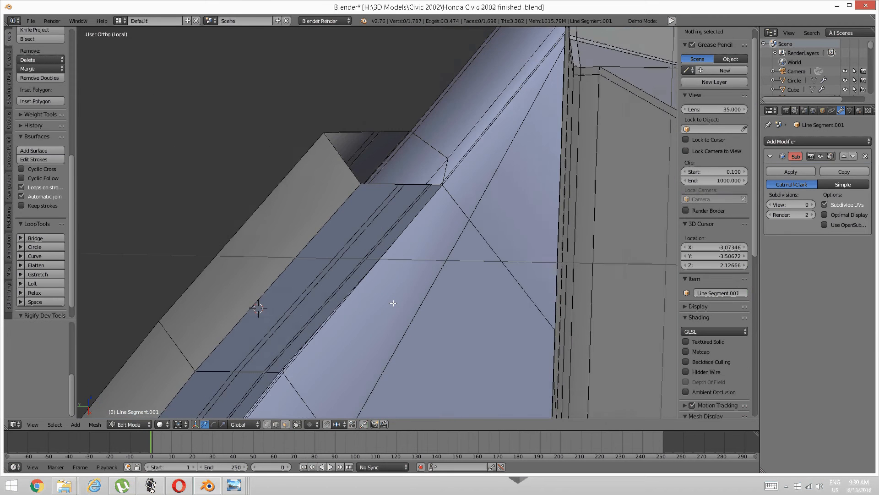
scroll(425, 239, up, 4)
right_click(465, 201)
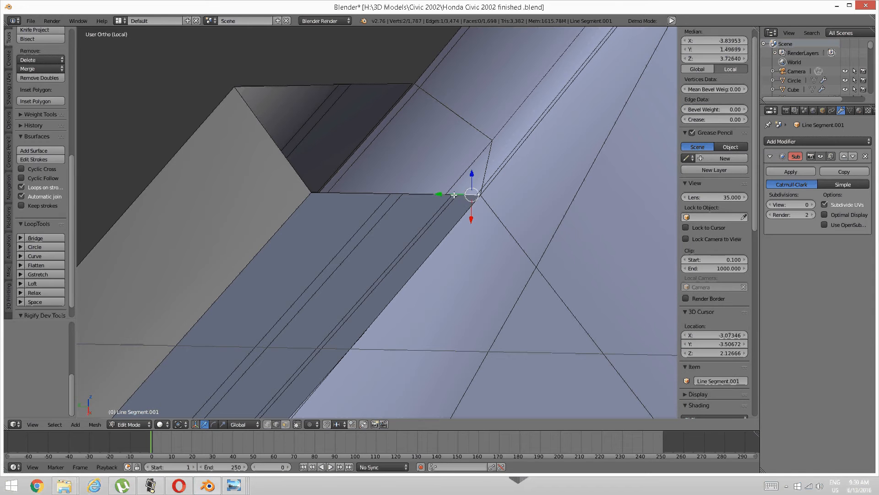
shift+right_click(434, 197)
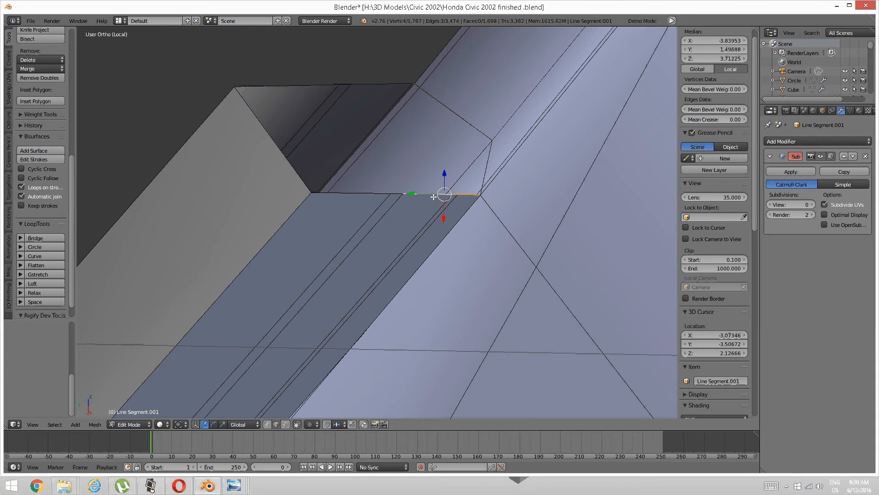
shift+right_click(398, 196)
key(ctrl+z)
shift+right_click(397, 192)
shift+right_click(369, 192)
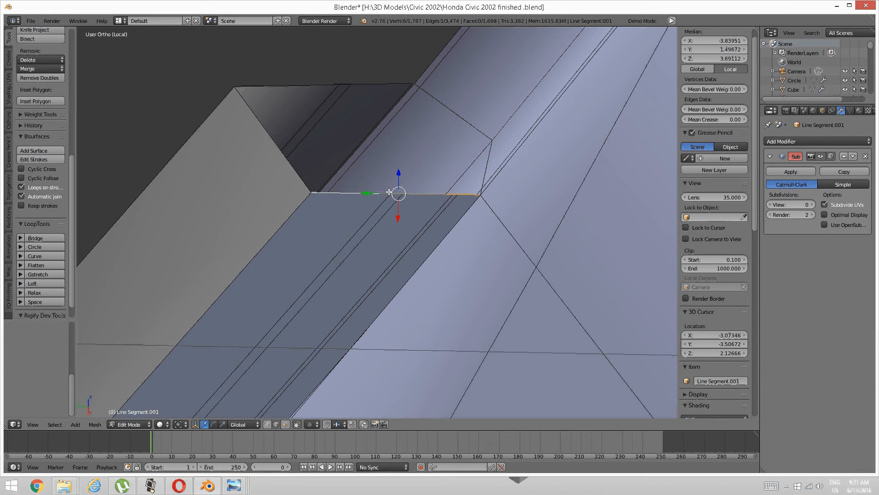
mouse_move(358, 197)
mouse_down()
mouse_move(350, 197)
mouse_move(358, 197)
mouse_up()
Step: Select the inner-fold edges of the fourth loop behind the strip's open end and shift them along negative Y to the frame's edge
middle_drag(473, 181, 390, 170)
shift+middle_drag(324, 335, 393, 276)
scroll(415, 154, up, 3)
scroll(393, 275, up, 3)
right_click(390, 247)
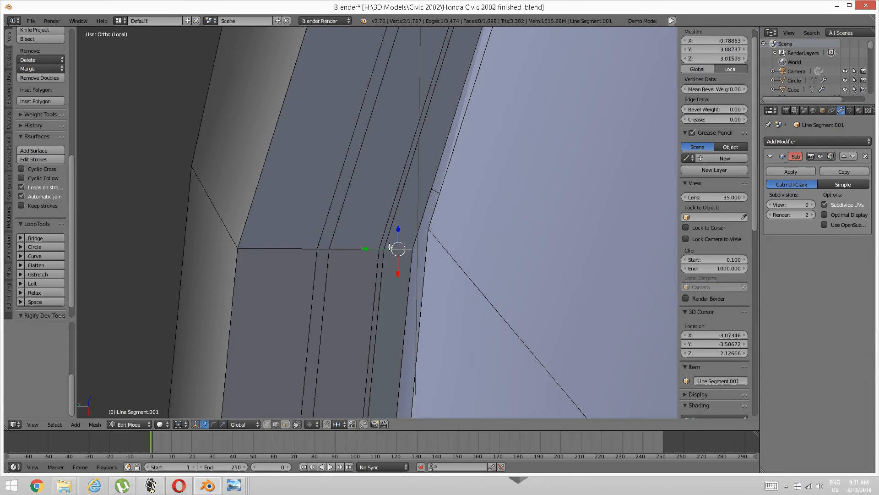
shift+right_click(358, 248)
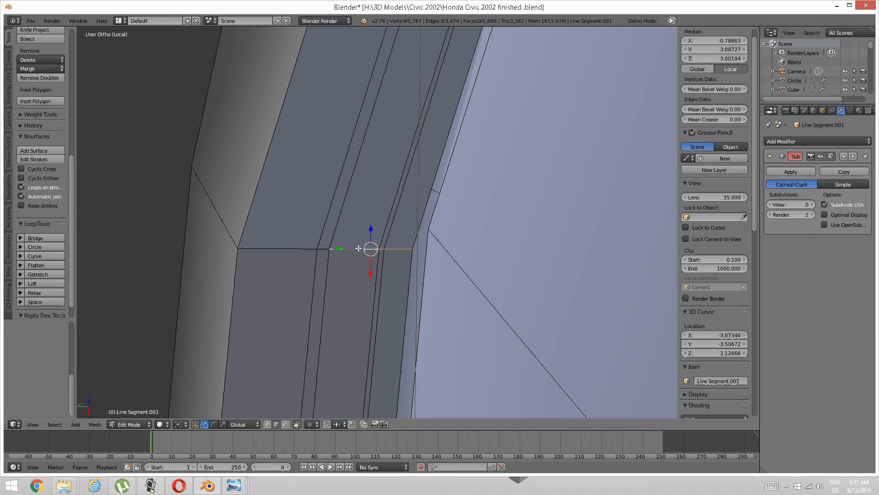
shift+right_click(324, 247)
shift+right_click(307, 246)
drag(295, 249, 321, 256)
key(a)
Step: Select the five inner-fold edges of the fifth loop behind the open end and move them along negative Y to the frame's edge
scroll(383, 250, down, 5)
middle_drag(385, 250, 382, 275)
shift+middle_drag(367, 307, 484, 195)
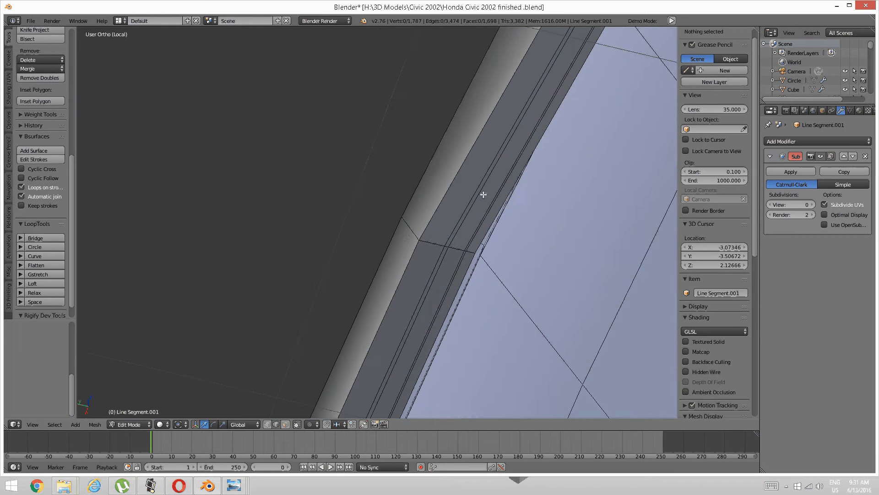
scroll(484, 194, up, 4)
right_click(487, 223)
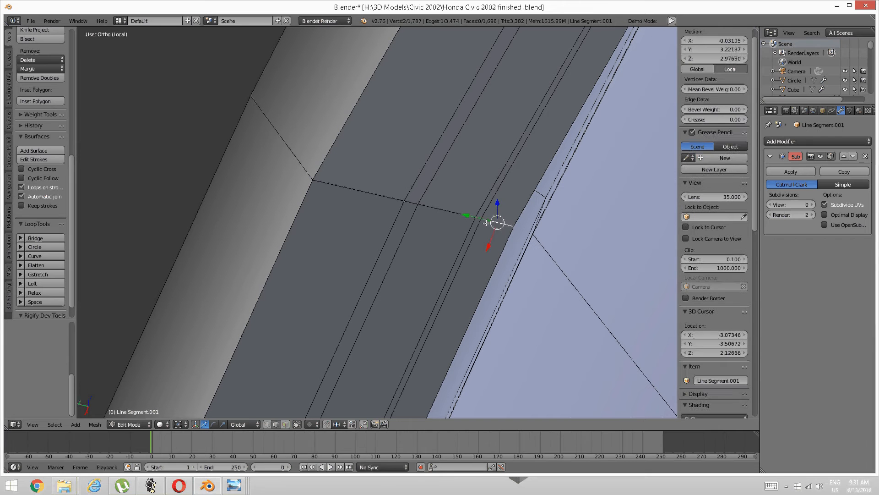
shift+right_click(419, 199)
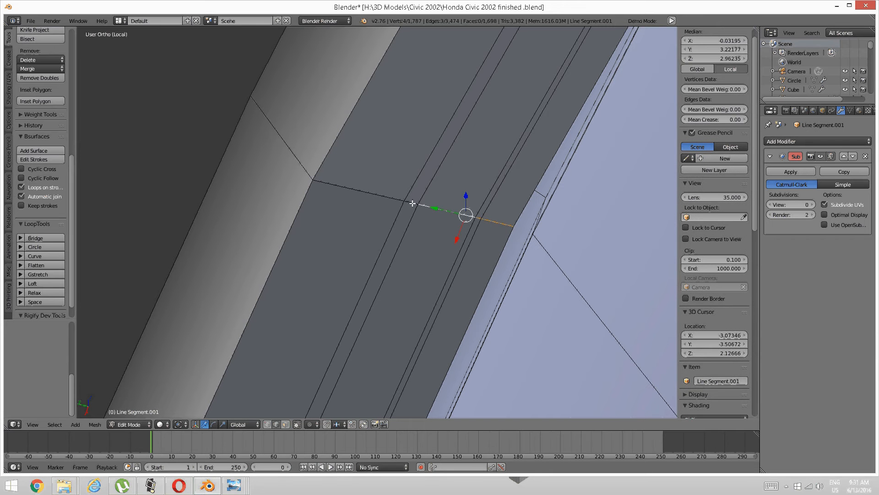
shift+right_click(361, 191)
key(g)
key(y)
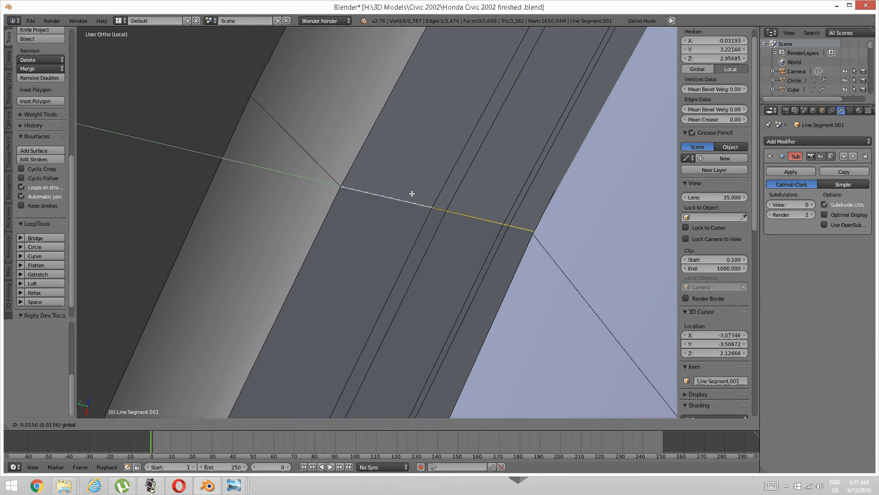
drag(399, 197, 392, 199)
Step: Clear the selection and examine the fitted inner strip along the upper window frame from several angles
scroll(519, 174, down, 3)
shift+middle_drag(536, 171, 304, 183)
scroll(410, 227, up, 2)
scroll(410, 228, down, 6)
middle_drag(390, 198, 318, 229)
scroll(380, 247, up, 3)
middle_drag(379, 247, 323, 247)
key(a)
scroll(318, 255, down, 6)
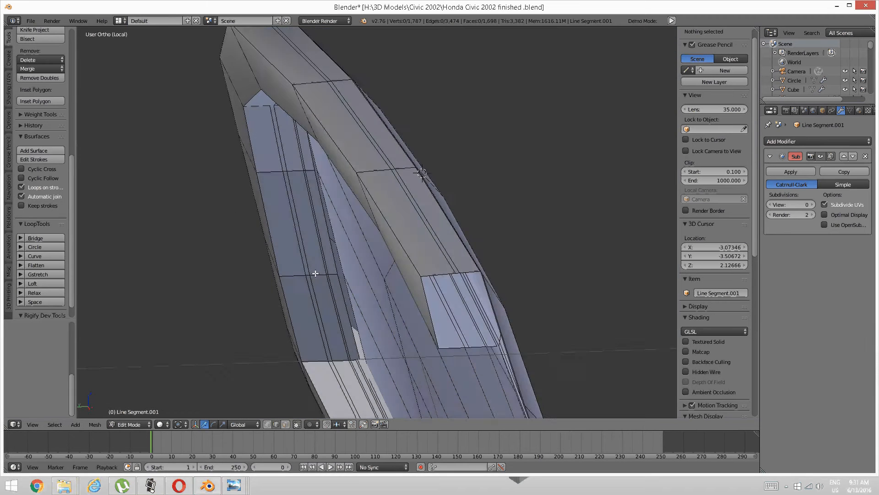
middle_drag(320, 282, 340, 304)
scroll(380, 310, up, 6)
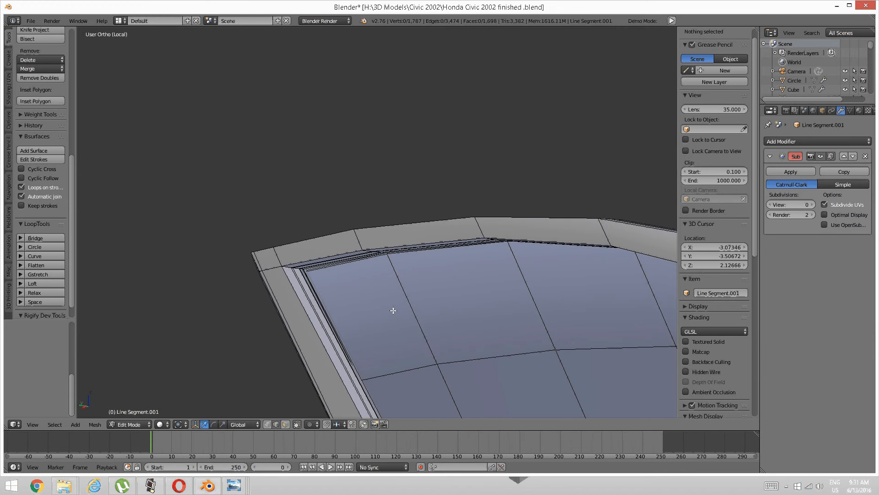
middle_drag(393, 310, 543, 278)
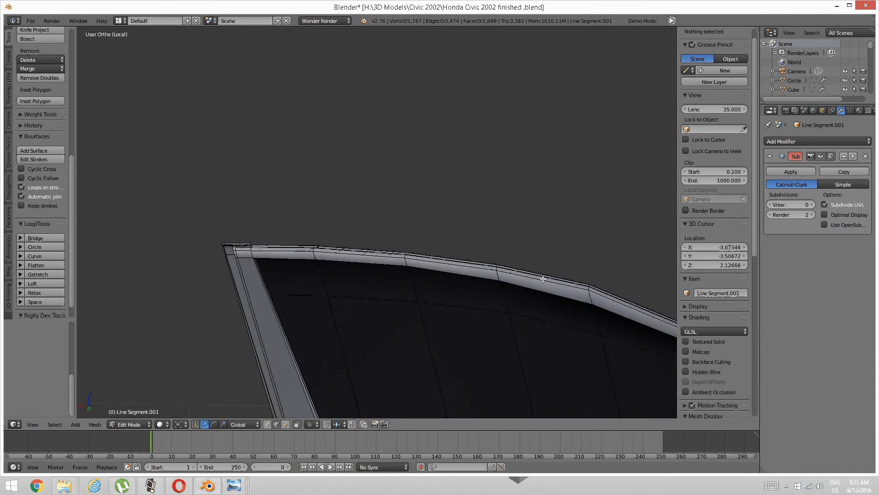
Step: Add an edge loop across the door's front section below the window and slide it about 0.6 toward the front edge
scroll(543, 278, down, 5)
scroll(511, 253, up, 4)
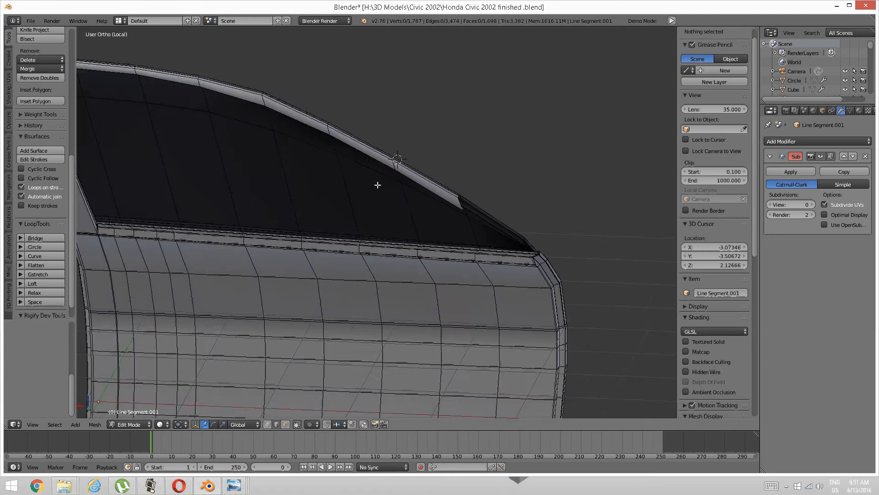
scroll(441, 230, up, 2)
middle_drag(489, 228, 432, 238)
scroll(392, 220, up, 2)
scroll(414, 227, up, 2)
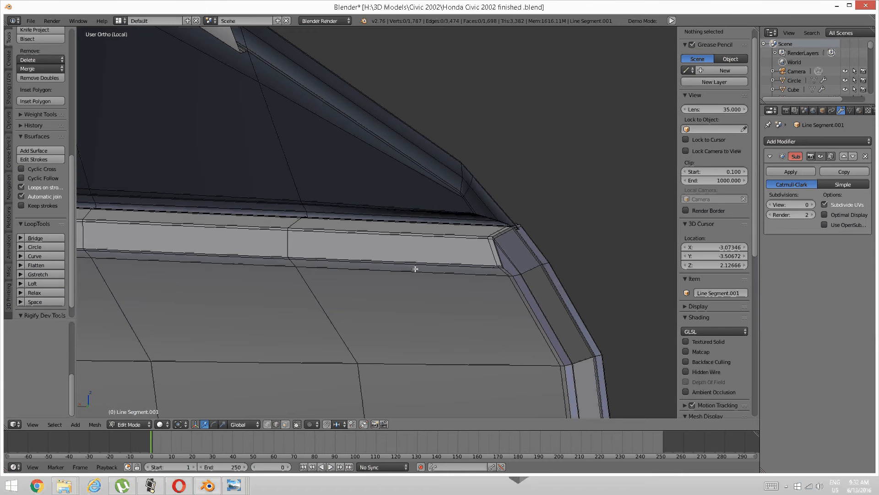
key(ctrl+r)
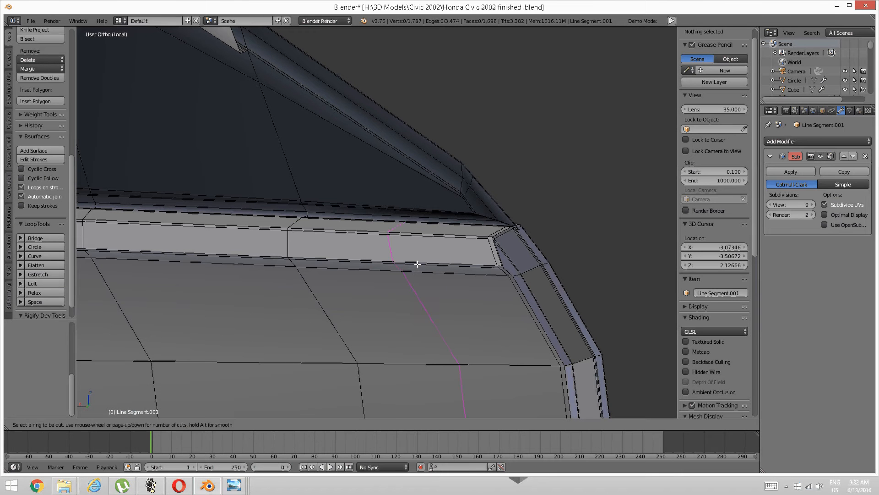
click(417, 265)
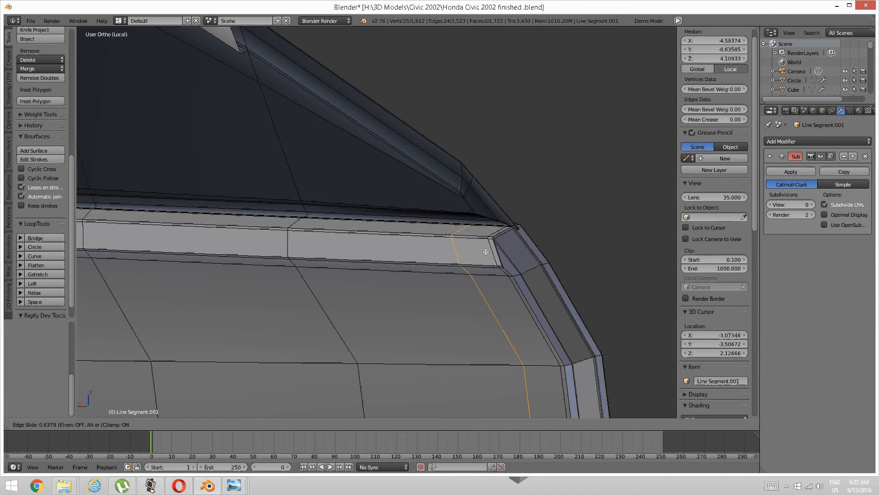
click(478, 252)
key(a)
Step: Switch to face selection and select the upper ledge face beside the window's front corner plus the narrow face bordering it
scroll(502, 236, up, 4)
middle_drag(501, 235, 387, 277)
key(ctrl+Tab)
click(414, 284)
right_click(415, 277)
scroll(387, 277, up, 3)
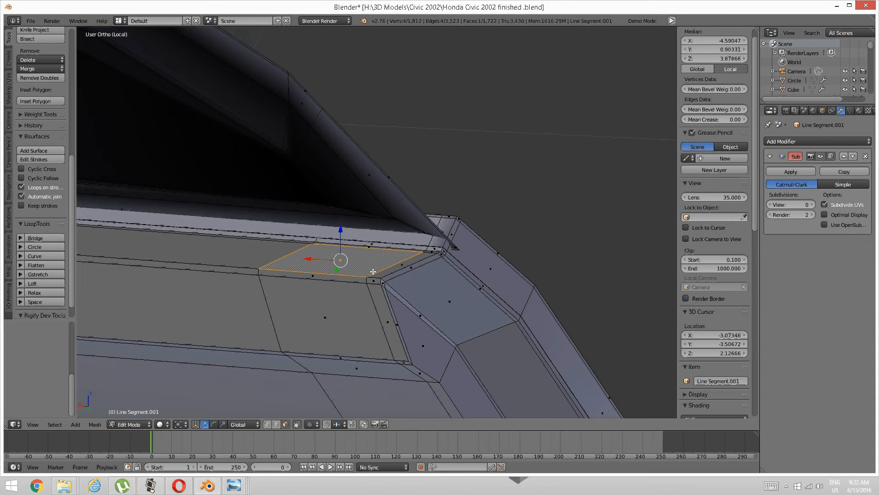
scroll(386, 262, up, 2)
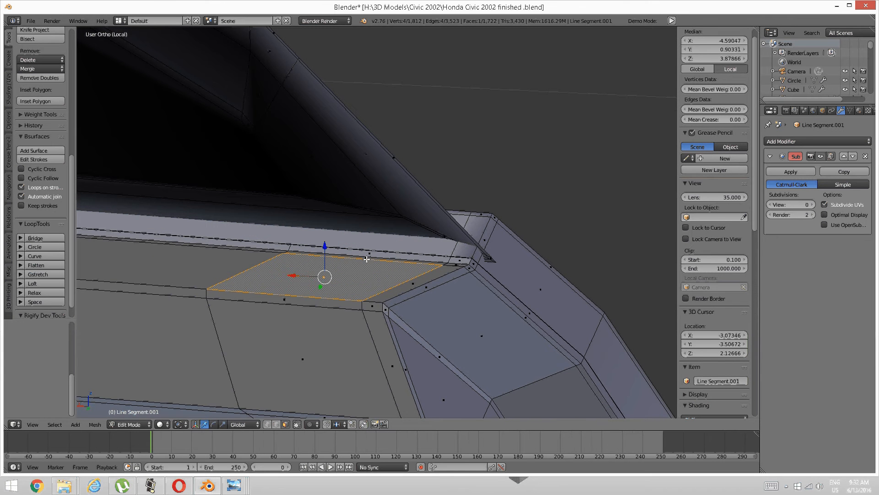
shift+right_click(366, 258)
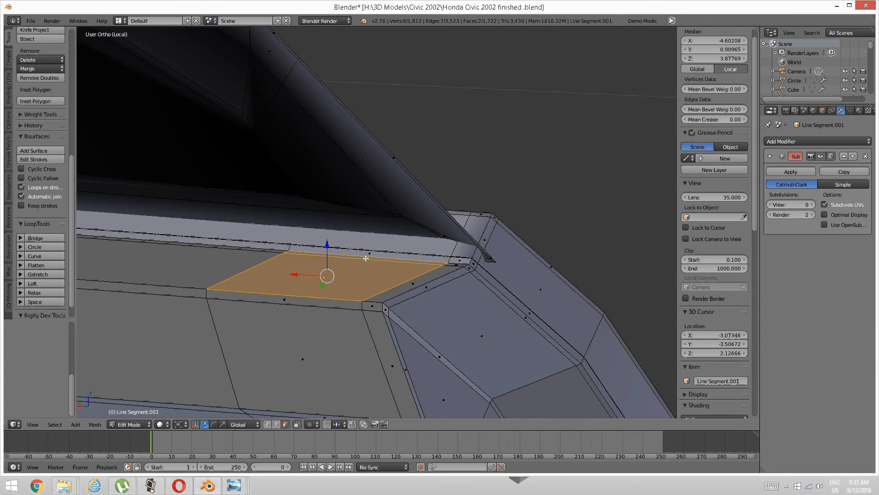
Step: Delete the ledge faces below the window's lower corner, including the narrow strips bordering them
shift+right_click(446, 268)
shift+right_click(377, 306)
shift+middle_drag(377, 306, 385, 242)
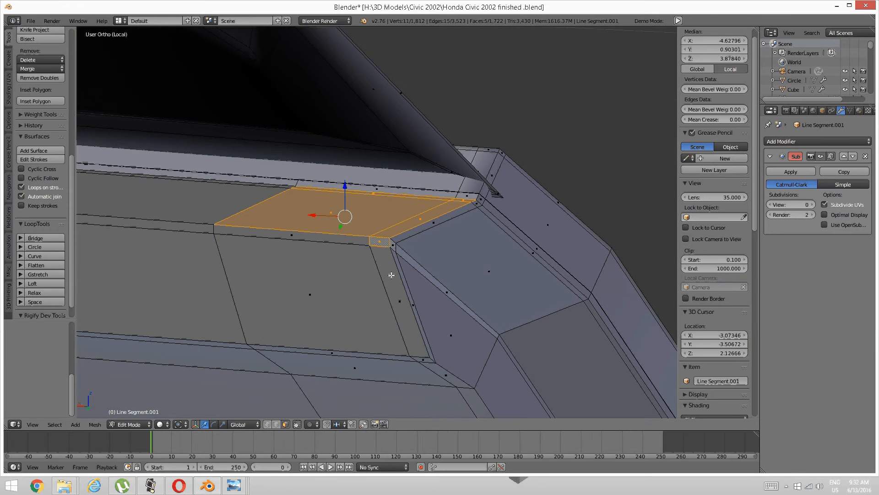
shift+right_click(393, 284)
shift+right_click(336, 309)
shift+right_click(302, 239)
key(x)
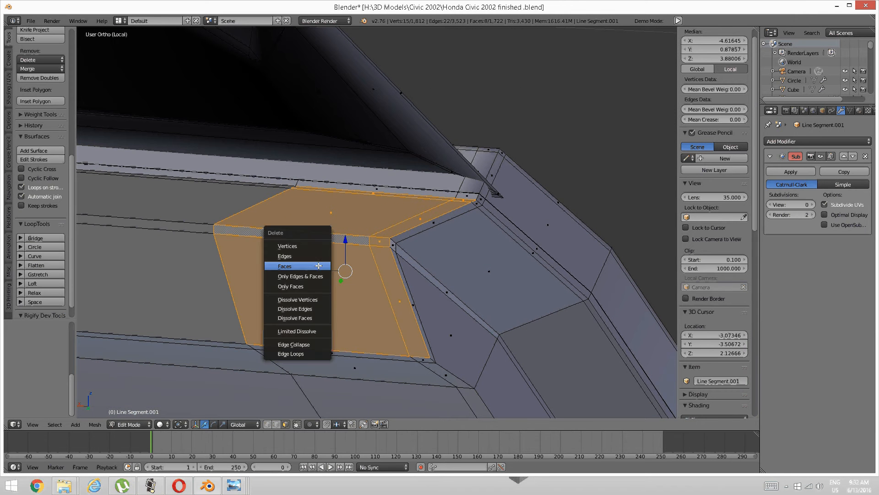
click(318, 266)
Step: Delete the two narrow faces remaining along the upper border of the new opening
middle_drag(325, 252, 317, 288)
scroll(314, 306, up, 3)
scroll(308, 285, up, 3)
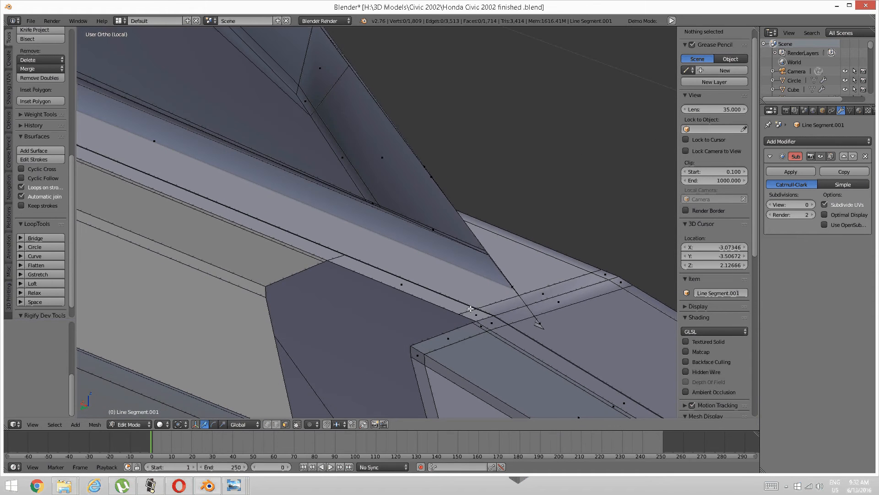
right_click(477, 312)
shift+right_click(454, 302)
key(x)
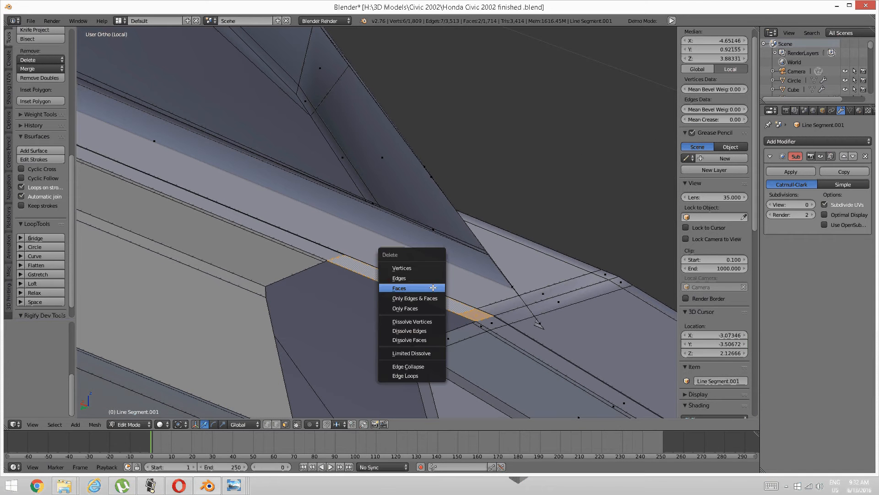
click(433, 288)
Step: Switch to edge selection mode and check the edges bordering the opening, leaving nothing selected
middle_drag(432, 288, 365, 290)
key(ctrl+Tab)
click(373, 286)
alt+right_click(388, 293)
scroll(385, 292, down, 3)
right_click(333, 300)
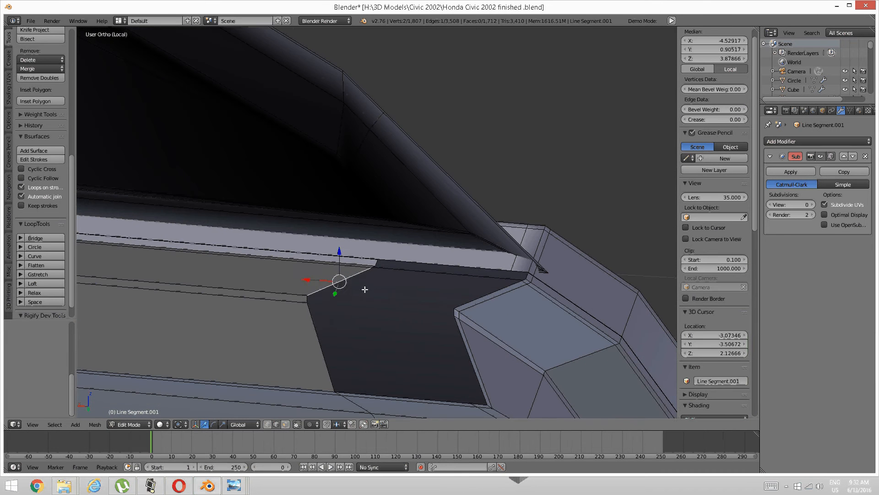
key(a)
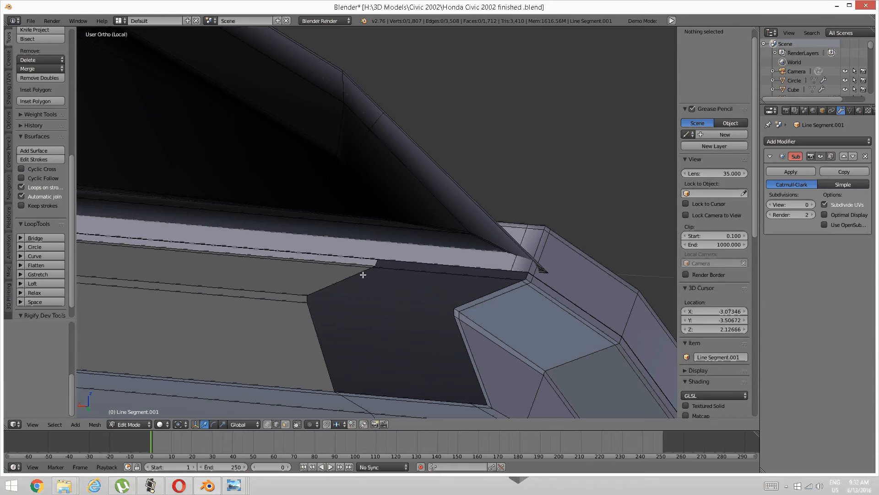
Step: Move the two short edges at the opening's protruding inner corner about 0.055 outward along X, straightening that side
middle_drag(443, 314, 421, 279)
right_click(420, 282)
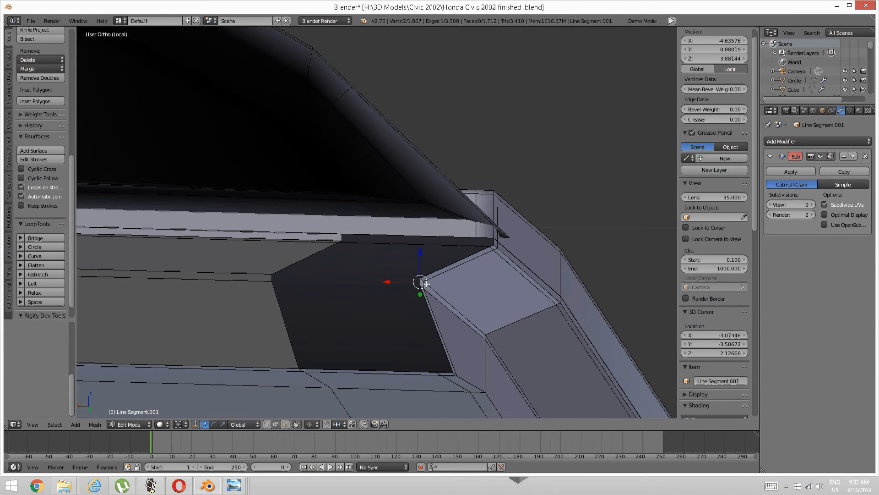
middle_drag(361, 299, 390, 294)
key(a)
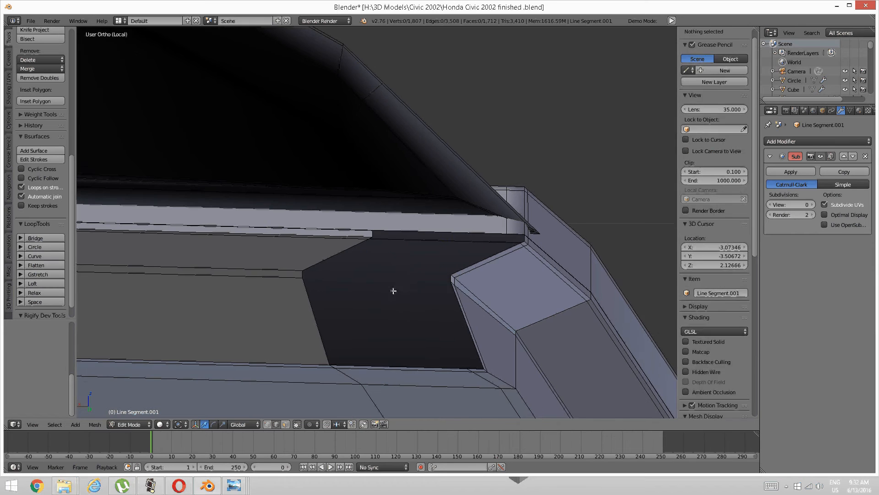
key(a)
key(a)
right_click(452, 275)
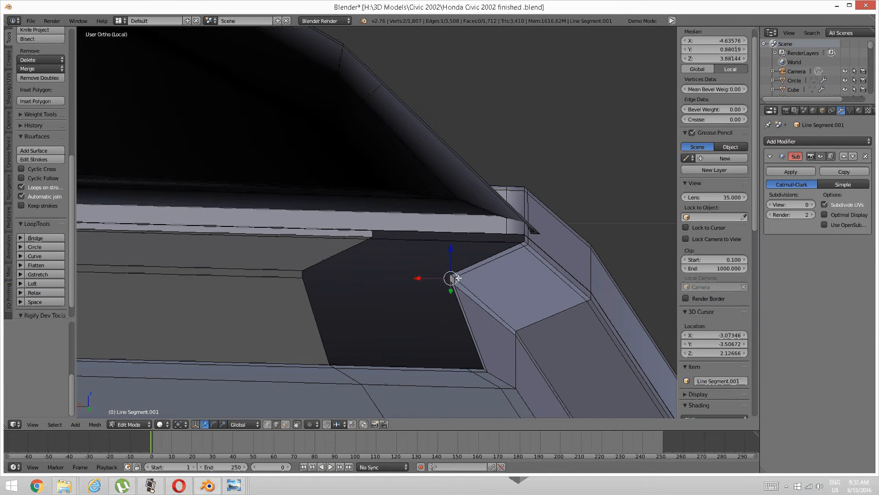
shift+right_click(459, 280)
key(ctrl+z)
shift+right_click(454, 282)
key(g)
key(x)
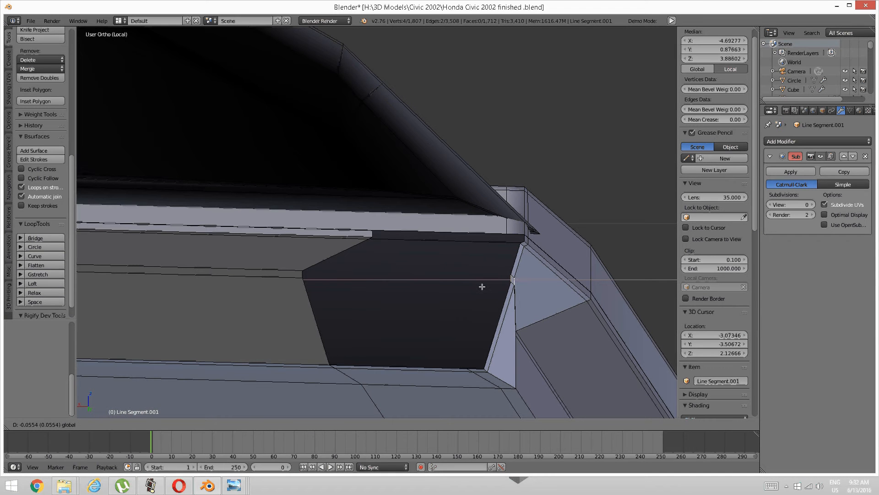
click(482, 287)
key(a)
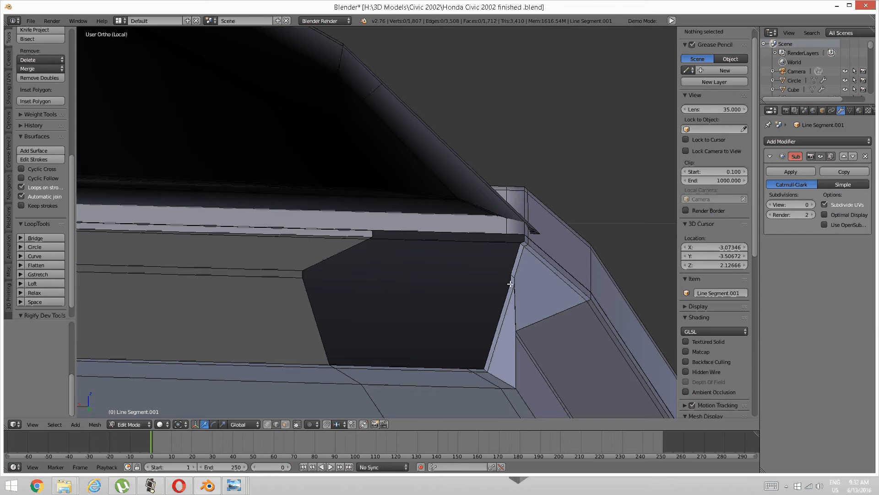
Step: Nudge the edge on the opening's outer side about 0.002 along X and clear the selection
right_click(512, 283)
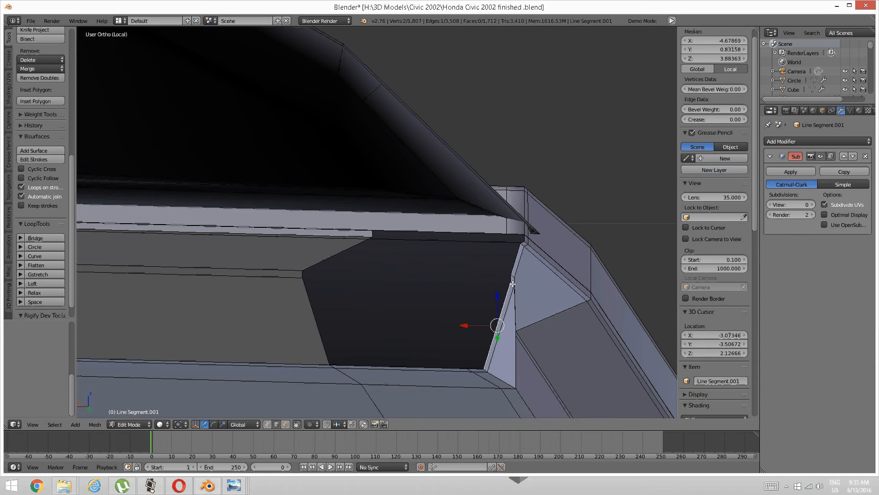
key(g)
key(x)
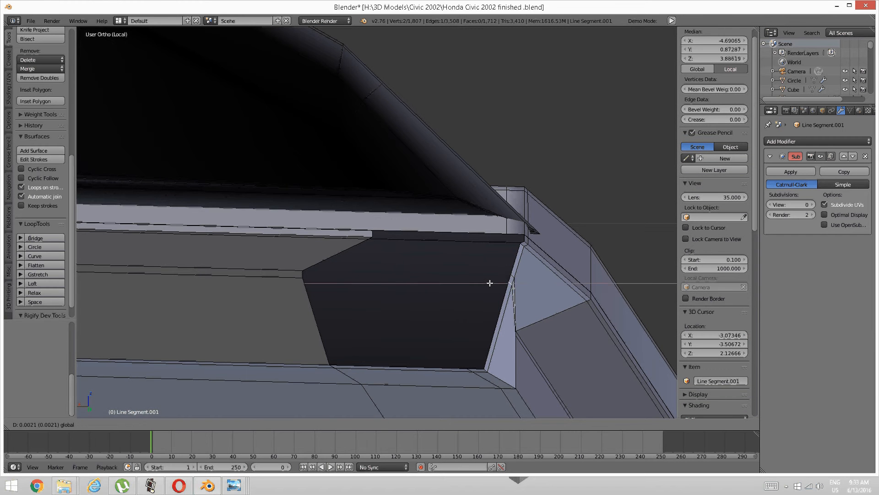
click(490, 283)
mouse_move(490, 283)
middle_down()
mouse_move(522, 288)
mouse_move(482, 279)
middle_up()
key(a)
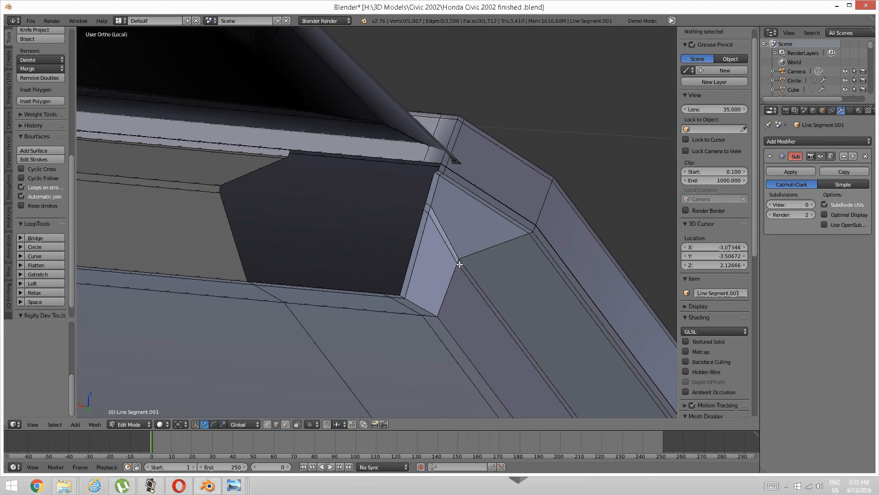
Step: In vertex selection mode, move the two neighbouring vertices beside the opening outward along X to about -4.731 and -4.727
key(ctrl+Tab)
click(458, 259)
right_click(456, 258)
mouse_move(456, 258)
middle_down()
mouse_move(460, 273)
mouse_move(443, 263)
middle_up()
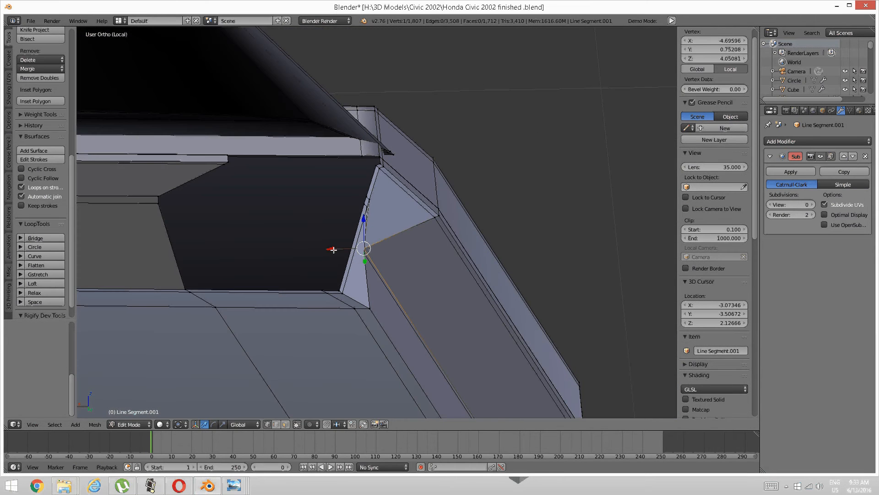
key(g)
key(x)
click(370, 249)
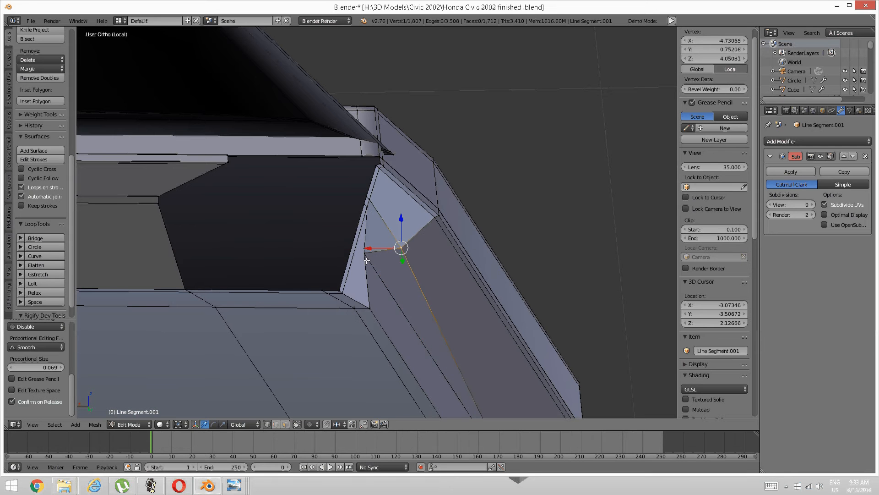
key(g)
key(x)
click(363, 252)
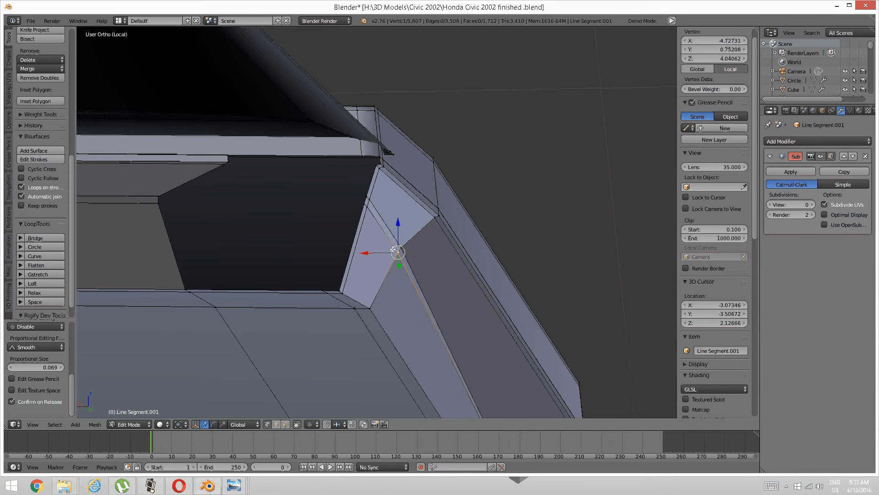
Step: Shift the same two vertices further outward along X to about -4.743 and -4.739
key(g)
key(x)
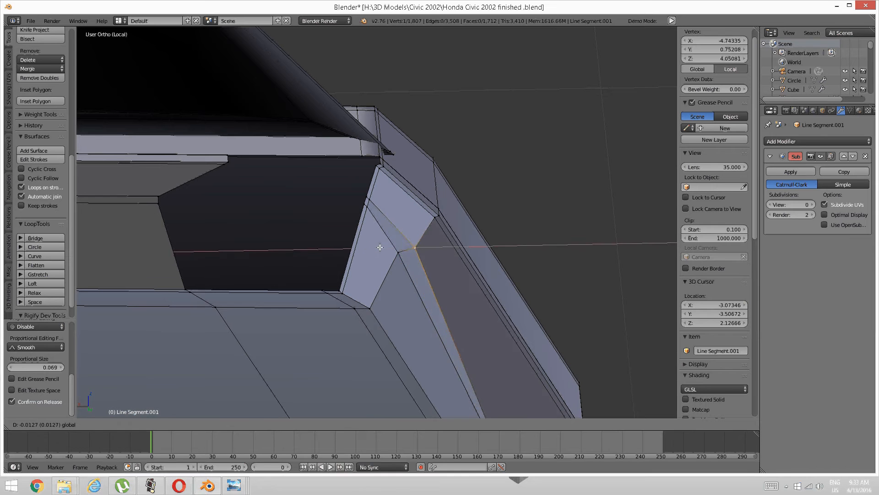
click(377, 248)
key(g)
key(x)
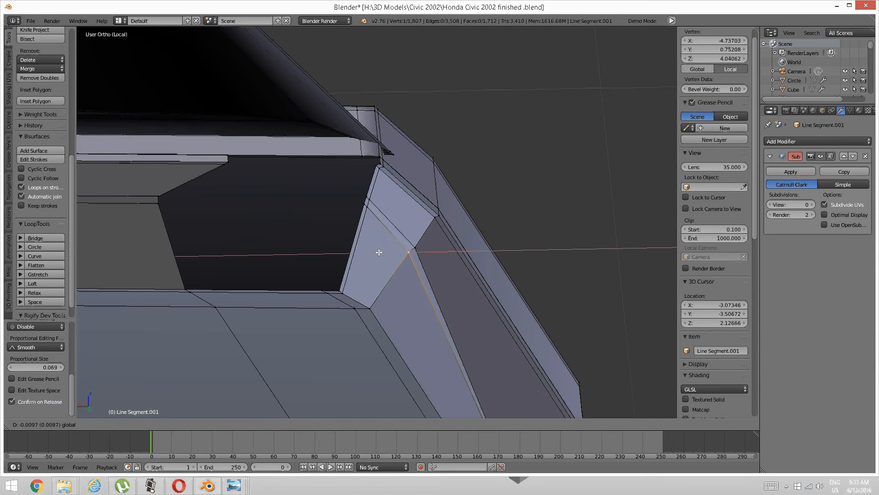
click(381, 253)
Step: Select the two vertices at the opening's upper outer corner and nudge them along X to straighten the border
scroll(413, 265, down, 5)
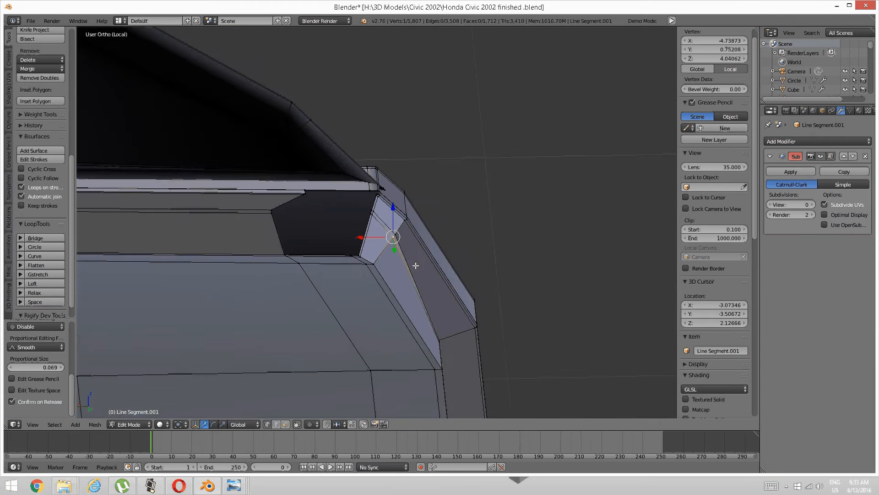
scroll(414, 289, up, 3)
shift+middle_drag(403, 271, 435, 281)
scroll(431, 282, up, 3)
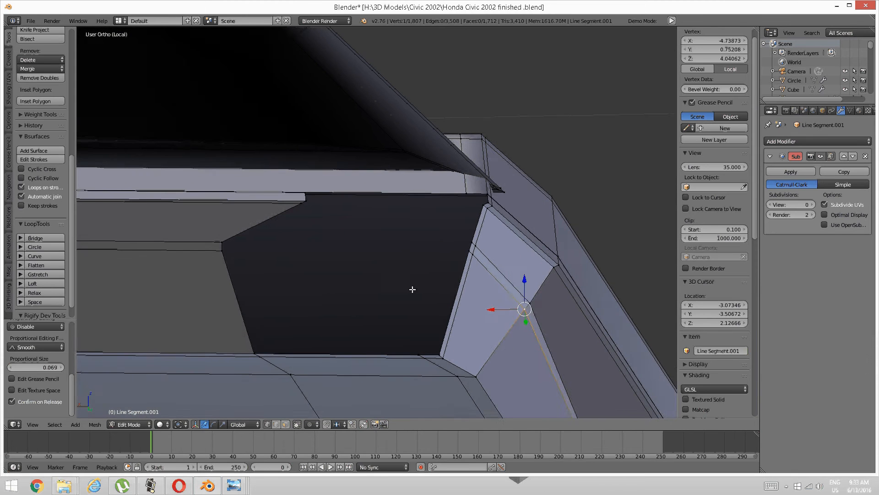
key(a)
shift+middle_drag(467, 243, 444, 262)
scroll(474, 248, up, 1)
right_click(461, 223)
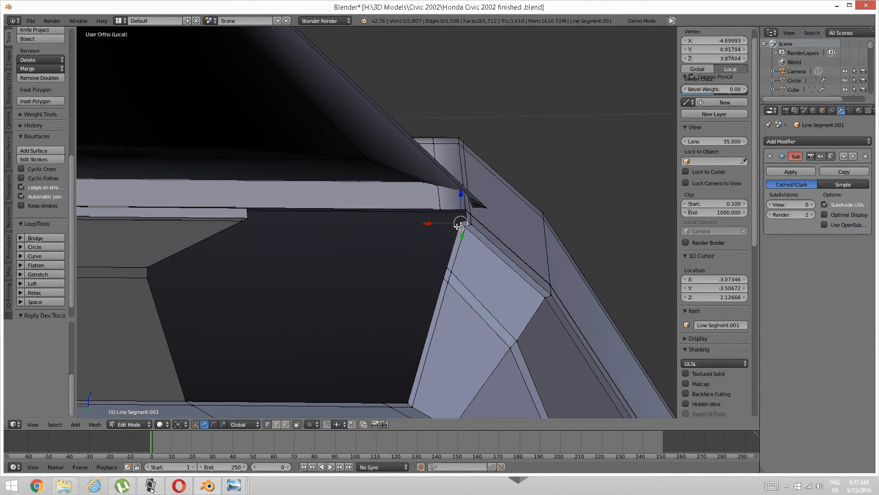
shift+right_click(465, 226)
middle_drag(465, 226, 406, 216)
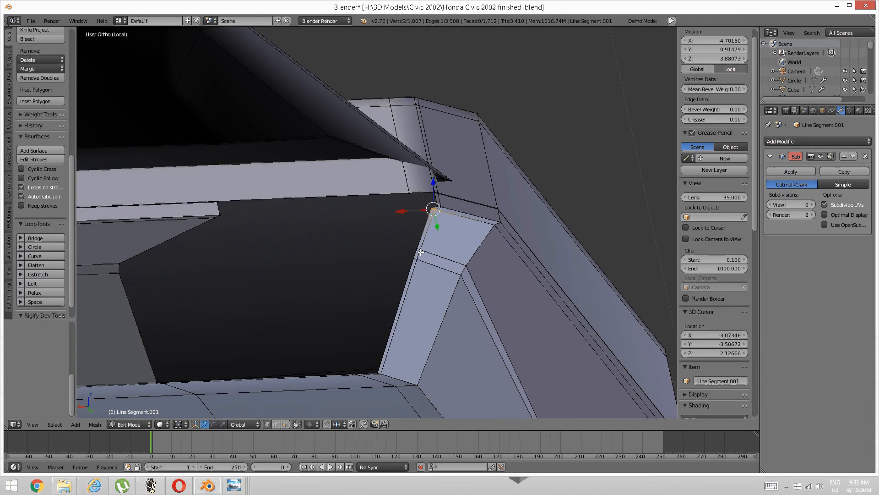
key(g)
key(x)
click(407, 216)
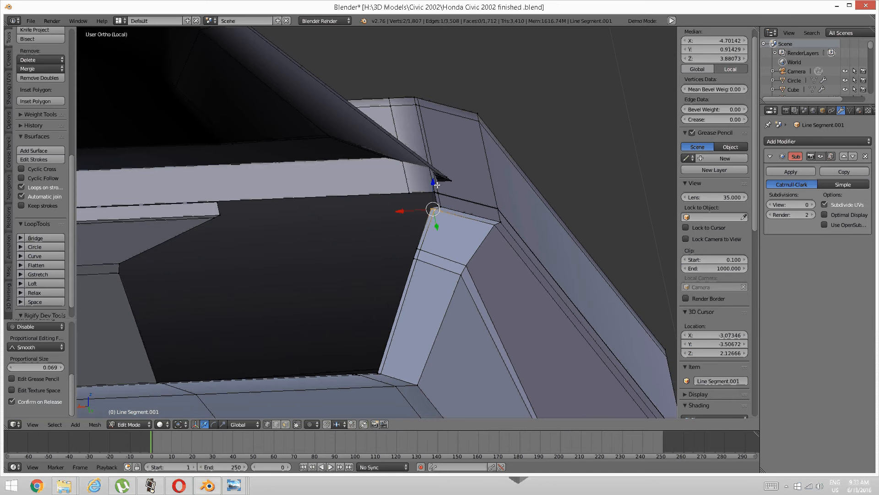
drag(436, 226, 400, 219)
key(a)
Step: Nudge the two middle vertices on the opening's outer side along X
right_click(417, 249)
shift+right_click(418, 249)
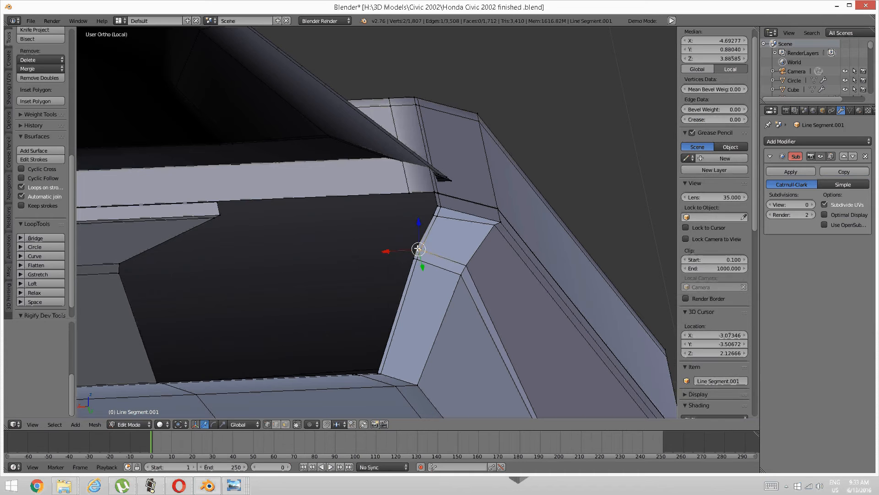
drag(397, 251, 397, 251)
key(a)
Step: Move the middle and upper vertices on the opening's inner side along X to form a straight slanted border
shift+middle_drag(361, 278, 469, 251)
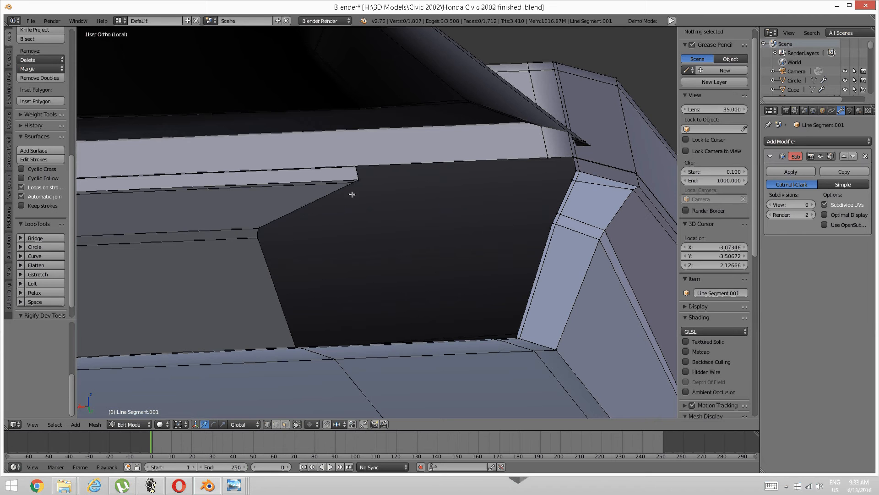
right_click(276, 221)
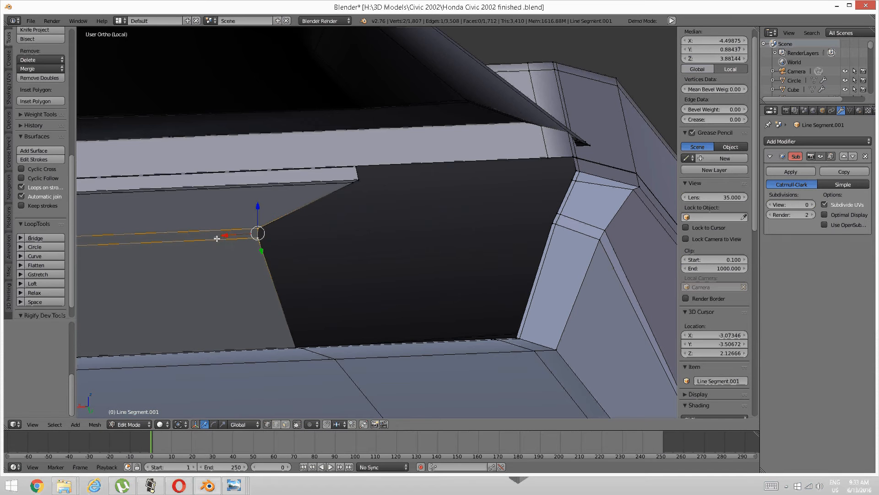
drag(223, 235, 308, 226)
right_click(347, 186)
drag(322, 187, 330, 185)
right_click(343, 215)
drag(319, 223, 318, 224)
key(a)
Step: Try bridging the opening's border loop with the open end loop of the window pillar using LoopTools Bridge
scroll(374, 232, down, 3)
middle_drag(375, 231, 323, 280)
scroll(405, 278, down, 4)
alt+right_click(393, 328)
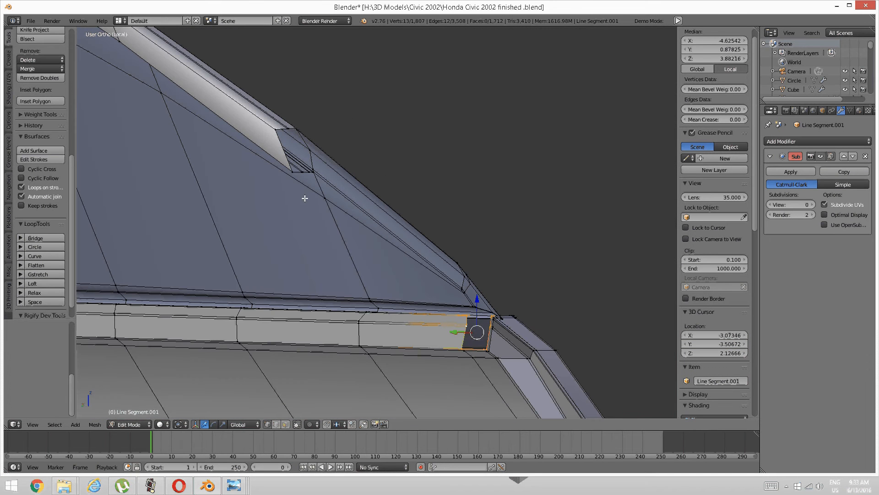
alt+shift+right_click(297, 172)
middle_drag(297, 172, 326, 218)
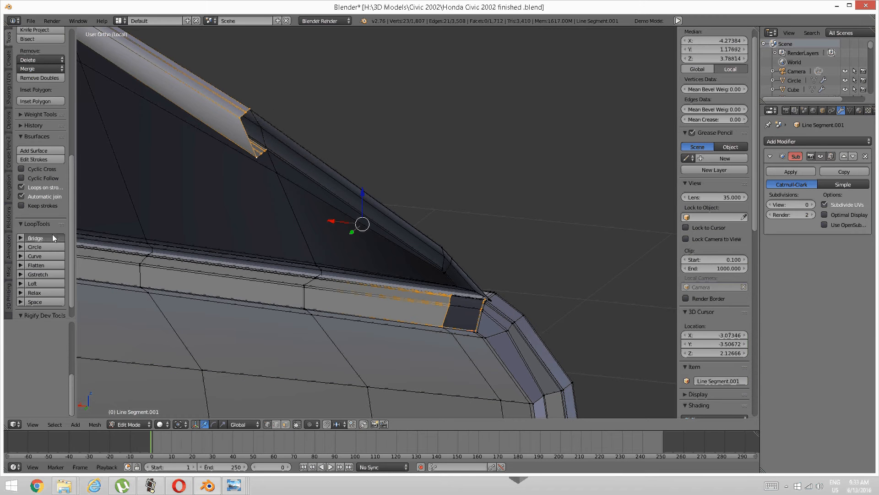
click(52, 235)
key(a)
key(ctrl+z)
key(ctrl+z)
click(46, 239)
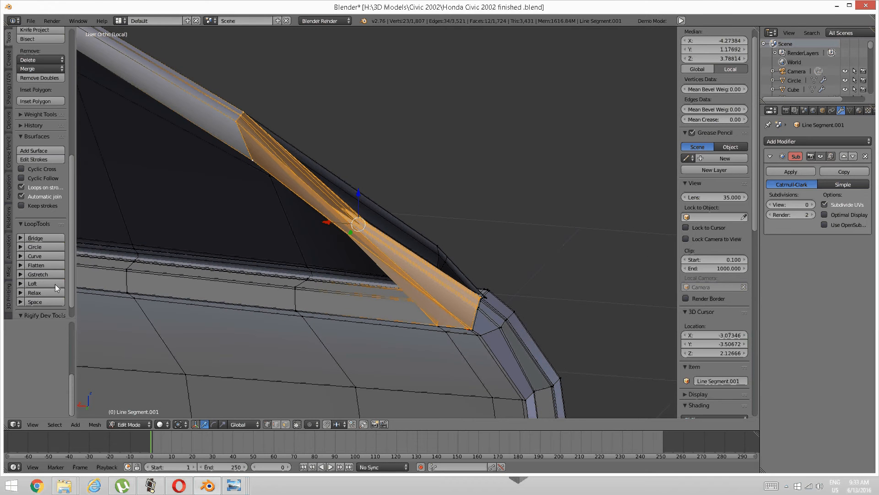
Step: Try the bridge with Reverse enabled, then undo the bridge
scroll(55, 284, down, 1)
scroll(37, 357, up, 5)
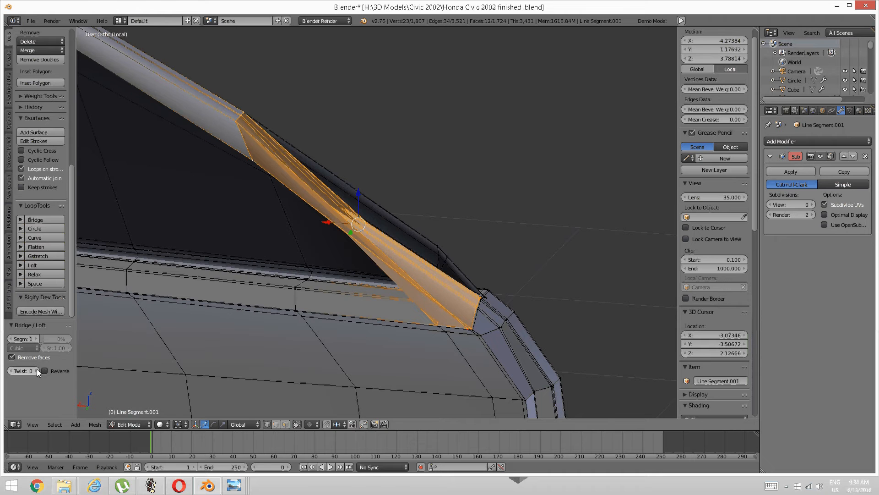
click(44, 370)
middle_drag(179, 334, 291, 279)
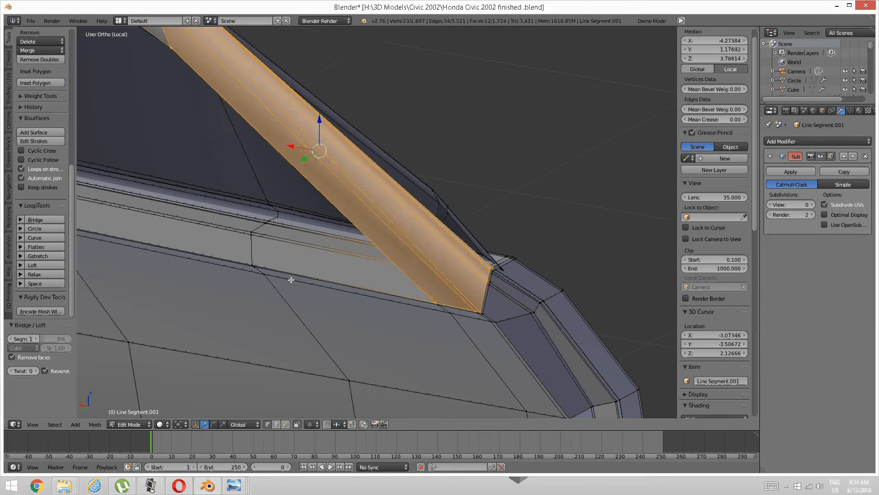
key(ctrl+z)
Step: Select the opening's border loop again and extrude it upward about 0.149 along Z
scroll(395, 297, up, 1)
key(a)
middle_drag(353, 298, 385, 288)
scroll(394, 296, up, 2)
alt+right_click(385, 299)
middle_drag(365, 328, 371, 357)
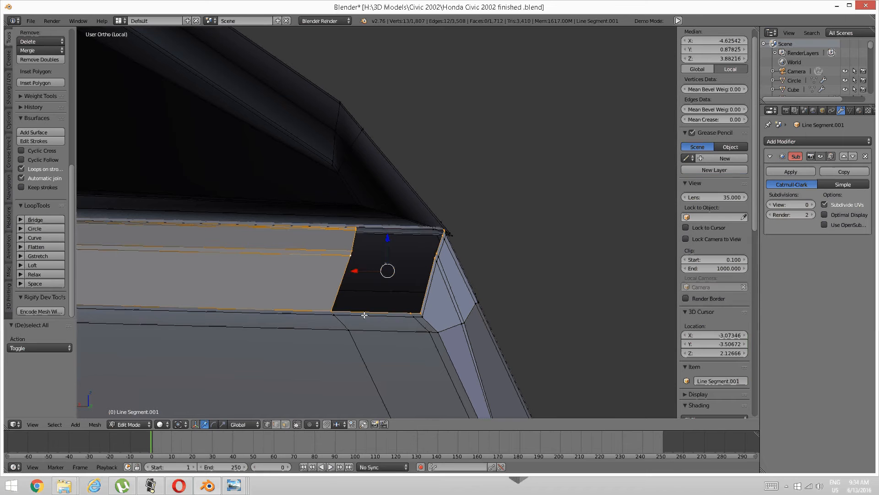
key(e)
key(z)
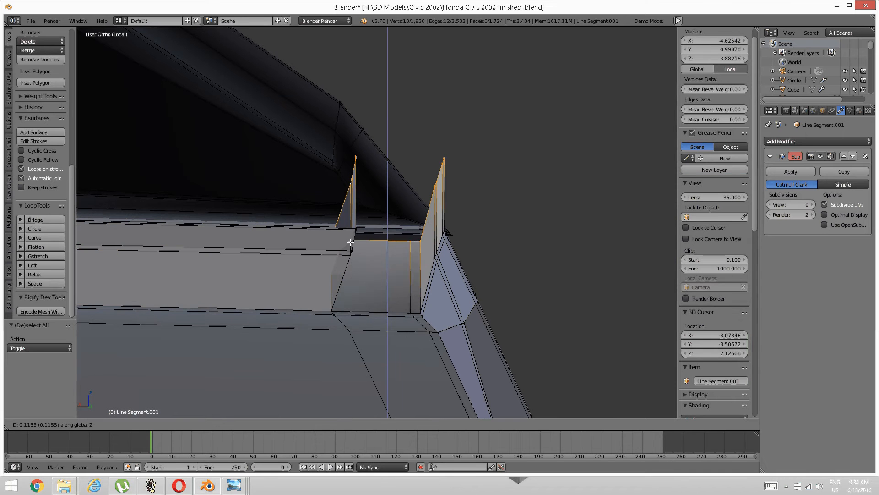
click(351, 242)
middle_drag(351, 241, 476, 210)
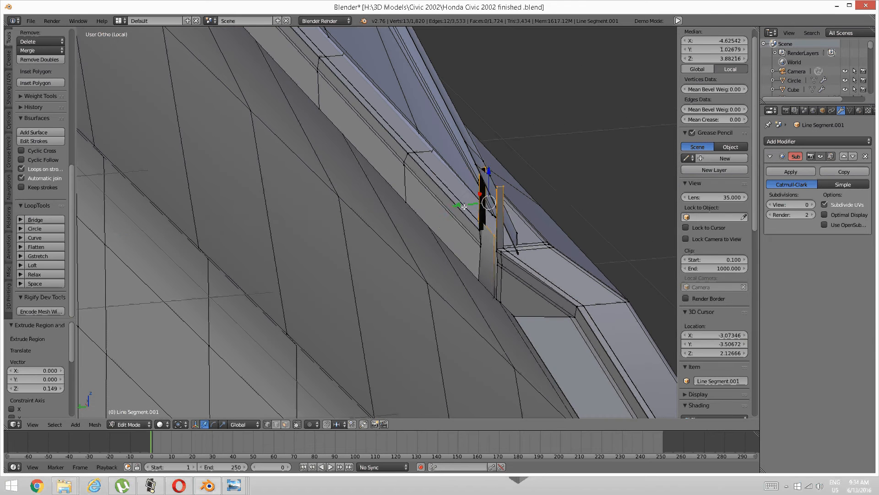
Step: Move the newly extruded border loop about 0.201 along Y and rotate it by about 91 degrees in the side view
drag(464, 207, 383, 229)
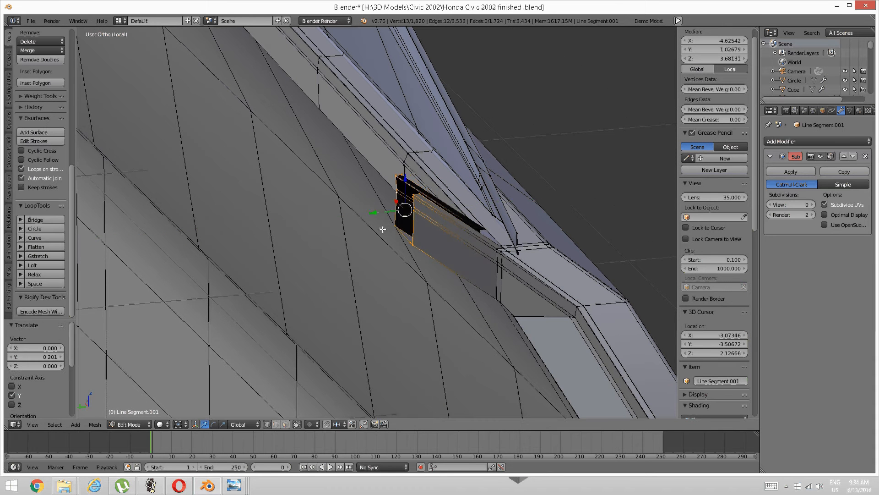
middle_drag(411, 220, 392, 211)
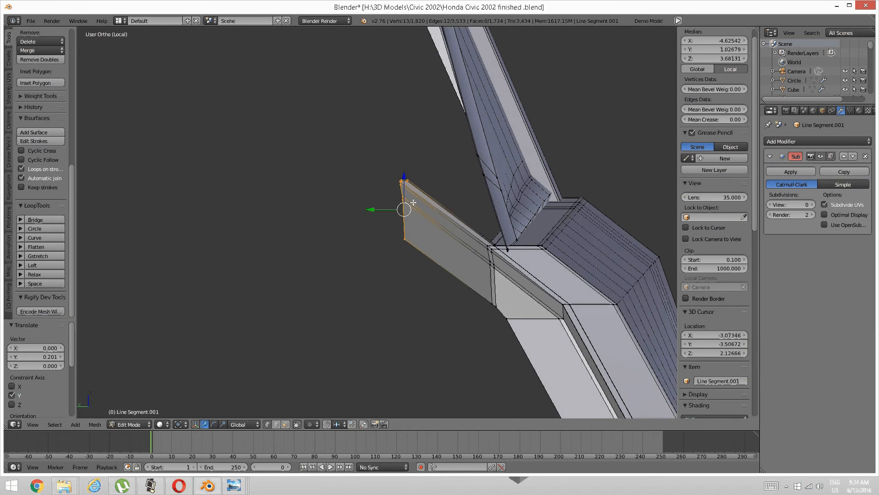
key(r)
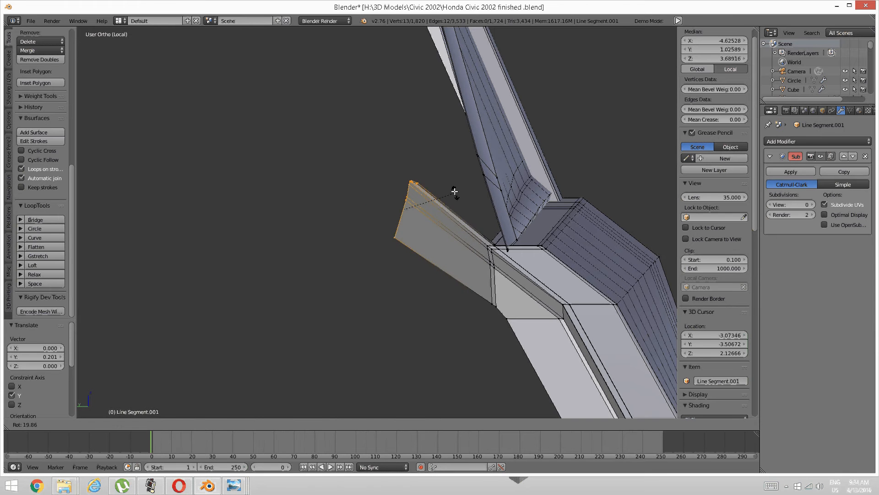
click(458, 279)
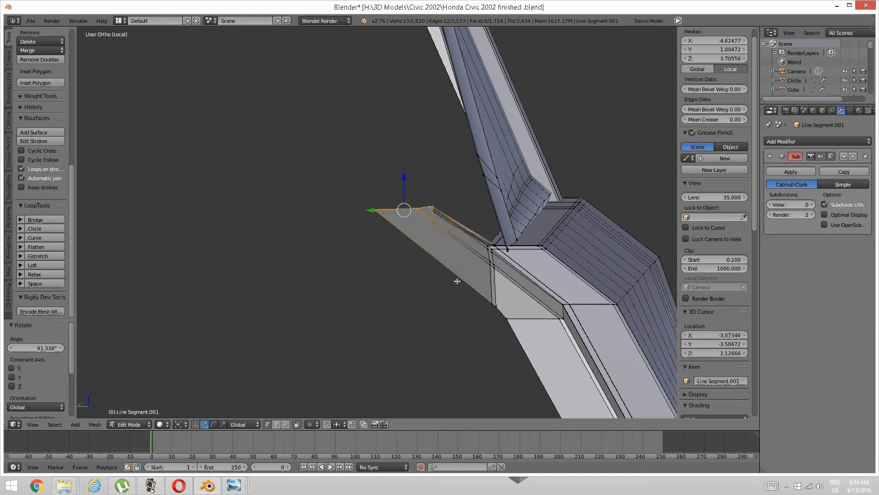
Step: Select the two outlying vertices at the loop's inner corners and shift them slightly along Y and Z into line with the border
middle_drag(438, 231, 404, 233)
key(a)
scroll(417, 255, up, 3)
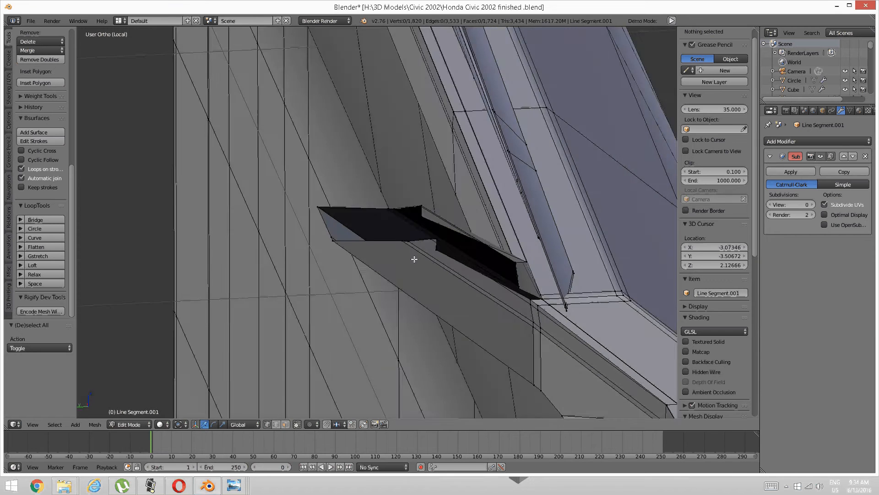
right_click(429, 251)
shift+right_click(426, 219)
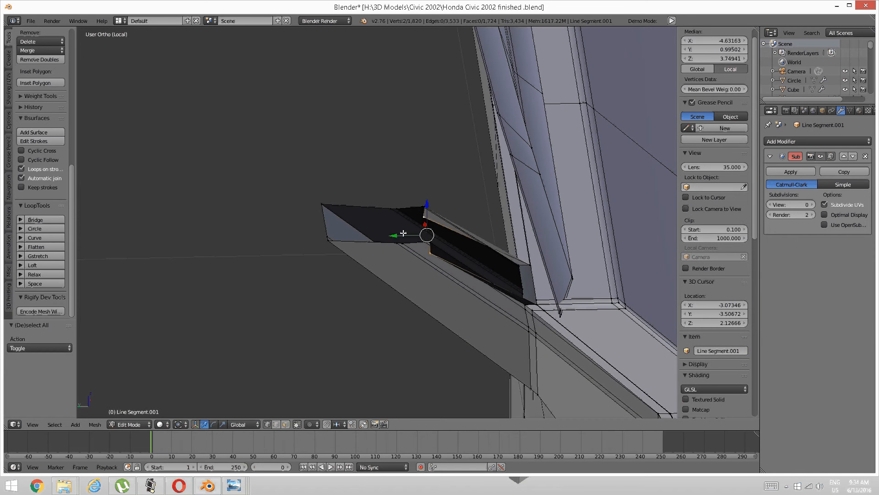
drag(403, 233, 408, 233)
drag(428, 198, 431, 200)
Step: Select the whole border loop, flatten it by scaling about 0.624 along Z, and move it along Y toward the window pillar
key(a)
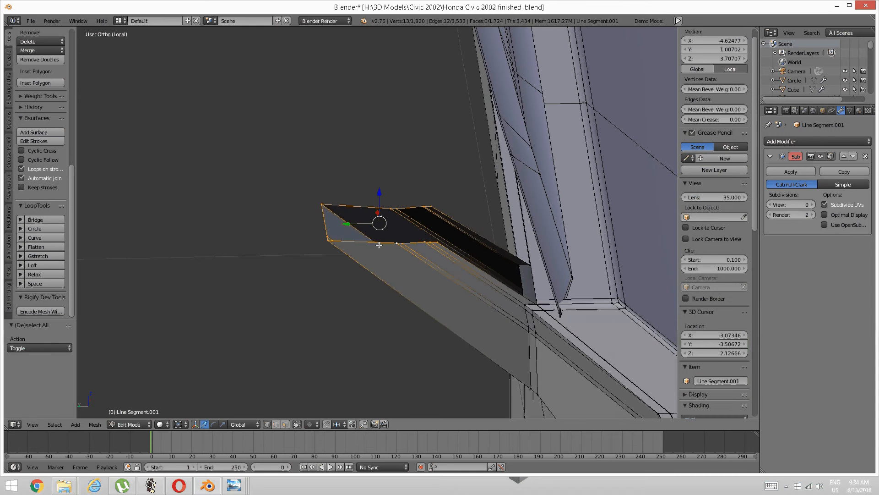
middle_drag(378, 245, 400, 244)
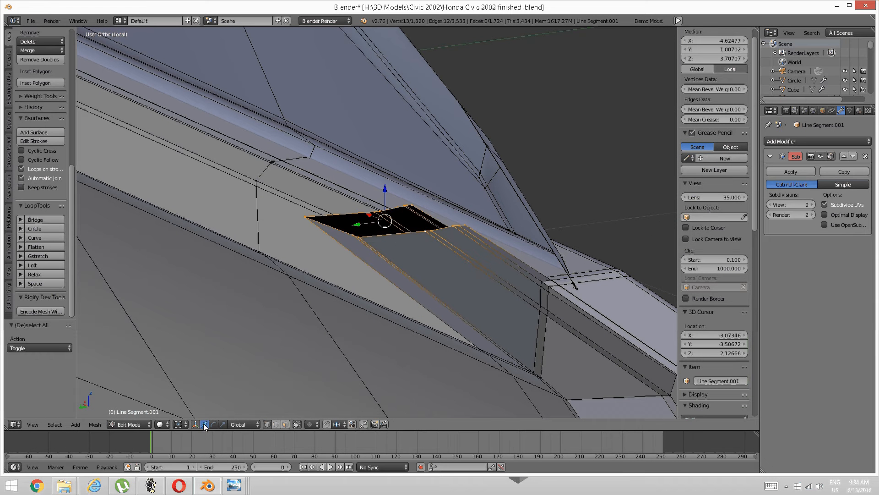
click(223, 424)
mouse_move(385, 187)
mouse_down()
mouse_move(386, 215)
mouse_move(389, 201)
mouse_up()
middle_drag(394, 215, 388, 265)
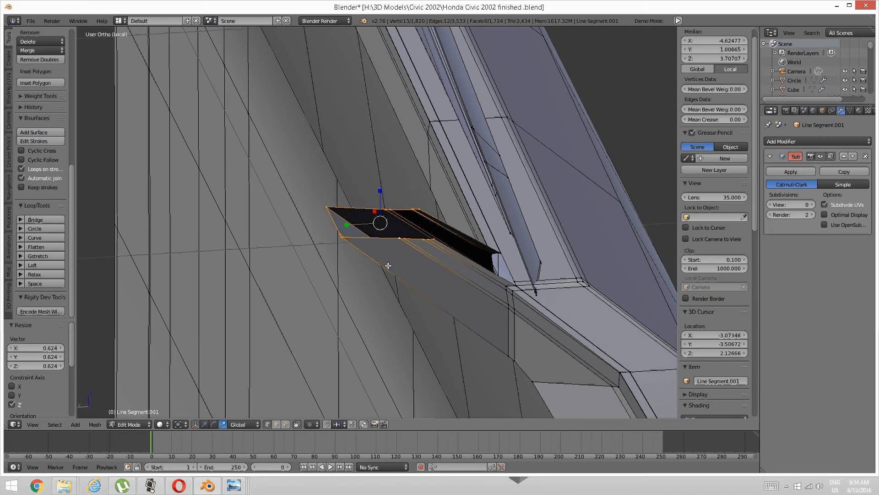
click(204, 424)
mouse_move(351, 227)
mouse_down()
mouse_move(428, 221)
mouse_move(414, 256)
mouse_up()
middle_drag(414, 255, 366, 285)
mouse_move(391, 247)
middle_down()
mouse_move(419, 242)
mouse_move(449, 218)
middle_up()
Step: Select the six border vertices on the loop's window side and scale them along X to straighten that side
key(a)
right_click(415, 246)
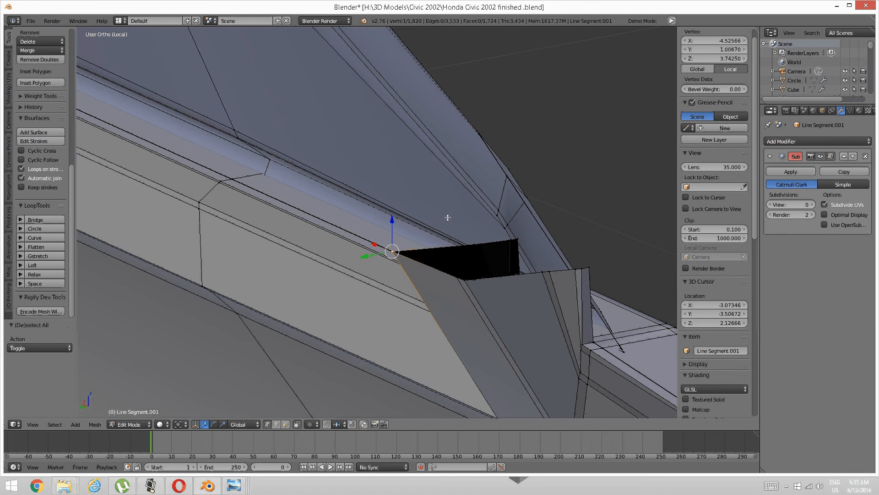
shift+right_click(476, 244)
shift+right_click(512, 240)
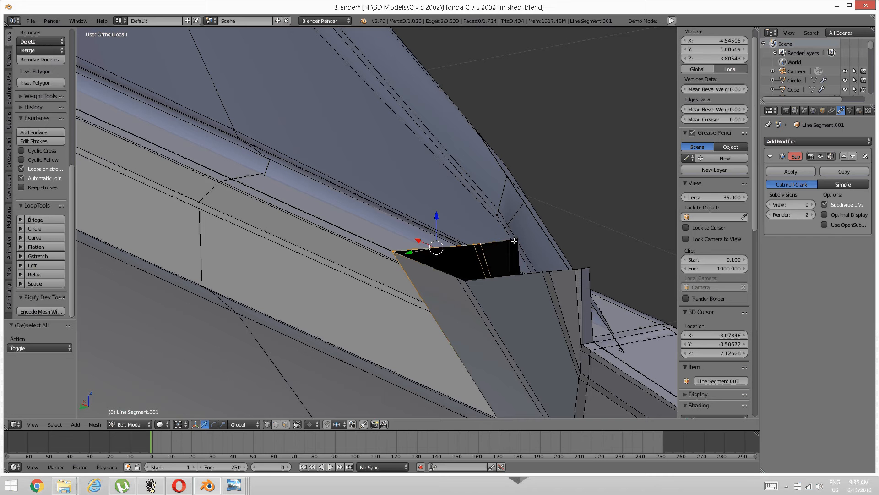
shift+right_click(517, 274)
shift+right_click(489, 275)
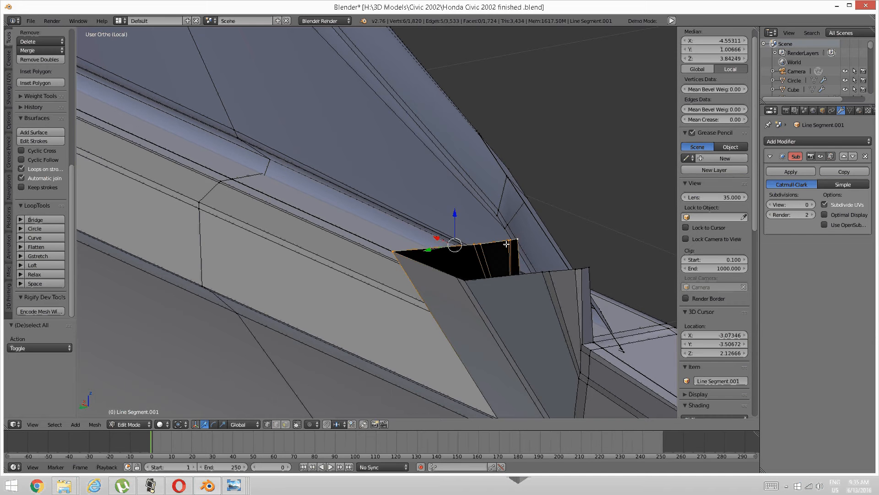
shift+right_click(522, 271)
middle_drag(508, 247, 585, 254)
middle_drag(366, 287, 173, 411)
click(223, 424)
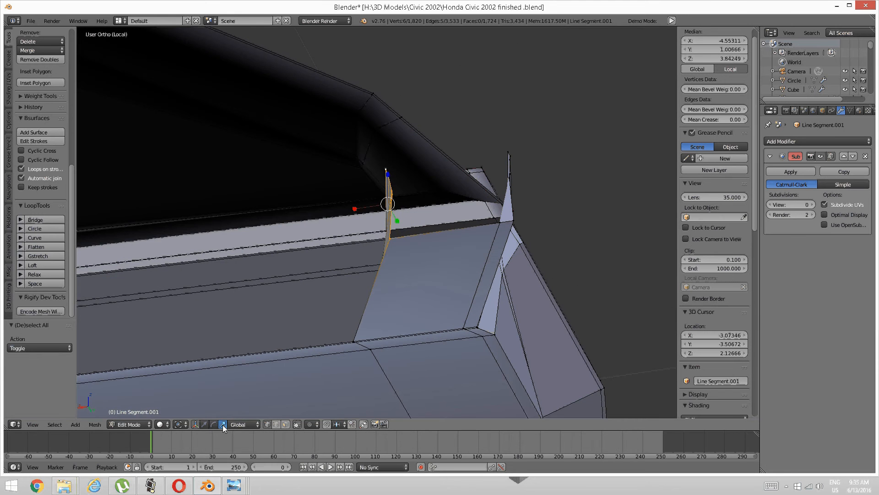
drag(356, 208, 376, 206)
middle_drag(486, 191, 361, 216)
Step: Select the six border vertices on the loop's opposite side and straighten them by scaling along X, first by about 0.399
key(a)
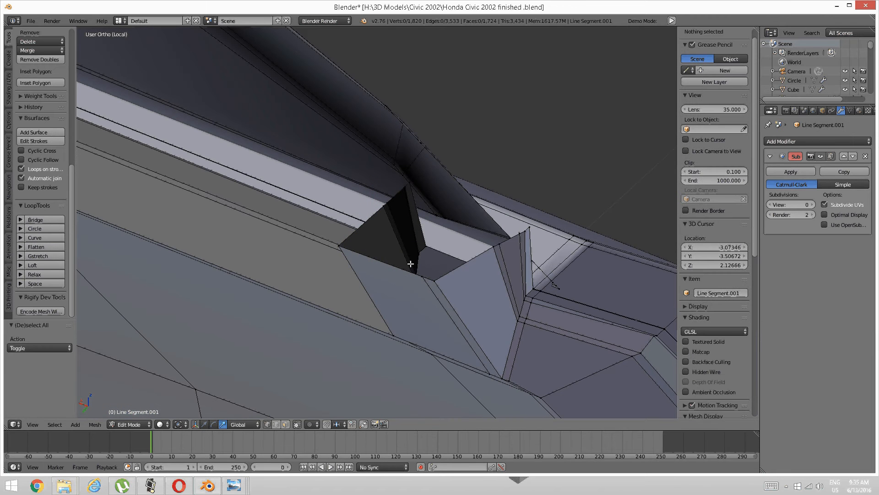
right_click(442, 282)
shift+right_click(493, 247)
shift+right_click(500, 243)
shift+right_click(520, 233)
shift+right_click(526, 228)
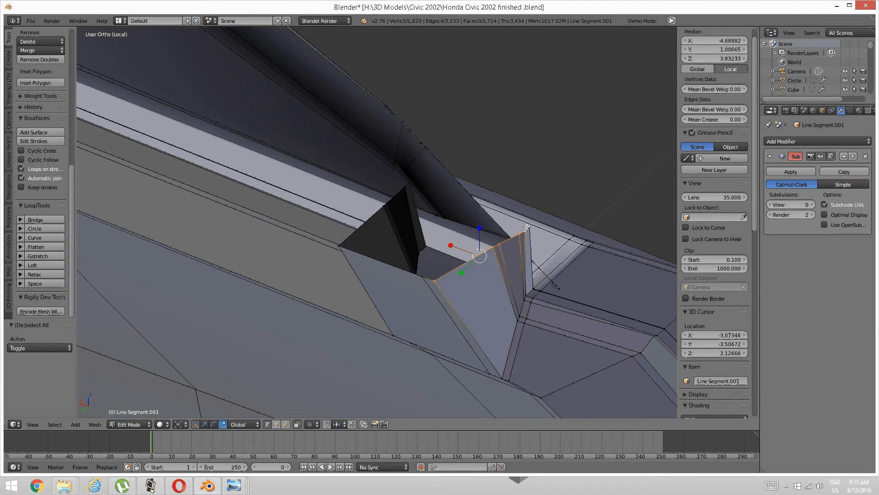
shift+right_click(527, 228)
middle_drag(527, 227, 500, 231)
key(s)
key(x)
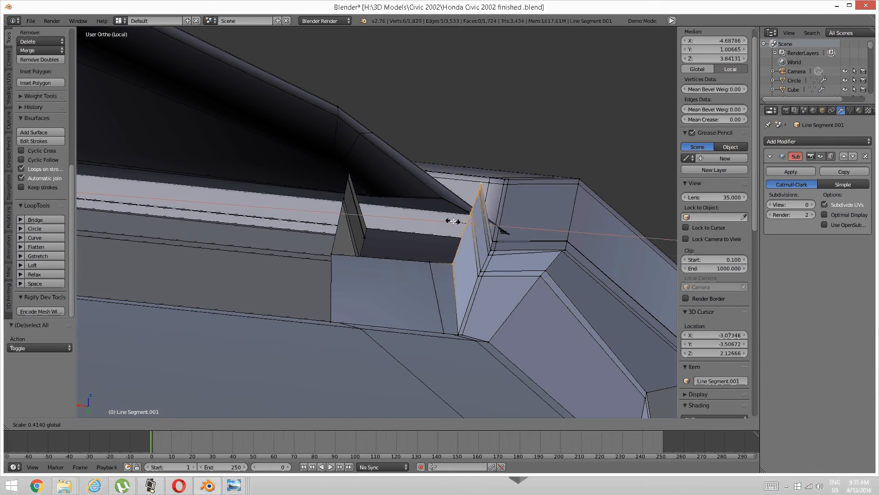
click(443, 223)
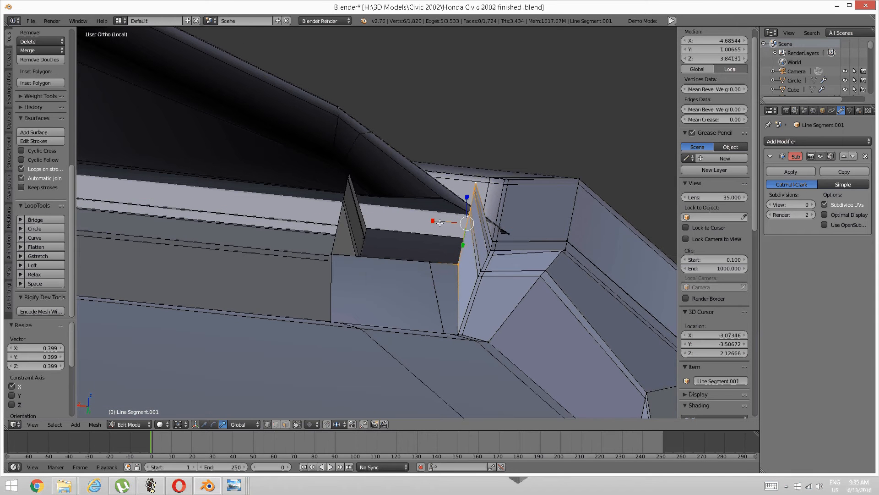
drag(440, 223, 413, 247)
click(205, 424)
middle_drag(412, 246, 298, 272)
Step: Select the complete border loop again and raise it slightly along Z
key(a)
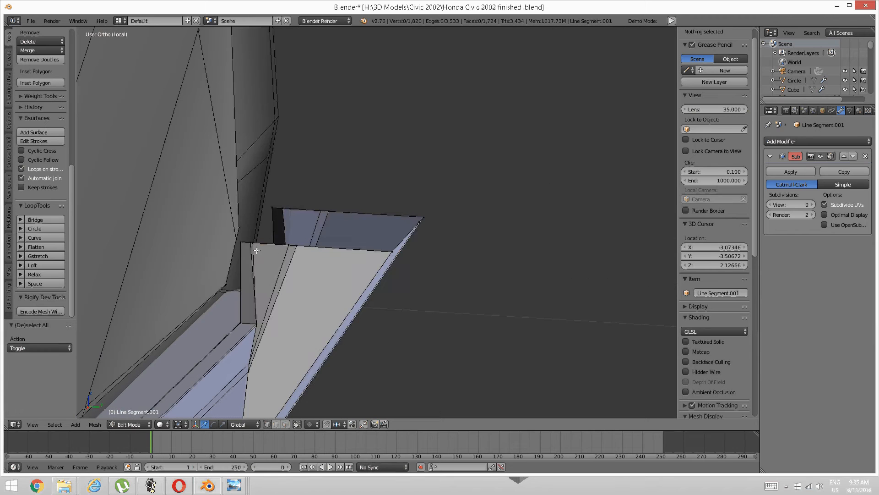
alt+right_click(246, 244)
mouse_move(279, 242)
middle_down()
mouse_move(244, 234)
mouse_move(280, 226)
middle_up()
key(g)
key(z)
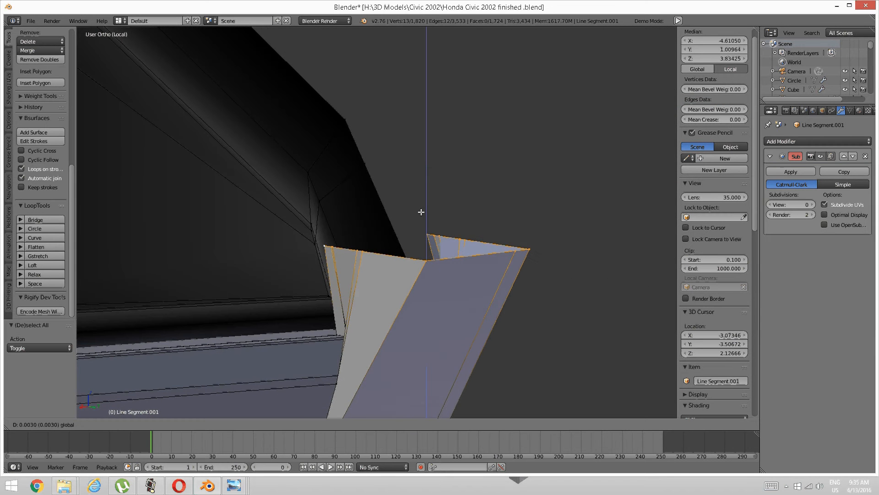
click(409, 199)
middle_drag(409, 199, 431, 240)
Step: Select the six window-side border vertices and move them about 0.021 along X and about 0.005 along Y
key(a)
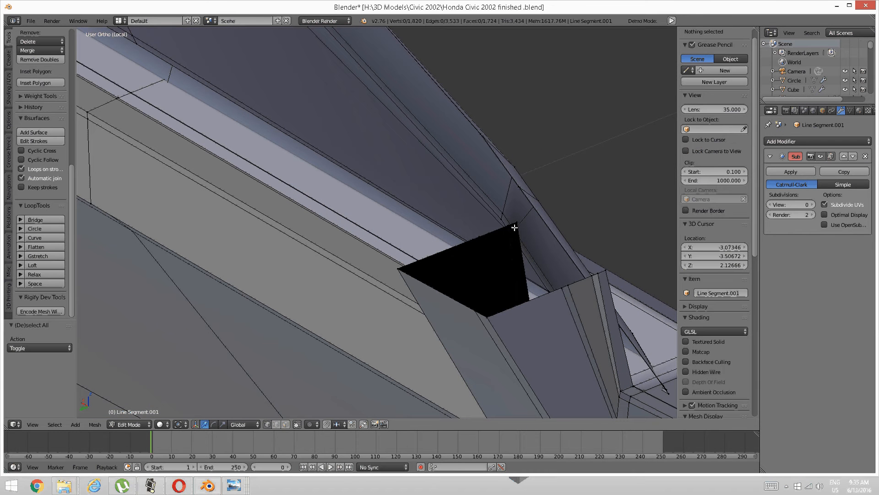
right_click(514, 228)
middle_drag(515, 227, 428, 266)
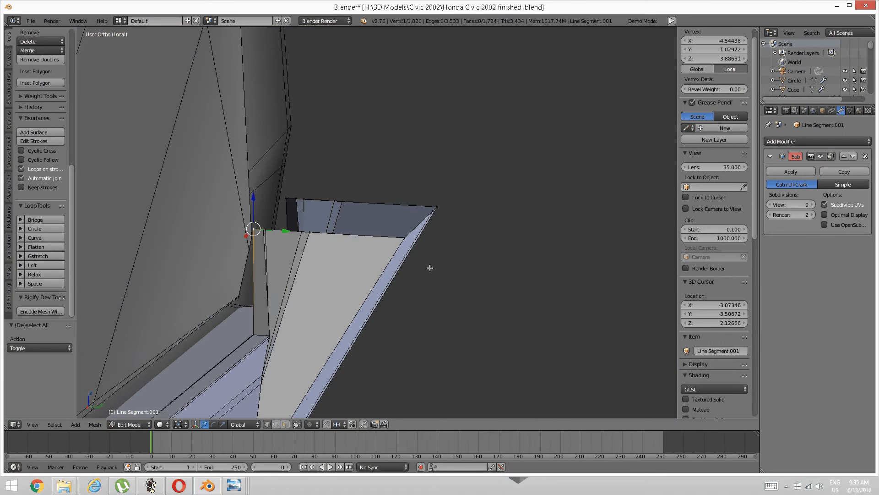
shift+right_click(265, 231)
shift+right_click(264, 230)
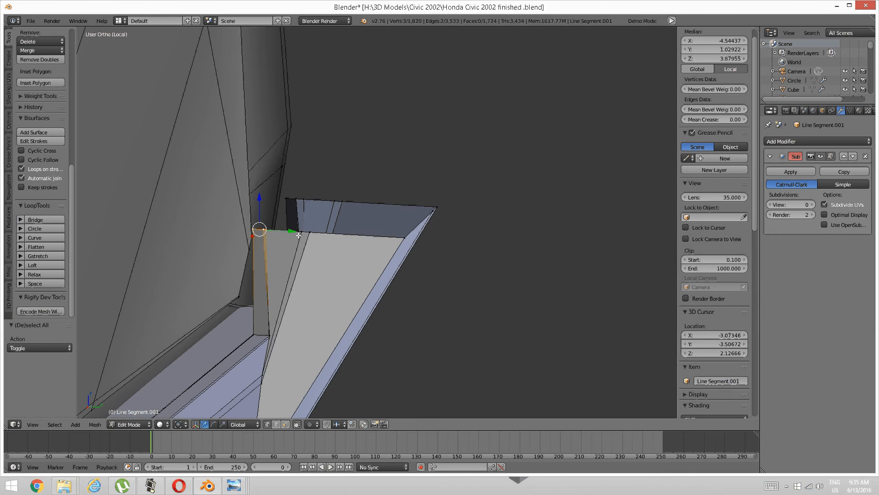
shift+right_click(301, 232)
shift+right_click(310, 234)
shift+right_click(404, 239)
middle_drag(352, 255, 242, 265)
key(g)
key(x)
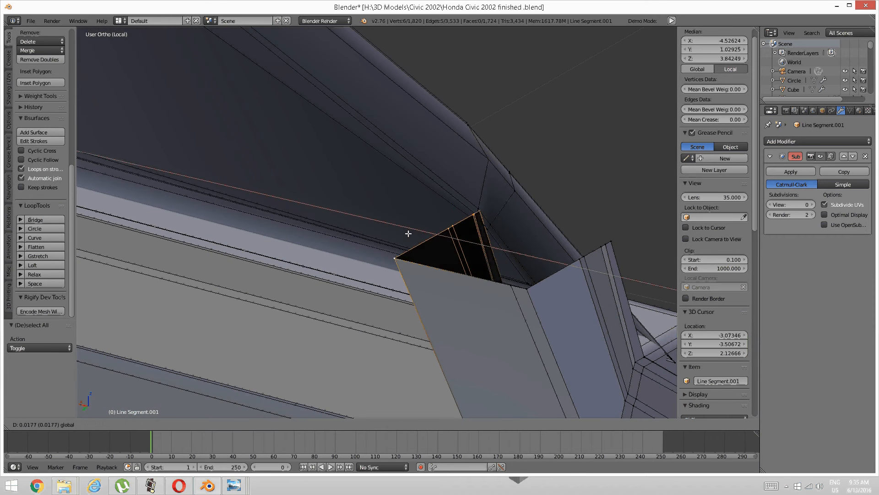
click(359, 253)
middle_drag(359, 253, 333, 273)
drag(356, 245, 359, 243)
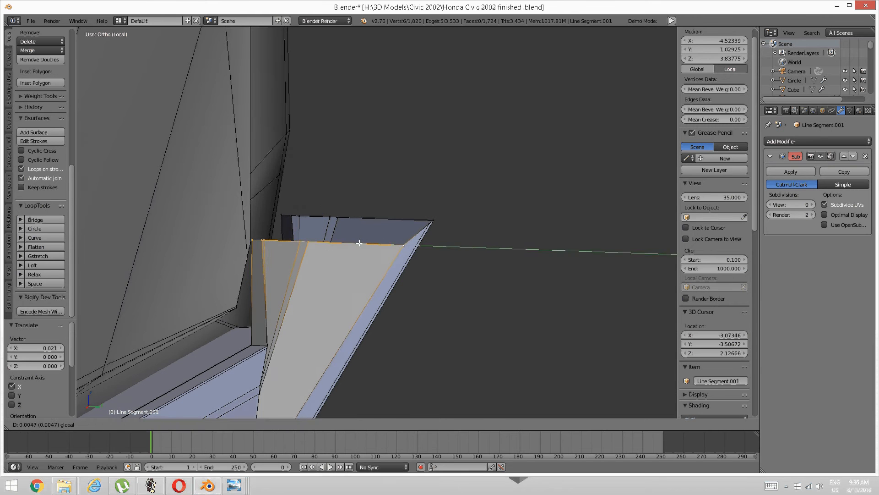
click(359, 243)
Step: Select the seven border vertices on the side away from the window and move them about 0.081 in X, 0.003 in Y and 0.044 in Z
middle_drag(359, 243, 412, 280)
key(a)
right_click(408, 260)
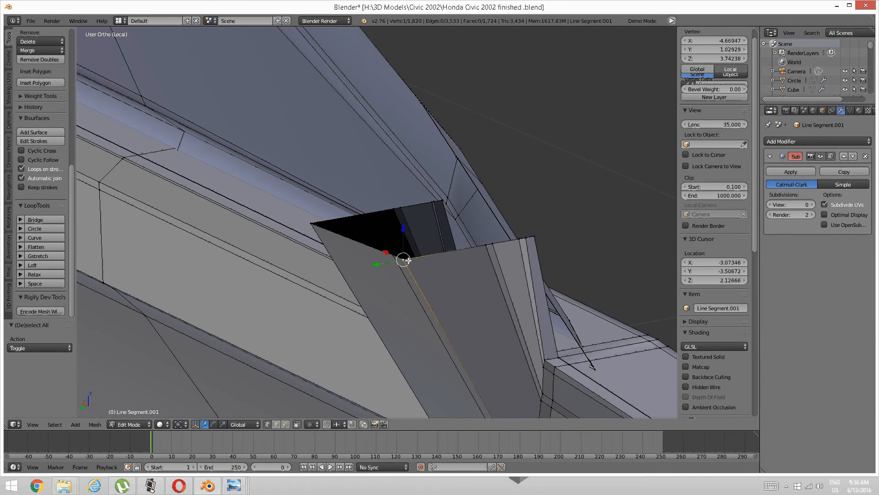
shift+right_click(487, 246)
shift+right_click(494, 245)
shift+right_click(520, 239)
shift+right_click(528, 237)
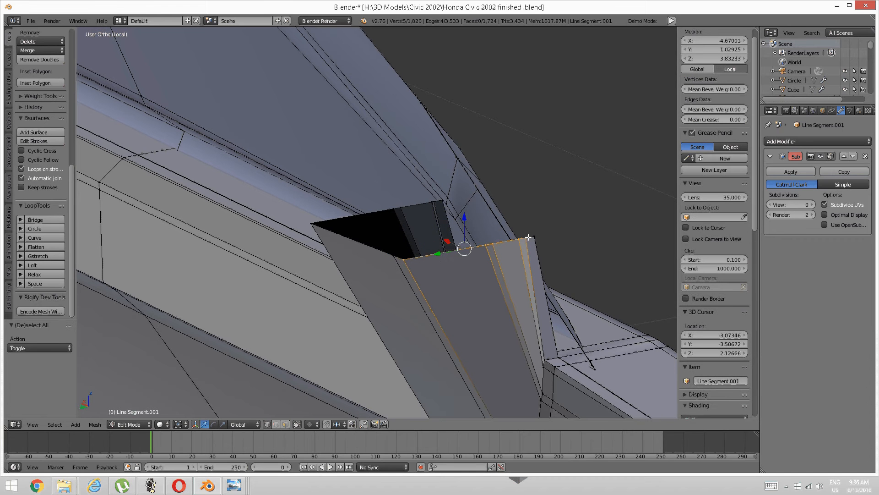
shift+right_click(532, 237)
middle_drag(532, 237, 397, 290)
shift+right_click(366, 262)
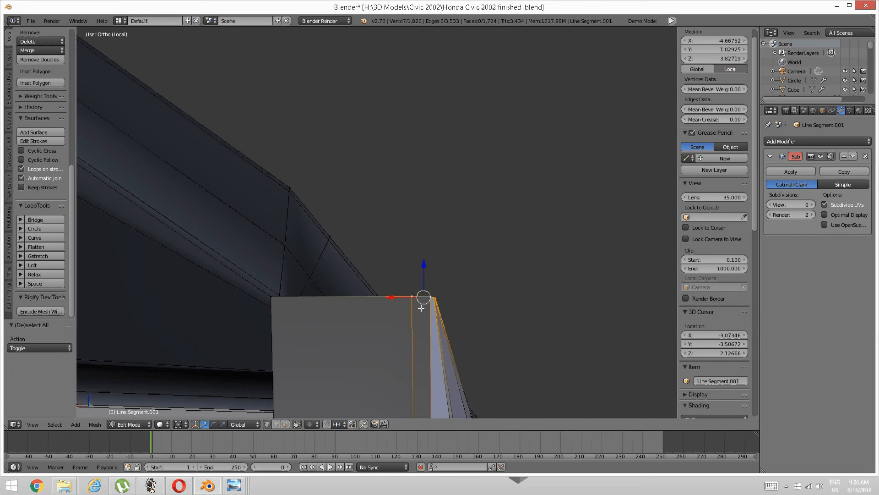
key(g)
click(335, 258)
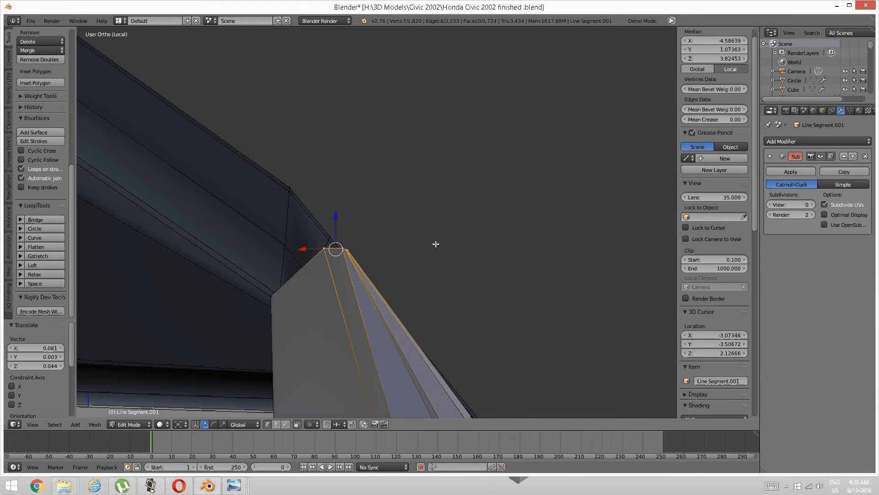
Step: Select only the six outermost border vertices on that side and raise them about 0.010 along Z
middle_drag(435, 243, 411, 303)
key(a)
right_click(360, 316)
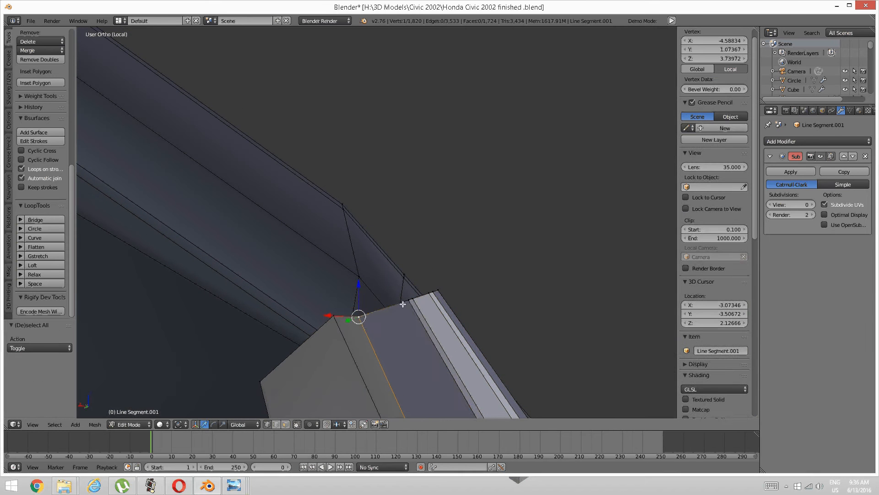
shift+right_click(408, 301)
shift+right_click(415, 299)
shift+right_click(430, 293)
shift+right_click(435, 292)
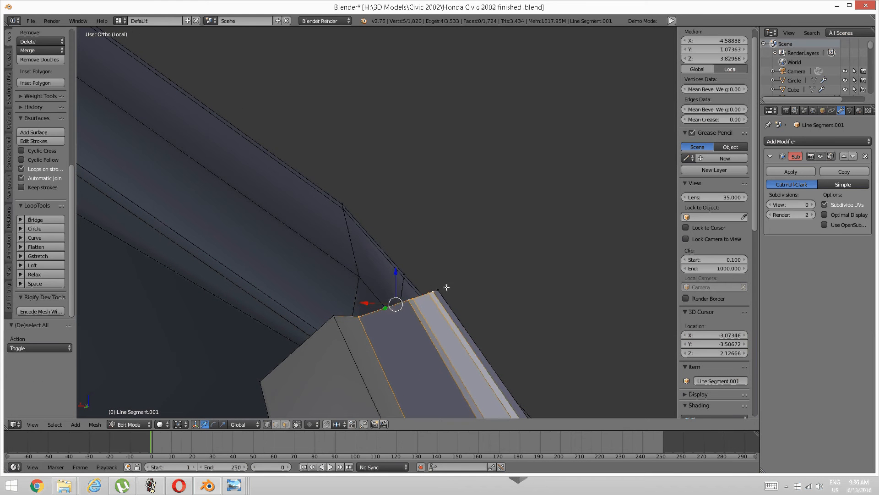
shift+right_click(441, 289)
middle_drag(440, 289, 379, 289)
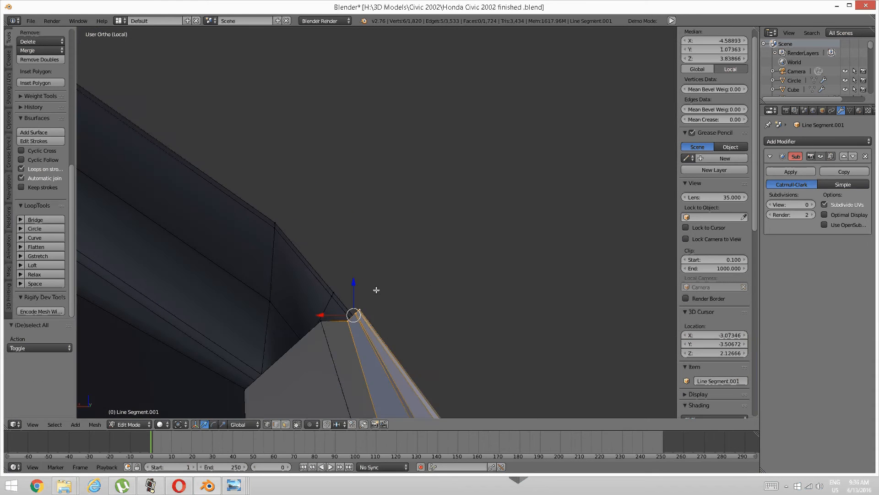
key(g)
key(z)
click(354, 269)
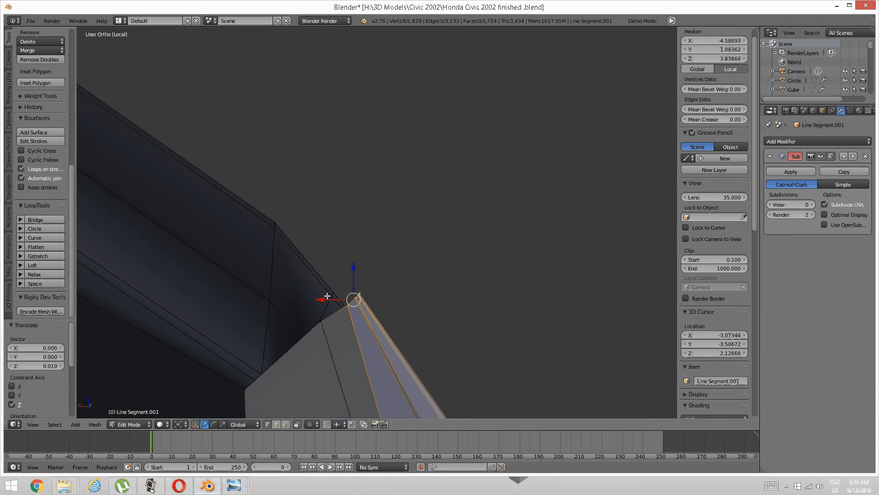
Step: Shift the six selected vertices toward the pillar along X, first by about 0.006, and move them about 0.022 along Y
key(g)
key(x)
click(315, 302)
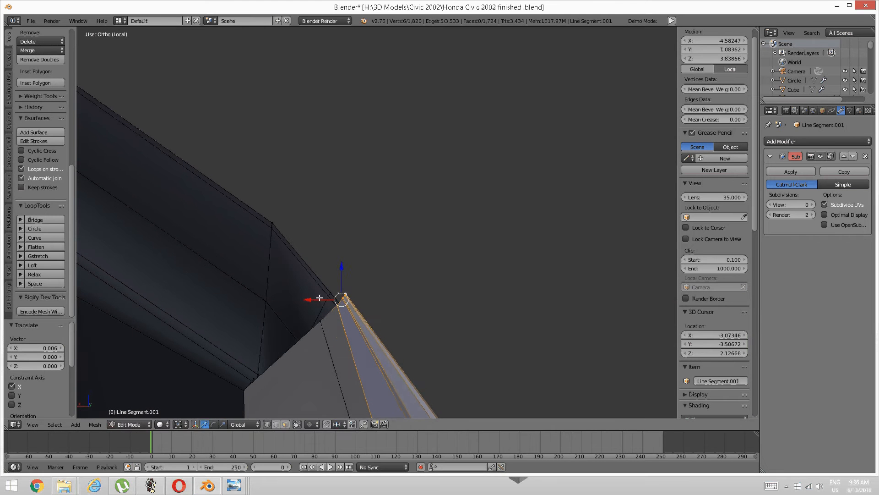
key(g)
key(x)
click(306, 300)
middle_drag(306, 300, 454, 271)
drag(410, 250, 388, 248)
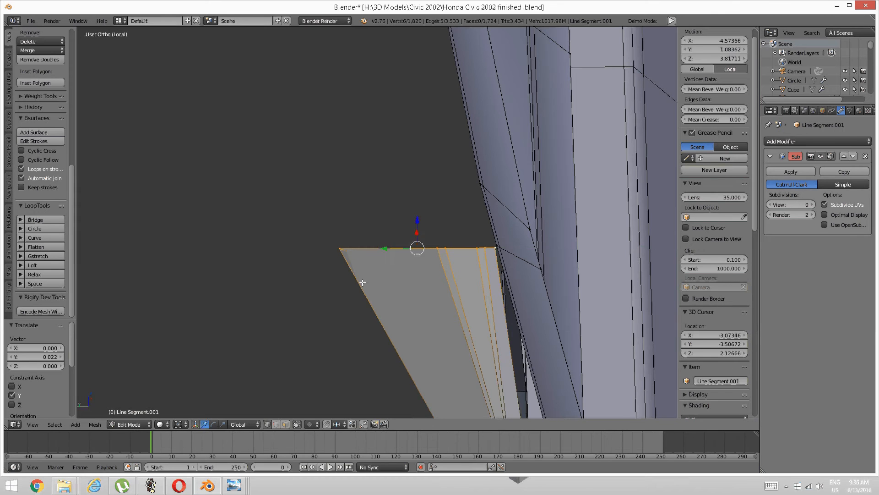
middle_drag(363, 280, 474, 267)
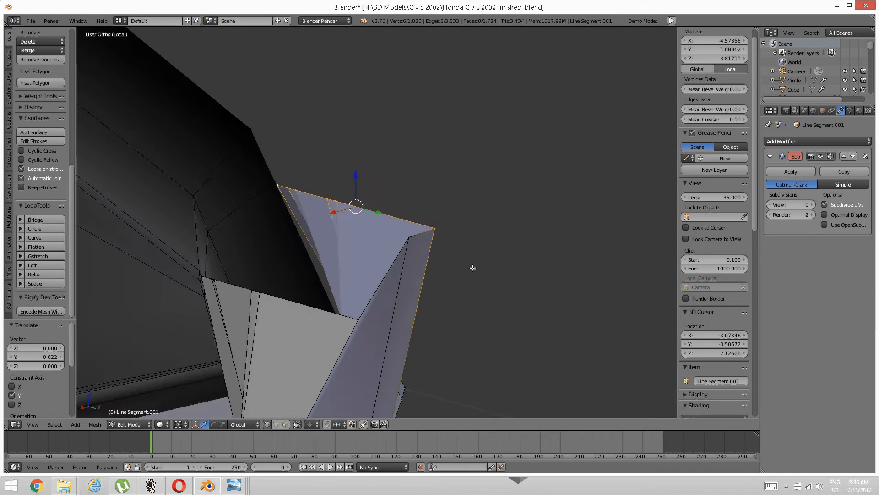
Step: Select the single inner corner vertex below the border's outer tip and move it about 0.017 along Y
key(a)
middle_drag(420, 249, 424, 250)
right_click(384, 229)
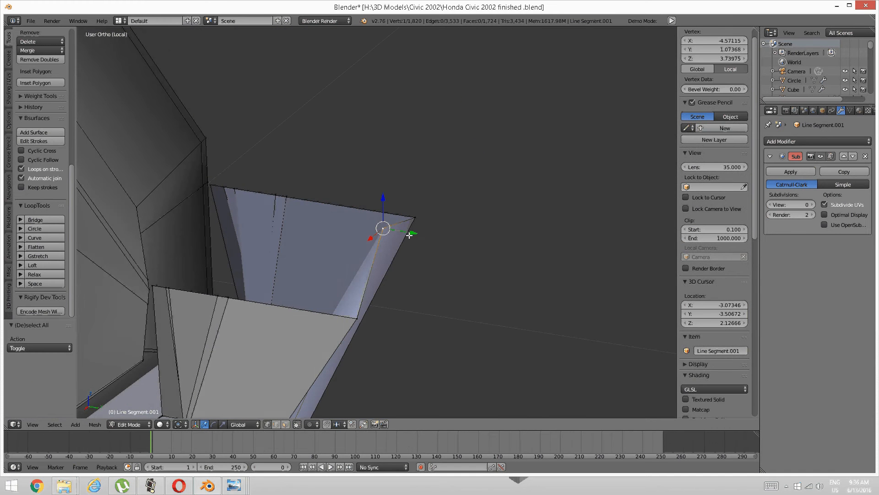
drag(413, 234, 434, 236)
middle_drag(433, 236, 323, 265)
scroll(385, 298, up, 2)
shift+middle_drag(385, 298, 494, 269)
middle_drag(407, 274, 482, 287)
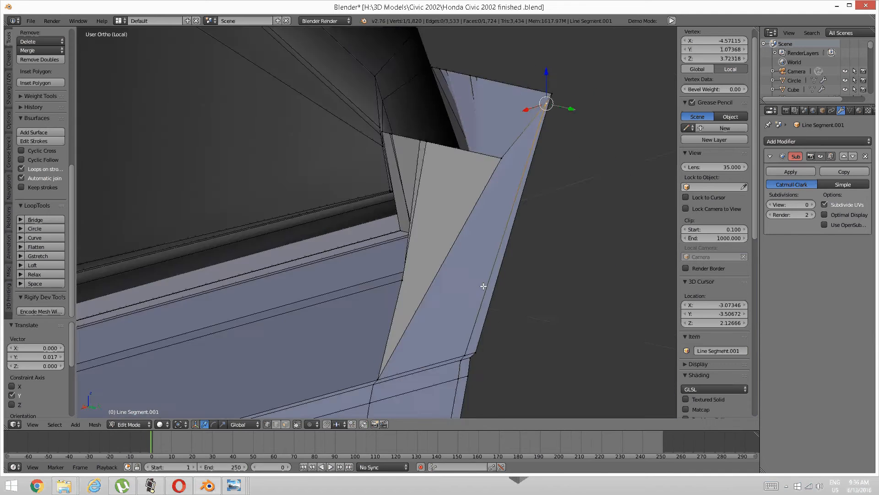
scroll(394, 273, up, 2)
middle_drag(394, 273, 430, 278)
key(a)
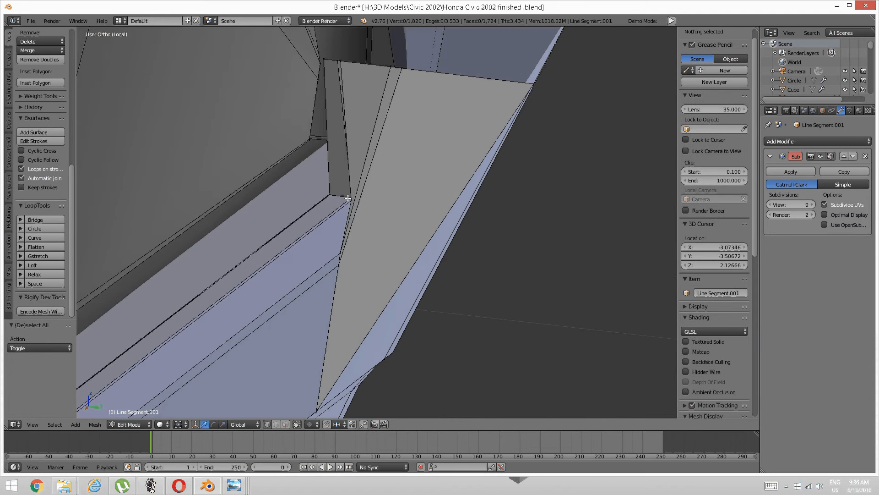
Step: Move the three upper vertices on the corner piece's inner side along X toward the window, and fine-tune one of them along X
middle_drag(377, 235, 333, 224)
middle_drag(660, 181, 509, 239)
right_click(514, 200)
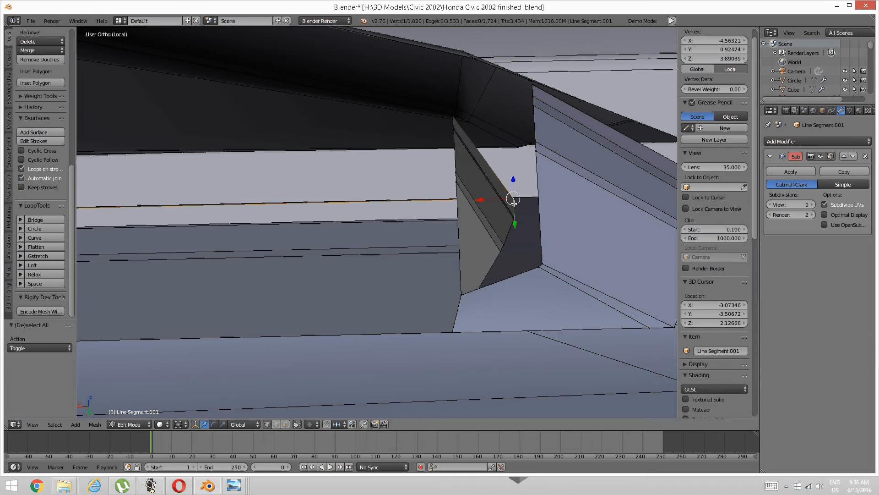
shift+right_click(515, 215)
shift+right_click(514, 223)
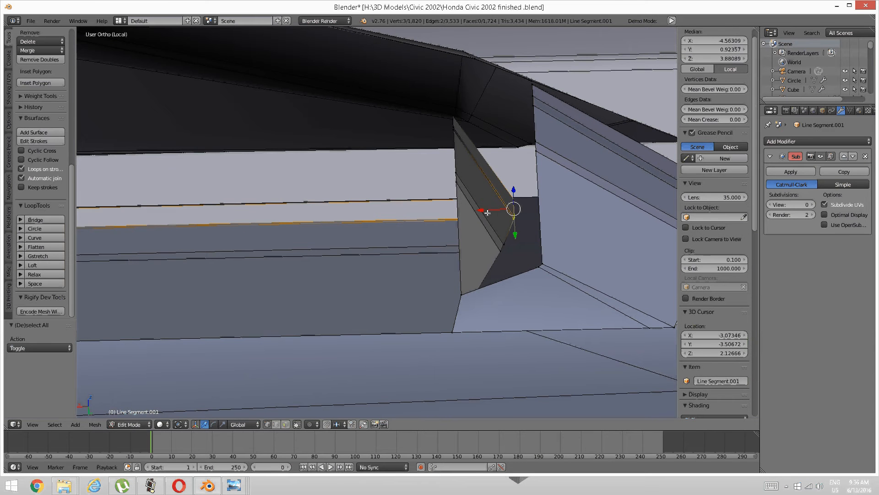
drag(487, 212, 440, 212)
middle_drag(468, 209, 428, 240)
key(a)
right_click(392, 231)
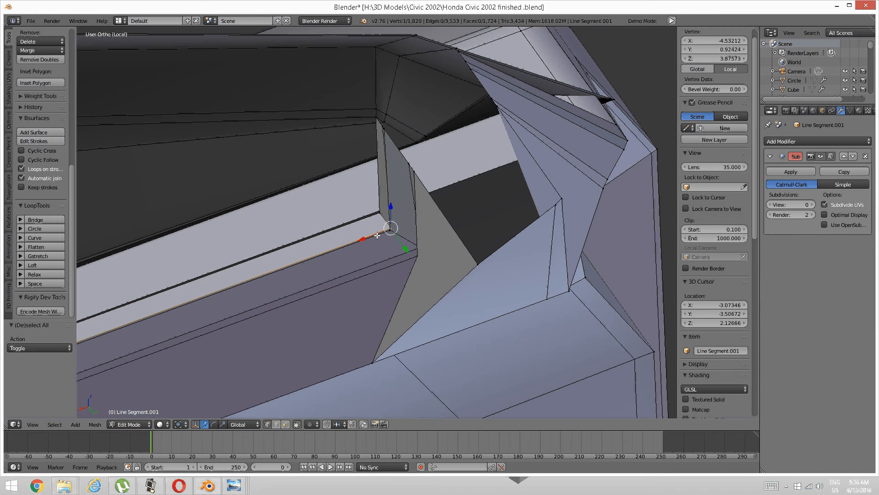
drag(367, 236, 364, 240)
key(a)
Step: Move the protruding inner-side vertex about 0.024 along X and shift its neighbouring vertex about -0.001 along X
middle_drag(363, 240, 416, 237)
right_click(508, 222)
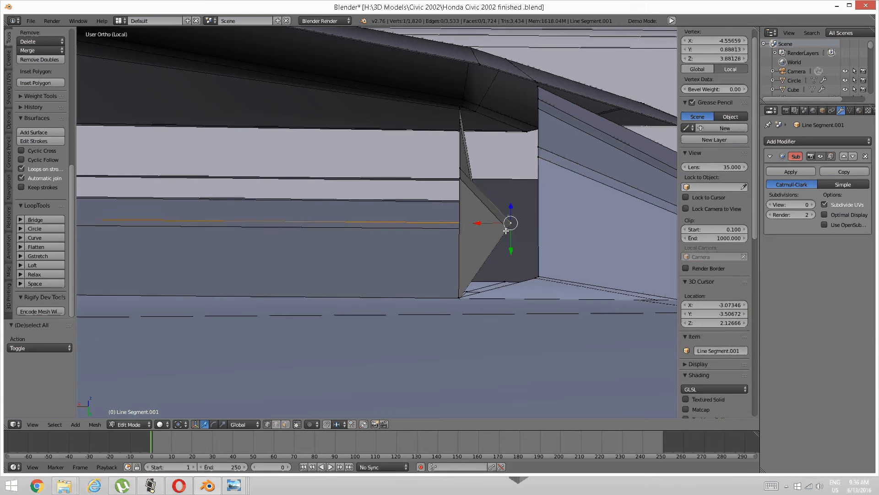
key(g)
drag(428, 222, 436, 223)
right_click(470, 230)
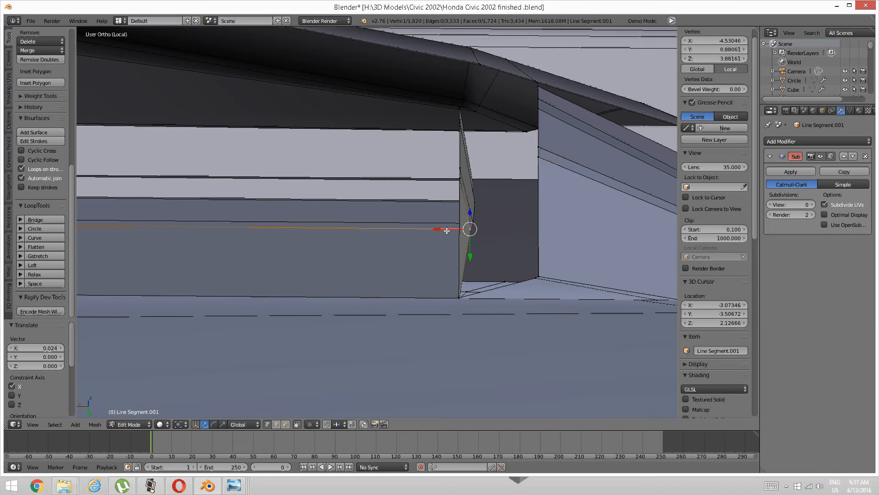
key(g)
key(x)
click(446, 230)
Step: Select the five vertices along the corner piece's inner side, scale them along X to line them up, and shift them slightly along X
middle_drag(446, 230, 458, 256)
shift+right_click(461, 253)
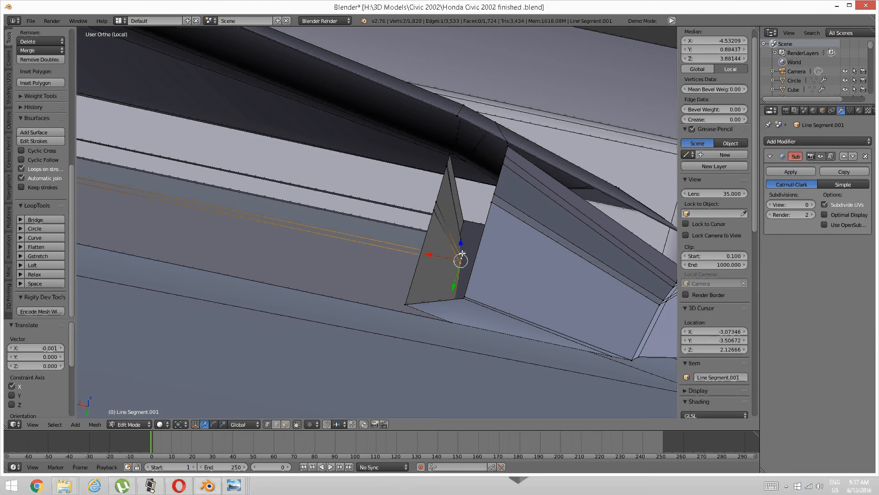
shift+right_click(462, 252)
shift+right_click(463, 241)
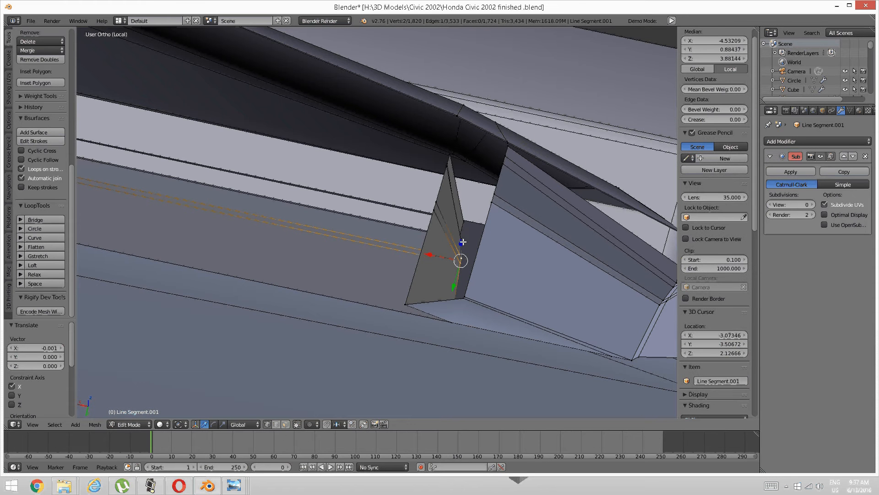
shift+right_click(464, 231)
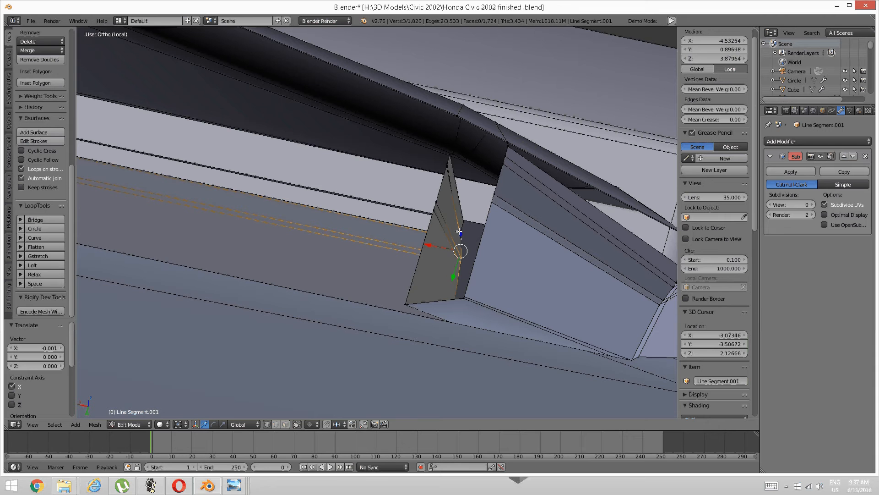
middle_drag(459, 232, 338, 259)
shift+right_click(322, 274)
shift+right_click(311, 266)
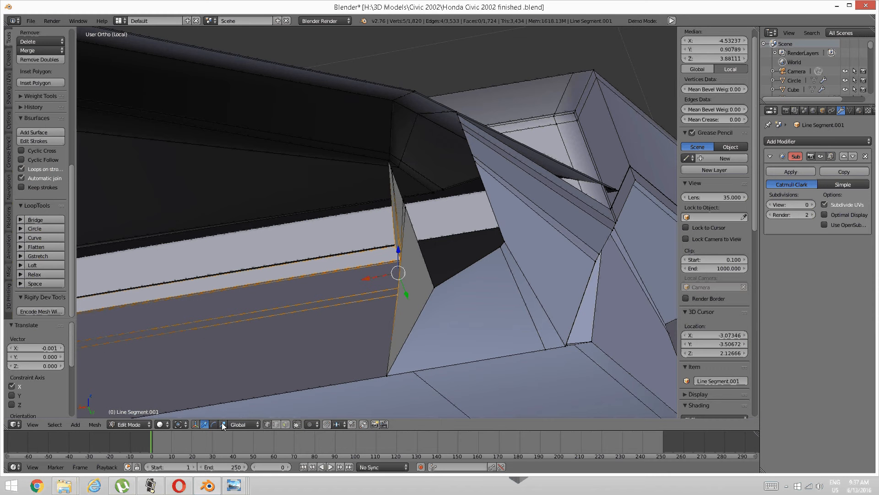
click(360, 279)
click(360, 279)
key(s)
click(391, 273)
drag(365, 277, 409, 274)
click(206, 424)
drag(369, 279, 356, 281)
middle_drag(399, 287, 426, 298)
key(a)
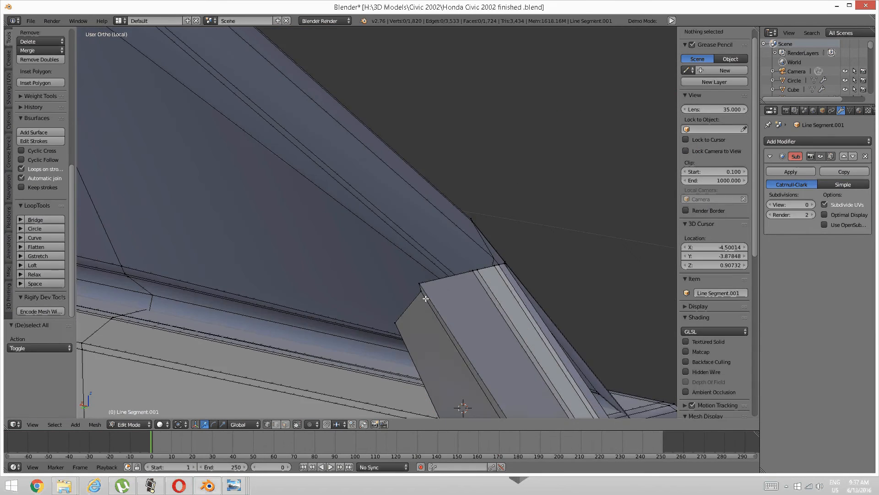
Step: Move the border's inner corner vertex about 0.007 along X and about 0.0008 along Y
right_click(423, 295)
middle_drag(461, 408, 430, 314)
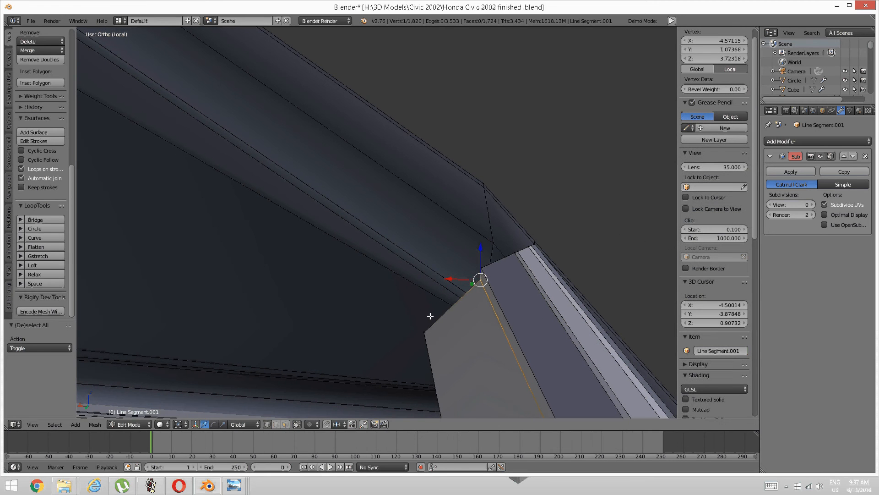
key(g)
key(x)
click(447, 279)
middle_drag(494, 277, 486, 336)
drag(487, 336, 489, 337)
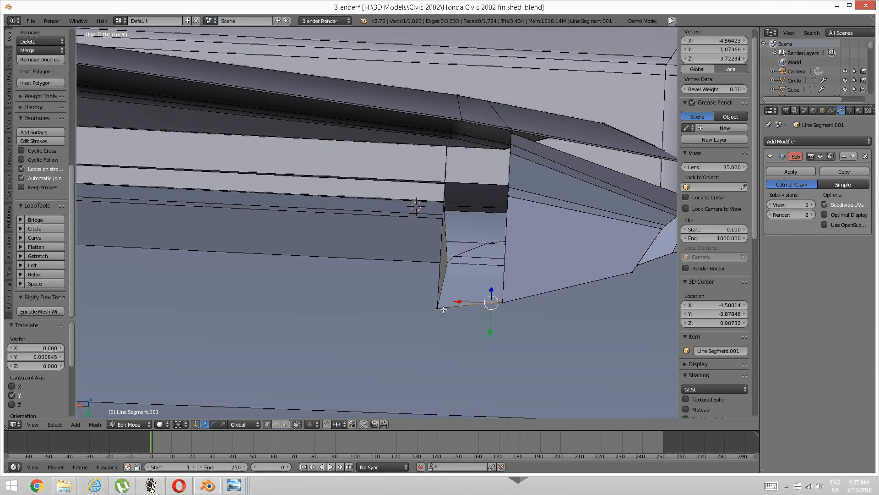
Step: Add the two neighbouring vertices to the selected corner vertex and move all three along Y toward the window
shift+right_click(443, 310)
shift+right_click(505, 302)
middle_drag(523, 310, 454, 316)
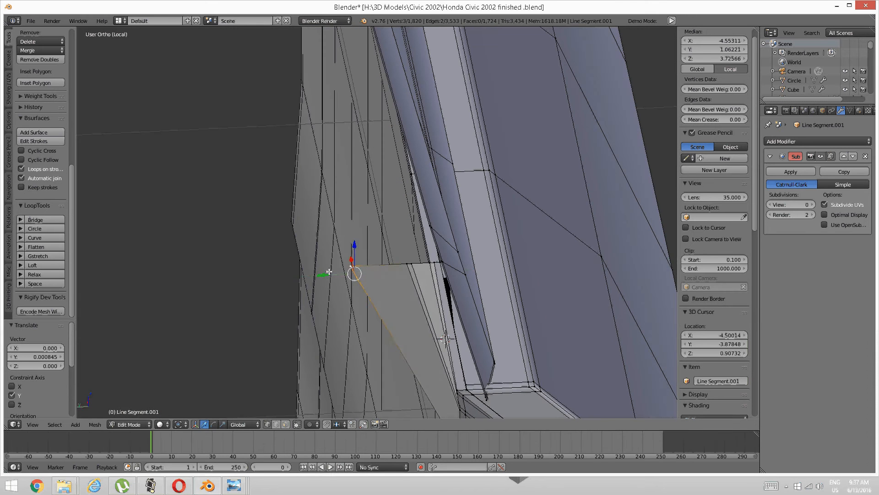
drag(325, 274, 367, 269)
middle_drag(367, 269, 393, 360)
key(a)
Step: Try to bridge the corner's full border loop with the window pillar's open end, with the reverse option switched off
alt+click(473, 347)
shift+middle_drag(393, 360, 443, 377)
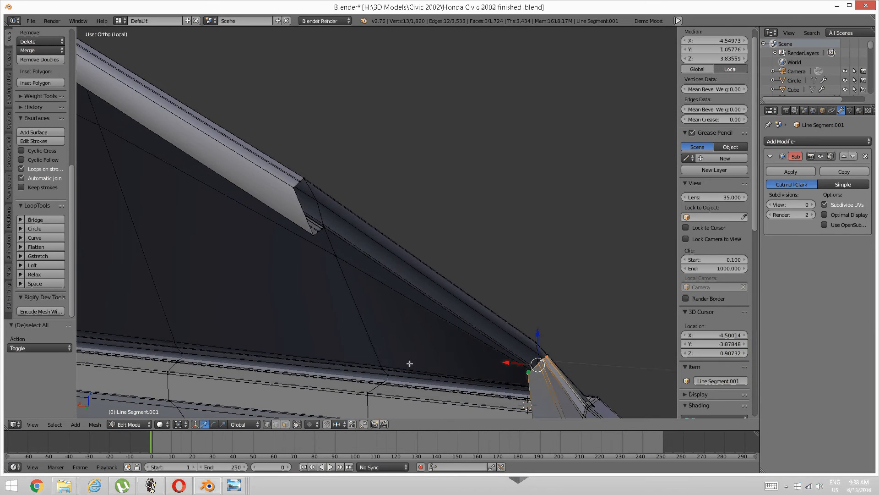
alt+shift+right_click(316, 230)
key(ctrl+z)
alt+shift+right_click(316, 234)
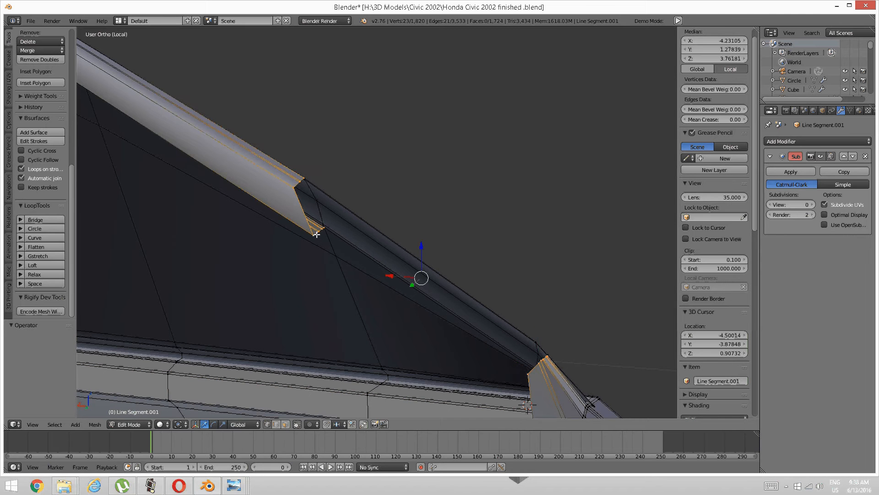
middle_drag(305, 253, 329, 266)
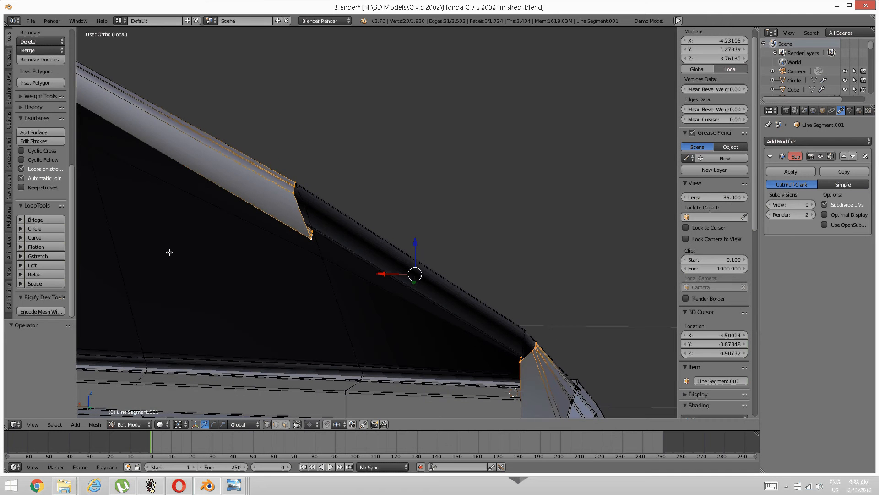
click(39, 220)
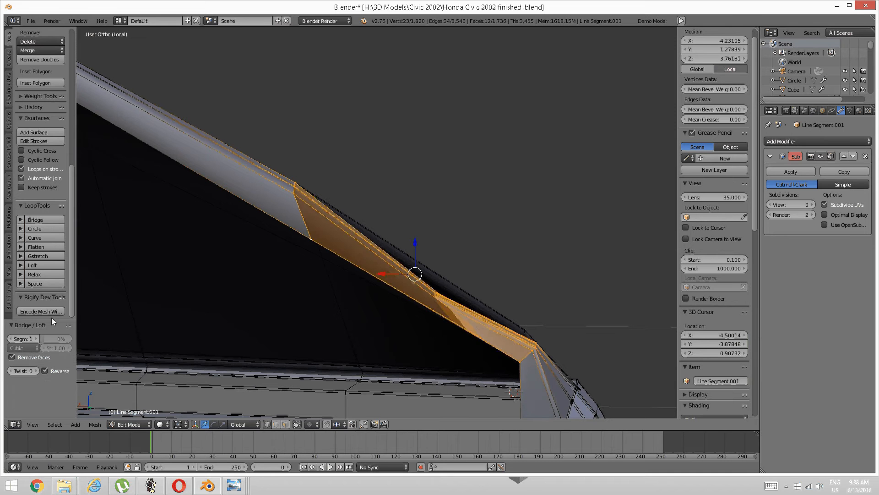
click(44, 370)
middle_drag(126, 353, 277, 324)
key(ctrl+z)
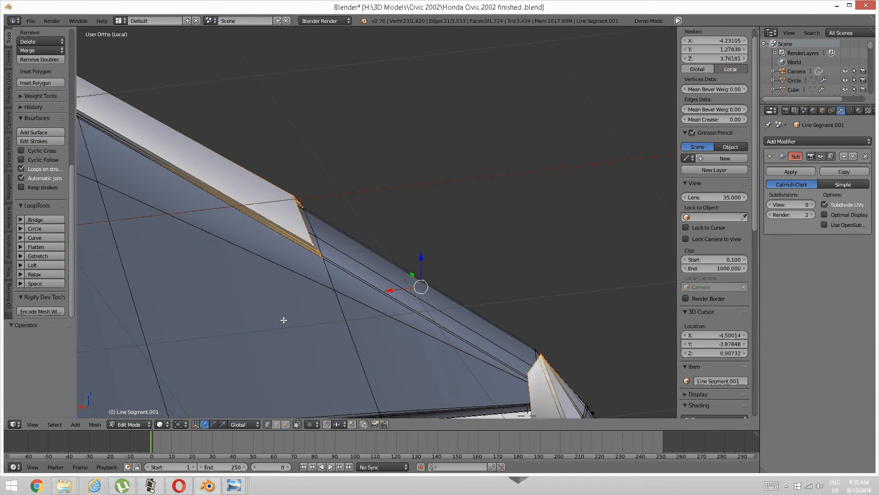
key(a)
Step: Bridge the six outer border vertices of the corner with the four matching outer vertices at the pillar's open end
scroll(312, 275, up, 3)
middle_drag(324, 255, 429, 307)
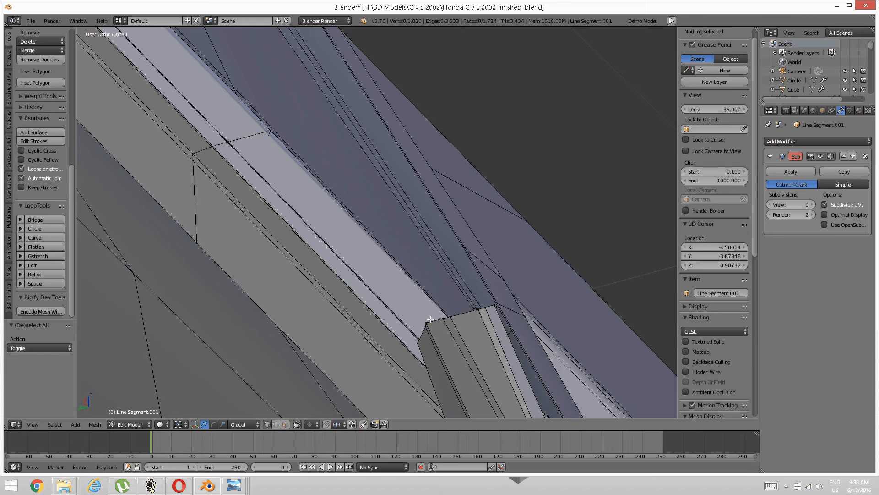
right_click(431, 319)
ctrl+right_click(459, 311)
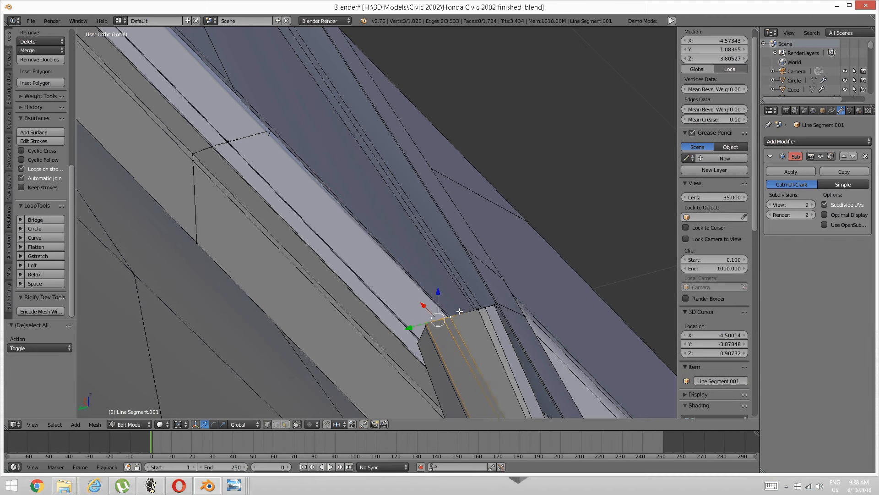
shift+right_click(476, 311)
shift+right_click(485, 308)
shift+right_click(489, 307)
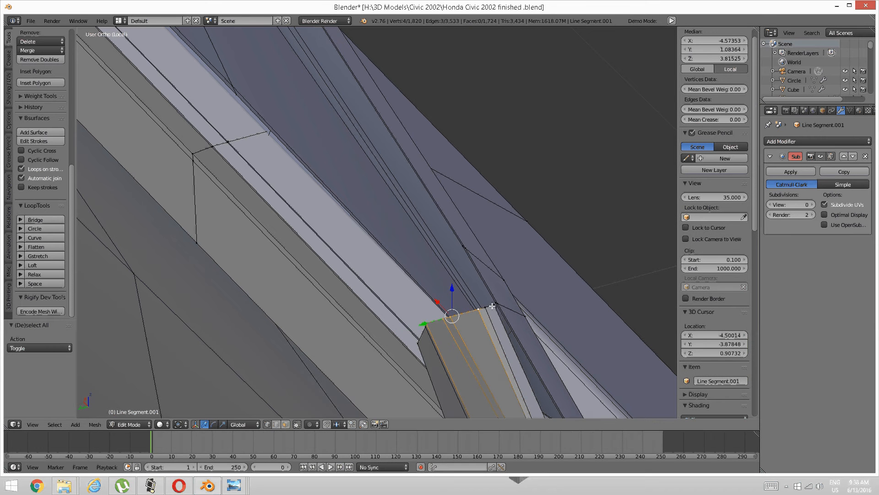
shift+right_click(491, 307)
shift+right_click(491, 307)
middle_drag(491, 307, 412, 270)
scroll(396, 387, up, 2)
scroll(410, 299, up, 3)
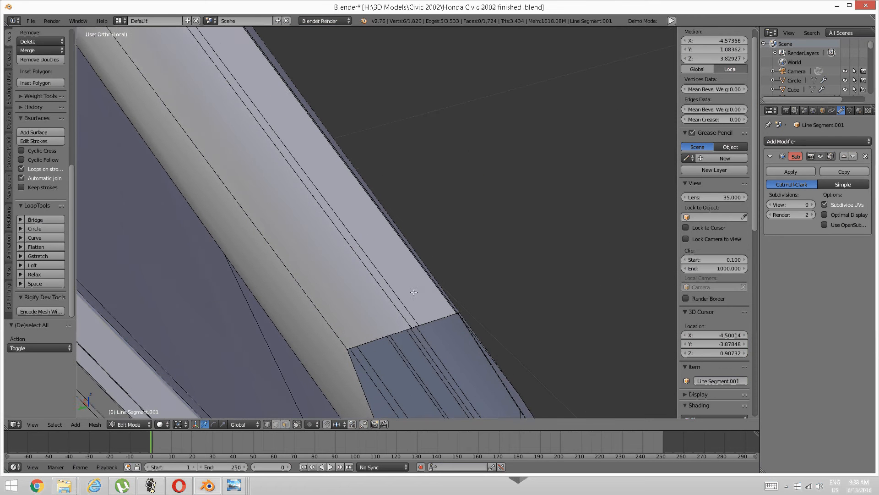
shift+middle_drag(363, 326, 361, 309)
shift+right_click(345, 331)
shift+right_click(408, 311)
shift+right_click(416, 308)
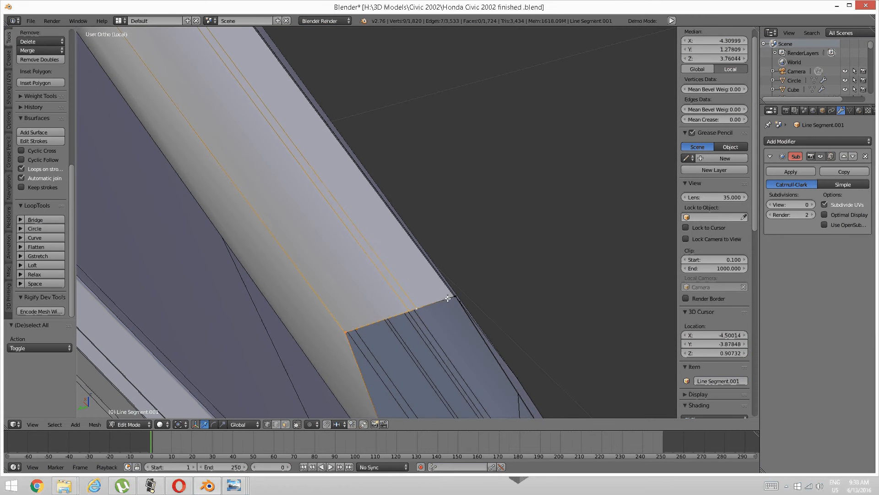
shift+right_click(450, 296)
scroll(451, 296, down, 2)
shift+middle_drag(450, 296, 391, 199)
scroll(390, 199, up, 1)
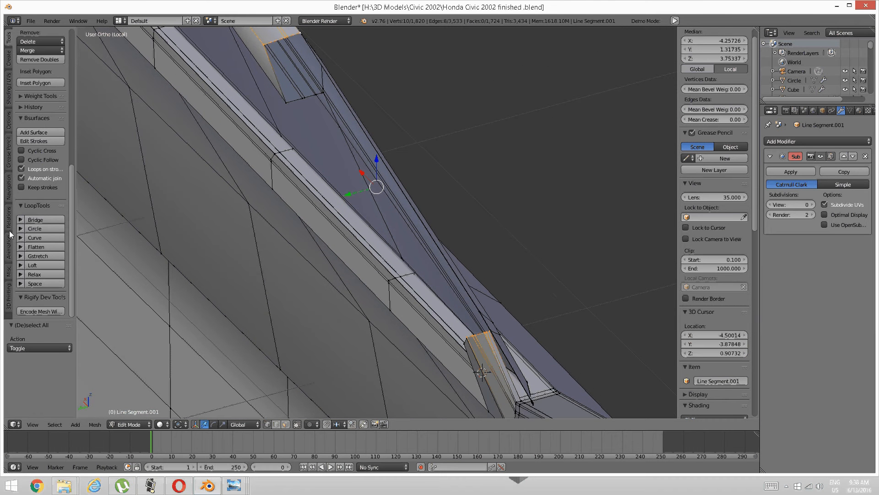
click(30, 218)
middle_drag(127, 290, 138, 290)
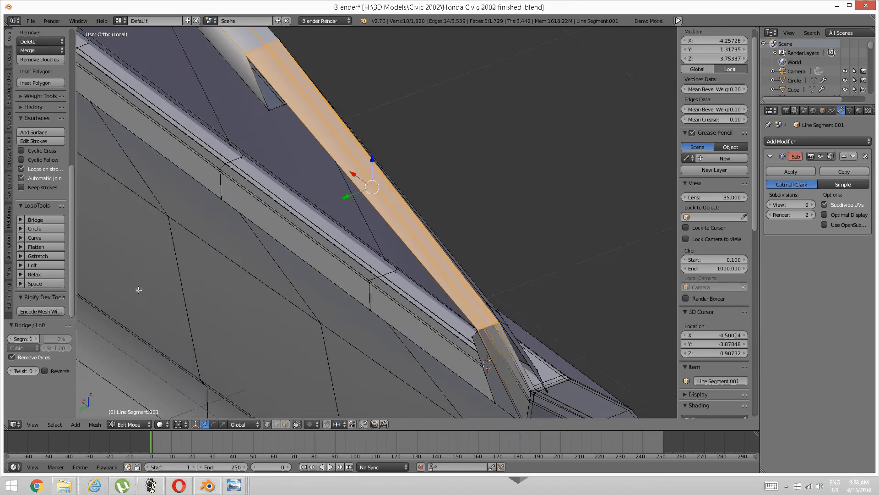
middle_drag(224, 293, 376, 235)
Step: Bridge the six inner, window-side border vertices of the corner with the six matching vertices at the pillar's open end
key(a)
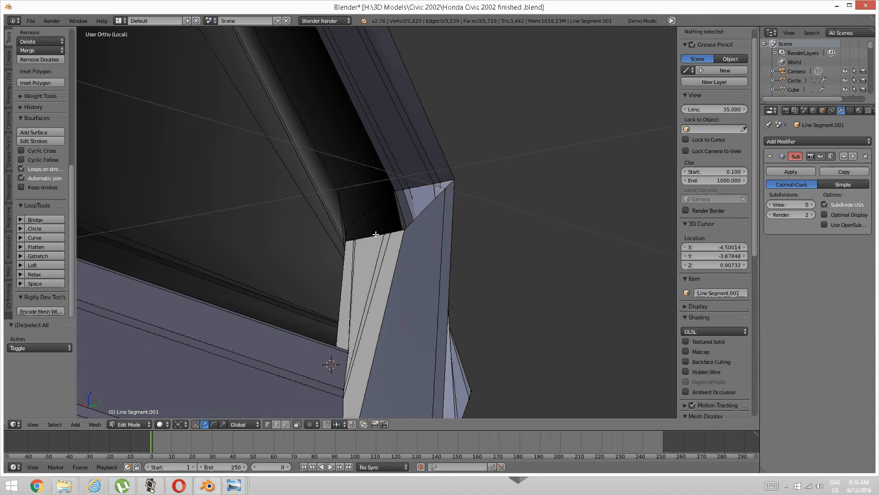
alt+right_click(349, 241)
alt+shift+right_click(395, 228)
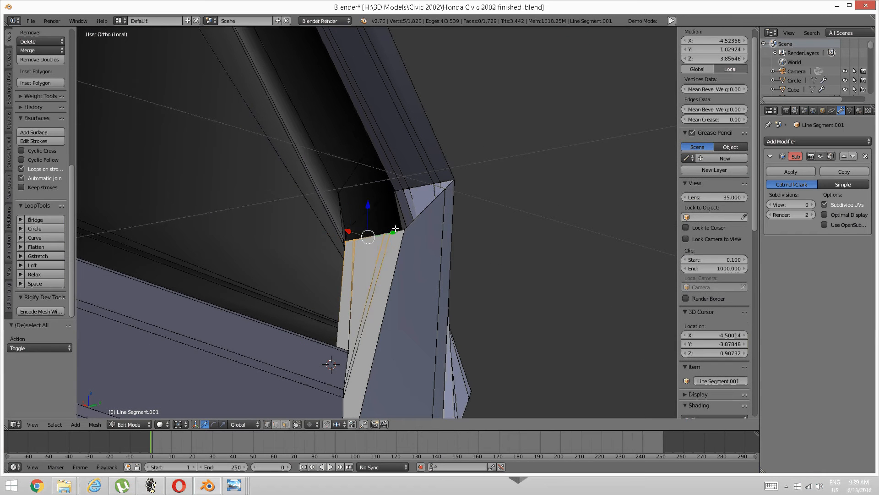
shift+right_click(392, 231)
middle_drag(392, 232, 289, 239)
shift+right_click(263, 246)
shift+right_click(273, 240)
shift+right_click(277, 238)
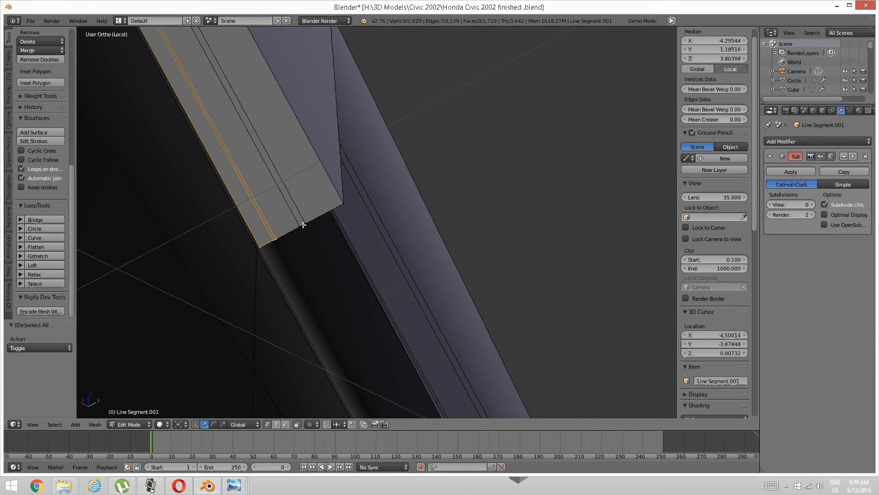
shift+right_click(299, 226)
shift+right_click(306, 224)
shift+right_click(341, 202)
scroll(340, 203, down, 6)
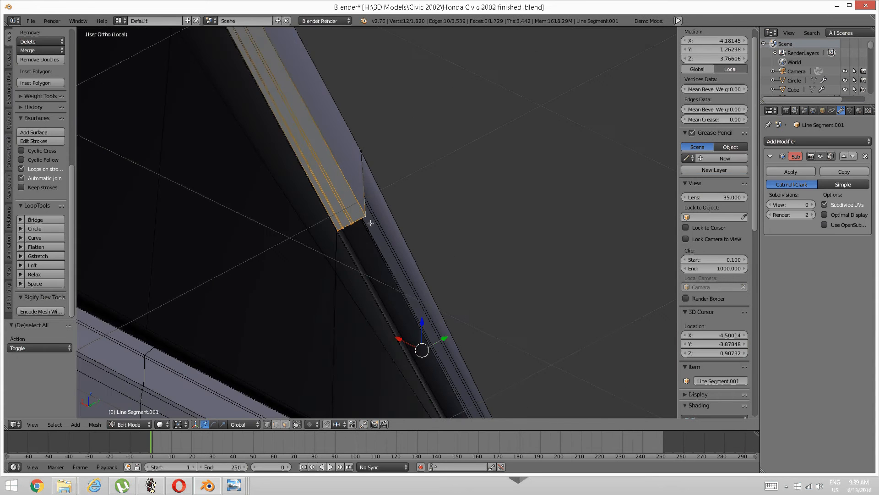
middle_drag(369, 221, 323, 154)
scroll(362, 273, down, 1)
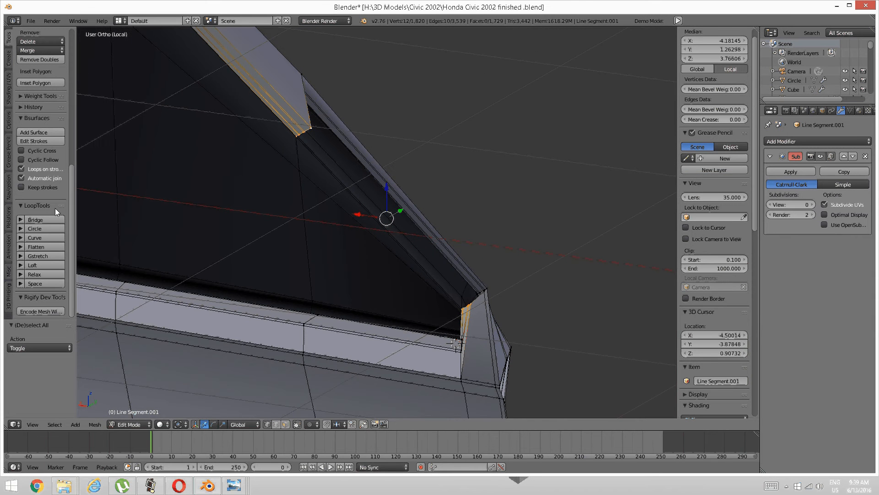
click(51, 219)
middle_drag(256, 187, 350, 201)
key(a)
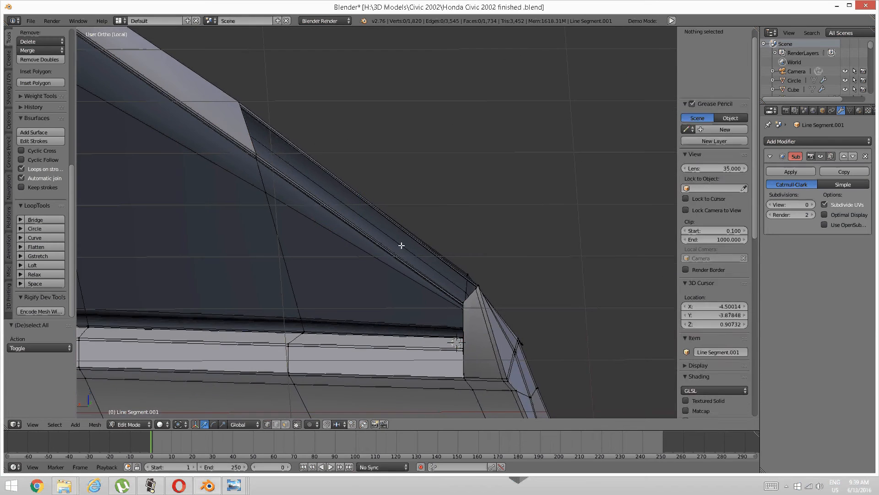
Step: Select the five border vertices around the remaining gap between the corner and the pillar's open end and fill it with a face
middle_drag(441, 275, 446, 278)
scroll(469, 281, up, 2)
scroll(377, 260, up, 4)
shift+middle_drag(486, 331, 383, 261)
right_click(383, 260)
shift+right_click(414, 208)
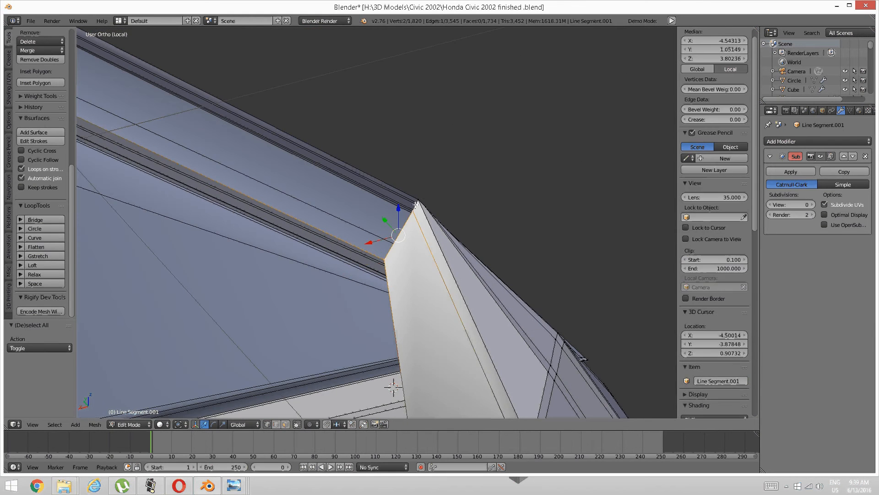
shift+right_click(416, 203)
shift+middle_drag(333, 277, 394, 315)
shift+middle_drag(226, 200, 404, 341)
shift+middle_drag(91, 178, 249, 249)
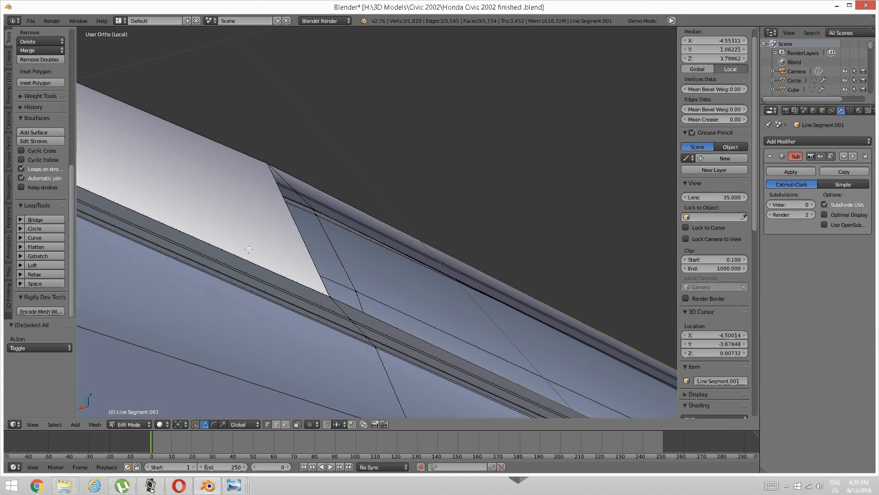
shift+right_click(324, 294)
shift+right_click(267, 167)
scroll(351, 263, down, 4)
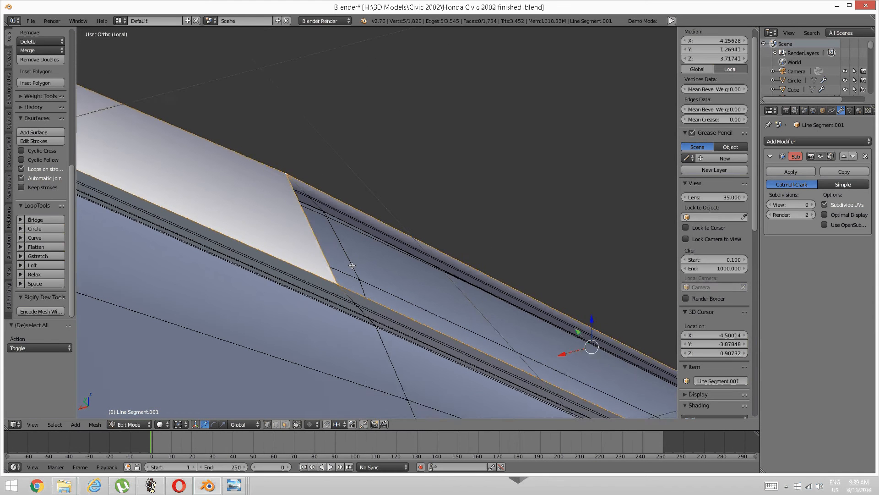
shift+middle_drag(463, 270, 295, 164)
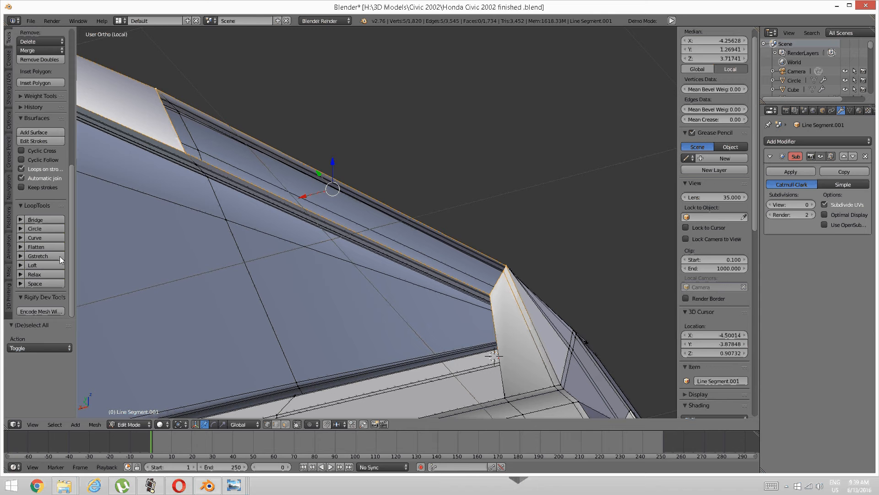
click(42, 221)
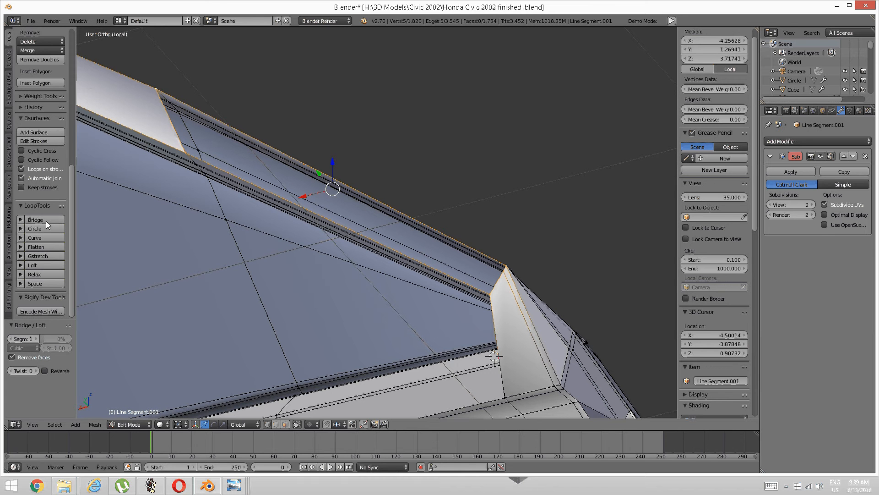
middle_drag(274, 235, 243, 259)
key(f)
middle_drag(277, 290, 298, 288)
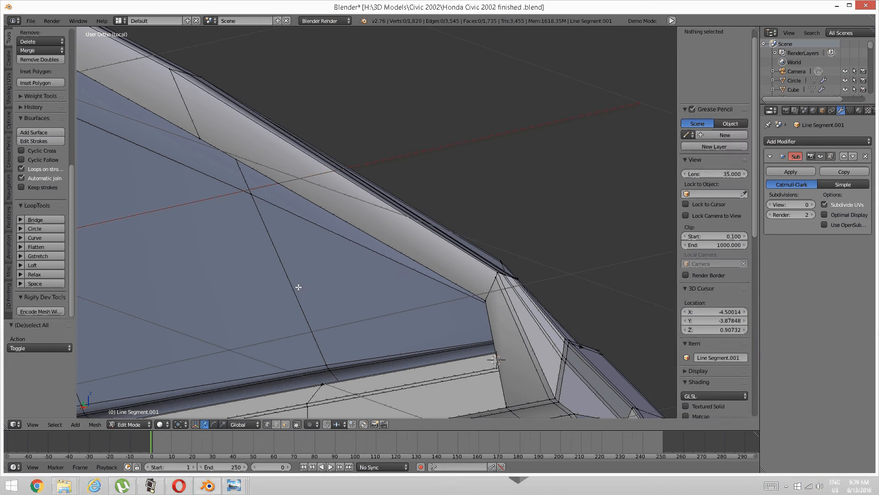
Step: Knife-cut the new face lengthwise from the corner's upper vertex to the matching upper vertex at the pillar's old end
key(a)
key(k)
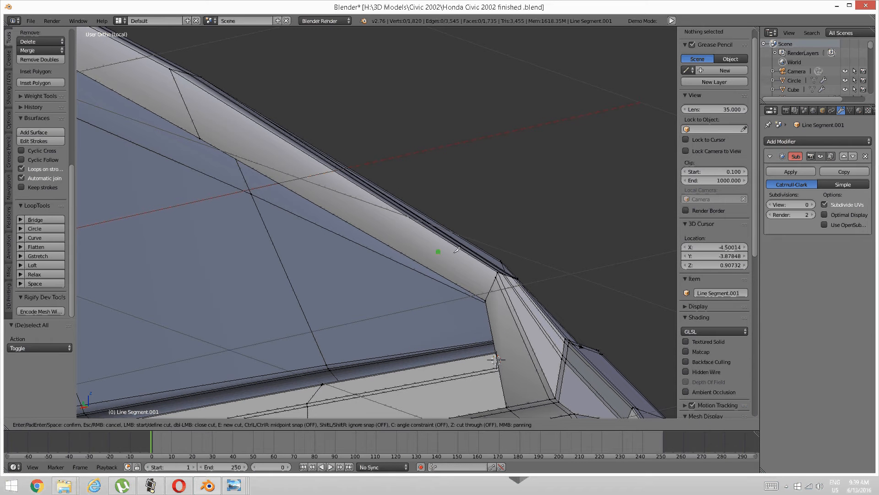
click(496, 276)
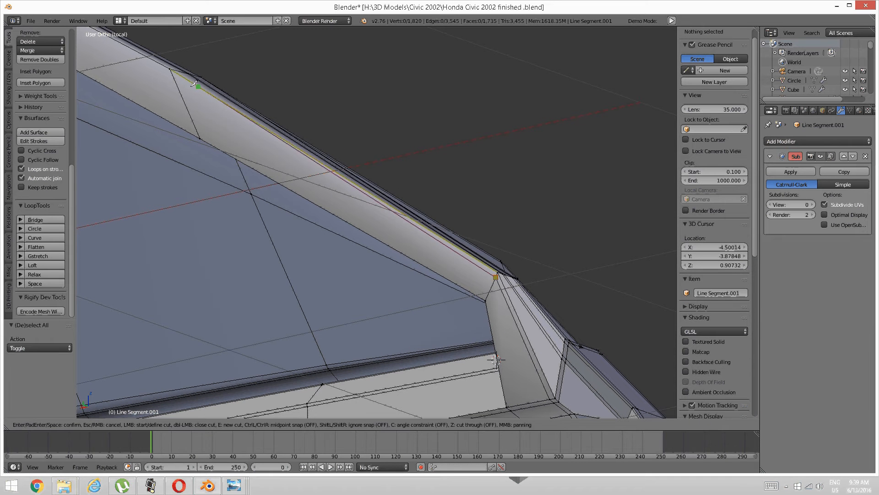
click(171, 69)
key(Return)
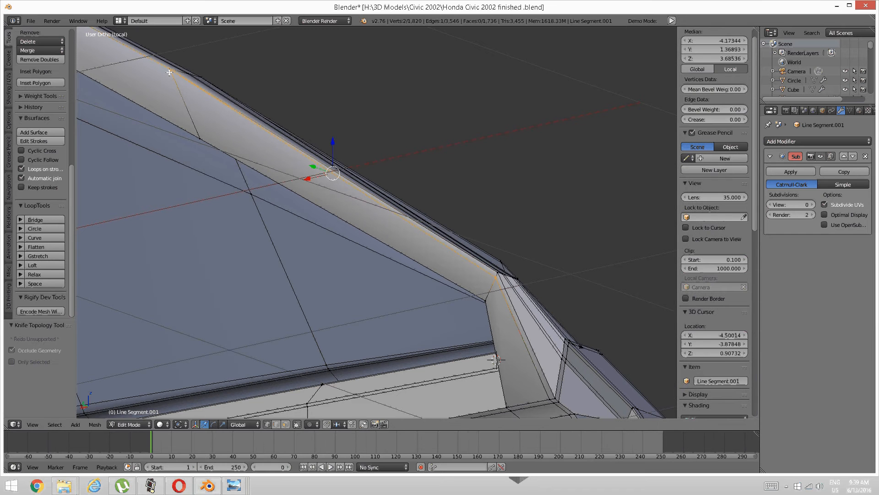
key(a)
scroll(316, 123, down, 4)
scroll(318, 124, up, 6)
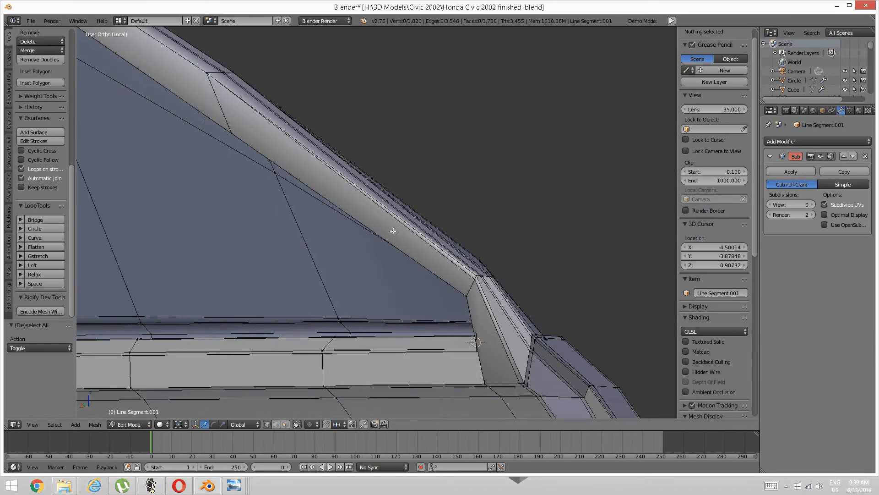
Step: Move the two stacked vertices on the ledge at the corner's lower end -0.019 along Y, toward the window strip
middle_drag(348, 220, 333, 279)
key(a)
key(a)
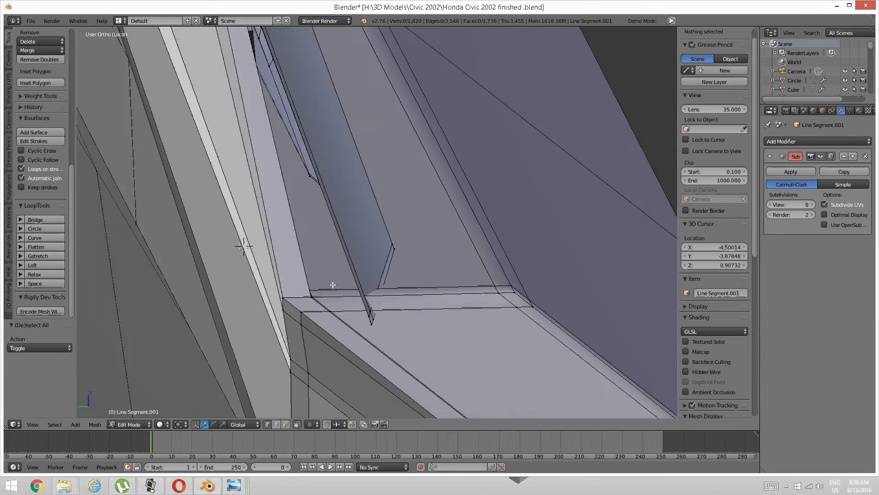
right_click(312, 298)
shift+right_click(326, 317)
middle_drag(325, 317, 299, 303)
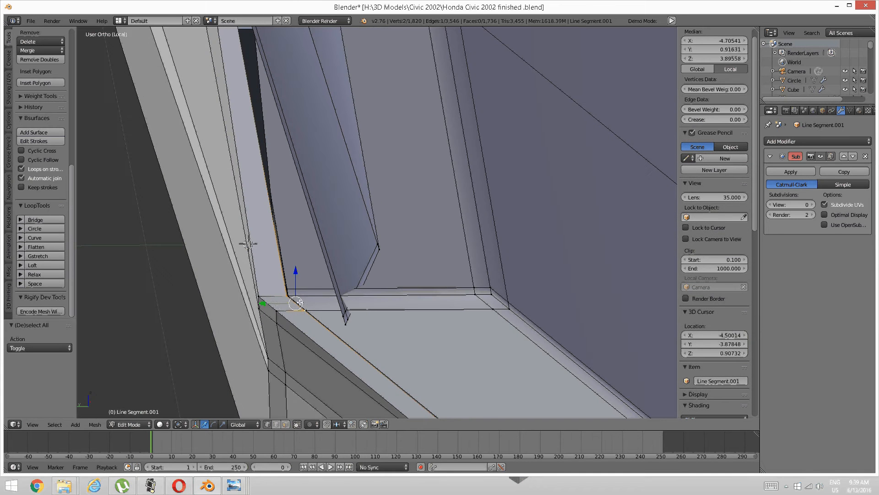
key(g)
key(y)
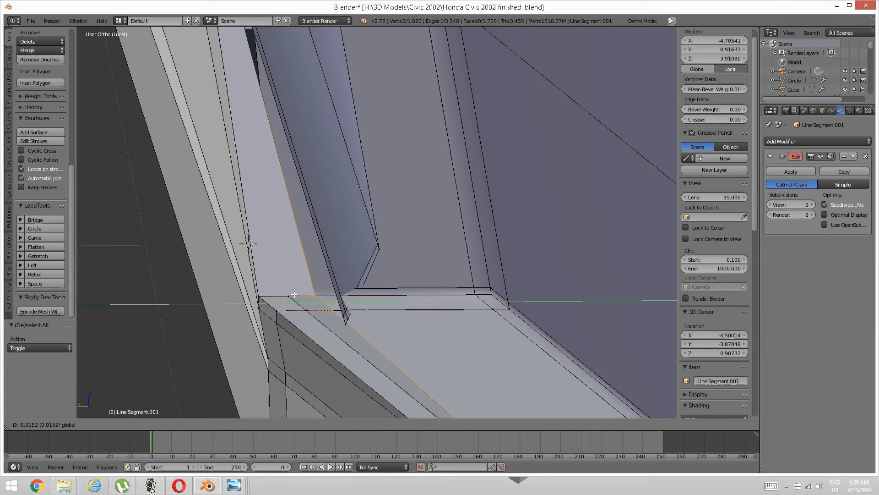
click(302, 294)
Step: Shift the same two ledge vertices 0.003 along X and a further -0.006 along Y
middle_drag(302, 294, 462, 301)
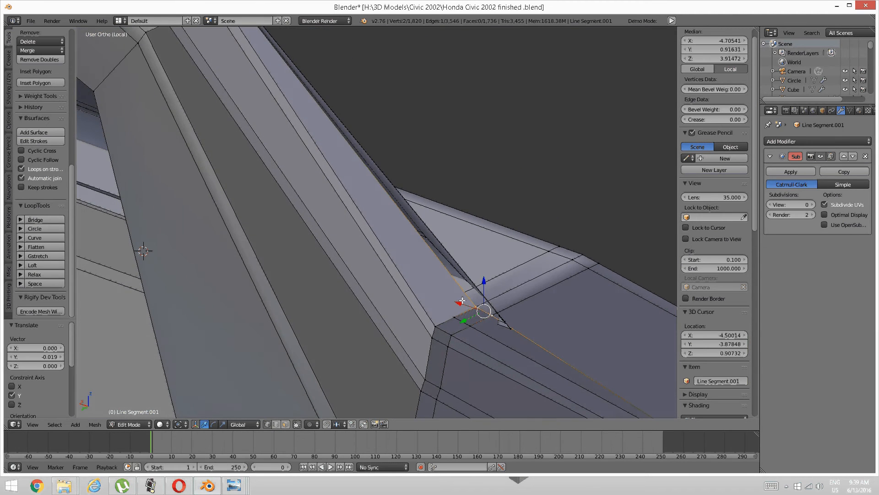
drag(463, 305, 456, 303)
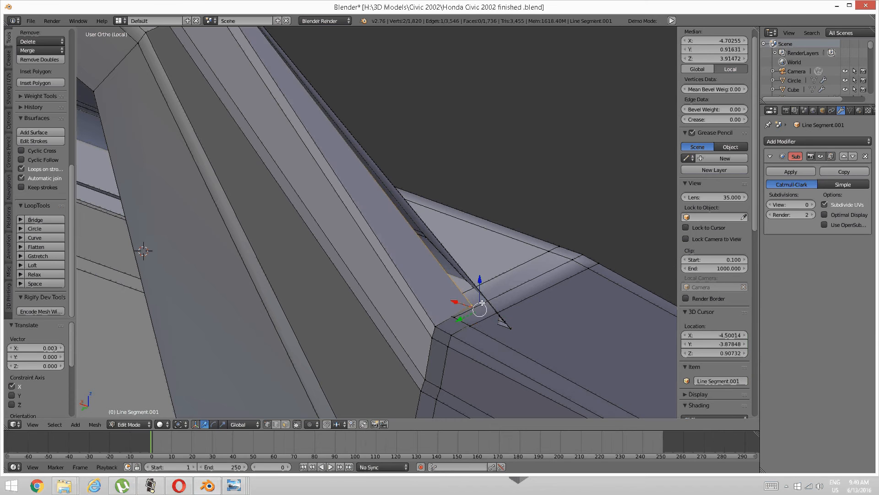
middle_drag(513, 303, 252, 302)
drag(239, 329, 278, 317)
middle_drag(279, 317, 261, 280)
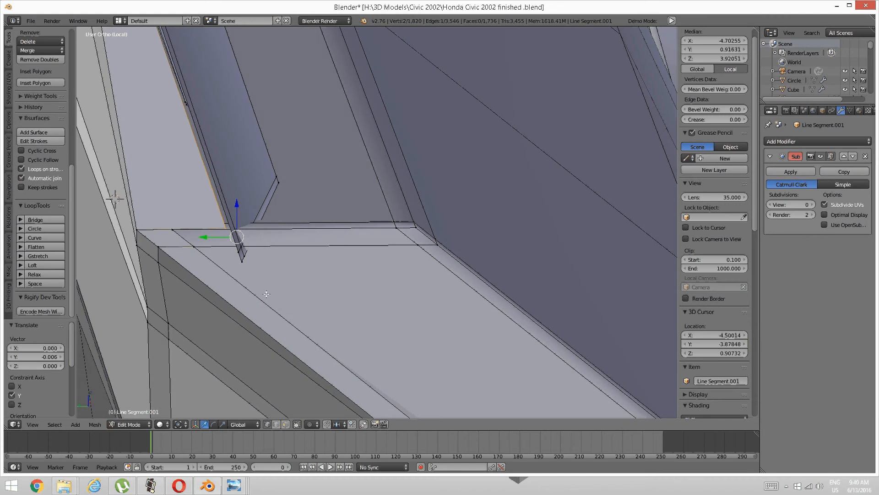
Step: In wireframe display, move only the lower of the two ledge vertices about 0.006 along Y, and return to solid shading
key(z)
click(275, 257)
right_click(246, 245)
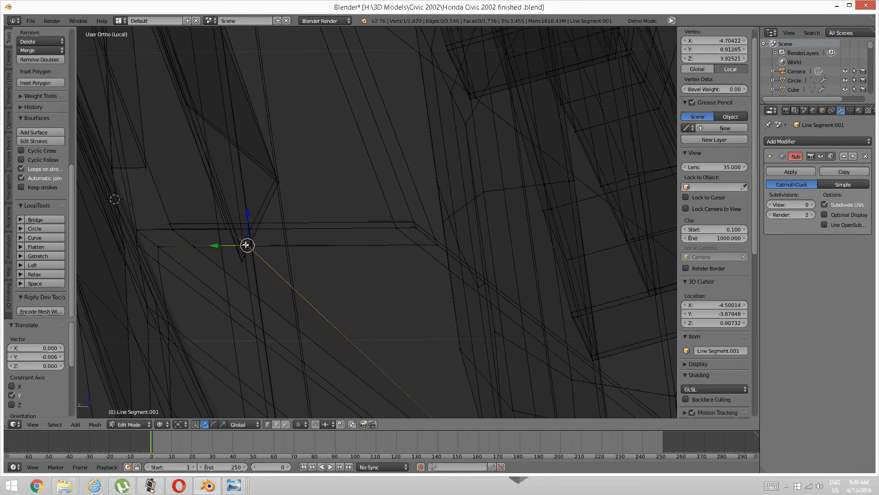
drag(219, 248, 205, 249)
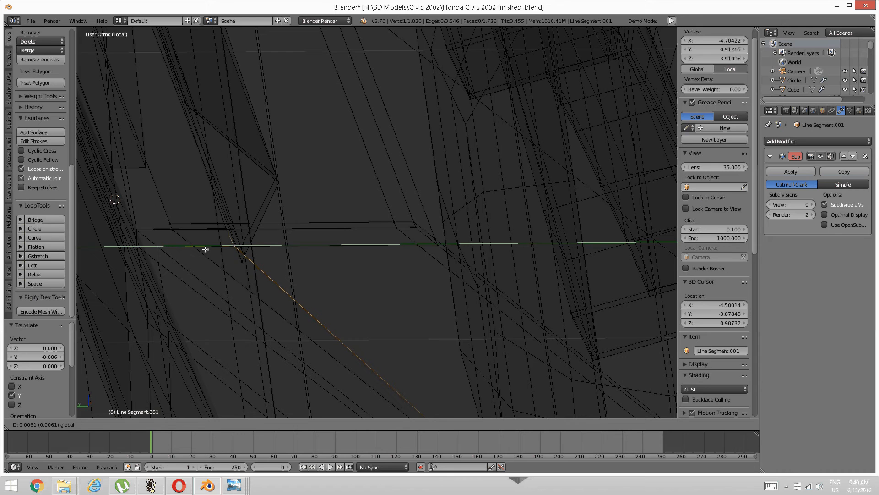
click(205, 249)
key(a)
mouse_move(205, 248)
middle_down()
mouse_move(232, 220)
mouse_move(334, 225)
middle_up()
key(z)
click(250, 275)
Step: Switch to edge selection and select the ring of lengthwise edges on the new pillar section plus the adjacent outer edge
mouse_move(296, 129)
shift+middle_down()
mouse_move(312, 234)
mouse_move(285, 194)
mouse_move(342, 226)
mouse_move(372, 221)
mouse_move(455, 243)
mouse_move(279, 168)
shift+middle_up()
middle_drag(350, 261, 370, 244)
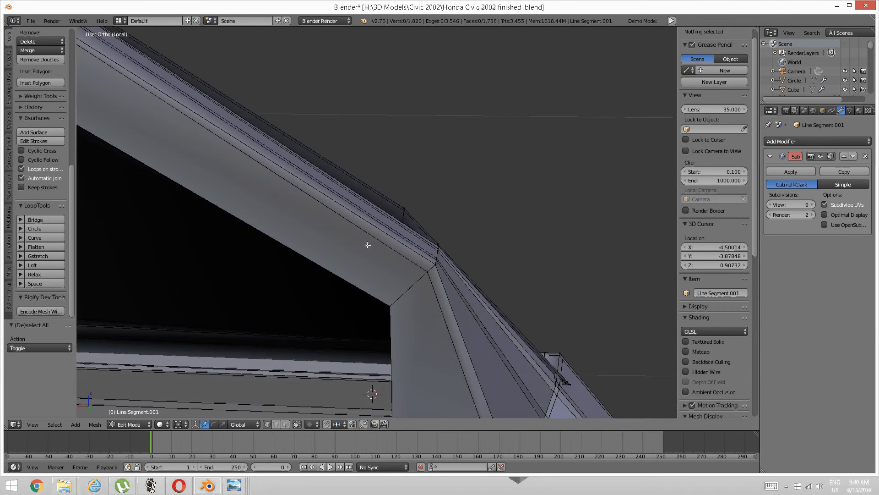
key(ctrl+Tab)
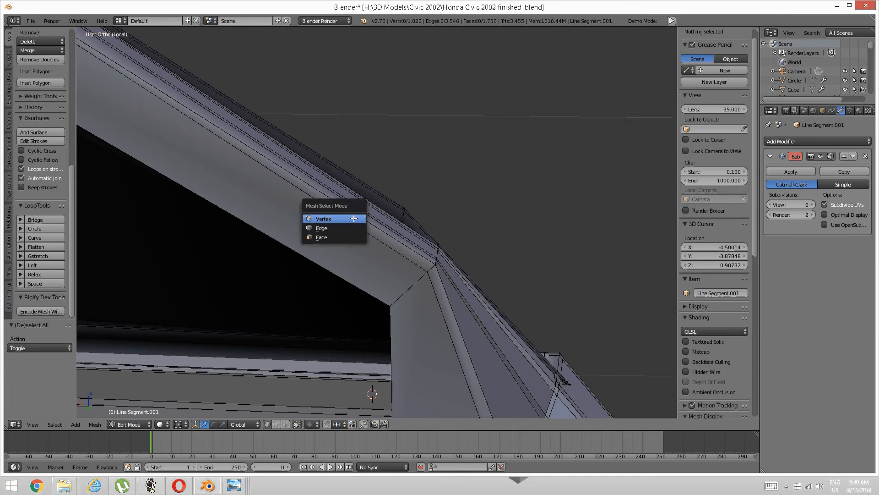
click(349, 227)
right_click(342, 220)
ctrl+alt+right_click(355, 209)
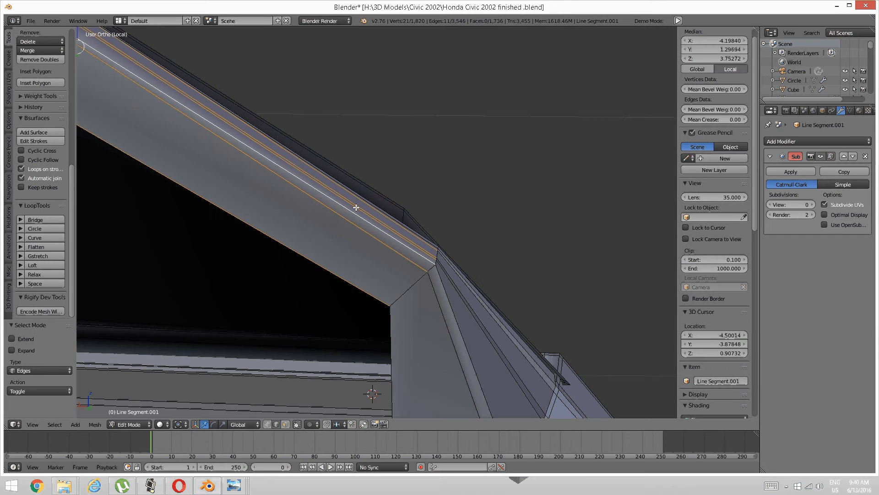
shift+right_click(360, 196)
middle_drag(326, 237, 388, 270)
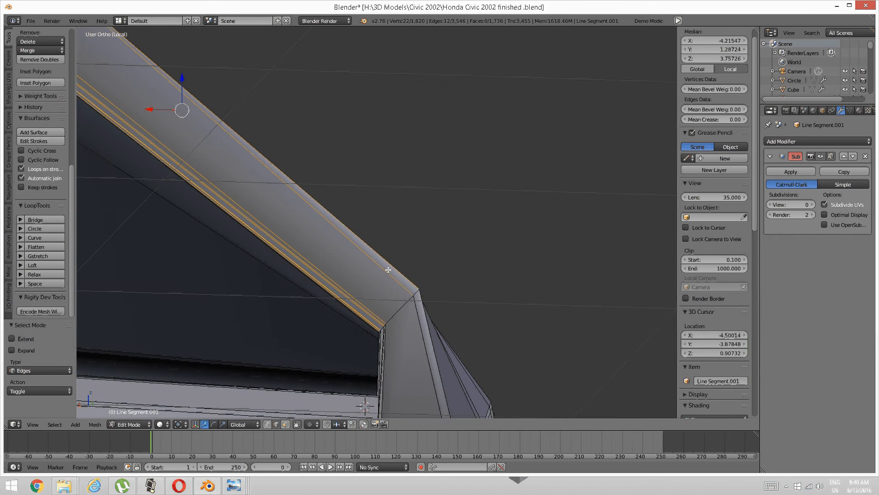
Step: Subdivide the selected lengthwise pillar edges with one cut
key(w)
click(376, 247)
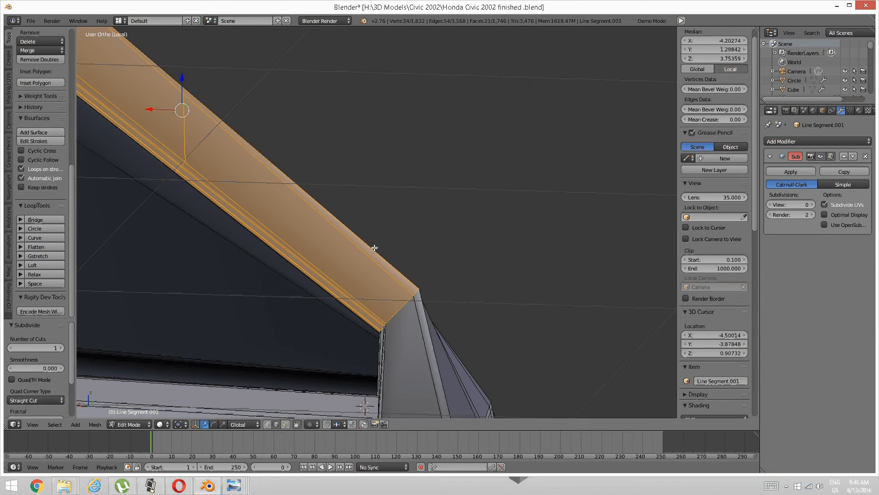
middle_drag(318, 249, 280, 239)
key(a)
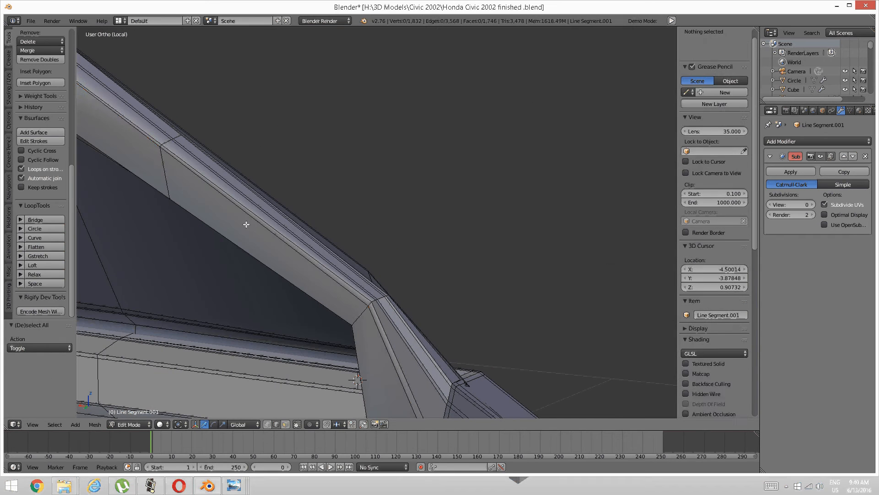
Step: Select the new cross loop on the pillar and edge-slide it toward the corner with a factor of 0.895
alt+right_click(178, 173)
key(a)
alt+right_click(171, 173)
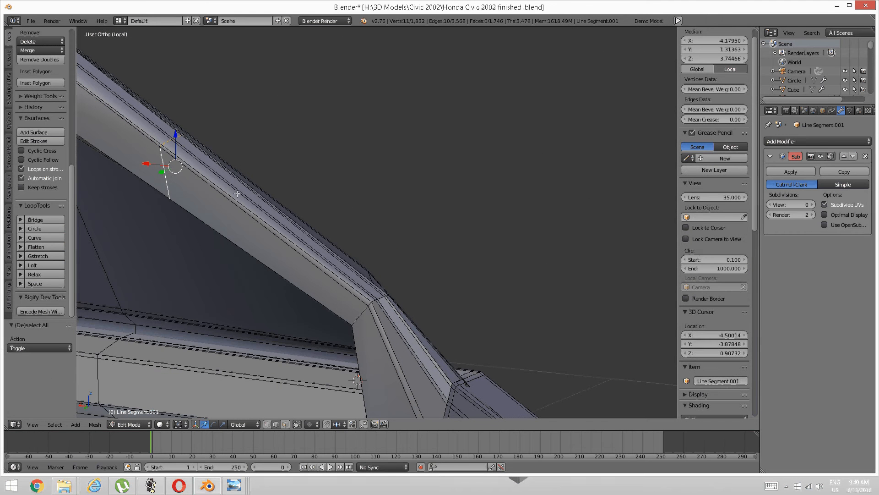
key(ctrl+e)
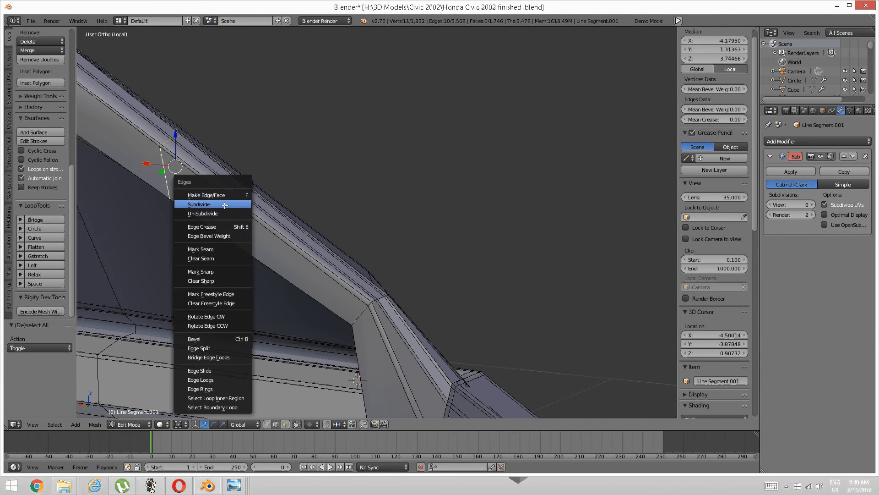
click(216, 370)
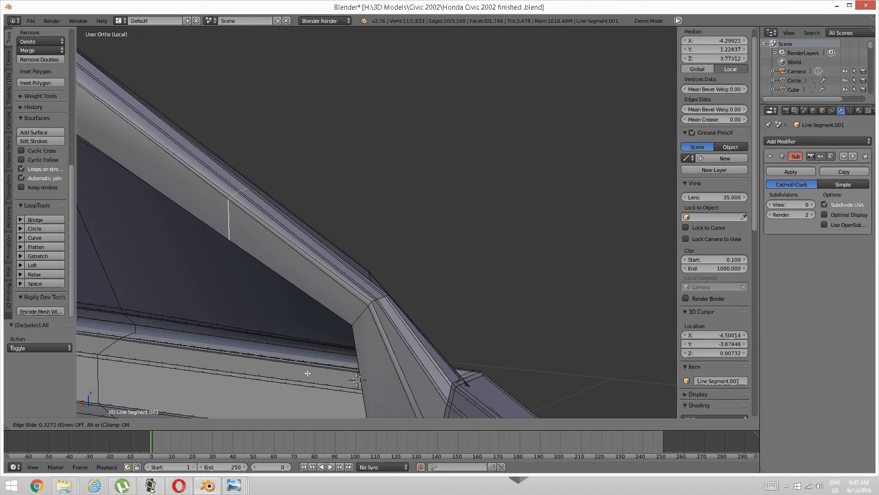
click(430, 392)
scroll(387, 369, up, 2)
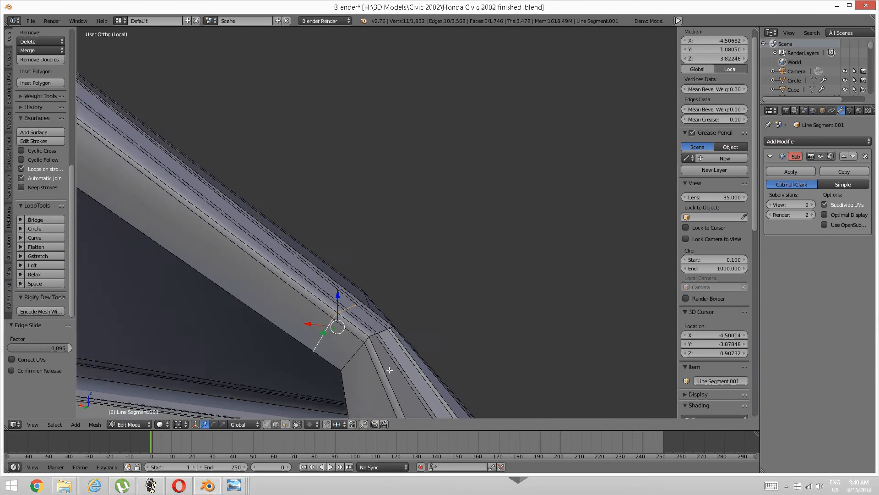
key(a)
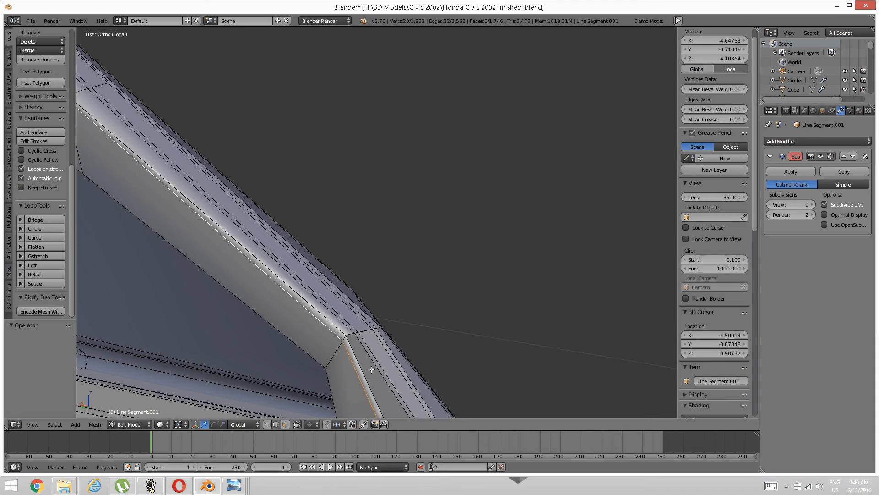
Step: Undo the edge slide and subdivision, and add one more lengthwise outer edge to the restored pillar edge selection
key(ctrl+z)
key(ctrl+z)
key(ctrl+z)
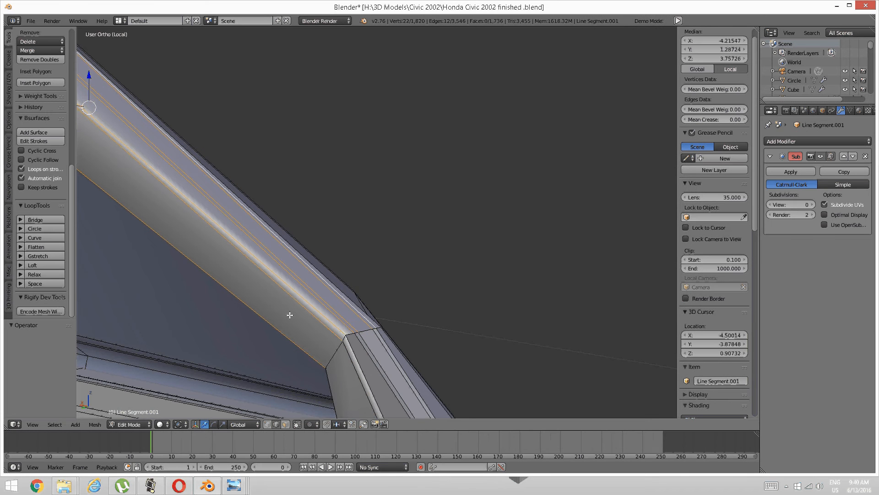
middle_drag(290, 316, 323, 283)
shift+right_click(318, 272)
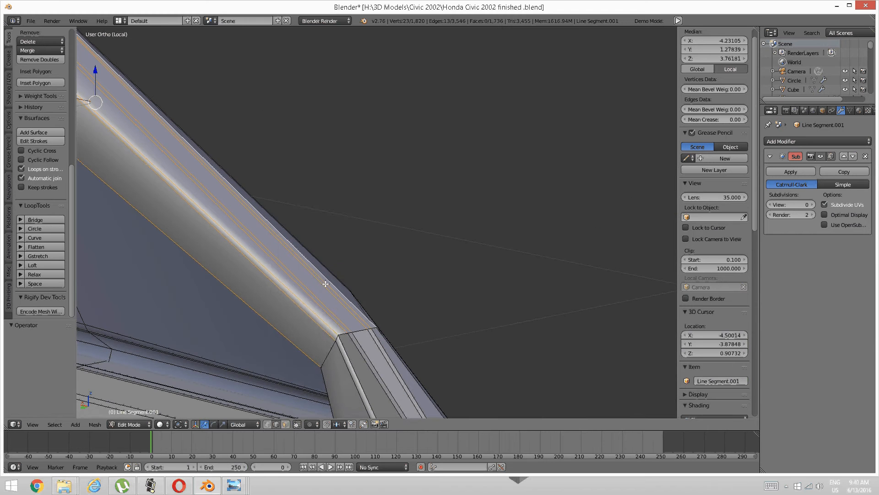
key(w)
click(325, 285)
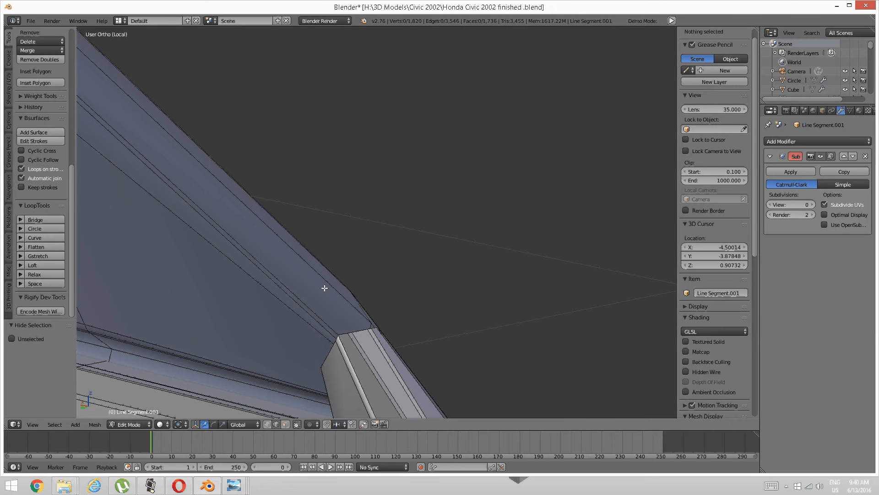
key(alt+h)
Step: Try to subdivide the extended selection of lengthwise pillar edges, and undo the subdivision
key(w)
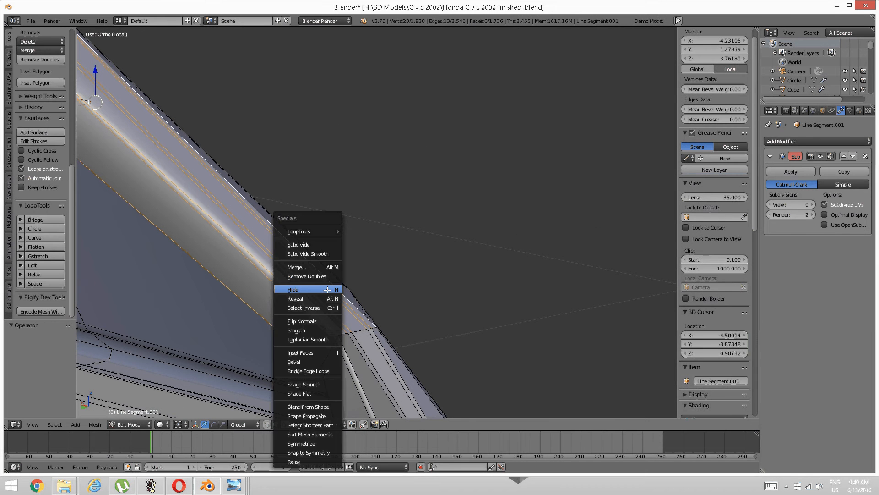
click(321, 246)
key(a)
key(ctrl+z)
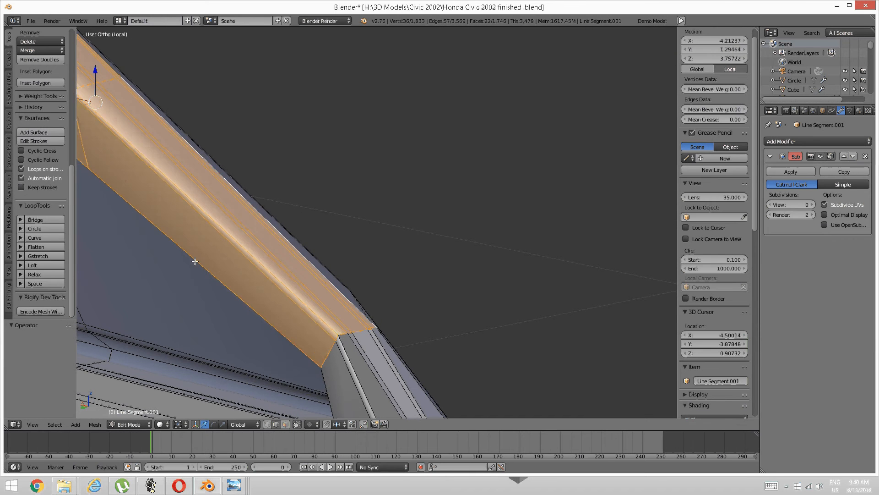
key(ctrl+z)
Step: Subdivide the selected lengthwise pillar edges with one cut and clear the selection
middle_drag(197, 261, 296, 333)
key(w)
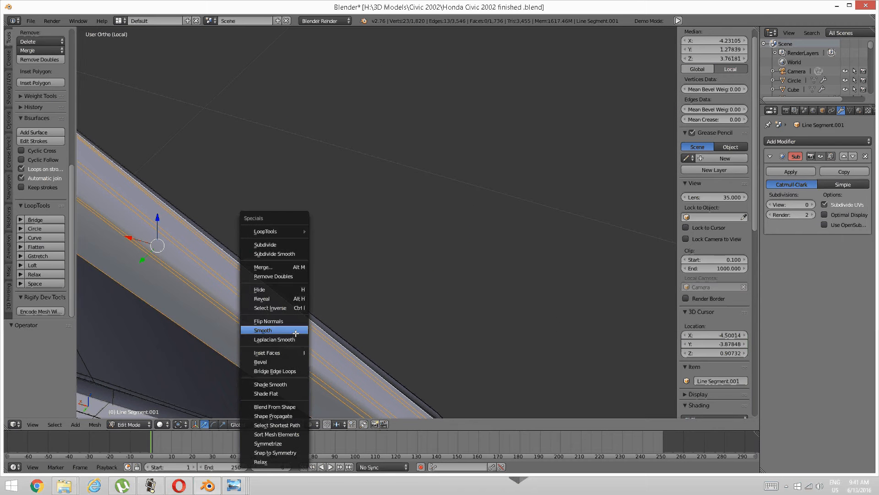
click(268, 247)
key(a)
middle_drag(208, 270, 308, 287)
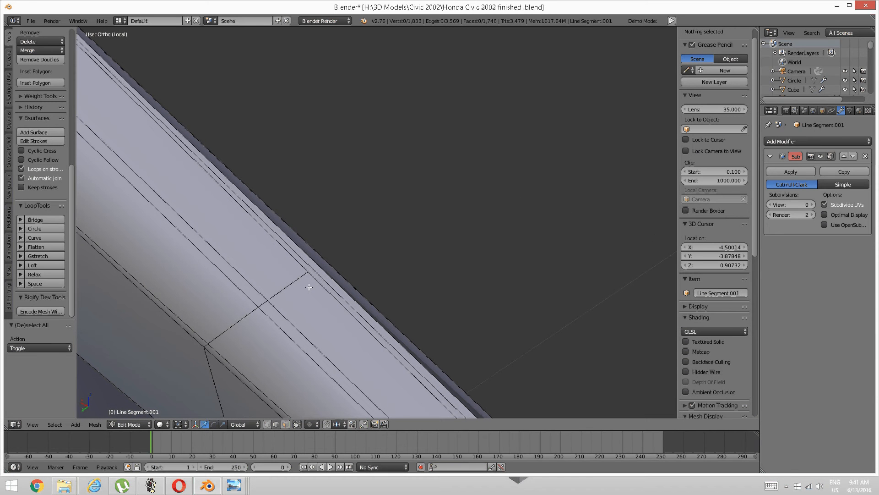
Step: Extend the new cross loop with a short knife cut from its end vertex across the pillar's narrow outer strip
key(k)
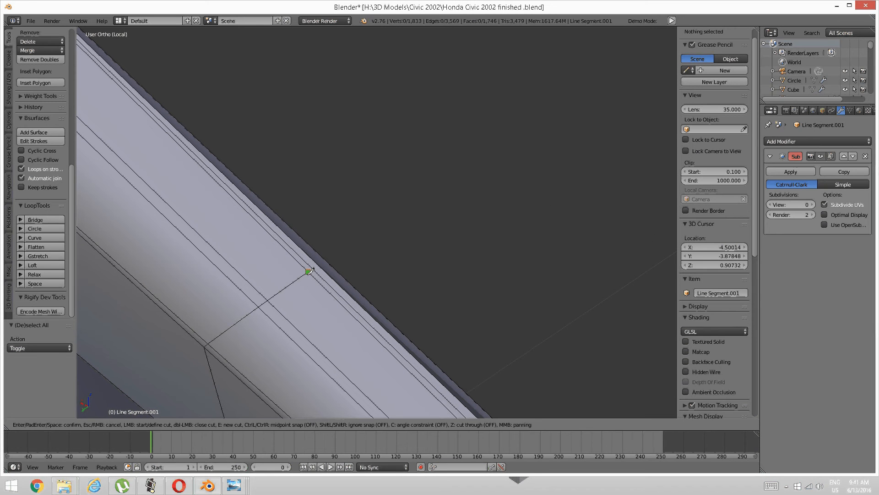
click(318, 264)
key(Return)
key(a)
Step: Select the new cross loop on the pillar and edge-slide it toward the corner with a factor of -0.871
scroll(316, 316, down, 4)
mouse_move(316, 328)
middle_down()
mouse_move(337, 320)
mouse_move(337, 261)
mouse_move(359, 261)
mouse_move(367, 238)
mouse_move(384, 229)
middle_up()
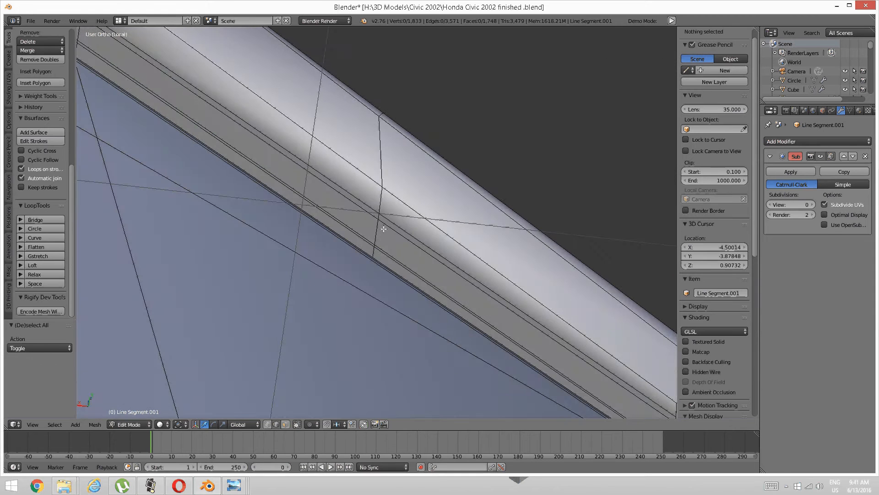
alt+right_click(376, 228)
scroll(373, 231, down, 5)
mouse_move(296, 310)
middle_down()
mouse_move(309, 230)
mouse_move(313, 266)
middle_up()
key(ctrl+e)
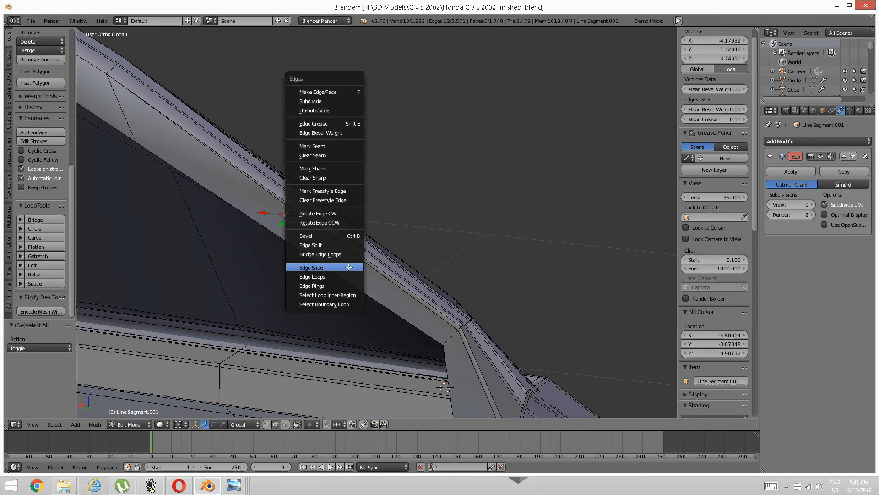
click(349, 267)
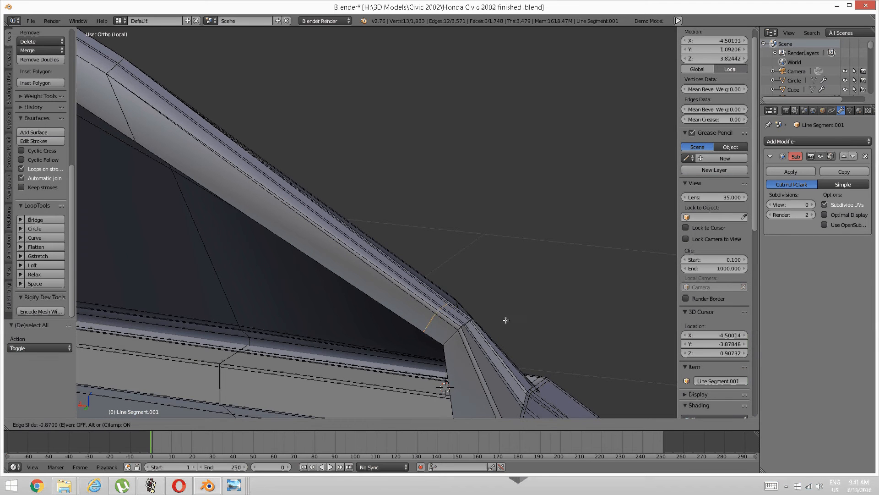
click(463, 310)
Step: Select the cross edges on the pillar's outer side near the corner and reposition them, including a move of -0.010 along X
scroll(461, 310, up, 4)
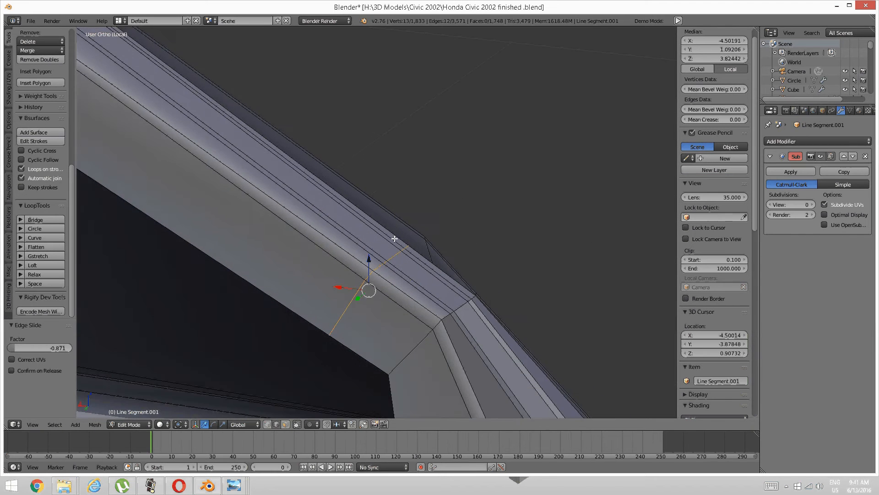
key(a)
right_click(406, 268)
middle_drag(406, 266, 388, 268)
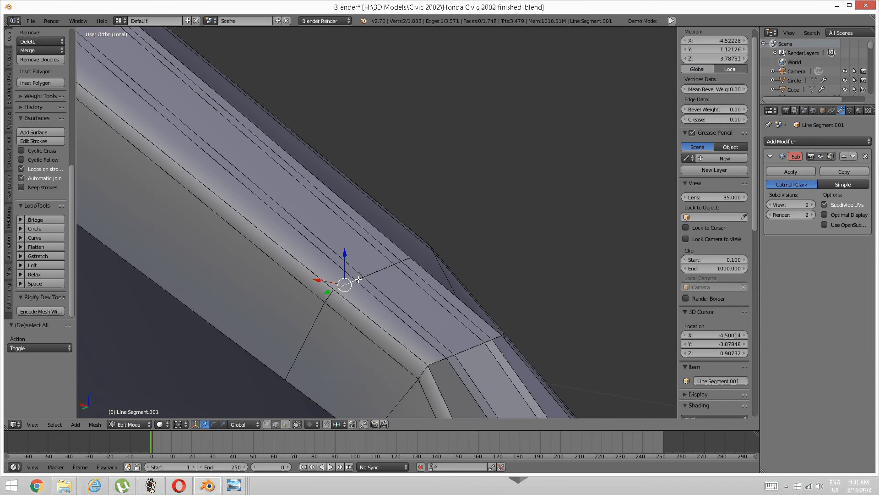
alt+right_click(385, 267)
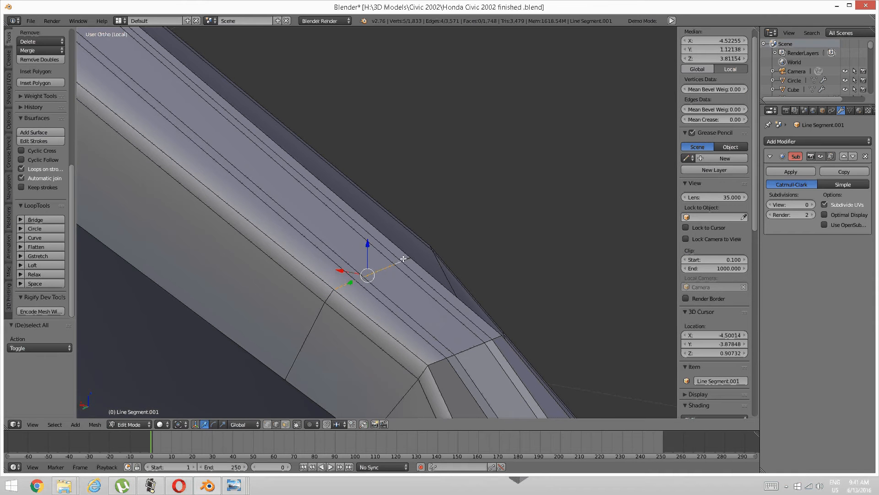
shift+right_click(404, 259)
middle_drag(376, 282, 379, 265)
drag(376, 239, 376, 208)
drag(347, 238, 353, 242)
middle_drag(426, 228, 293, 234)
drag(239, 230, 227, 232)
middle_drag(250, 226, 174, 221)
drag(303, 162, 316, 188)
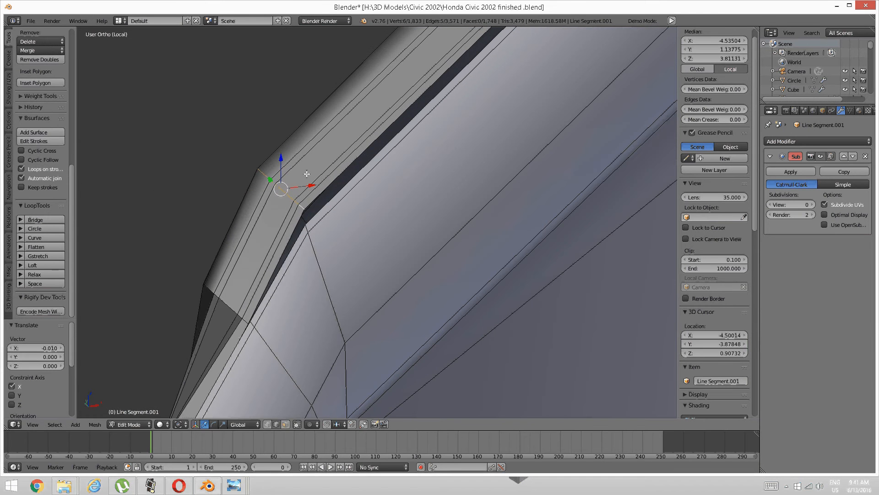
Step: Fine-tune the selected outer cross edges with moves of -0.009 along Z, -0.004 along Y and 0.002 along Z
drag(275, 169, 275, 172)
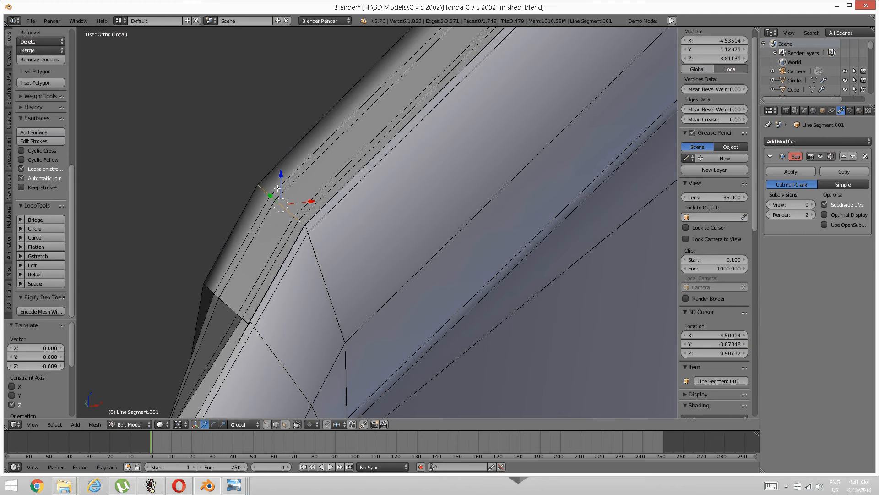
middle_drag(274, 172, 221, 250)
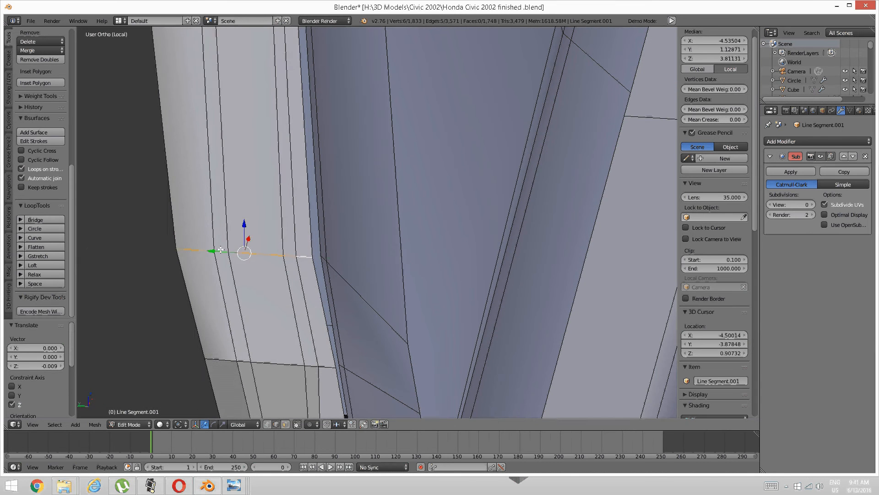
drag(219, 251, 227, 251)
middle_drag(227, 250, 373, 247)
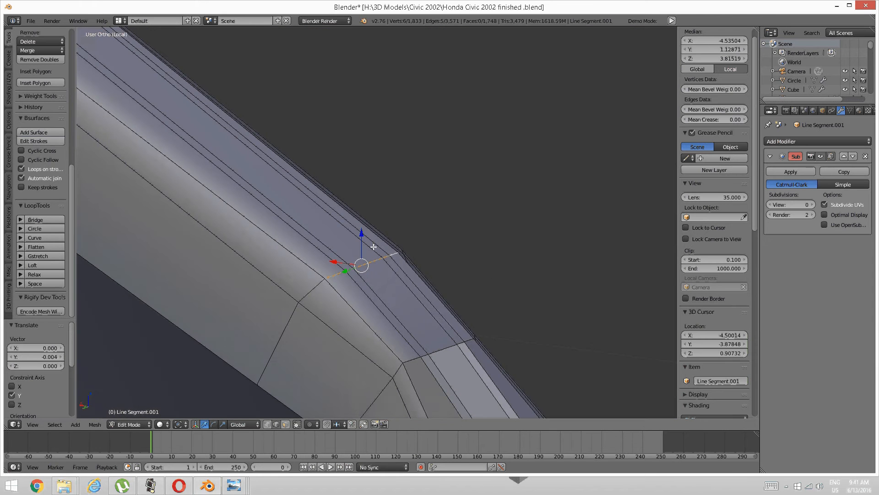
drag(362, 236, 361, 235)
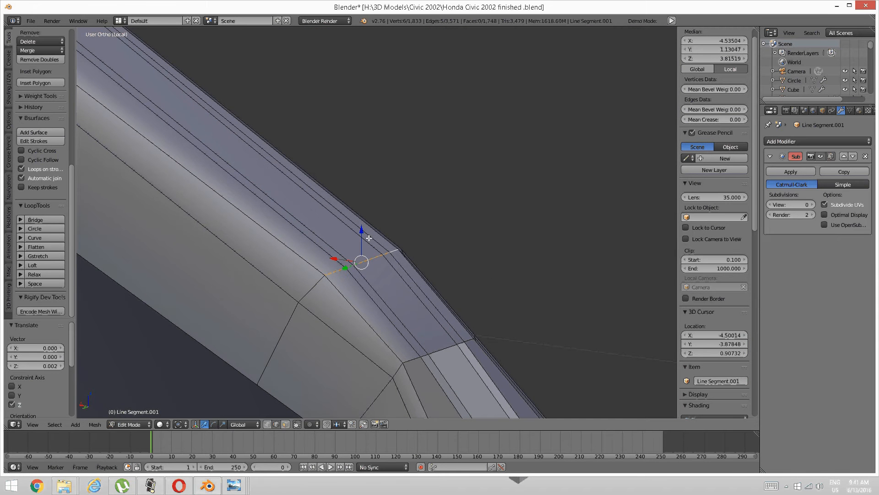
middle_drag(361, 235, 361, 256)
key(a)
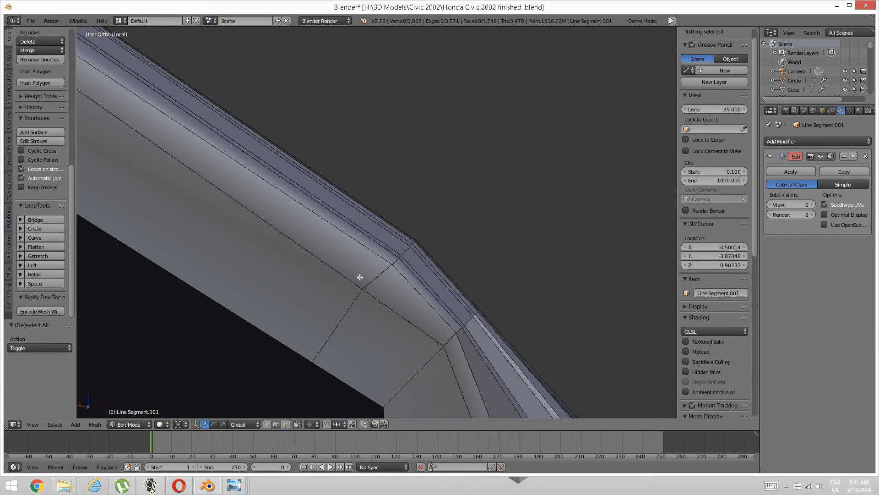
Step: Switch to vertex selection and vertex-slide the cross loop's vertex on the pillar's inner side beside the corner
key(ctrl+Tab)
key(1)
right_click(362, 289)
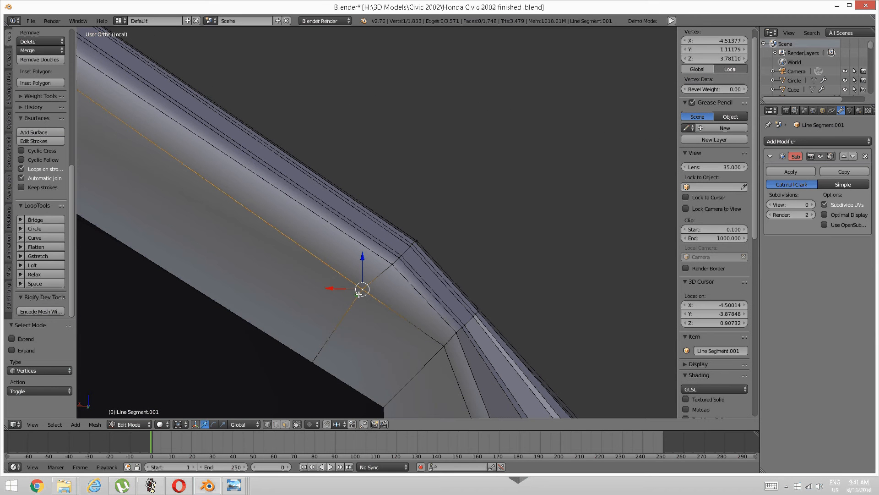
key(shift+v)
click(364, 297)
key(a)
scroll(371, 292, down, 5)
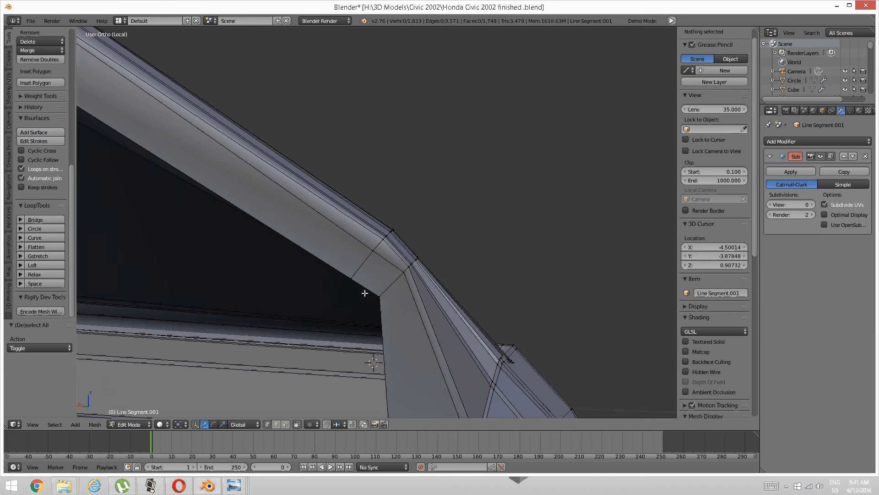
Step: Examine the reworked pillar corner and the door area below the window
middle_drag(363, 293, 358, 267)
scroll(390, 270, up, 4)
scroll(365, 272, down, 7)
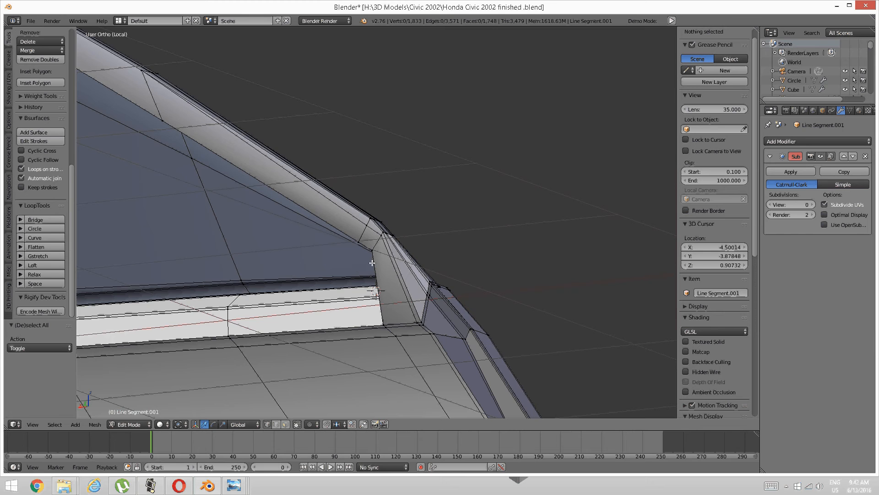
scroll(372, 263, down, 2)
shift+middle_drag(294, 240, 324, 304)
scroll(317, 319, down, 3)
scroll(302, 336, up, 3)
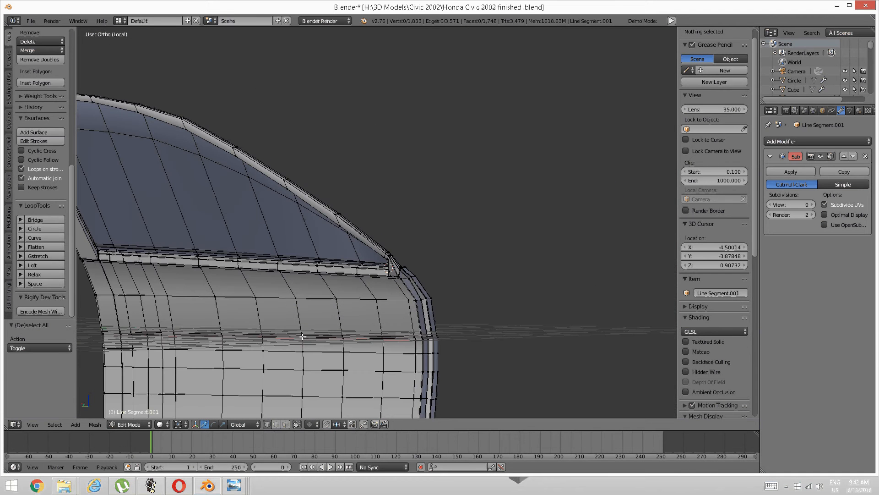
click(151, 485)
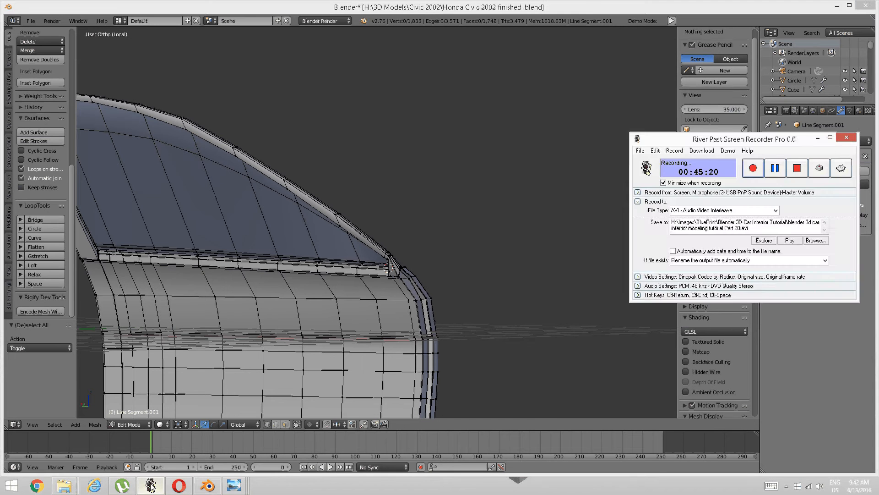
click(151, 486)
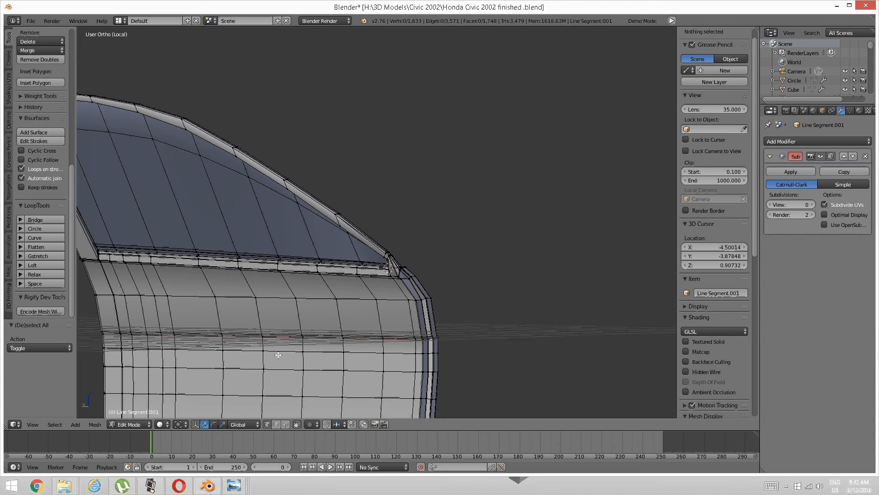
Step: Select all geometry linked to the main door panel, invert the selection, and hide the remaining parts
scroll(279, 355, down, 2)
middle_drag(314, 306, 260, 324)
scroll(241, 310, up, 3)
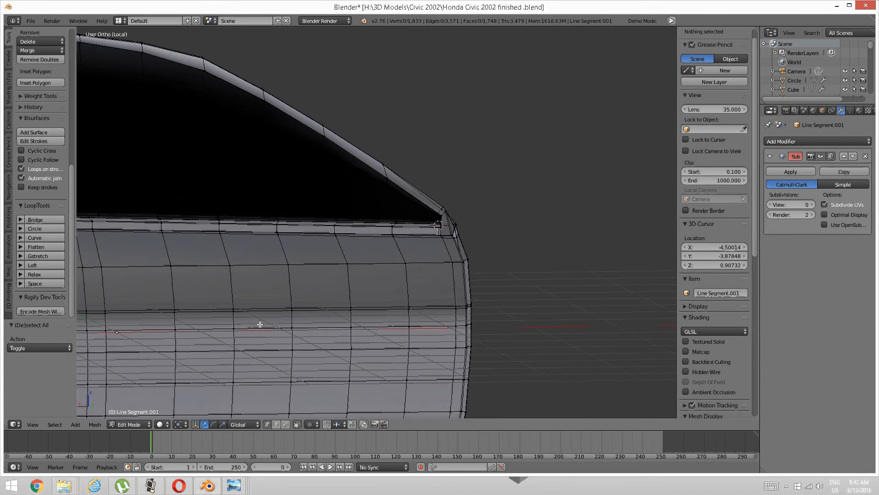
scroll(275, 312, down, 2)
middle_drag(324, 276, 272, 303)
scroll(347, 267, down, 3)
scroll(357, 273, up, 2)
scroll(357, 273, down, 1)
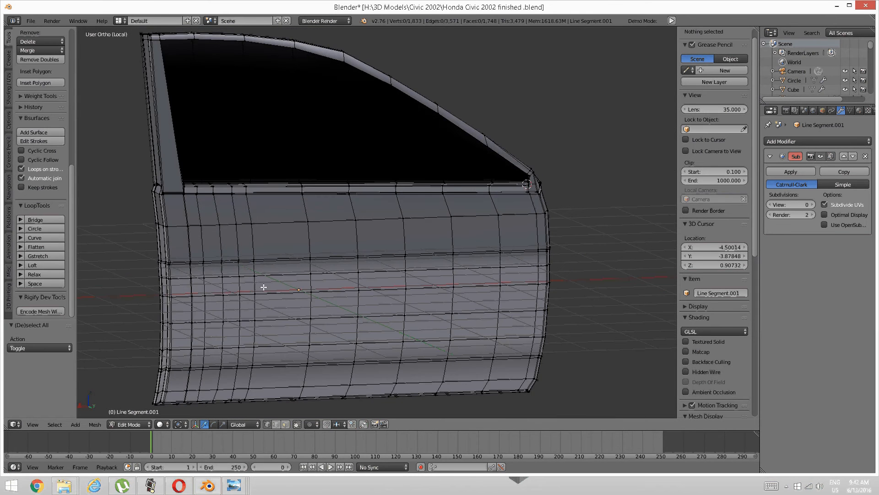
right_click(256, 295)
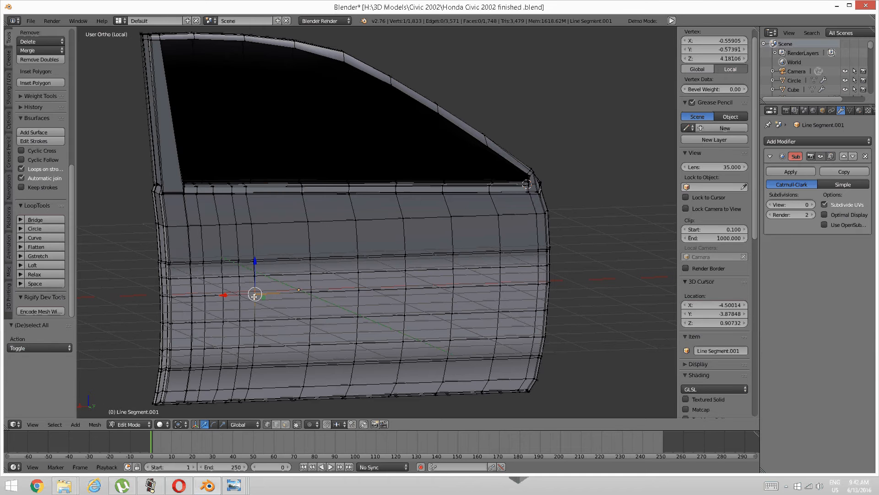
key(ctrl+l)
key(ctrl+i)
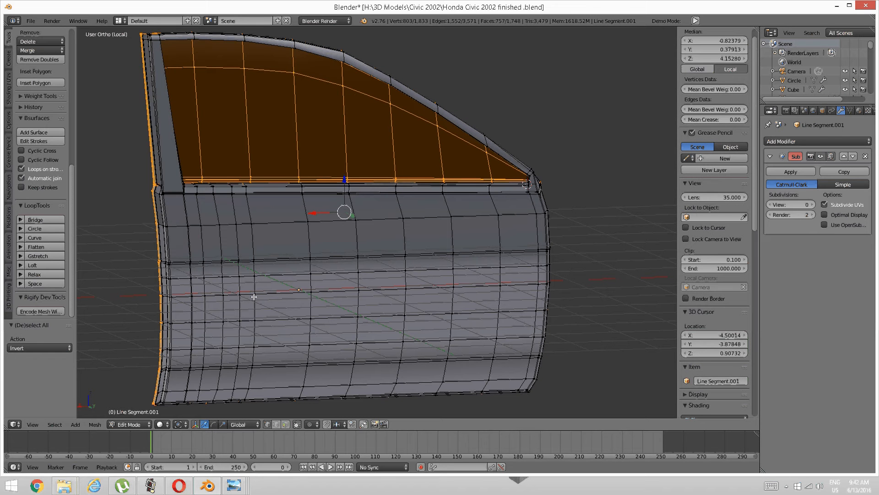
key(h)
Step: Switch to face selection mode with the back side of the isolated door panel in view
middle_drag(196, 203, 335, 287)
scroll(308, 254, up, 4)
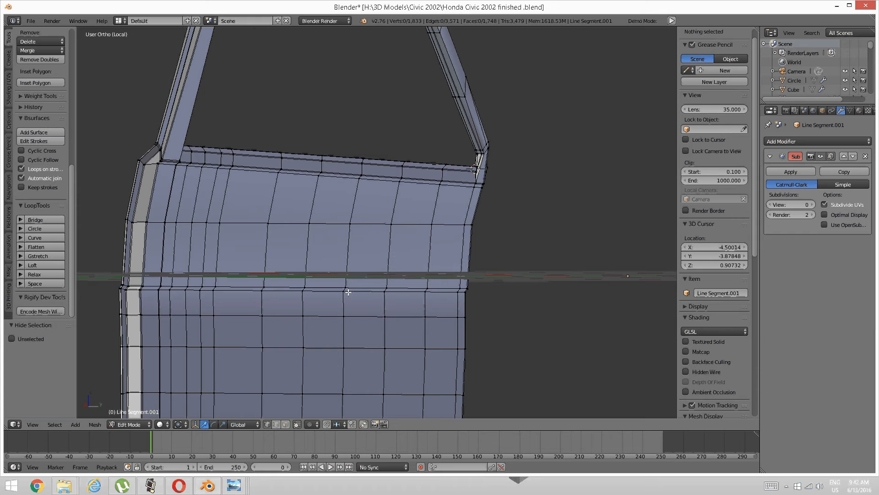
middle_drag(258, 271, 283, 177)
scroll(359, 240, up, 3)
scroll(344, 237, down, 1)
scroll(377, 210, down, 2)
shift+middle_drag(283, 176, 365, 267)
scroll(205, 200, up, 2)
mouse_move(204, 200)
middle_down()
mouse_move(224, 194)
mouse_move(262, 222)
mouse_move(261, 232)
mouse_move(346, 232)
mouse_move(271, 259)
mouse_move(290, 262)
mouse_move(246, 257)
mouse_move(290, 264)
mouse_move(247, 248)
mouse_move(295, 268)
mouse_move(298, 227)
middle_up()
key(ctrl+Tab)
click(296, 267)
scroll(296, 267, down, 1)
scroll(271, 259, up, 2)
key(ctrl+Tab)
click(219, 236)
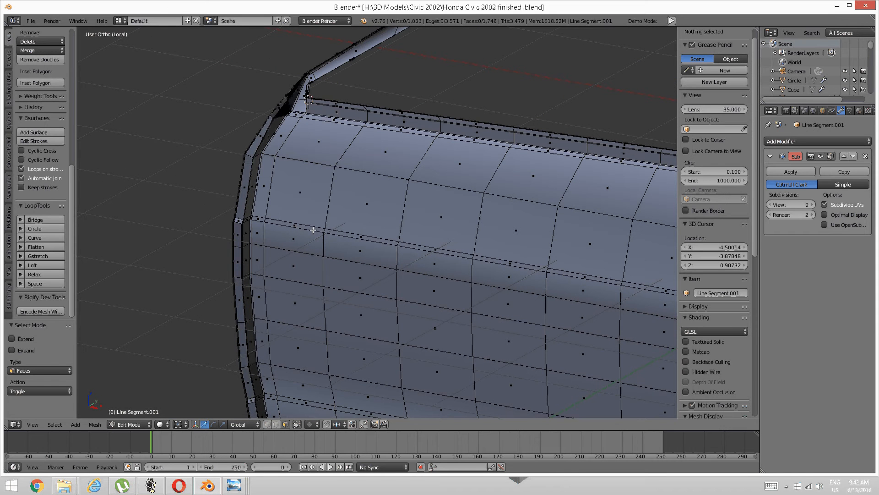
Step: Circle-select the upper and middle faces across the full width of the door panel
key(c)
mouse_move(302, 197)
mouse_down()
mouse_move(364, 179)
mouse_move(520, 204)
mouse_up()
key(Escape)
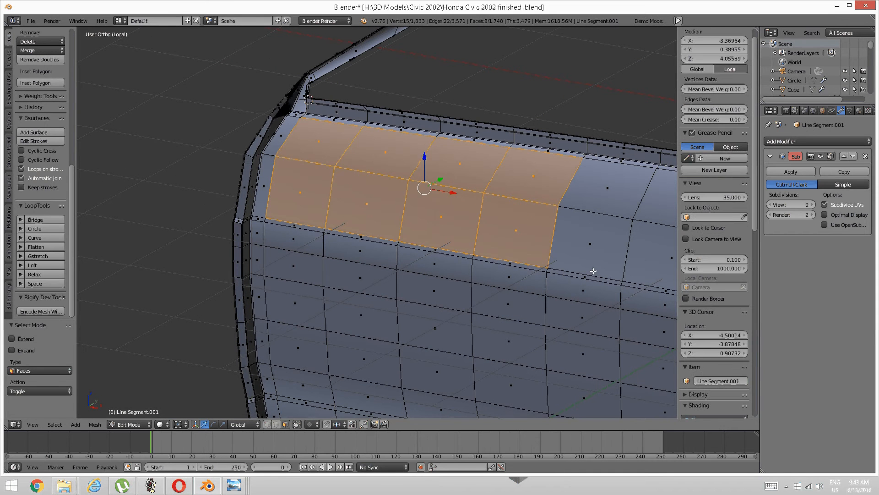
shift+middle_drag(568, 263, 406, 208)
scroll(458, 207, down, 1)
shift+middle_drag(501, 211, 436, 192)
key(c)
mouse_move(357, 208)
mouse_down()
mouse_move(334, 183)
mouse_move(385, 132)
mouse_move(545, 167)
mouse_move(526, 355)
mouse_move(179, 292)
mouse_move(111, 288)
mouse_move(108, 247)
mouse_move(125, 176)
mouse_move(190, 247)
mouse_move(504, 238)
mouse_move(488, 250)
mouse_move(468, 232)
mouse_up()
right_click(466, 252)
Step: Add the lower rows of door panel faces to the selection with circle select and grow the selection once
mouse_move(428, 389)
shift+middle_down()
mouse_move(414, 314)
mouse_move(466, 300)
shift+middle_up()
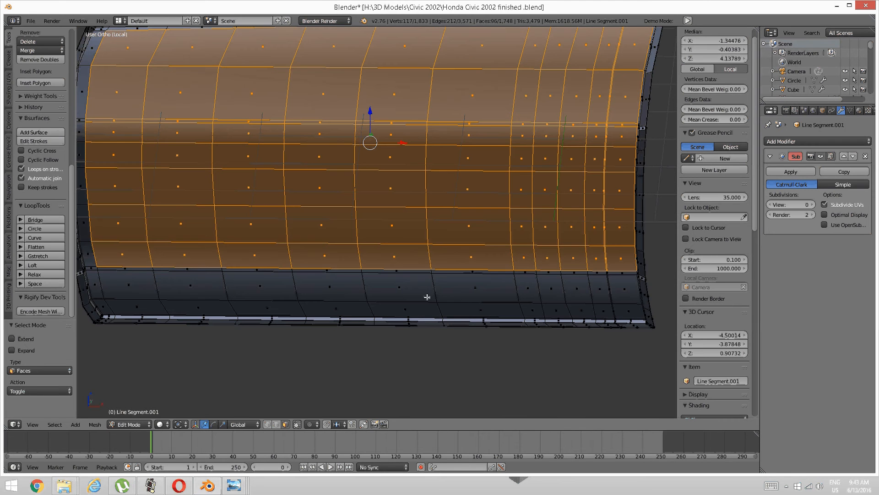
key(c)
mouse_move(442, 286)
mouse_down()
mouse_move(120, 275)
mouse_move(542, 273)
mouse_move(617, 292)
mouse_move(607, 305)
mouse_move(117, 293)
mouse_up()
right_click(116, 293)
shift+middle_drag(205, 277, 373, 304)
scroll(373, 304, up, 2)
mouse_move(300, 298)
shift+middle_down()
mouse_move(391, 324)
mouse_move(401, 295)
shift+middle_up()
key(ctrl+KP_Add)
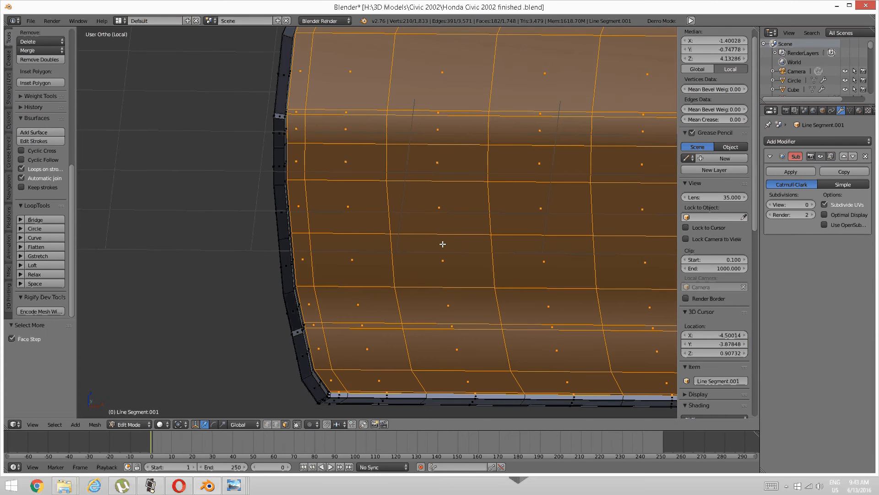
Step: Add the thin strip faces above the selected panel area, starting at the wide window post, to the selection
shift+middle_drag(443, 243, 355, 391)
scroll(438, 279, up, 1)
middle_drag(536, 273, 498, 276)
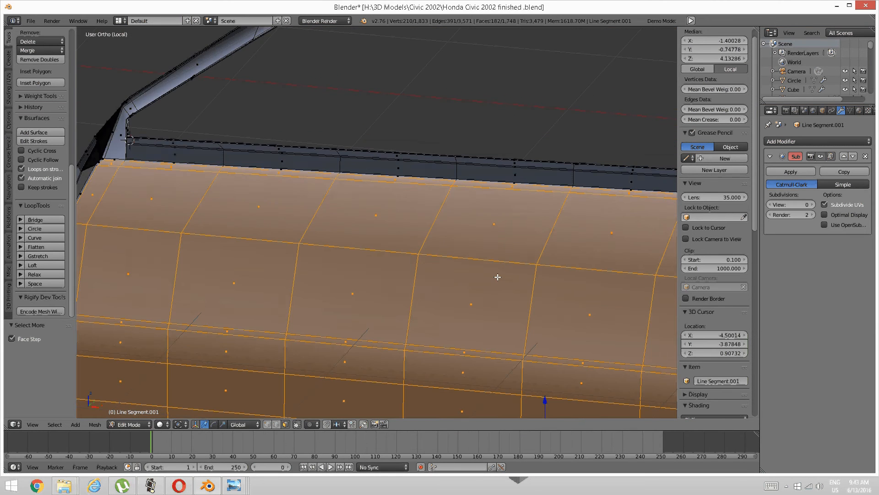
shift+middle_drag(568, 268, 276, 261)
middle_drag(481, 252, 526, 247)
shift+middle_drag(655, 218, 464, 250)
scroll(430, 257, up, 4)
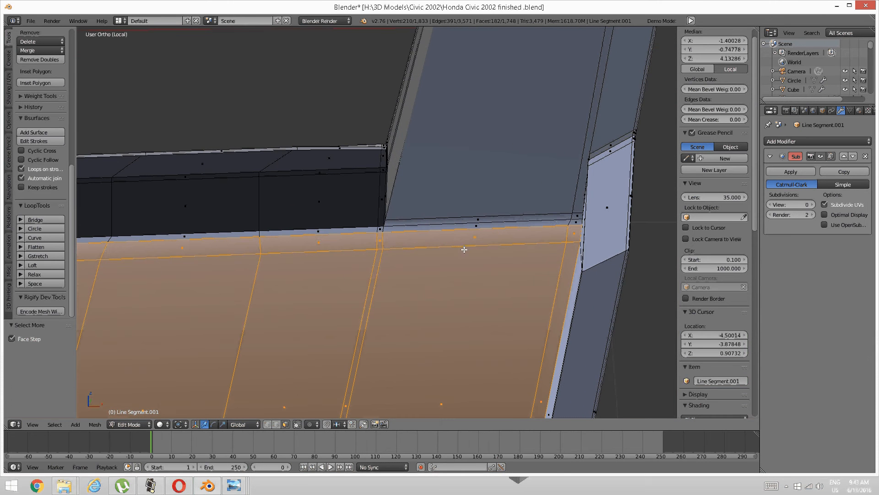
shift+right_click(572, 221)
shift+right_click(473, 222)
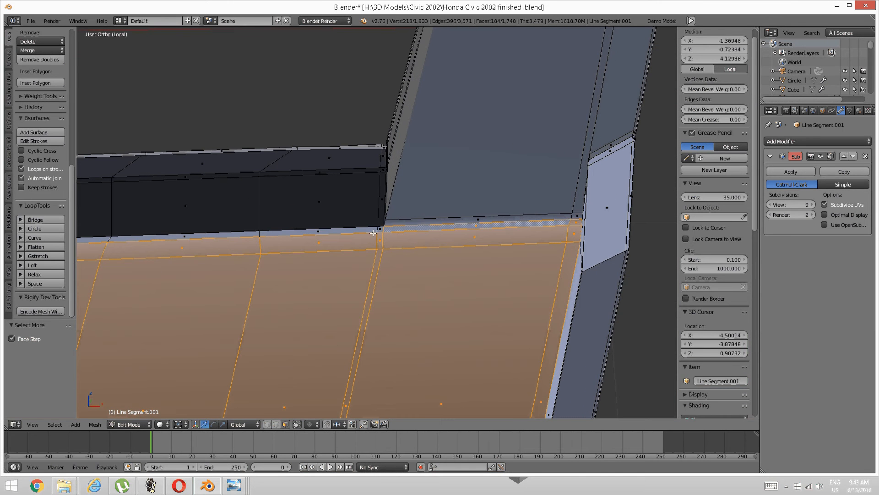
shift+right_click(378, 230)
shift+right_click(364, 228)
Step: Add the thin strip faces beneath the window sill to the selection, working from the wide window post toward the door's front
middle_drag(300, 240, 397, 220)
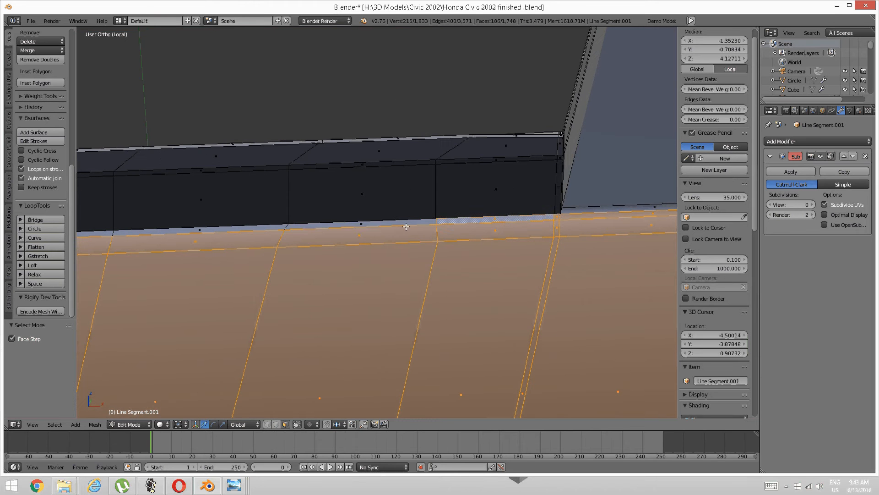
shift+right_click(397, 221)
shift+right_click(251, 228)
middle_drag(251, 228, 395, 223)
shift+right_click(393, 219)
shift+right_click(321, 224)
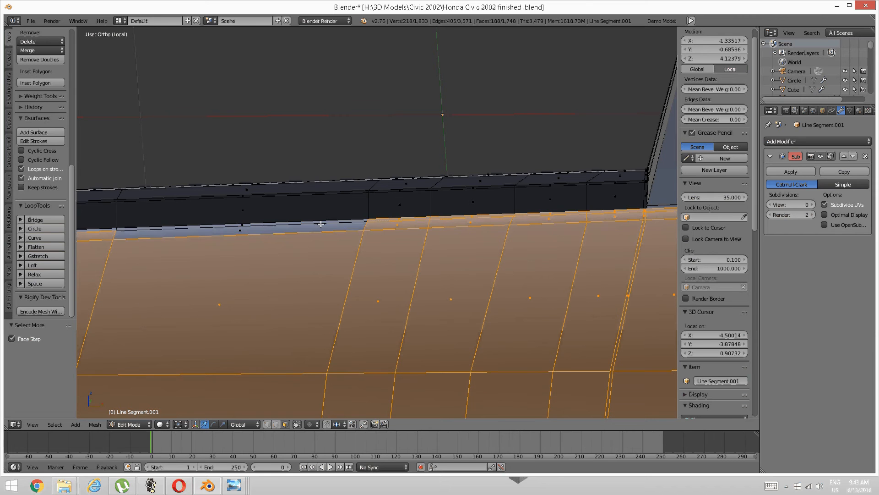
key(ctrl+z)
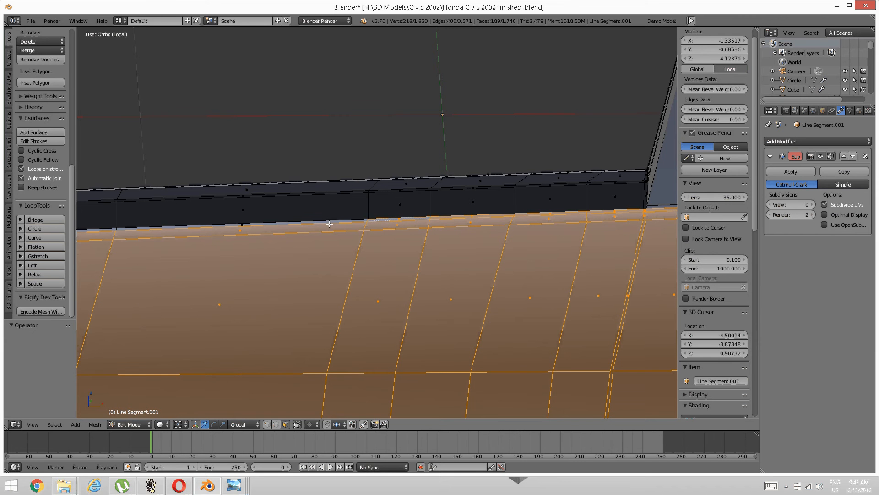
shift+right_click(329, 222)
scroll(329, 222, up, 5)
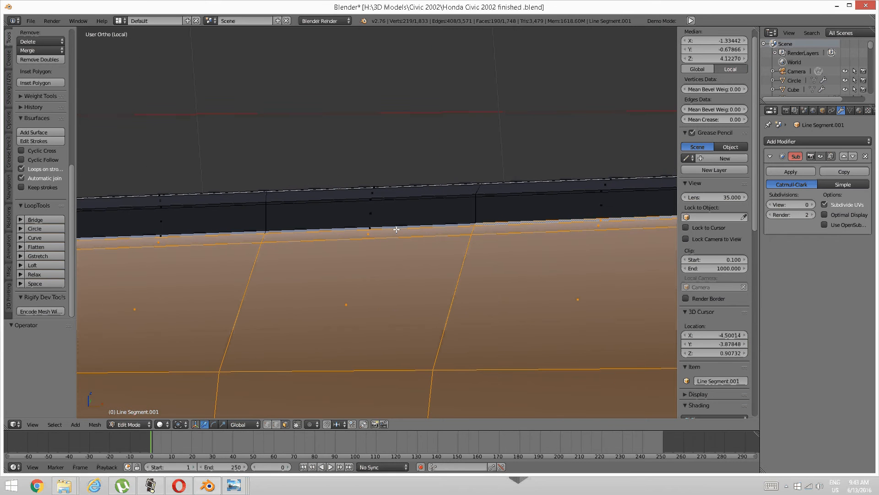
Step: Add the remaining thin strip faces beneath the sill to the selection, up to the front window corner
shift+right_click(380, 227)
shift+middle_drag(254, 236, 493, 231)
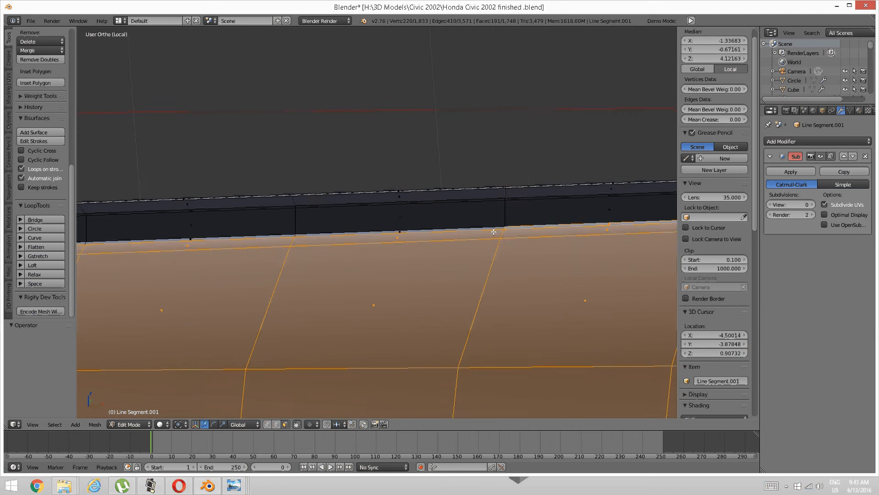
shift+right_click(404, 232)
shift+middle_drag(383, 235, 522, 238)
shift+right_click(434, 232)
shift+right_click(486, 234)
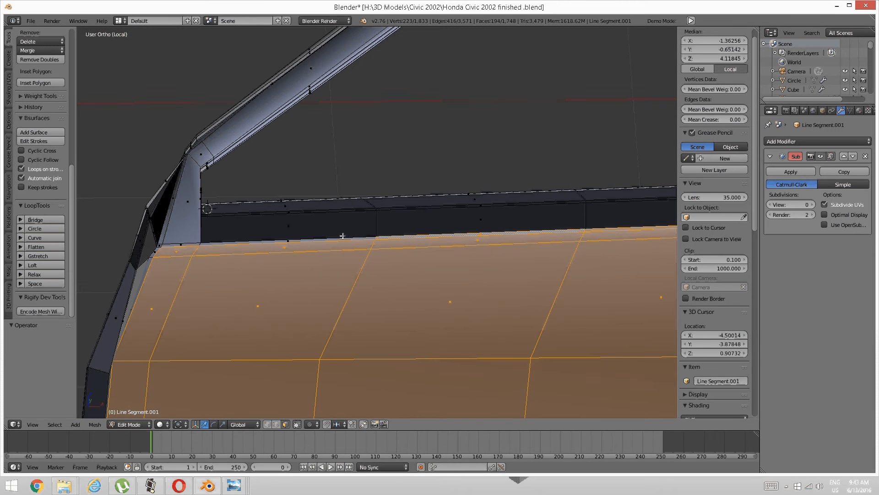
shift+right_click(327, 239)
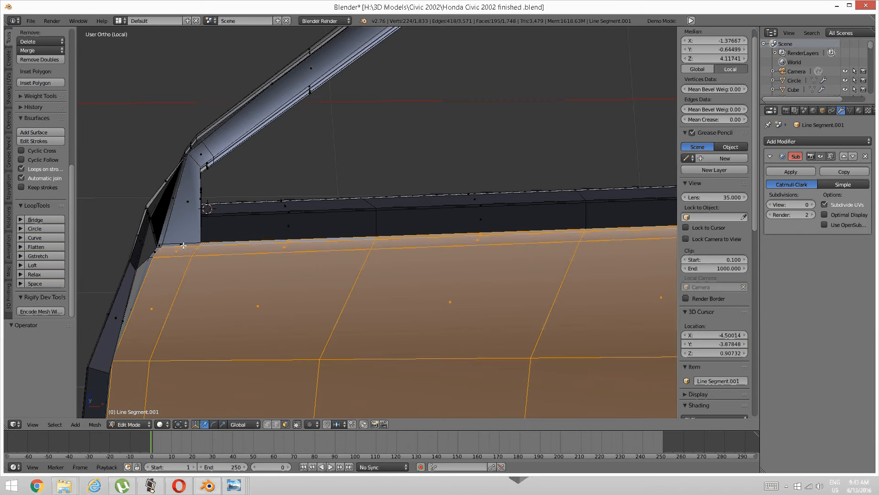
shift+right_click(179, 246)
Step: Add the small corner faces and the narrow front side strip to the selection, and clear the whole face selection
scroll(428, 244, down, 6)
scroll(428, 245, down, 5)
middle_drag(428, 244, 396, 236)
scroll(233, 244, up, 2)
scroll(220, 256, up, 2)
scroll(309, 270, up, 4)
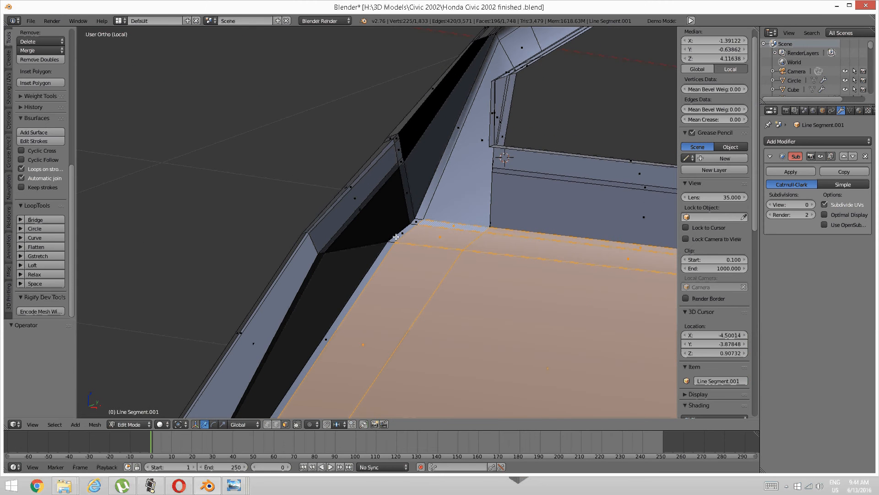
shift+right_click(407, 230)
shift+right_click(413, 223)
shift+right_click(369, 271)
scroll(365, 288, down, 6)
shift+middle_drag(382, 332, 391, 244)
scroll(413, 247, down, 4)
key(a)
Step: Switch to edge selection mode and select the inner rim edges on the door's front side, starting at the bottom corner
middle_drag(486, 271, 362, 297)
scroll(357, 271, up, 3)
key(ctrl+Tab)
click(407, 254)
right_click(330, 344)
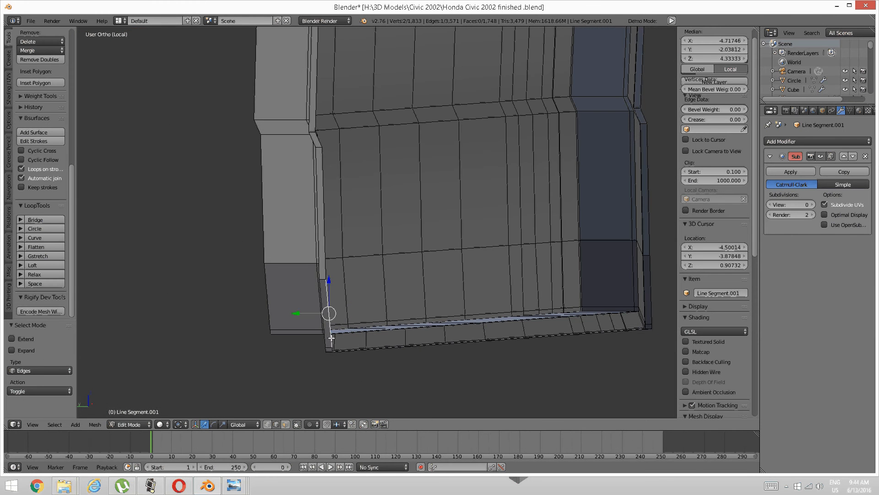
shift+right_click(331, 349)
shift+middle_drag(327, 269, 337, 325)
shift+right_click(335, 279)
shift+middle_drag(337, 226, 354, 338)
shift+right_click(347, 309)
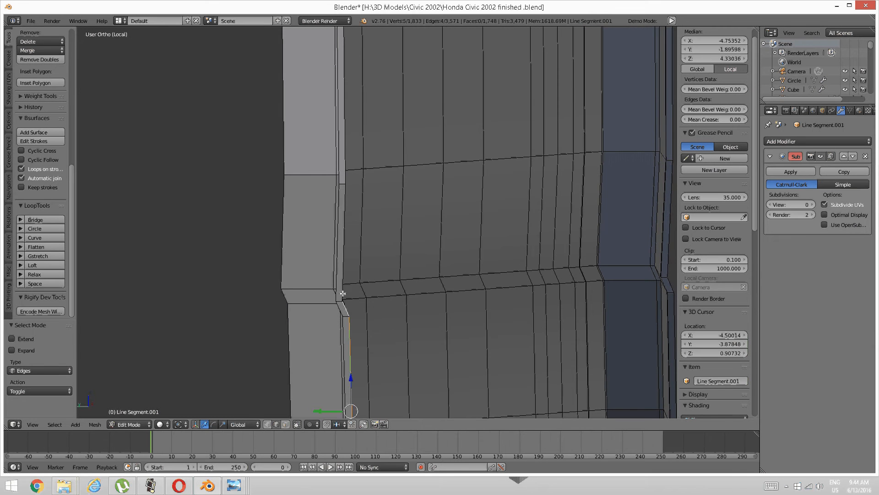
Step: Extend the edge selection upward along the middle section of the front side's inner rim
shift+right_click(344, 280)
shift+middle_drag(350, 266, 358, 320)
shift+middle_drag(350, 237, 352, 336)
shift+right_click(351, 311)
shift+middle_drag(359, 147, 363, 361)
shift+right_click(357, 291)
shift+middle_drag(358, 291, 361, 415)
shift+middle_drag(372, 33, 373, 61)
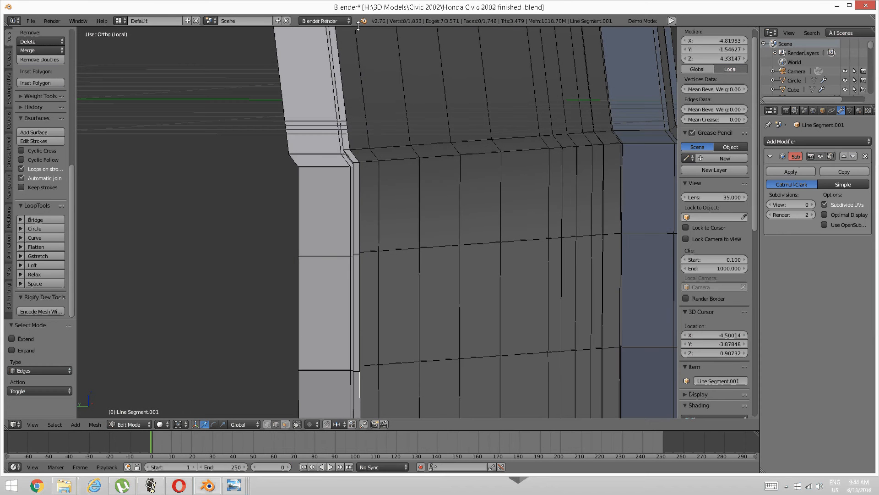
Step: Add the front rim edges through the upper bend to the selection and try moving the selected edges
shift+right_click(354, 278)
shift+right_click(359, 225)
shift+middle_drag(359, 169, 374, 263)
shift+right_click(371, 250)
shift+right_click(365, 224)
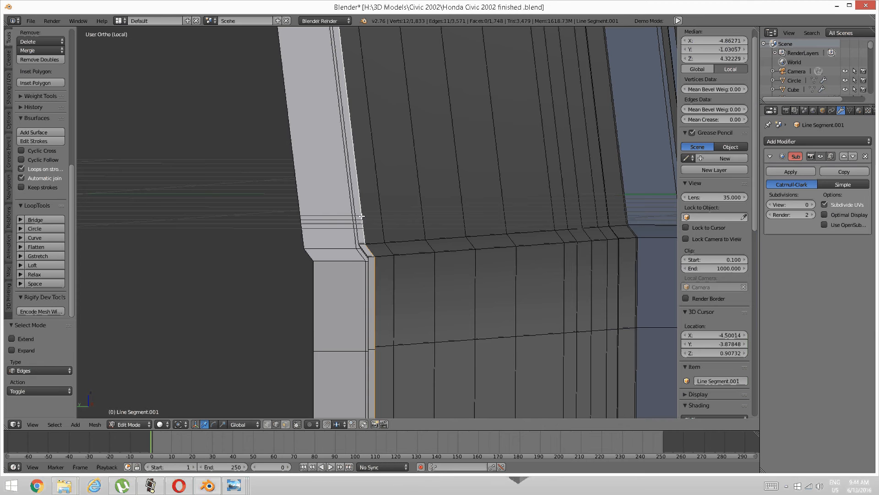
shift+middle_drag(361, 178, 374, 228)
shift+right_click(364, 248)
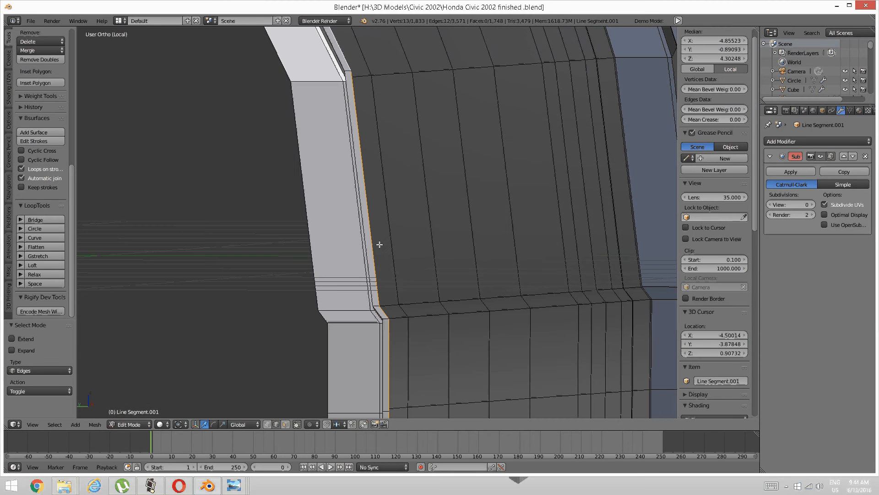
key(g)
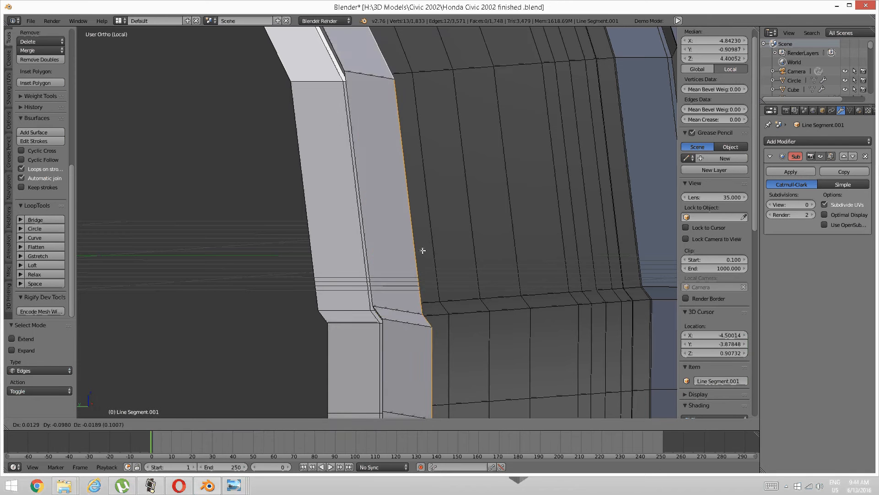
right_click(422, 250)
Step: Add the last front rim edges up to the window corner to the selection
middle_drag(423, 250, 384, 274)
shift+right_click(375, 272)
scroll(450, 245, down, 2)
middle_drag(449, 245, 352, 234)
scroll(390, 254, up, 1)
shift+right_click(351, 237)
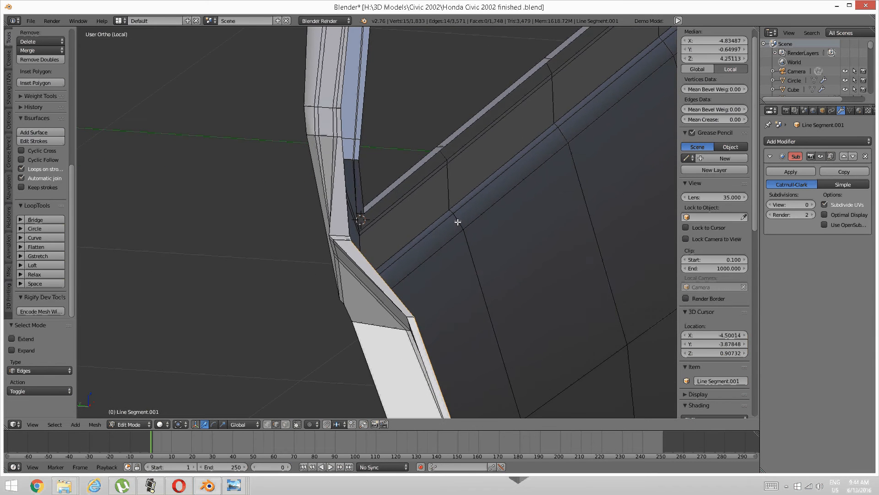
Step: Add the entire connected edge loop running around the door's rear side and window frame to the selection
scroll(460, 221, down, 4)
middle_drag(463, 220, 434, 283)
scroll(423, 277, up, 5)
alt+shift+right_click(440, 233)
scroll(440, 232, down, 9)
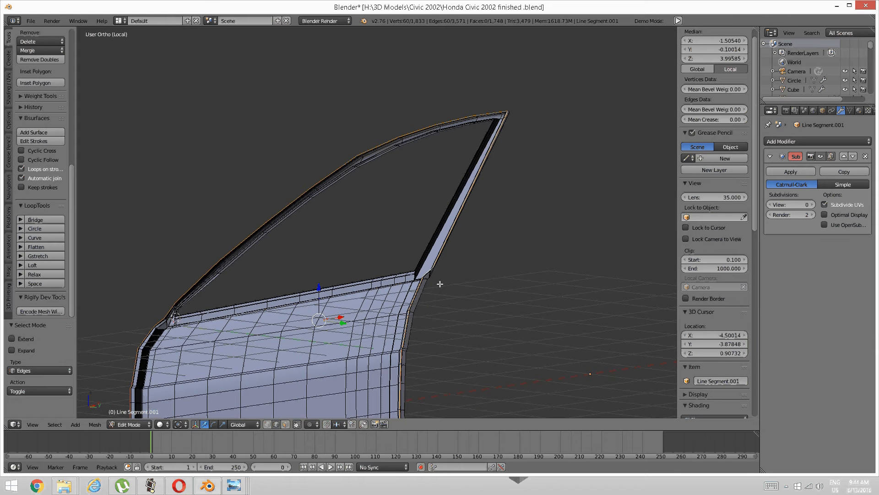
Step: Switch to wireframe shading and circle-deselect the loop edges along the window frame
key(z)
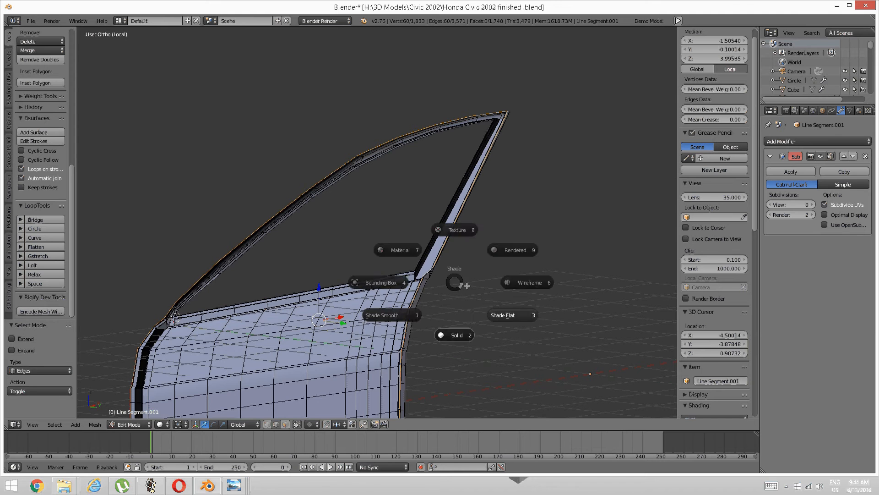
click(515, 281)
shift+middle_drag(508, 236, 517, 282)
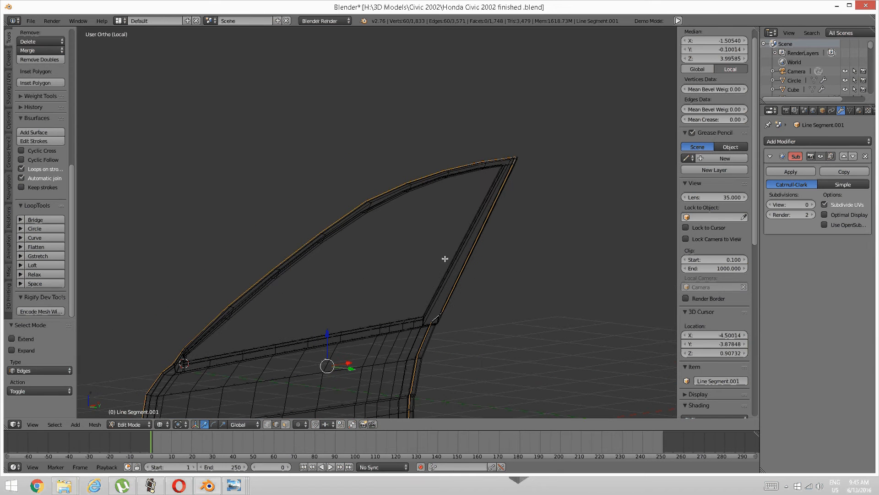
key(c)
middle_click(460, 271)
mouse_move(516, 151)
middle_down()
mouse_move(430, 164)
mouse_move(204, 322)
mouse_move(249, 318)
mouse_move(301, 290)
mouse_move(336, 289)
mouse_move(355, 312)
mouse_move(310, 284)
mouse_move(308, 269)
middle_up()
right_click(210, 320)
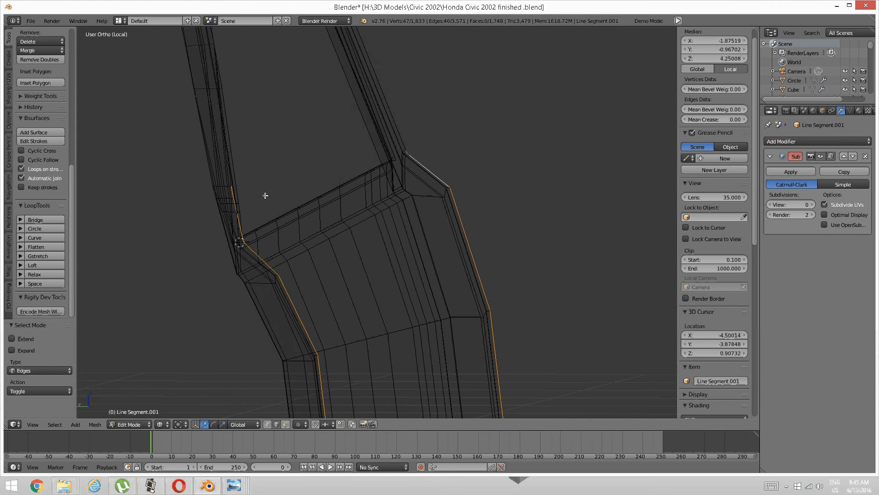
Step: Deselect the leftover window frame edges at the front corner and at the rear pillar joint
key(c)
mouse_move(261, 186)
middle_down()
mouse_move(233, 210)
mouse_move(570, 182)
mouse_move(469, 215)
mouse_move(399, 210)
mouse_move(514, 216)
mouse_move(498, 231)
mouse_move(530, 249)
mouse_move(432, 255)
mouse_move(585, 234)
mouse_move(495, 249)
mouse_move(520, 243)
mouse_move(469, 237)
mouse_move(494, 247)
middle_up()
key(Escape)
scroll(431, 255, up, 4)
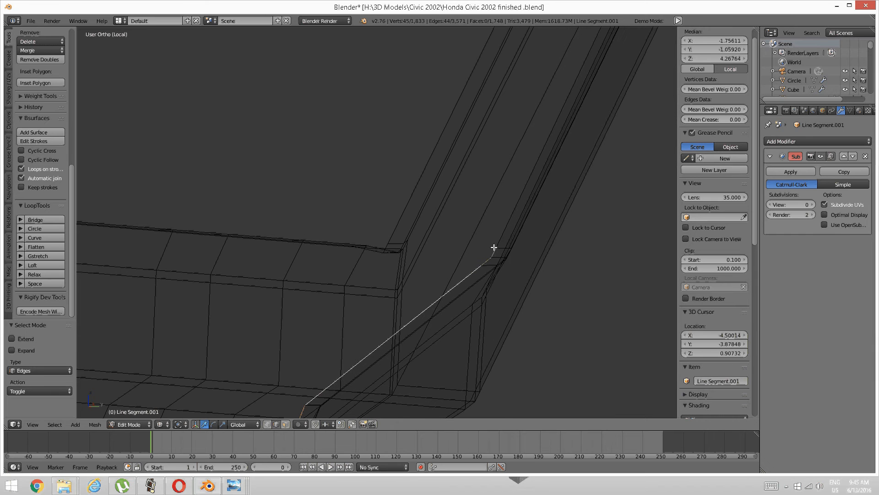
shift+right_click(494, 253)
middle_drag(499, 253, 445, 259)
scroll(472, 265, up, 4)
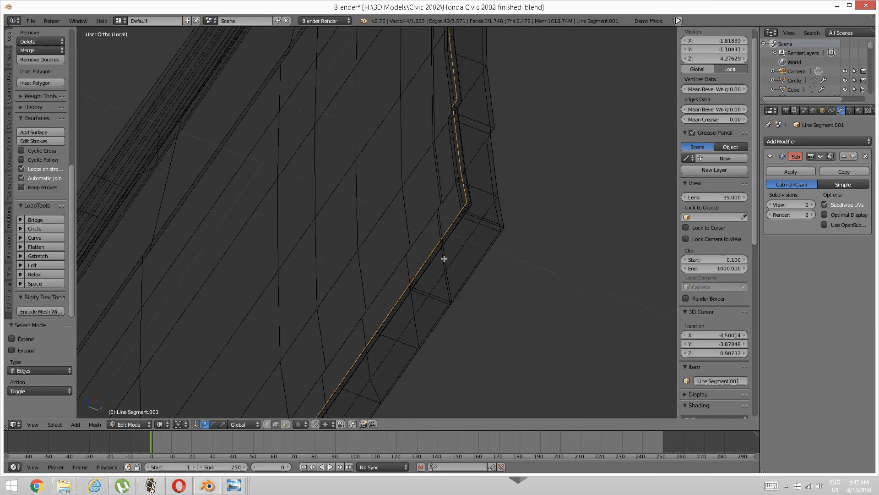
Step: Circle-deselect the bottom loop edges next to the door's rear lower corner
scroll(443, 256, up, 3)
key(c)
middle_drag(434, 308, 513, 211)
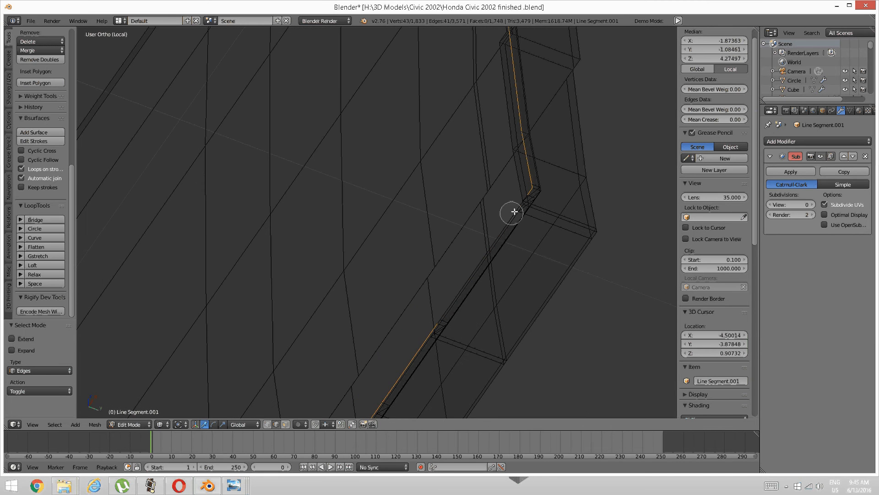
right_click(464, 279)
scroll(463, 279, down, 4)
Step: Circle-deselect the bottom loop edges next to the door's front lower corner
middle_drag(298, 293, 342, 287)
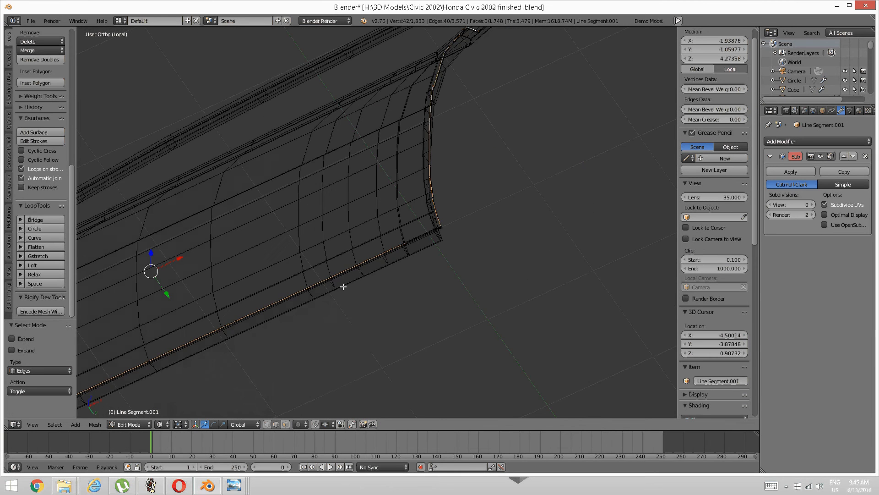
middle_drag(453, 291, 515, 281)
mouse_move(176, 253)
shift+middle_down()
mouse_move(556, 247)
mouse_move(350, 263)
mouse_move(222, 255)
mouse_move(459, 248)
shift+middle_up()
scroll(221, 255, up, 3)
scroll(268, 242, up, 3)
mouse_move(268, 241)
shift+middle_down()
mouse_move(322, 296)
mouse_move(286, 224)
shift+middle_up()
scroll(322, 296, up, 3)
key(c)
middle_drag(360, 295, 383, 311)
key(Escape)
scroll(424, 328, down, 10)
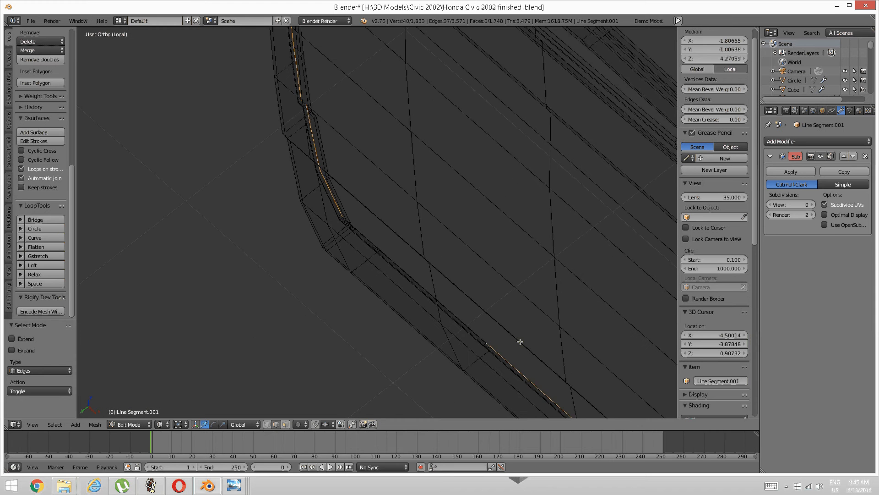
Step: Circle-deselect the rest of the door's bottom edge, keeping only the front and rear side edge chains selected
mouse_move(520, 349)
middle_down()
mouse_move(588, 334)
mouse_move(458, 335)
middle_up()
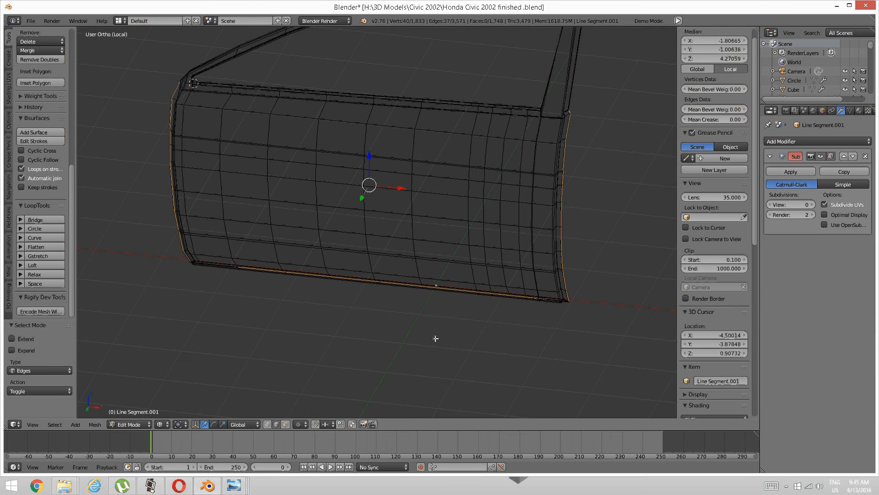
key(c)
mouse_move(487, 304)
middle_down()
mouse_move(502, 298)
mouse_move(267, 265)
mouse_move(285, 248)
mouse_move(253, 314)
mouse_move(339, 268)
mouse_move(316, 326)
mouse_move(327, 323)
middle_up()
key(Escape)
Step: Return to solid shading and bridge the front and rear side edge chains with the LoopTools Bridge to form an inner panel
key(z)
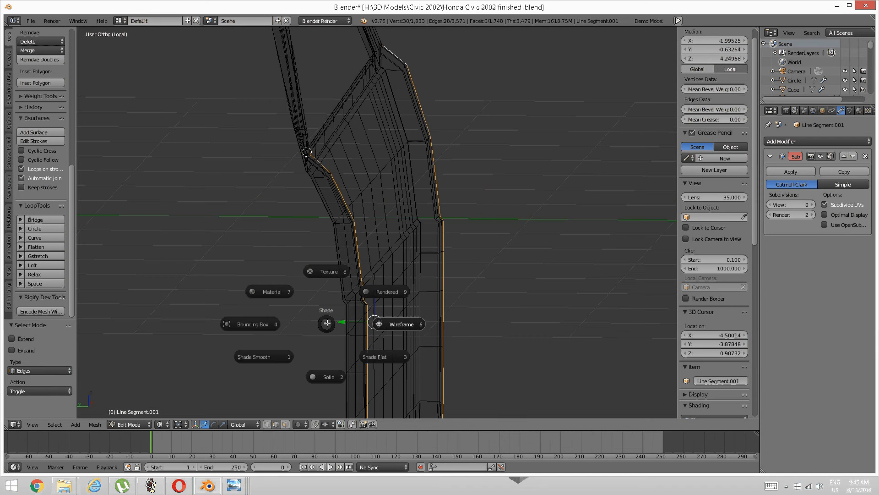
click(331, 324)
key(z)
click(331, 372)
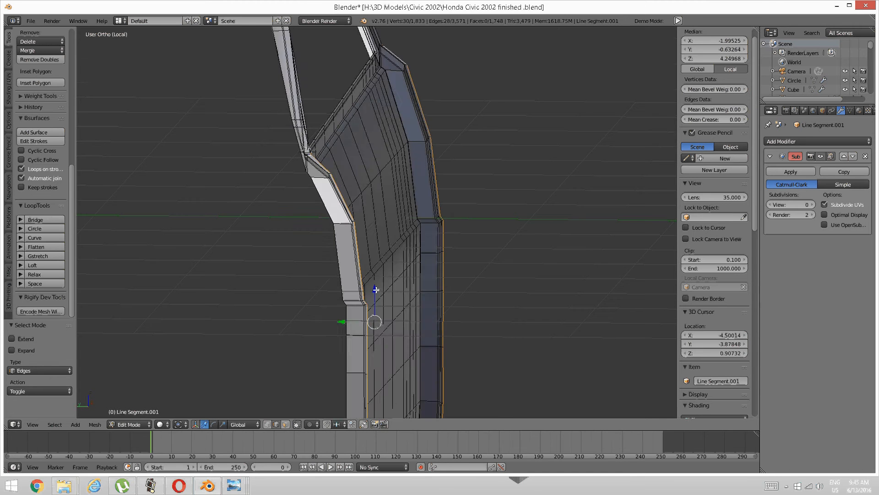
scroll(381, 266, up, 3)
mouse_move(381, 267)
middle_down()
mouse_move(367, 261)
mouse_move(385, 373)
mouse_move(497, 280)
middle_up()
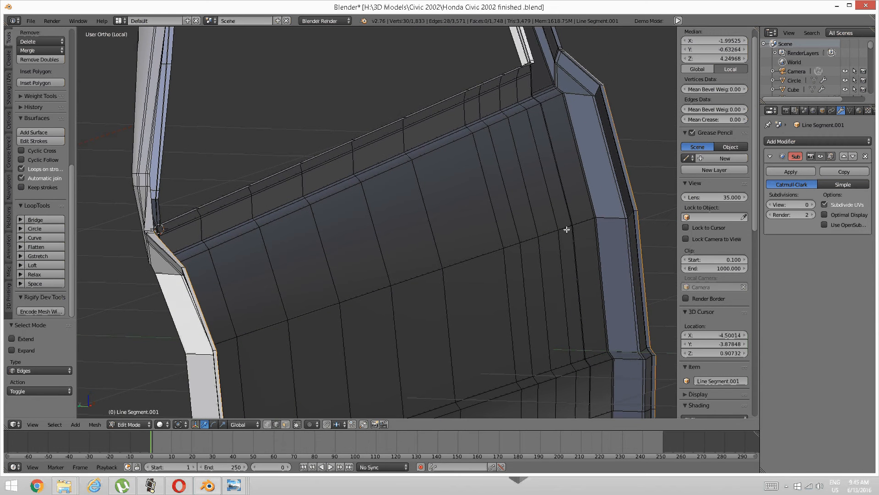
click(51, 222)
scroll(381, 183, down, 3)
middle_drag(381, 183, 378, 201)
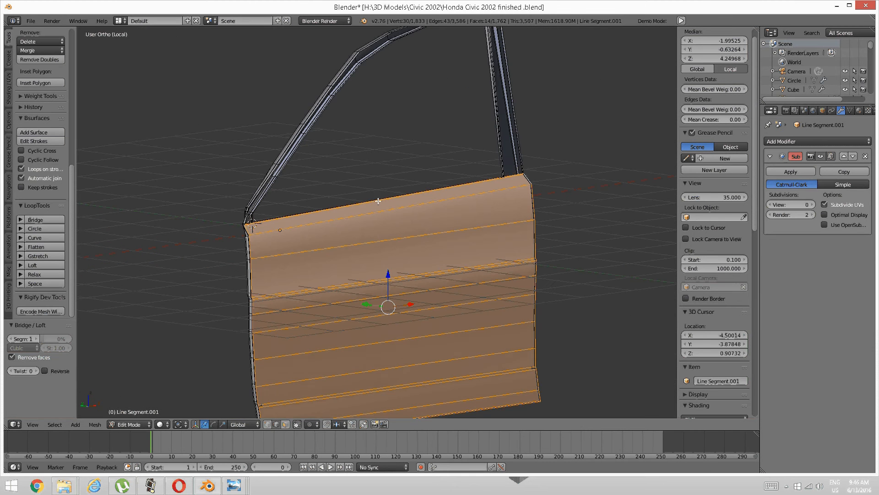
Step: In wireframe shading, cut a vertical edge loop into the bridged inner panel and slide it to about -0.94, near the front edge
shift+middle_drag(339, 274, 330, 221)
scroll(363, 218, up, 3)
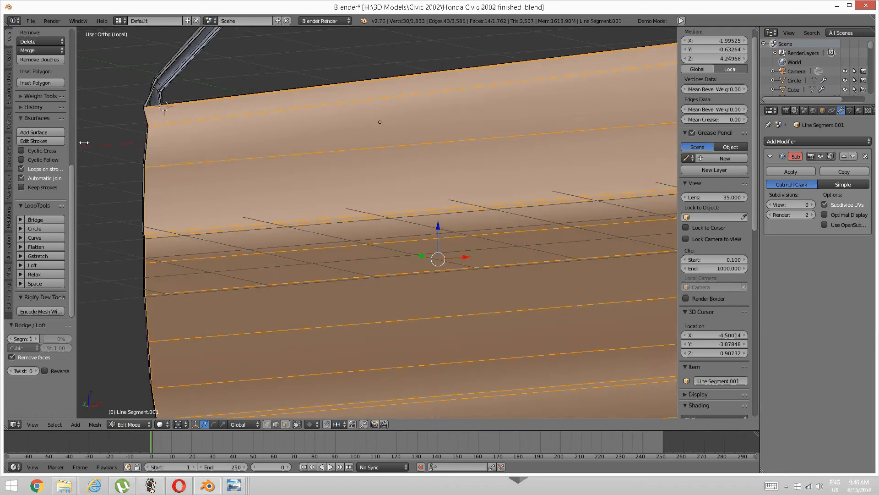
mouse_move(135, 145)
middle_down()
mouse_move(225, 212)
mouse_move(279, 178)
mouse_move(263, 238)
mouse_move(292, 192)
mouse_move(281, 225)
mouse_move(240, 231)
mouse_move(239, 215)
mouse_move(269, 198)
mouse_move(287, 208)
mouse_move(351, 210)
mouse_move(359, 194)
mouse_move(386, 209)
mouse_move(412, 196)
mouse_move(292, 209)
mouse_move(281, 183)
middle_up()
scroll(225, 212, up, 3)
scroll(236, 212, down, 2)
key(z)
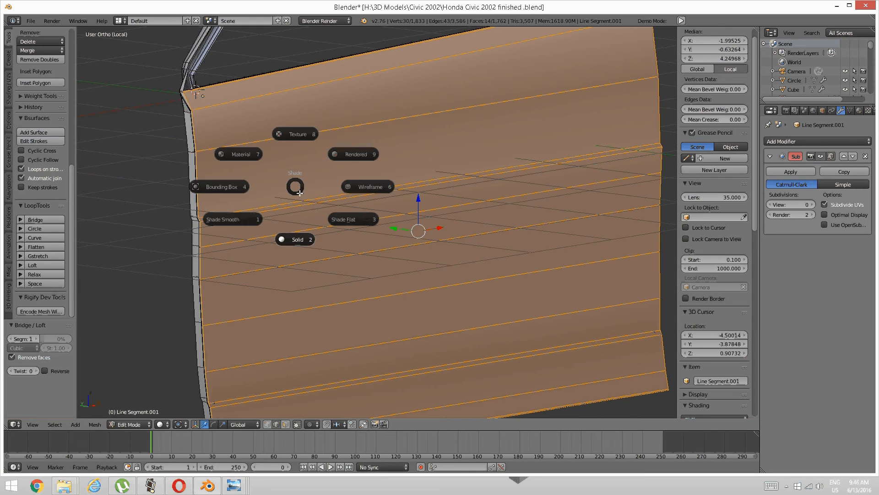
click(351, 198)
middle_drag(351, 197, 307, 214)
key(a)
key(ctrl+r)
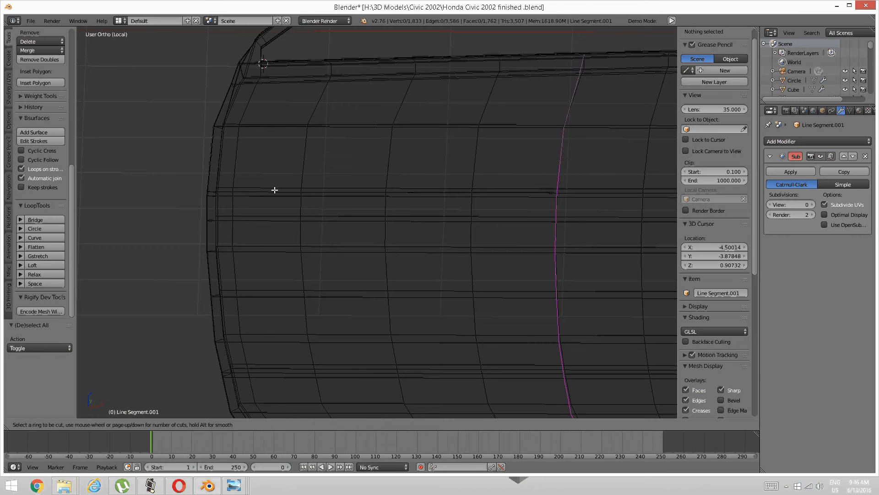
click(274, 190)
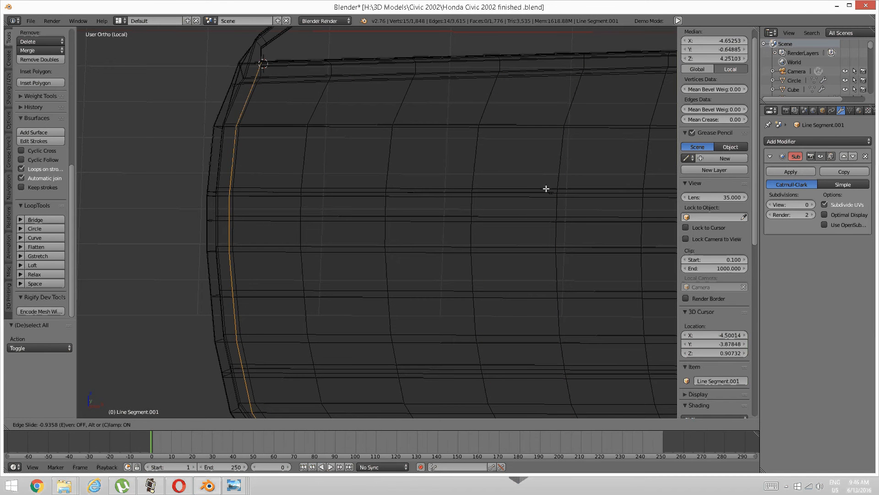
click(546, 189)
key(a)
shift+middle_drag(671, 196, 396, 203)
key(ctrl+r)
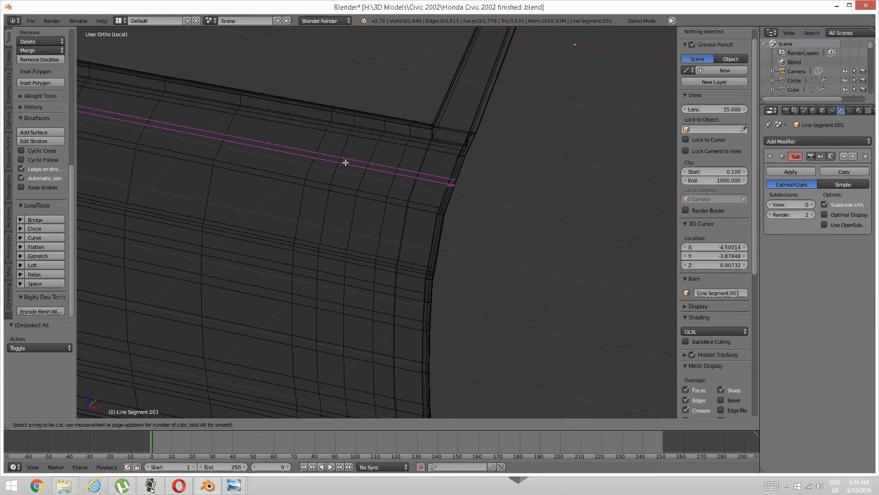
click(337, 189)
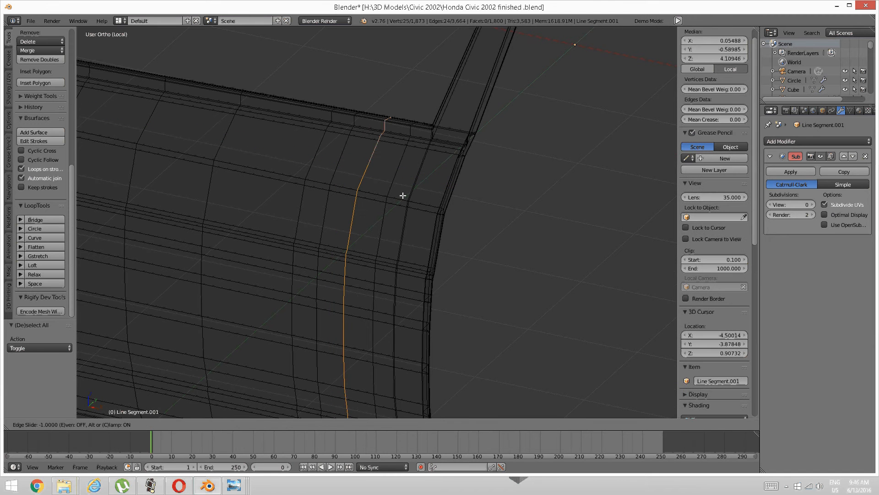
key(ctrl+z)
Step: Cut a vertical edge loop into the inner panel and slide it toward the rear edge, beside the door's rearmost vertical column
middle_drag(384, 188, 383, 200)
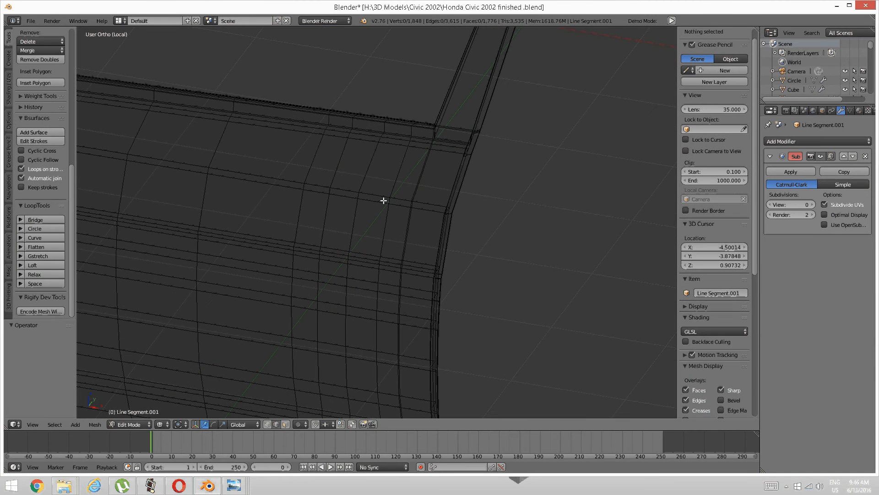
key(ctrl+r)
click(372, 202)
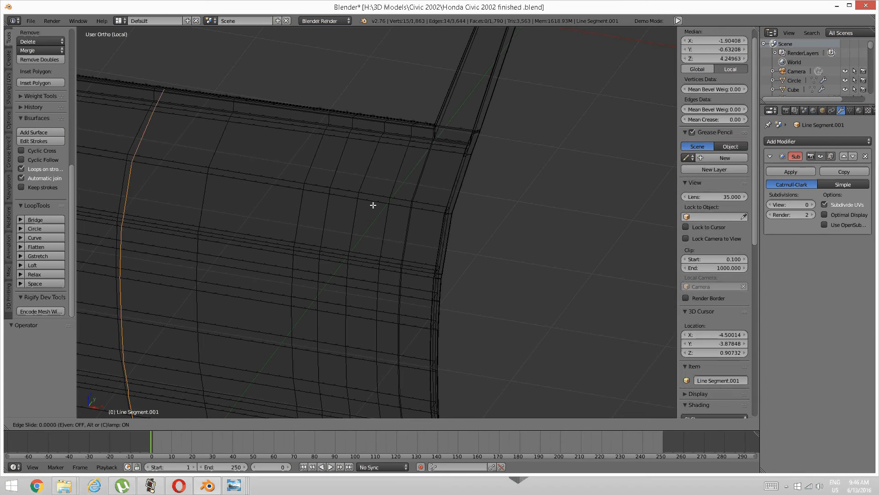
click(652, 216)
key(a)
middle_drag(400, 241, 382, 237)
Step: Try cutting a vertical edge loop through the door mesh ahead of the narrow rear columns, then edge-slide it by a factor of 0.706
key(ctrl+e)
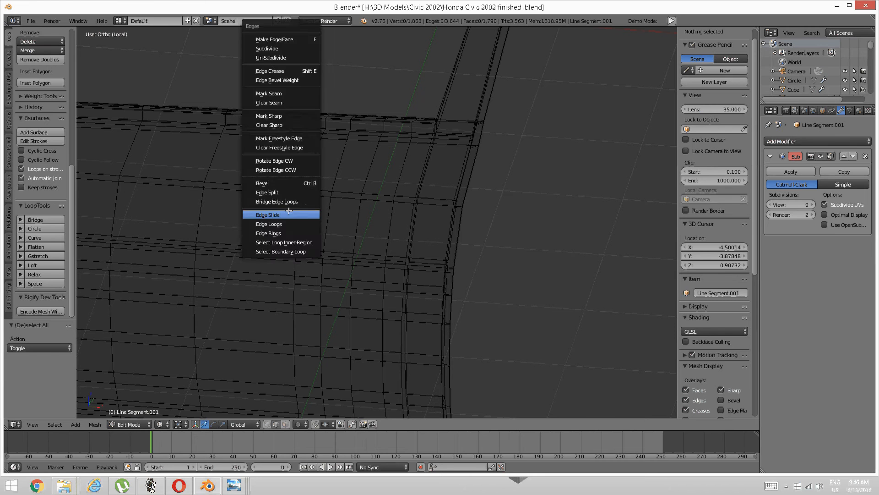
key(ctrl+r)
click(243, 233)
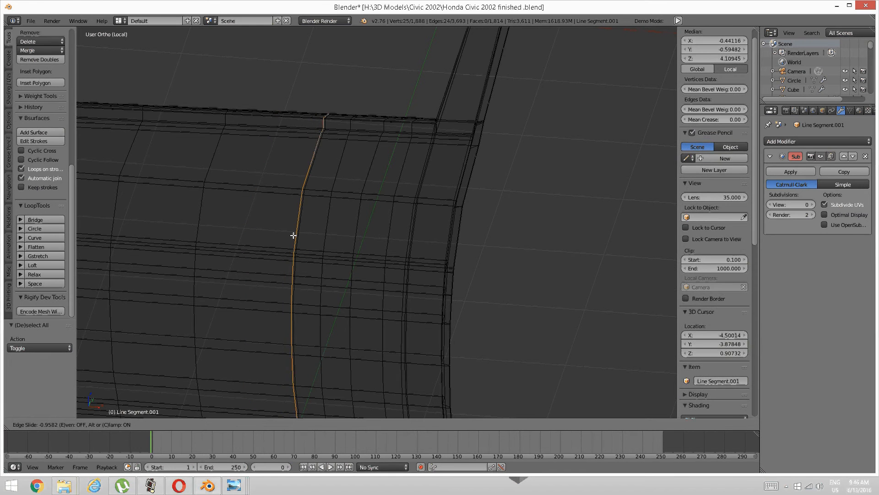
click(294, 235)
middle_drag(250, 245, 264, 243)
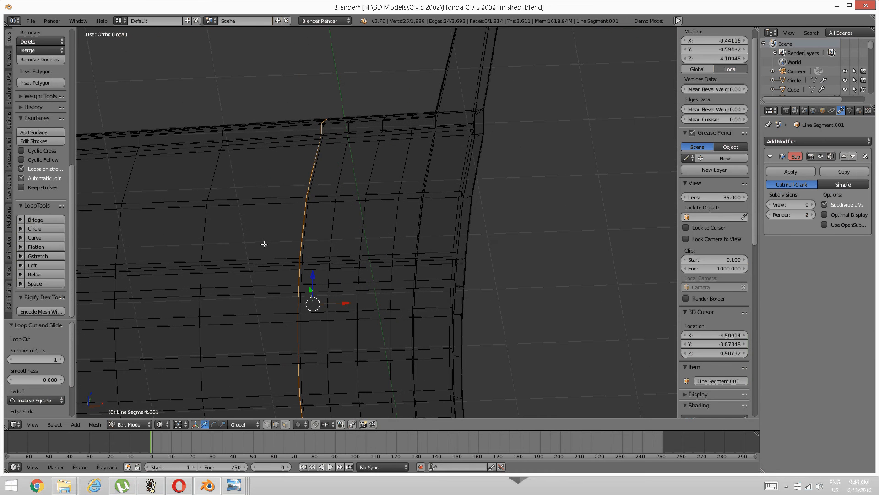
key(ctrl+e)
click(298, 270)
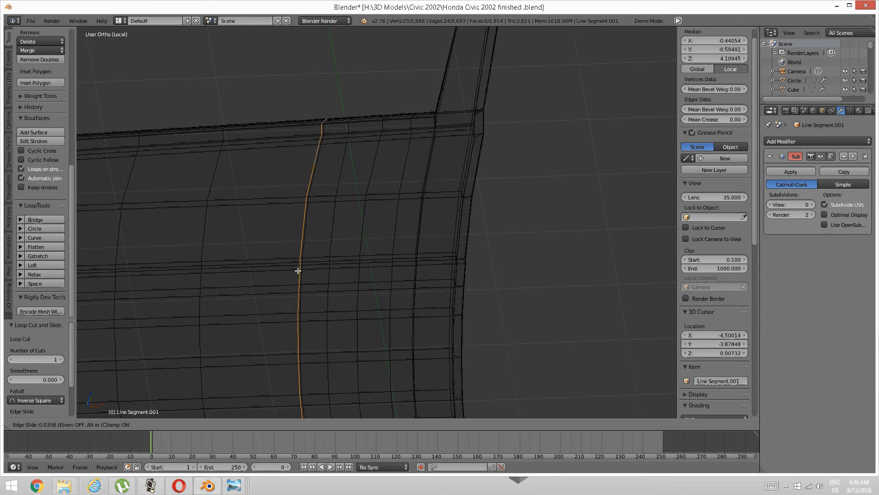
click(331, 265)
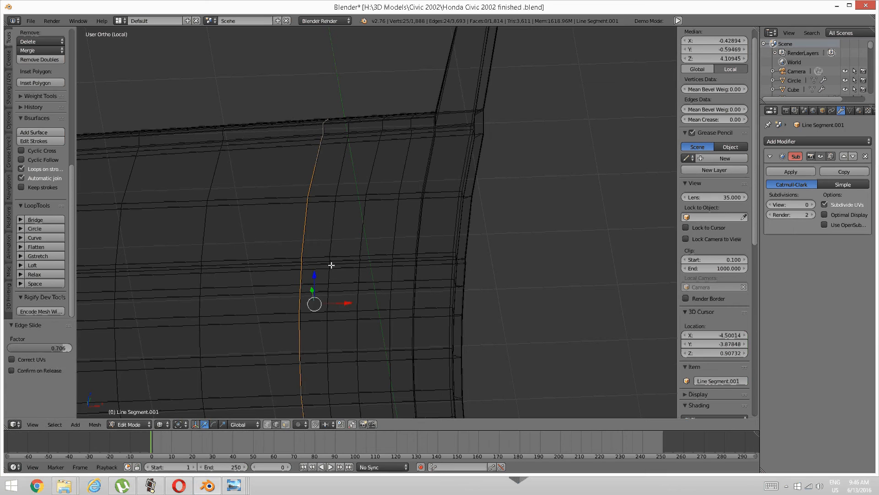
Step: Undo the misplaced loop cut and its edge slide
middle_drag(331, 264, 340, 237)
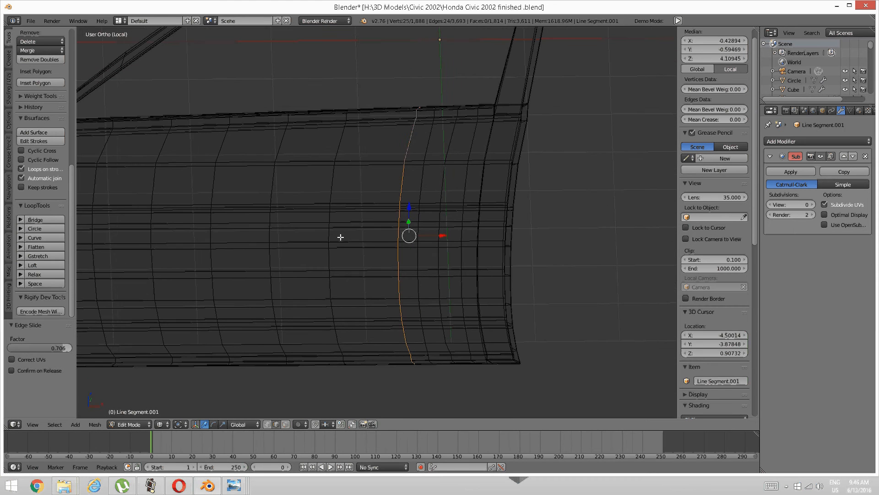
key(a)
key(ctrl+r)
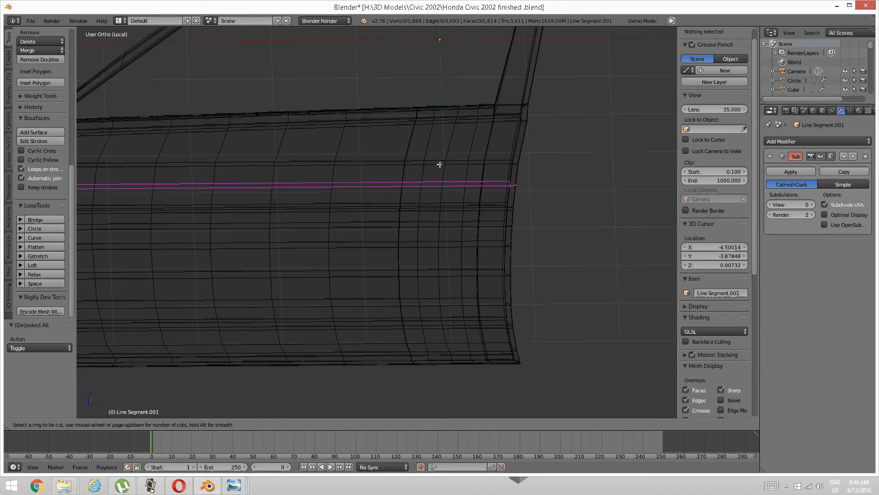
right_click(437, 207)
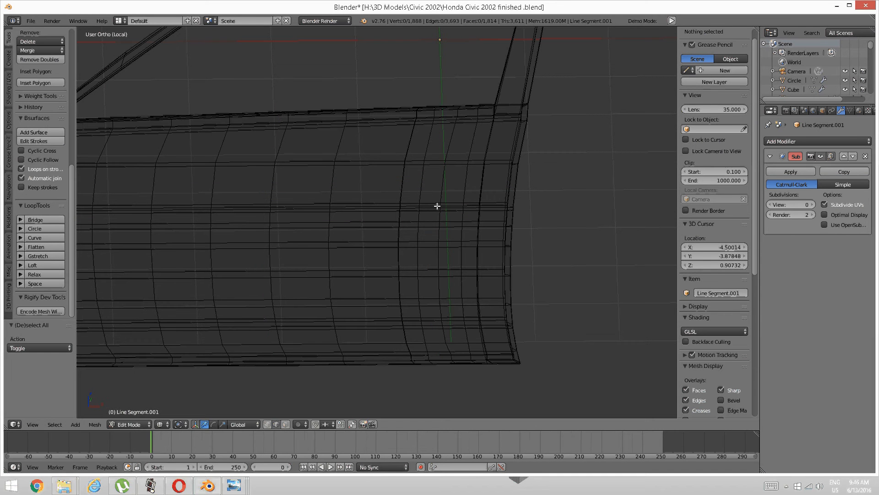
key(ctrl+z)
key(ctrl+z)
Step: Cut a vertical edge loop into the inner panel and slide it rearward beside the door column where the narrow rear spacing begins
middle_drag(423, 199, 415, 159)
scroll(405, 212, up, 3)
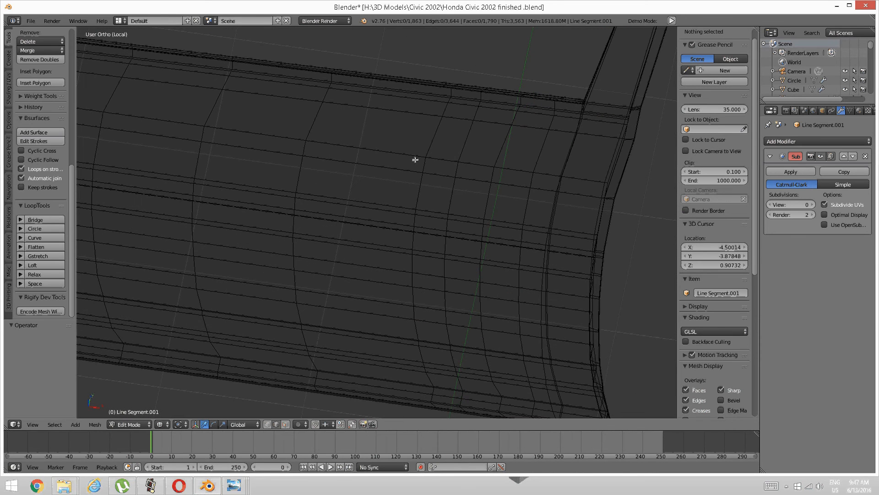
key(ctrl+r)
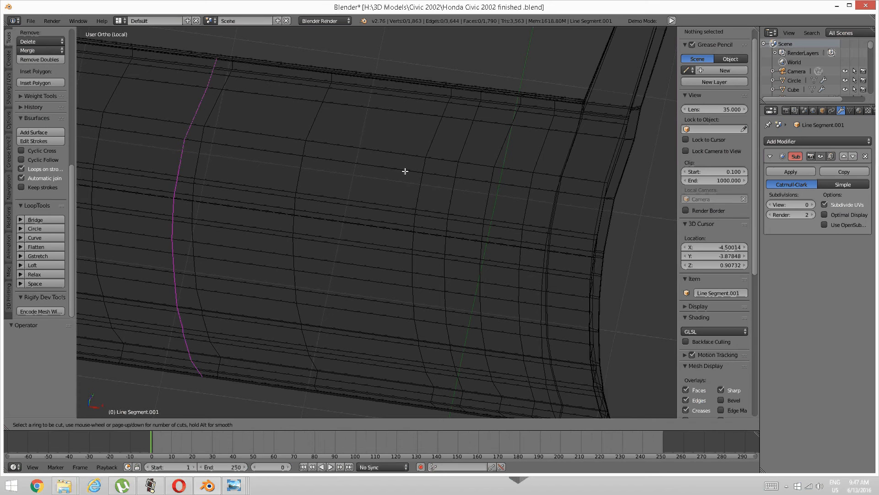
click(406, 171)
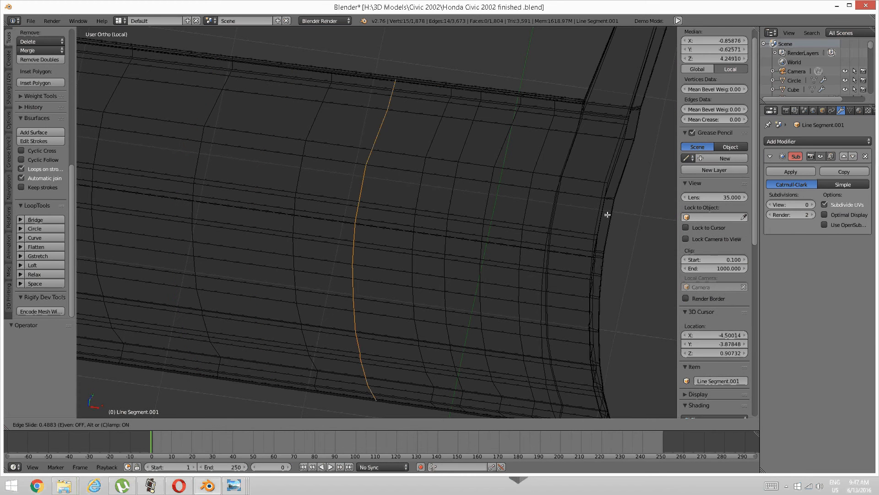
click(639, 225)
key(a)
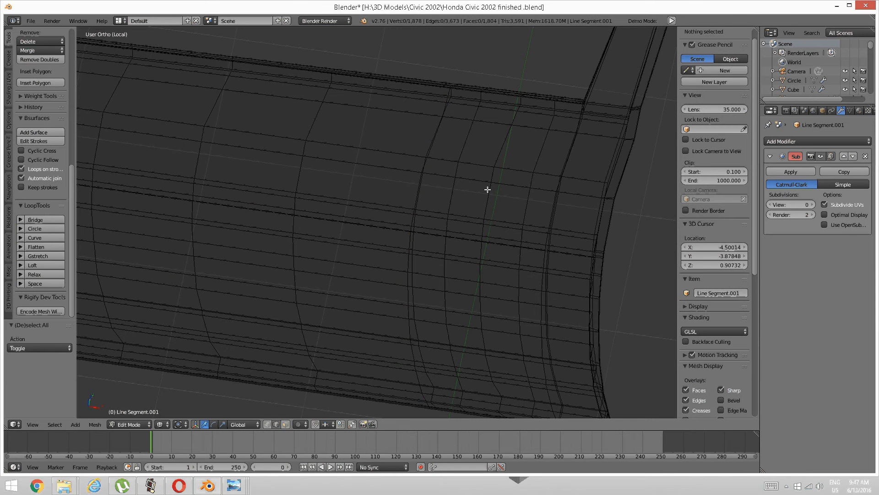
Step: Cut three evenly spaced vertical edge loops into the inner panel's narrow rear section, leaving them unslid
key(ctrl+r)
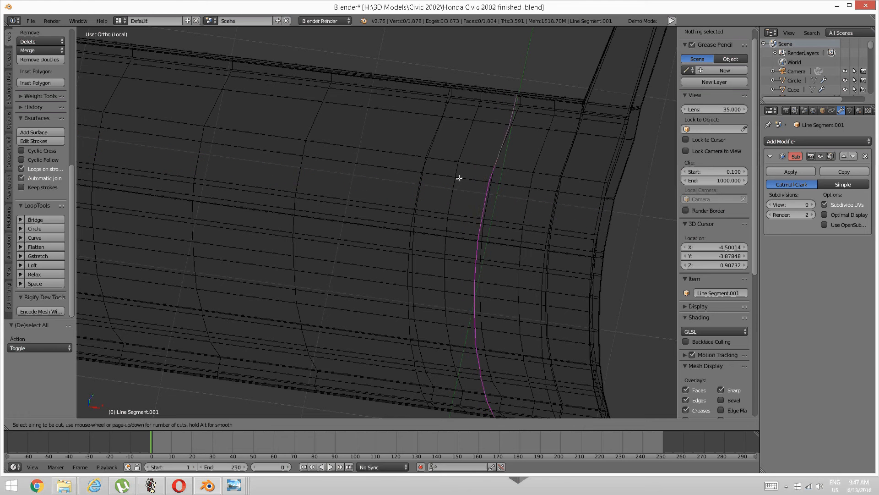
key(Escape)
middle_drag(460, 180, 456, 174)
key(ctrl+r)
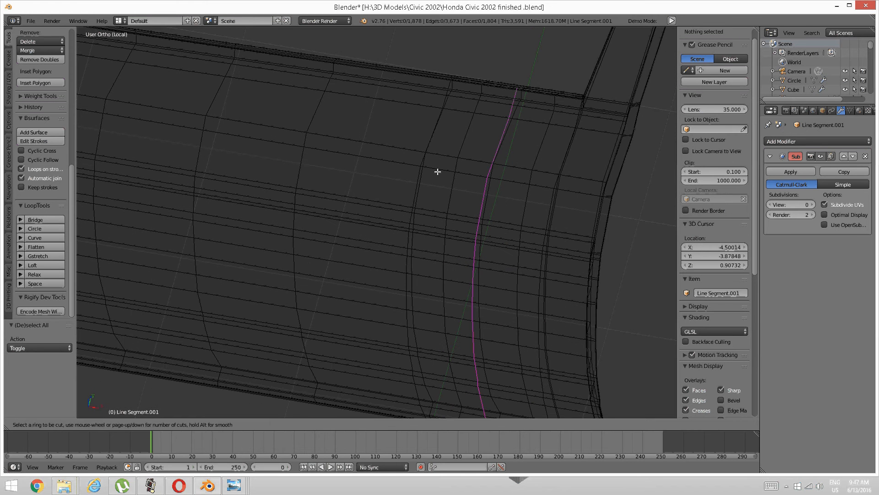
scroll(438, 172, up, 2)
click(437, 172)
right_click(437, 172)
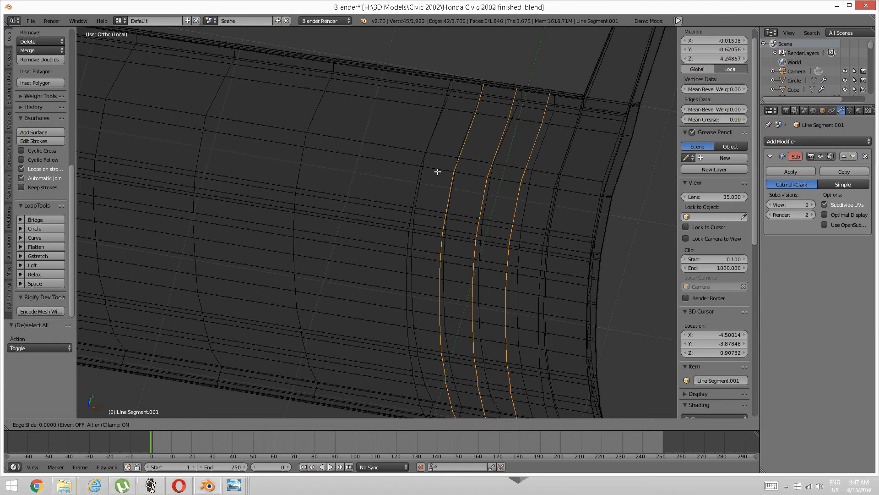
key(a)
Step: Cut a vertical edge loop into the inner panel's wide front section and slide it beside the first door column behind the front edge
mouse_move(437, 173)
middle_down()
mouse_move(446, 175)
mouse_move(432, 167)
mouse_move(428, 174)
middle_up()
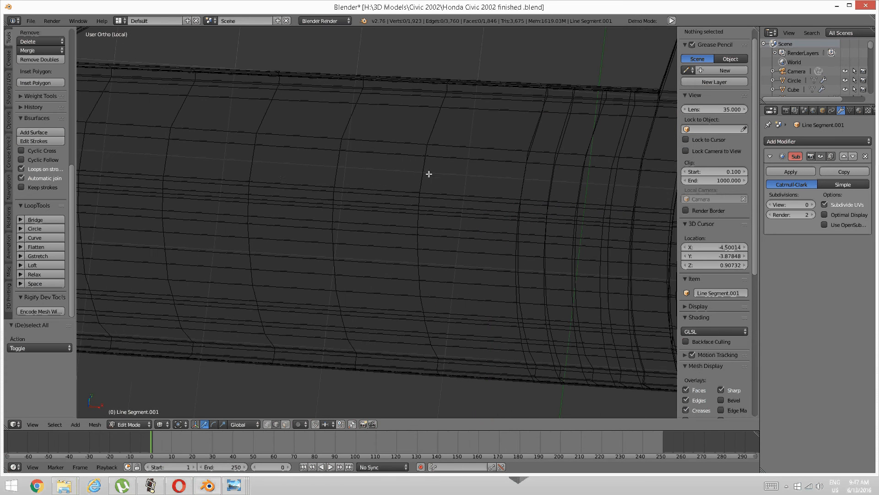
shift+middle_drag(230, 177, 336, 186)
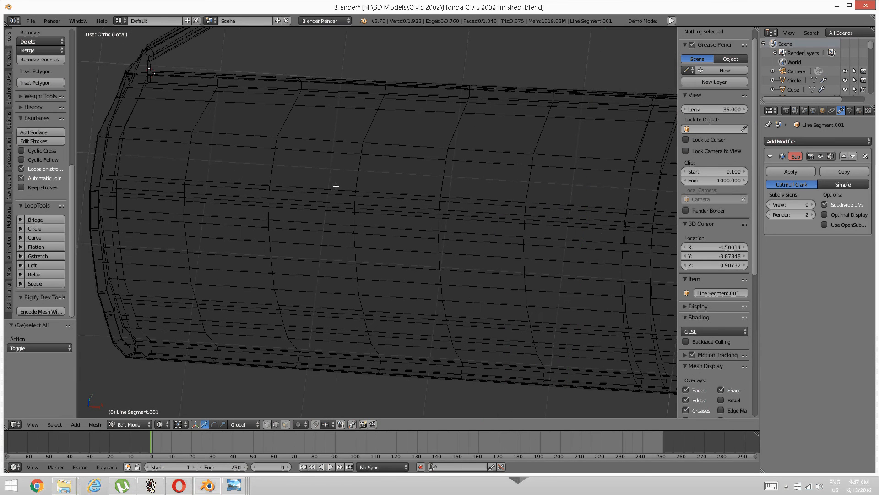
key(ctrl+r)
click(155, 143)
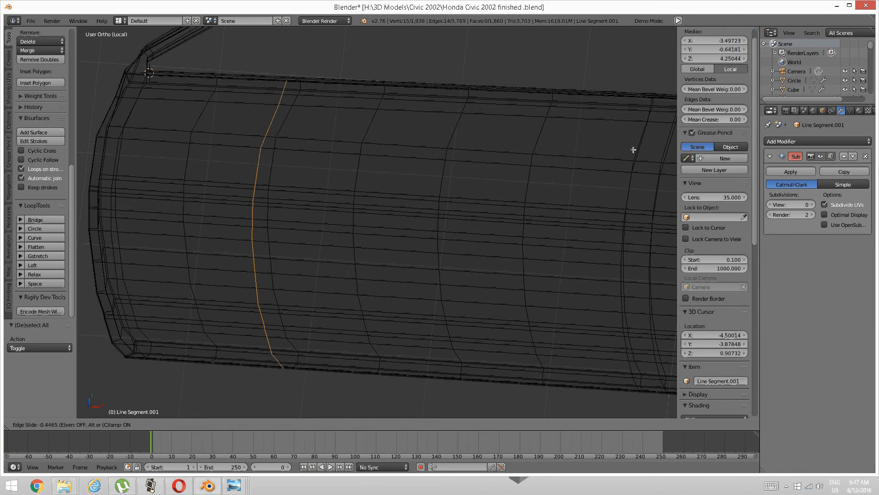
click(568, 155)
key(a)
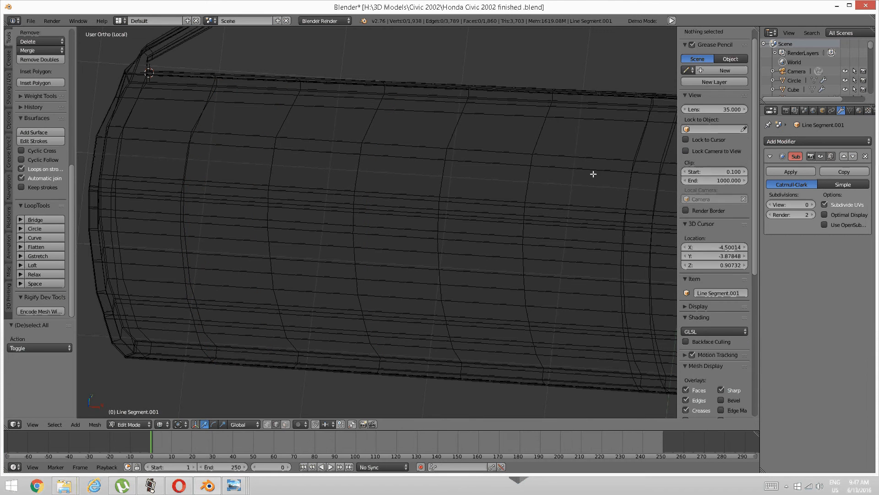
Step: Cut two more vertical edge loops into the inner panel, sliding them forward beside the second and third door columns
key(ctrl+r)
click(464, 176)
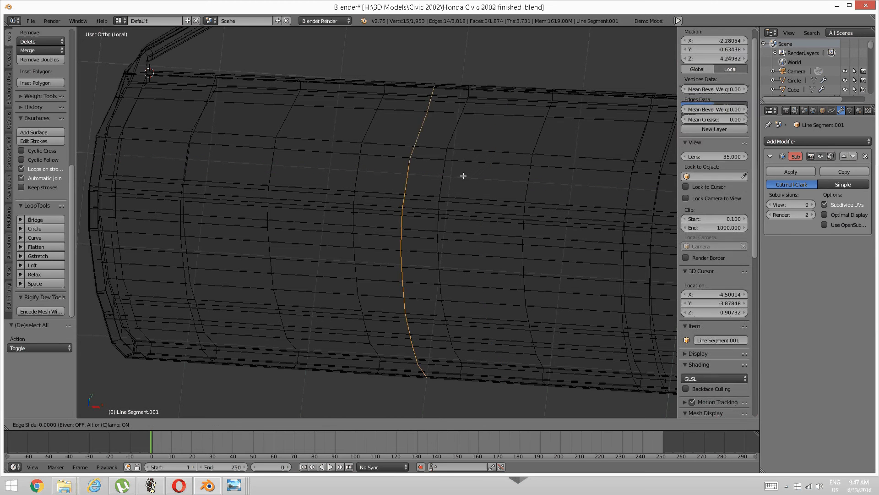
click(330, 179)
key(a)
shift+middle_drag(479, 163, 397, 147)
key(ctrl+r)
click(396, 147)
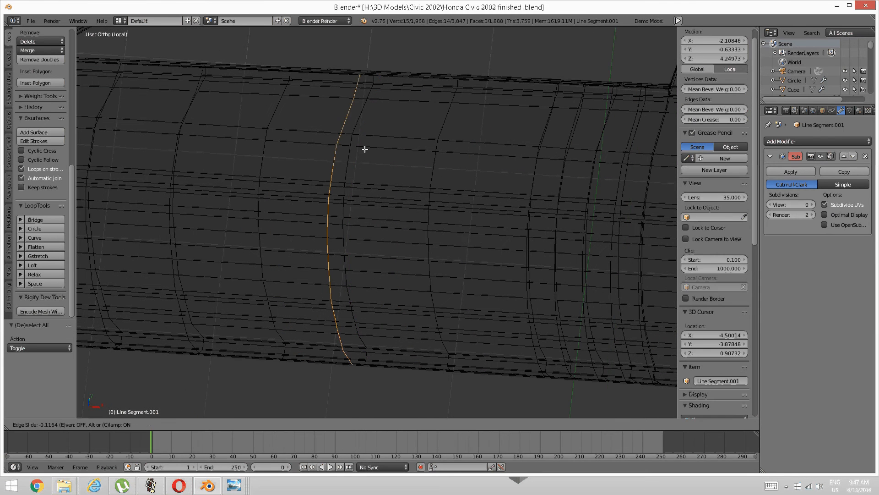
click(303, 153)
key(a)
Step: Cut another two vertical edge loops into the inner panel, placing them beside the fourth and fifth door columns
key(ctrl+r)
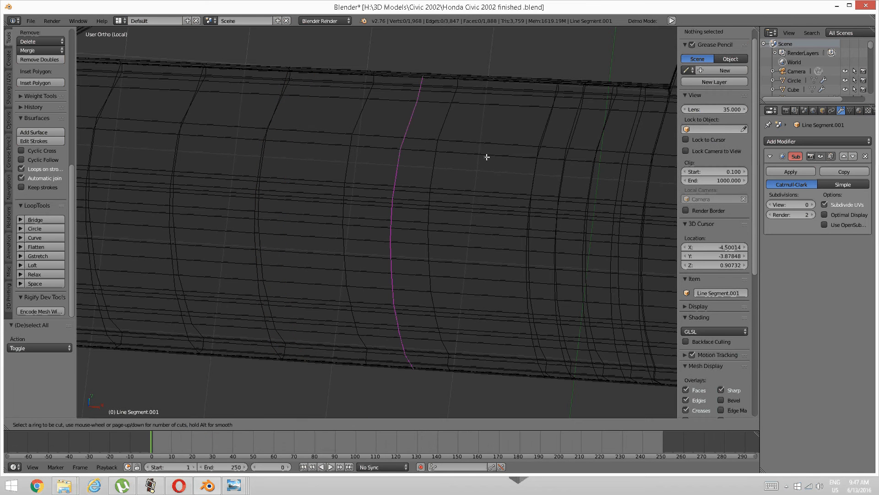
click(487, 157)
click(436, 161)
key(a)
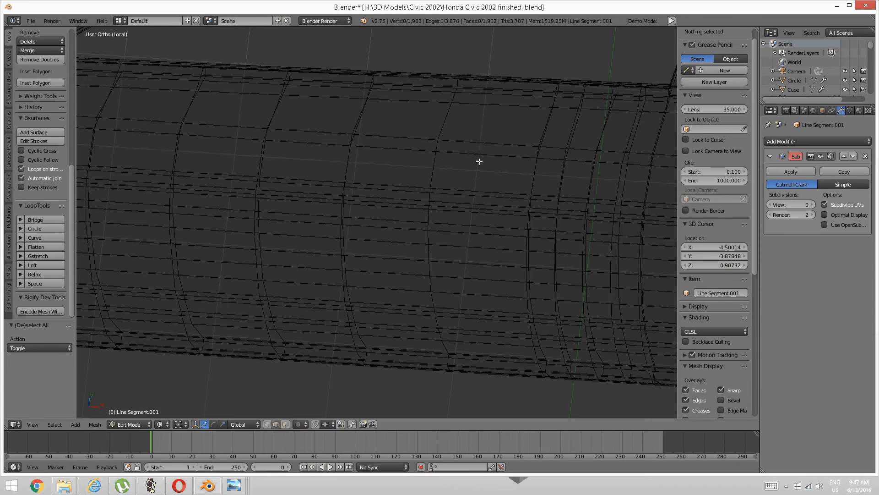
key(ctrl+r)
click(483, 161)
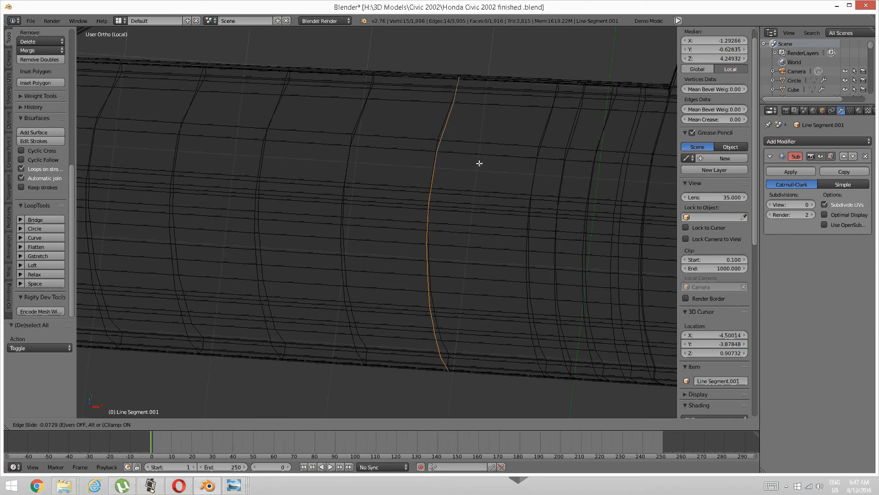
click(479, 160)
key(a)
Step: Return the viewport to solid shading
scroll(479, 159, down, 5)
scroll(497, 143, up, 3)
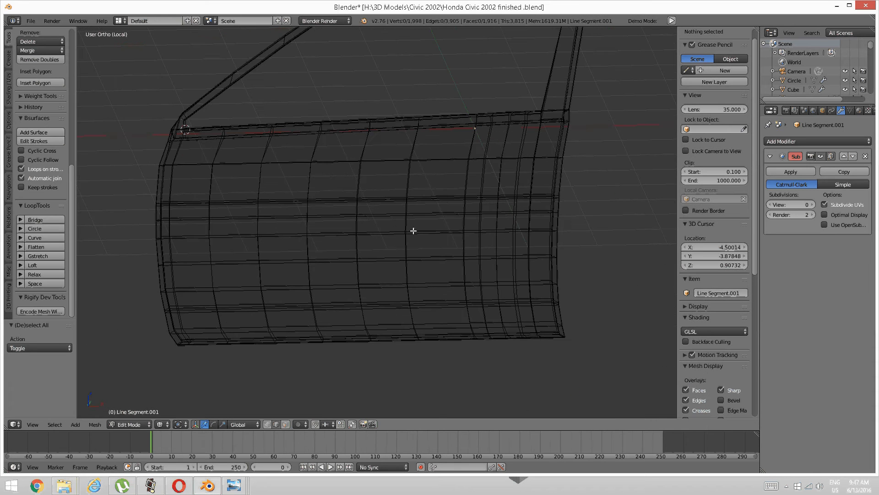
scroll(400, 226, up, 3)
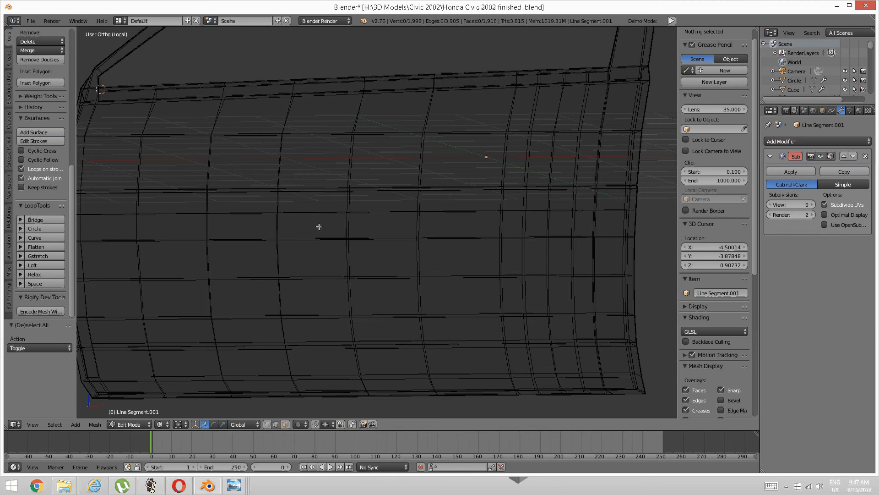
key(z)
click(320, 275)
Step: In vertex select mode, merge the first column's bottom-edge vertex near the door's front lower corner into the adjacent lip vertex, using At Last
mouse_move(300, 291)
middle_down()
mouse_move(319, 288)
mouse_move(336, 253)
mouse_move(349, 165)
middle_up()
scroll(316, 232, up, 3)
scroll(316, 232, up, 1)
shift+middle_drag(316, 231, 359, 231)
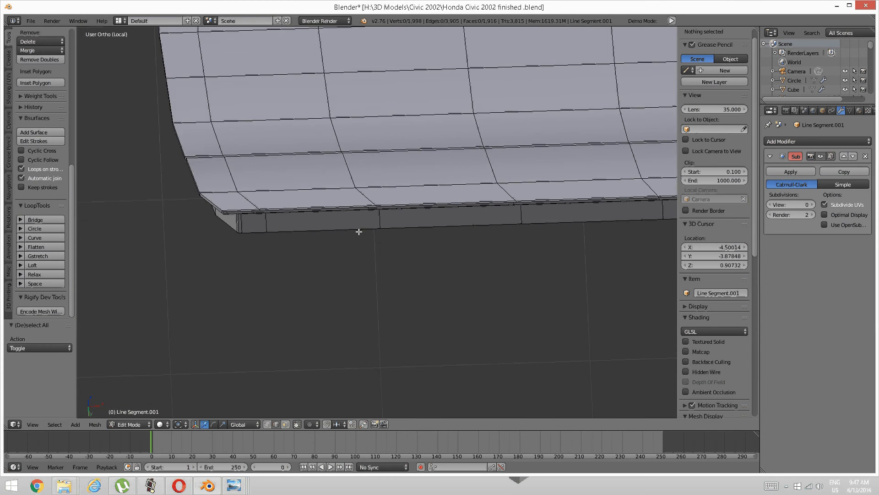
scroll(329, 224, up, 6)
scroll(130, 194, up, 2)
shift+middle_drag(130, 194, 304, 233)
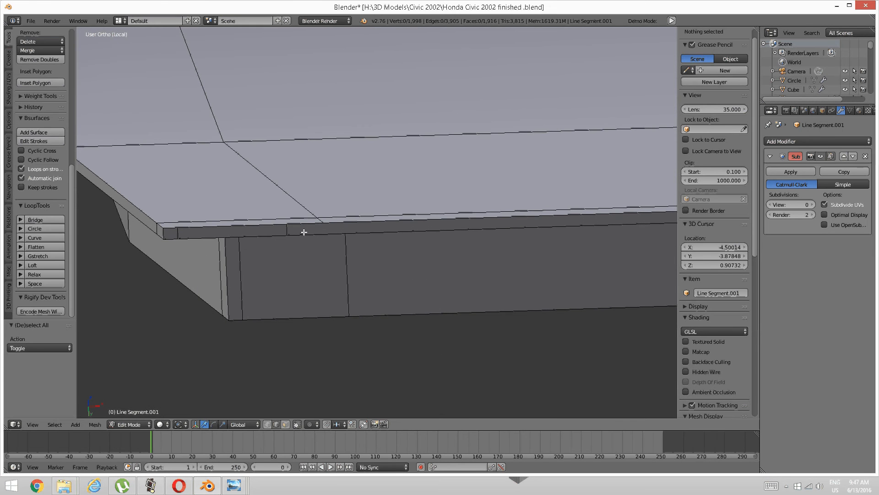
key(ctrl+Tab)
click(295, 221)
right_click(319, 223)
shift+right_click(293, 226)
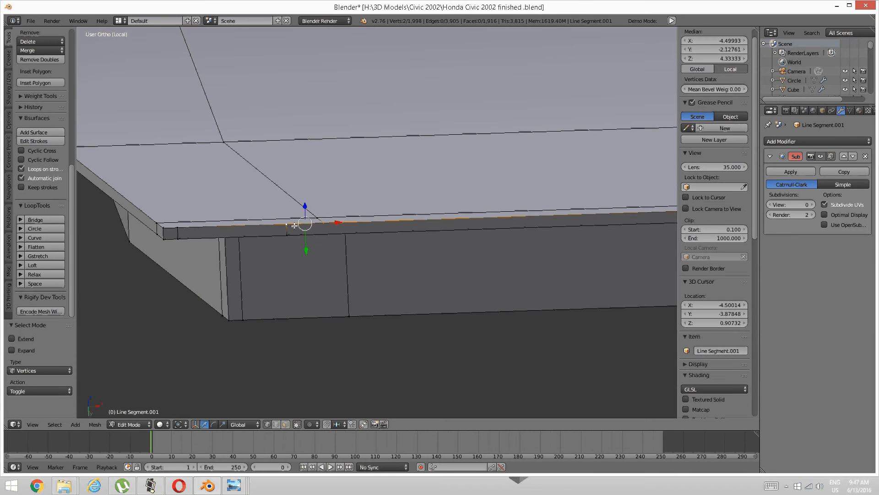
key(alt+m)
click(294, 226)
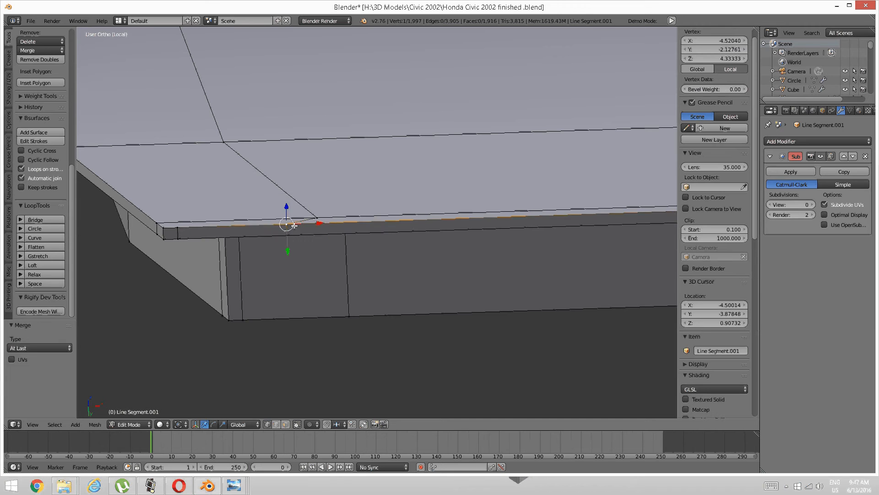
key(a)
shift+middle_drag(605, 230, 201, 235)
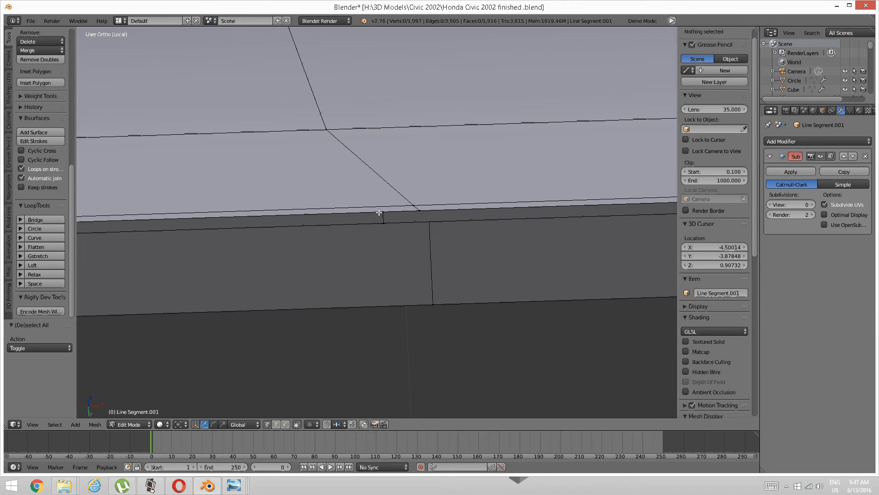
Step: Merge the second column's bottom-edge vertex into the adjacent lip vertex, using At Last
right_click(418, 209)
shift+right_click(385, 212)
key(alt+m)
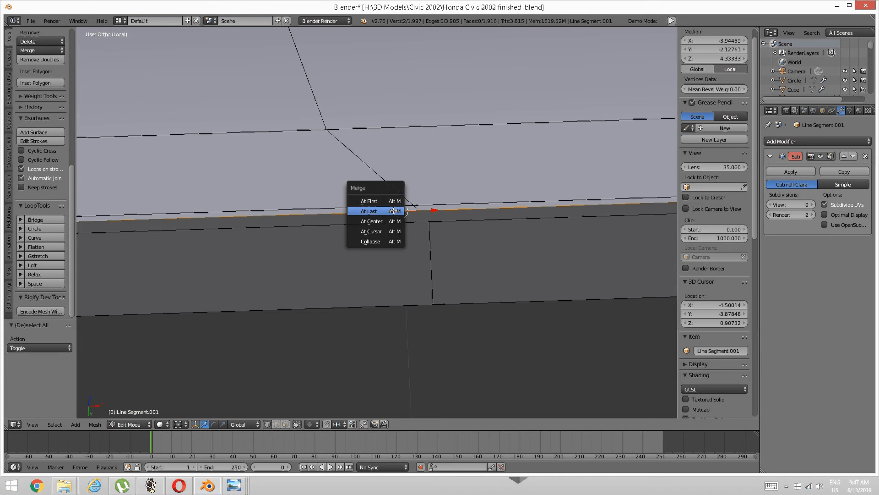
click(395, 206)
key(a)
shift+middle_drag(534, 235, 534, 189)
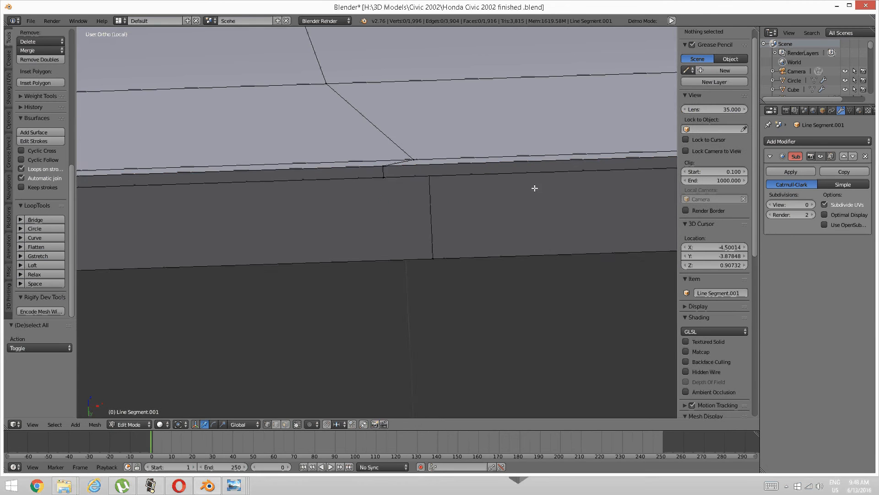
Step: Merge the third column's bottom-edge vertex into the lip vertex just in front of it, using At Last
scroll(534, 188, down, 2)
shift+middle_drag(628, 164, 258, 191)
scroll(439, 222, up, 2)
shift+middle_drag(439, 222, 406, 219)
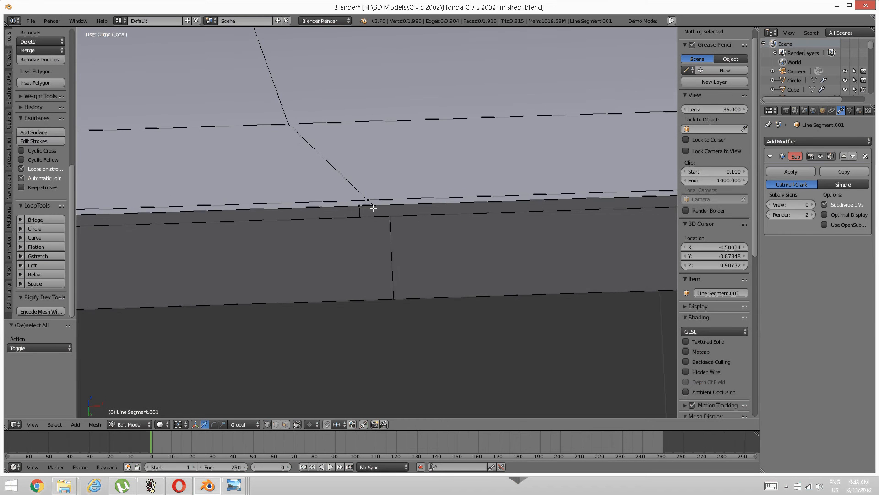
right_click(373, 206)
shift+right_click(363, 209)
key(alt+m)
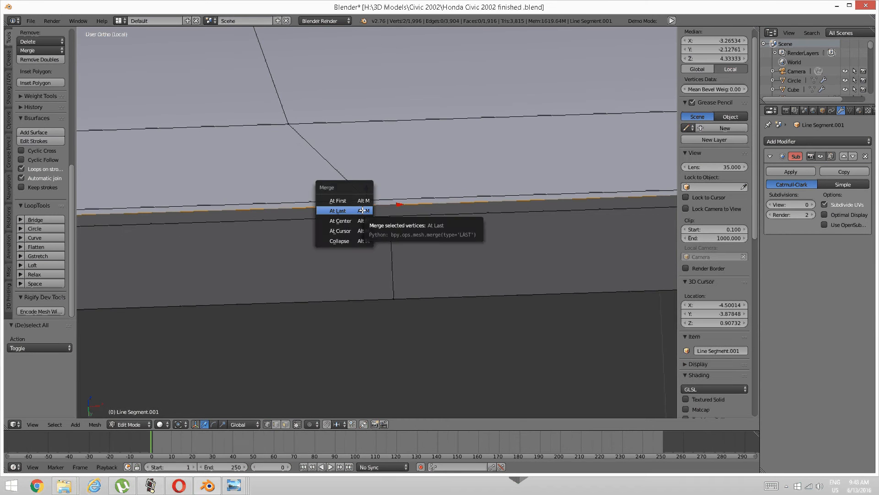
click(363, 209)
key(a)
Step: Merge the fourth column's bottom-edge vertex into the nearly coincident lip vertex, using At Last
shift+middle_drag(362, 209, 359, 152)
scroll(359, 152, up, 3)
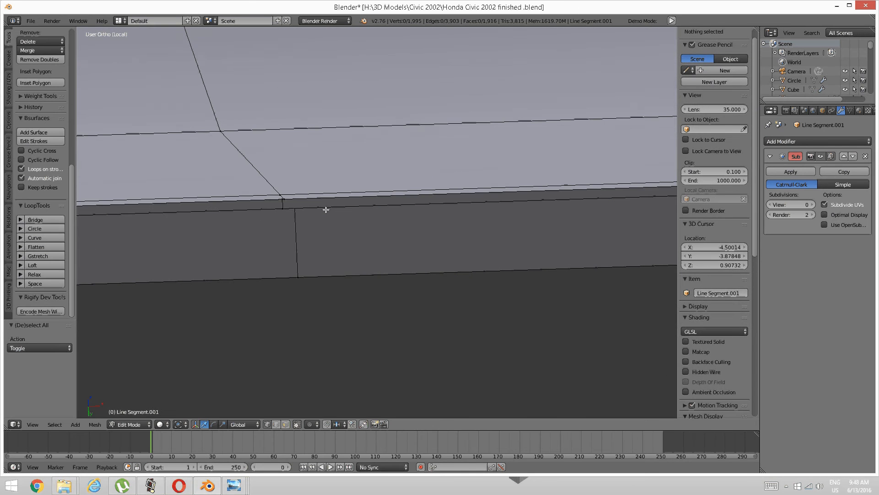
right_click(281, 197)
shift+right_click(273, 197)
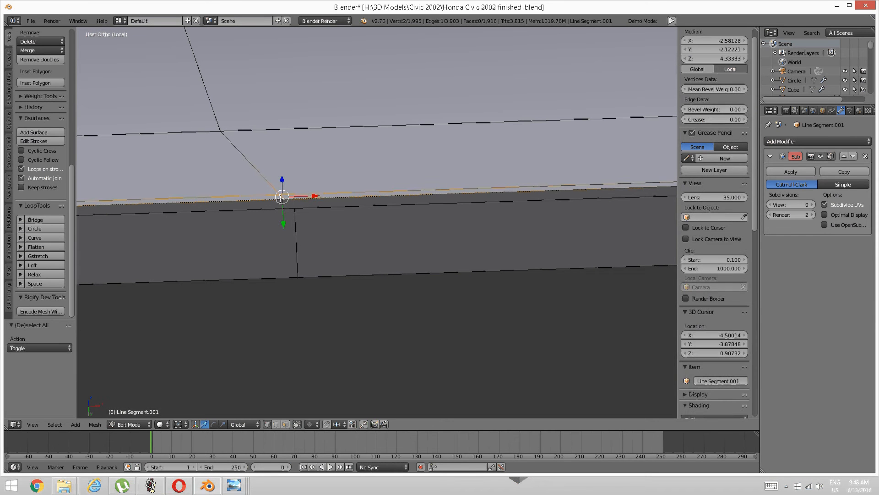
right_click(281, 198)
shift+right_click(280, 199)
key(alt+m)
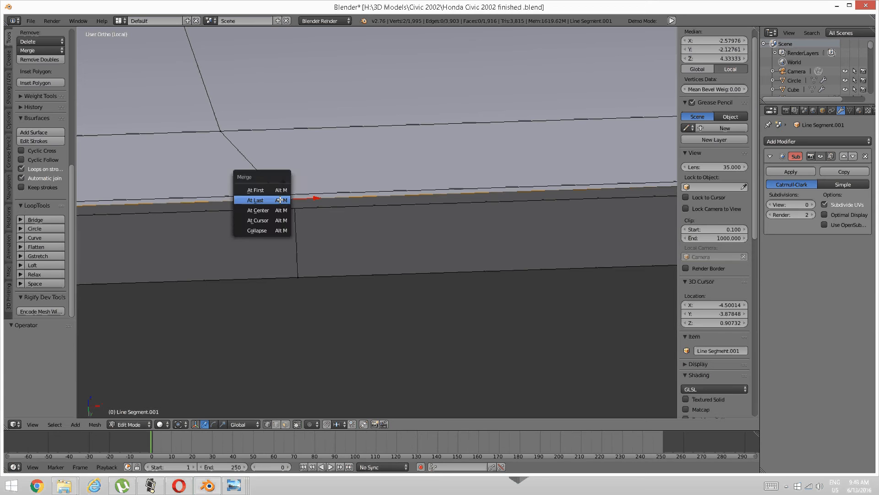
click(281, 200)
key(a)
Step: Merge the fifth column's bottom-edge vertex into the lip vertex right beside it, using At Last
scroll(284, 197, down, 5)
shift+middle_drag(504, 152, 262, 144)
scroll(334, 187, up, 3)
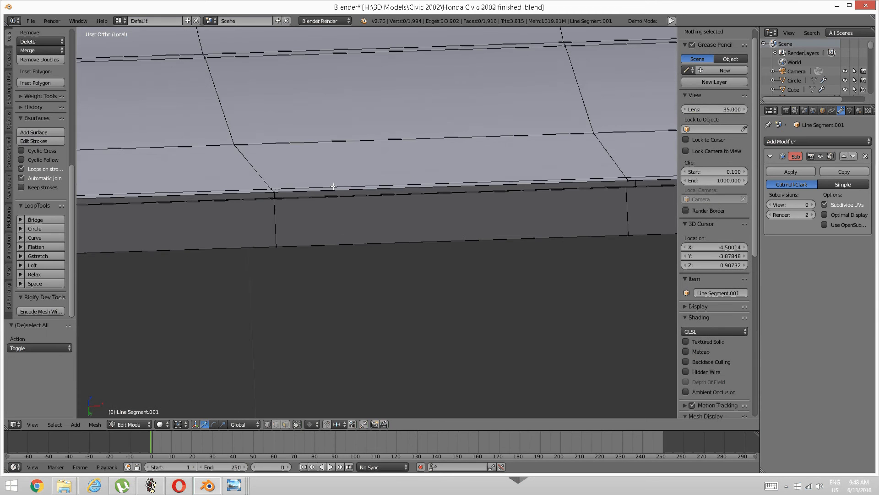
shift+middle_drag(334, 186, 315, 186)
right_click(254, 192)
shift+right_click(257, 191)
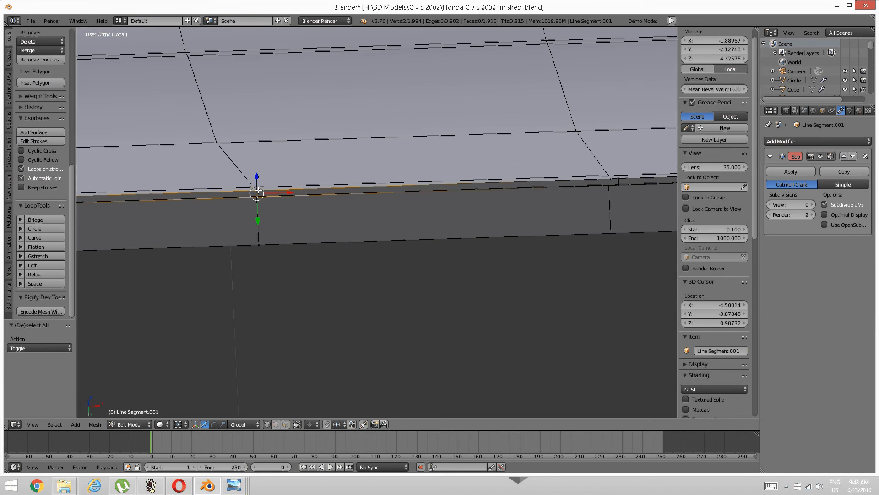
right_click(257, 189)
scroll(260, 197, up, 4)
shift+middle_drag(161, 188, 253, 224)
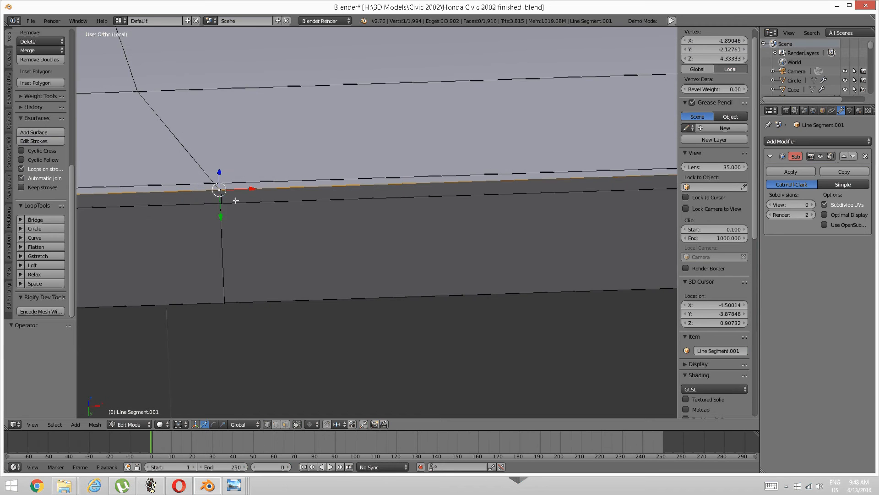
shift+right_click(226, 188)
key(alt+m)
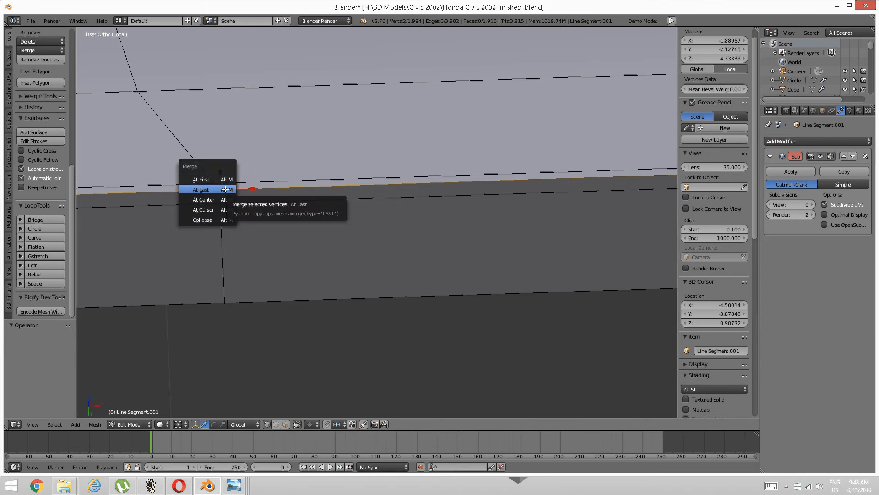
click(229, 190)
key(a)
Step: Merge the sixth column's bottom-edge vertex into the lip vertex slightly behind it, using At Last
scroll(293, 183, down, 4)
shift+middle_drag(557, 209, 266, 204)
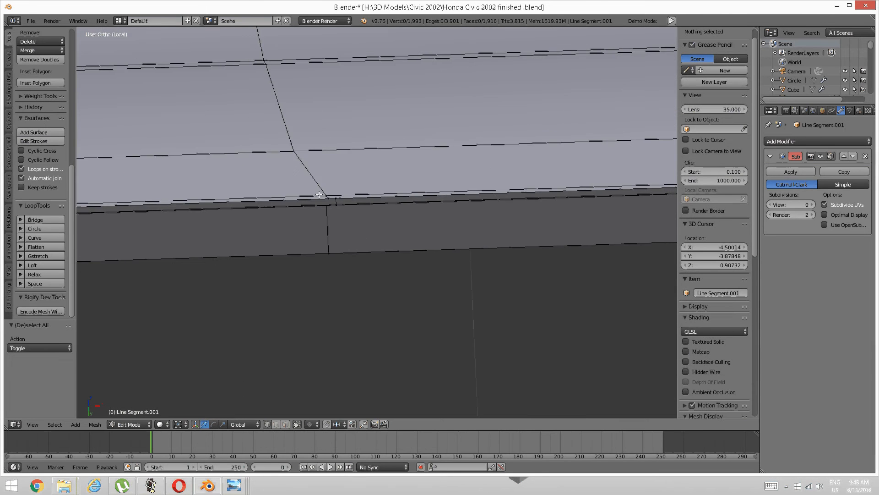
scroll(293, 197, up, 2)
right_click(316, 188)
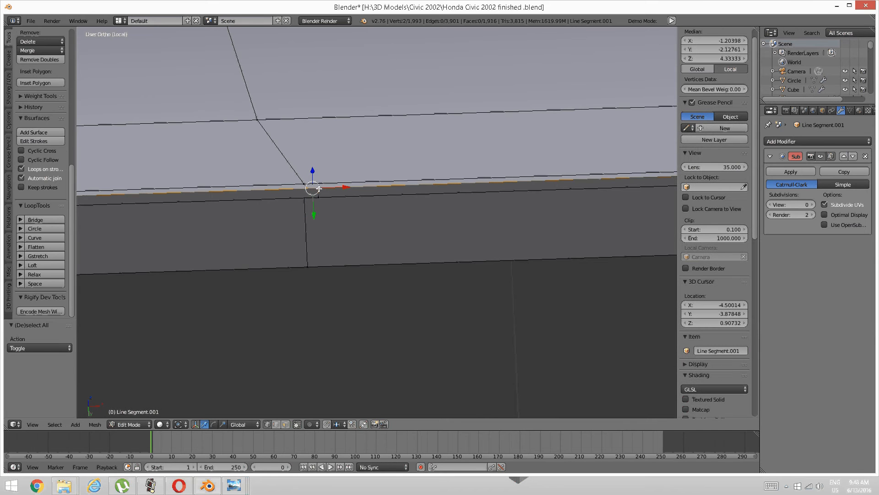
key(alt+m)
click(317, 189)
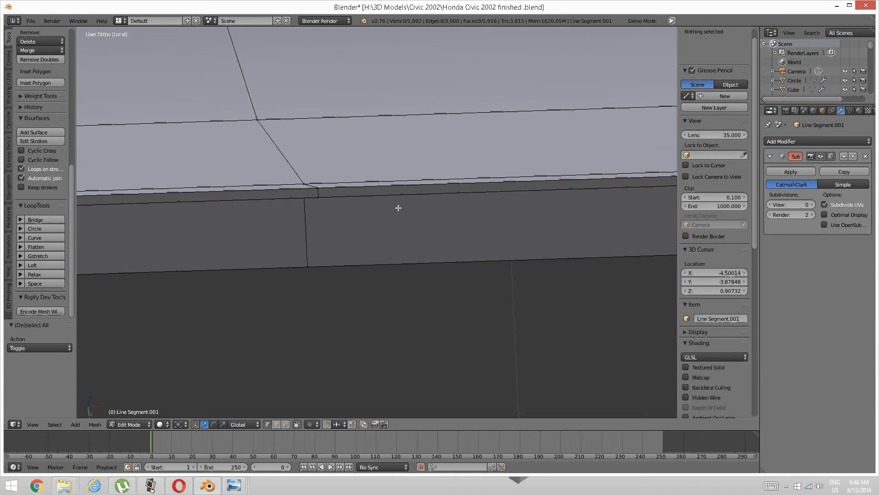
key(a)
Step: Merge the bottom-edge vertices of the seventh and eighth columns into their neighbouring lip vertices, each using At Last
scroll(501, 173, down, 2)
right_click(248, 204)
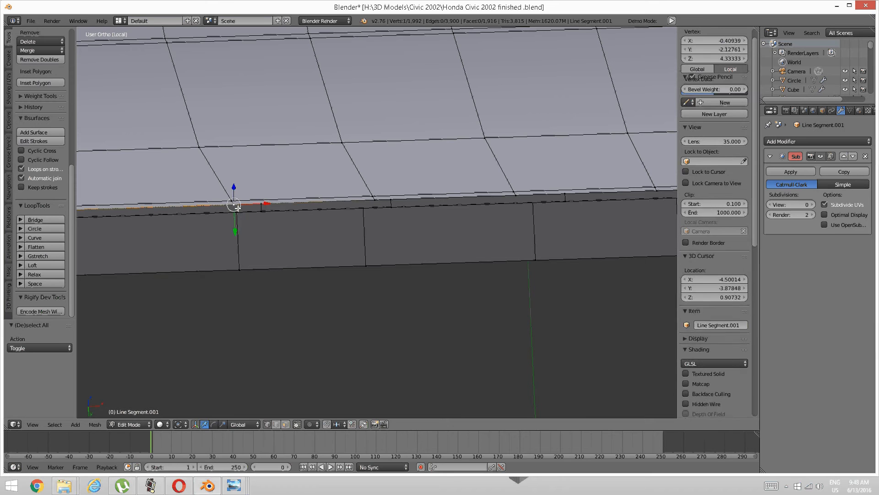
key(alt+m)
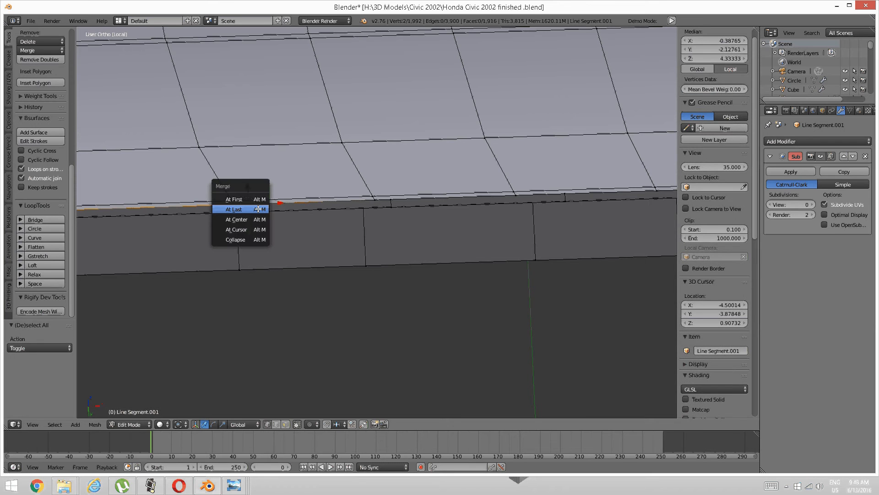
click(258, 209)
middle_drag(258, 209, 255, 204)
right_click(255, 203)
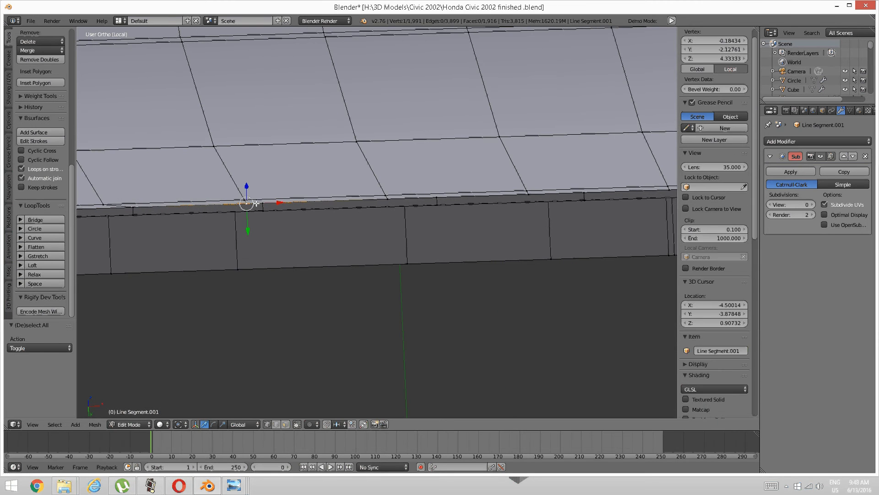
key(alt+m)
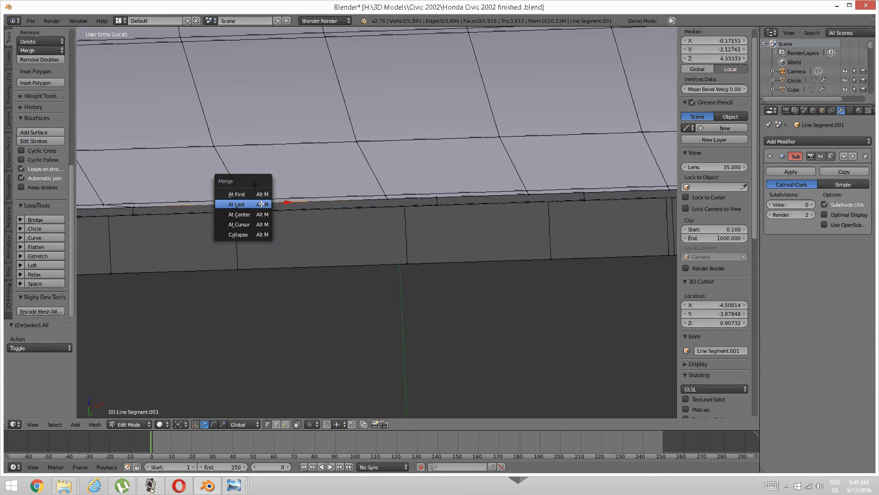
click(261, 203)
Step: Merge the ninth column's bottom-edge vertex into the adjacent lip vertex toward the rear, using At Last, and clear the selection
shift+right_click(438, 197)
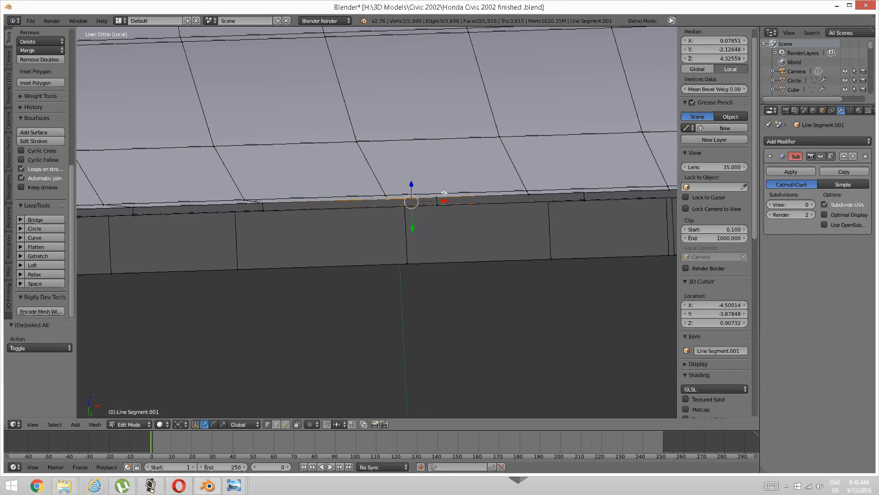
shift+right_click(439, 197)
shift+right_click(440, 196)
key(alt+m)
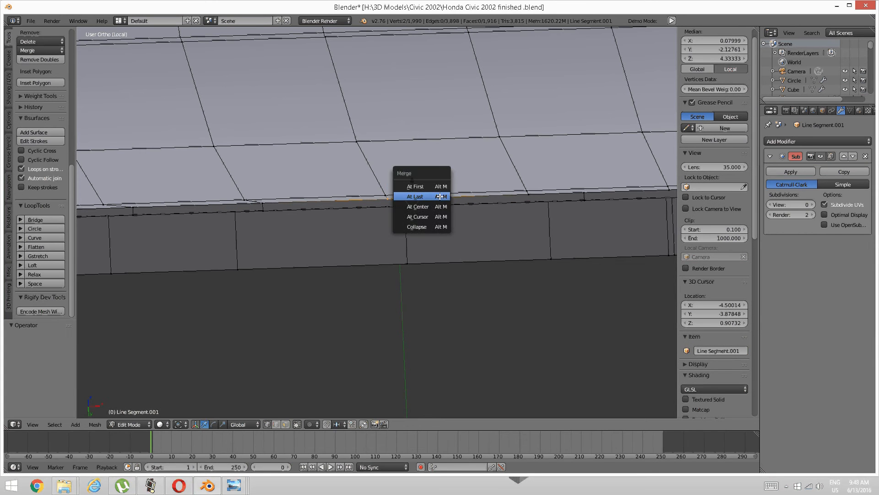
click(440, 196)
key(a)
Step: Merge the tenth column's bottom-edge vertex into the next lip vertex toward the rear, using At Last
middle_drag(440, 196, 352, 197)
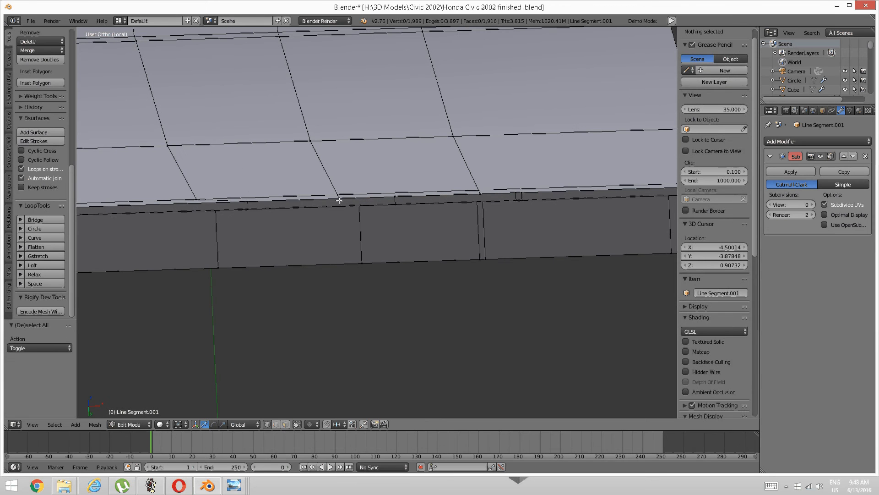
right_click(339, 198)
shift+right_click(397, 198)
key(ctrl+z)
shift+right_click(399, 195)
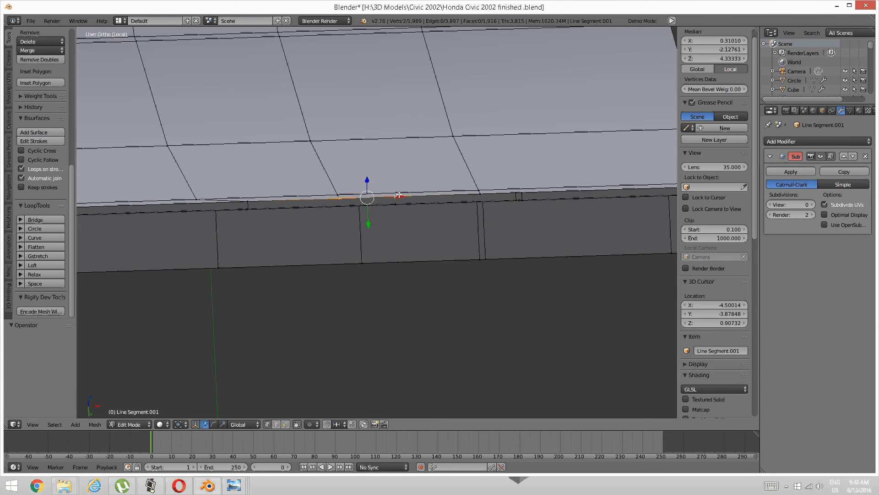
key(alt+m)
click(399, 194)
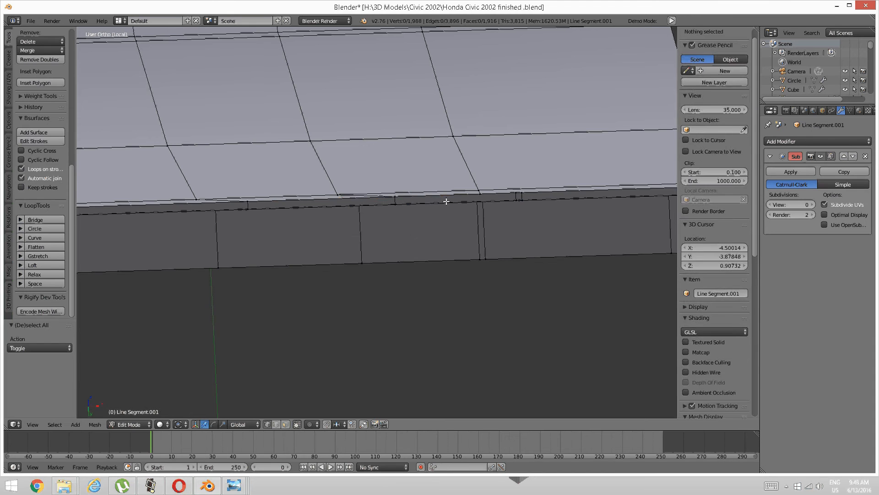
Step: Merge the bottom-edge vertex of the last column before the door's rear edge into the first of the paired lip vertices, using At Last
middle_drag(399, 195, 289, 183)
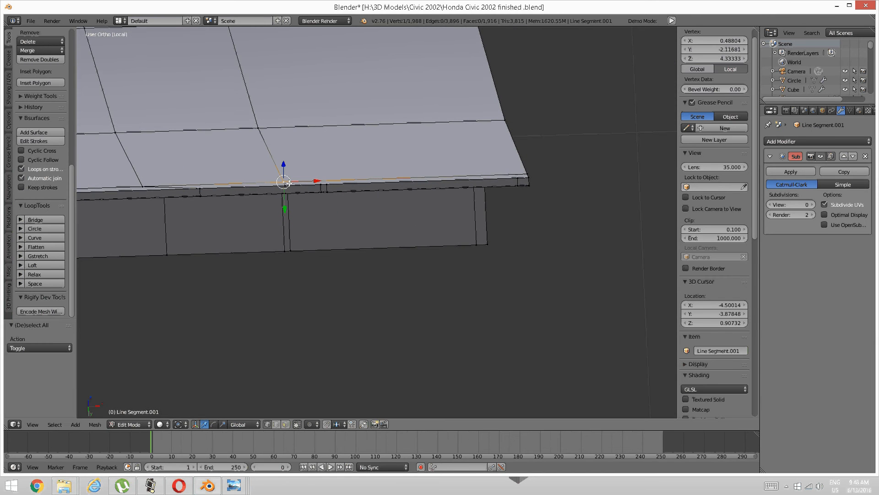
shift+right_click(319, 186)
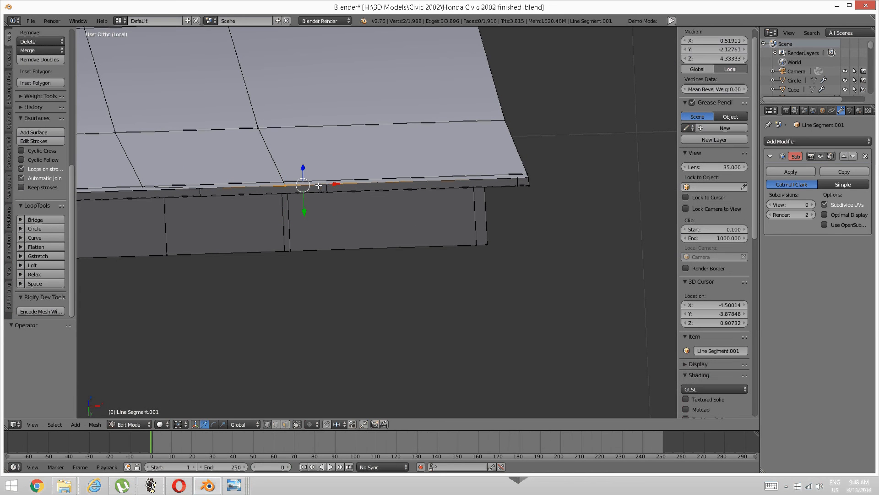
key(alt+m)
click(319, 185)
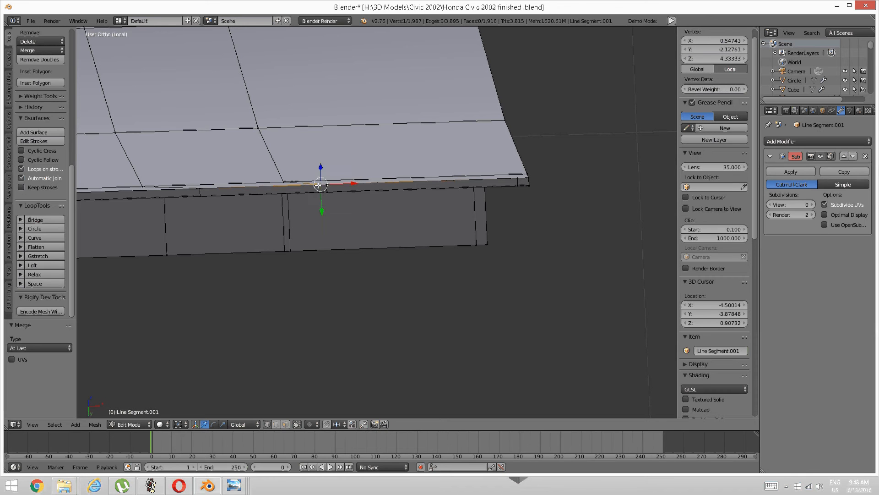
key(a)
Step: Cut a vertical edge loop into the door's rearmost section and slide it forward close to the last column
key(ctrl+r)
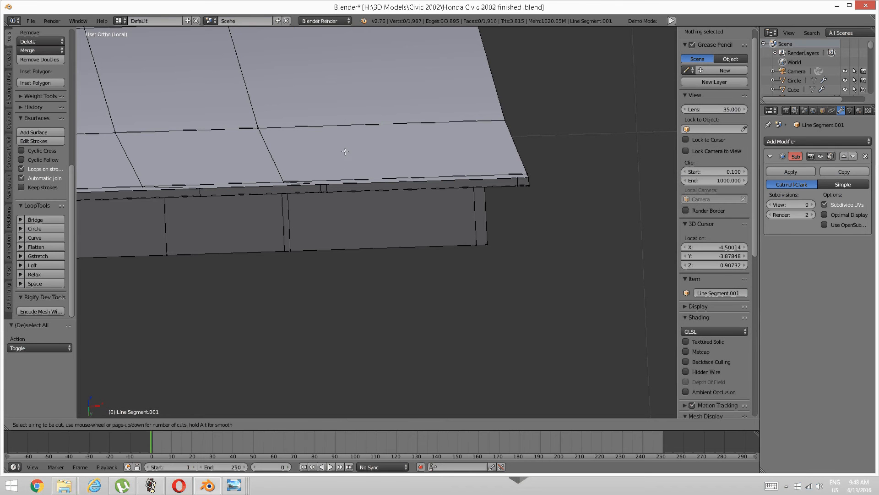
click(353, 132)
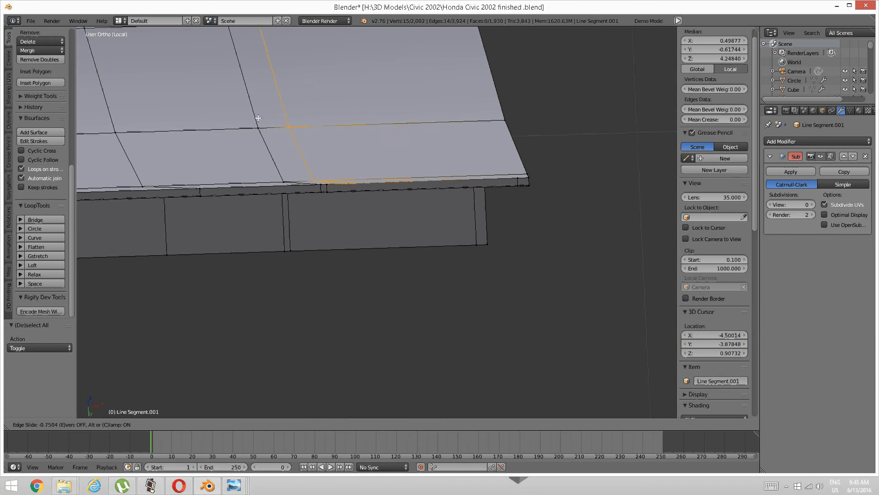
click(236, 115)
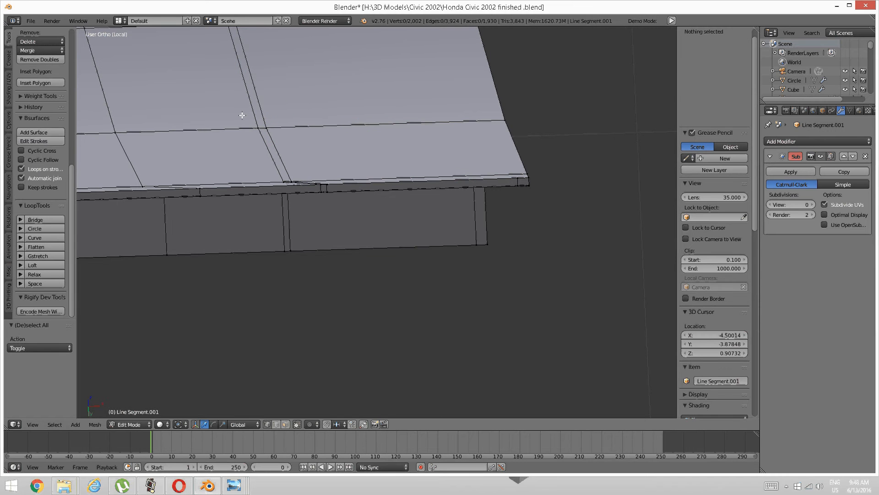
key(a)
Step: Merge the new loop's bottom-edge vertex into the second of the paired lip vertices, using At Last
right_click(327, 184)
shift+right_click(326, 185)
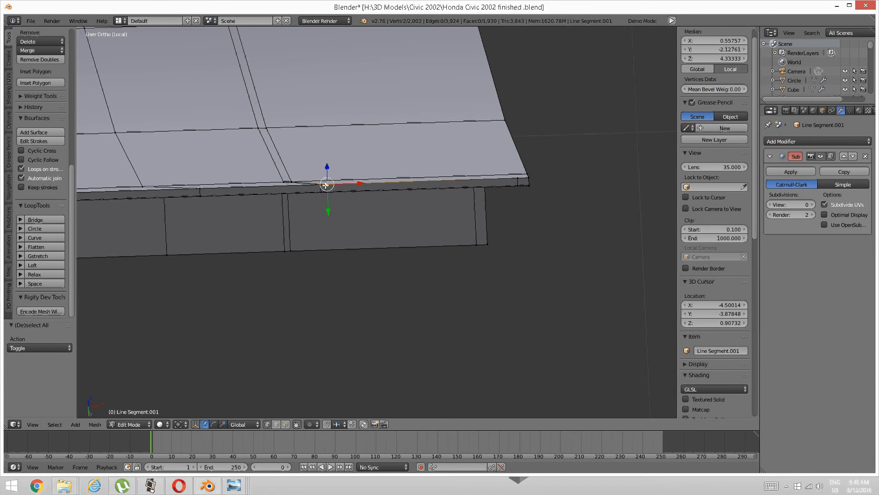
key(alt+m)
click(321, 188)
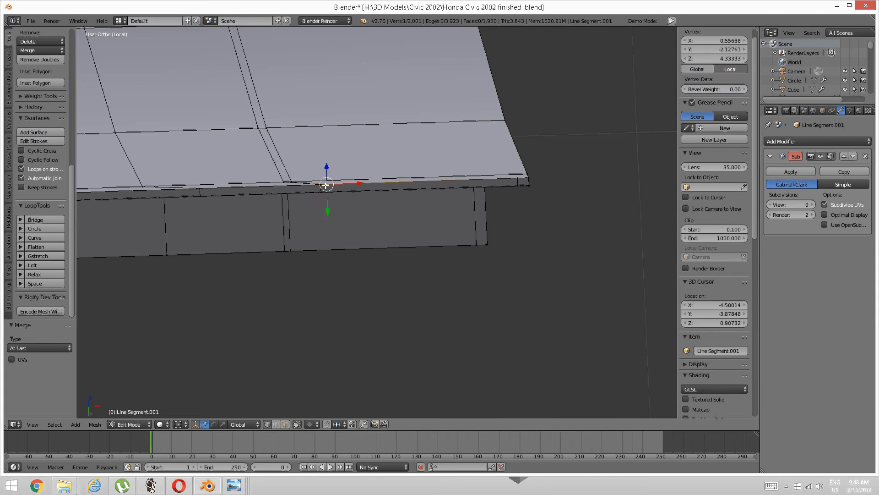
key(a)
Step: Cut another vertical edge loop into the door's rearmost section and slide it back close to the rear edge
middle_drag(395, 182, 335, 179)
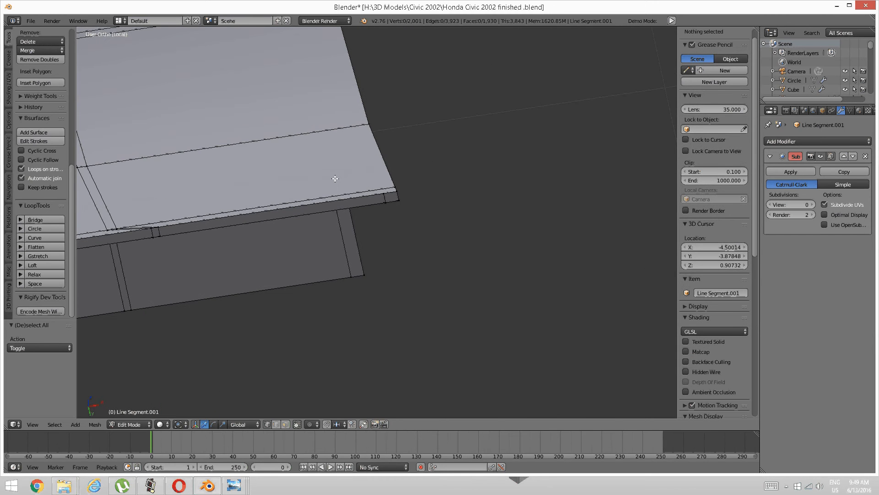
key(ctrl+r)
click(306, 145)
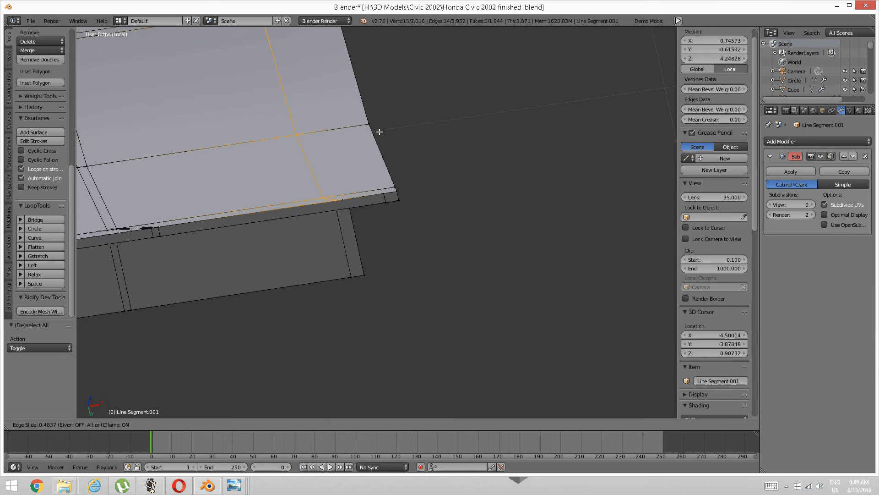
click(425, 126)
key(a)
Step: Merge the new loop's bottom-edge vertex into the lip vertex beside the door's rear edge, using At Last
right_click(385, 193)
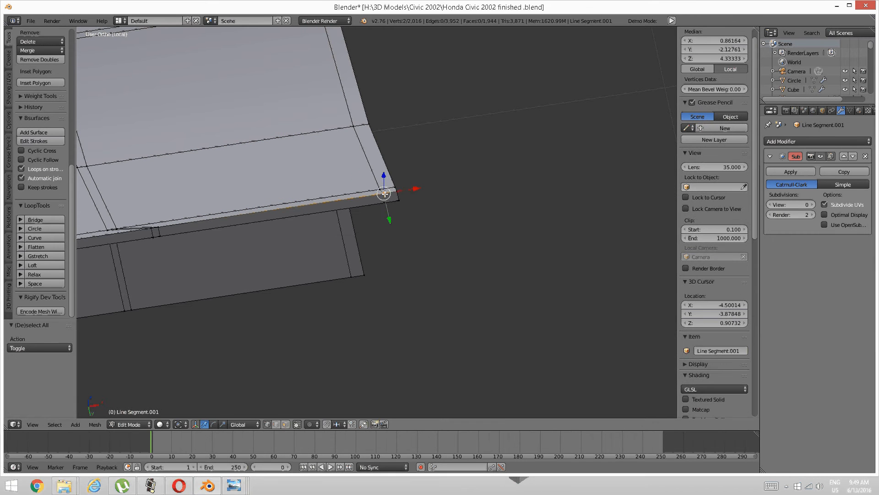
key(alt+m)
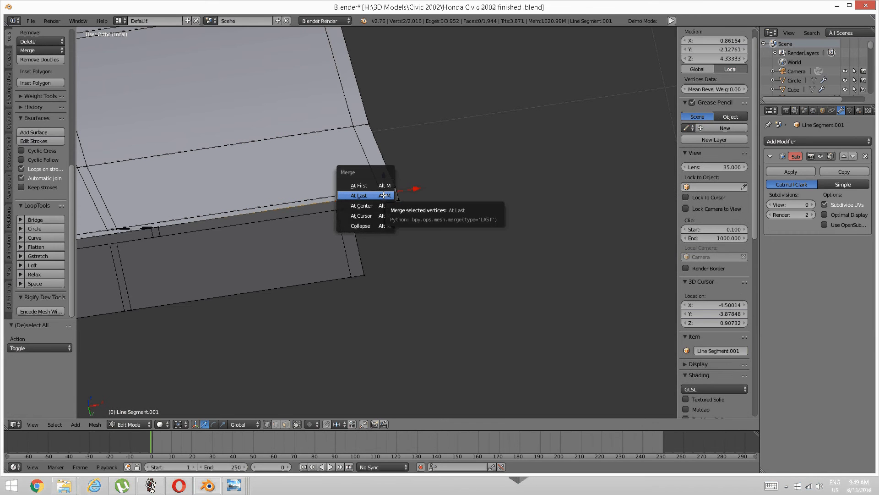
click(384, 194)
key(a)
Step: Cut a vertical edge loop into the door's frontmost section and slide it forward close to the front edge
scroll(383, 195, down, 4)
middle_drag(290, 181, 596, 183)
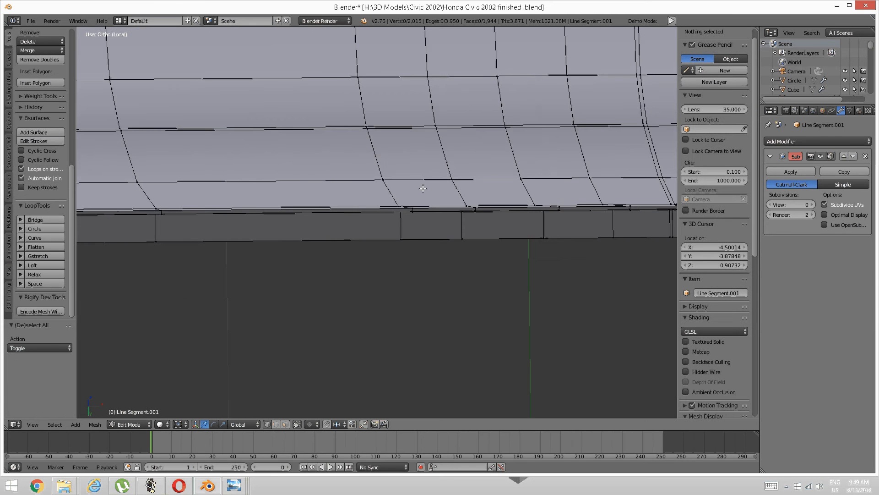
shift+middle_drag(114, 223, 407, 190)
mouse_move(164, 228)
shift+middle_down()
mouse_move(456, 237)
mouse_move(515, 255)
shift+middle_up()
shift+middle_drag(185, 235, 428, 239)
scroll(252, 265, up, 5)
shift+middle_drag(206, 248, 392, 257)
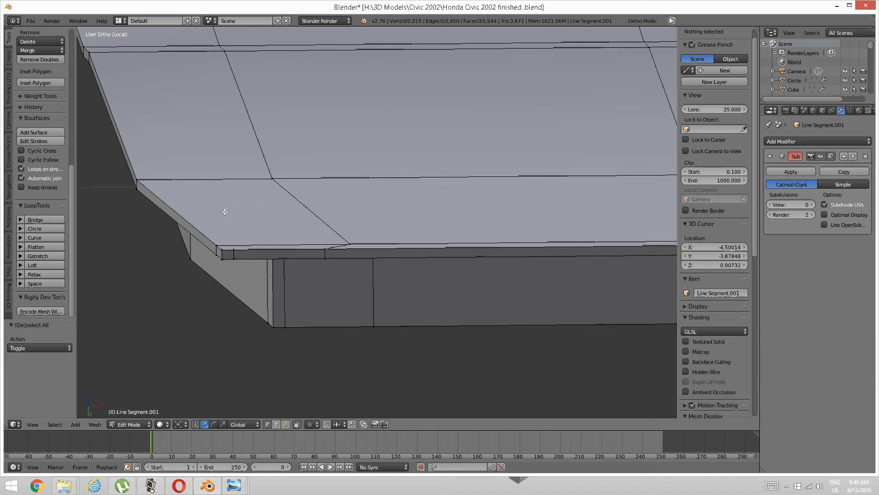
key(ctrl+r)
click(197, 185)
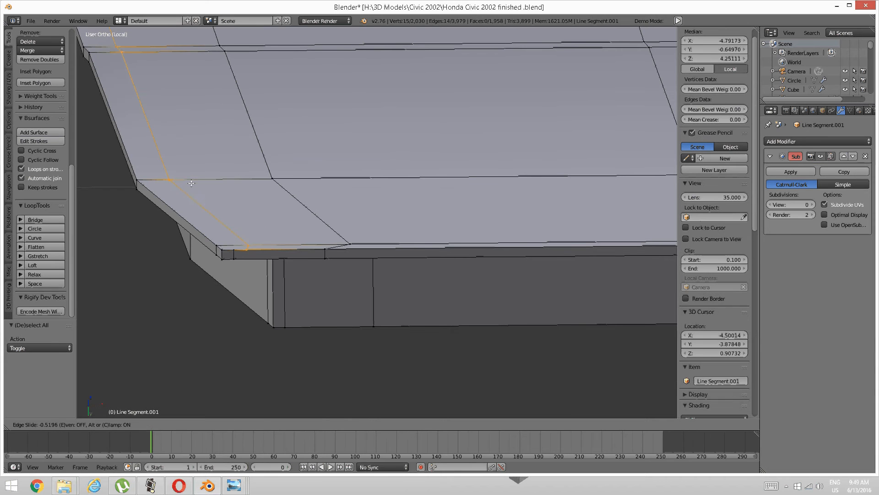
click(177, 181)
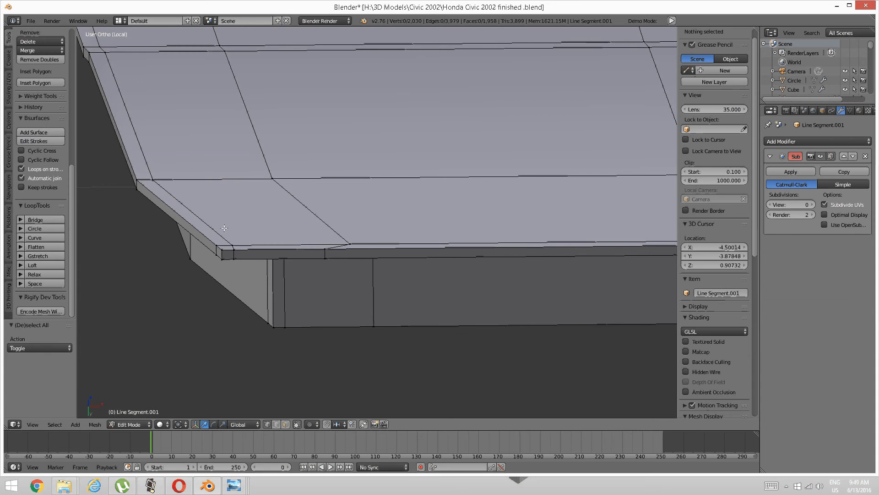
Step: Merge the front loop's bottom-edge vertex into the lip vertex beside the door's front corner, using At Last
right_click(234, 251)
key(alt+m)
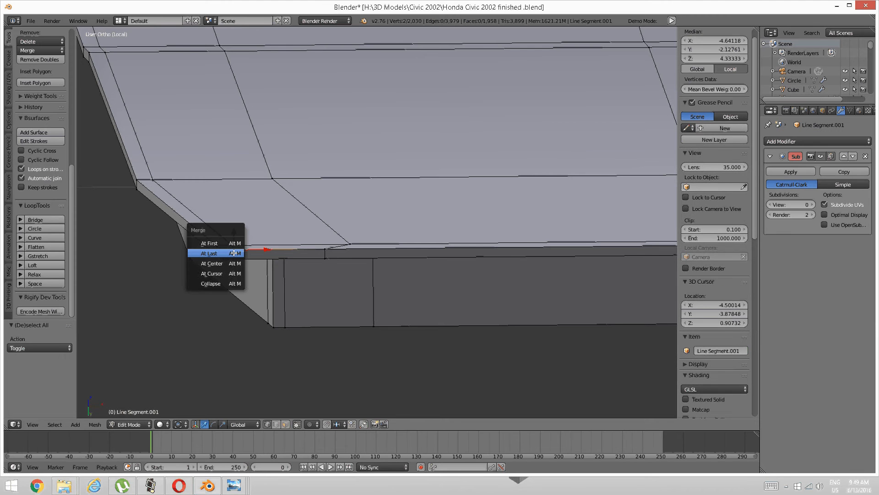
click(235, 253)
key(a)
Step: Try to merge the panel's top-edge vertex into the lip vertex at the window sill's front corner, using At Last
scroll(301, 221, down, 4)
middle_drag(300, 221, 261, 332)
scroll(261, 332, up, 5)
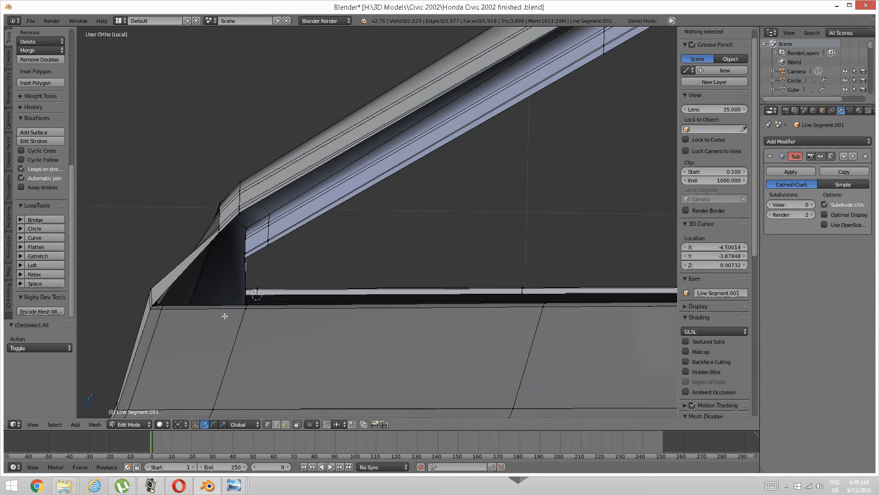
right_click(272, 322)
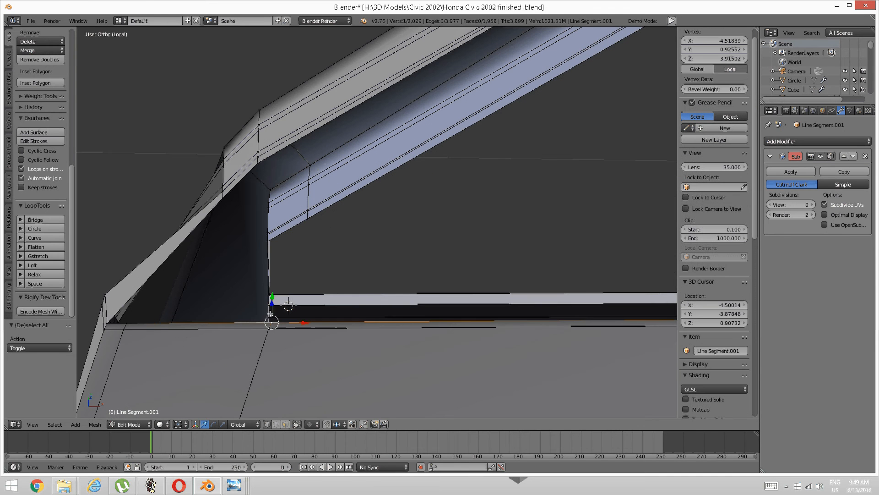
shift+right_click(270, 308)
key(alt+m)
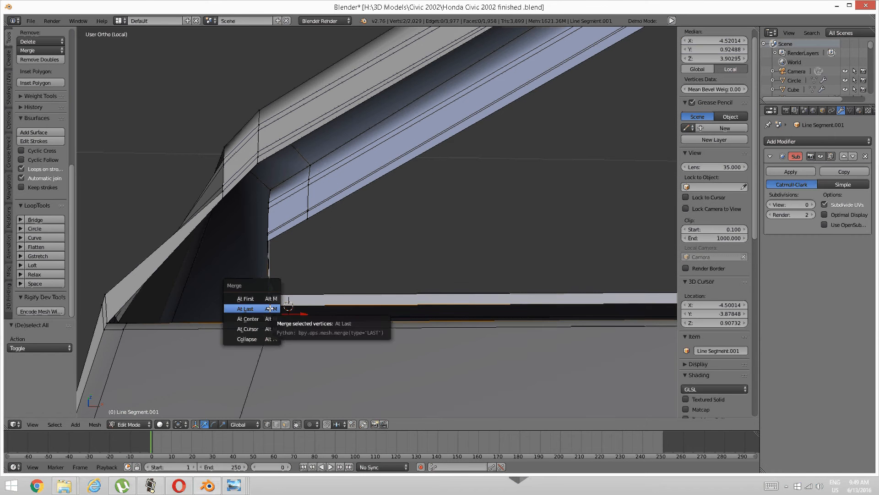
click(269, 308)
Step: Undo the panel-to-lip vertex merge at the window sill's front corner
scroll(345, 317, down, 4)
middle_drag(346, 316, 320, 298)
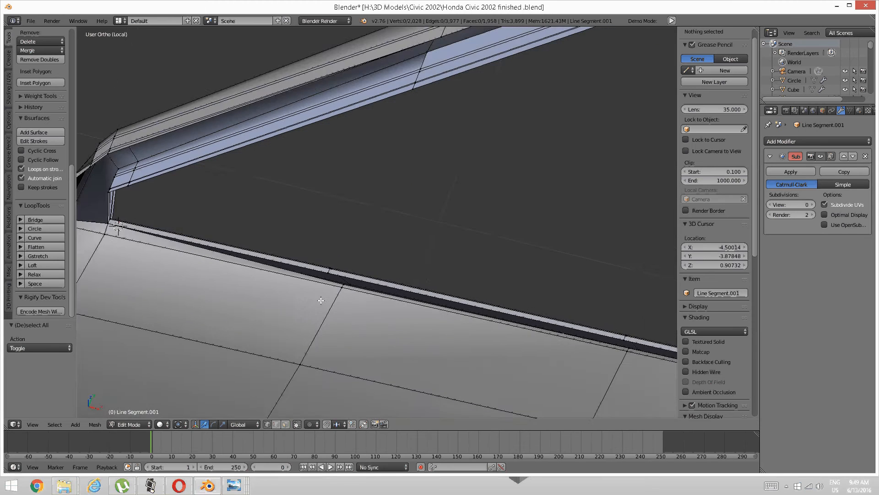
scroll(371, 306, up, 4)
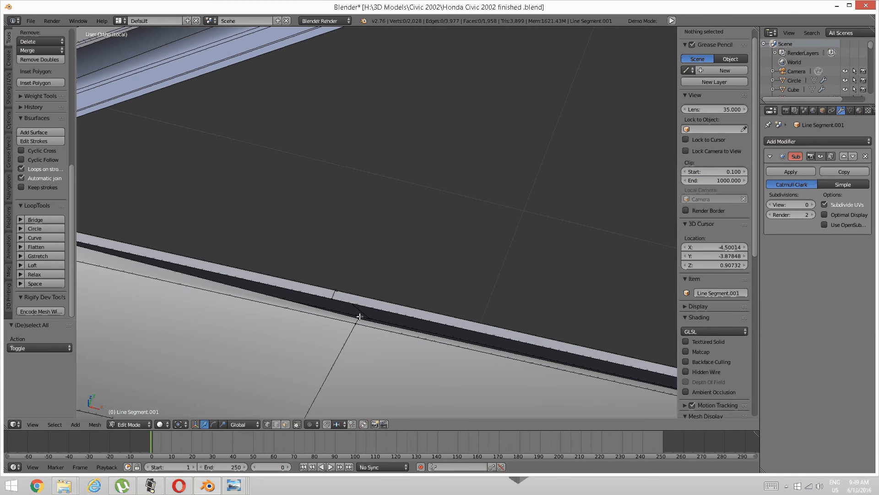
right_click(360, 317)
shift+right_click(333, 297)
key(ctrl+z)
key(ctrl+z)
key(ctrl+z)
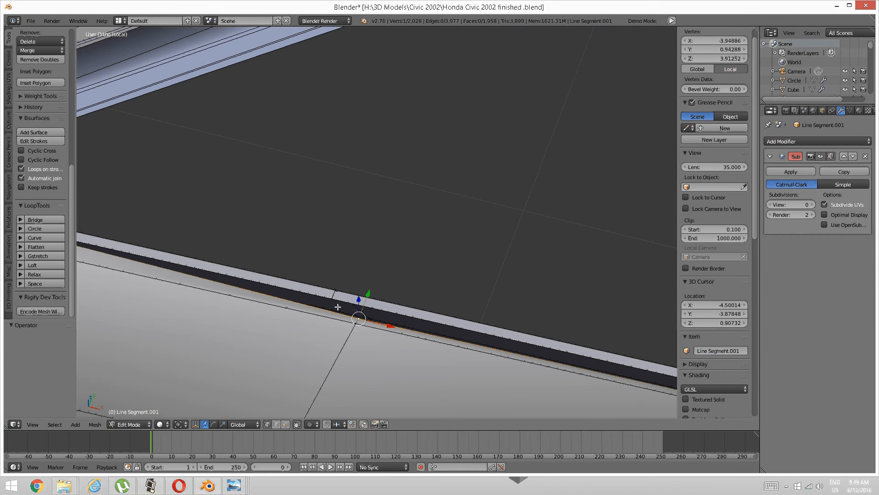
mouse_move(196, 296)
middle_down()
mouse_move(274, 313)
mouse_move(187, 294)
middle_up()
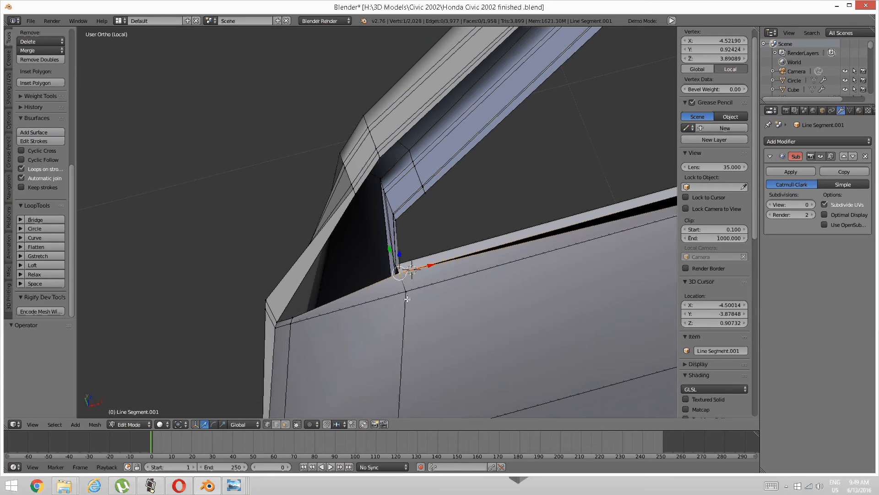
key(ctrl+z)
Step: Try to merge the lip vertex into the panel's top-edge vertex at the window sill's front corner, using At Last
scroll(410, 300, up, 2)
shift+middle_drag(410, 301, 382, 289)
key(a)
right_click(382, 284)
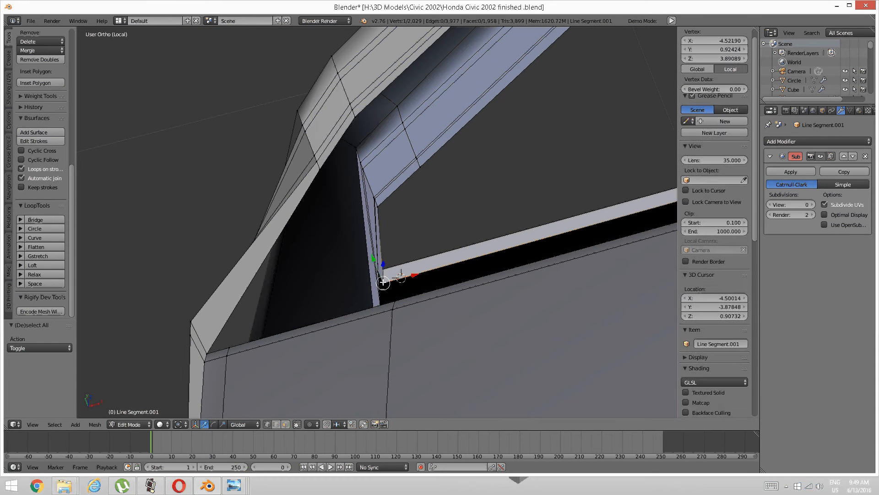
shift+right_click(393, 298)
key(alt+m)
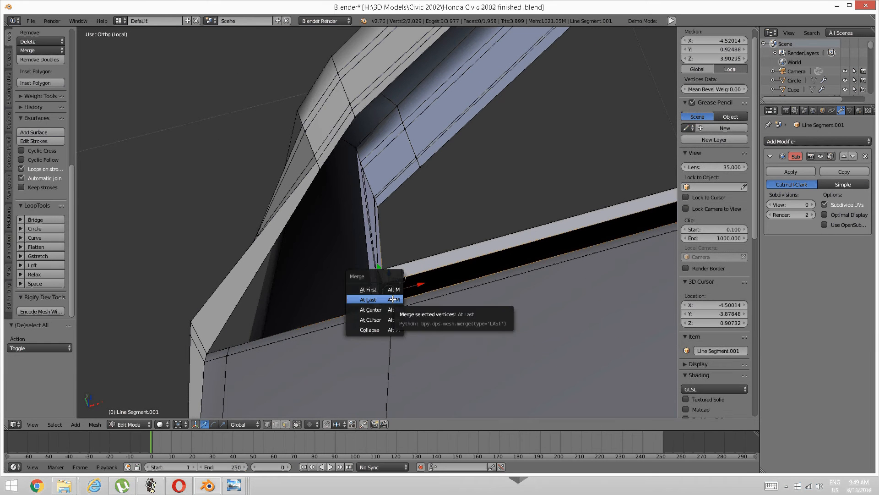
click(393, 299)
key(a)
Step: Drop the vertex selection at the next column and undo the lip-to-panel merge at the window sill's front corner
middle_drag(393, 298, 448, 259)
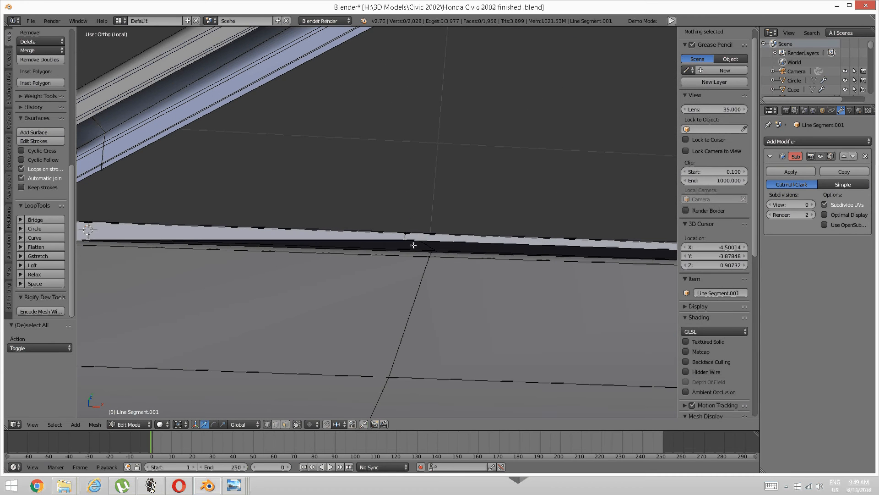
right_click(413, 245)
shift+right_click(427, 247)
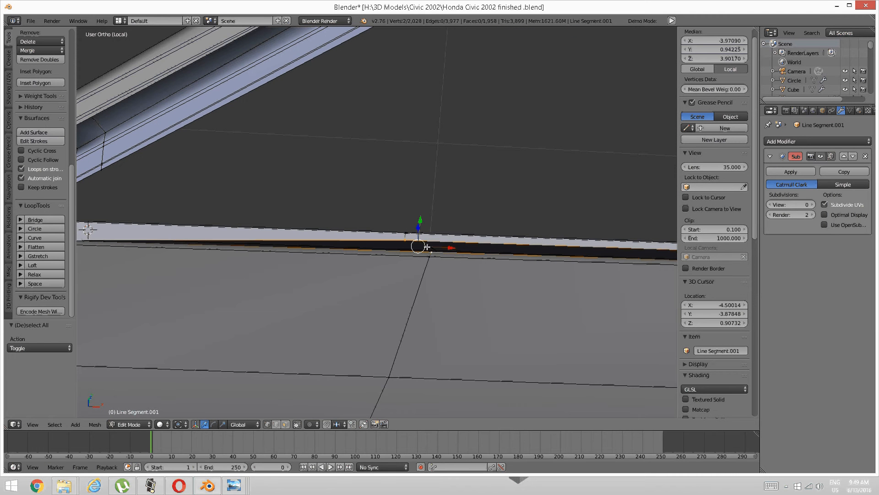
key(a)
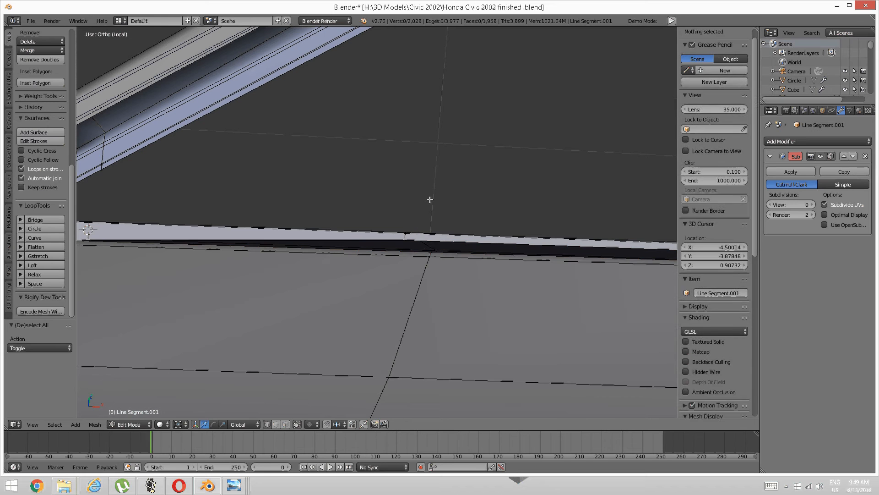
right_click(433, 251)
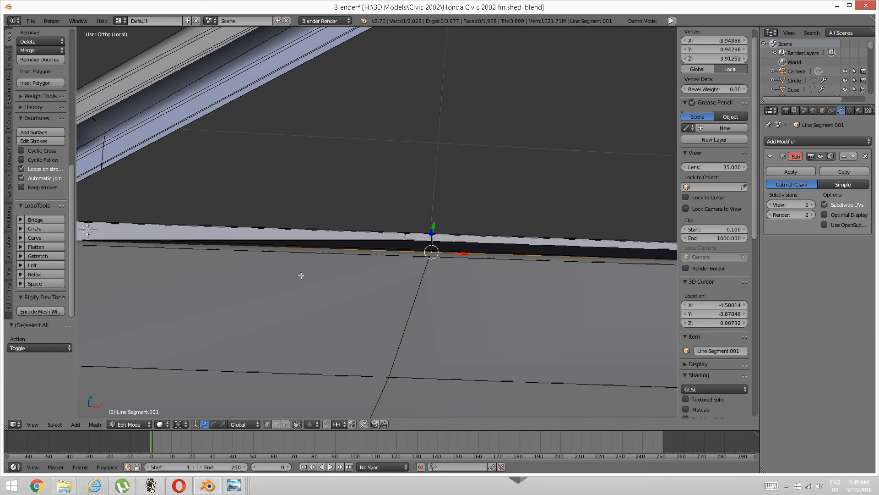
shift+middle_drag(237, 275, 377, 292)
key(ctrl+z)
key(ctrl+z)
key(ctrl+z)
key(ctrl+z)
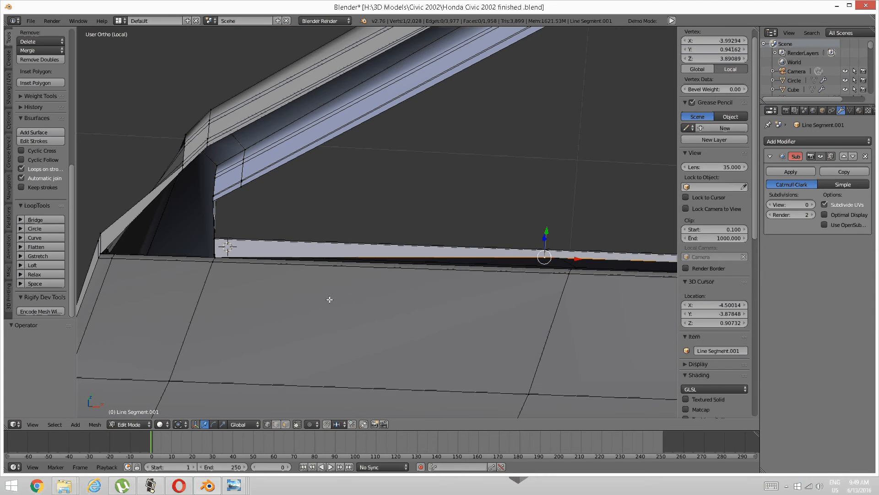
key(ctrl+z)
key(ctrl+z)
key(ctrl+z)
Step: Merge the window sill's front-corner lip vertex into the adjacent top-edge vertex of the panel, using At Last
key(a)
middle_drag(224, 277, 292, 282)
right_click(244, 262)
key(a)
right_click(300, 278)
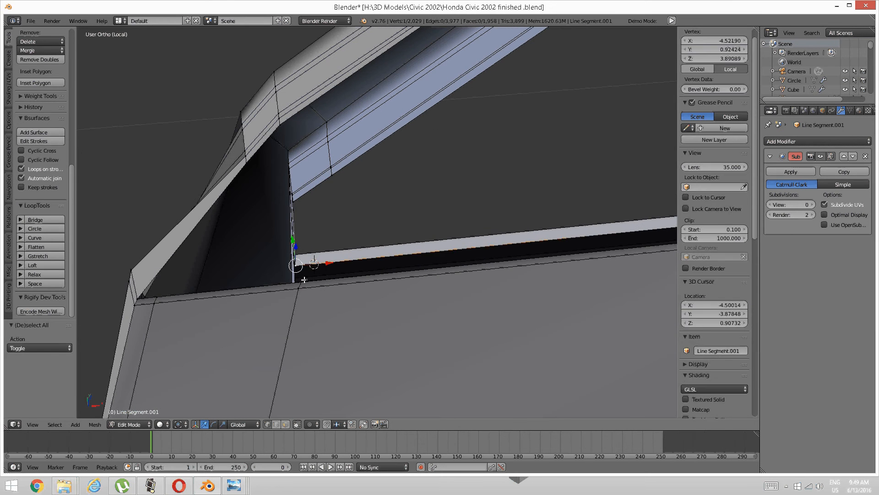
shift+right_click(300, 277)
key(alt+m)
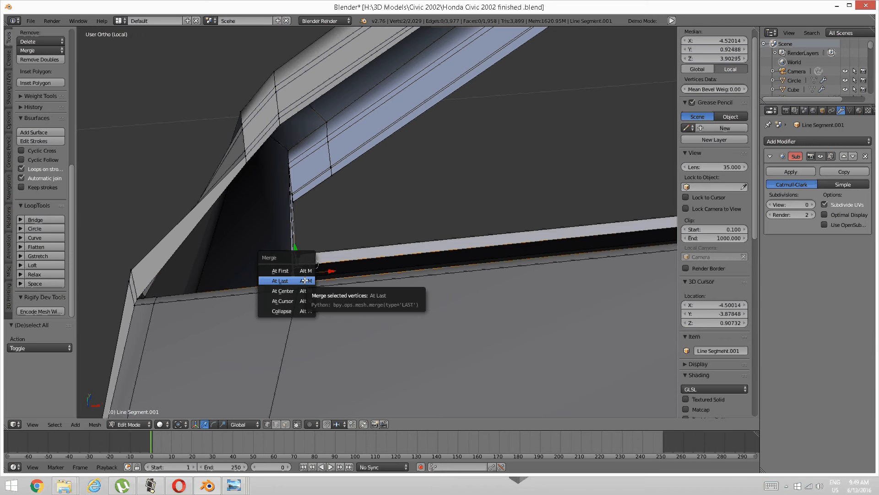
click(305, 280)
key(a)
Step: Move the two top panel vertices of the next column forward along X to line up with the sill's lip vertex
scroll(321, 275, up, 5)
shift+middle_drag(439, 308, 215, 259)
right_click(412, 277)
shift+right_click(415, 284)
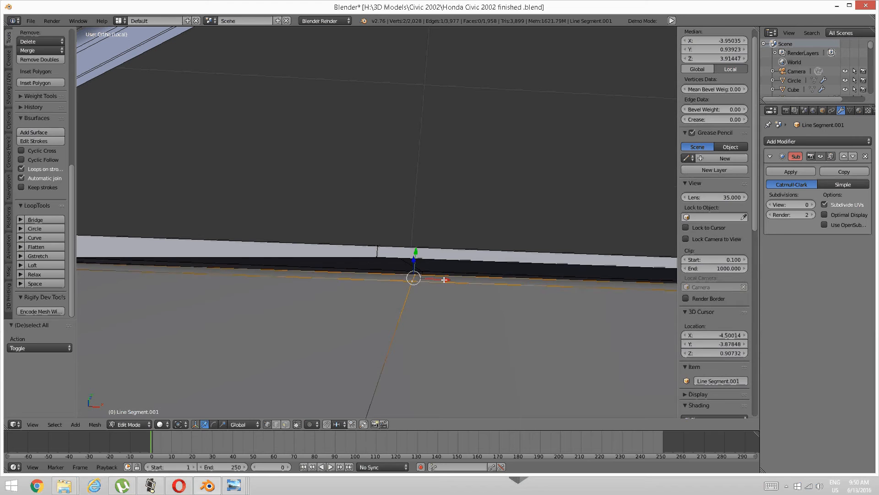
drag(445, 277, 406, 274)
key(a)
Step: Merge the sill's lip vertex into that column's top-edge panel vertex, using At First
right_click(369, 266)
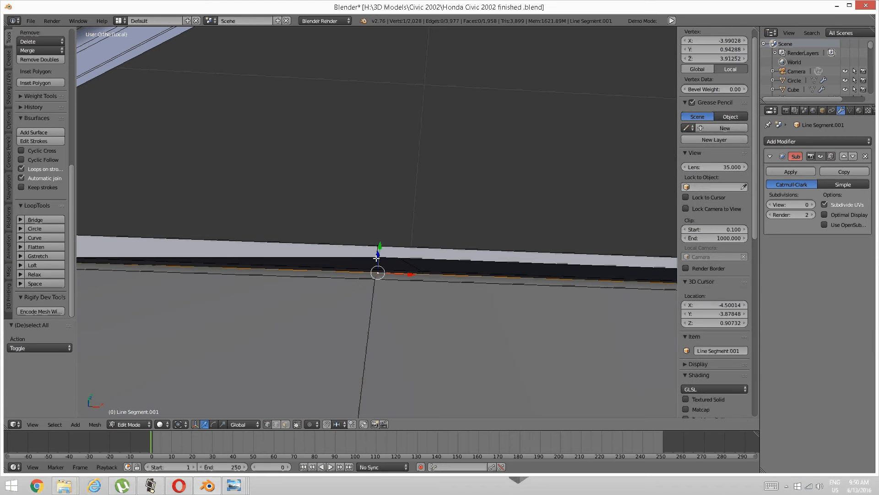
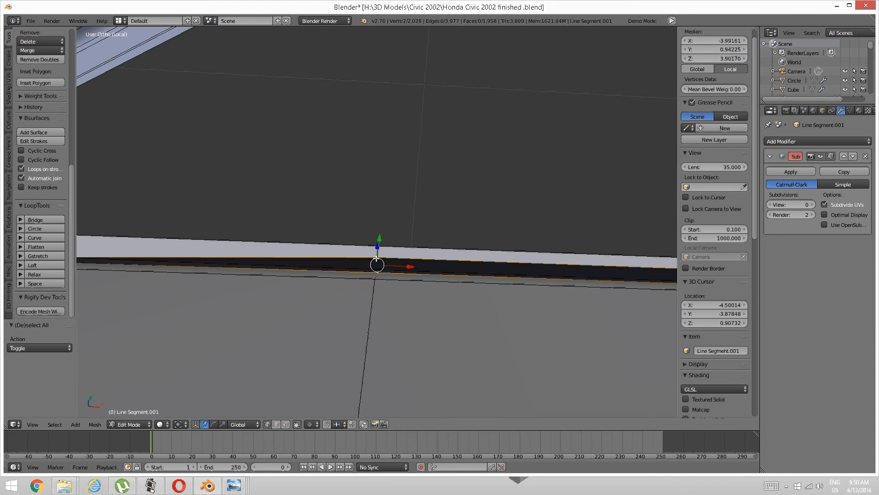
key(alt+m)
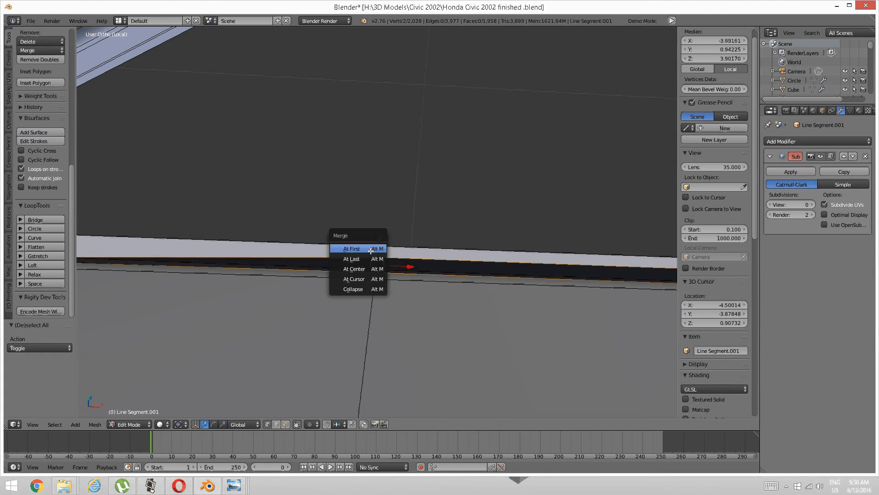
click(371, 257)
key(a)
Step: Move the following column's two top panel vertices forward along X until they align with its sill lip vertex
shift+middle_drag(485, 292, 87, 283)
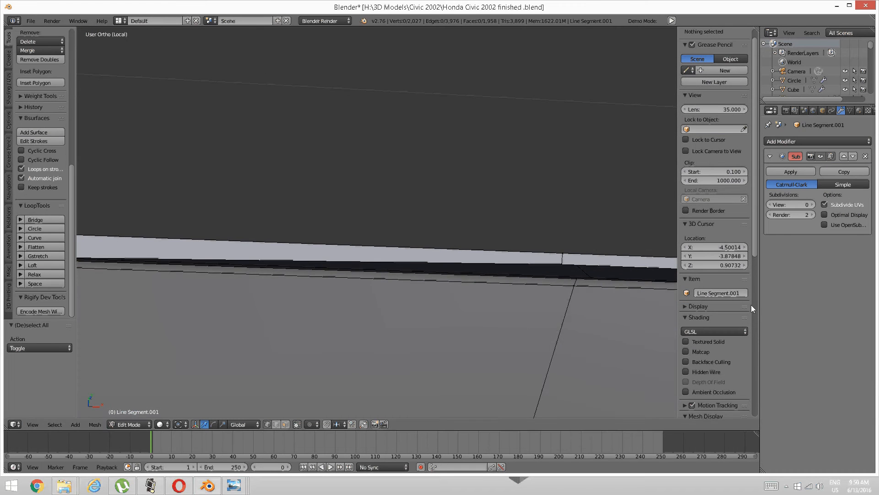
right_click(575, 278)
shift+middle_drag(614, 282, 526, 270)
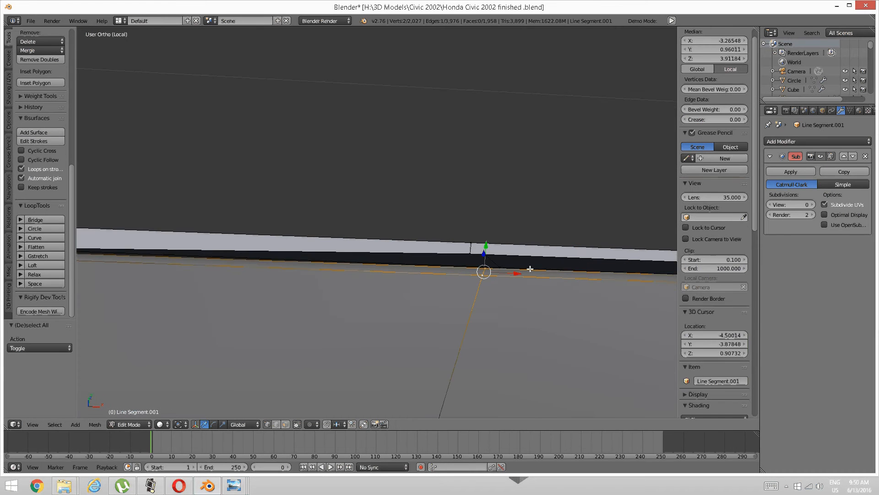
drag(516, 273, 501, 272)
key(a)
Step: Try to merge this column's lip and top-edge panel vertices with At First, starting the selection from the lip, and undo it
right_click(475, 257)
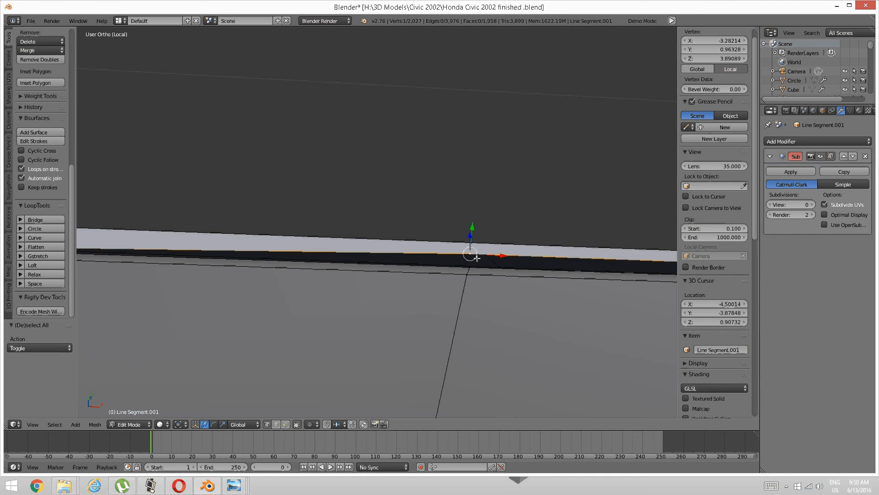
shift+right_click(477, 266)
key(alt+m)
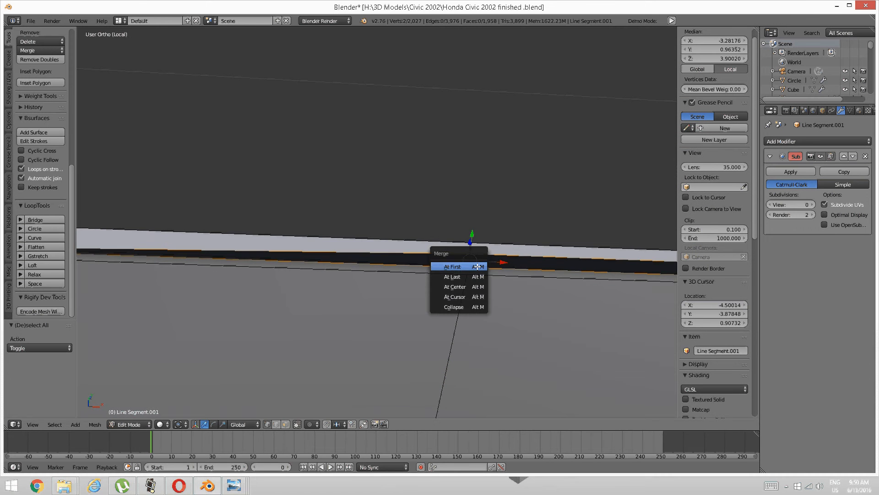
click(478, 262)
key(a)
key(ctrl+z)
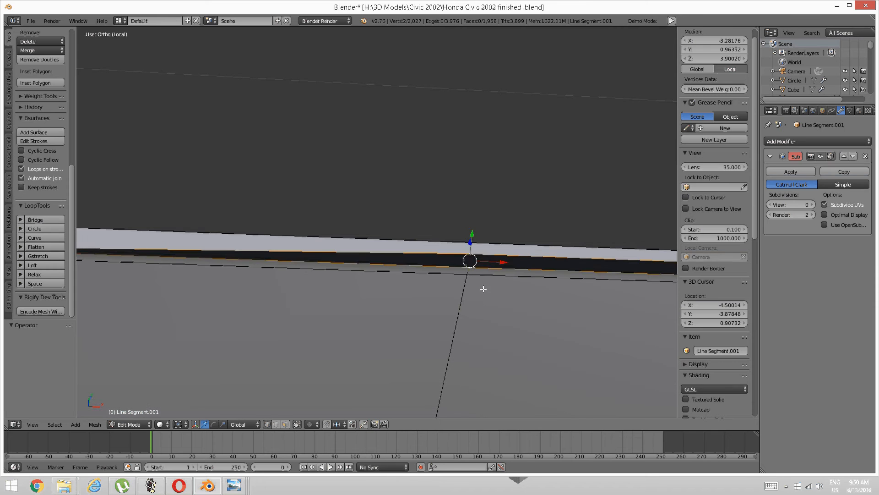
Step: Reselect this column's sill lip vertex and top-edge panel vertex and merge them at the panel vertex
shift+right_click(470, 266)
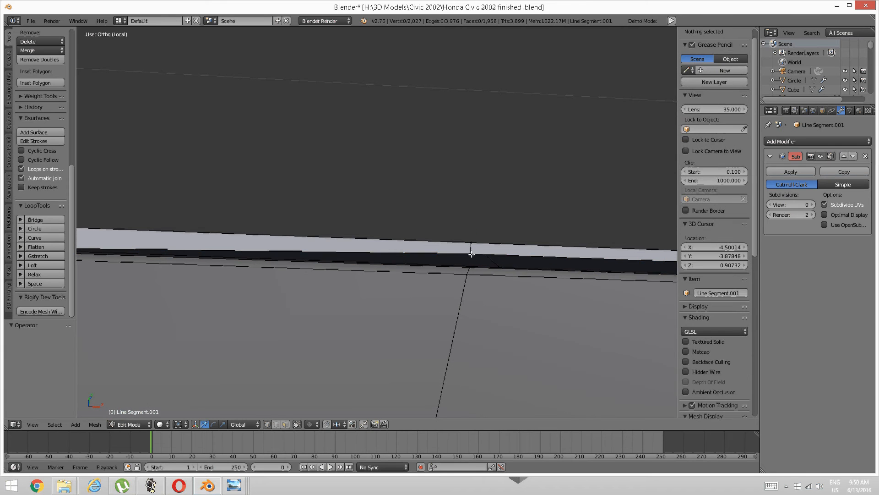
shift+right_click(470, 266)
key(alt+m)
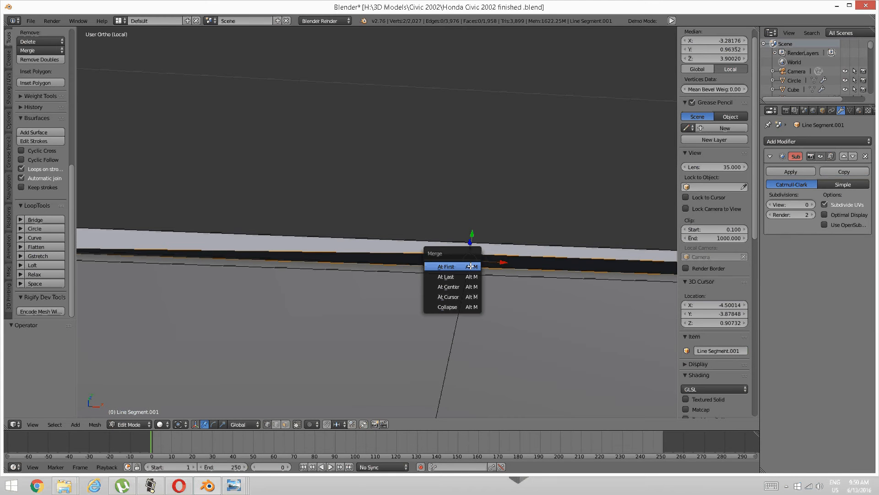
click(471, 266)
key(a)
Step: Merge the next column's sill lip vertex and top-edge panel vertex at the panel vertex, correcting the selection so only those two are included
middle_drag(480, 276, 387, 231)
right_click(400, 220)
shift+right_click(398, 231)
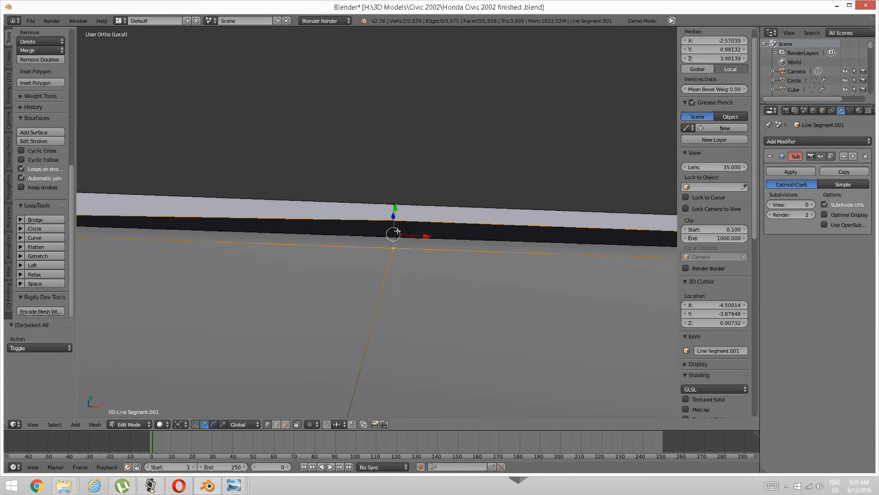
key(ctrl+z)
shift+right_click(398, 236)
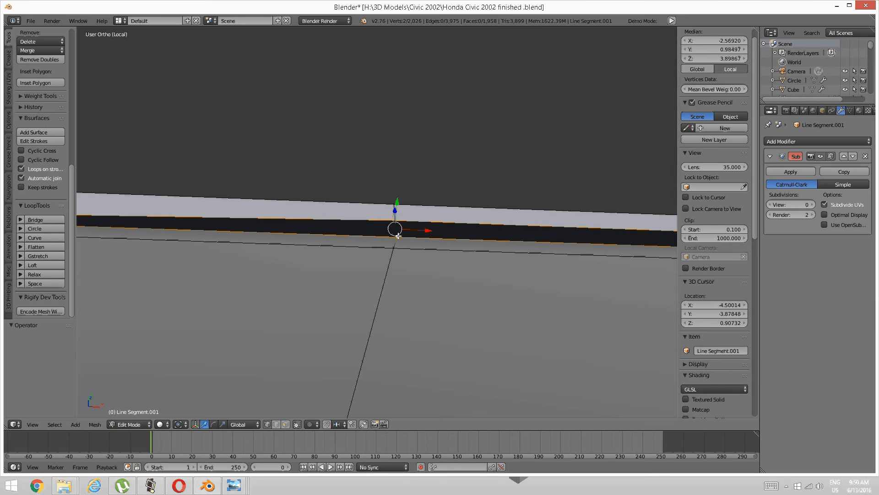
key(alt+m)
click(398, 236)
key(a)
Step: Merge the sill lip vertex of the following column along the window sill into its top-edge panel vertex, then deselect everything
scroll(411, 243, down, 4)
shift+middle_drag(629, 253, 191, 237)
scroll(192, 237, up, 3)
right_click(399, 219)
shift+right_click(398, 227)
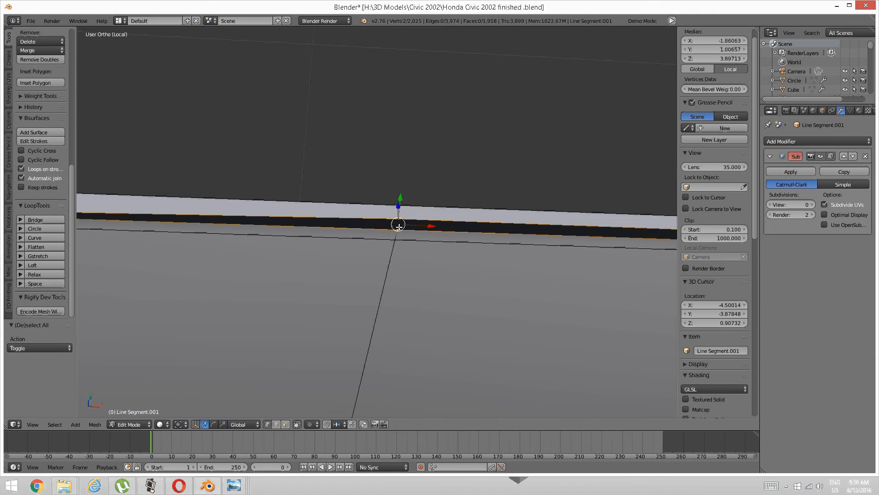
key(alt+m)
click(399, 228)
key(a)
Step: Move the two top panel vertices of the next unmerged column 0.014 along X to align with its sill lip vertex
shift+middle_drag(491, 268, 450, 260)
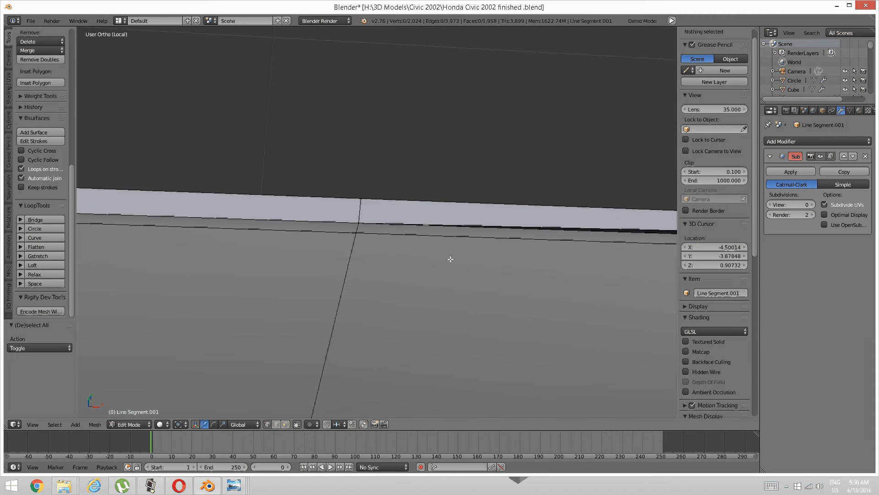
shift+middle_drag(628, 229, 447, 218)
shift+middle_drag(650, 220, 452, 212)
shift+middle_drag(506, 208, 437, 217)
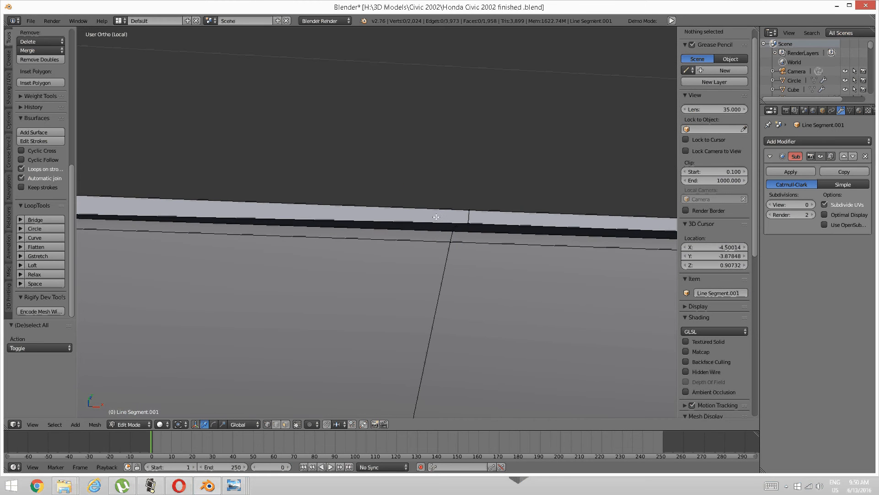
right_click(459, 232)
shift+right_click(458, 238)
drag(480, 239, 495, 238)
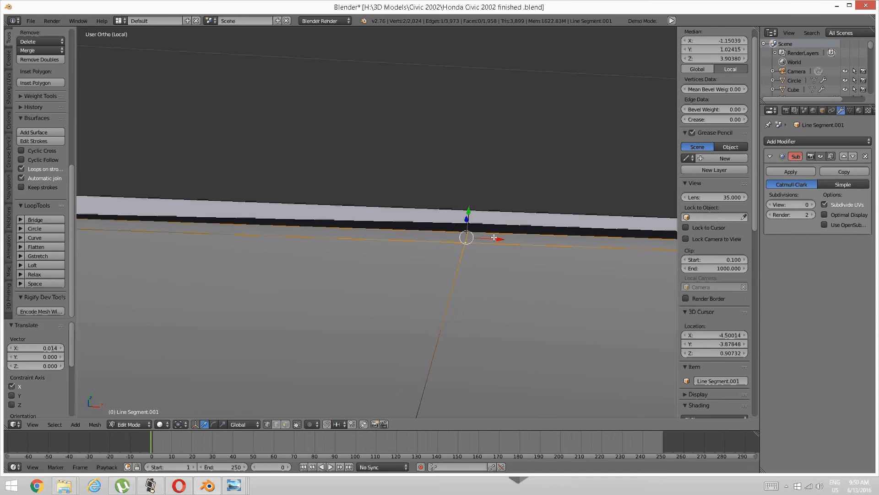
Step: Merge the aligned column's sill lip vertex into its top-edge panel vertex, using At Last
key(a)
right_click(468, 224)
shift+right_click(468, 233)
key(alt+m)
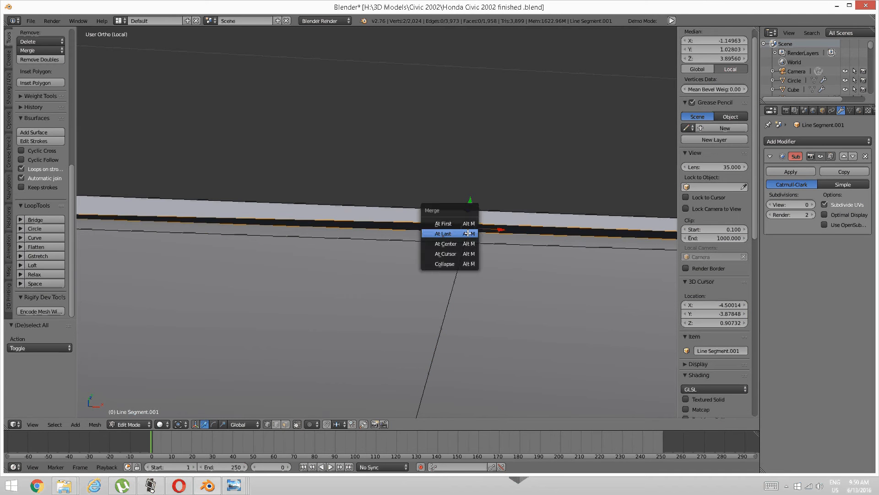
click(467, 233)
key(a)
Step: Select the two top panel vertices of the next column along the sill for alignment with its lip vertex
shift+middle_drag(468, 247, 302, 228)
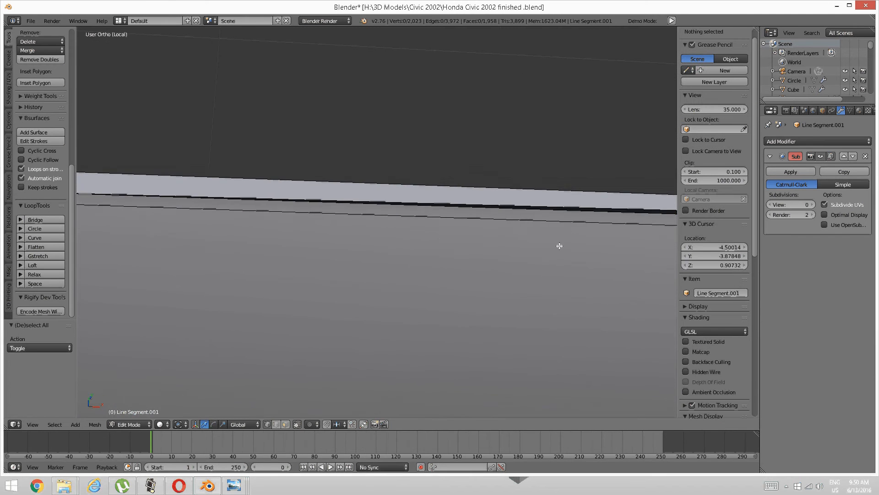
shift+middle_drag(560, 246, 451, 215)
right_click(460, 212)
shift+right_click(457, 221)
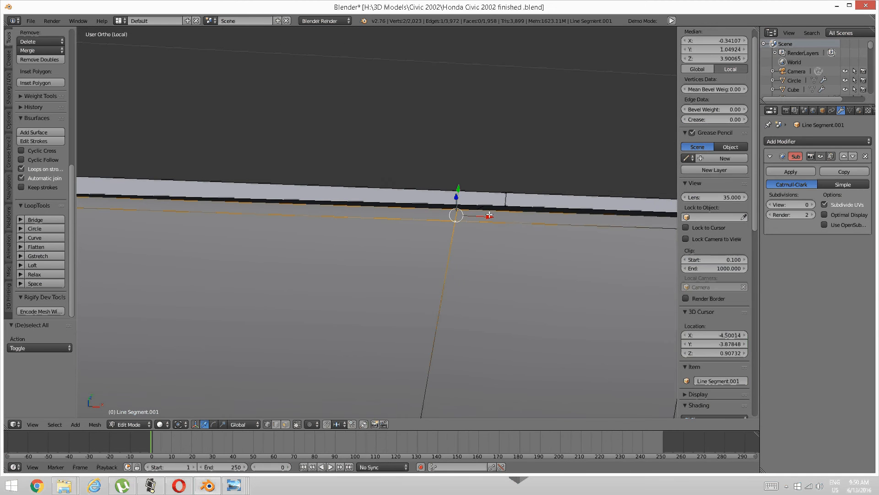
Step: Slide the selected edge pair along X to line up with the upper strip's cross edge, and merge the two overlapping vertices there
drag(490, 216, 537, 213)
key(a)
right_click(506, 206)
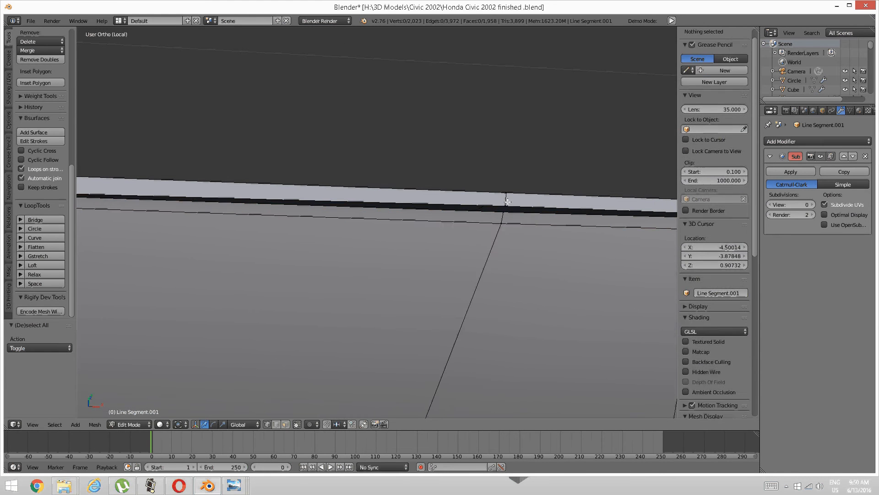
shift+right_click(501, 222)
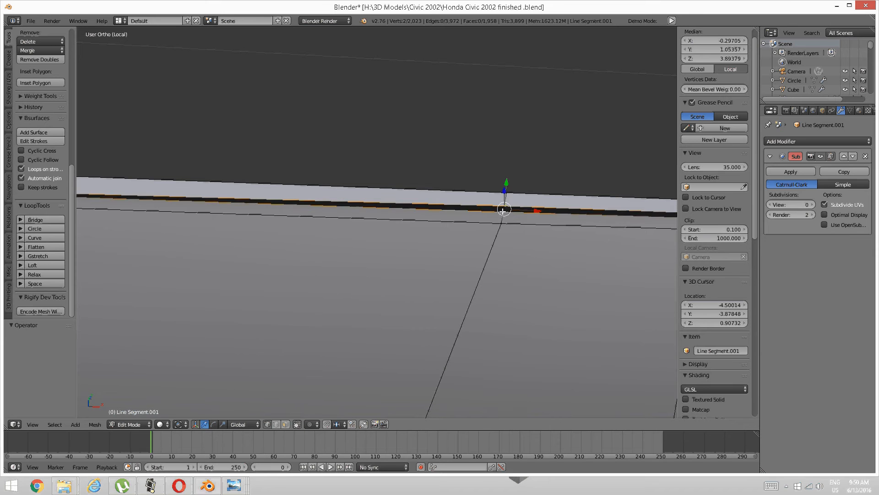
key(alt+m)
click(503, 211)
key(a)
scroll(507, 205, down, 3)
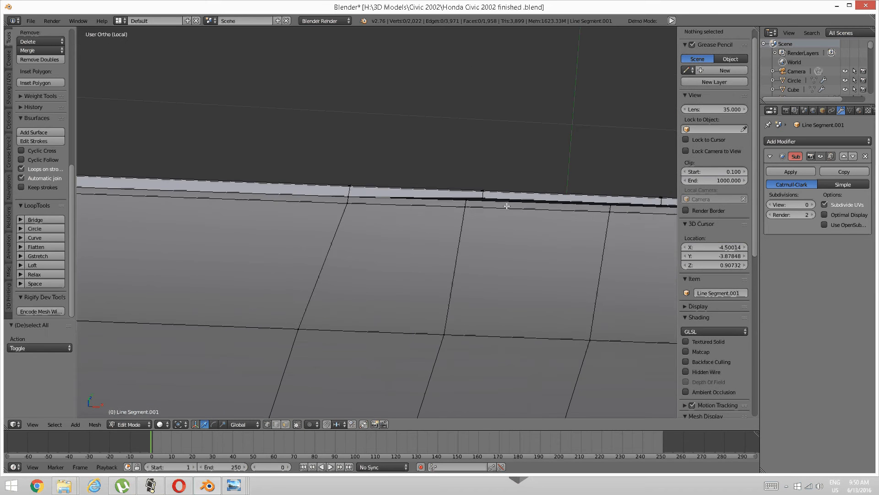
Step: Slide the top edge pair of the next vertical panel edge along X until it meets the strip's next cross edge
shift+middle_drag(507, 205, 364, 237)
scroll(419, 232, up, 5)
right_click(334, 223)
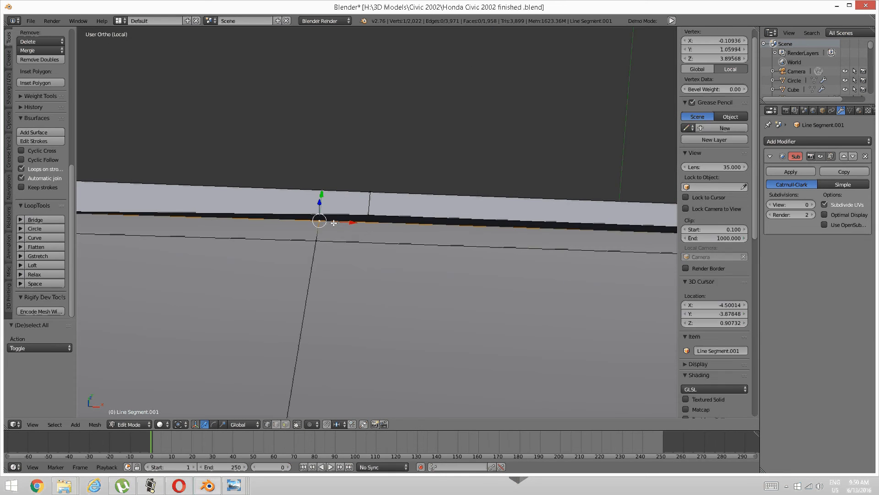
shift+right_click(338, 228)
click(339, 228)
click(369, 231)
drag(356, 233, 405, 232)
key(a)
Step: Merge the strip's cross-edge vertex with the aligned door panel vertex directly below it
right_click(375, 213)
shift+right_click(369, 228)
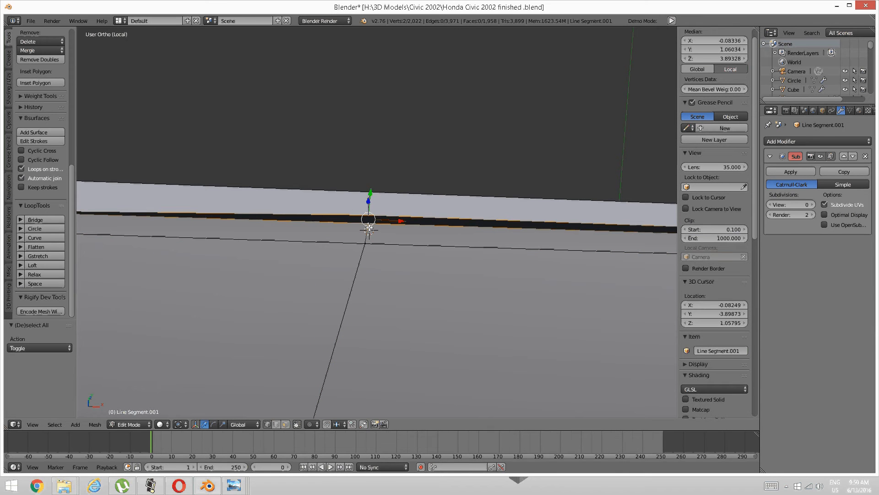
key(alt+m)
click(369, 225)
key(a)
scroll(370, 229, down, 3)
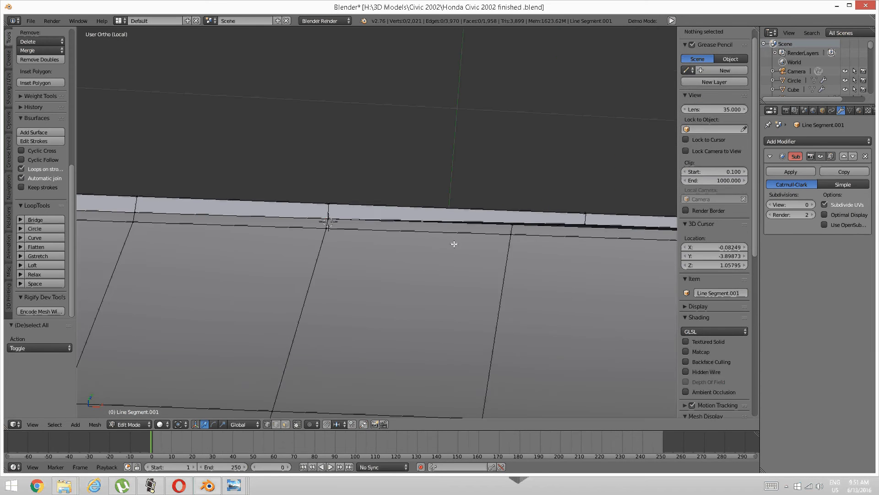
Step: Move the third vertical edge's top vertex pair along X and slightly along Y to meet the strip's cross edge
scroll(454, 244, up, 2)
right_click(328, 230)
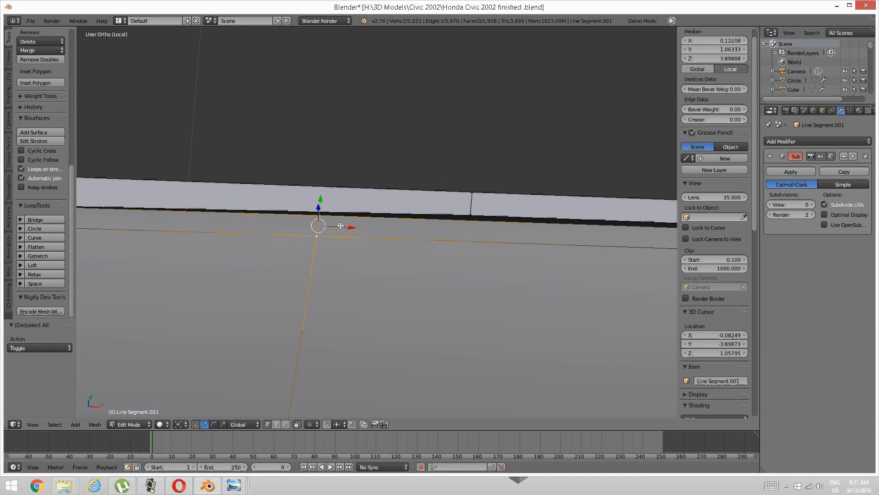
drag(340, 225, 492, 235)
key(a)
right_click(476, 223)
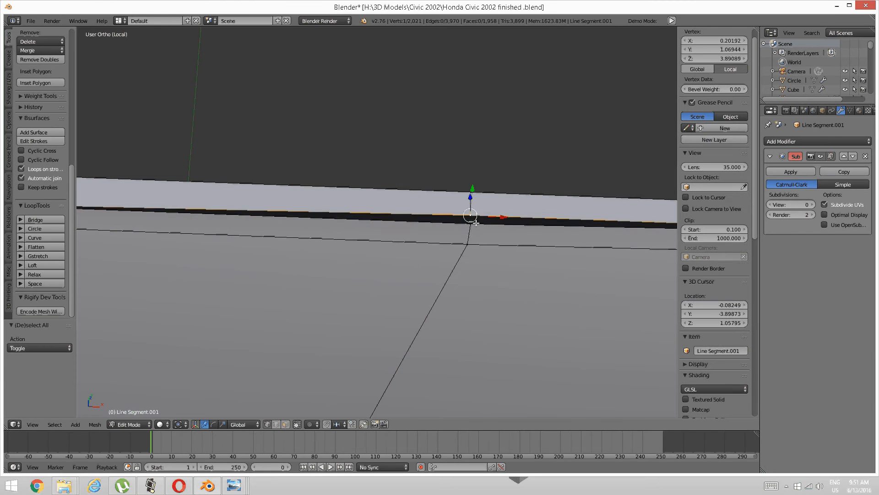
key(a)
right_click(472, 236)
shift+right_click(470, 238)
middle_drag(470, 238, 371, 260)
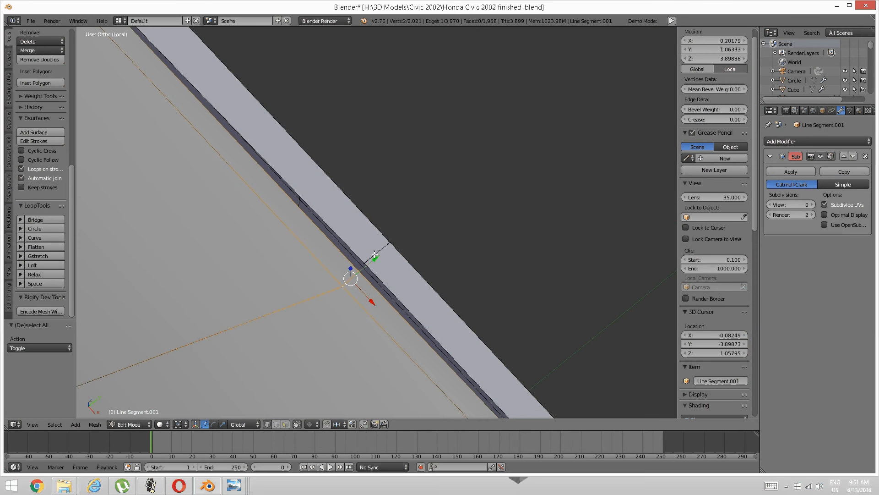
drag(375, 256, 377, 254)
Step: Merge the two overlapping vertices where the third vertical edge meets the strip
key(a)
right_click(362, 268)
shift+right_click(360, 272)
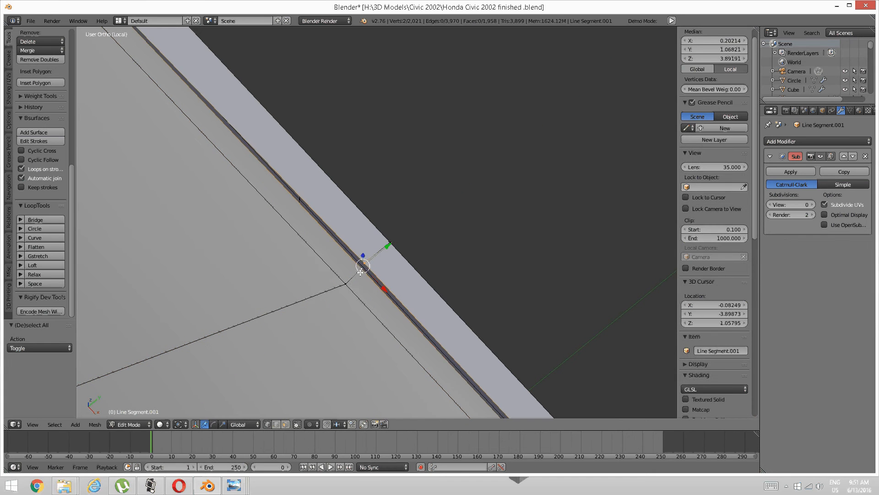
key(alt+m)
click(361, 273)
Step: Slide the next edge pair along X to the last cross edge before the corner, and merge the overlapping vertices At Last
middle_drag(361, 272, 315, 185)
right_click(311, 200)
drag(328, 189, 445, 191)
key(a)
right_click(426, 194)
key(a)
right_click(424, 191)
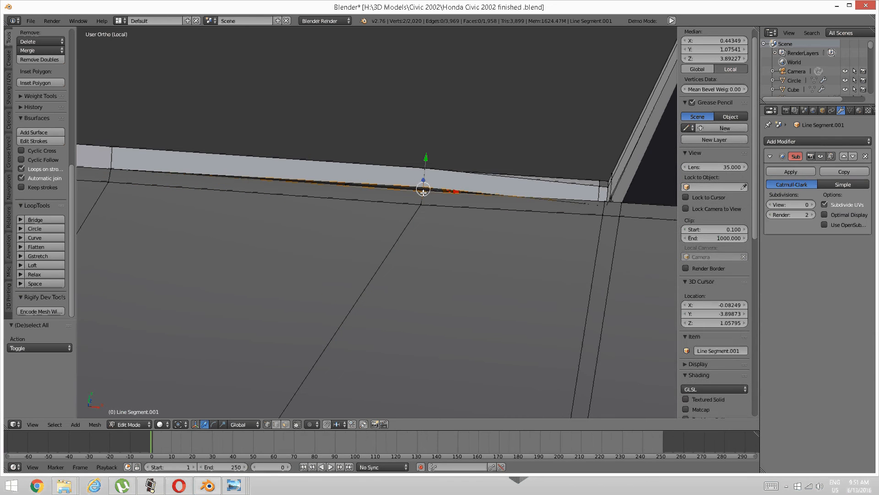
key(alt+m)
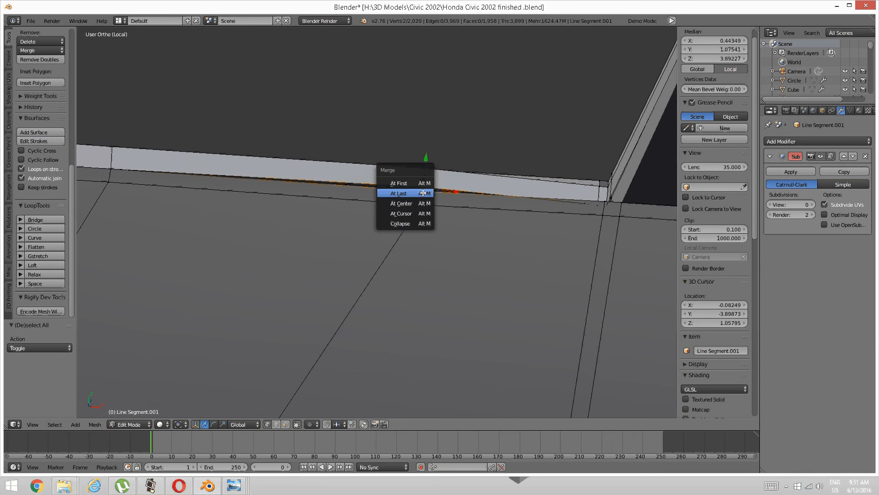
click(424, 193)
key(a)
Step: Move the small four-vertex face at the strip's corner down about 0.004 along Z and shift it -0.002 along Y
scroll(476, 168, down, 2)
shift+middle_drag(503, 163, 333, 142)
scroll(334, 184, up, 4)
shift+middle_drag(334, 193, 379, 239)
scroll(381, 239, up, 2)
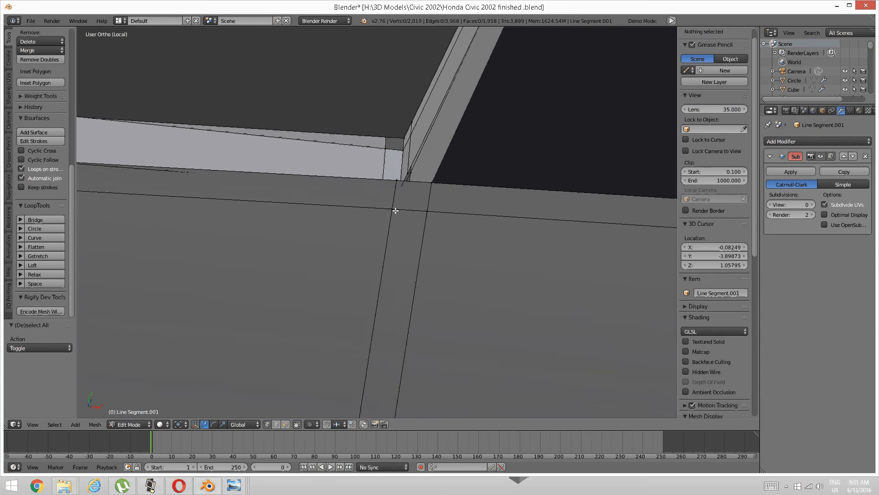
right_click(403, 187)
shift+right_click(397, 208)
shift+right_click(427, 208)
shift+right_click(431, 190)
scroll(375, 224, down, 4)
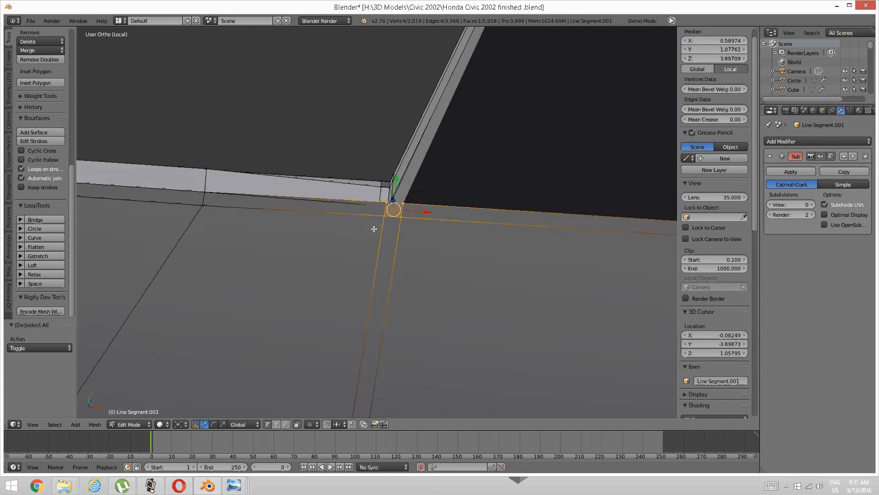
middle_drag(373, 228, 463, 123)
scroll(379, 199, down, 8)
shift+middle_drag(463, 122, 329, 318)
scroll(347, 271, up, 5)
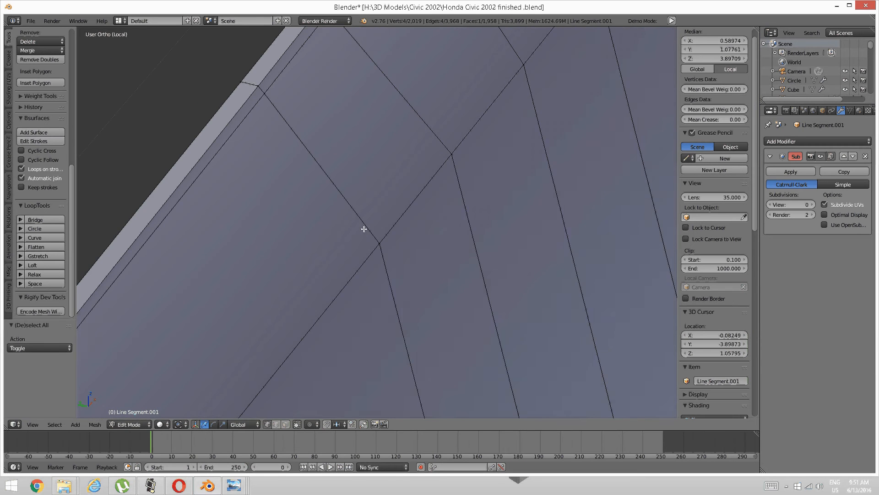
scroll(357, 316, down, 4)
middle_drag(384, 300, 354, 238)
scroll(395, 252, up, 3)
scroll(354, 237, up, 2)
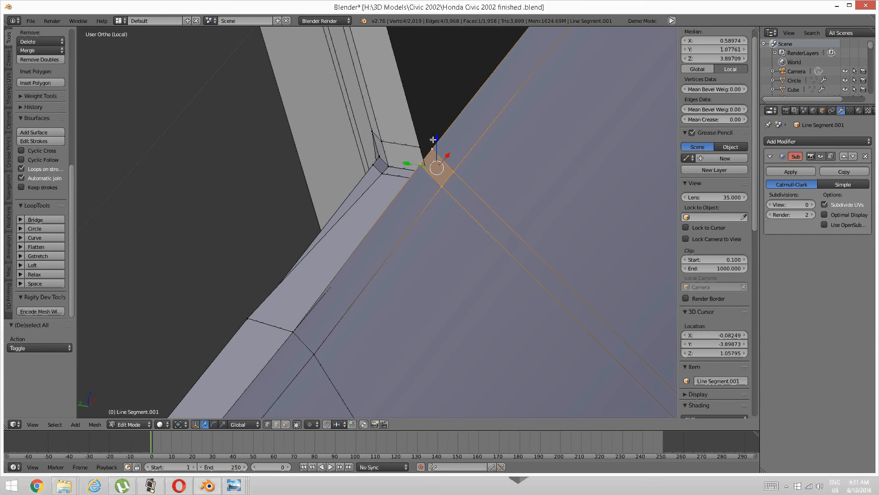
drag(433, 139, 435, 152)
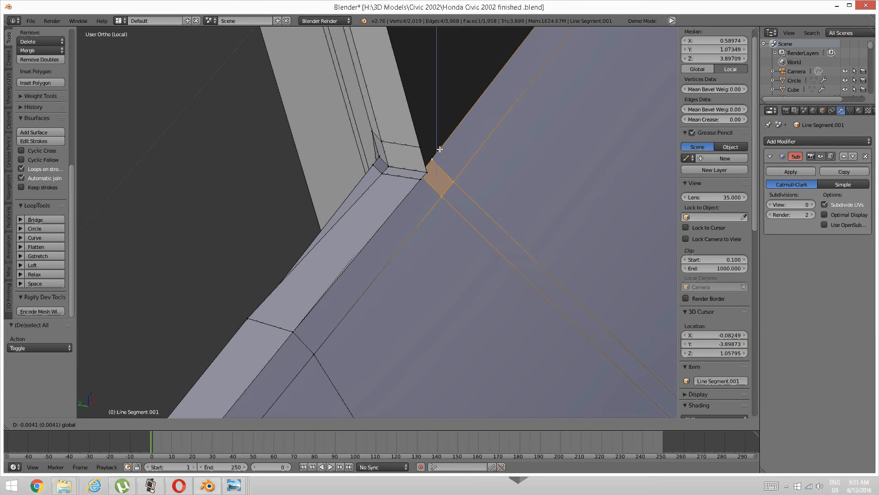
click(436, 152)
key(g)
key(y)
drag(416, 170, 420, 171)
Step: Nudge the small corner face along X, and move its edge nearest the pillar about -0.006 along X
scroll(437, 173, down, 7)
middle_drag(445, 176, 414, 271)
shift+middle_drag(359, 220, 461, 308)
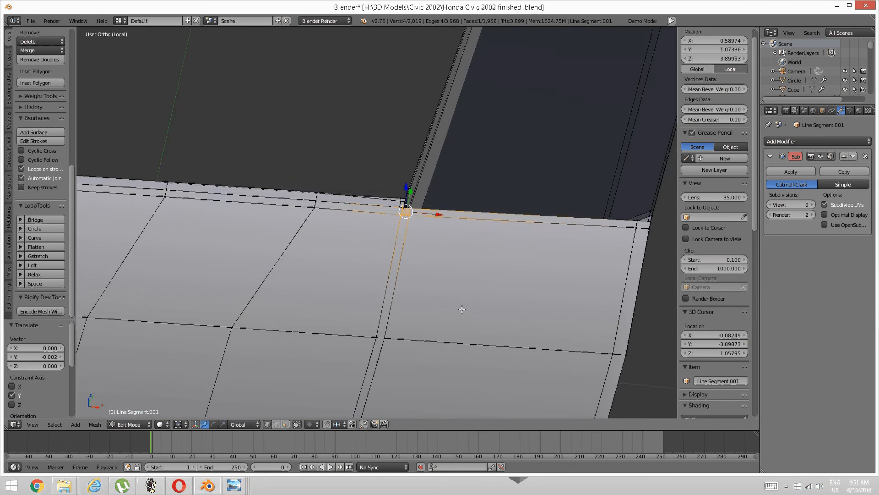
scroll(458, 293, up, 6)
shift+middle_drag(446, 234, 416, 269)
drag(469, 228, 458, 229)
key(a)
right_click(438, 236)
shift+right_click(438, 218)
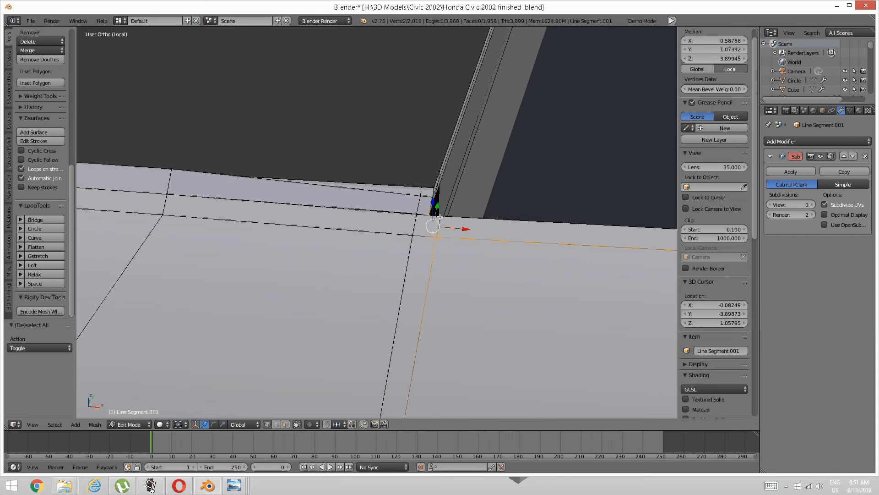
right_click(438, 218)
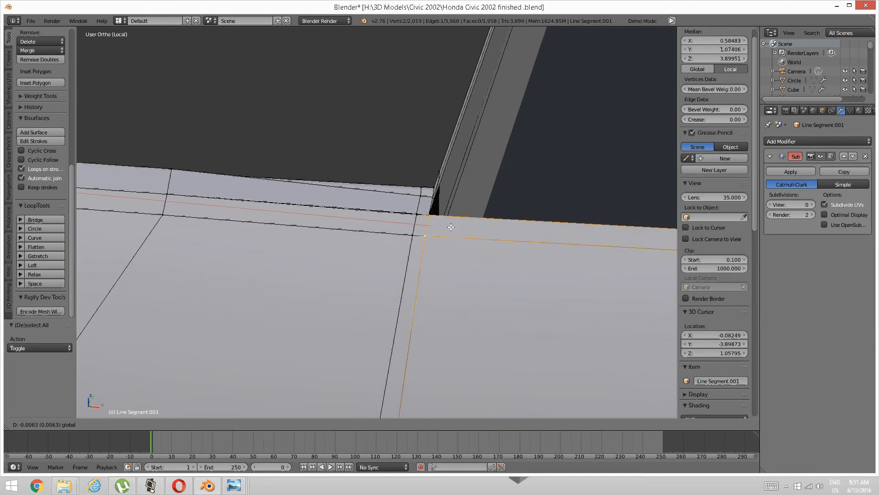
key(a)
Step: Merge the overlapping vertex pairs at both upper corners of the small corner face with the strip
middle_drag(420, 219, 402, 241)
right_click(447, 257)
shift+right_click(420, 255)
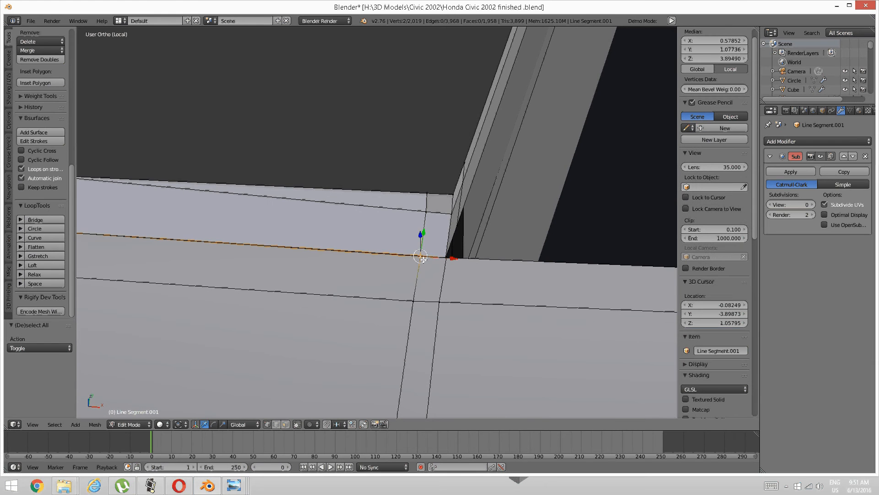
key(alt+m)
click(423, 259)
key(a)
right_click(446, 257)
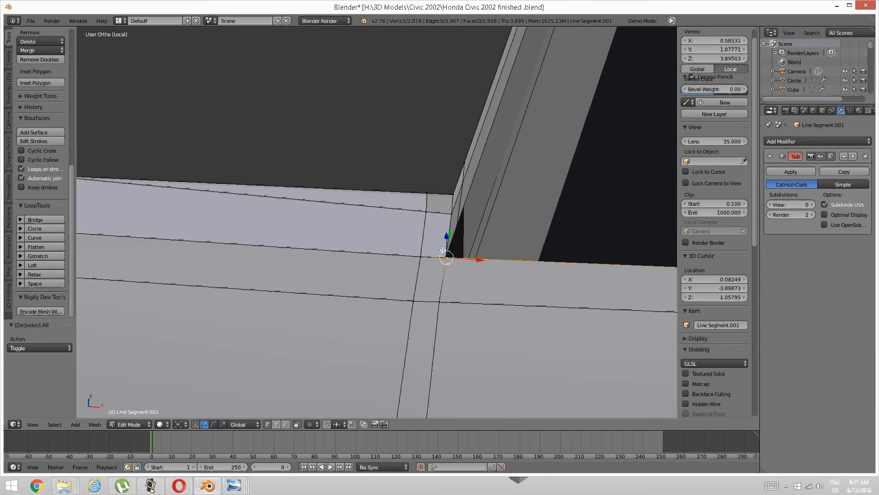
shift+right_click(443, 253)
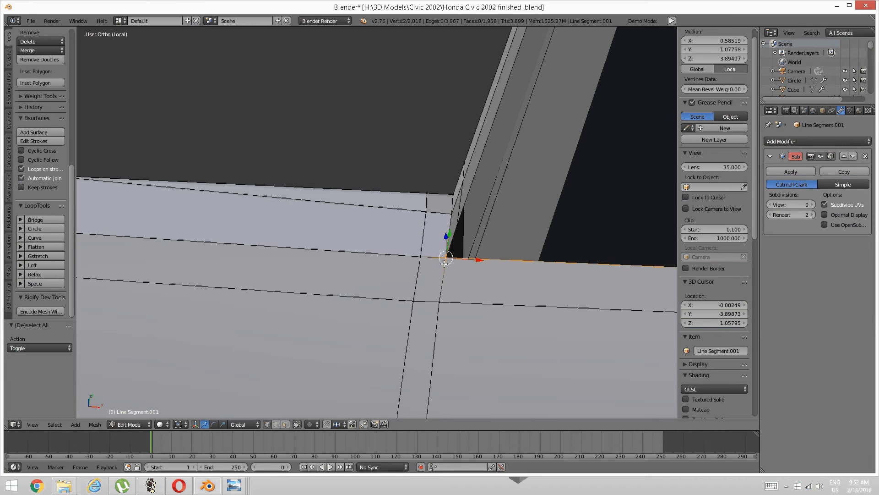
key(alt+m)
click(448, 259)
key(a)
middle_drag(447, 259, 231, 293)
right_click(229, 300)
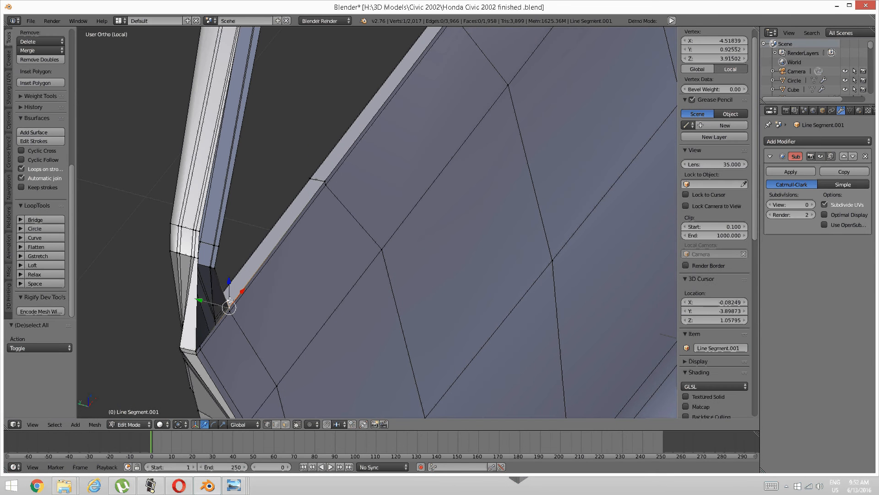
shift+right_click(265, 284)
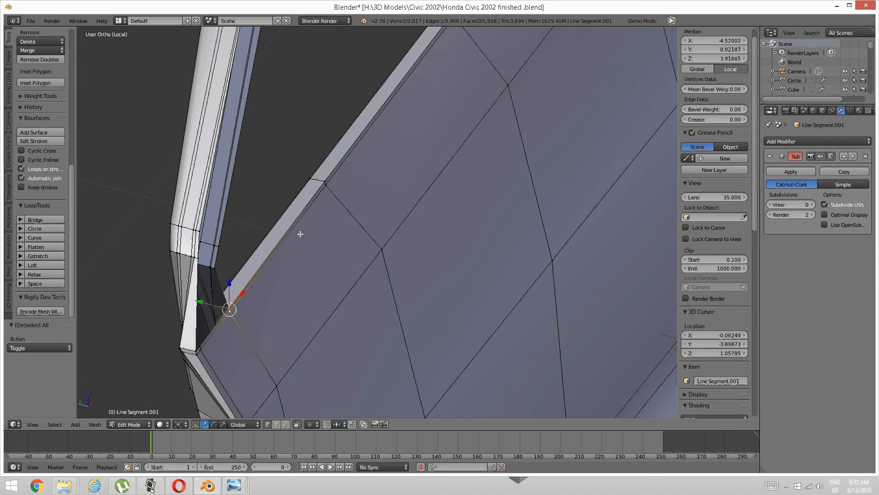
shift+right_click(325, 190)
shift+right_click(327, 184)
shift+middle_drag(433, 130, 373, 310)
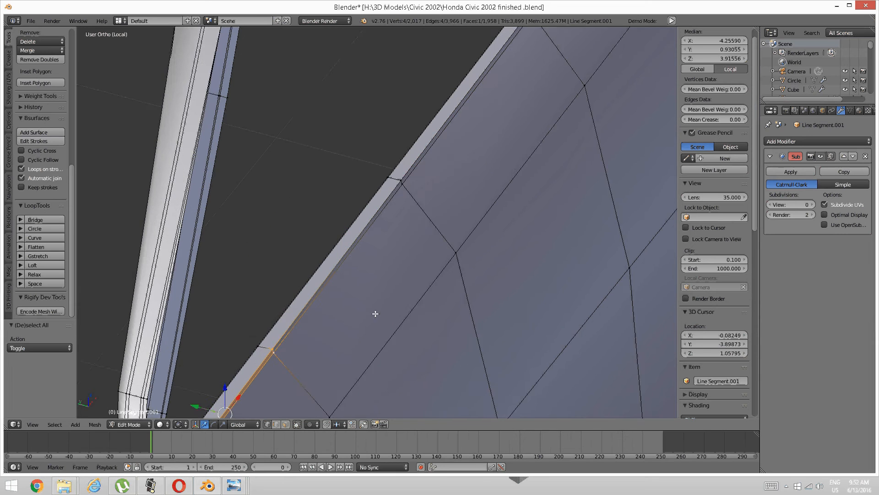
shift+right_click(400, 202)
shift+right_click(397, 194)
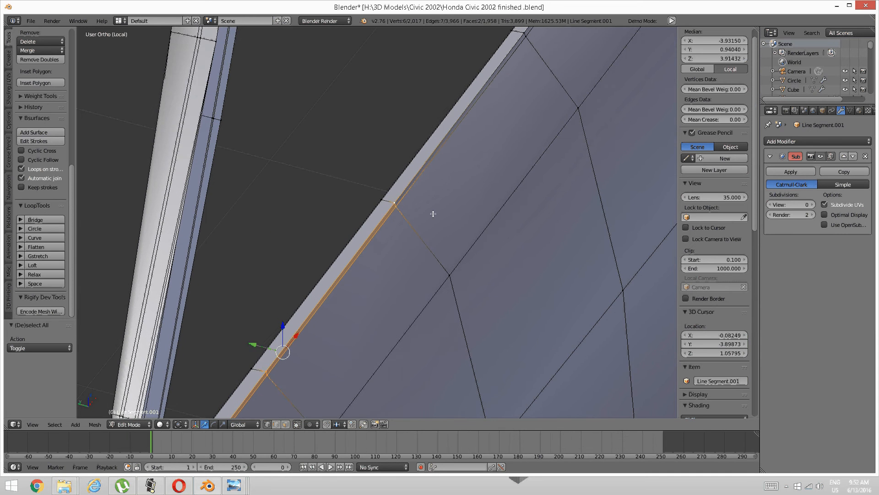
shift+middle_drag(433, 210, 373, 273)
shift+right_click(357, 287)
shift+right_click(359, 270)
shift+middle_drag(440, 204, 304, 399)
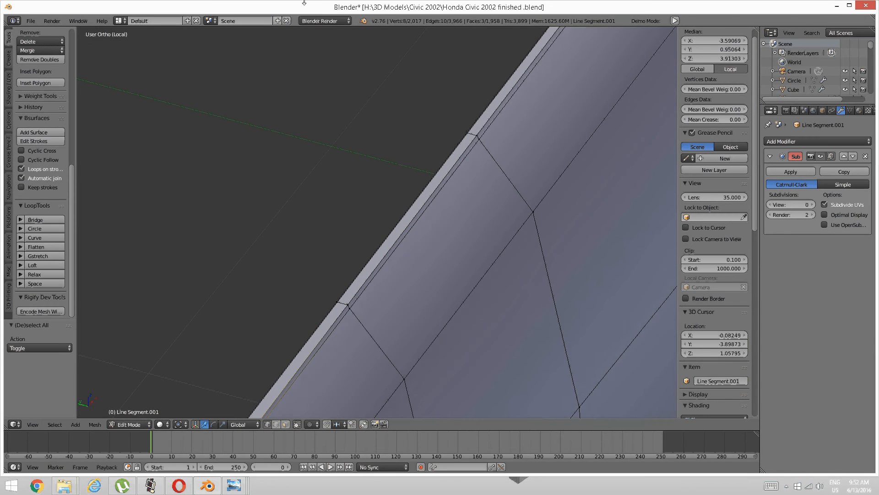
shift+right_click(348, 305)
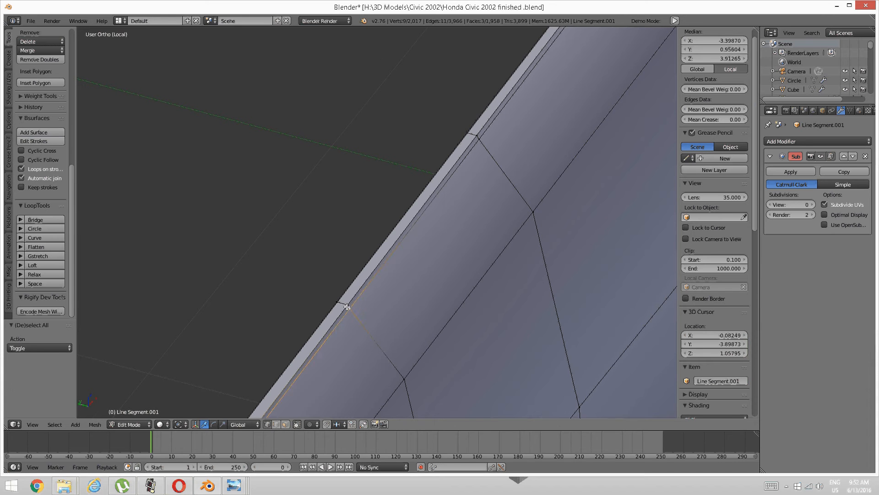
shift+middle_drag(465, 170, 372, 241)
shift+right_click(372, 241)
shift+right_click(372, 240)
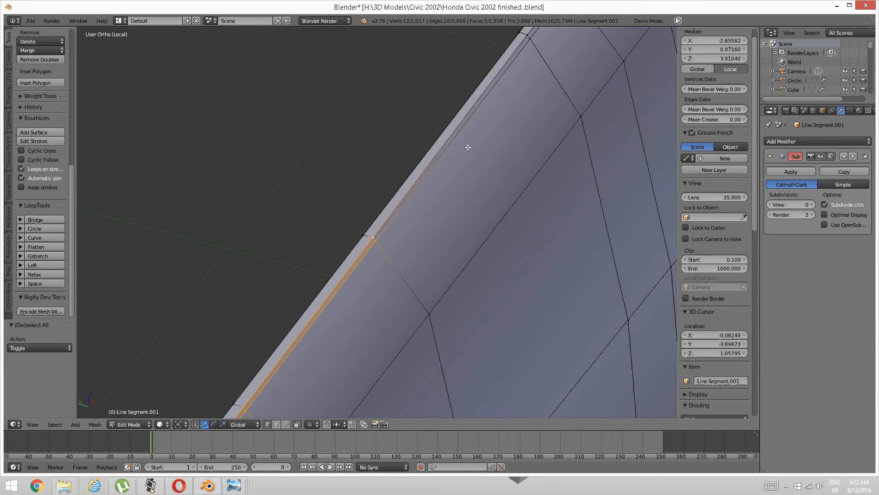
shift+middle_drag(467, 147, 348, 267)
shift+middle_drag(442, 135, 397, 228)
shift+right_click(363, 251)
shift+right_click(361, 251)
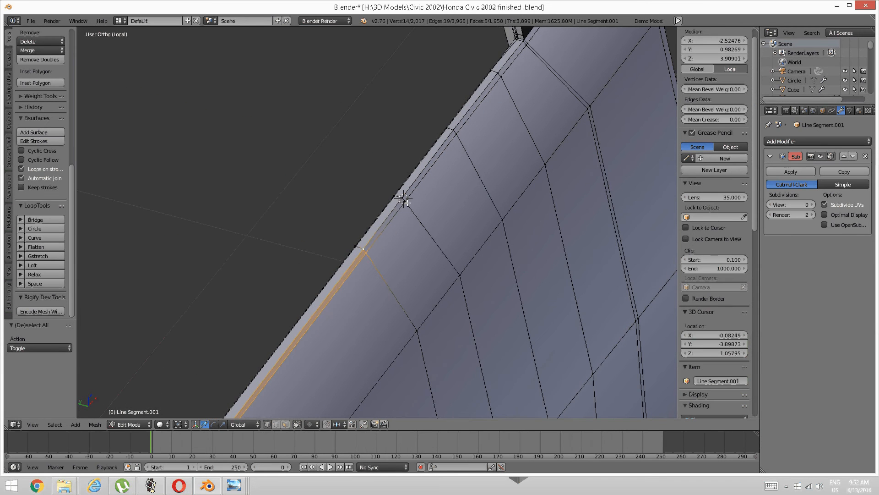
shift+right_click(407, 200)
shift+right_click(404, 198)
shift+middle_drag(464, 140, 419, 239)
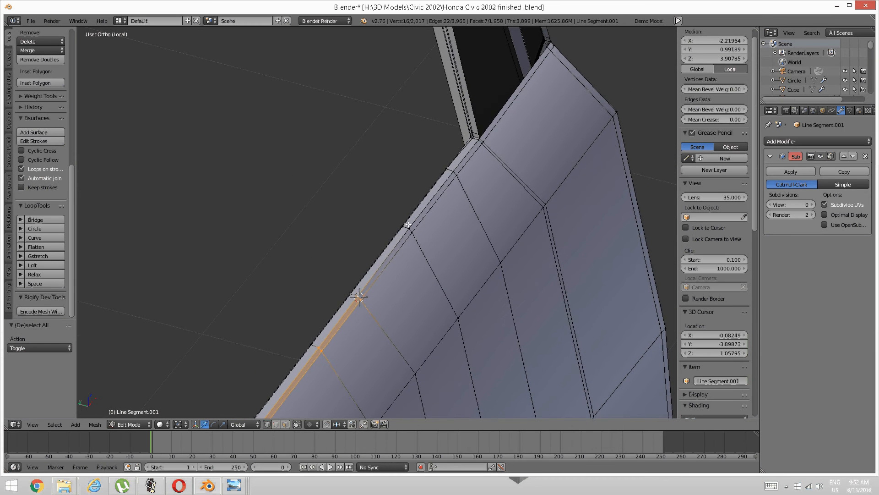
shift+middle_drag(403, 195, 406, 227)
key(a)
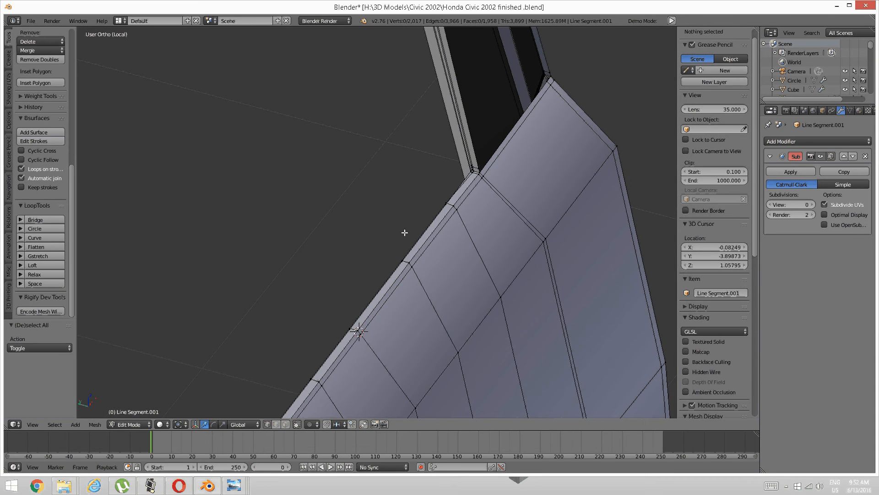
Step: Reveal all hidden geometry of the door mesh, clear the selection and bring the inner side of the window sill into close view
key(alt+h)
key(a)
scroll(404, 201, down, 7)
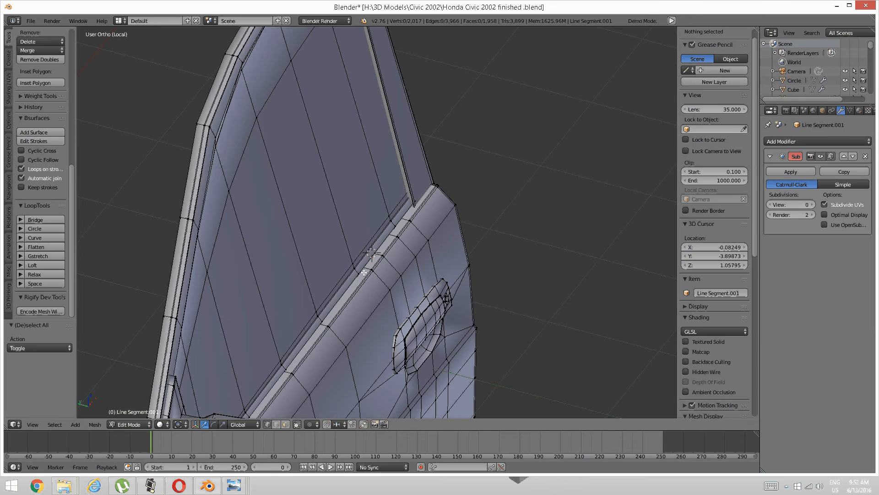
shift+middle_drag(364, 272, 514, 82)
scroll(444, 246, up, 7)
middle_drag(406, 285, 479, 231)
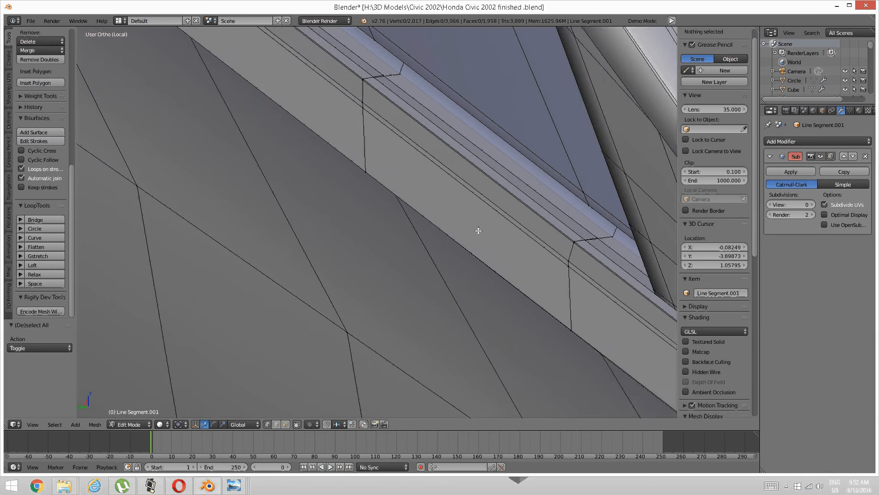
Step: Show the door mesh in wireframe and select two neighbouring vertex pairs along the thin inner band of the window sill strip
scroll(478, 230, down, 1)
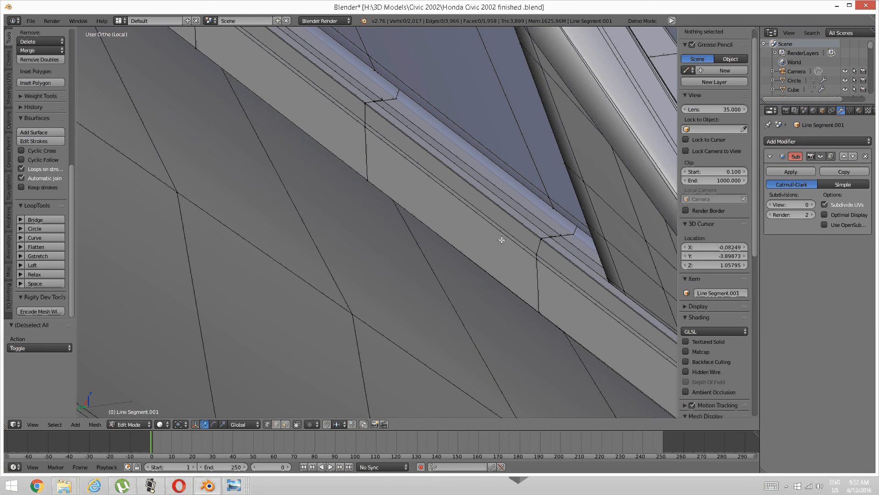
mouse_move(544, 239)
middle_down()
mouse_move(430, 243)
mouse_move(441, 242)
middle_up()
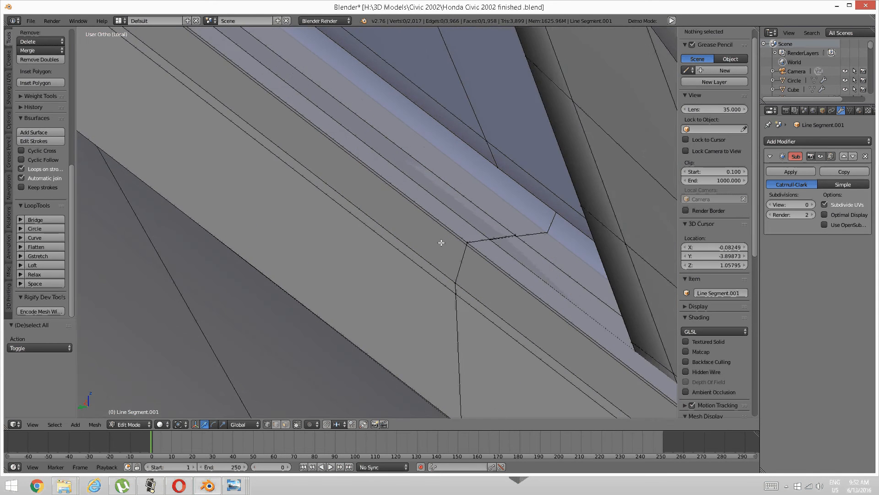
key(z)
click(524, 242)
middle_drag(519, 243, 520, 244)
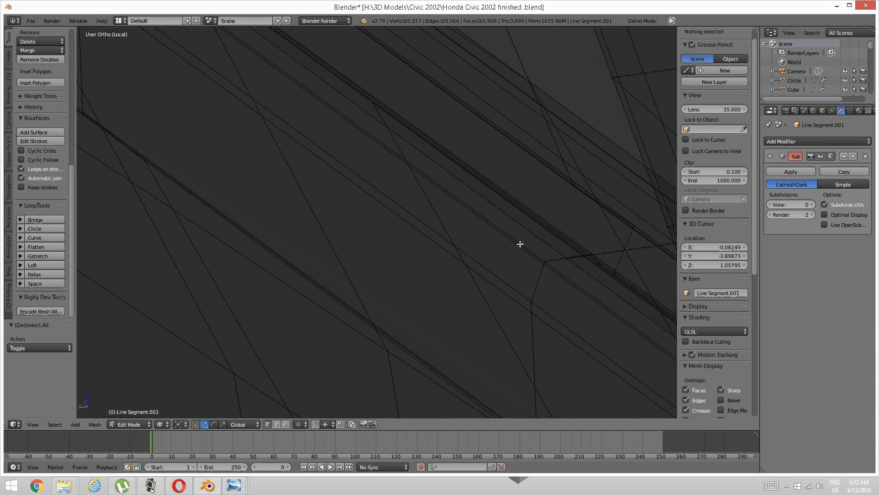
right_click(597, 261)
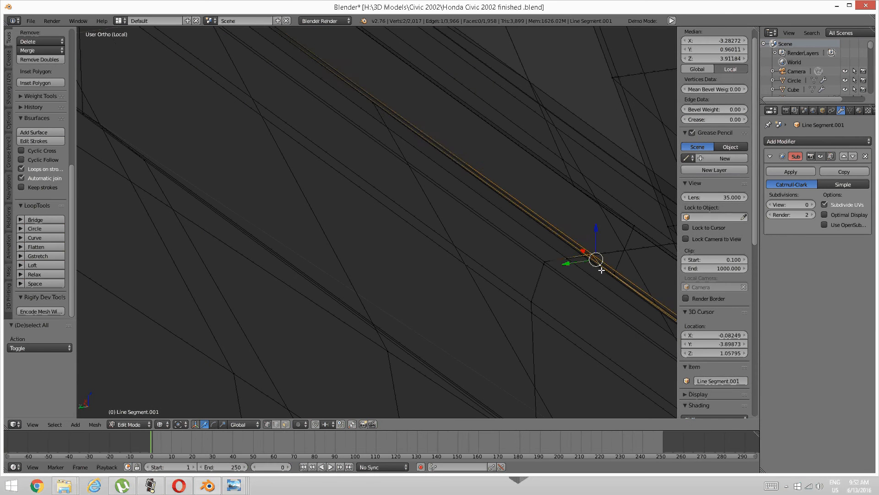
scroll(601, 270, down, 3)
shift+middle_drag(605, 271, 469, 182)
shift+right_click(478, 173)
shift+right_click(489, 186)
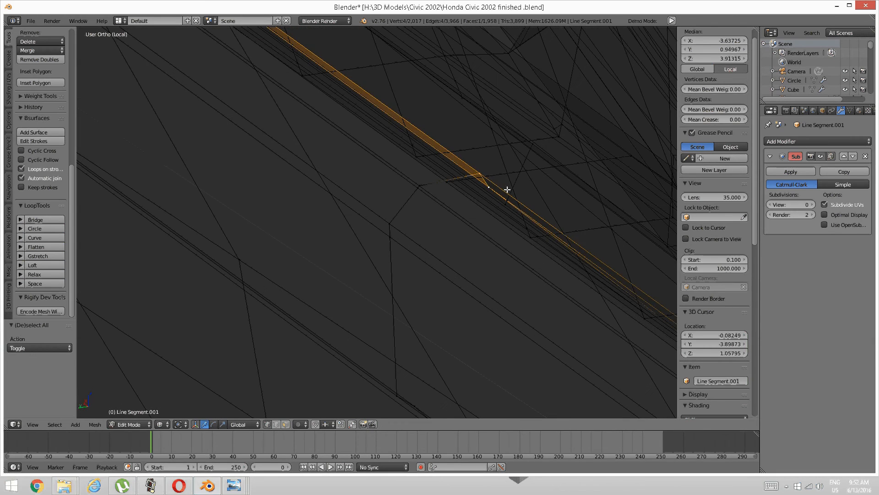
Step: Add the band's vertex pair at the next cross edge toward the door's rounded end to the selection
scroll(522, 204, down, 4)
shift+middle_drag(510, 221, 367, 115)
scroll(403, 201, down, 4)
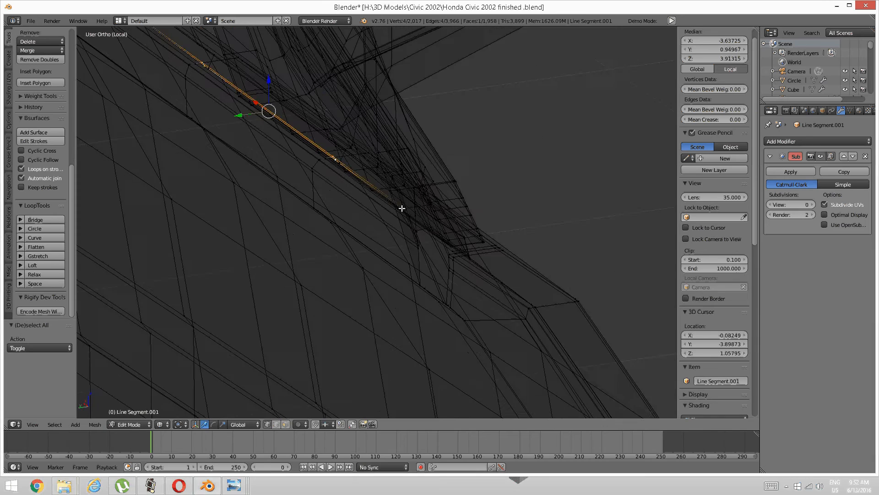
middle_drag(400, 206, 119, 137)
middle_drag(227, 150, 244, 153)
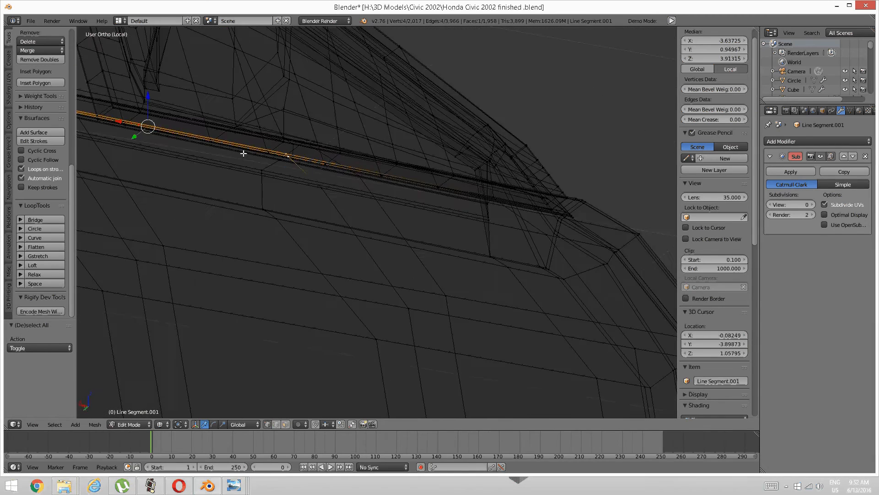
middle_drag(265, 187, 284, 195)
shift+middle_drag(397, 161, 191, 142)
scroll(396, 165, up, 3)
shift+middle_drag(413, 199, 367, 191)
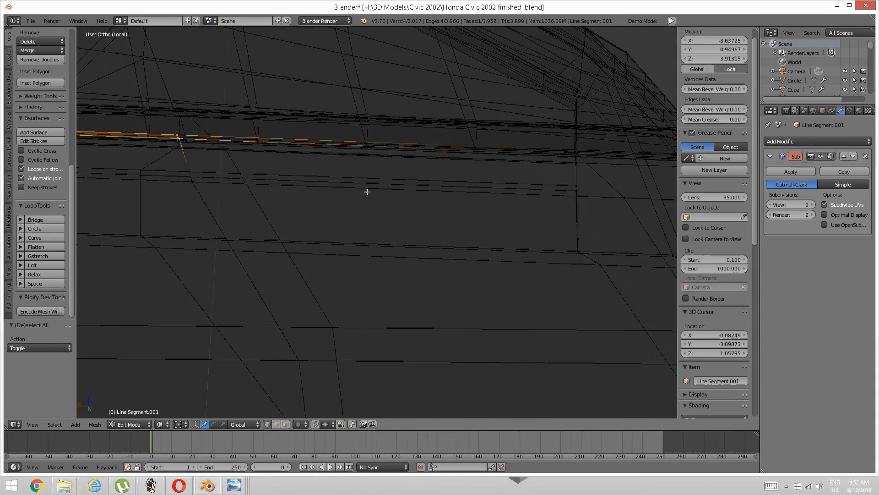
middle_drag(486, 148, 516, 147)
shift+middle_drag(671, 173, 127, 185)
middle_drag(397, 180, 483, 146)
shift+right_click(498, 132)
shift+right_click(501, 143)
scroll(434, 197, down, 7)
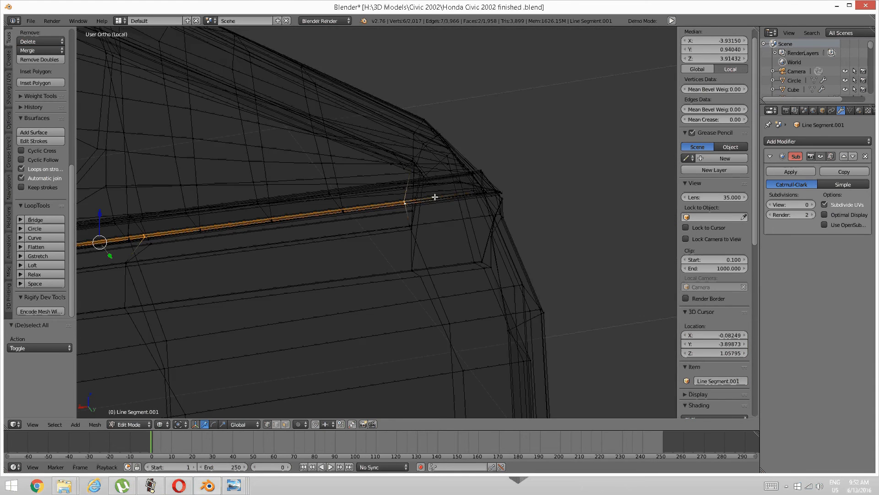
Step: Extend the selection from its other end with the thin band's vertex pair at the first unselected cross edge
shift+middle_drag(234, 249, 495, 188)
shift+middle_drag(302, 216, 490, 204)
scroll(490, 205, down, 3)
shift+middle_drag(310, 231, 595, 213)
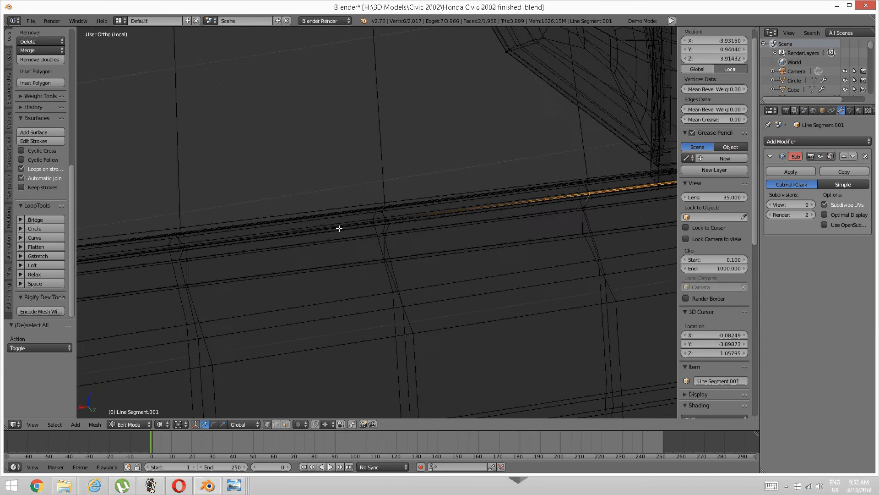
scroll(361, 225, up, 6)
scroll(398, 216, up, 4)
shift+right_click(430, 211)
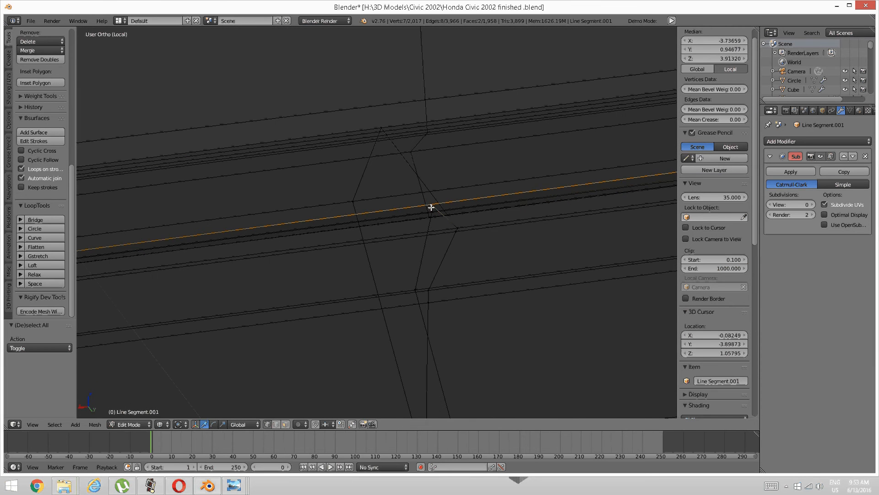
shift+right_click(433, 213)
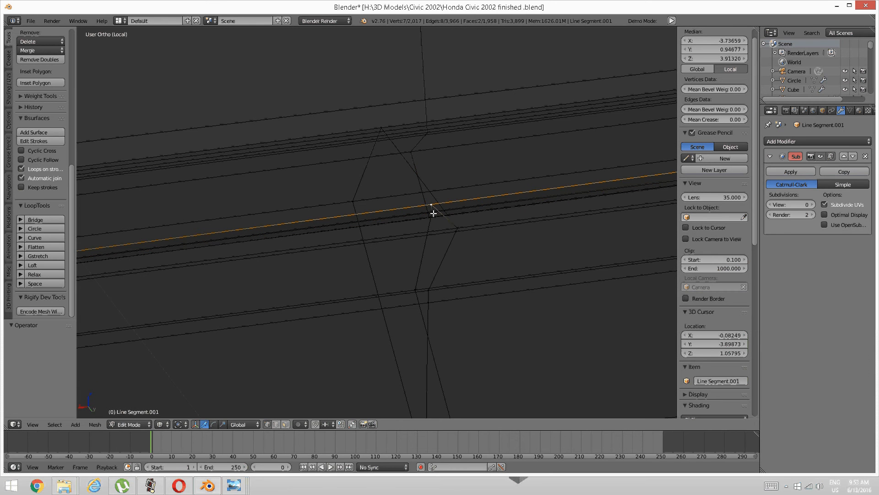
shift+right_click(433, 213)
Step: Add the vertex pairs at the next two cross edges of the thin band, heading away from the rounded end
scroll(429, 216, down, 4)
shift+middle_drag(266, 260, 545, 215)
shift+middle_drag(149, 281, 369, 250)
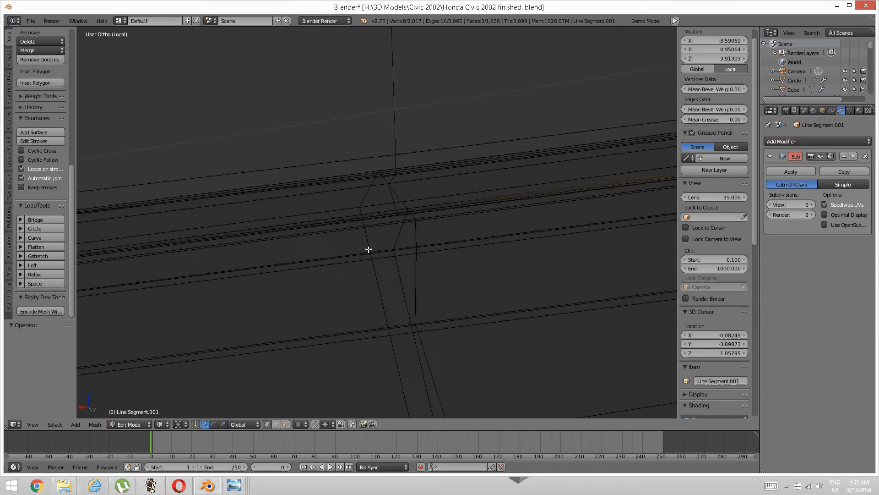
scroll(371, 240, up, 5)
shift+right_click(452, 187)
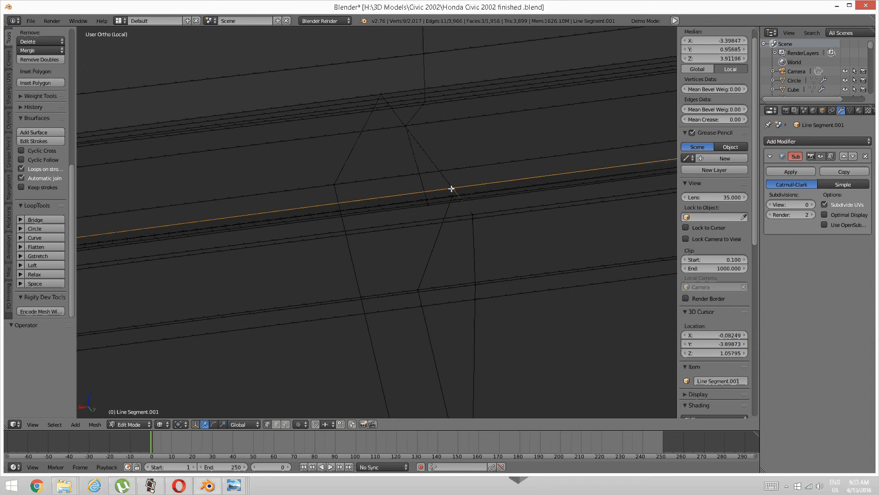
shift+right_click(452, 195)
scroll(446, 205, down, 4)
shift+middle_drag(124, 274, 561, 203)
shift+middle_drag(107, 273, 336, 248)
scroll(358, 224, up, 5)
shift+right_click(417, 159)
shift+right_click(418, 164)
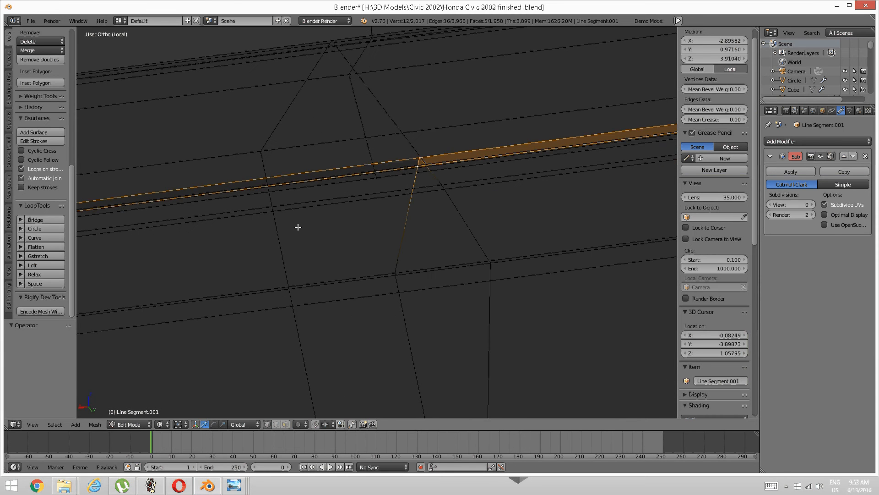
Step: Add one more vertex pair of the thin band at the following cross edge to the selection
scroll(275, 229, down, 3)
shift+middle_drag(261, 230, 196, 283)
scroll(348, 256, up, 4)
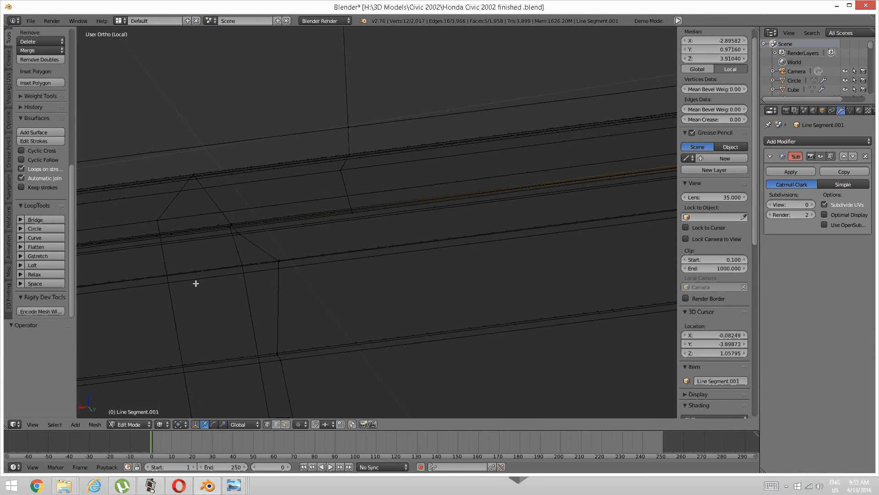
shift+middle_drag(336, 250, 172, 267)
shift+middle_drag(87, 281, 357, 245)
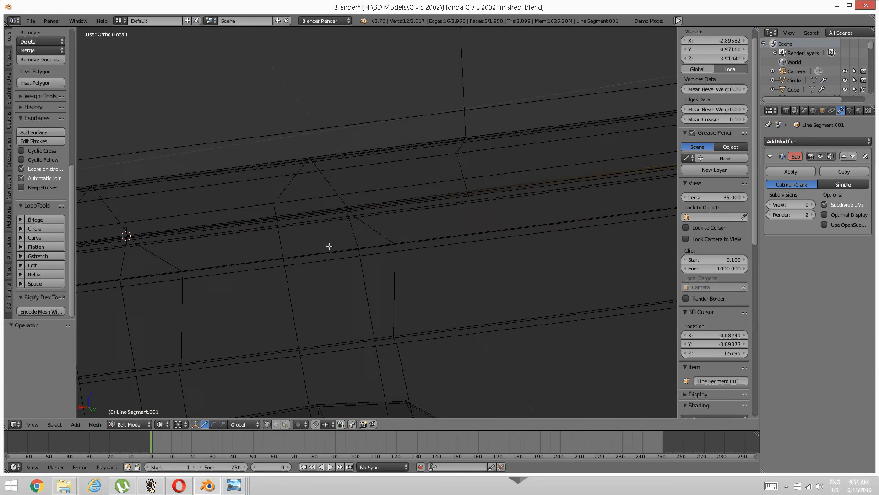
scroll(326, 248, up, 4)
scroll(296, 195, up, 3)
shift+right_click(273, 169)
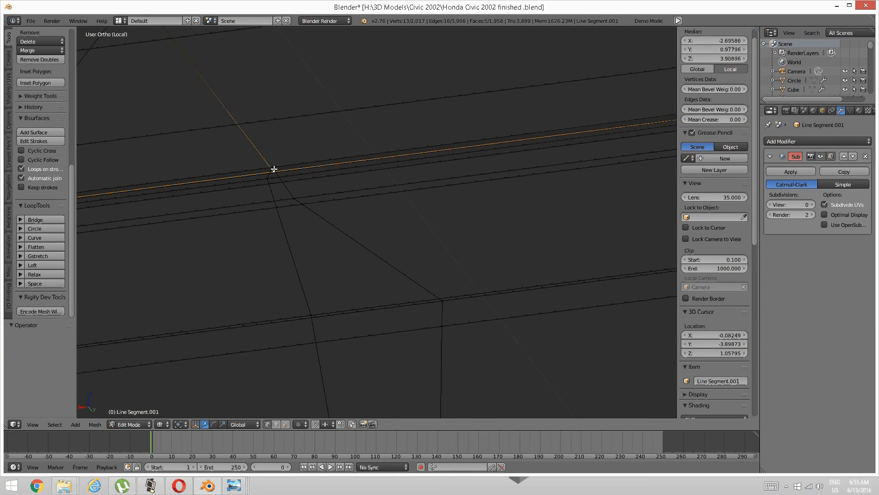
shift+right_click(274, 169)
shift+right_click(270, 163)
shift+right_click(267, 176)
Step: Continue the selection along the sill strip with the thin band's vertex pairs at two further cross edges
scroll(210, 218, down, 4)
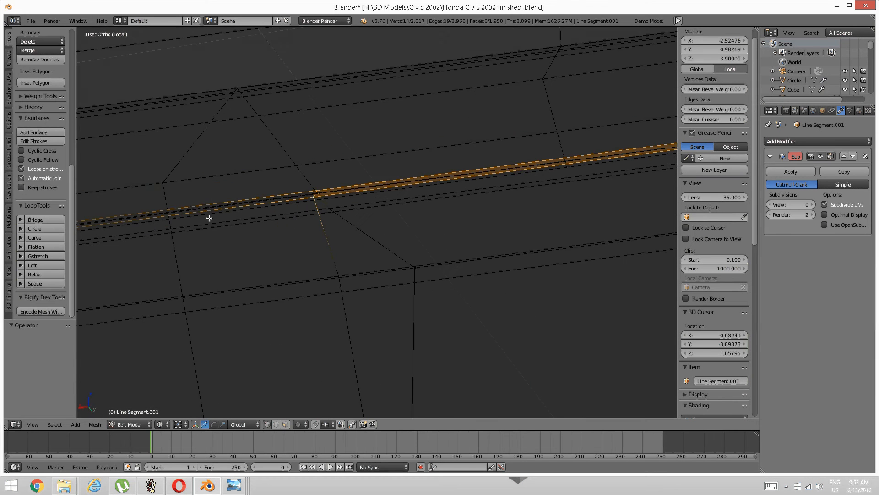
shift+middle_drag(224, 252, 527, 198)
shift+middle_drag(161, 238, 229, 236)
scroll(260, 259, up, 5)
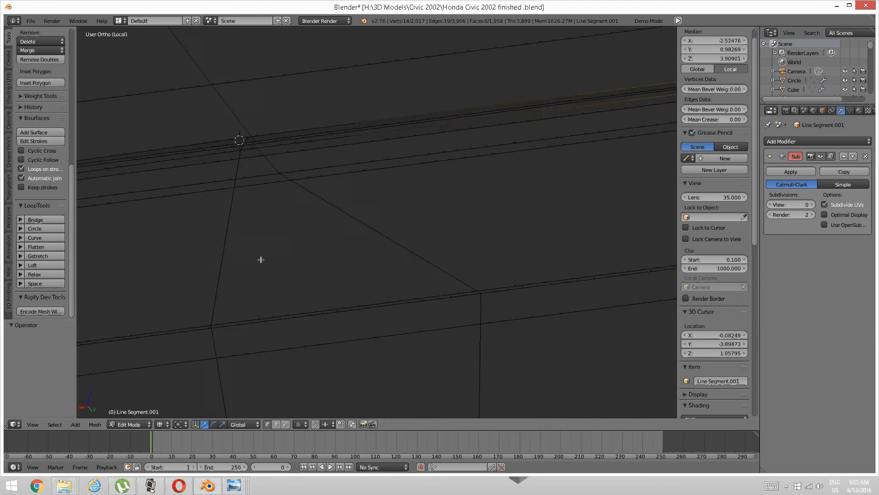
shift+middle_drag(215, 201, 329, 235)
scroll(329, 235, up, 3)
shift+right_click(352, 136)
shift+right_click(344, 163)
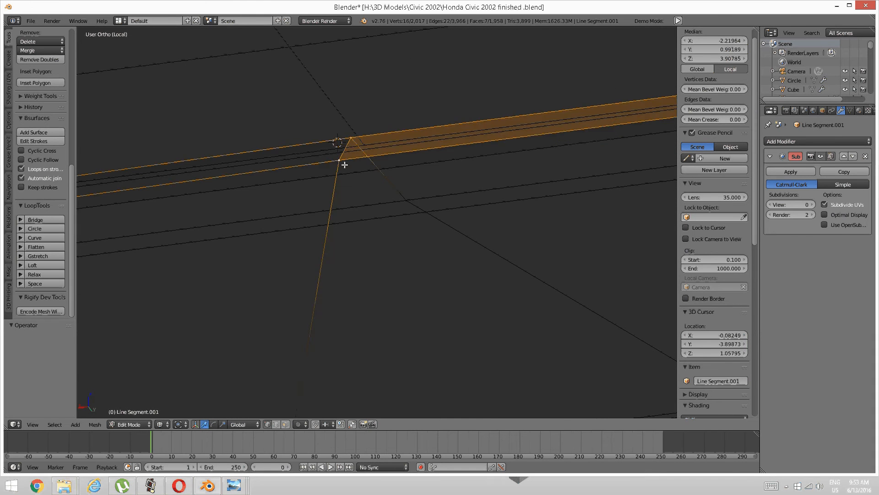
scroll(307, 183, down, 5)
shift+scroll(280, 197, down, 5)
scroll(280, 197, down, 3)
shift+middle_drag(247, 196, 398, 191)
shift+middle_drag(100, 207, 291, 202)
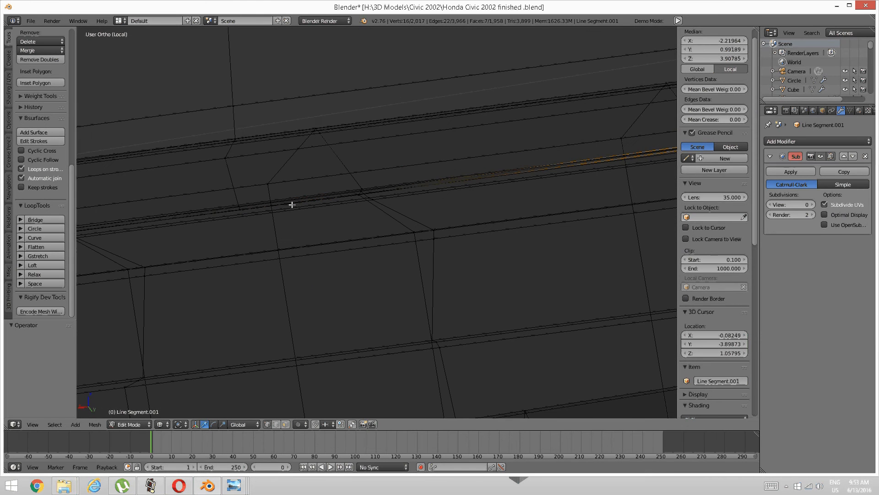
scroll(293, 202, up, 1)
scroll(346, 191, up, 3)
shift+right_click(334, 132)
shift+right_click(328, 142)
Step: Add the thin band's vertex pair at the last cross edge before the vertical frame edges
scroll(324, 158, down, 5)
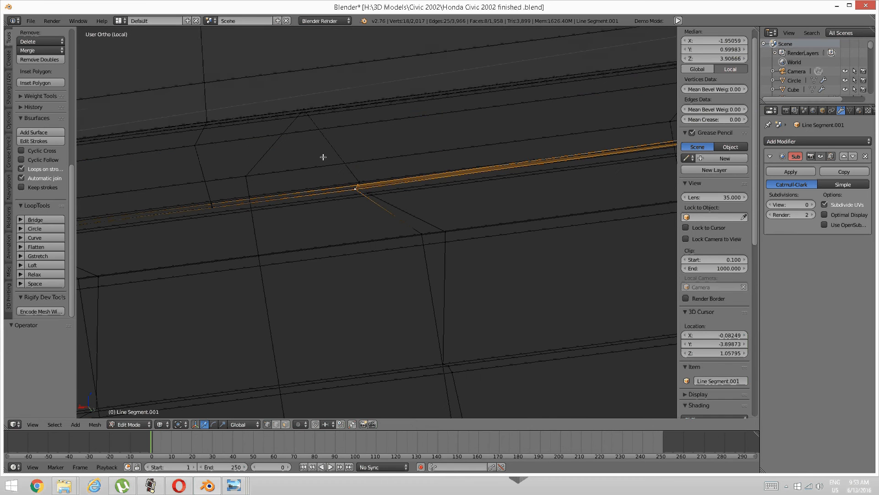
scroll(341, 168, down, 3)
shift+middle_drag(358, 179, 571, 132)
scroll(337, 196, up, 4)
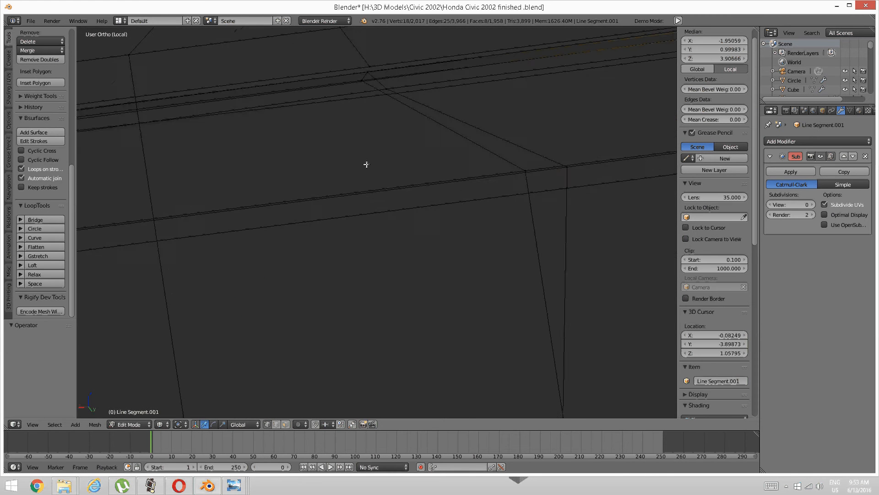
shift+right_click(386, 151)
shift+right_click(383, 156)
Step: Add the four vertices of the thin band where the vertical frame edges meet the sill strip
scroll(375, 159, down, 4)
shift+middle_drag(218, 217, 347, 202)
scroll(275, 225, up, 2)
scroll(287, 201, up, 2)
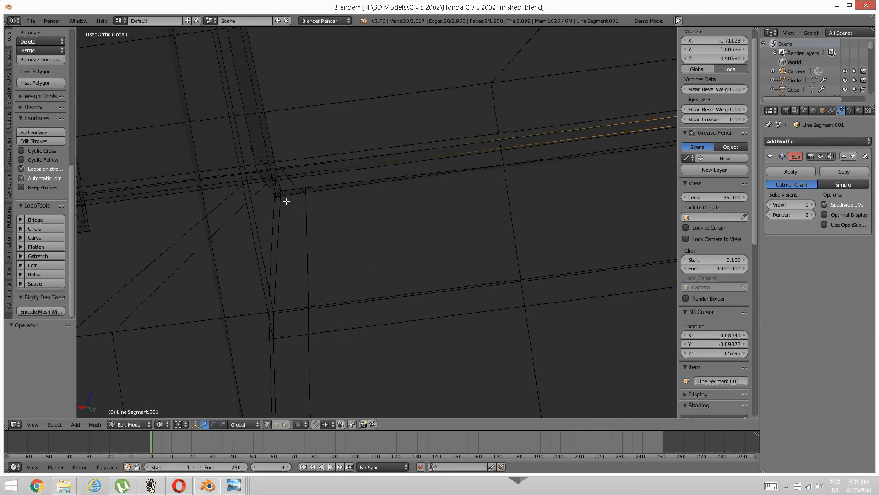
shift+right_click(278, 172)
shift+right_click(268, 178)
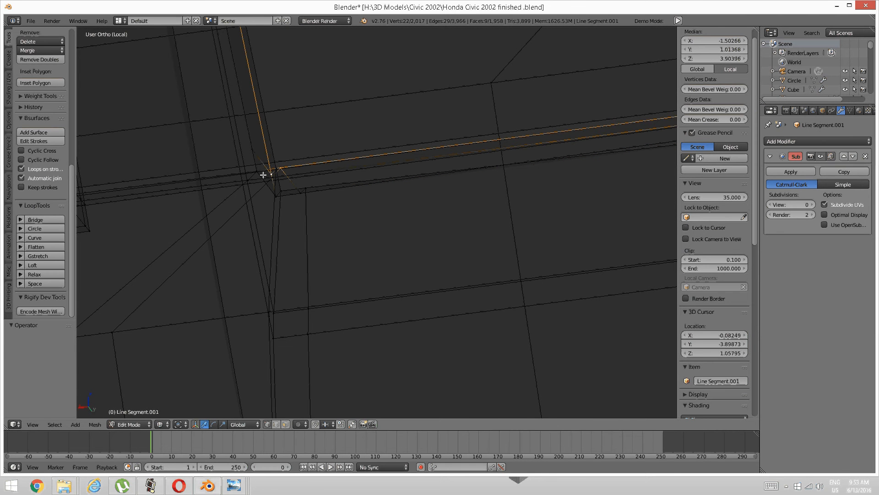
shift+right_click(277, 179)
shift+right_click(269, 179)
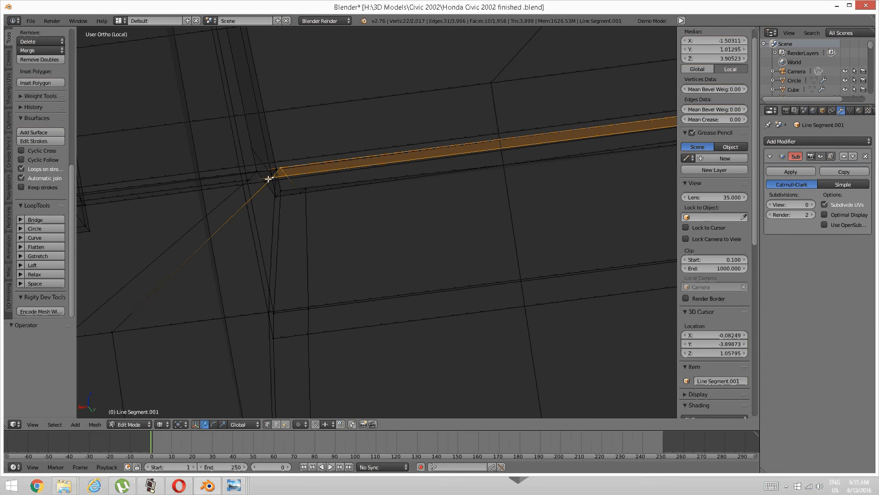
shift+right_click(256, 172)
Step: Return to solid shading and examine the selected band along the sill strip up close from the inner side
scroll(302, 178, down, 5)
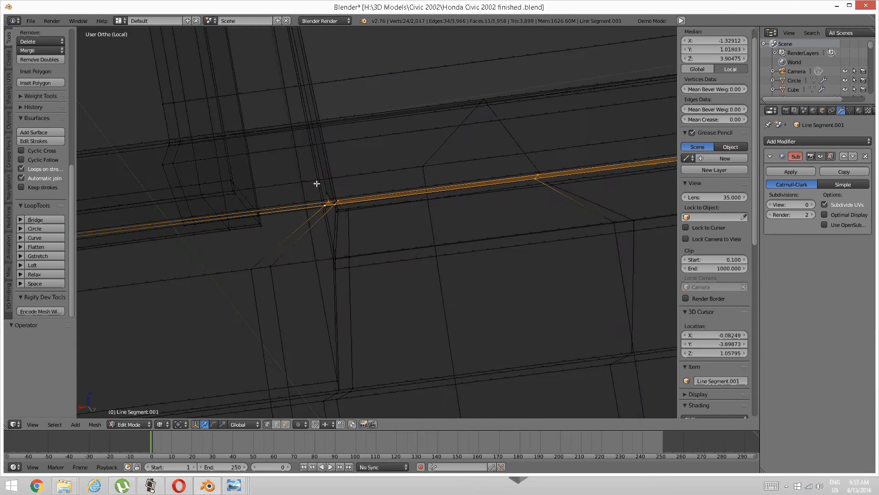
mouse_move(316, 185)
middle_down()
mouse_move(309, 198)
mouse_move(324, 204)
middle_up()
key(z)
click(326, 212)
middle_drag(407, 214, 277, 312)
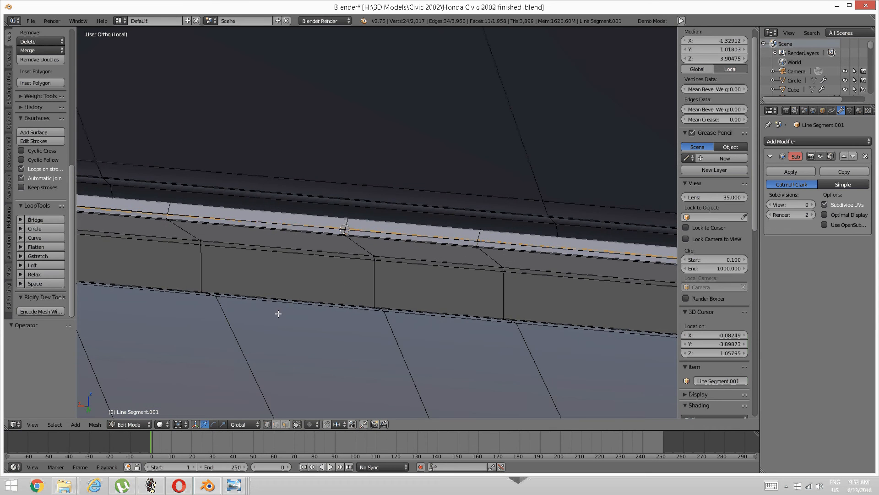
scroll(277, 312, up, 2)
middle_drag(214, 310, 375, 323)
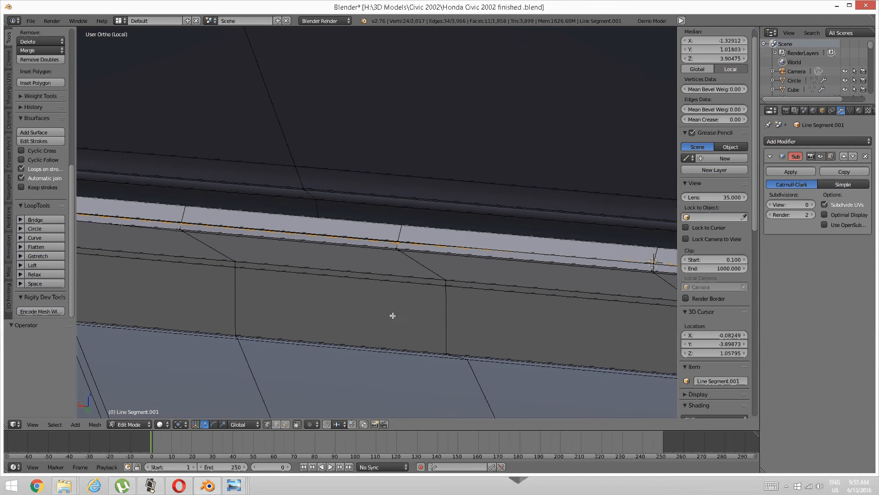
middle_drag(458, 309, 274, 315)
Step: Clear the selection and move the single vertex at a cross edge of the sill strip up 0.003 along Z
key(a)
right_click(215, 241)
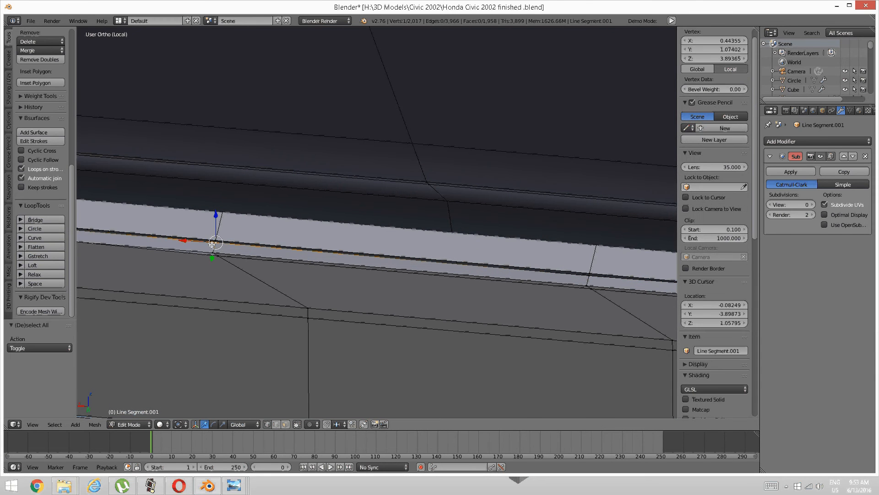
shift+middle_drag(223, 262, 292, 284)
key(g)
key(z)
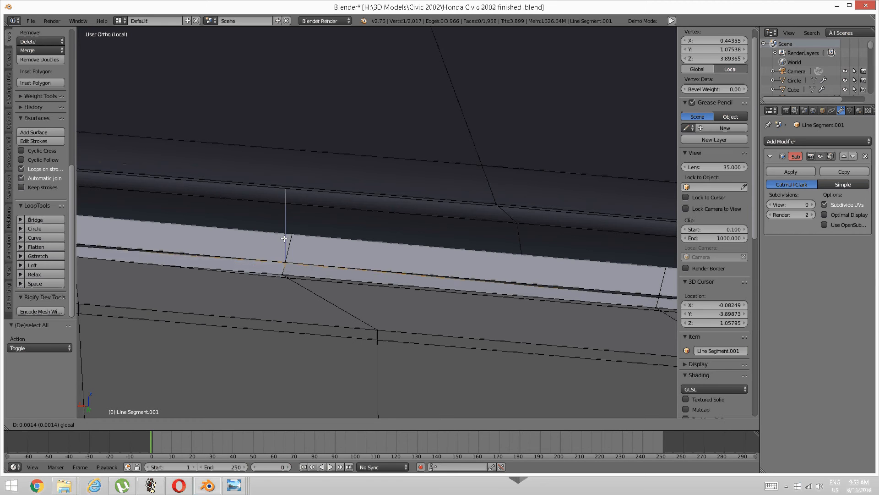
drag(286, 238, 236, 275)
key(ctrl+z)
Step: Extend the selection to both thin-band vertices at the sill strip's frame corner and switch to wireframe shading
middle_drag(236, 275, 163, 284)
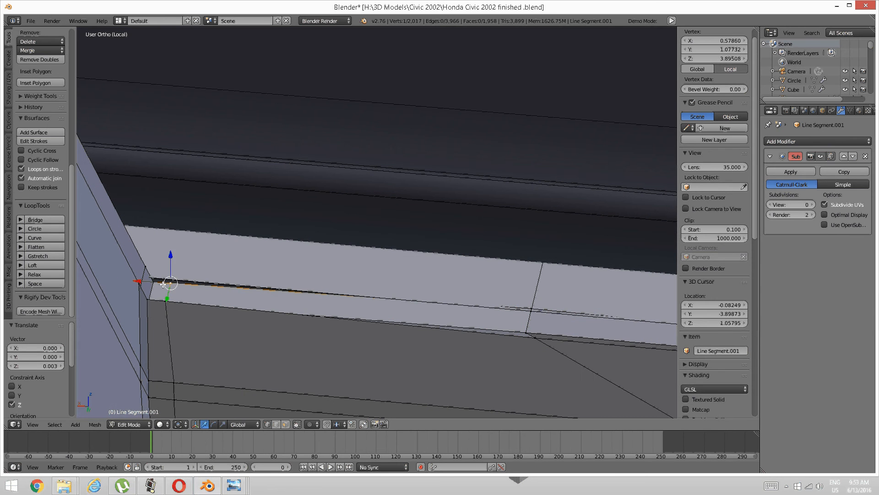
shift+right_click(163, 288)
scroll(161, 293, down, 1)
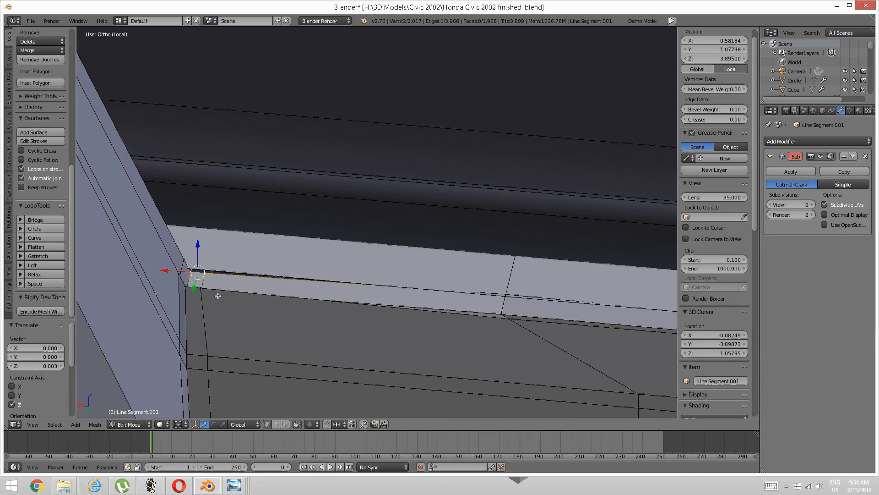
middle_drag(226, 299, 246, 335)
key(z)
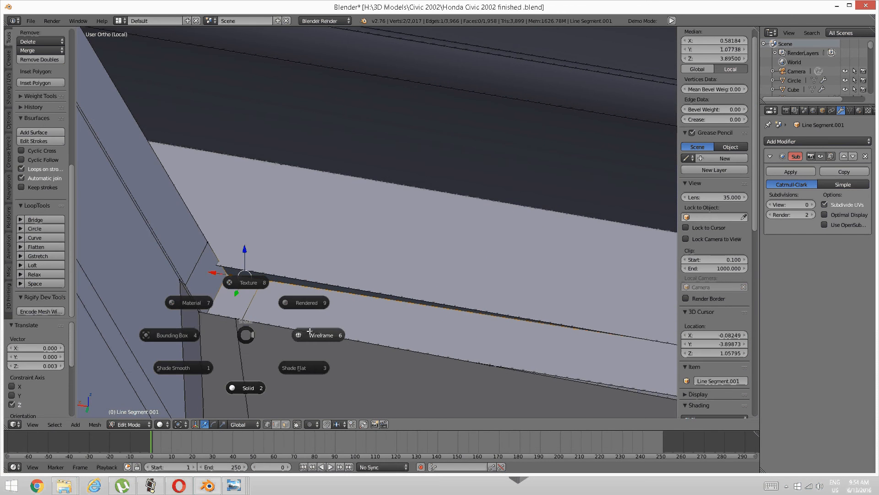
click(307, 331)
Step: Raise the sill strip's two lower-edge vertices at the frame corner slightly along Z and clear the selection
right_click(236, 326)
shift+right_click(206, 316)
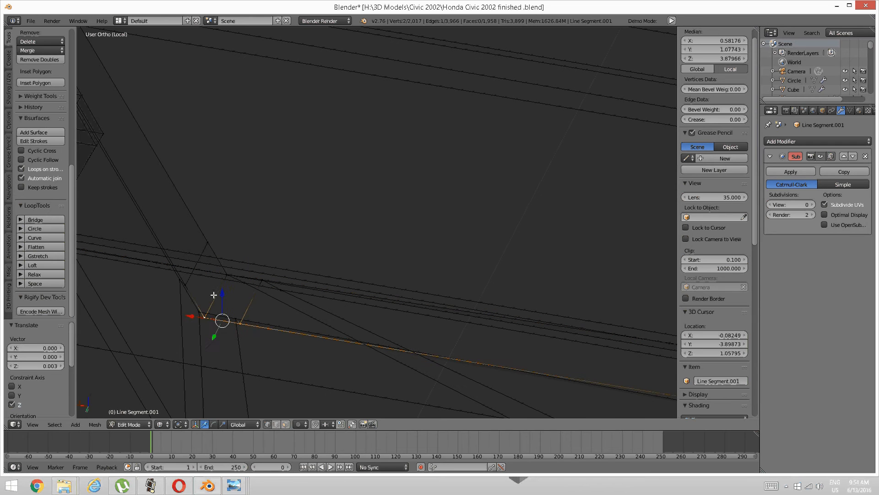
drag(223, 292, 185, 254)
key(a)
right_click(192, 284)
key(a)
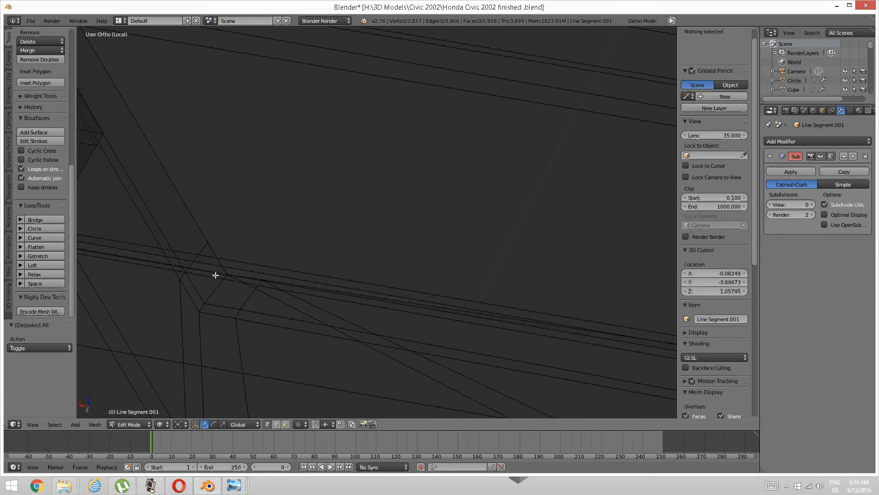
Step: Raise the thin-band vertex pair at the frame corner slightly along Z, return to solid shading and clear the selection
right_click(229, 274)
key(z)
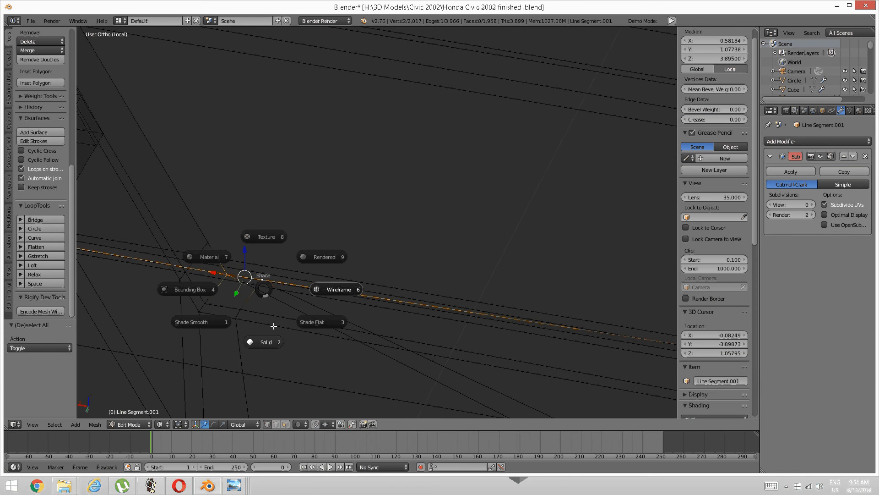
click(268, 340)
drag(244, 251, 239, 239)
key(a)
scroll(224, 262, down, 4)
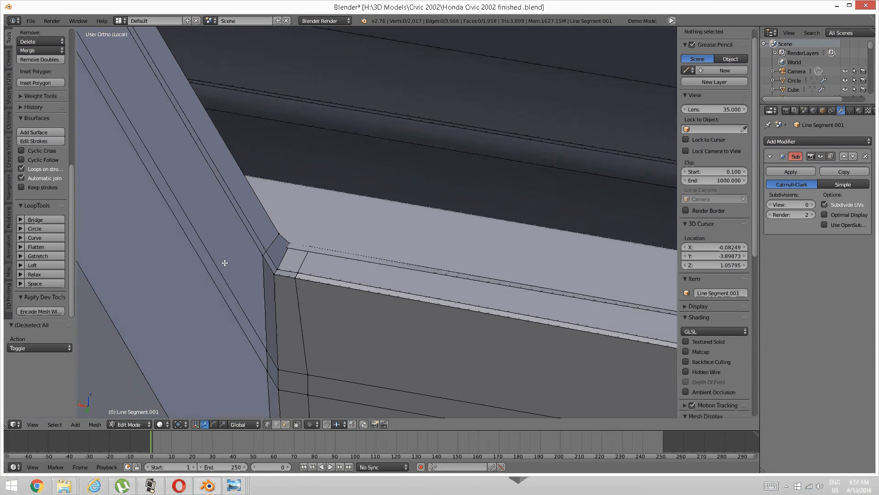
Step: Lower the sill strip vertex at the cross edge just before the gridded mirror-side panel by 0.003 along Z
middle_drag(226, 263, 91, 219)
scroll(315, 262, down, 10)
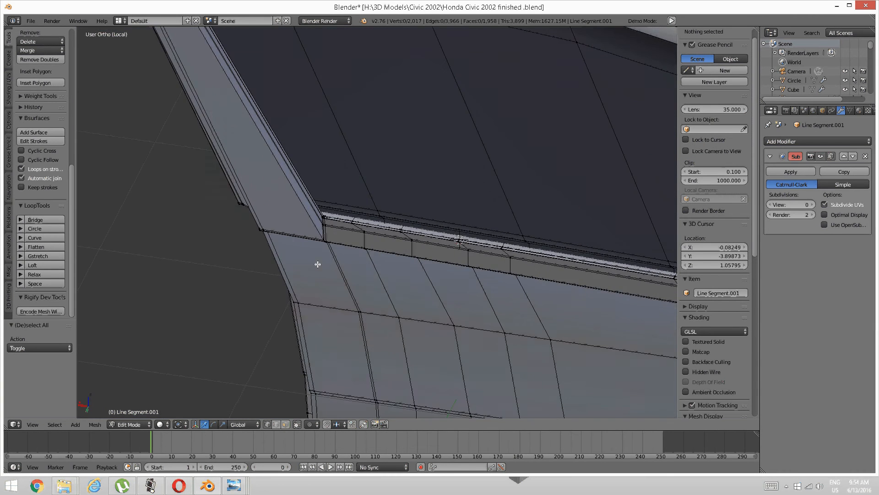
mouse_move(318, 263)
middle_down()
mouse_move(405, 265)
mouse_move(312, 267)
middle_up()
scroll(411, 263, down, 4)
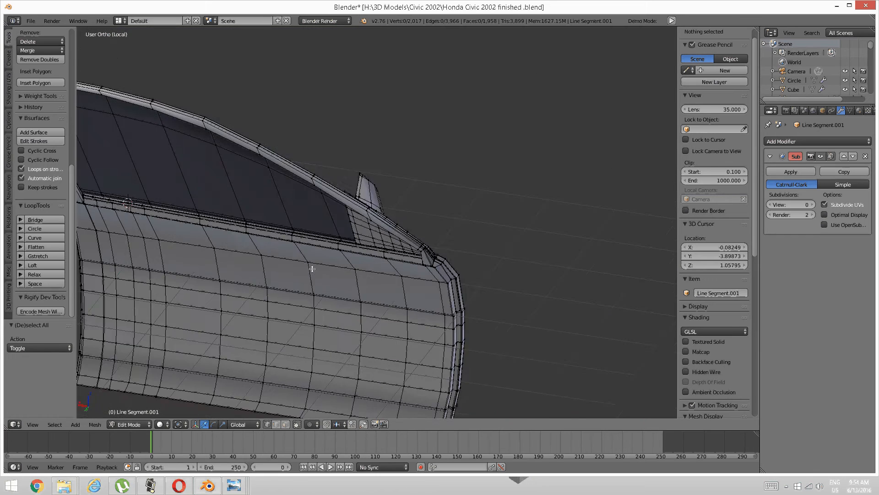
scroll(316, 271, up, 3)
scroll(316, 272, up, 8)
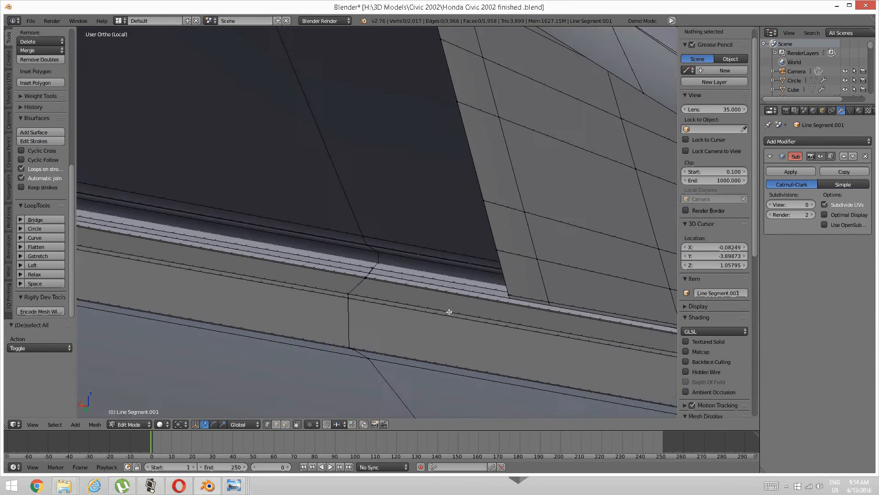
right_click(376, 287)
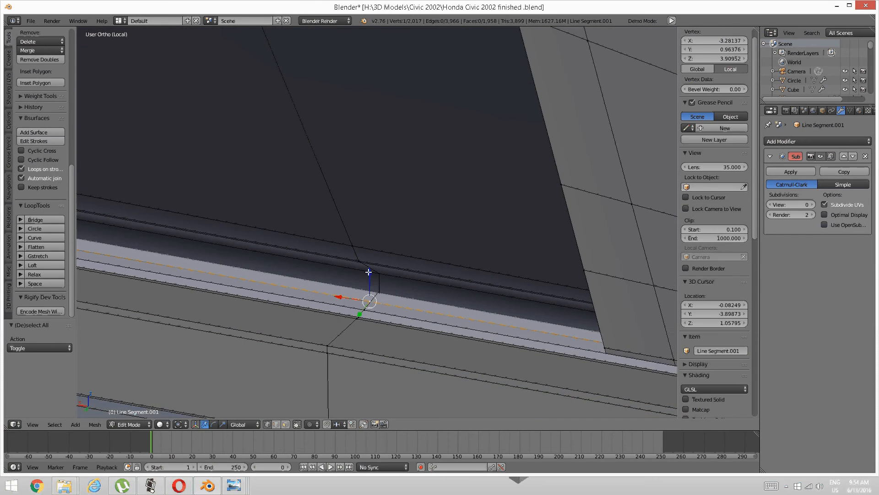
key(g)
key(z)
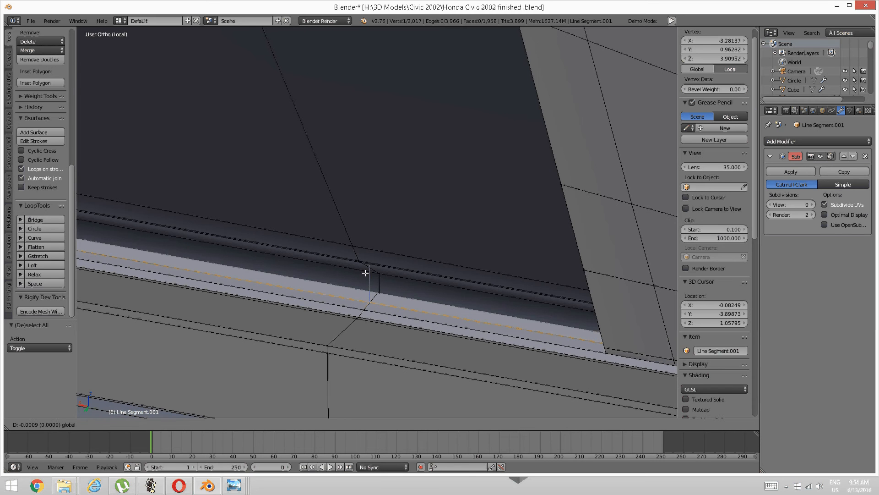
click(365, 275)
Step: Lower the sill strip vertex at the next cross edge away from the mirror by 0.000648 along Z
middle_drag(411, 310, 339, 276)
right_click(339, 276)
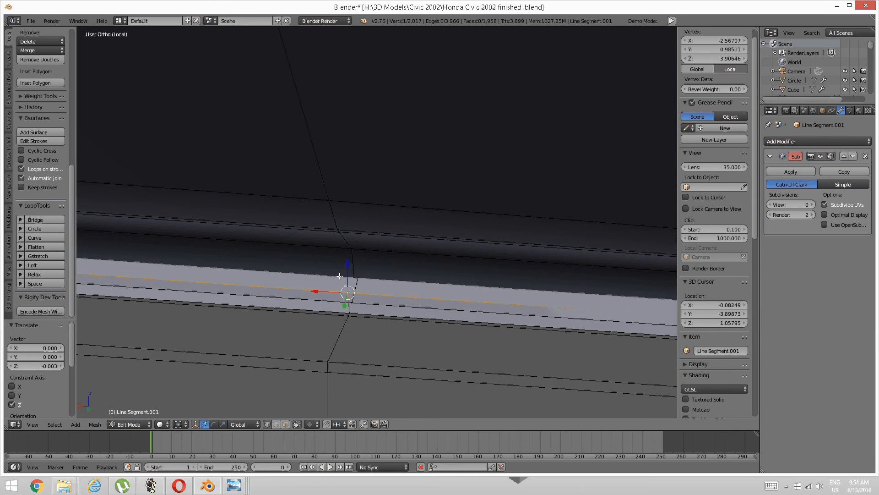
key(g)
key(shift+z)
key(ctrl+z)
shift+drag(348, 263, 345, 265)
middle_drag(345, 265, 316, 321)
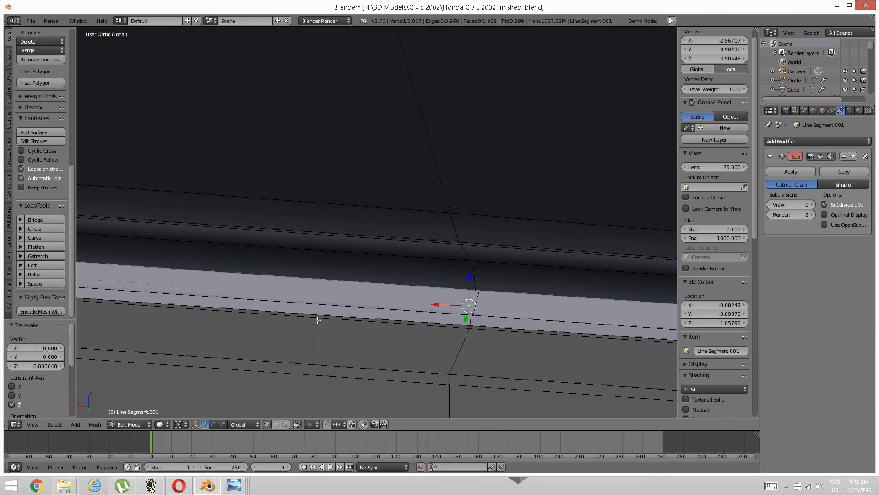
Step: Lower the sill strip vertex at the third cross edge from the mirror-side panel by 0.002 along Z
shift+middle_drag(132, 371, 371, 368)
shift+middle_drag(255, 355, 441, 365)
right_click(356, 280)
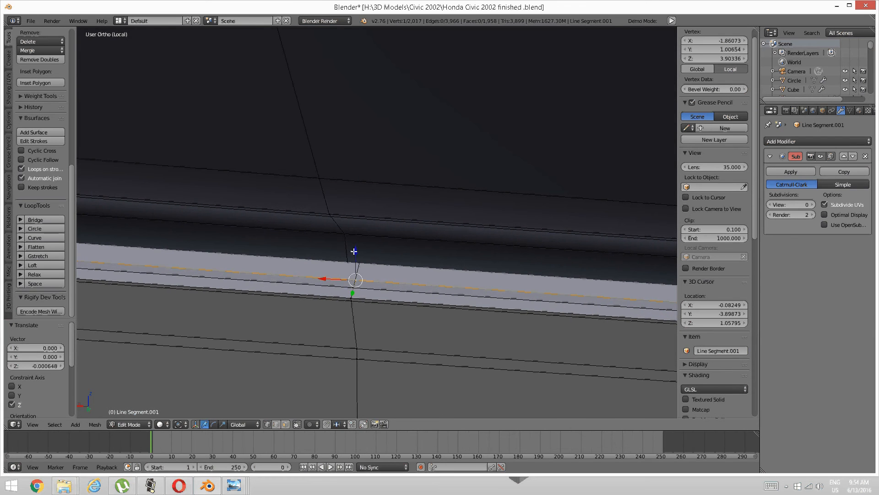
drag(355, 249, 354, 251)
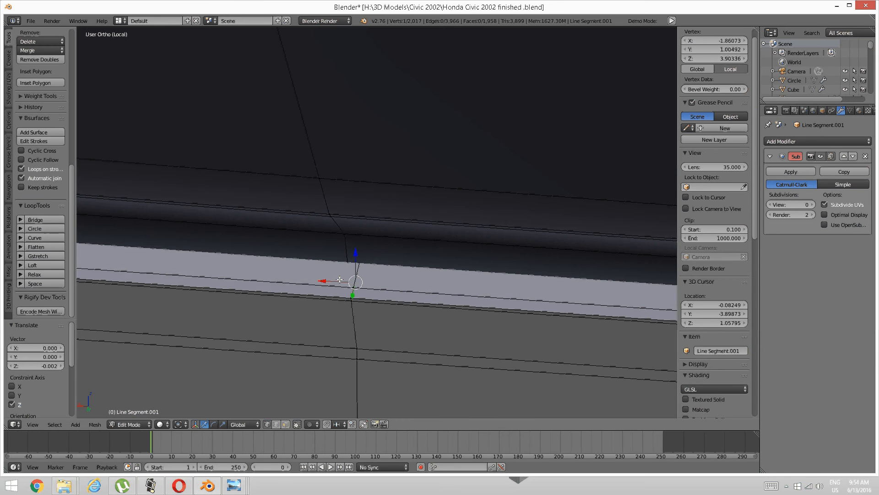
Step: Go back to the previously adjusted cross edge and lower its strip vertex another 0.000324 along Z
shift+middle_drag(434, 253, 258, 223)
shift+middle_drag(464, 255, 318, 252)
right_click(388, 250)
drag(389, 225, 389, 225)
Step: Lower the sill strip vertex at the fourth cross edge from the mirror-side panel slightly along Z
shift+middle_drag(264, 291, 636, 335)
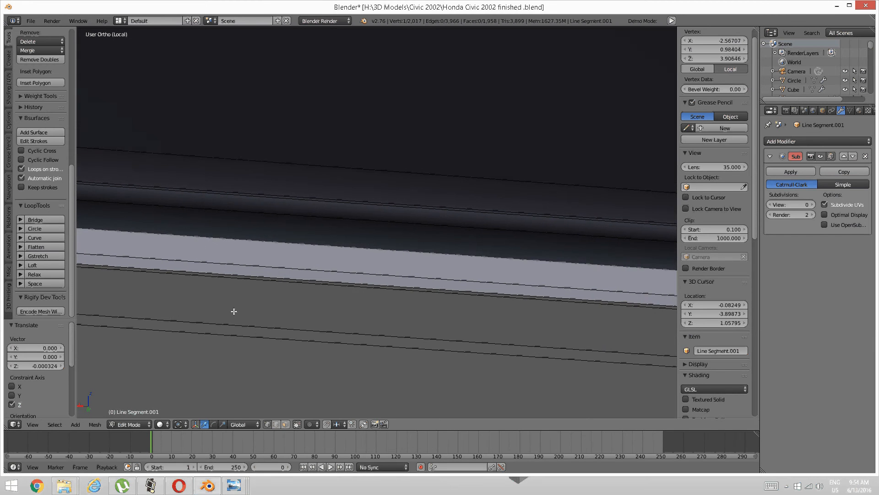
shift+middle_drag(234, 310, 373, 313)
shift+middle_drag(152, 305, 641, 338)
shift+middle_drag(246, 304, 506, 325)
shift+middle_drag(238, 321, 259, 322)
right_click(296, 247)
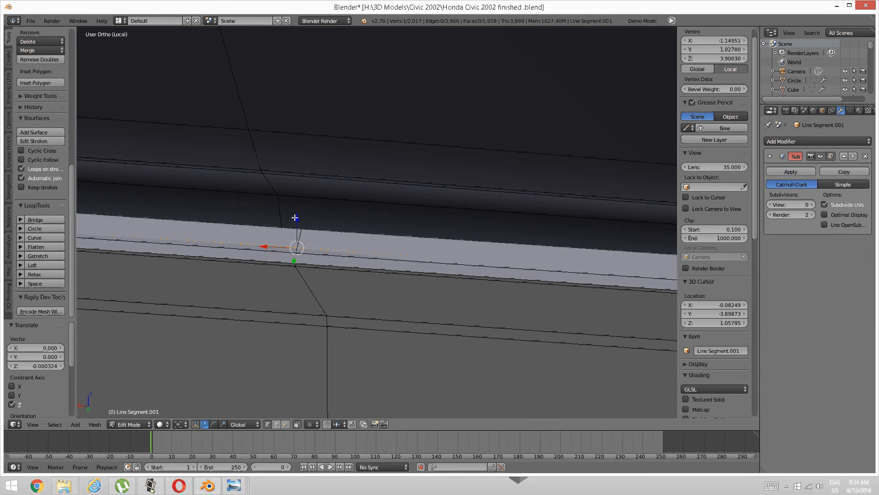
drag(296, 218, 291, 223)
Step: Raise the strip vertex by 0.002 along Z at the second cross edge from the frame corner, closing the dark gap
shift+middle_drag(197, 309, 641, 356)
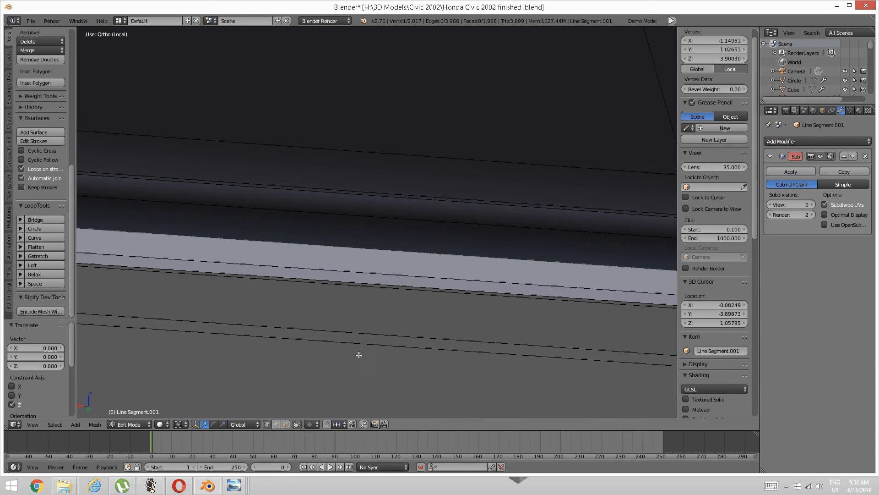
shift+middle_drag(115, 340, 274, 328)
scroll(218, 328, up, 3)
shift+middle_drag(218, 328, 320, 356)
scroll(175, 328, up, 3)
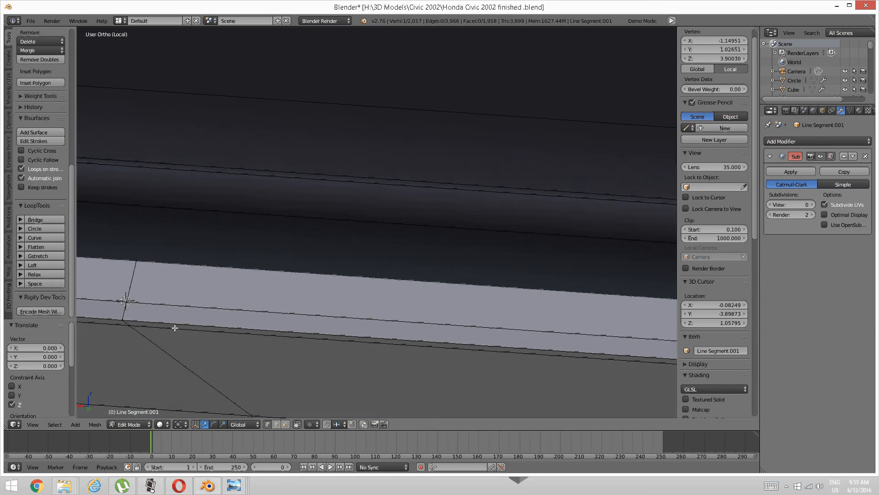
shift+middle_drag(175, 328, 457, 309)
key(a)
scroll(481, 304, down, 5)
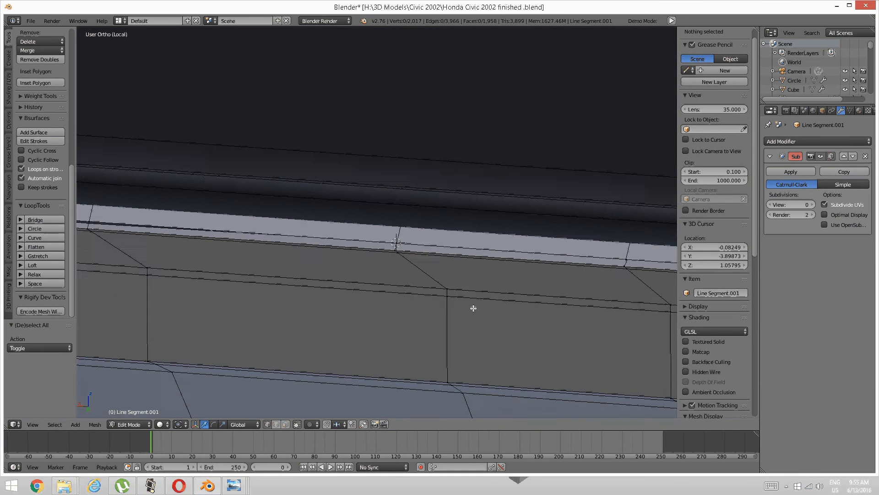
shift+middle_drag(265, 271, 458, 263)
scroll(471, 265, up, 4)
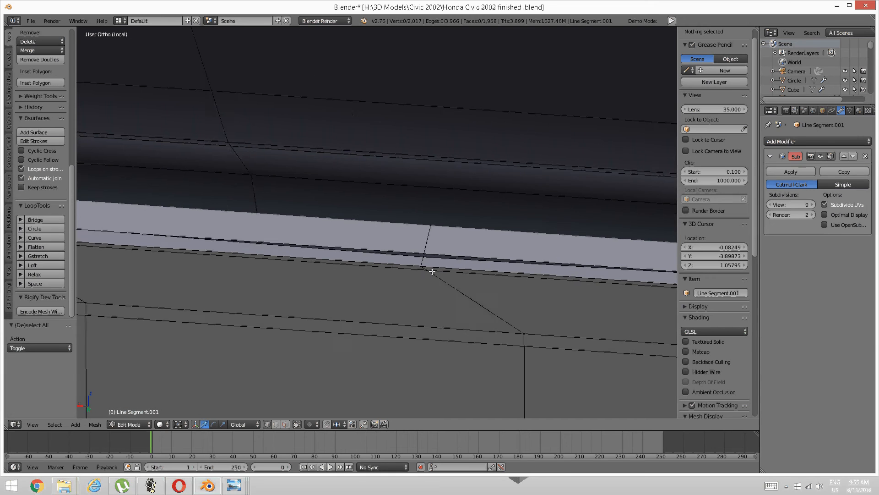
right_click(455, 284)
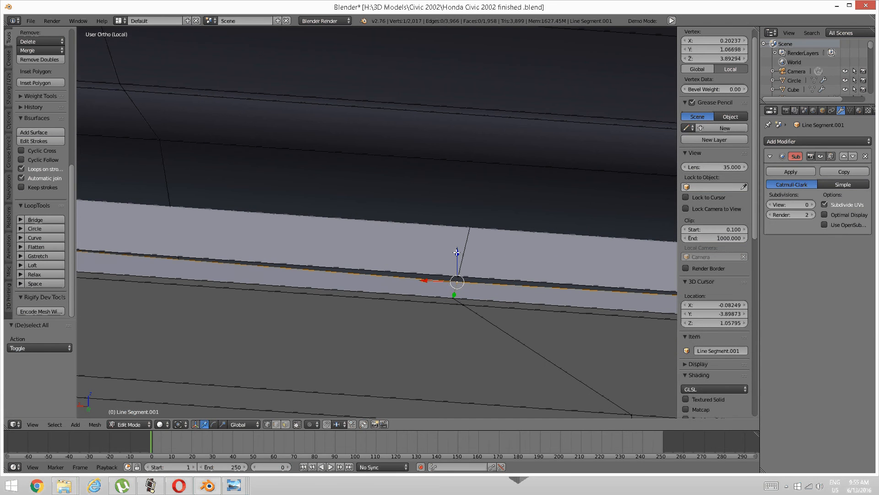
key(g)
key(z)
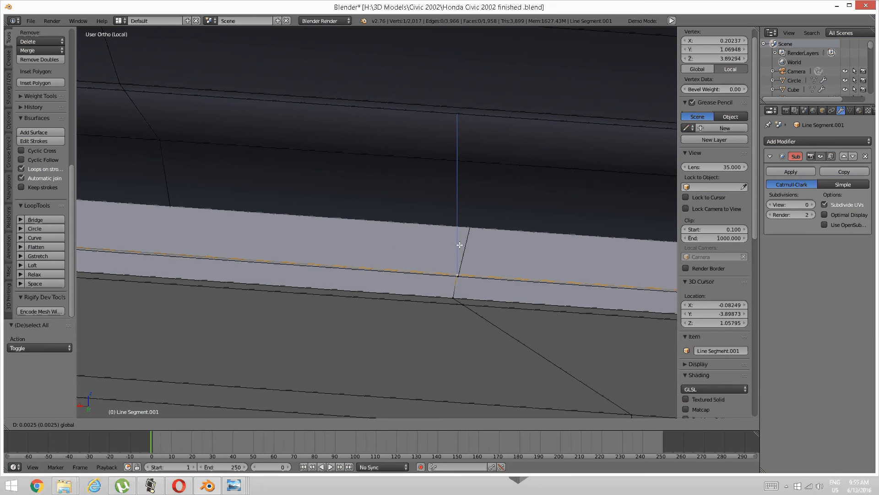
click(460, 245)
Step: Lower the strip vertex at the cross edge nearest the frame corner by 0.0002605 along Z
middle_drag(460, 248, 462, 291)
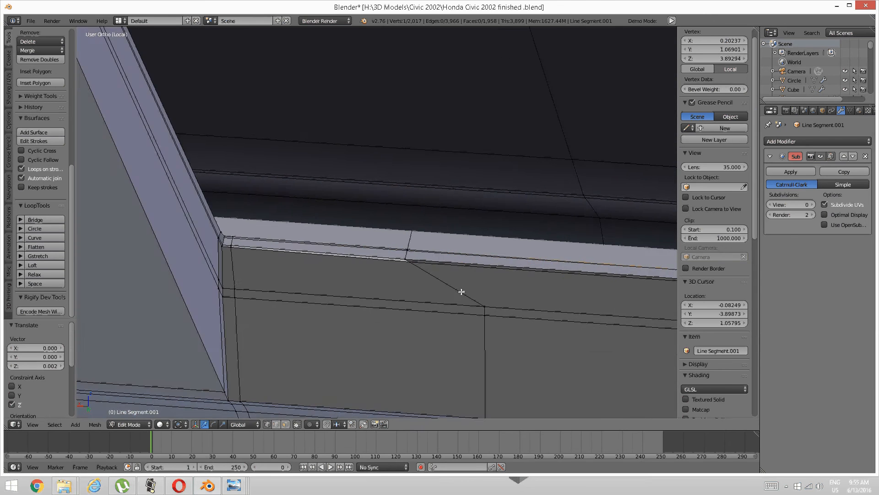
scroll(462, 292, up, 6)
right_click(502, 298)
drag(488, 276, 486, 276)
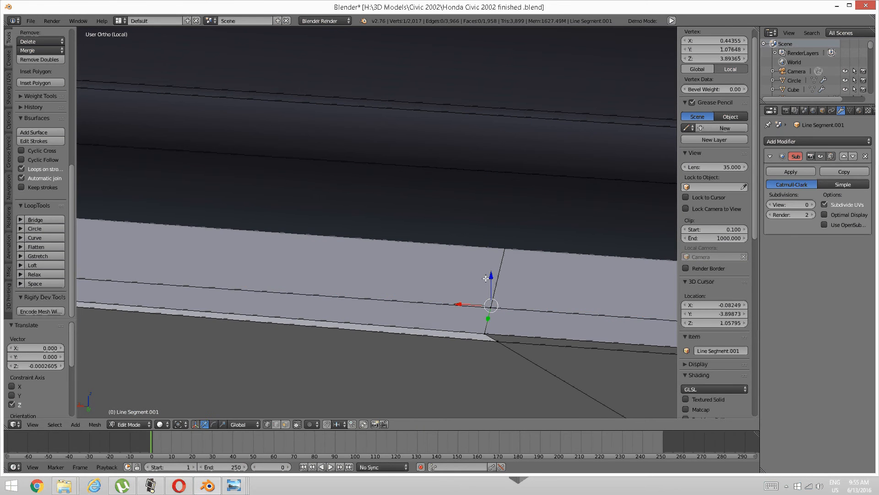
Step: Select the whole linked gridded panel at the mirror end of the window opening and hide it
shift+middle_drag(400, 313, 392, 289)
scroll(444, 318, down, 4)
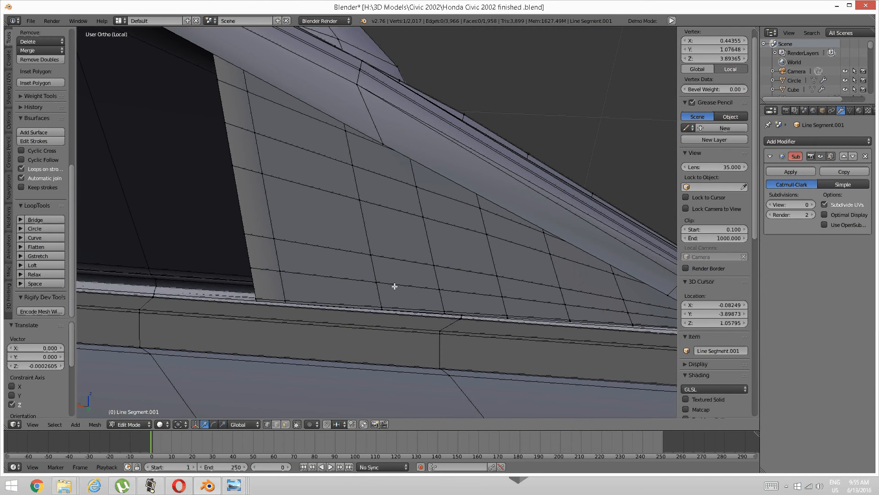
right_click(375, 282)
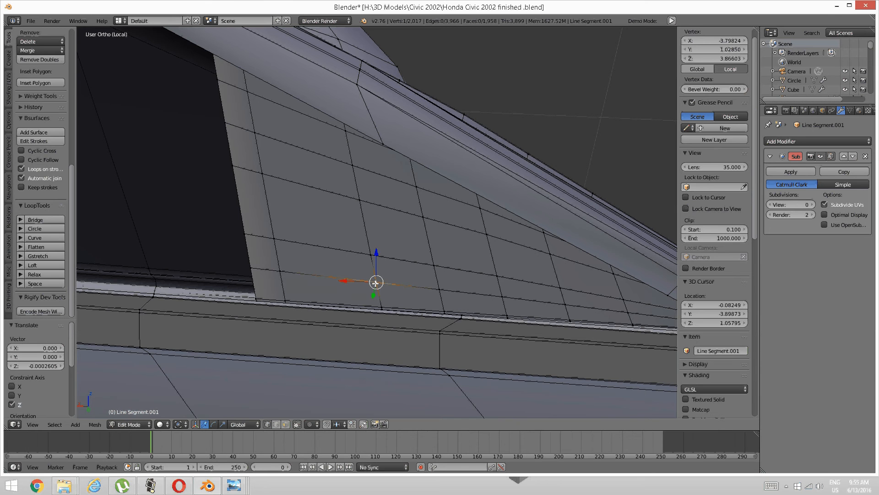
key(ctrl+l)
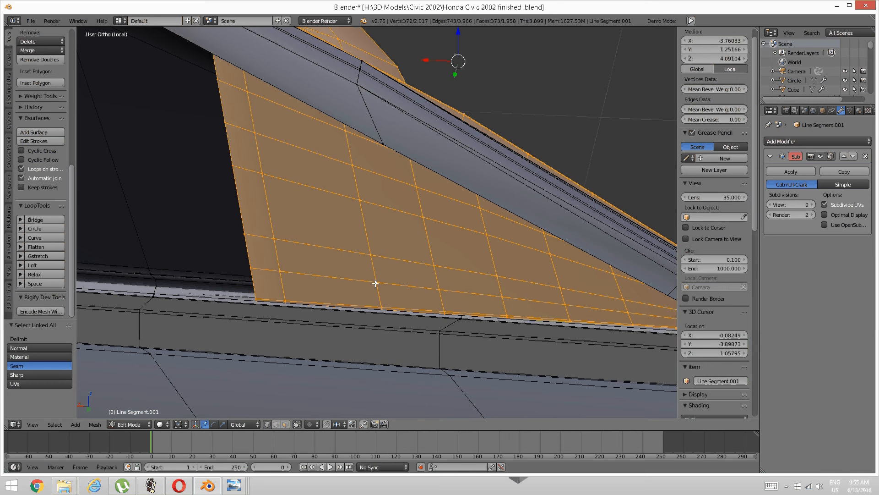
key(h)
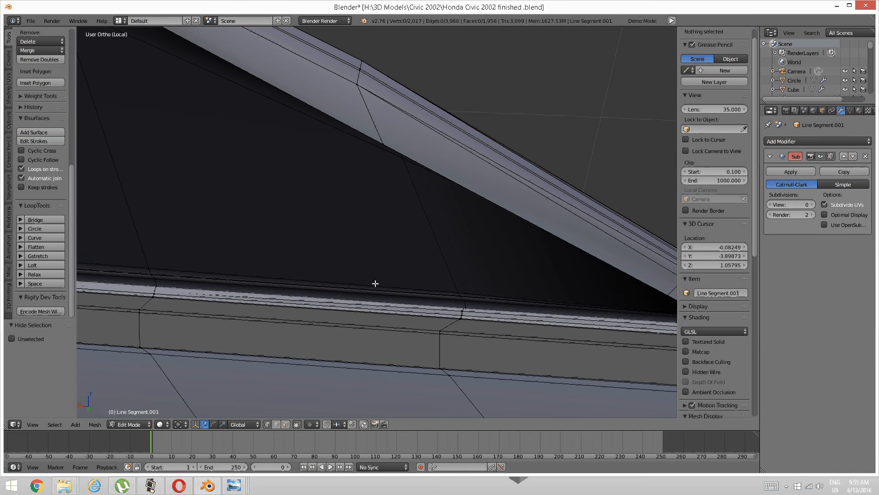
Step: Lower the sill strip vertex at the cross edge formerly behind the hidden panel by 0.003 along Z
shift+middle_drag(439, 278, 346, 222)
scroll(346, 222, up, 3)
shift+middle_drag(416, 273, 385, 242)
scroll(385, 241, up, 3)
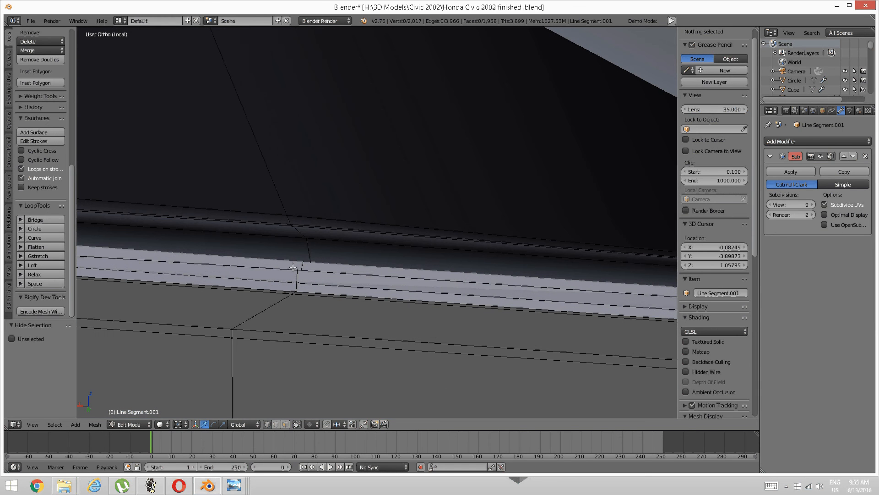
right_click(298, 269)
drag(296, 246, 291, 244)
Step: Lower the sill strip's end vertex at the mirror-side frame corner by 0.001 along Z
scroll(292, 270, down, 3)
scroll(314, 269, down, 4)
middle_drag(302, 277, 341, 284)
shift+middle_drag(550, 232, 184, 292)
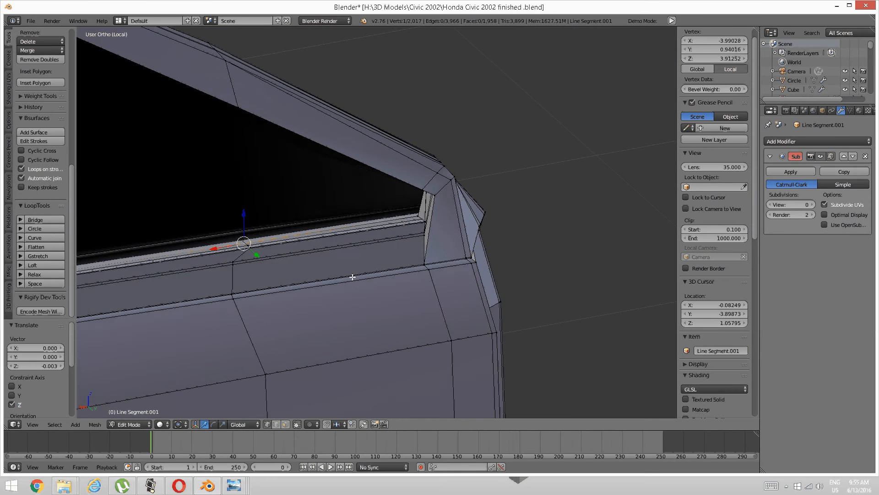
middle_drag(532, 253, 343, 293)
scroll(394, 259, up, 4)
scroll(375, 253, up, 2)
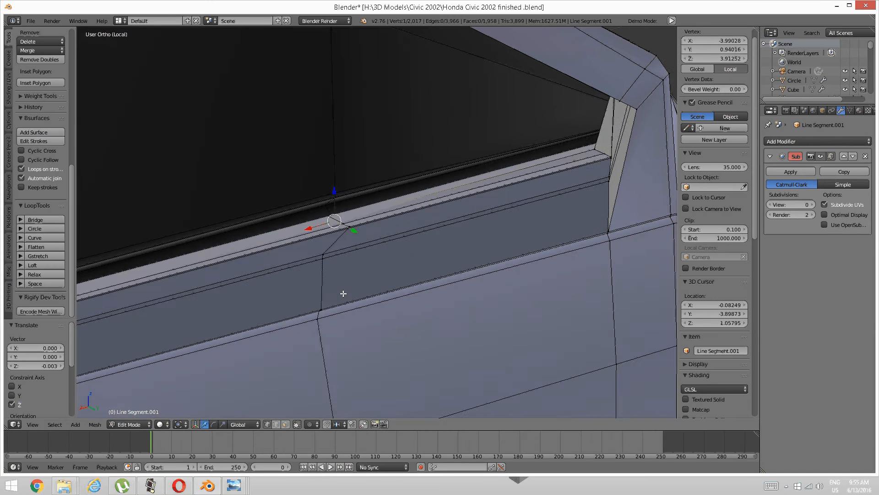
shift+middle_drag(518, 225, 327, 315)
scroll(380, 269, up, 5)
shift+middle_drag(433, 257, 367, 235)
scroll(373, 241, up, 2)
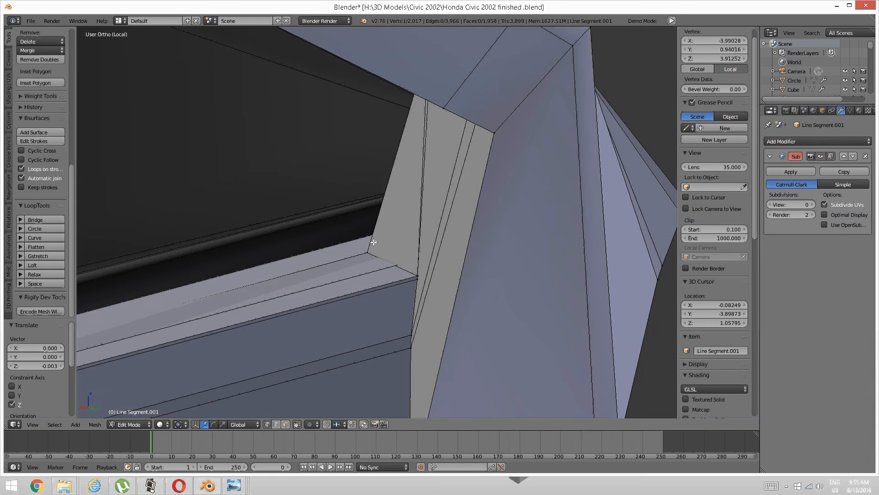
right_click(373, 255)
drag(364, 228, 364, 231)
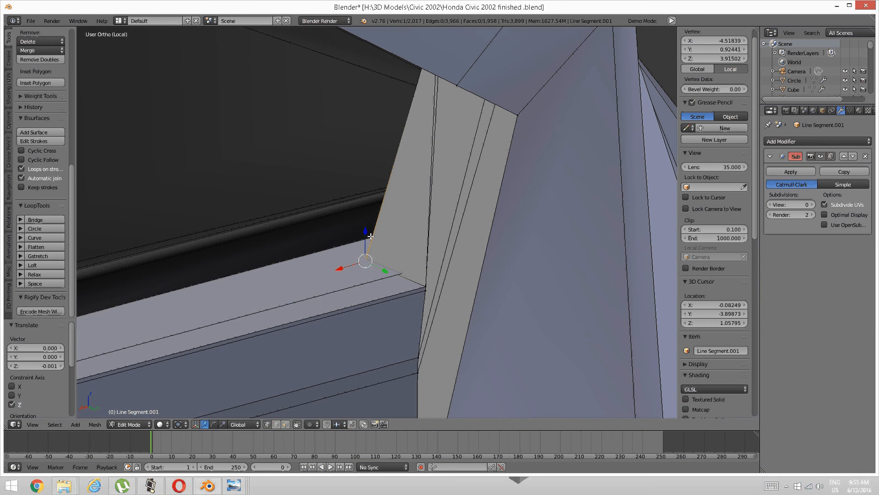
Step: Isolate the linked outer door shell by inverting its linked selection and hiding all the other mesh parts
scroll(376, 239, down, 3)
scroll(375, 238, down, 6)
key(a)
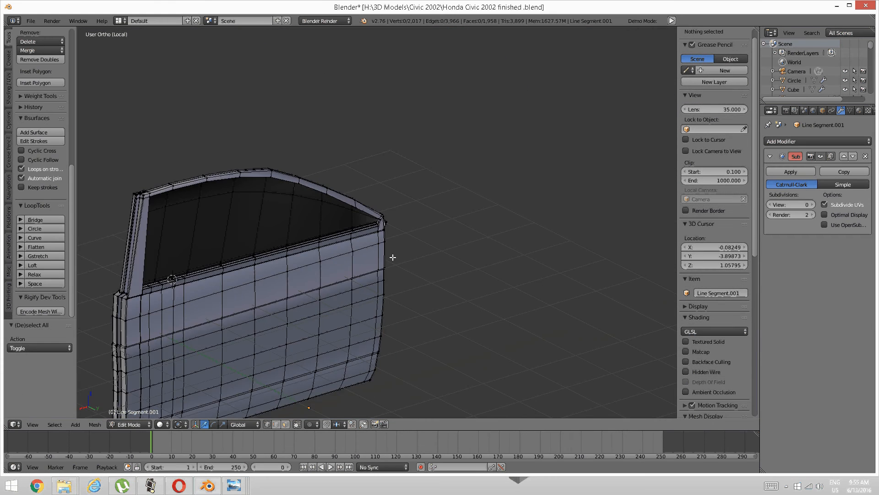
scroll(379, 255, up, 5)
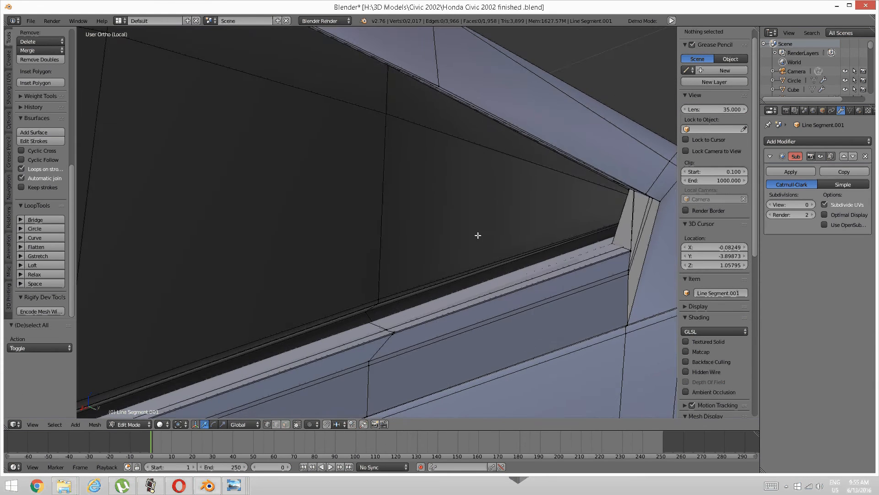
shift+middle_drag(476, 235, 358, 240)
scroll(358, 240, down, 8)
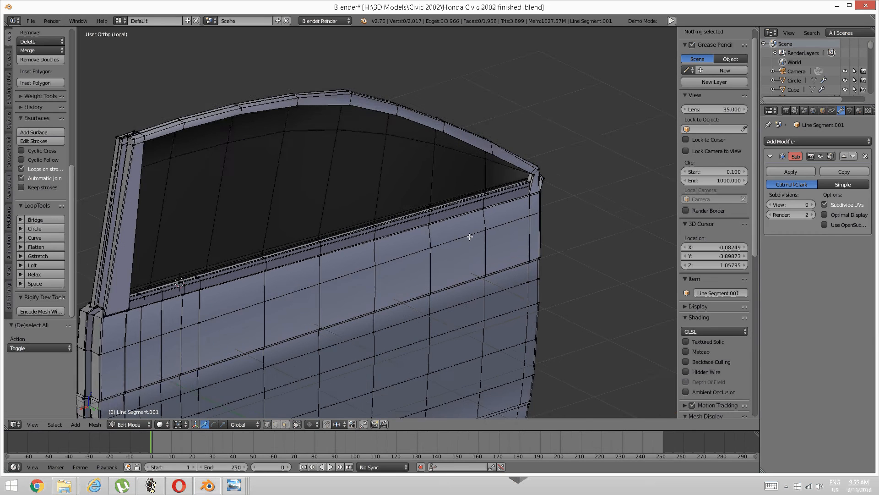
right_click(332, 269)
key(ctrl+l)
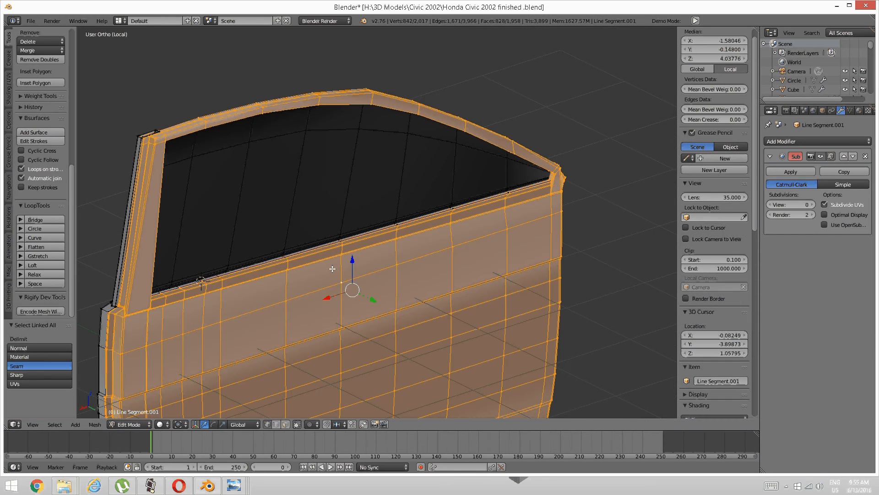
key(ctrl+i)
key(h)
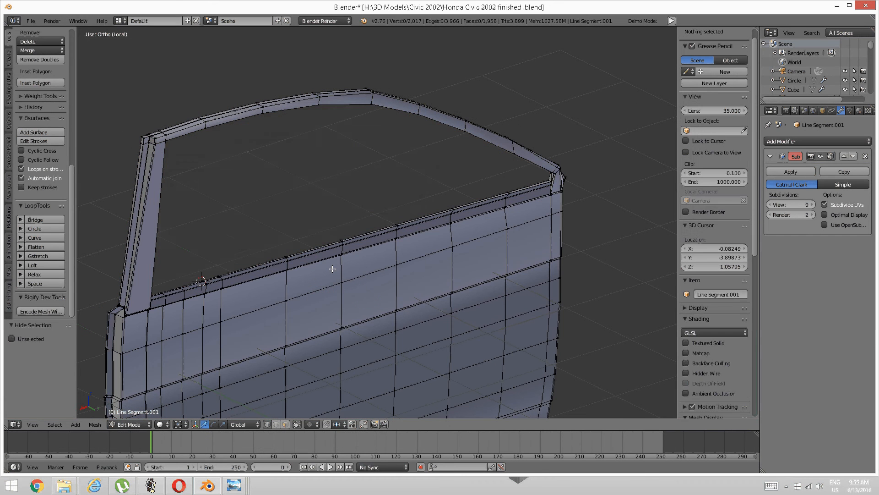
Step: Bridge the two long edges of the rear window pillar, together with the short edges at their lower ends, across its open side
right_click(122, 309)
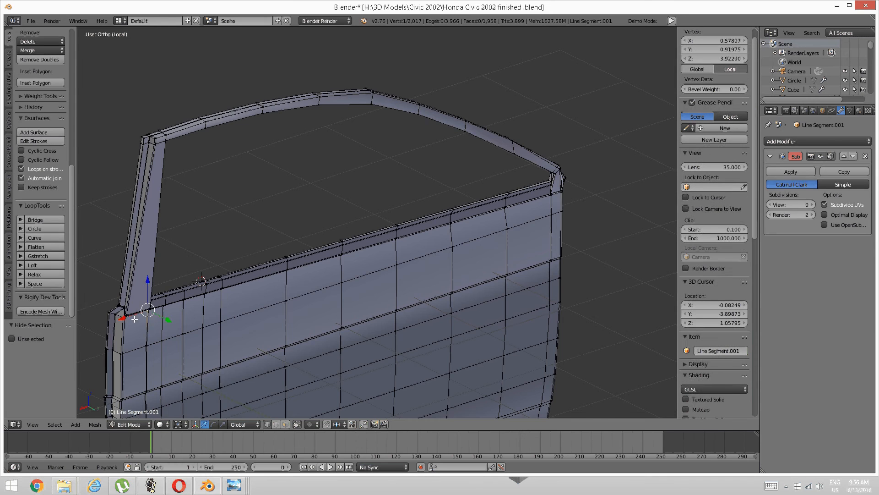
middle_drag(122, 309, 381, 217)
scroll(381, 217, up, 8)
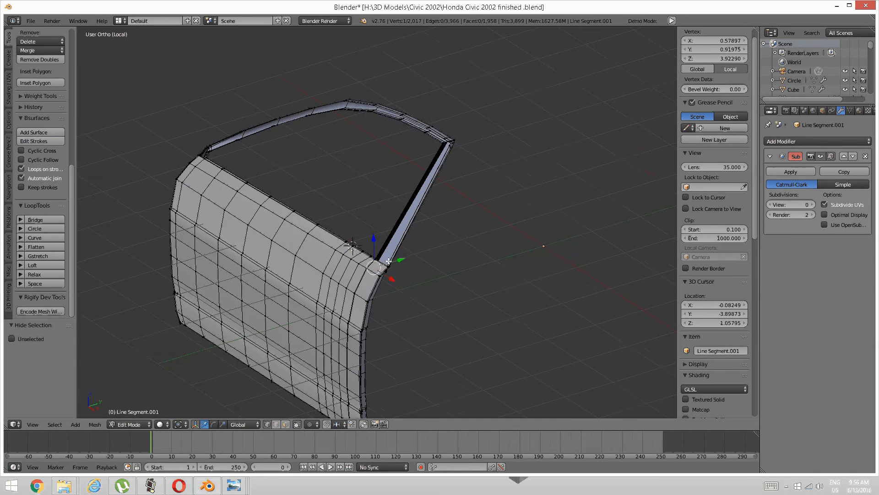
scroll(342, 288, up, 2)
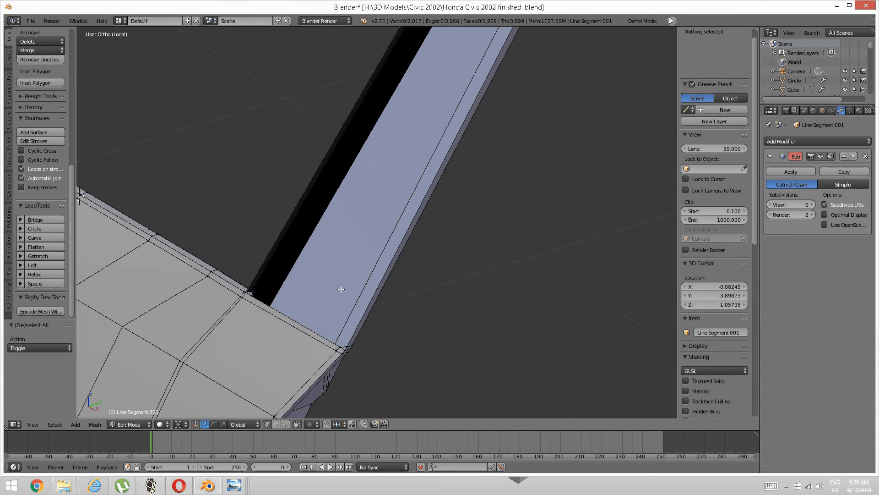
key(ctrl+Tab)
click(262, 296)
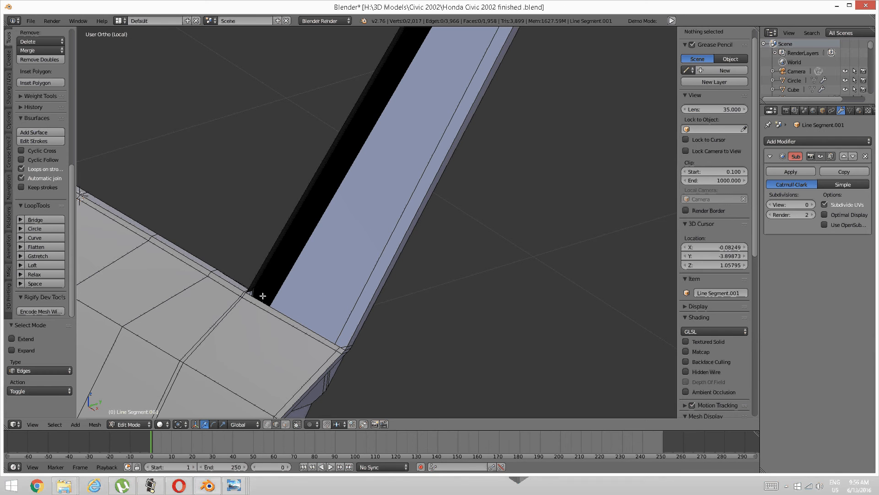
right_click(266, 256)
shift+right_click(359, 319)
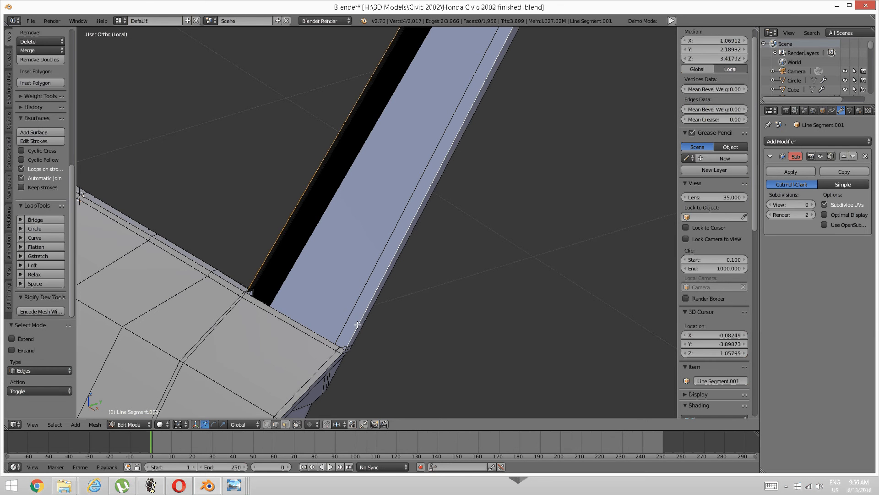
shift+right_click(348, 346)
shift+middle_drag(279, 308, 317, 296)
scroll(312, 302, up, 5)
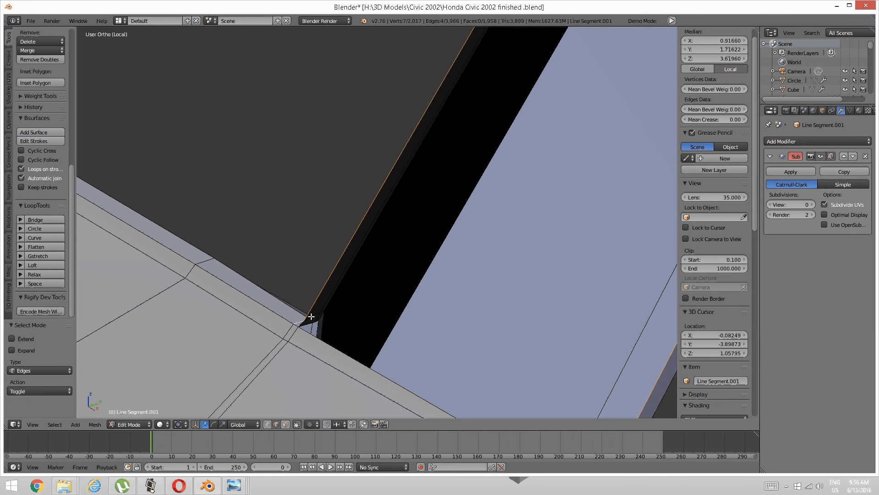
key(ctrl+z)
shift+right_click(302, 323)
scroll(328, 290, down, 8)
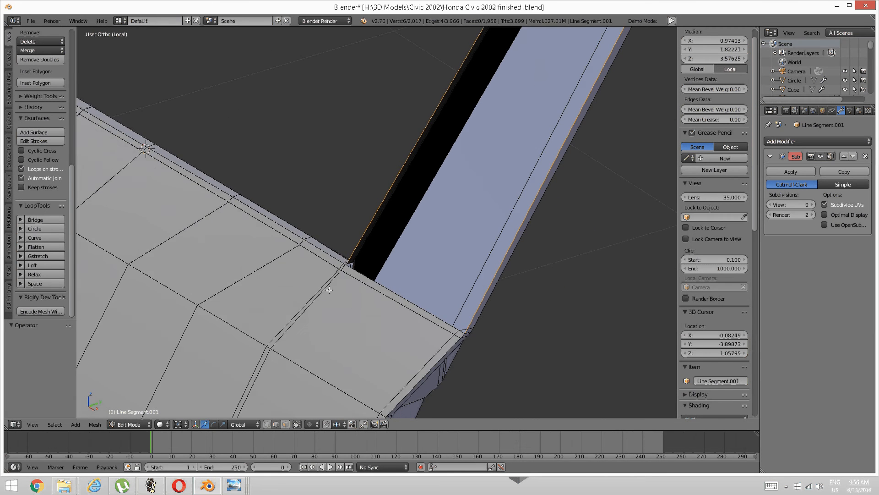
scroll(456, 184, up, 7)
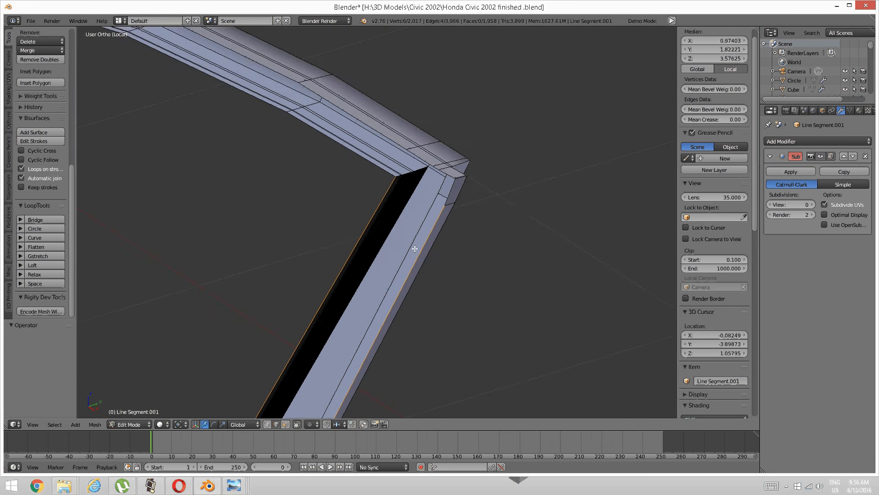
scroll(426, 201, down, 1)
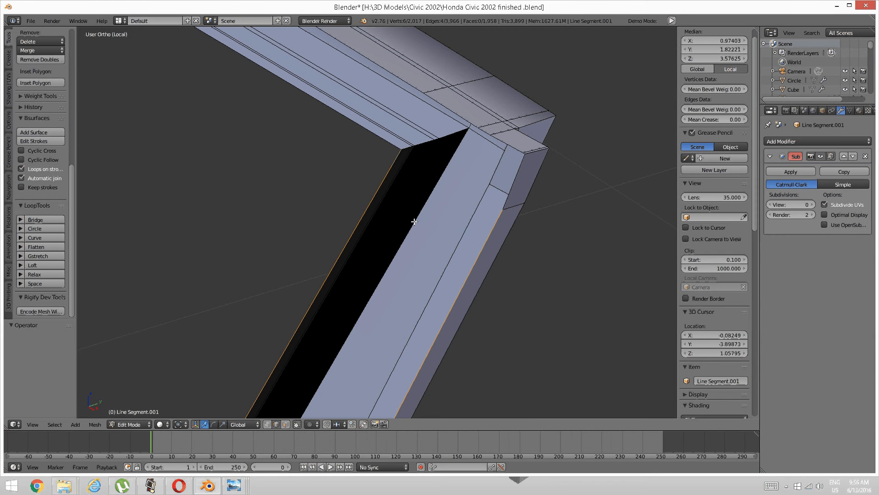
click(47, 220)
scroll(370, 201, down, 3)
scroll(378, 216, up, 5)
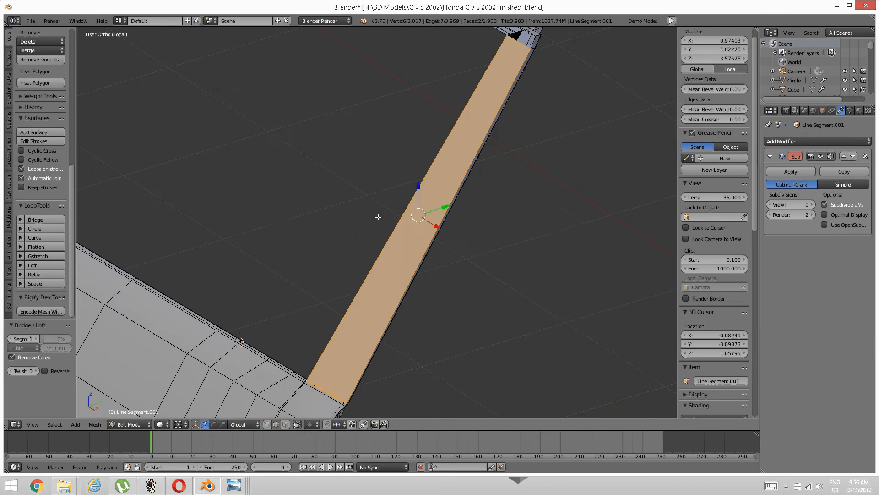
scroll(358, 247, up, 4)
key(a)
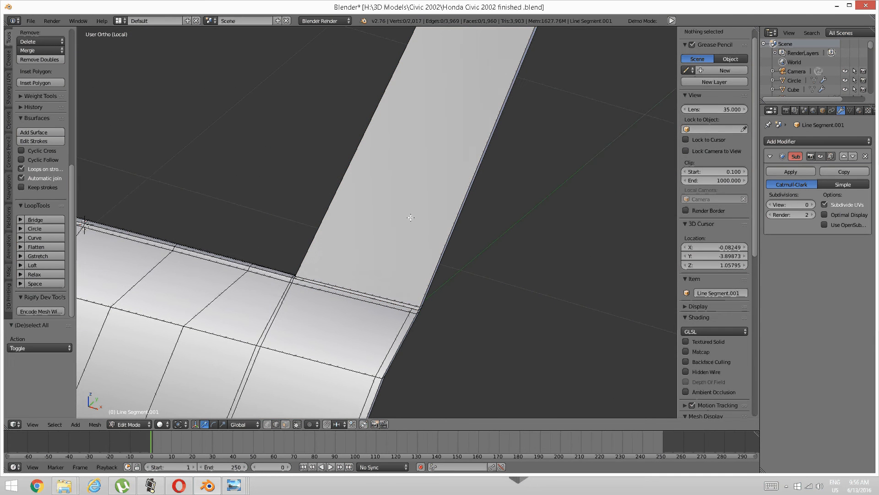
Step: Add one lengthwise loop cut to the bridged pillar face and slide it close to the outer edge
key(ctrl+r)
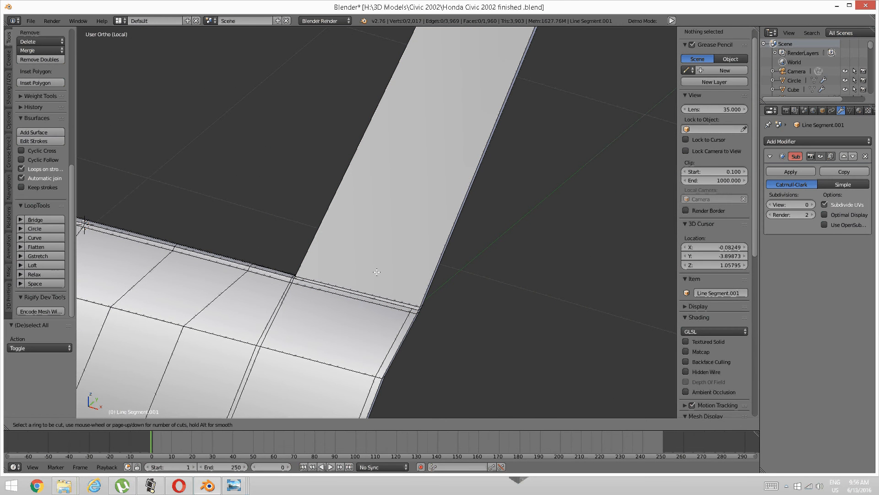
click(376, 271)
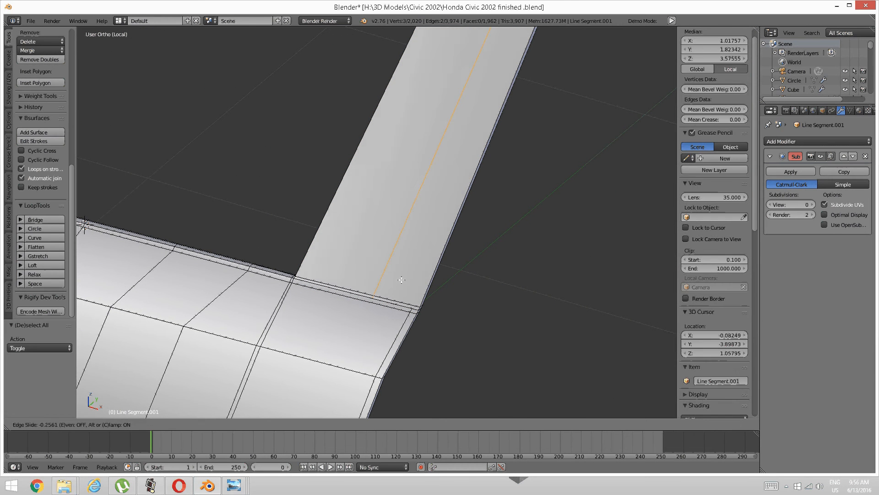
click(433, 280)
key(ctrl+r)
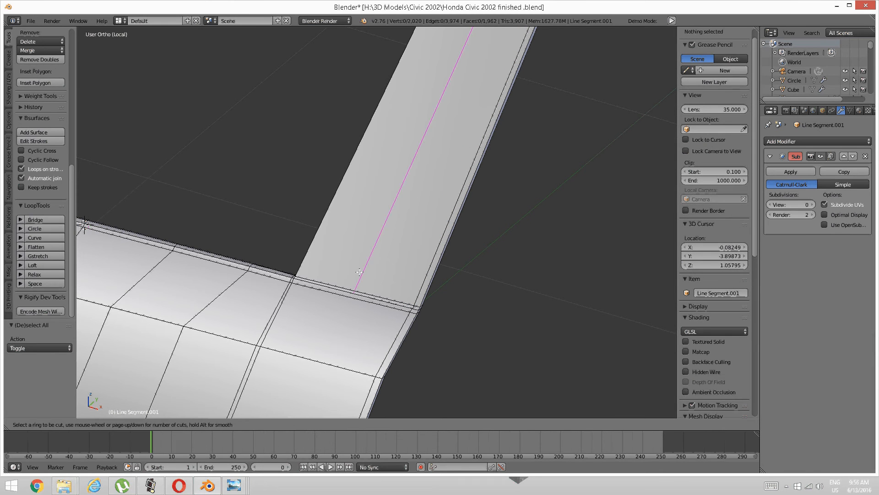
click(390, 259)
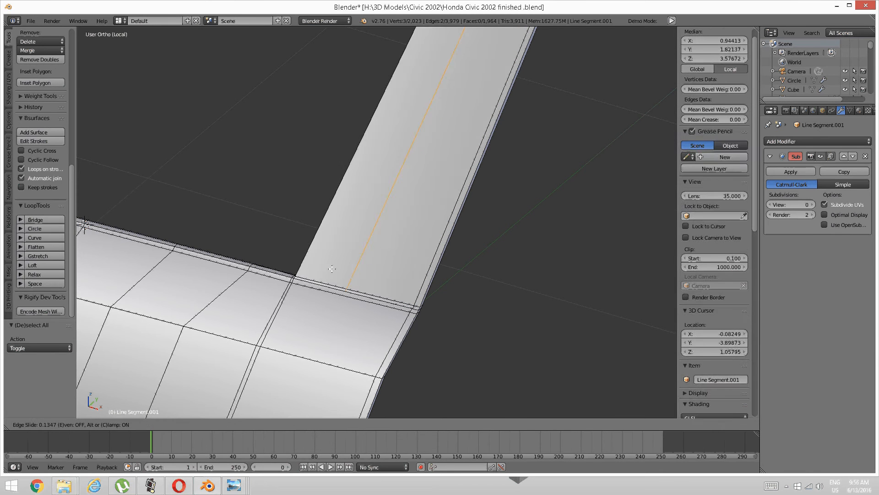
right_click(305, 263)
key(ctrl+z)
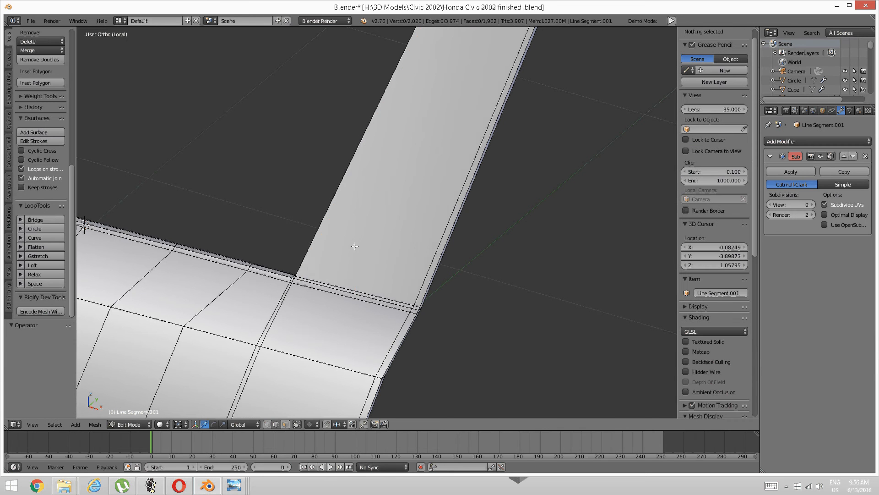
Step: Merge the lower end vertex of the pillar's loop cut into the adjacent sill corner vertex using At Last
scroll(389, 203, down, 2)
shift+middle_drag(403, 261, 398, 270)
scroll(398, 271, up, 5)
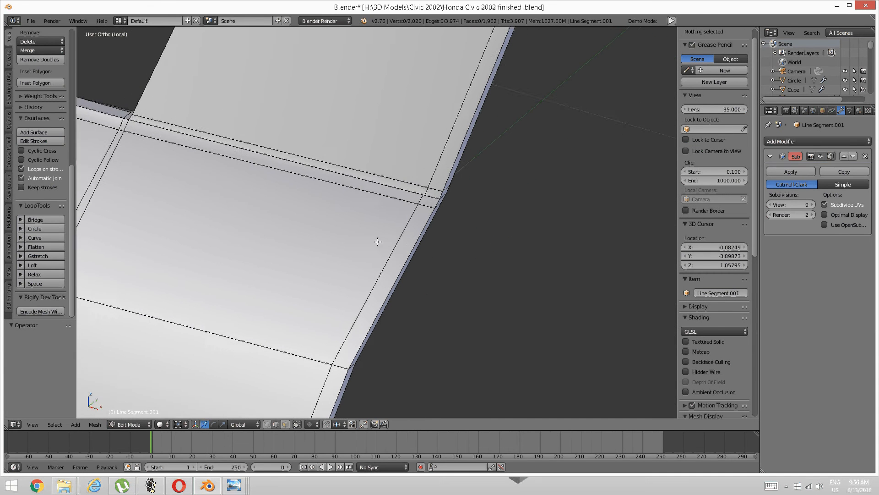
key(ctrl+Tab)
click(365, 220)
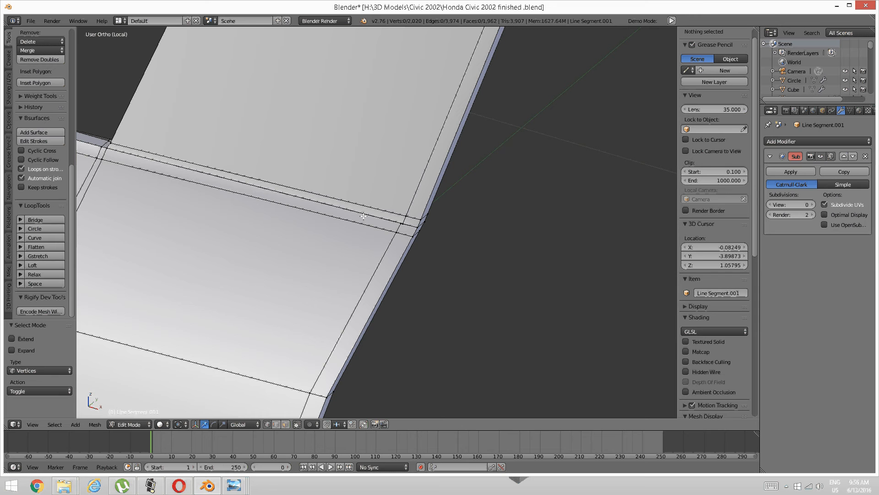
right_click(408, 225)
shift+right_click(398, 223)
key(alt+m)
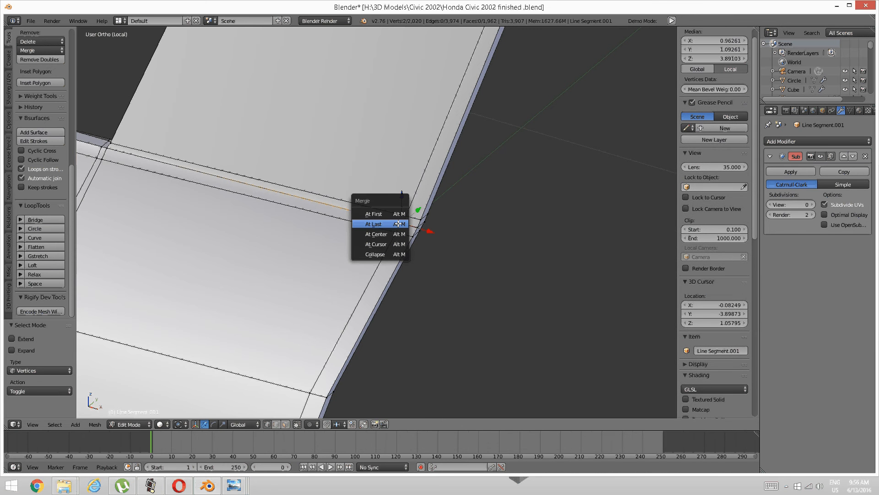
click(399, 224)
key(a)
Step: Fill a narrow face at the pillar's upper end between the two outer pillar vertices and the two adjacent frame corner vertices
scroll(458, 92, down, 5)
shift+middle_drag(461, 85, 399, 271)
shift+middle_drag(428, 147, 390, 316)
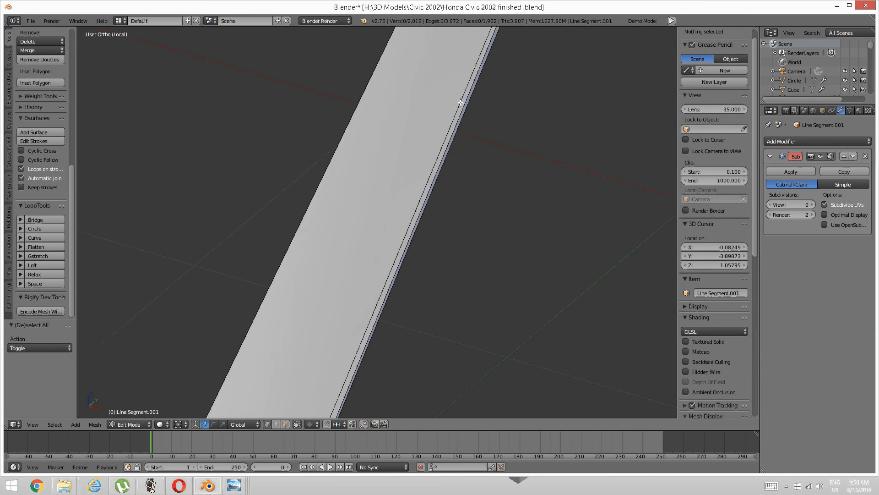
shift+middle_drag(462, 98, 454, 229)
shift+middle_drag(465, 113, 413, 269)
scroll(416, 231, up, 1)
scroll(387, 263, up, 5)
shift+middle_drag(419, 230, 405, 268)
right_click(458, 253)
shift+right_click(471, 252)
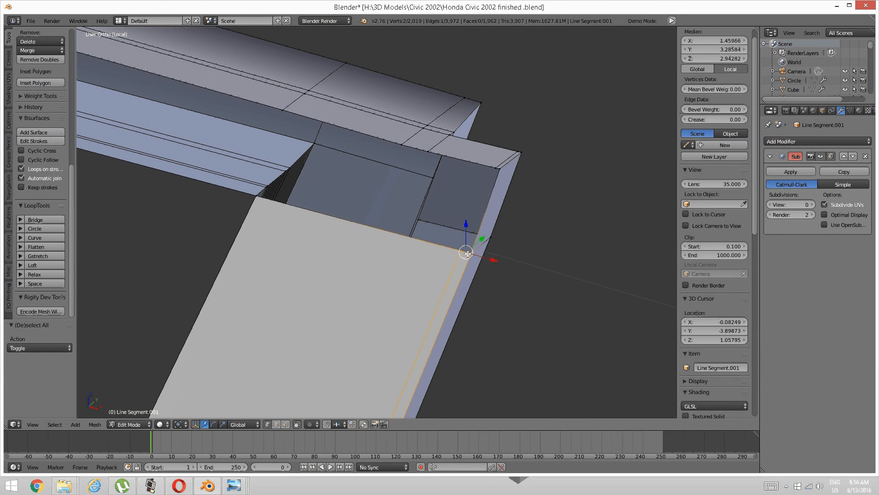
shift+right_click(495, 169)
shift+right_click(501, 169)
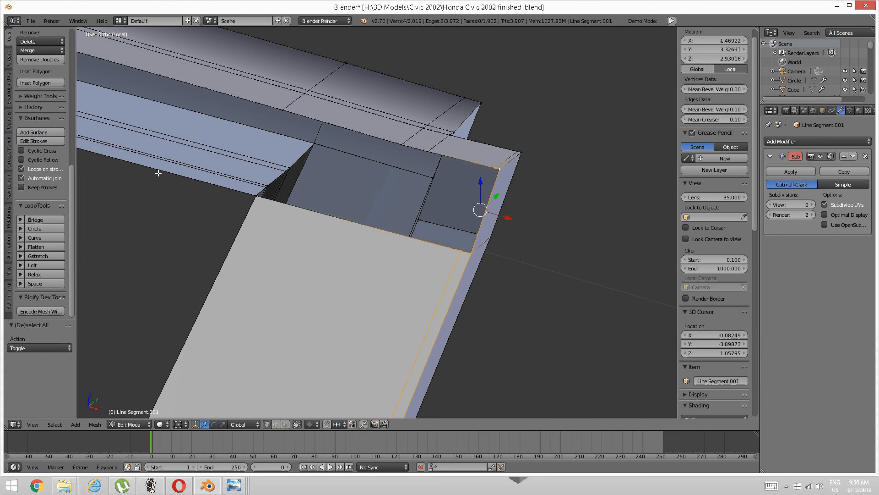
click(41, 220)
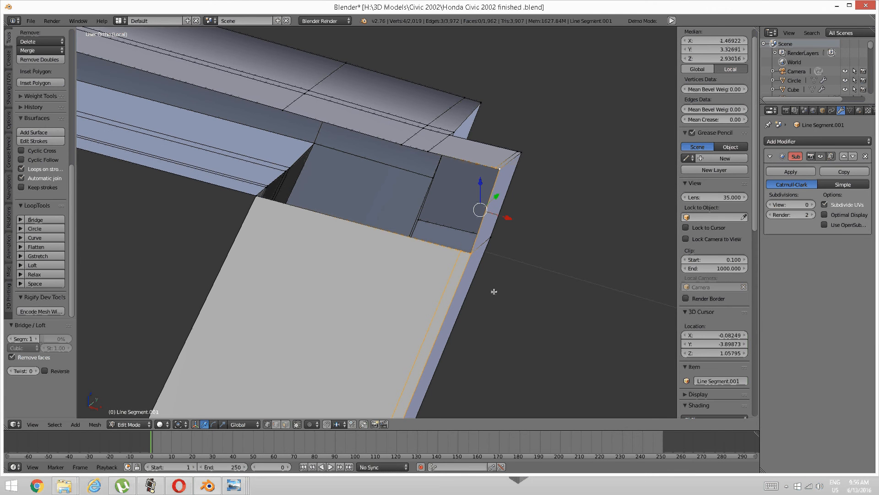
key(f)
key(a)
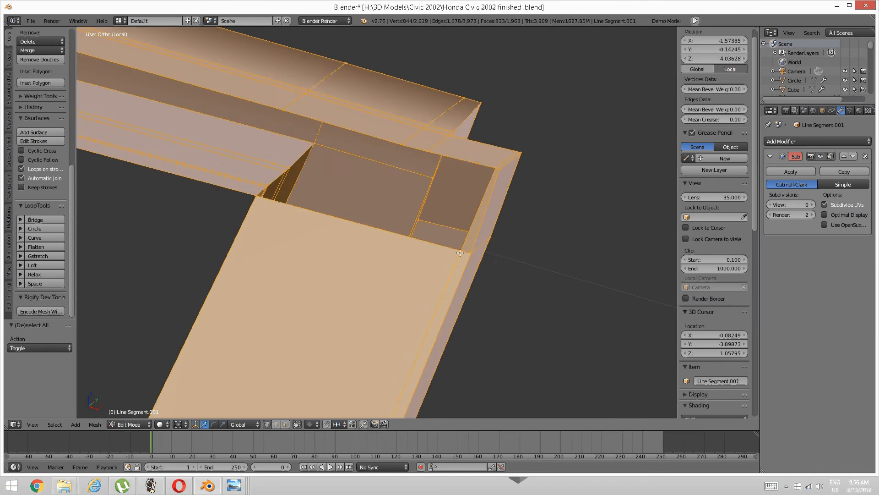
key(a)
middle_drag(467, 264, 436, 259)
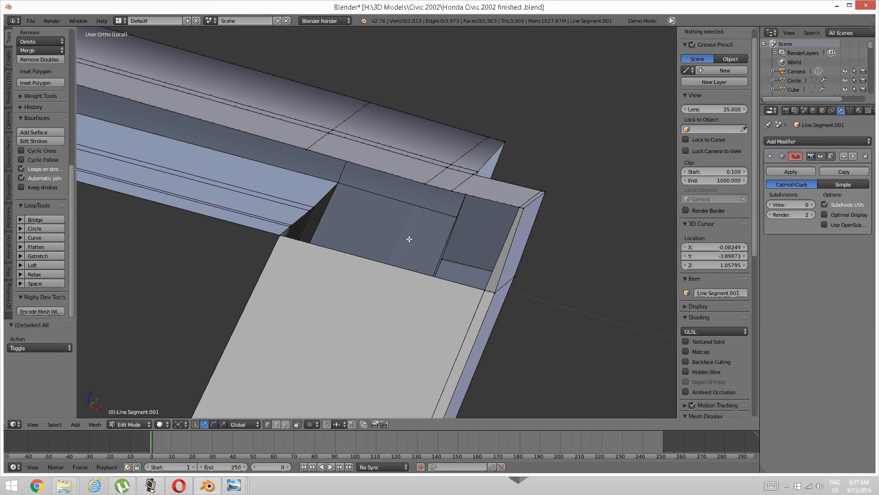
right_click(431, 187)
right_click(451, 192)
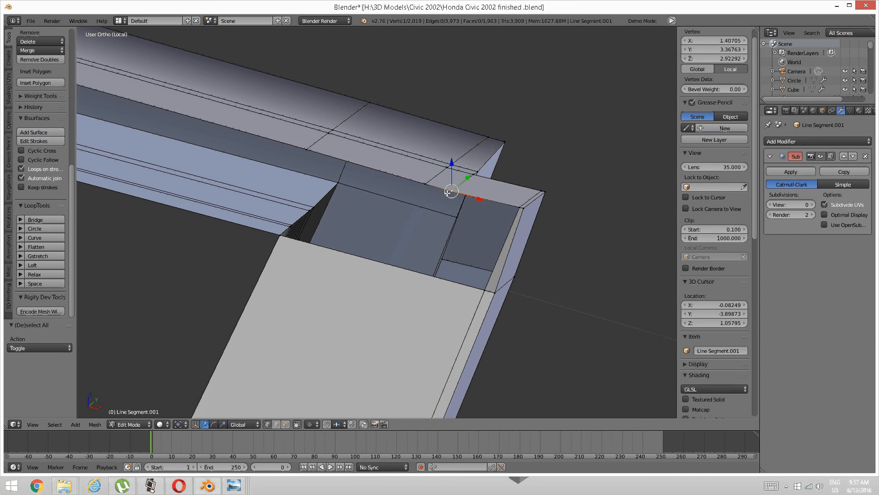
key(a)
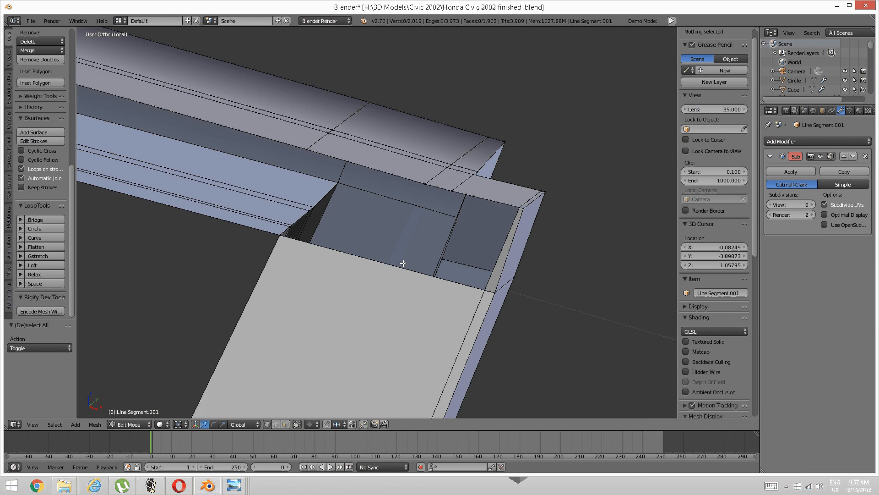
Step: Fill the opening at the rear pillar's upper corner with one face spanning the six surrounding rail, frame corner and pillar vertices
right_click(305, 152)
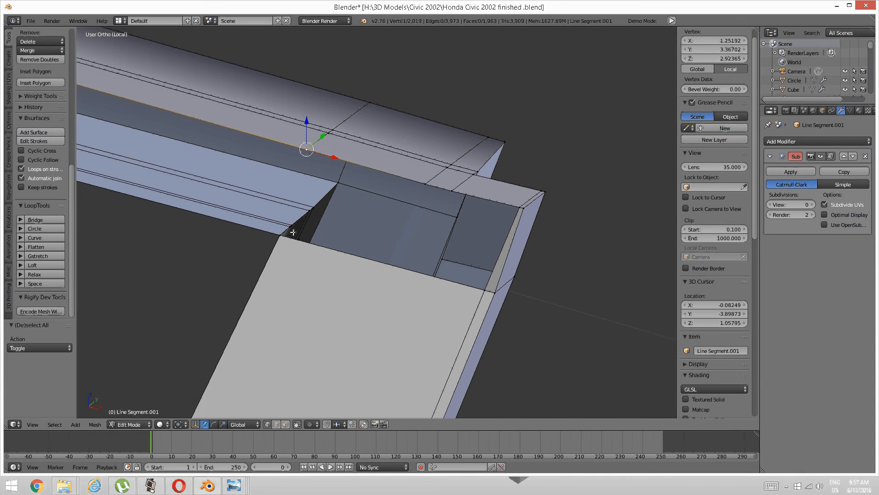
shift+right_click(281, 235)
shift+right_click(427, 185)
shift+right_click(452, 195)
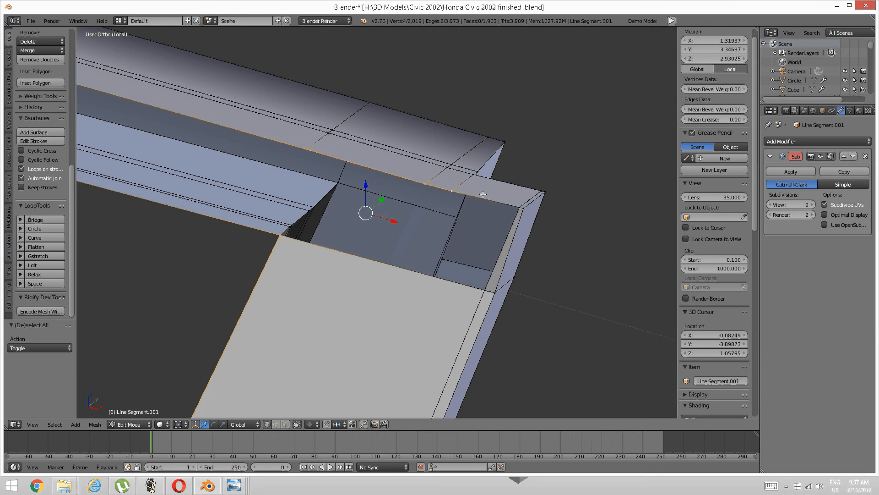
shift+right_click(513, 207)
shift+right_click(478, 285)
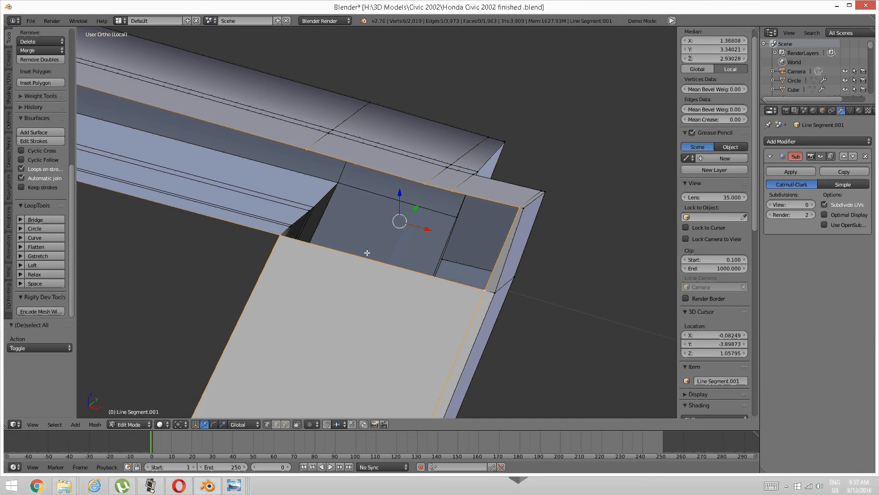
key(f)
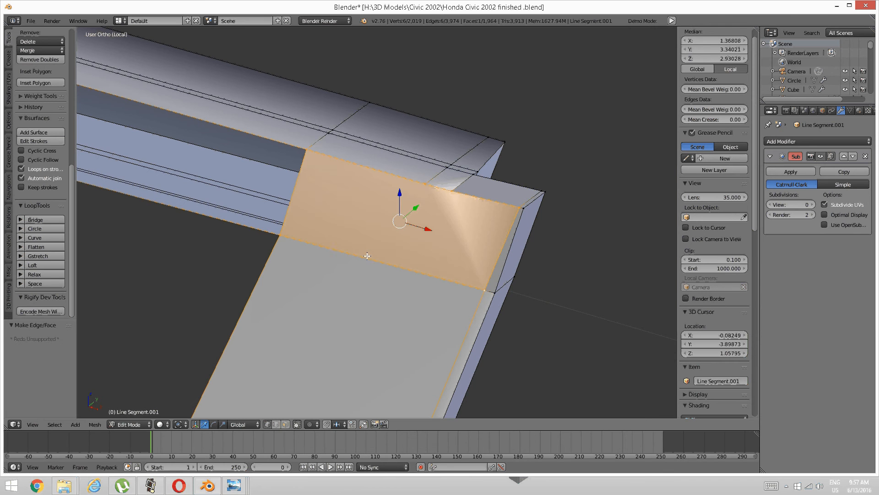
key(a)
Step: Split the new corner face with two connecting edges, from the two adjacent rail-end vertices to the pillar's loop cut vertex and inner corner vertex
right_click(452, 190)
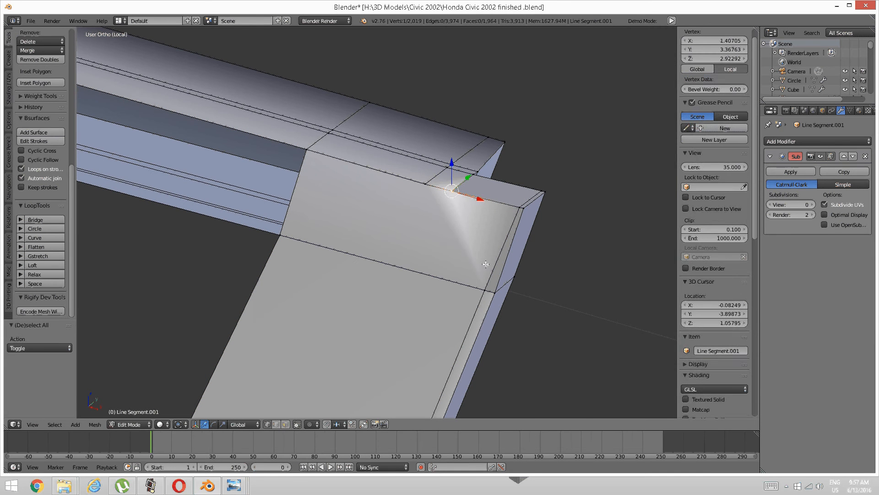
shift+right_click(482, 281)
key(j)
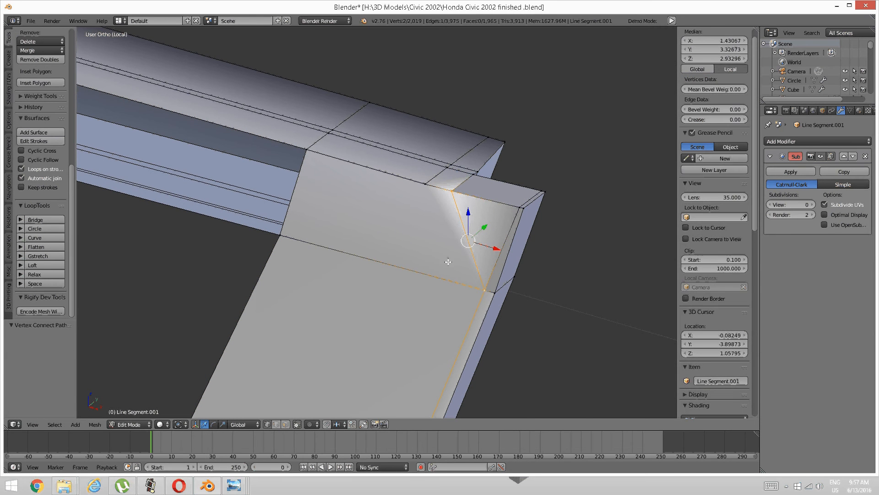
right_click(408, 205)
shift+right_click(287, 235)
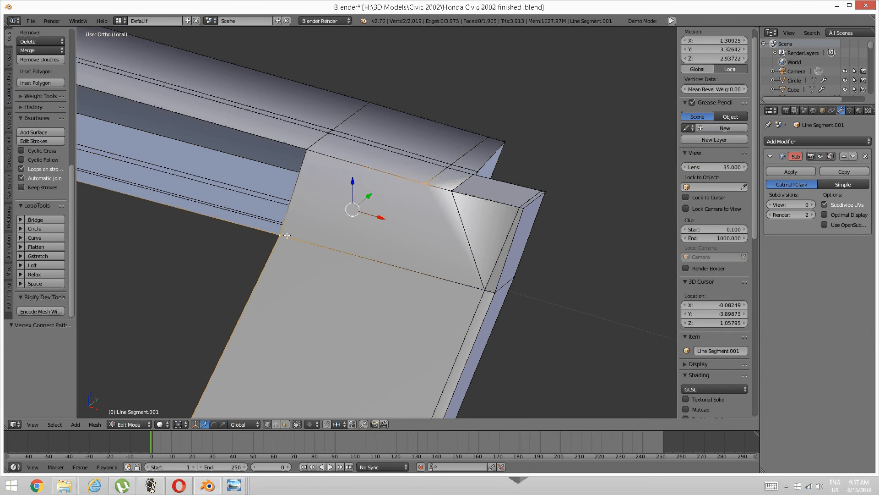
key(j)
key(a)
scroll(344, 242, down, 3)
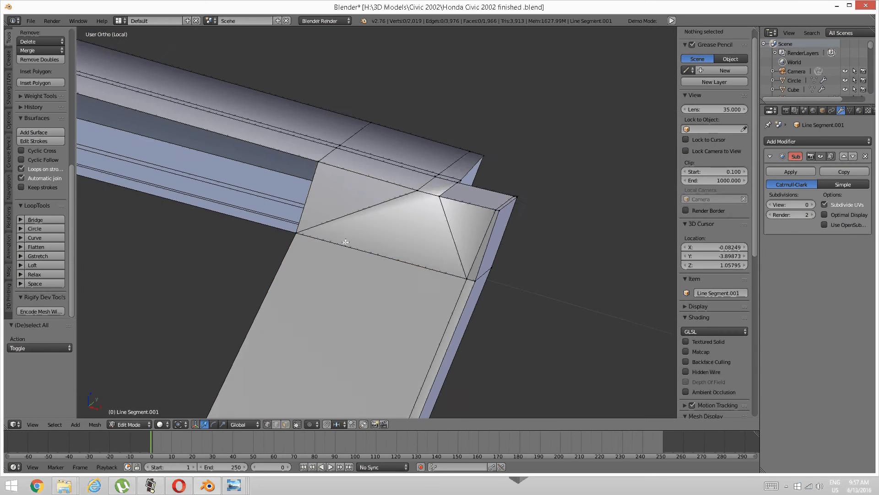
Step: Switch to edge selection and select the two opposite long edges of the top rail segment beside the rear pillar corner
middle_drag(347, 243, 255, 182)
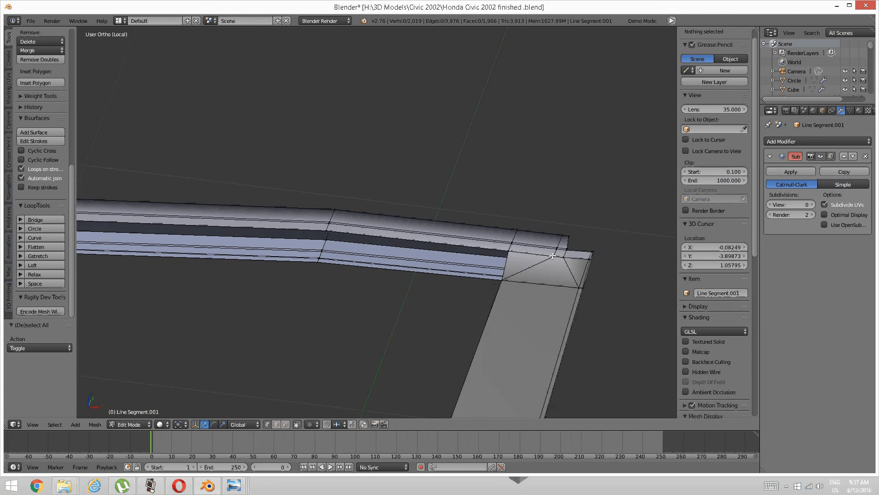
scroll(555, 258, up, 1)
shift+middle_drag(521, 254, 406, 203)
scroll(460, 238, up, 2)
scroll(424, 219, up, 3)
shift+middle_drag(459, 238, 384, 228)
scroll(428, 230, down, 2)
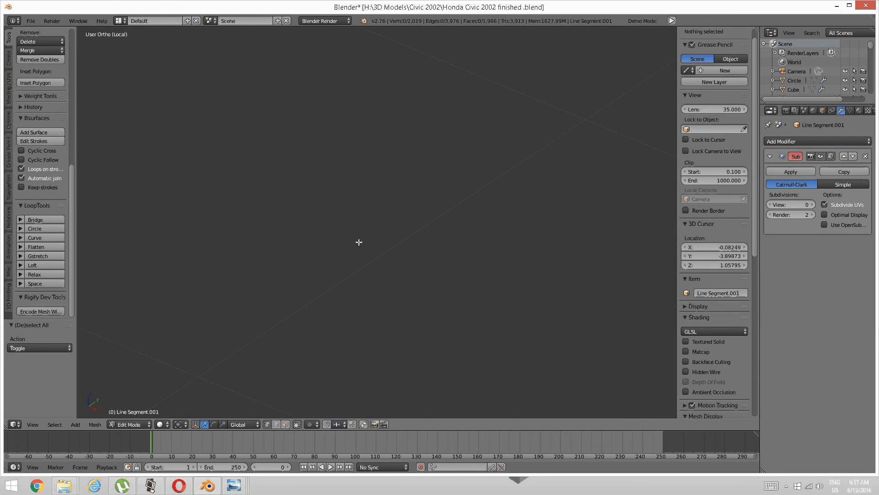
scroll(350, 240, down, 1)
scroll(320, 239, down, 2)
shift+middle_drag(181, 221, 472, 246)
scroll(275, 273, up, 3)
key(a)
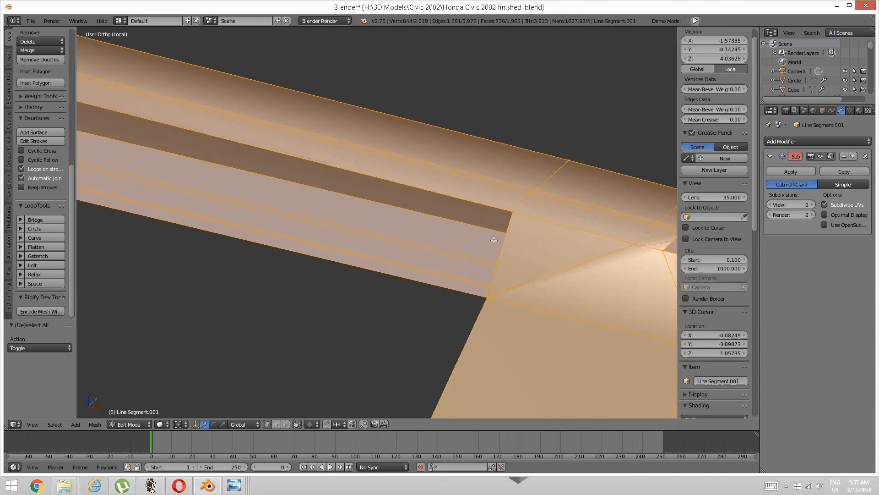
key(a)
key(ctrl+Tab)
click(453, 251)
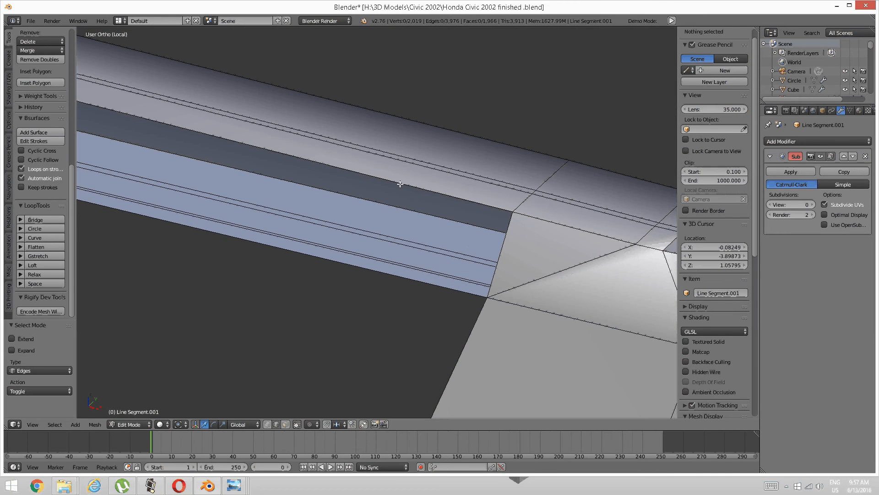
right_click(400, 184)
shift+right_click(368, 269)
Step: Extend the selection with the opposite long edges of the following rail segments up to the bend in the top rail
scroll(333, 247, down, 4)
shift+middle_drag(234, 231, 565, 293)
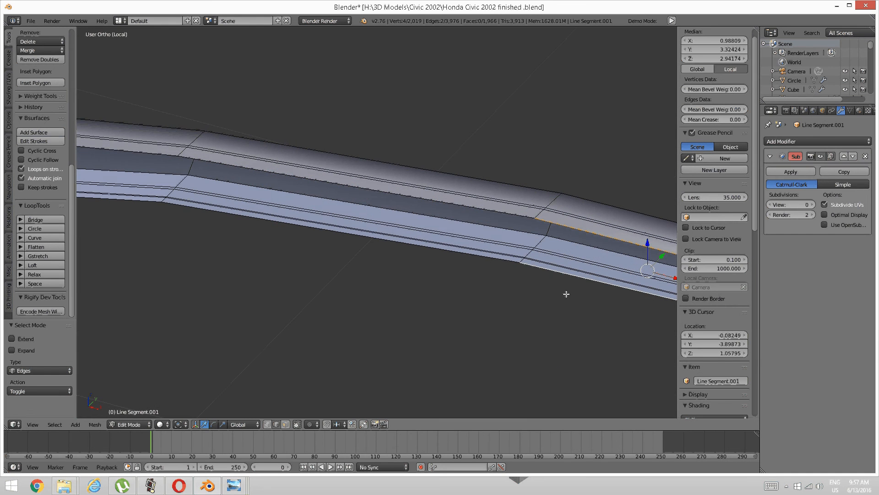
shift+middle_drag(465, 215, 490, 219)
shift+right_click(479, 208)
shift+right_click(453, 241)
shift+middle_drag(412, 243, 705, 249)
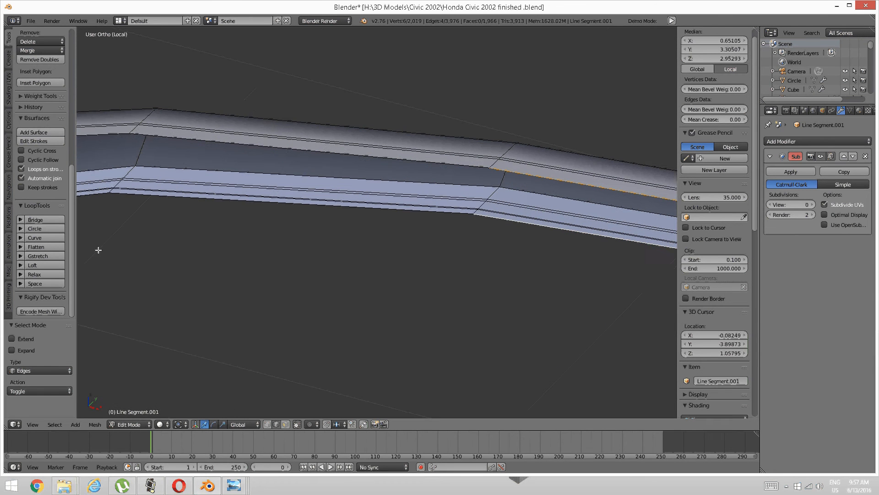
shift+right_click(165, 128)
key(ctrl+z)
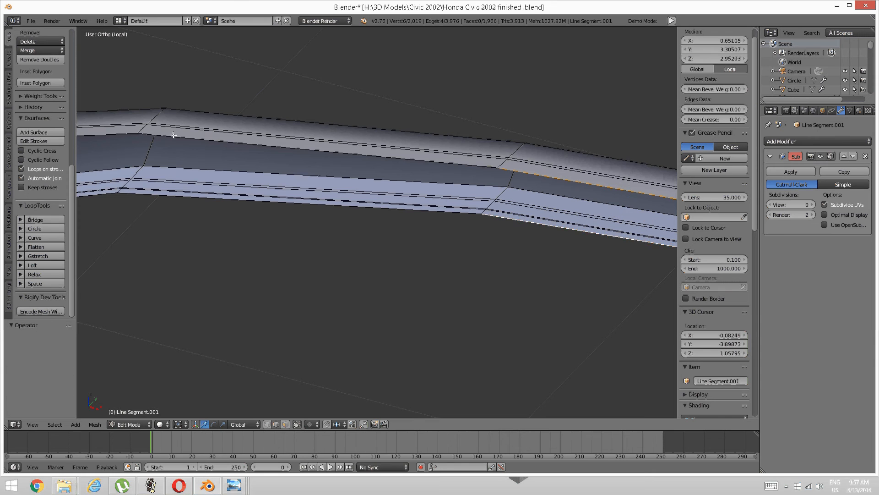
shift+right_click(169, 161)
shift+right_click(162, 195)
shift+middle_drag(412, 215, 320, 194)
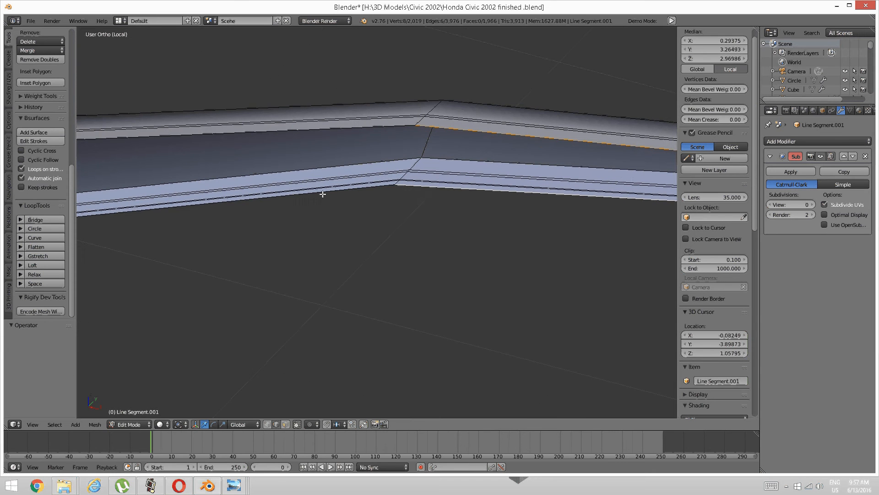
shift+right_click(320, 195)
Step: Add the opposite long edges of the sloping top rail segments beyond the bend to the selection
middle_drag(305, 128, 334, 147)
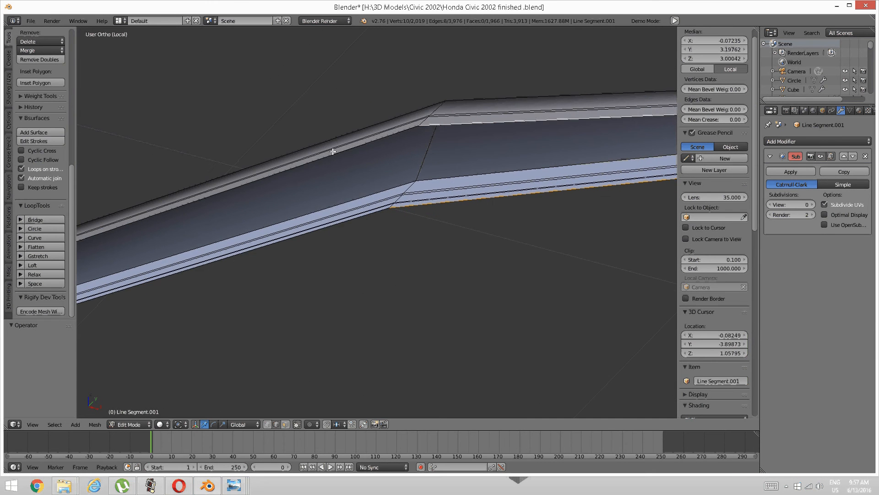
shift+right_click(334, 149)
middle_drag(326, 228, 375, 198)
shift+right_click(357, 240)
shift+right_click(292, 267)
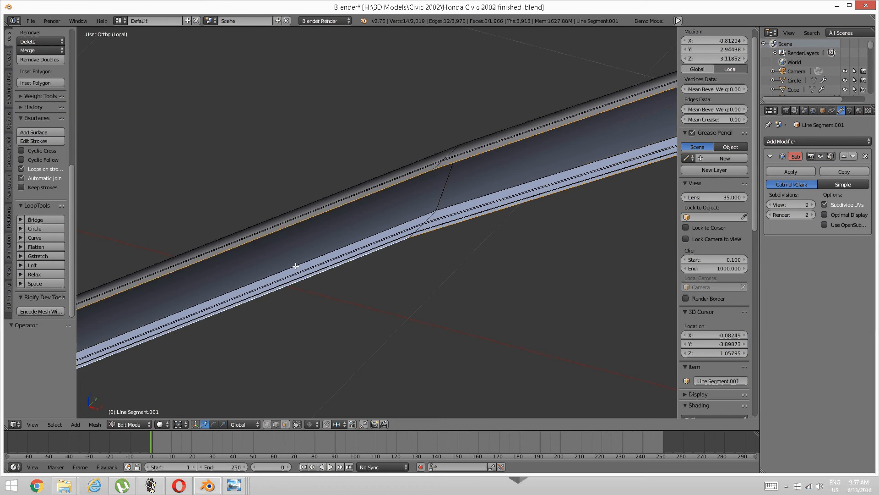
middle_drag(292, 267, 370, 234)
shift+right_click(368, 234)
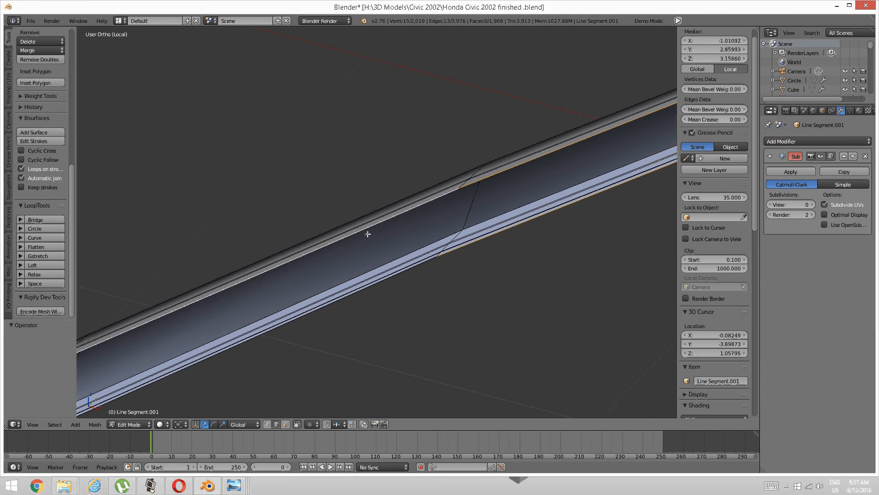
shift+right_click(370, 284)
shift+middle_drag(370, 284, 545, 217)
shift+middle_drag(327, 262, 504, 189)
shift+right_click(341, 268)
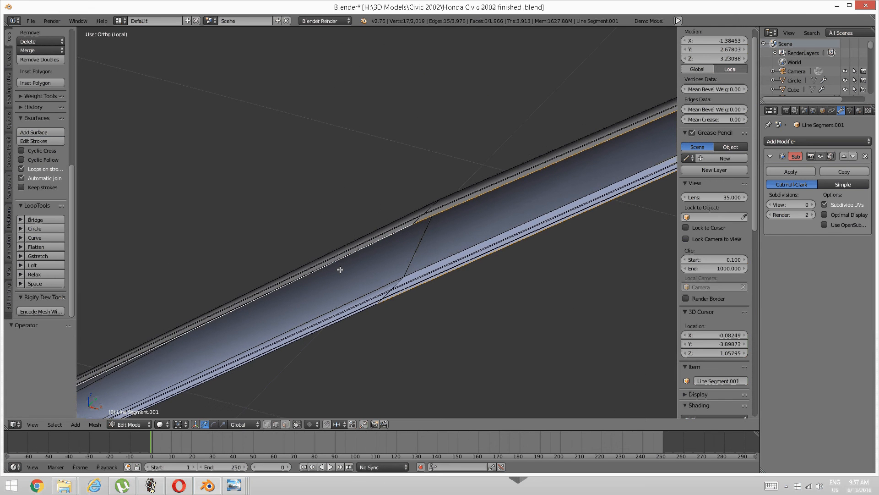
Step: Complete the edge selection down to the front window corner and bridge the two edge chains across the top rail's open side
scroll(342, 269, down, 8)
middle_drag(339, 267, 366, 235)
scroll(365, 235, up, 3)
scroll(369, 239, up, 3)
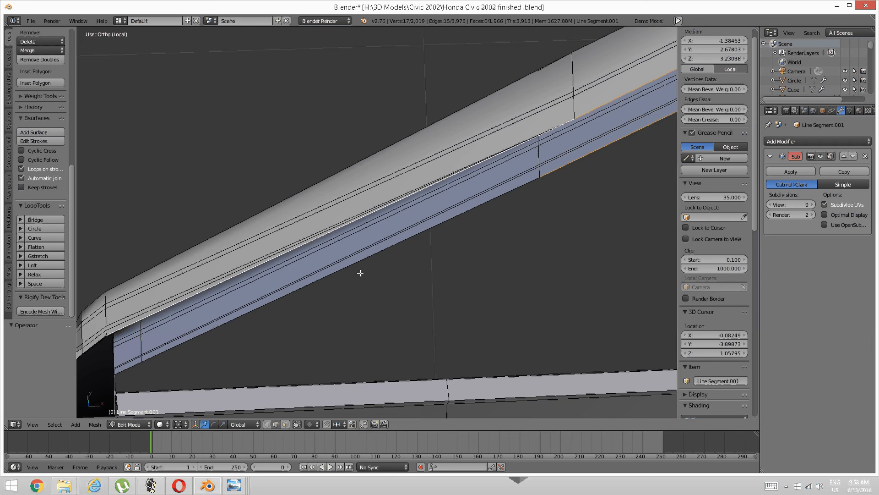
shift+right_click(361, 273)
shift+middle_drag(328, 260, 590, 157)
shift+right_click(350, 245)
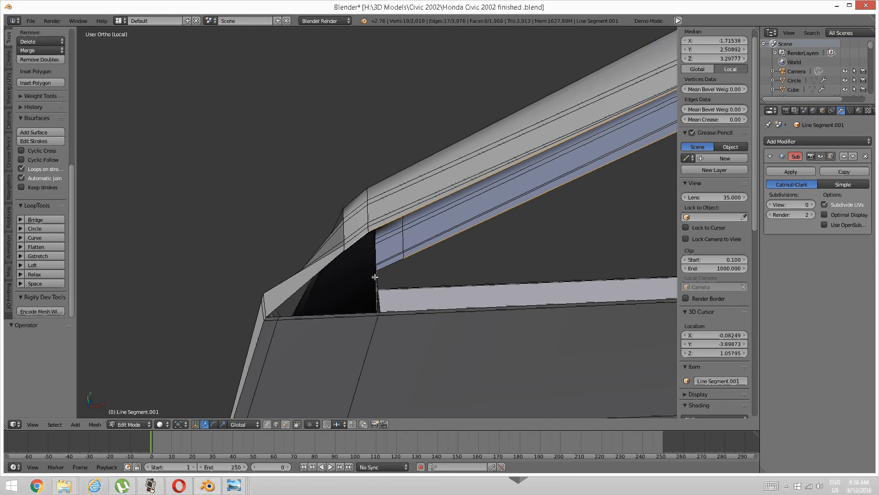
middle_drag(375, 277, 363, 247)
shift+right_click(363, 191)
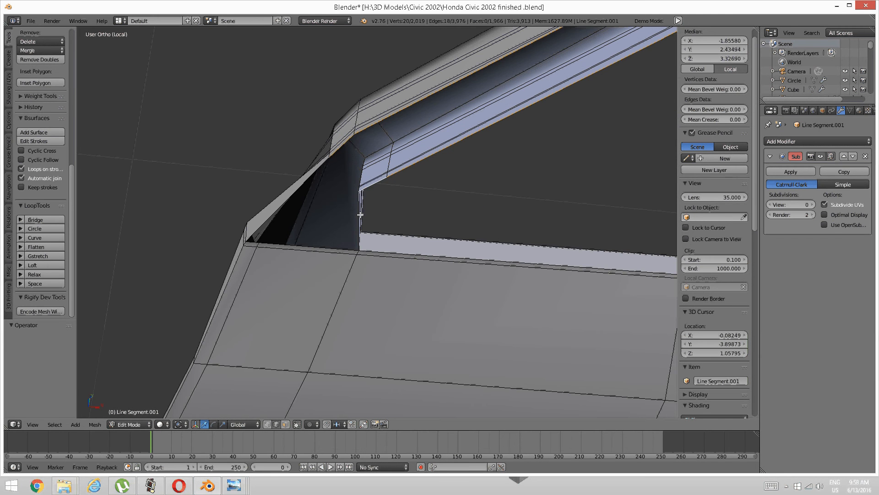
middle_drag(361, 190, 310, 174)
shift+right_click(308, 172)
shift+right_click(230, 148)
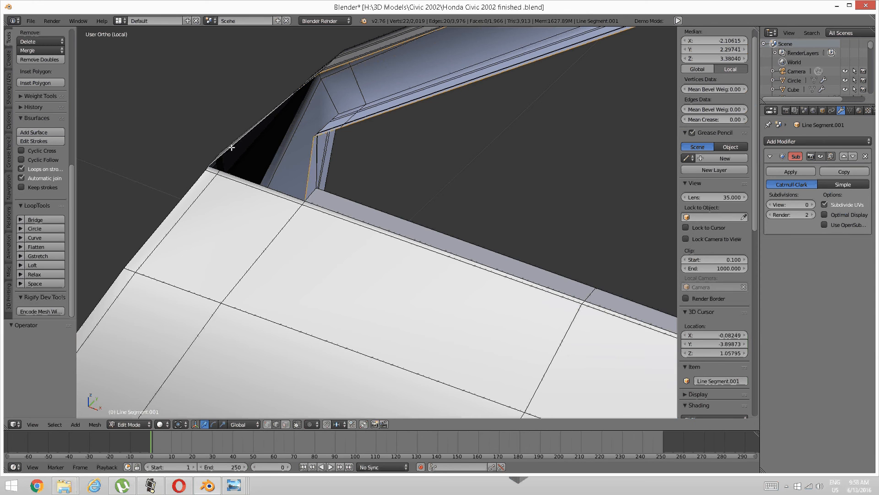
middle_drag(230, 147, 326, 183)
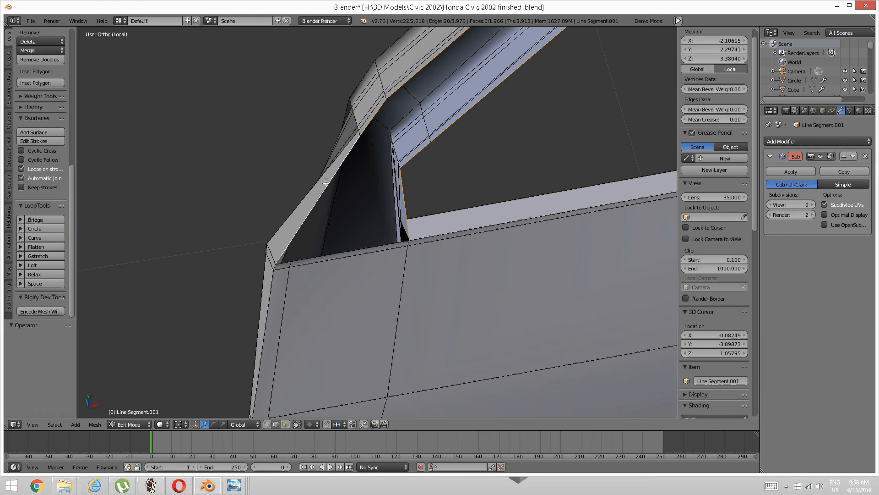
click(43, 220)
key(a)
Step: Add one lengthwise loop cut to the bridged top rail faces and slide it close to the outer edge
middle_drag(339, 216, 337, 181)
key(ctrl+r)
click(332, 176)
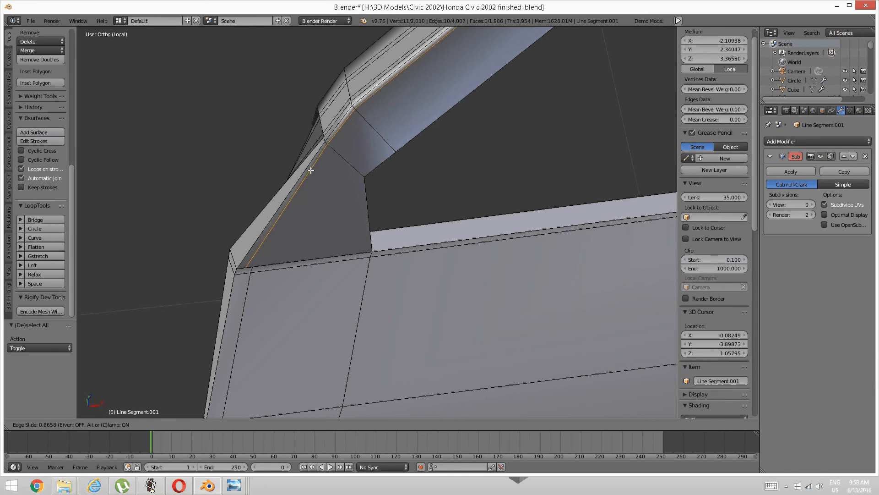
click(315, 170)
key(a)
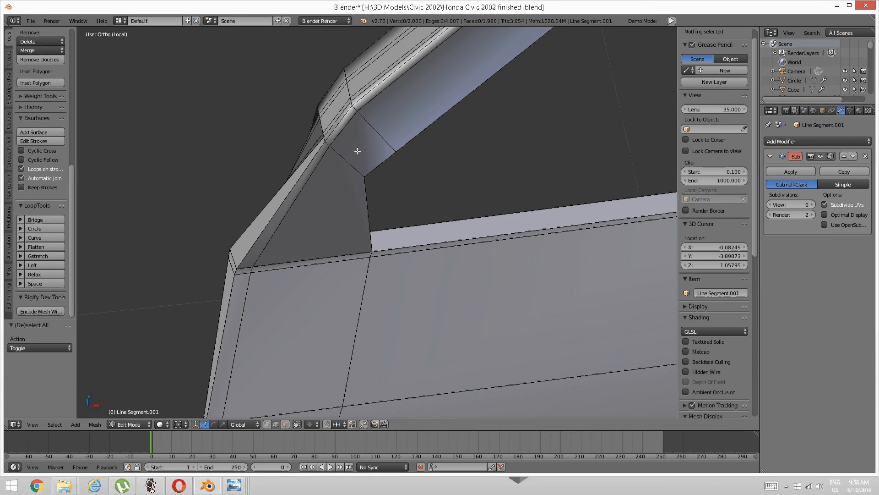
Step: Try a centred lengthwise loop cut on the remaining wide part of the bridged rail faces, and undo it
key(ctrl+r)
double_click(357, 152)
right_click(370, 155)
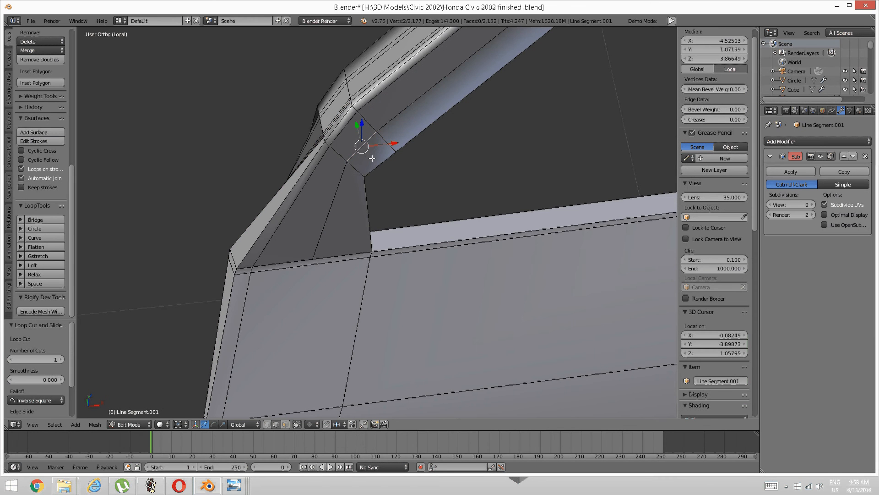
key(ctrl+z)
key(ctrl+z)
Step: Switch to vertex selection and try to pick the overlapping vertices where the rail's loop cut meets the sill at the front corner
scroll(355, 192, down, 1)
scroll(355, 192, up, 3)
shift+middle_drag(223, 277, 347, 208)
key(ctrl+Tab)
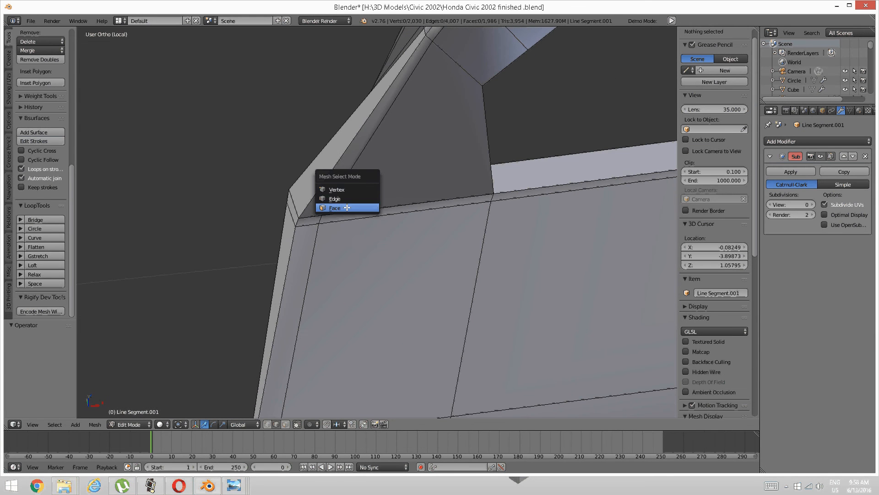
click(342, 189)
scroll(311, 221, up, 2)
right_click(296, 213)
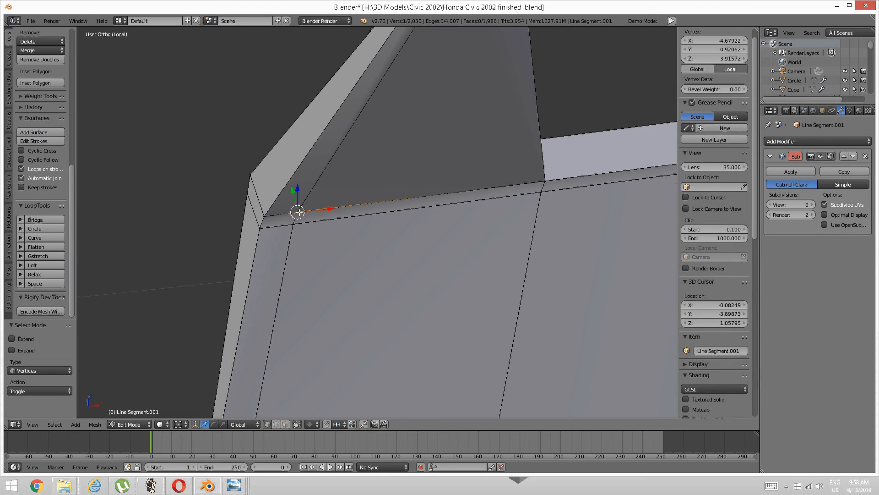
shift+right_click(298, 213)
right_click(298, 214)
shift+right_click(298, 215)
right_click(298, 215)
shift+right_click(298, 214)
Step: Merge the two overlapping vertices at the front end of the rail's loop cut in wireframe display, and return to solid shading
key(z)
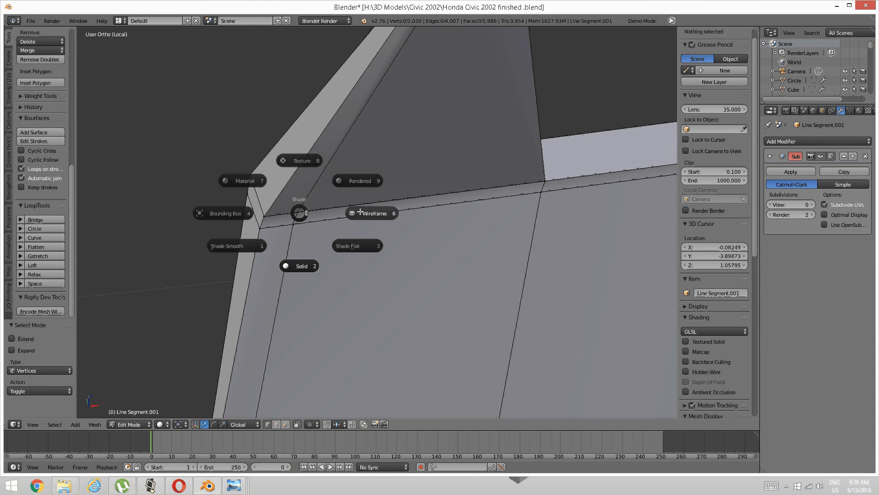
click(360, 213)
right_click(297, 213)
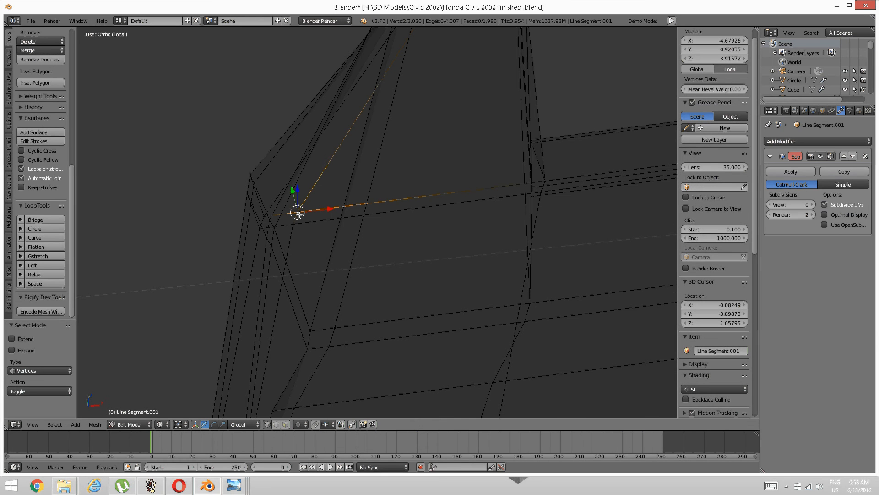
key(alt+m)
click(299, 215)
scroll(374, 191, down, 2)
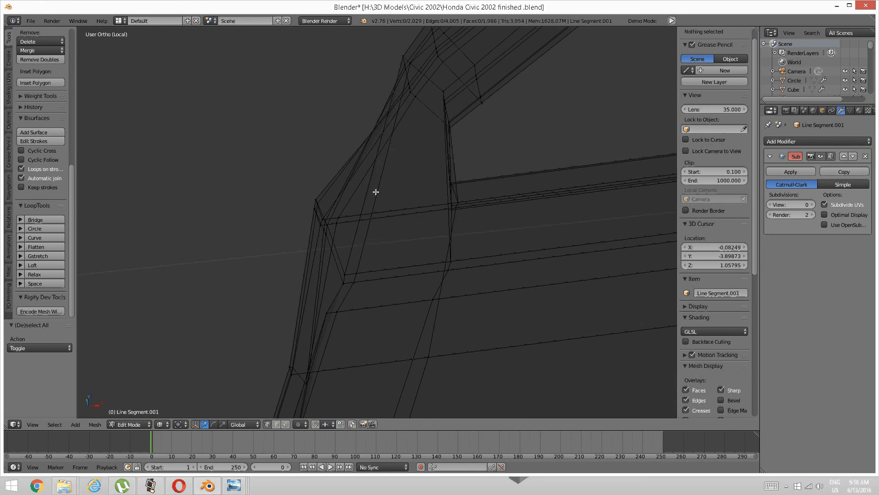
key(a)
key(z)
click(379, 244)
Step: Examine the closed top rail and the filled upper corner of the rear pillar
scroll(357, 219, down, 3)
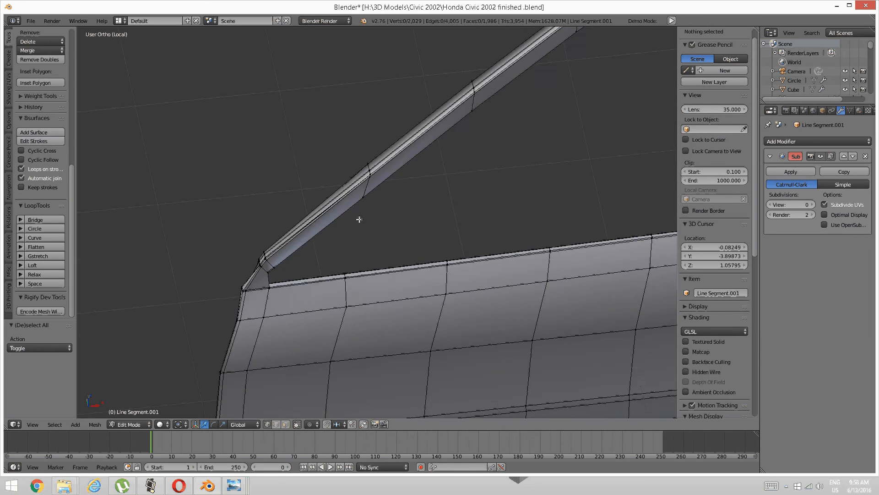
scroll(317, 239, up, 4)
shift+middle_drag(317, 239, 312, 261)
scroll(402, 175, down, 2)
scroll(380, 163, up, 5)
scroll(330, 164, up, 2)
scroll(311, 261, up, 3)
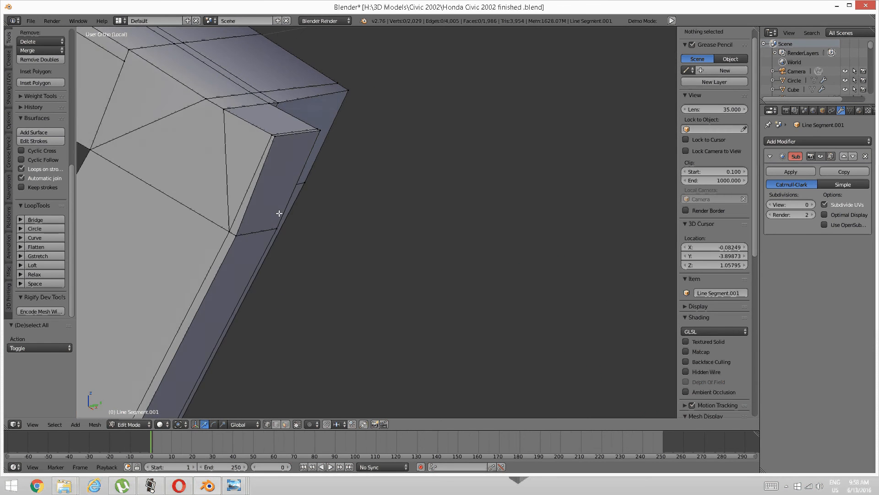
Step: Try a loop cut through the end faces at the rear pillar's upper corner, and undo it
middle_drag(278, 212, 272, 199)
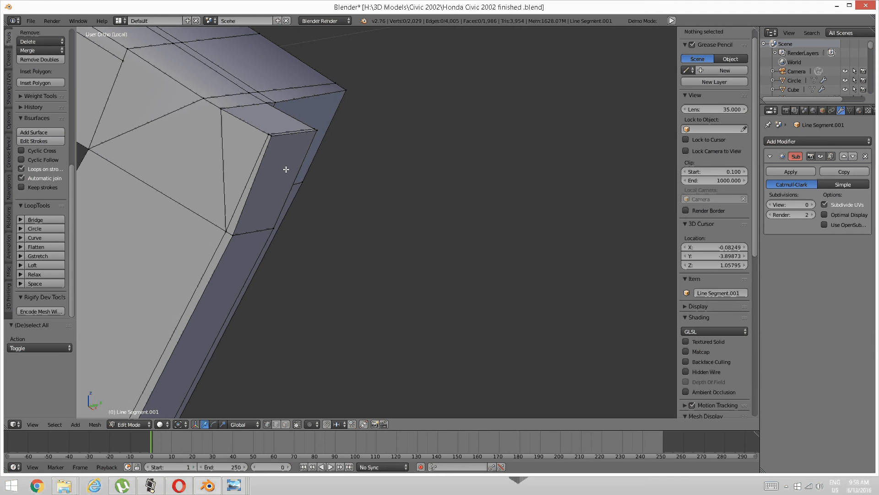
key(ctrl+r)
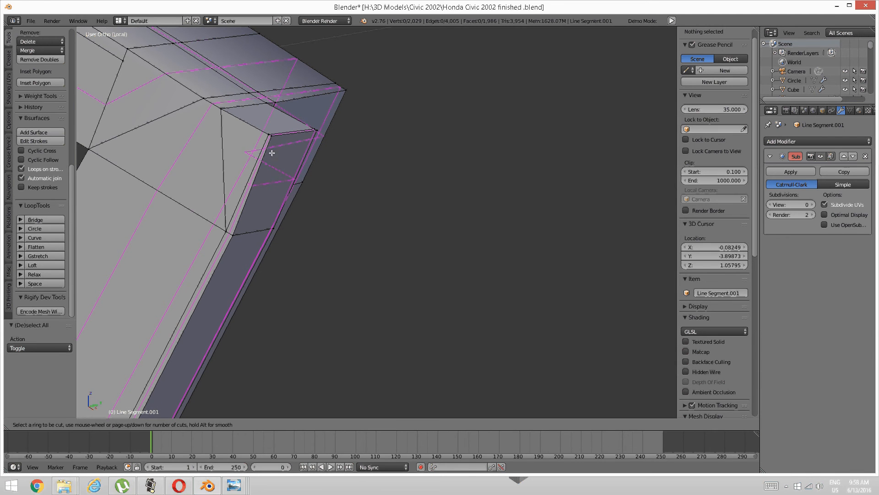
double_click(282, 161)
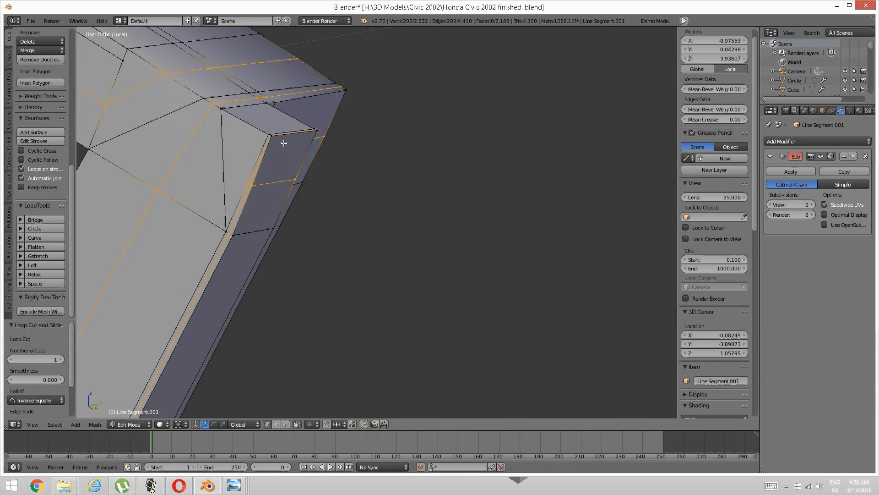
right_click(283, 142)
key(ctrl+z)
key(ctrl+z)
Step: Try a knife cut across the upper corner's filled faces, from the rail's cross edge to the pillar's rear edge
scroll(295, 152, down, 1)
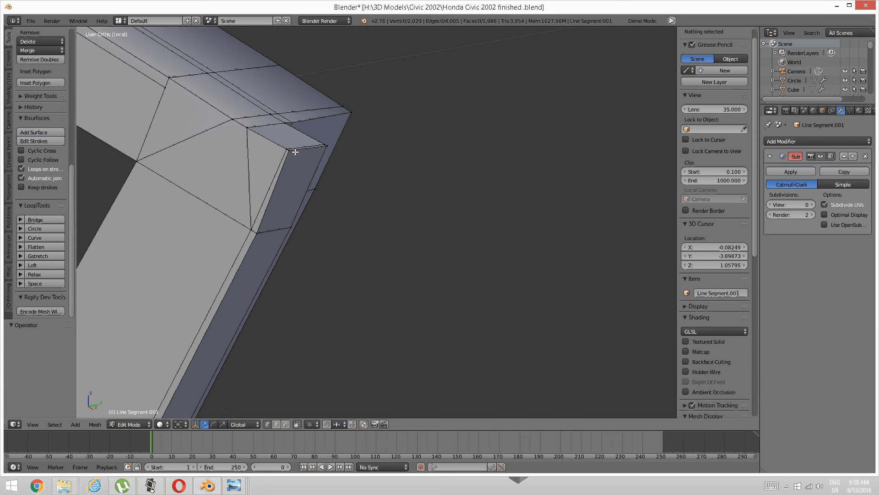
key(k)
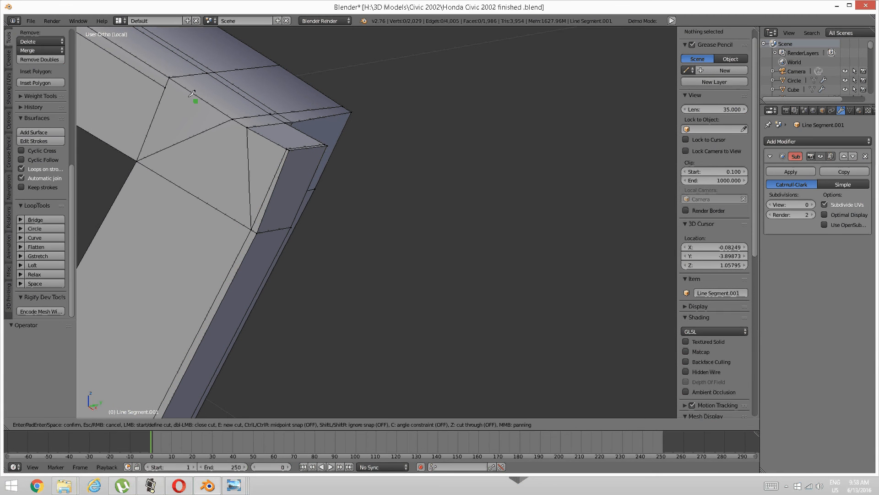
click(166, 87)
click(285, 161)
key(Return)
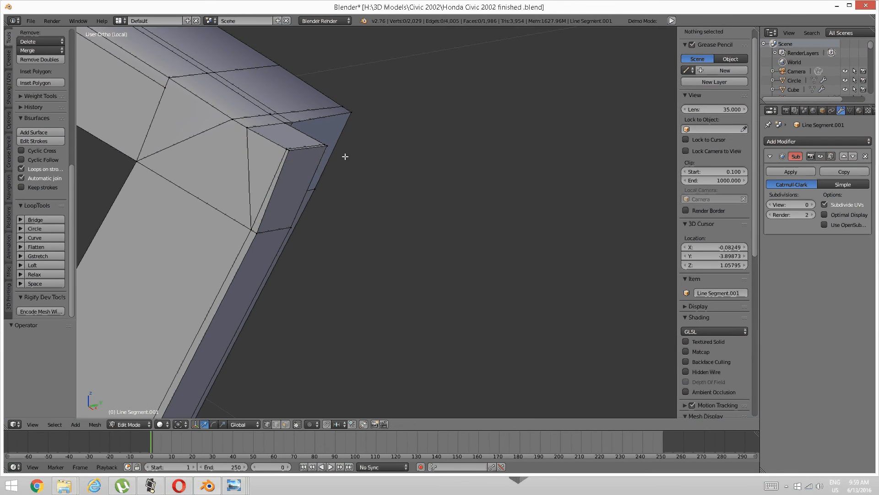
Step: Knife a cut just below the upper edge of the filled corner faces, from the rail's cross edge to the pillar's rear edge
middle_drag(344, 155, 267, 197)
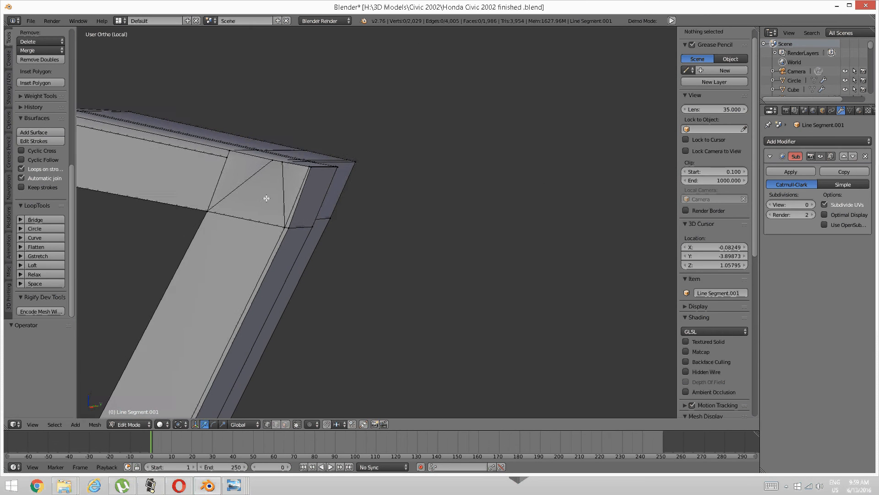
scroll(267, 196, up, 3)
key(k)
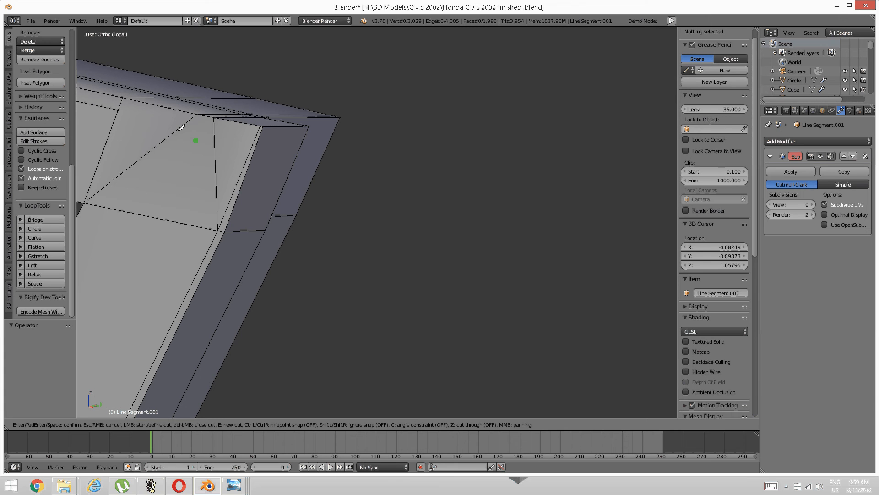
click(118, 110)
click(259, 137)
scroll(338, 133, up, 5)
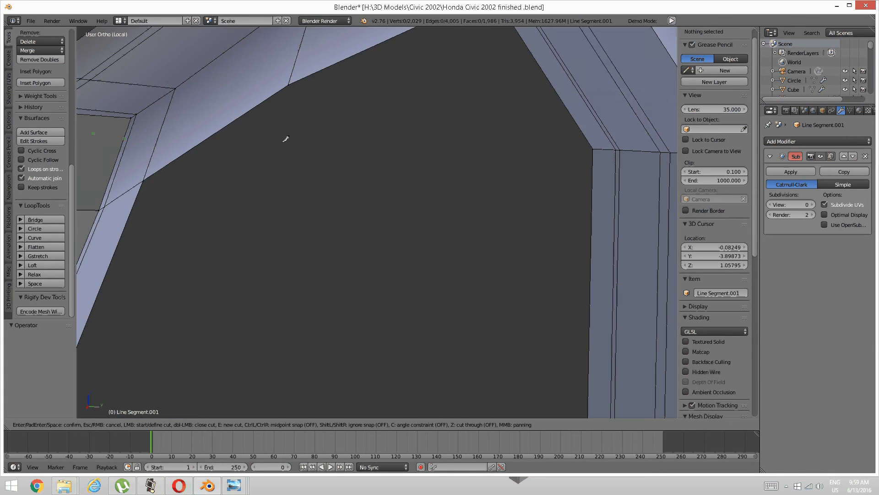
scroll(190, 141, down, 6)
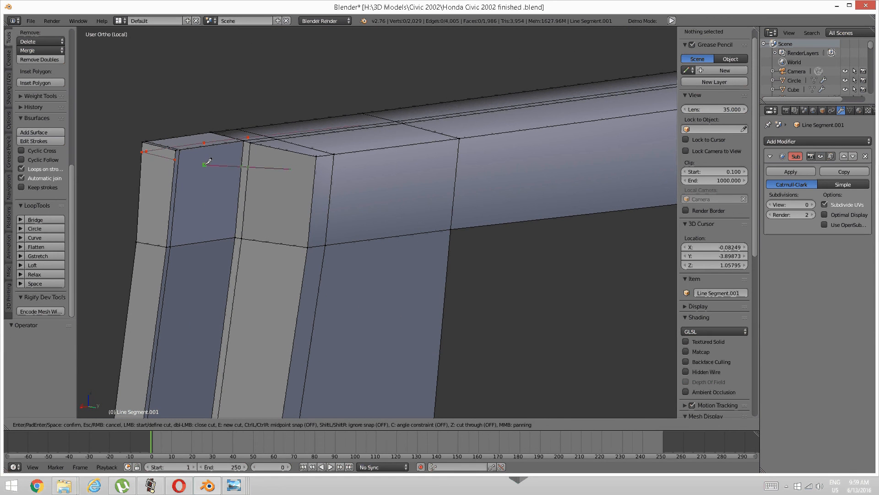
key(Return)
Step: Extend the knife cut around the rear pillar's end faces and across to the first cross edge on the rail's opposite side, and deselect everything
key(k)
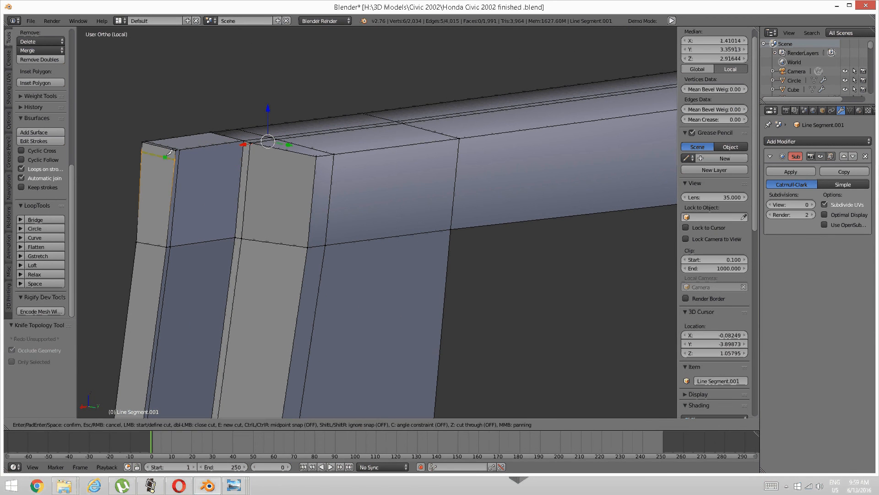
click(178, 159)
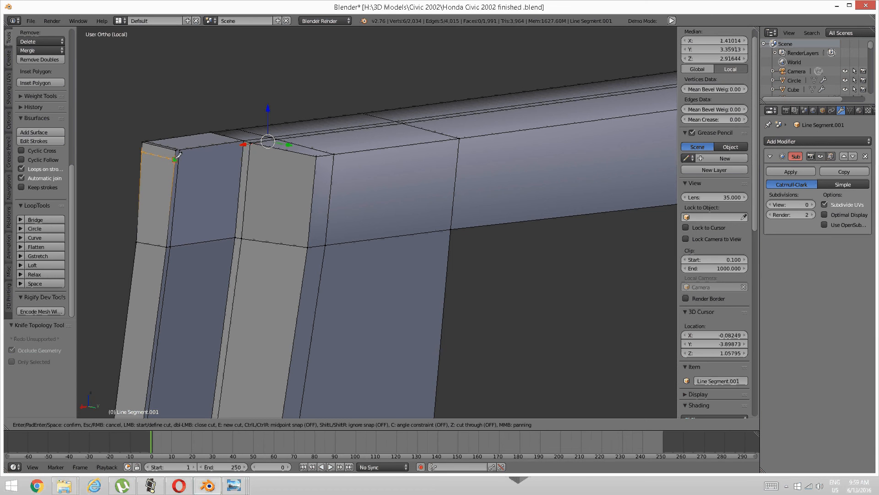
click(246, 147)
click(315, 166)
click(458, 149)
key(Return)
scroll(458, 152, down, 5)
middle_drag(458, 153, 398, 183)
key(a)
middle_drag(462, 206, 353, 200)
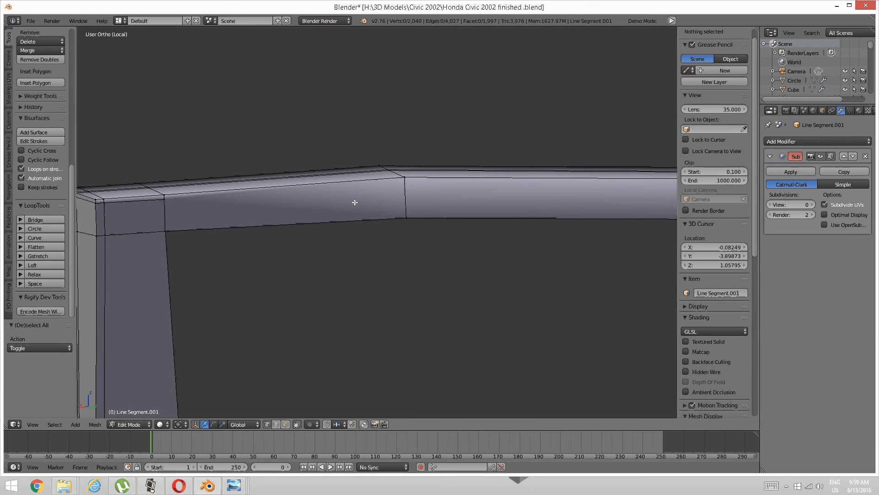
key(ctrl+t)
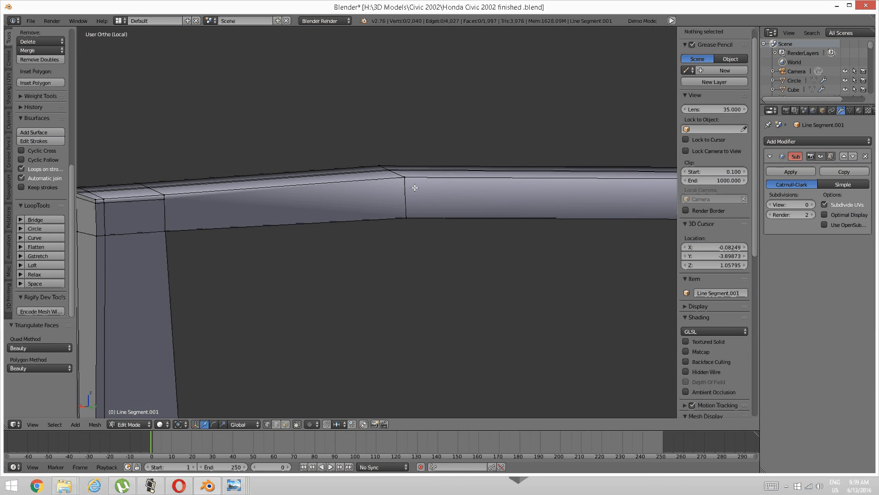
key(ctrl+r)
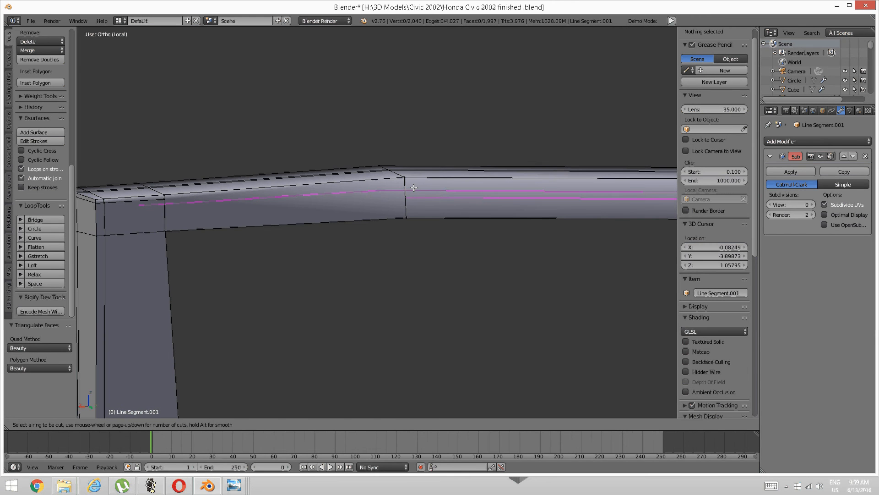
key(Escape)
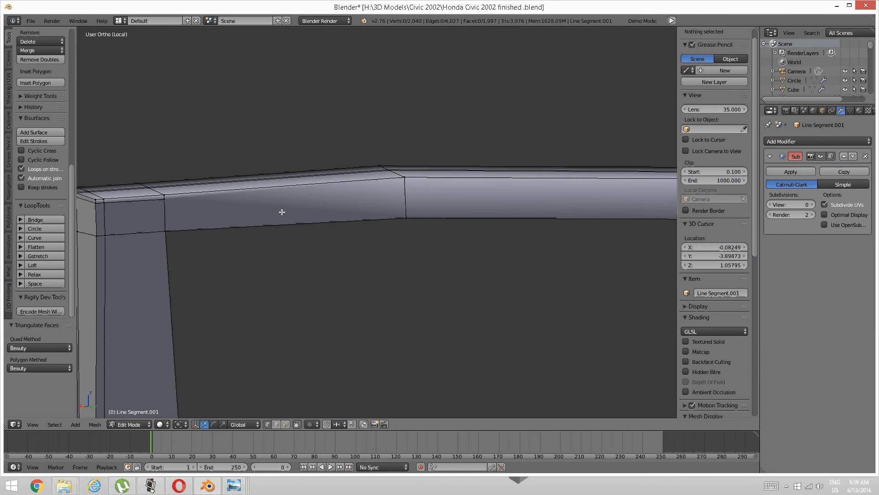
Step: Start a knife cut from the rear corner along the top rail, just below the wide face's upper edge, through each cross edge
key(k)
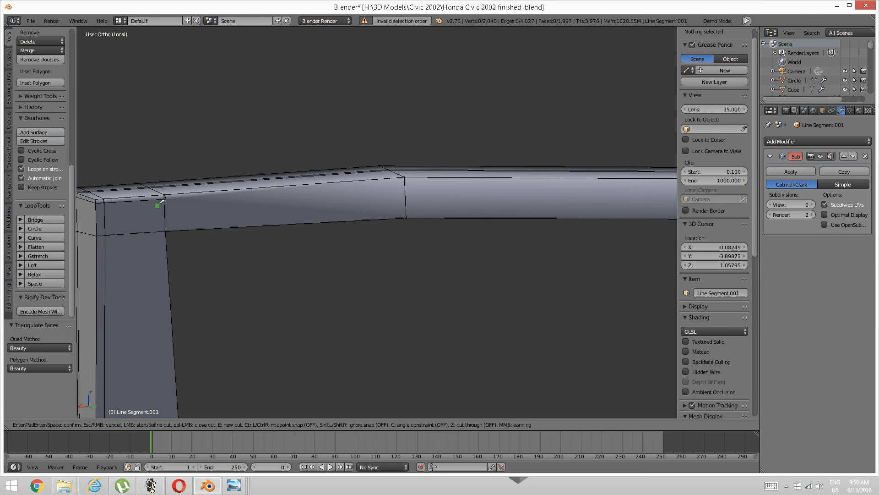
click(404, 184)
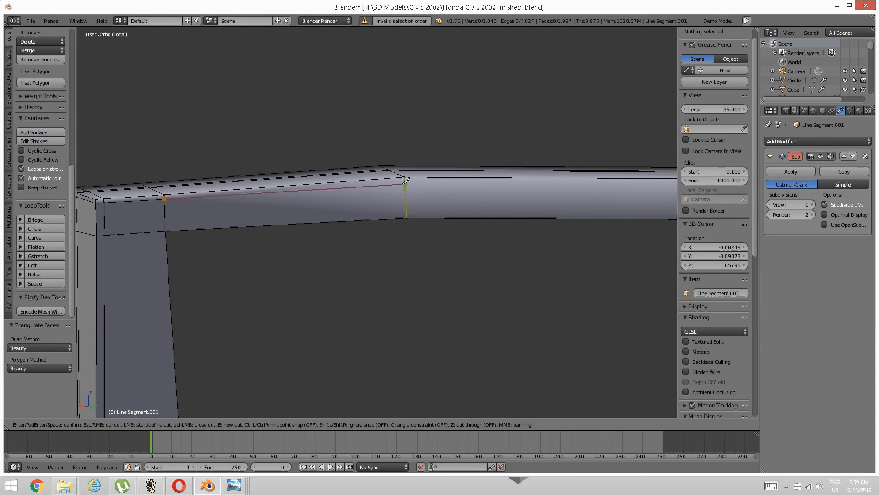
shift+middle_drag(471, 185, 220, 173)
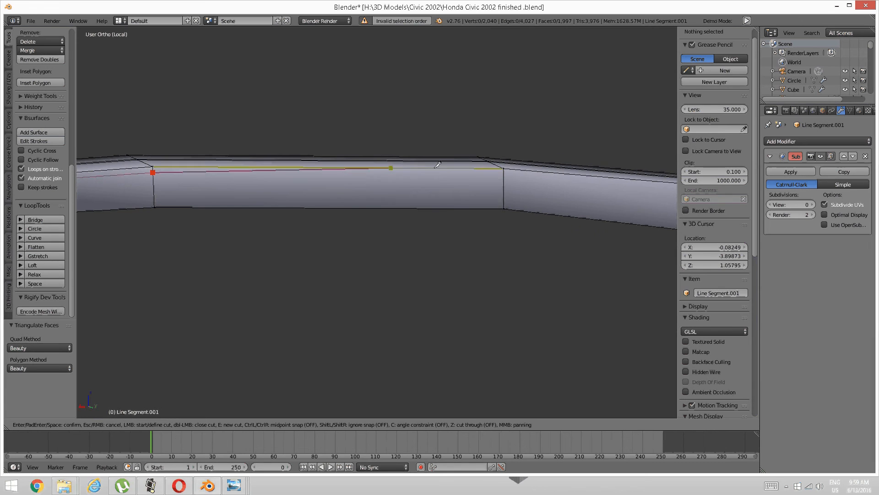
click(505, 173)
shift+middle_drag(504, 173, 358, 136)
click(379, 128)
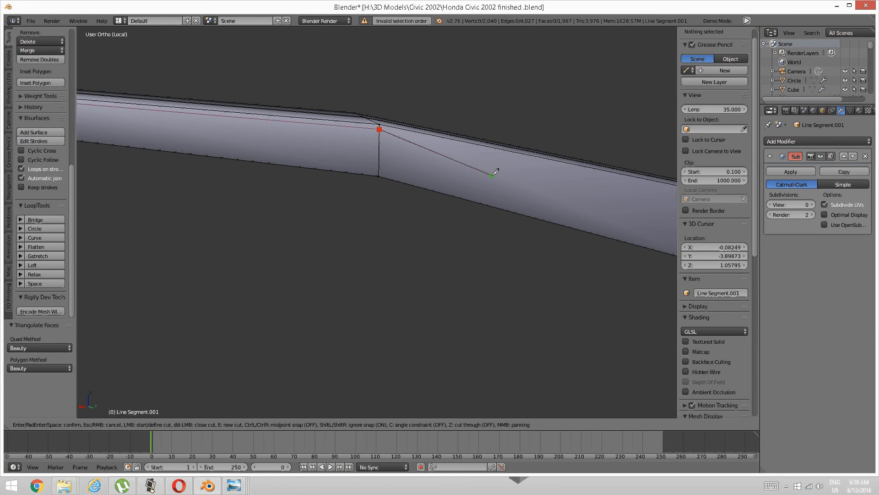
shift+middle_drag(496, 171, 377, 90)
click(409, 107)
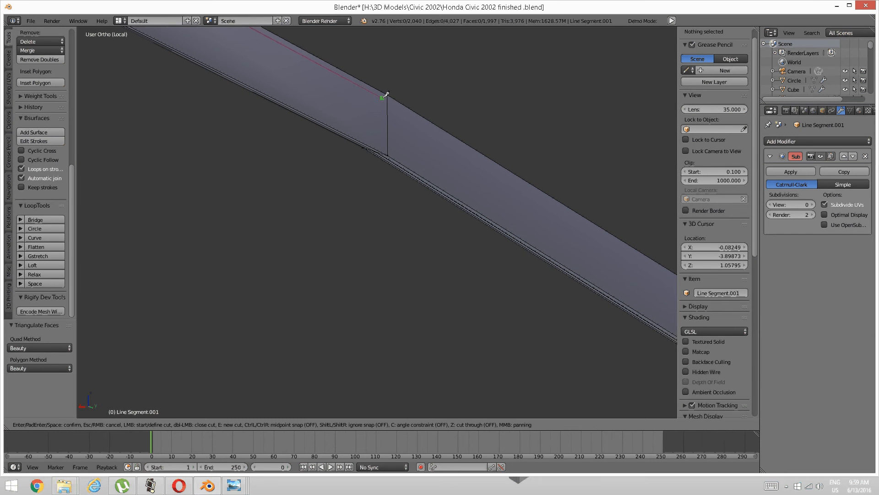
Step: Continue the knife cut down the sloping front rail, close to its upper edge, into the front corner, apply it and deselect everything
click(383, 97)
shift+middle_drag(438, 127, 383, 114)
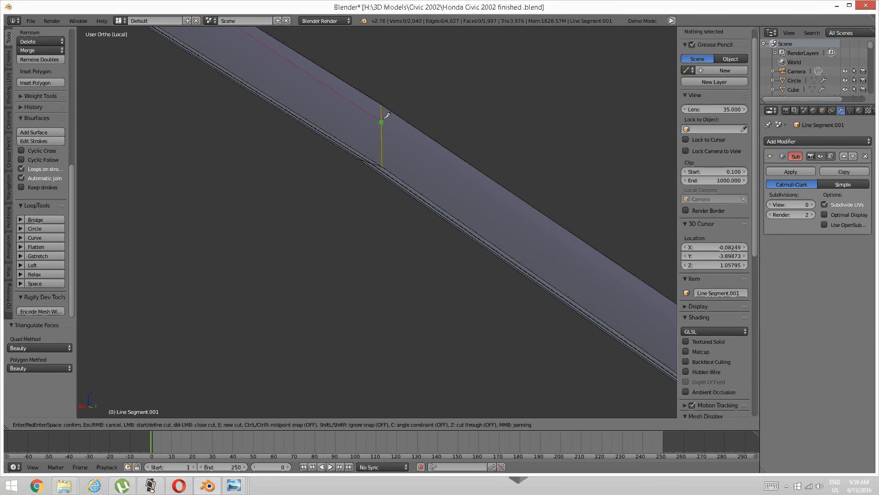
middle_drag(476, 187, 409, 167)
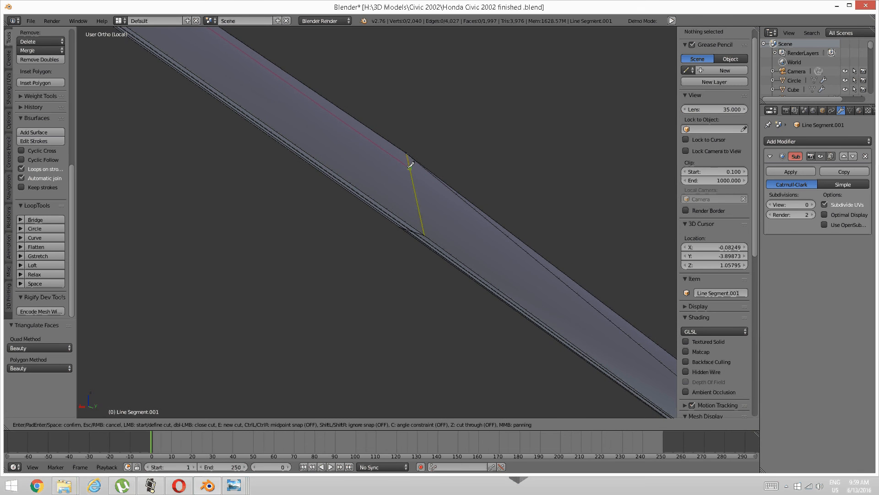
click(408, 162)
shift+middle_drag(503, 236, 373, 157)
shift+middle_drag(518, 263, 368, 153)
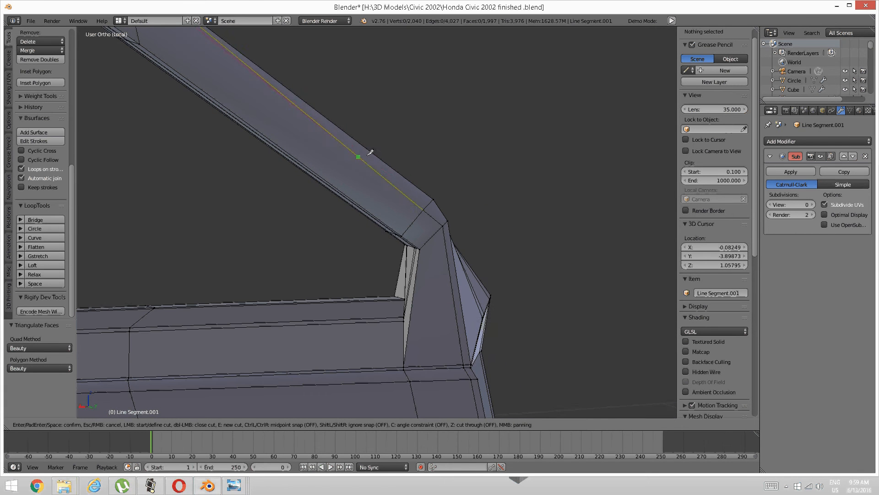
click(426, 199)
shift+middle_drag(427, 200, 376, 155)
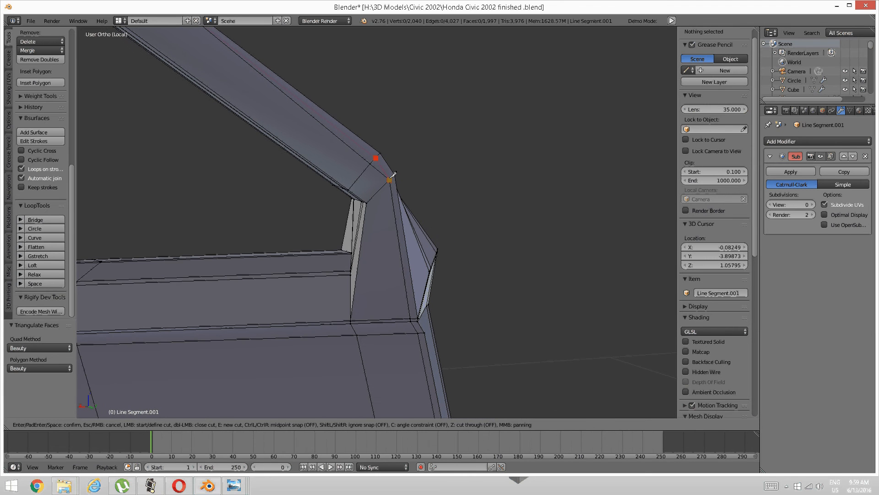
click(392, 178)
key(Return)
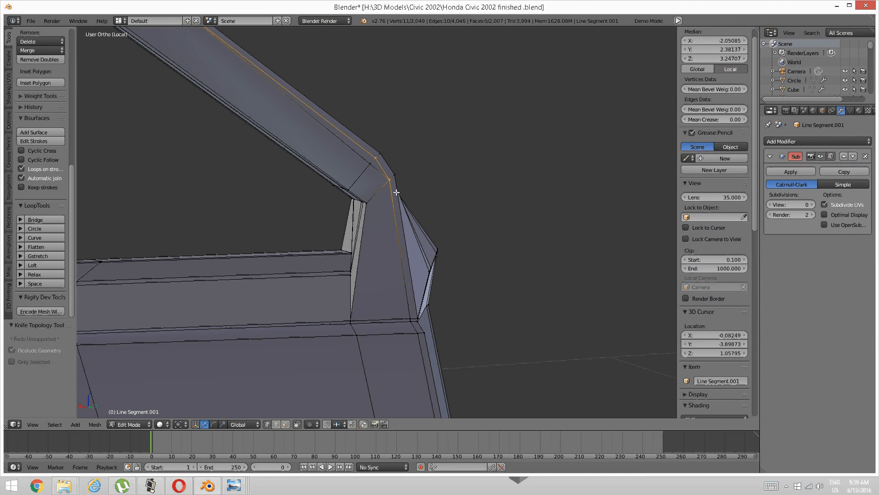
key(a)
Step: Try a loop cut down the front end of the window frame and door, slid close to the edge beside the window opening
scroll(385, 187, down, 4)
shift+middle_drag(365, 176, 378, 208)
scroll(394, 208, up, 2)
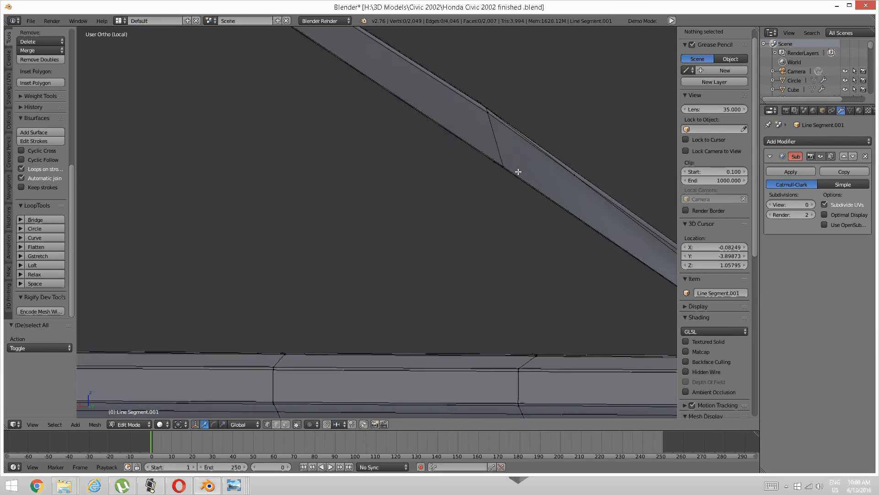
shift+middle_drag(518, 172, 283, 145)
shift+middle_drag(271, 98, 351, 249)
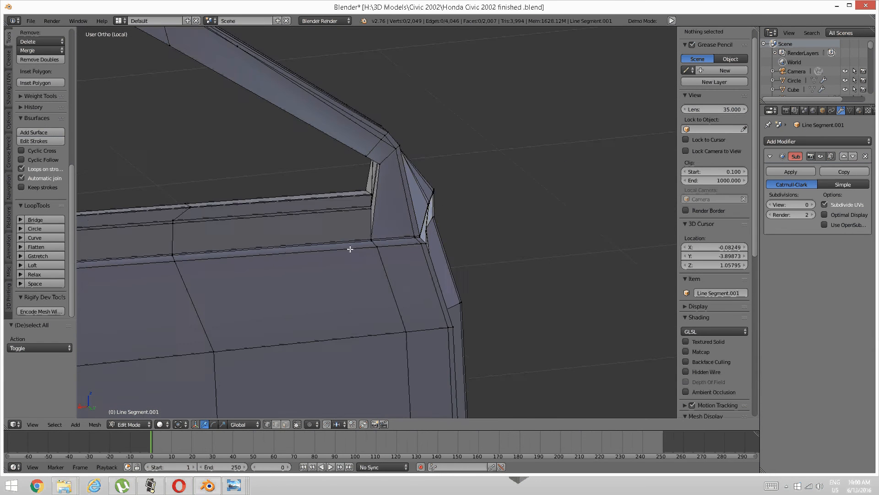
middle_drag(352, 217, 335, 210)
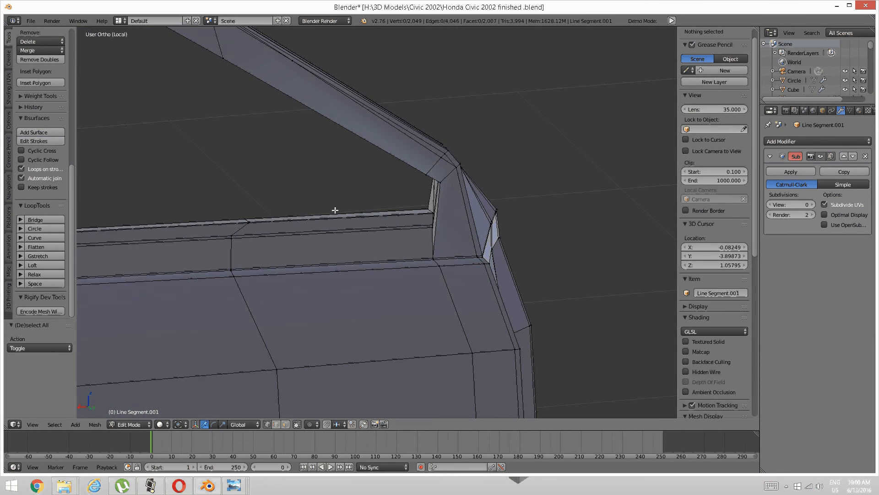
key(ctrl+r)
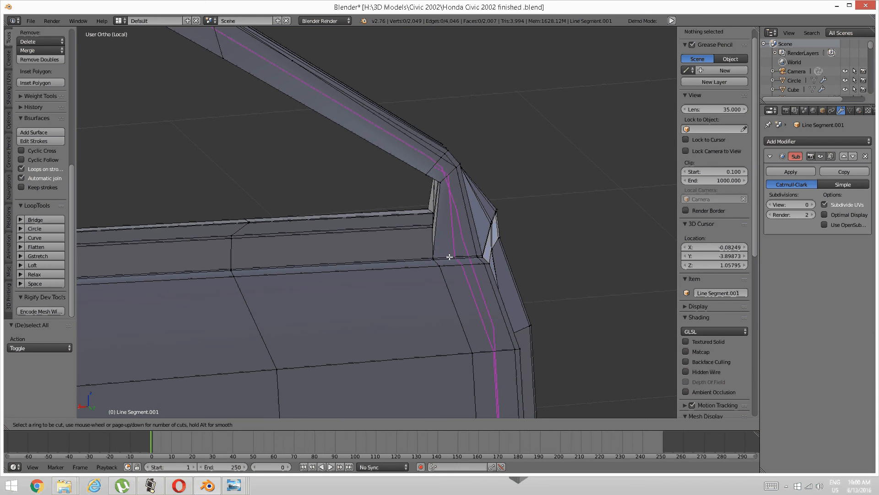
click(450, 257)
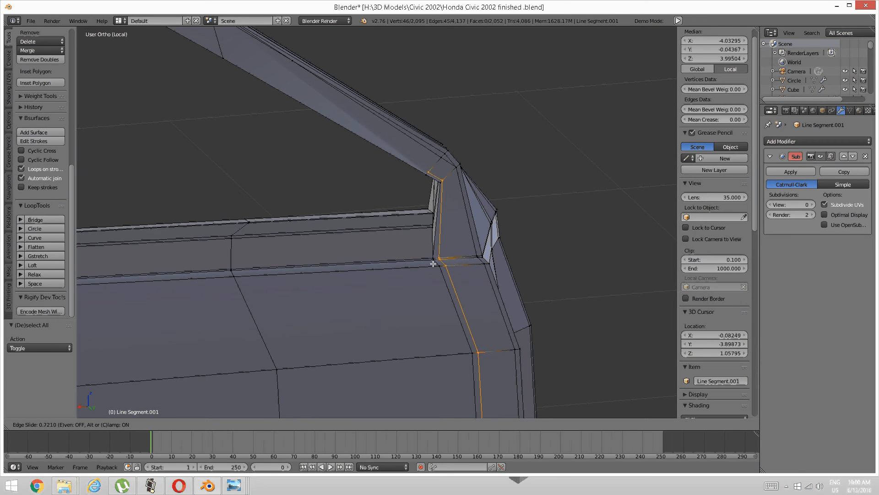
click(433, 264)
key(a)
shift+middle_drag(411, 201, 466, 290)
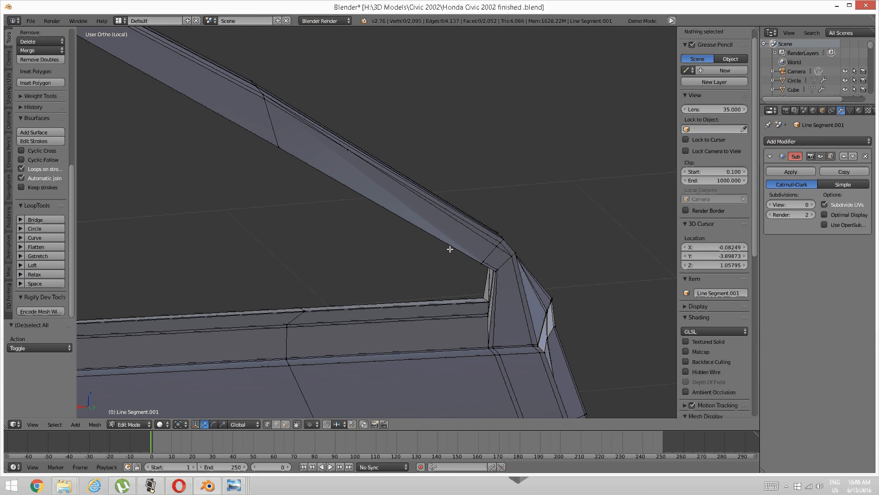
Step: Try a knife cut along the sloping rail's lower edge from the front corner, and undo the last loop cut
key(k)
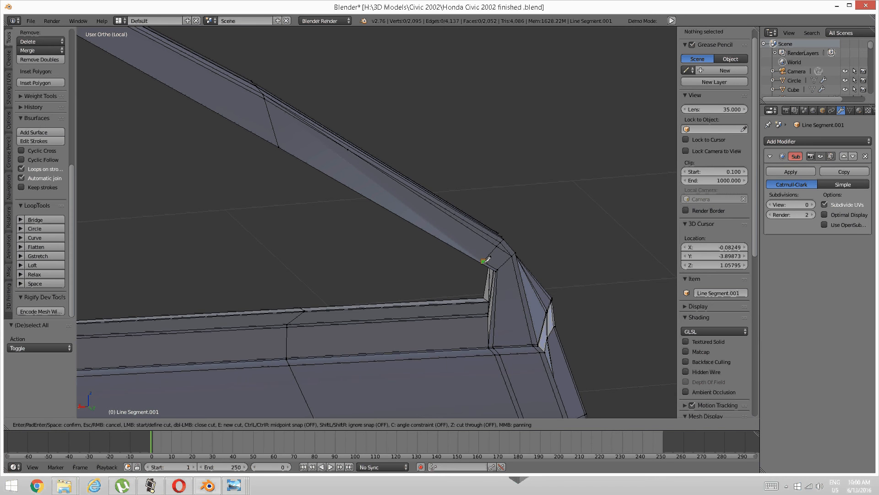
click(483, 261)
click(277, 143)
shift+middle_drag(277, 140, 343, 181)
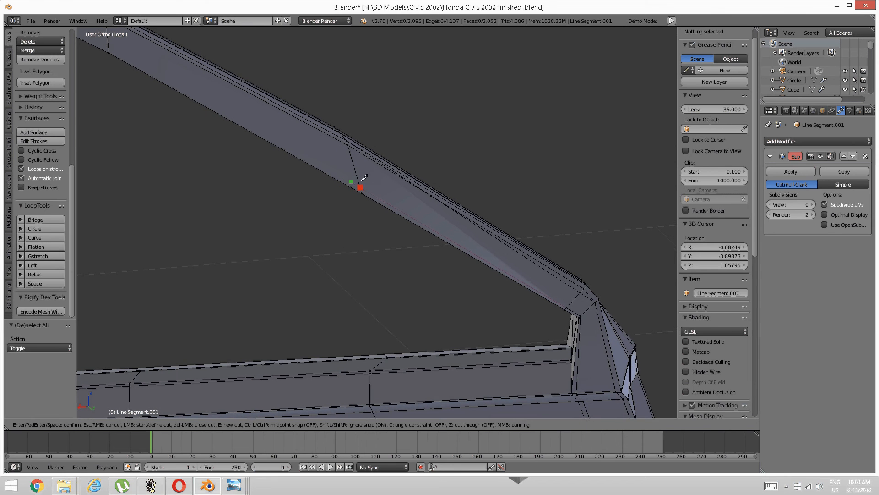
click(362, 188)
key(Return)
middle_drag(462, 235, 449, 238)
scroll(449, 238, down, 1)
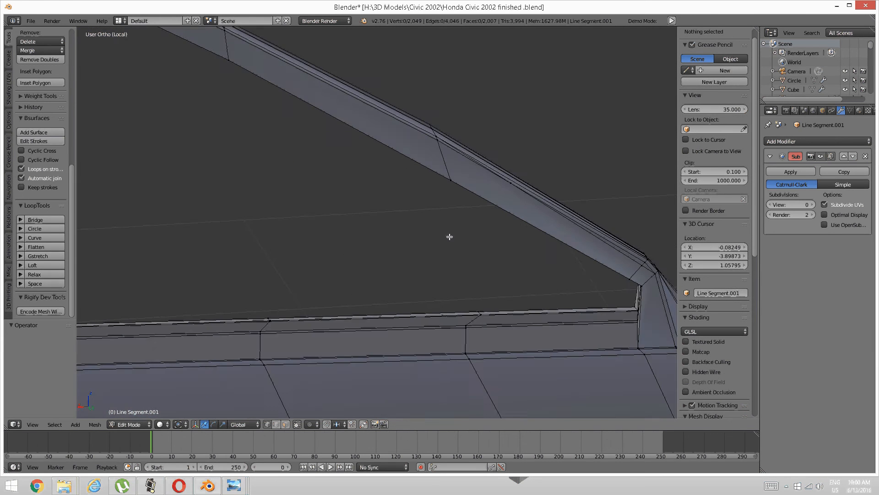
shift+middle_drag(471, 211, 350, 262)
scroll(339, 230, up, 3)
scroll(350, 262, up, 2)
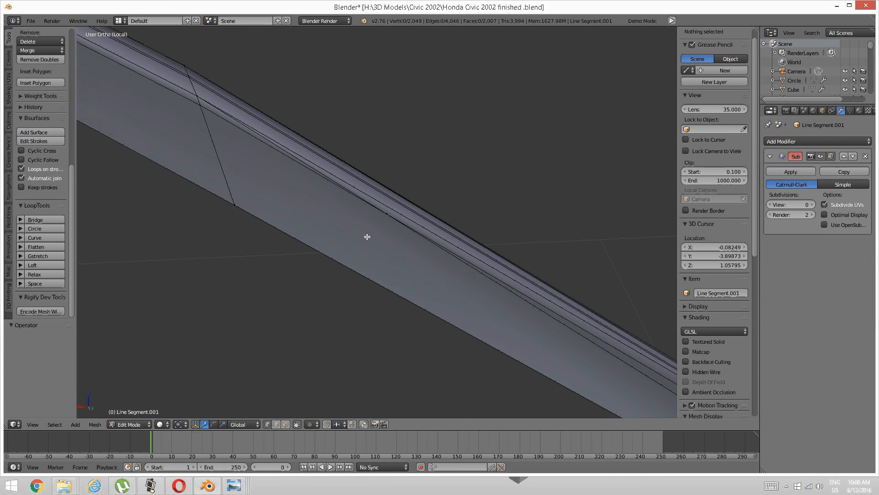
key(a)
key(a)
right_click(389, 218)
key(Delete)
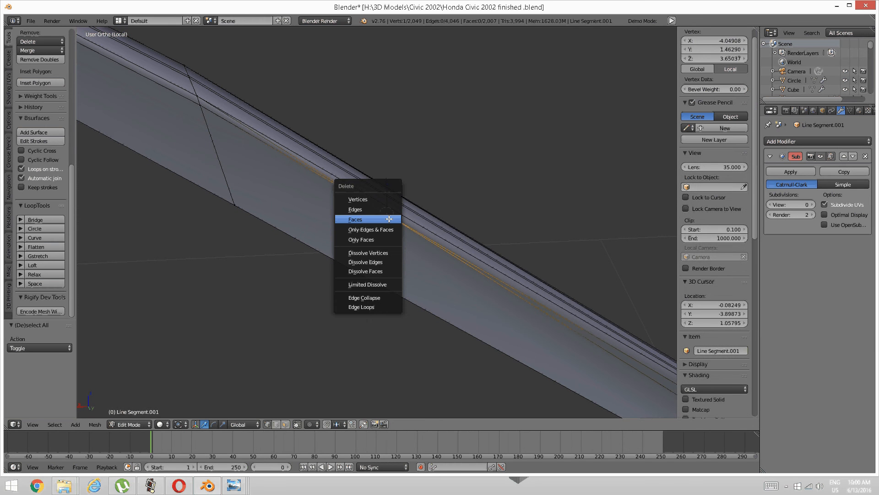
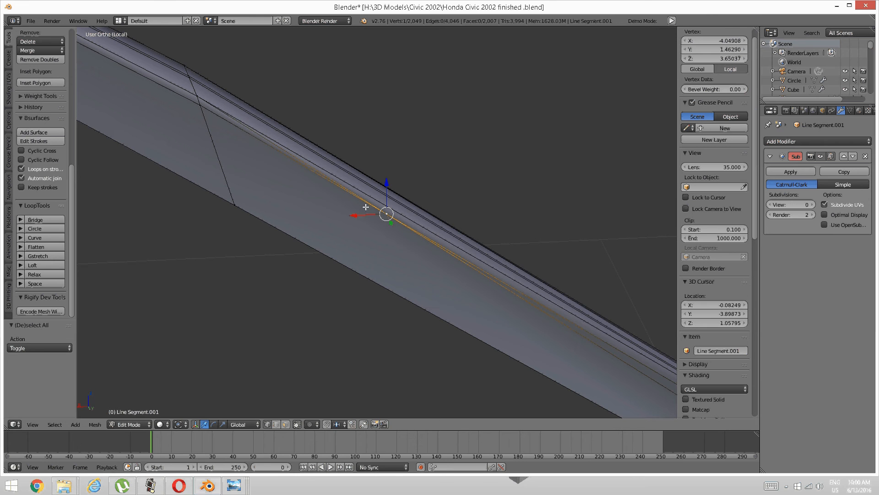
scroll(410, 236, down, 2)
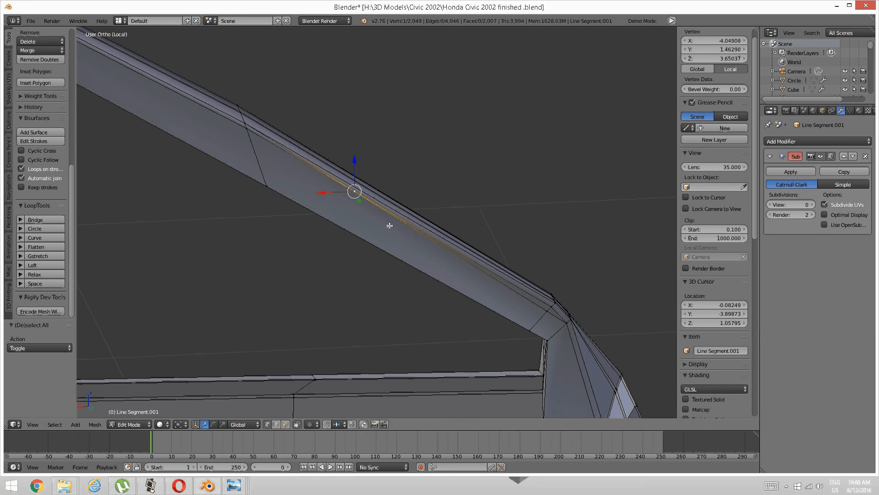
key(a)
Step: Knife-cut from the loose vertex between cross edges on the sloping front rail up across its narrow strips to the outer edge
scroll(411, 241, up, 2)
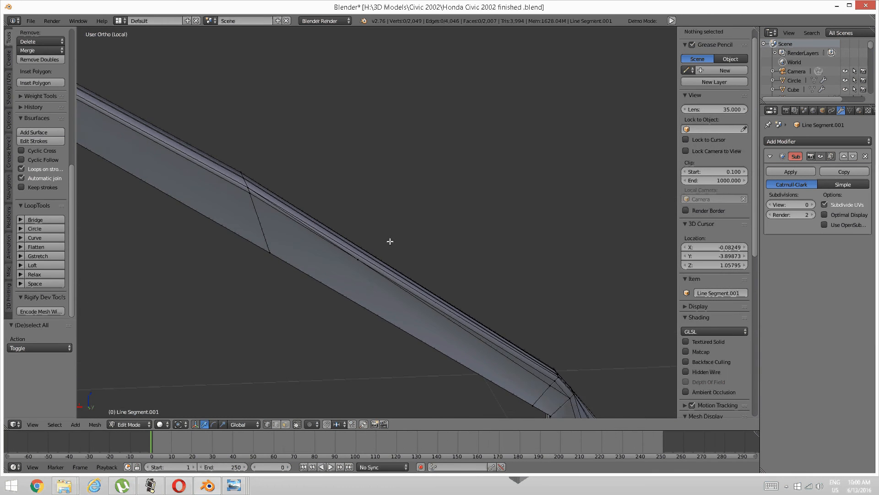
middle_drag(390, 242, 328, 248)
right_click(242, 216)
scroll(352, 219, down, 5)
shift+middle_drag(418, 188, 293, 250)
shift+middle_drag(387, 172, 320, 205)
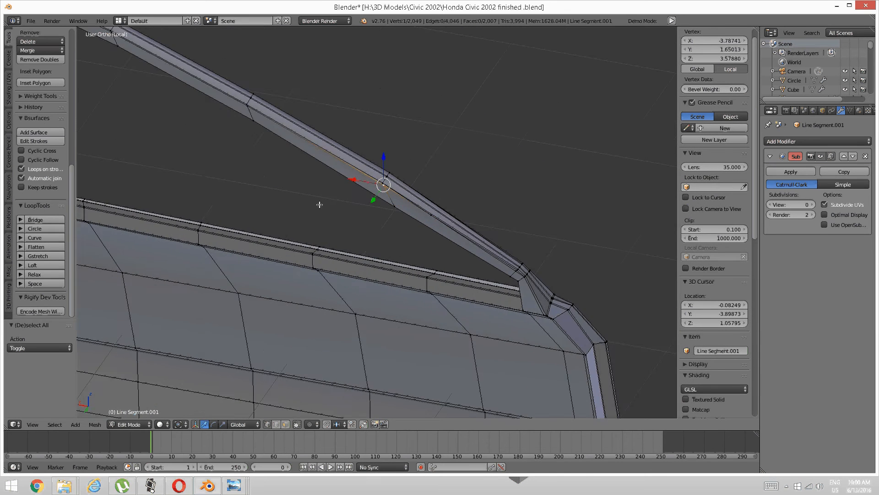
scroll(320, 204, up, 6)
shift+middle_drag(385, 187, 351, 230)
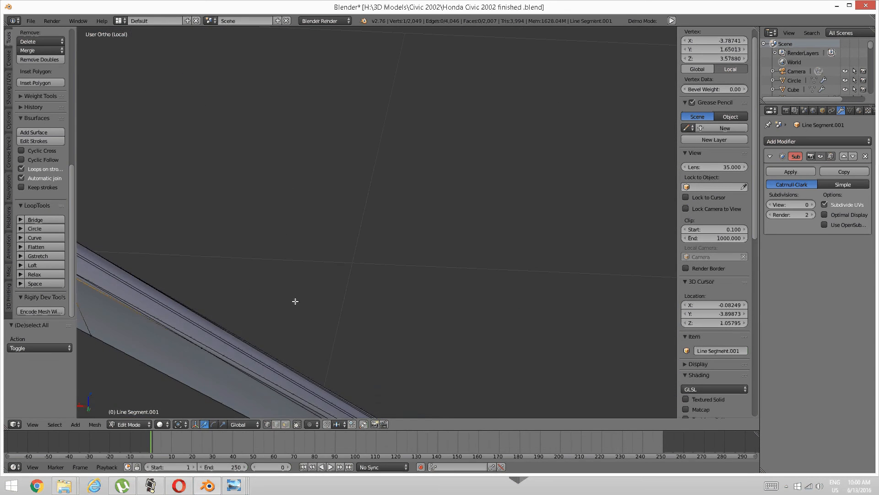
shift+middle_drag(284, 316, 344, 239)
middle_drag(318, 266, 336, 243)
key(a)
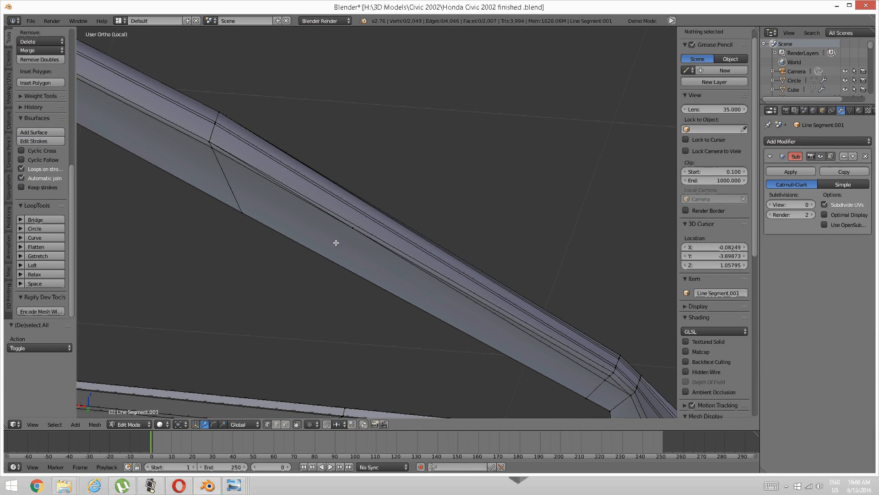
key(k)
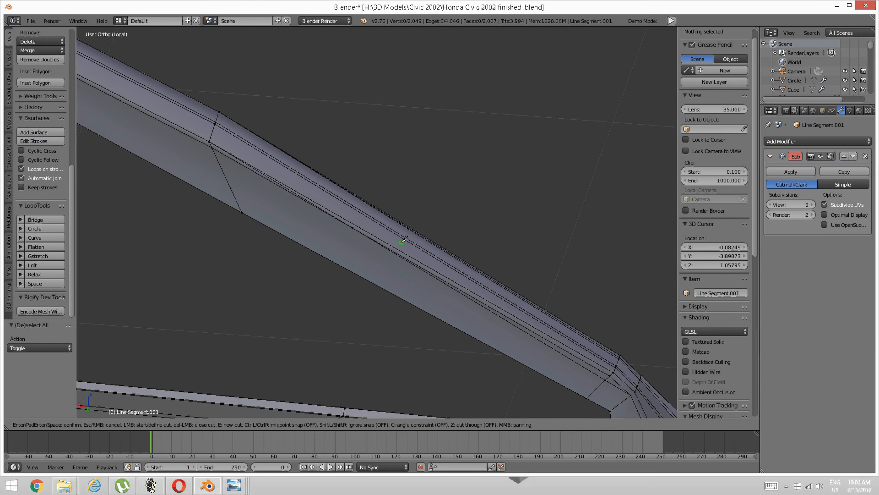
click(354, 227)
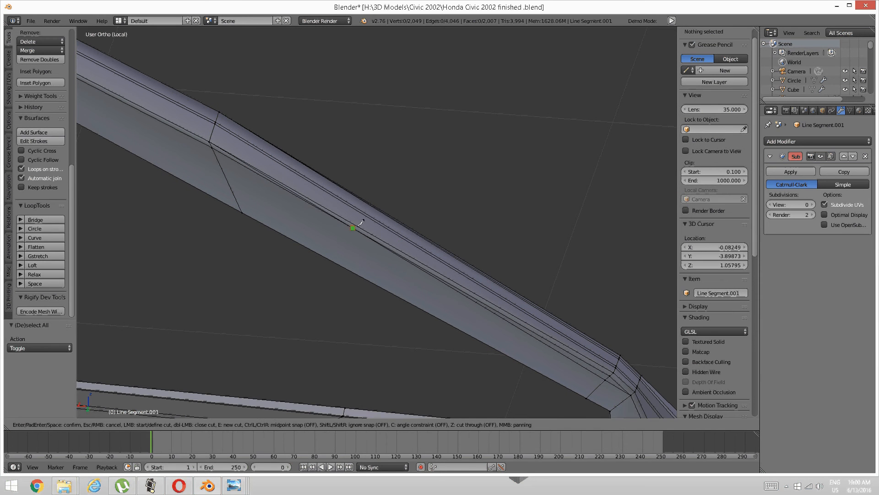
click(367, 198)
key(Return)
Step: On the opposite side of the sloping rail, knife-cut from the new cross edge across the wide face to its lower edge
middle_drag(381, 218, 364, 221)
scroll(426, 203, down, 8)
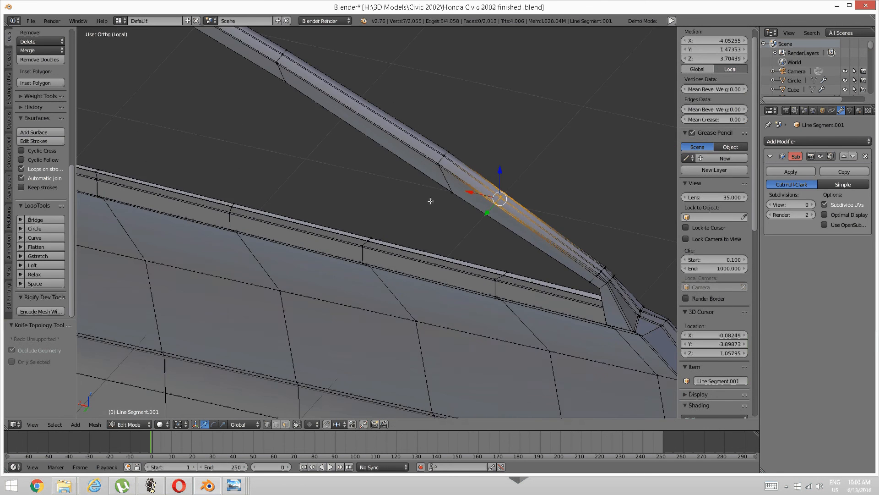
middle_drag(456, 215, 422, 261)
scroll(445, 261, down, 5)
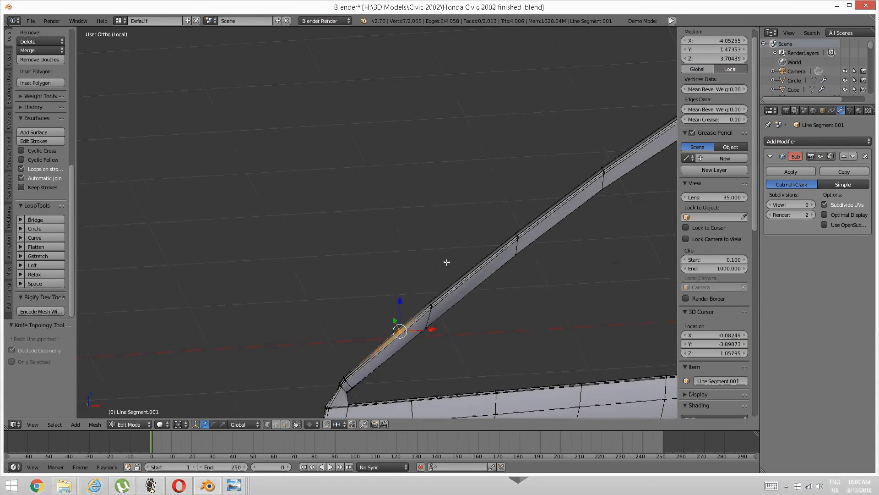
scroll(444, 275, up, 3)
middle_drag(442, 304, 438, 236)
scroll(454, 239, up, 5)
key(a)
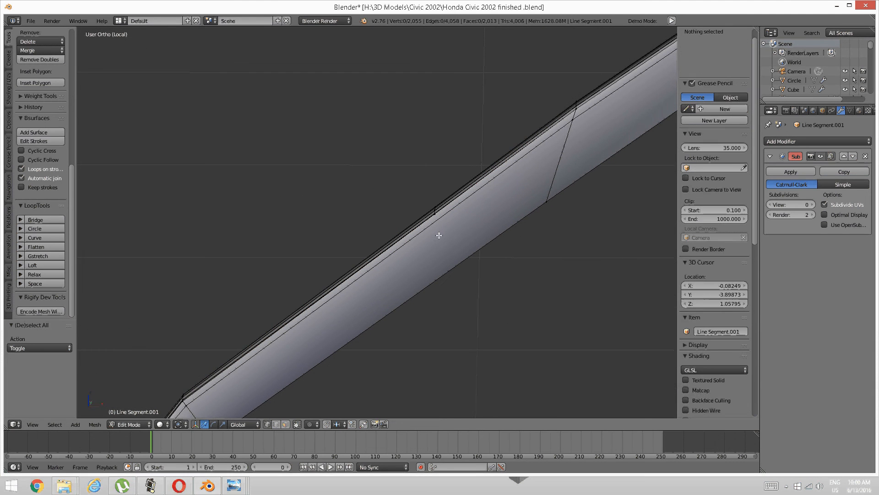
key(k)
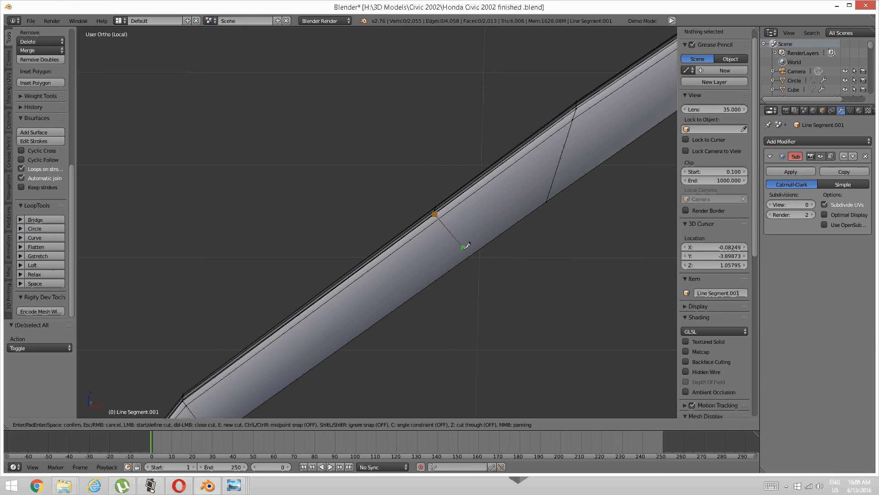
click(436, 223)
click(434, 284)
key(Return)
key(a)
Step: Knife-cut across the first side's wide face and the rail's underside strips, joining the cross cuts on both sides of the rail
scroll(365, 306, down, 5)
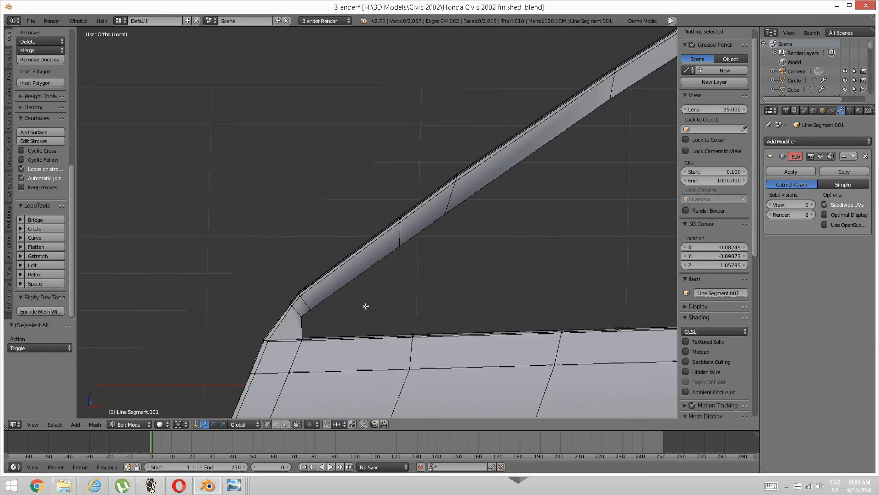
middle_drag(365, 306, 89, 331)
middle_drag(247, 293, 385, 222)
scroll(386, 261, up, 3)
scroll(385, 223, up, 3)
shift+middle_drag(494, 133, 359, 245)
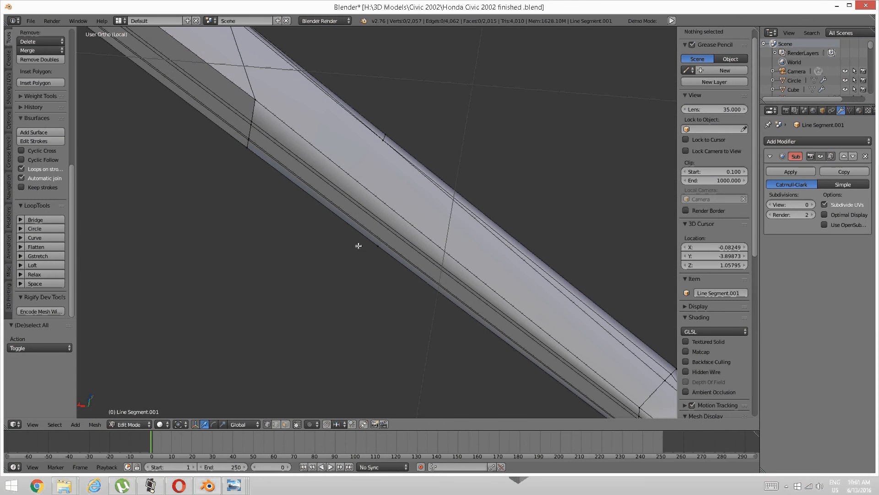
key(k)
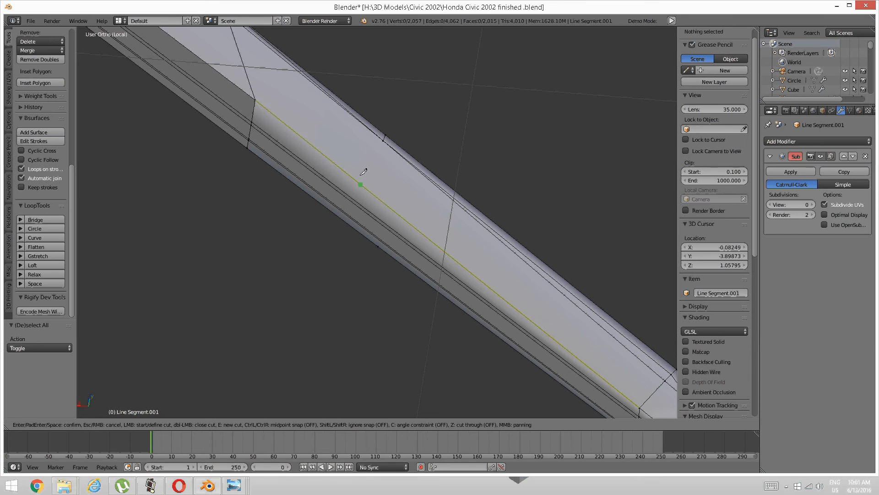
click(384, 140)
click(387, 205)
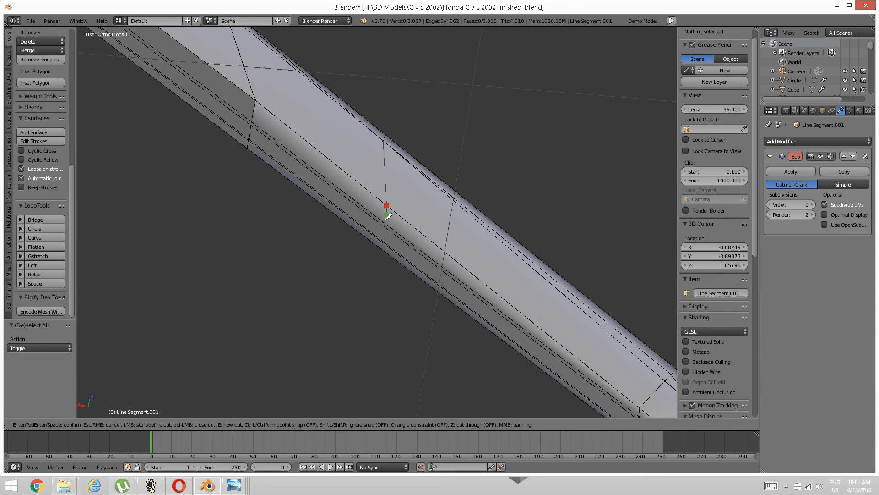
click(378, 246)
key(Return)
key(a)
Step: Try shifting the neighbouring cross edge's lower vertex along X, undo the move and deselect everything
scroll(379, 243, down, 3)
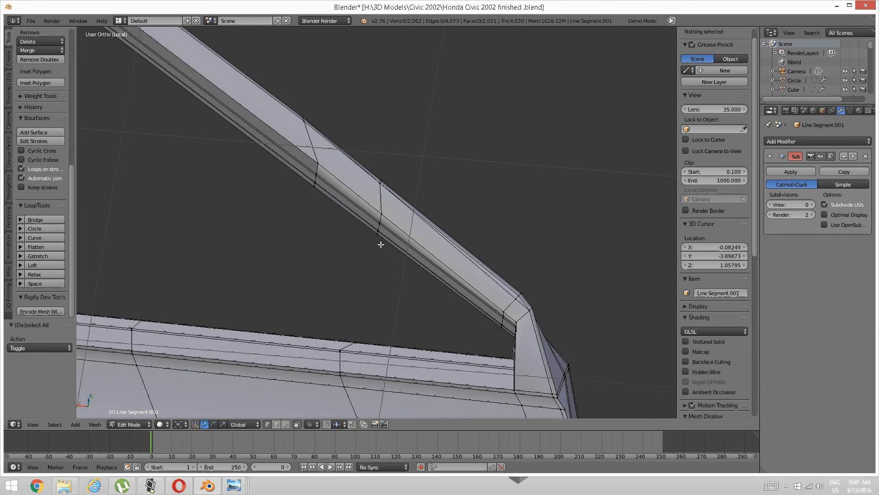
scroll(378, 241, up, 3)
middle_drag(376, 238, 372, 217)
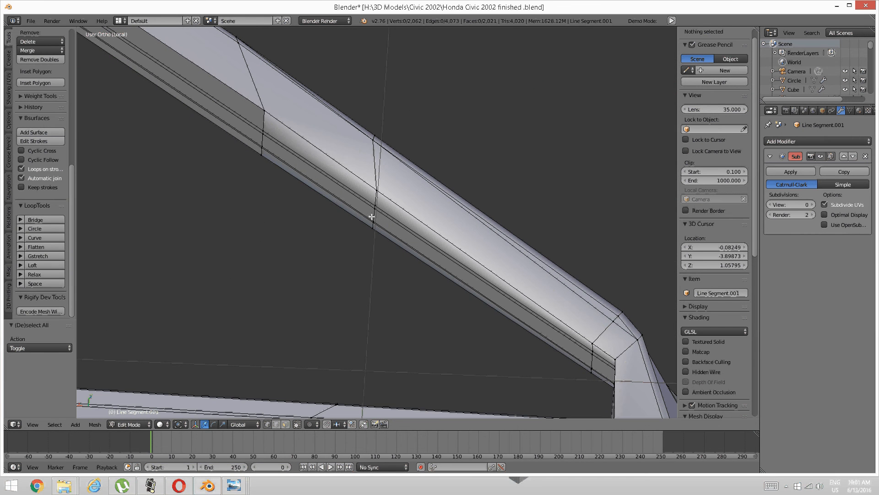
right_click(257, 112)
drag(239, 110, 215, 111)
key(ctrl+z)
scroll(326, 159, down, 4)
middle_drag(326, 159, 368, 201)
key(a)
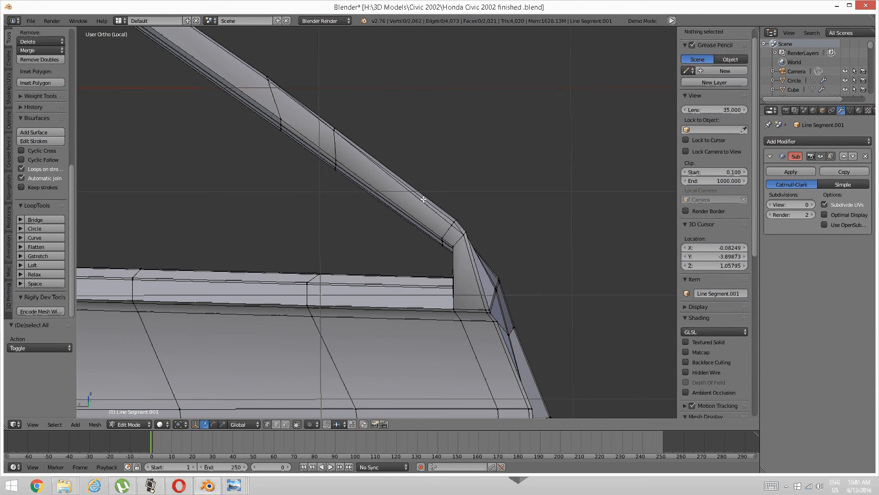
Step: Add a loop cut along the sloping rail's wide face and down the door's front end, slid toward the window opening
key(ctrl+r)
click(447, 231)
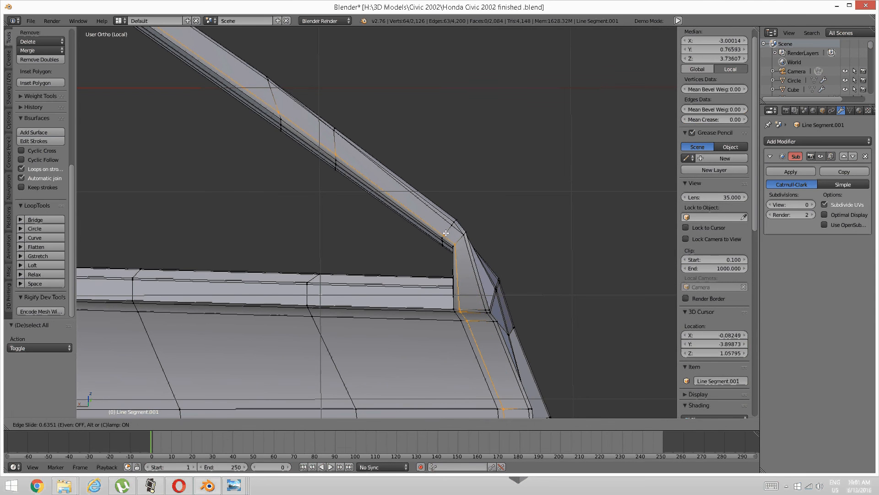
right_click(446, 232)
key(a)
Step: Examine the window frame's edge loops along the top rail, rear pillar and front corner from both sides of the door
scroll(448, 229, down, 4)
shift+middle_drag(274, 248, 488, 279)
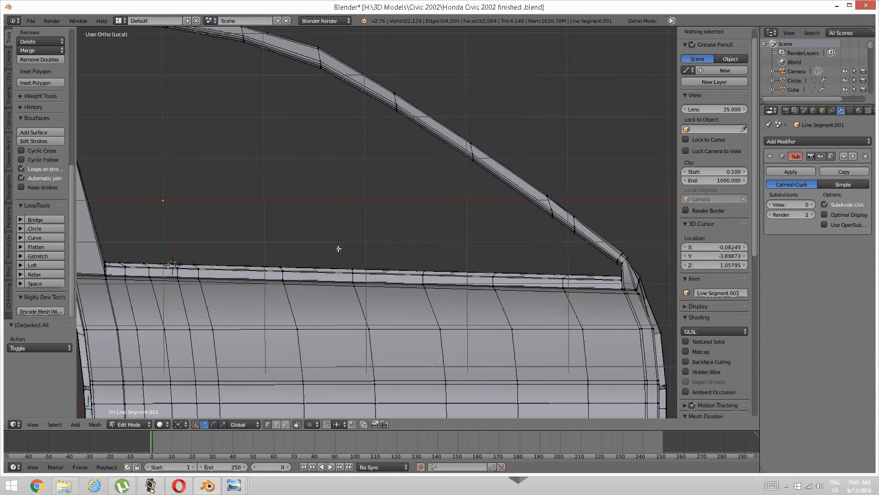
shift+middle_drag(262, 216, 626, 366)
scroll(366, 240, up, 2)
scroll(365, 240, down, 5)
middle_drag(365, 240, 526, 293)
shift+middle_drag(188, 248, 508, 233)
scroll(277, 314, up, 4)
scroll(508, 233, up, 2)
middle_drag(219, 304, 280, 259)
scroll(280, 259, down, 6)
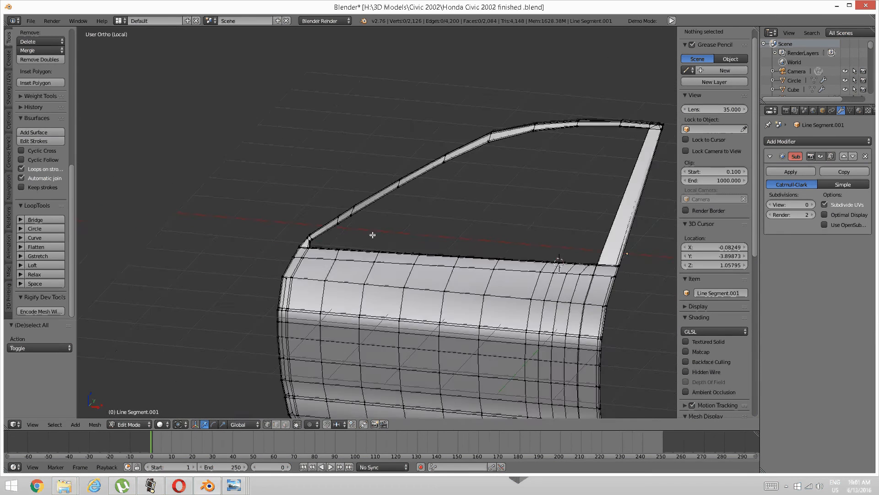
middle_drag(373, 236, 175, 233)
scroll(380, 210, up, 3)
middle_drag(380, 210, 398, 220)
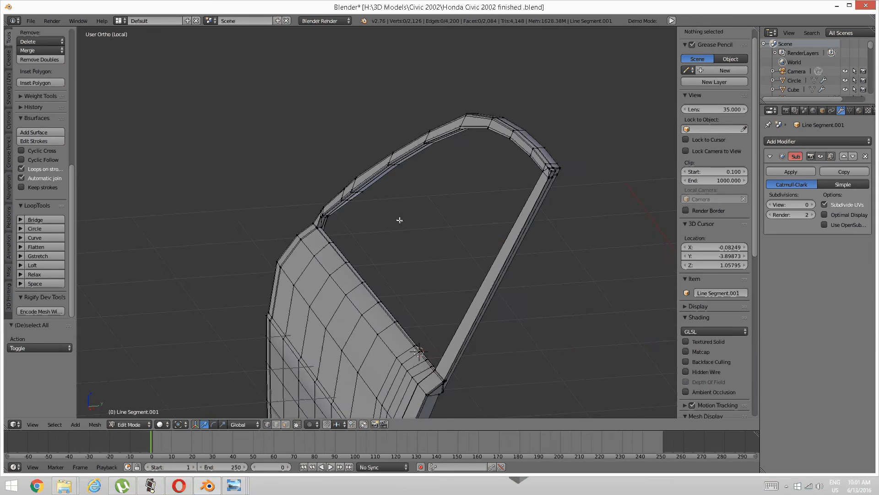
Step: Knife-cut across the rear upper corner of the window frame, from the new loop's end near the opening to the pillar's rear edge
scroll(467, 204, up, 2)
shift+middle_drag(534, 204, 348, 210)
scroll(263, 238, up, 3)
scroll(288, 250, up, 3)
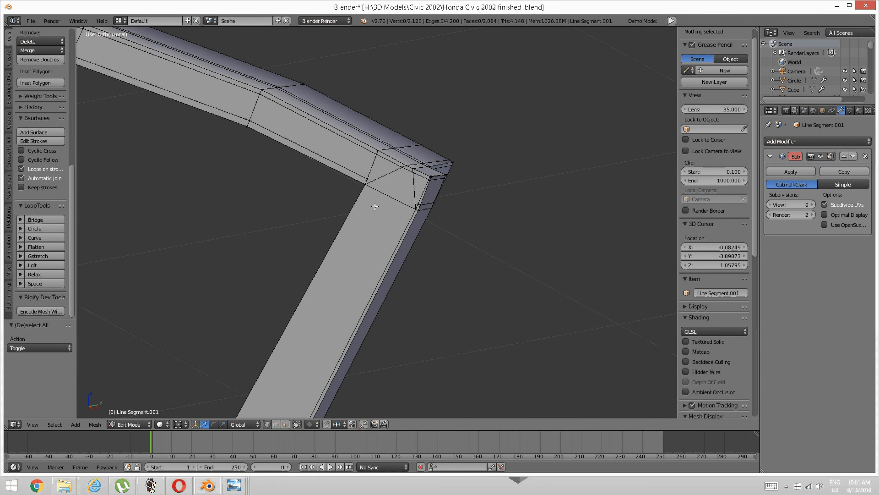
key(k)
click(369, 177)
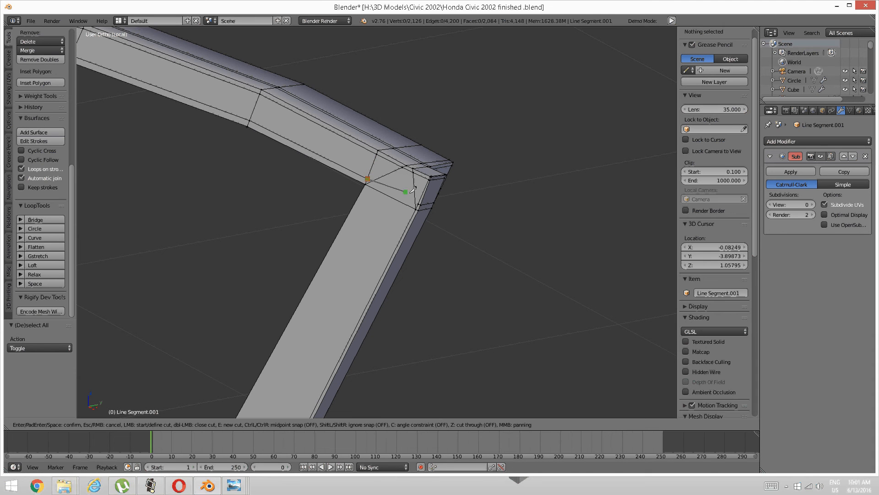
click(418, 204)
key(Return)
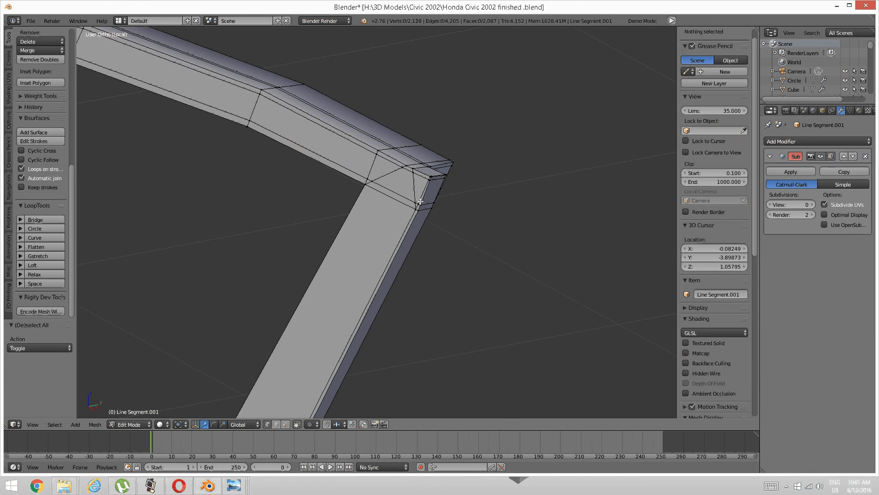
key(ctrl+r)
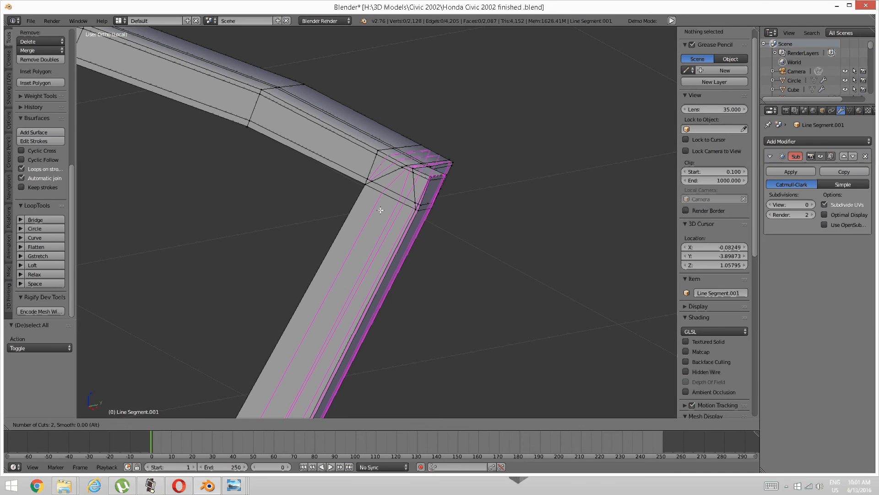
key(Escape)
middle_drag(377, 218, 356, 224)
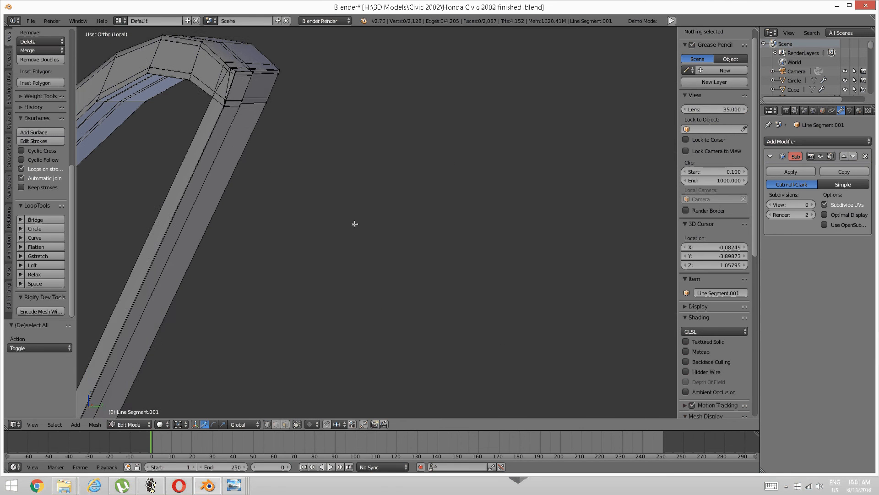
key(ctrl+r)
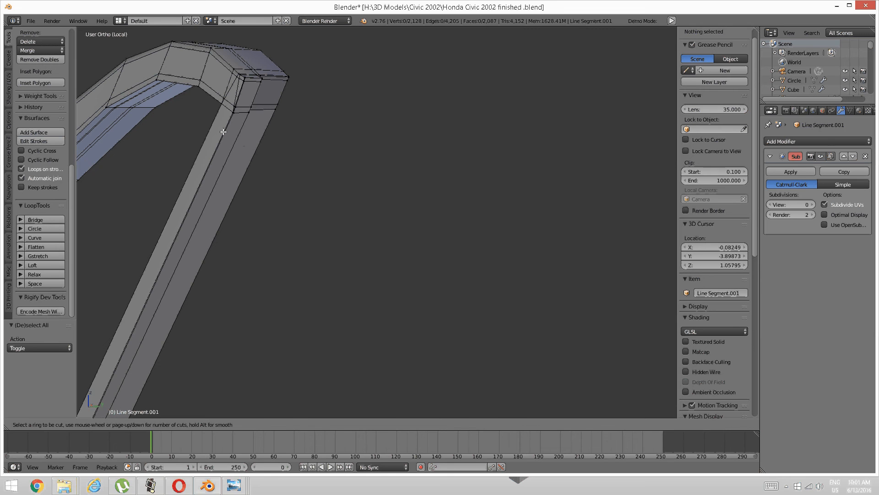
key(Escape)
middle_drag(228, 133, 318, 160)
Step: Switch to edge selection and select the ring of lengthwise edges along the window frame's rear pillar
key(ctrl+Tab)
key(Down)
key(Return)
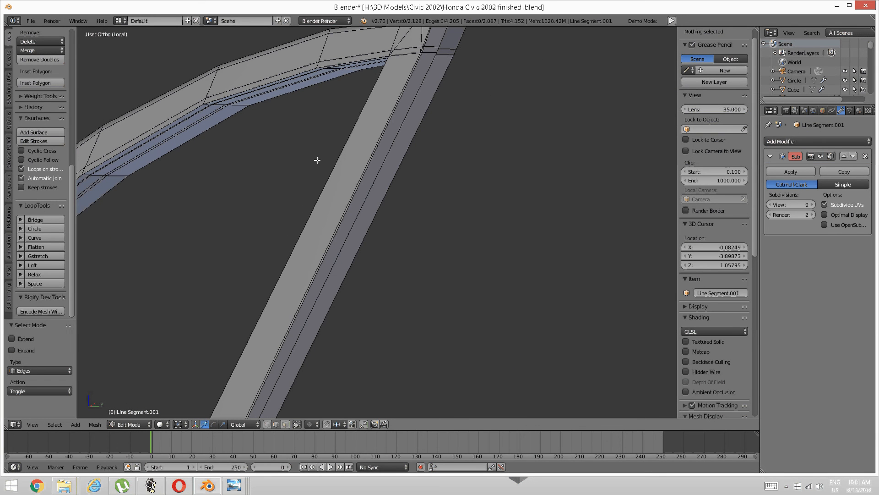
key(a)
key(a)
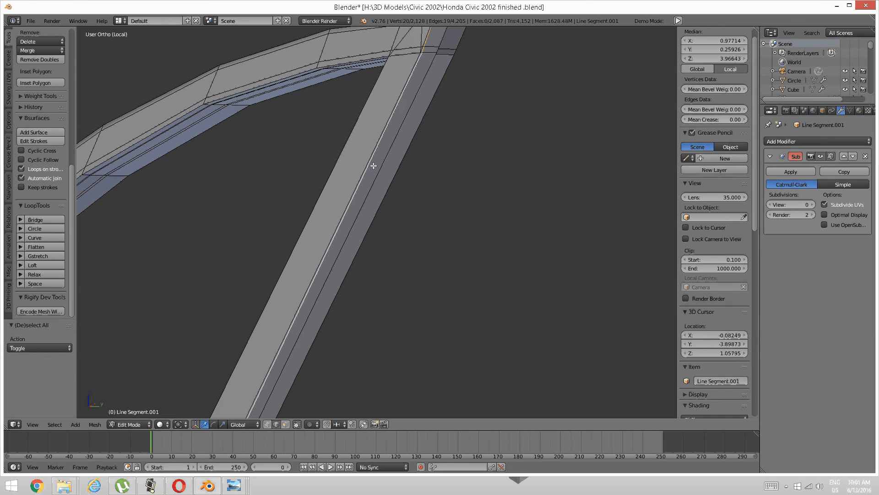
ctrl+alt+right_click(370, 153)
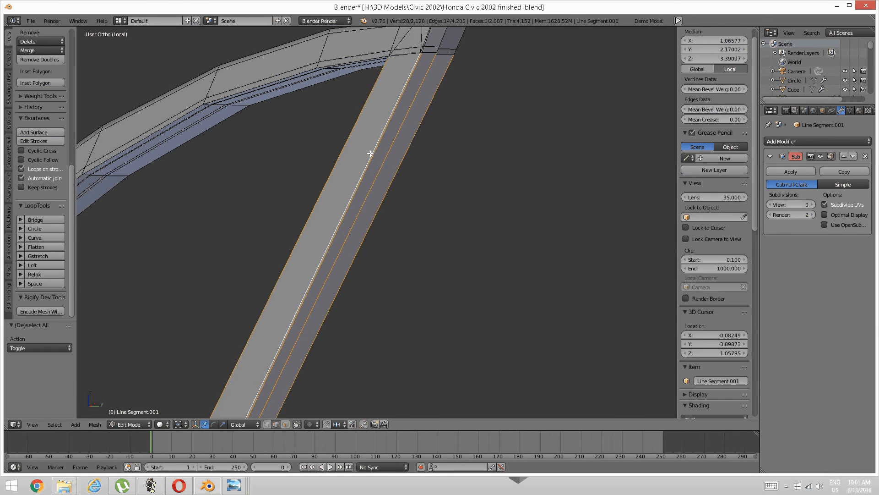
Step: Try subdividing the rear pillar's selected edges and undo the subdivision
scroll(375, 144, down, 3)
key(w)
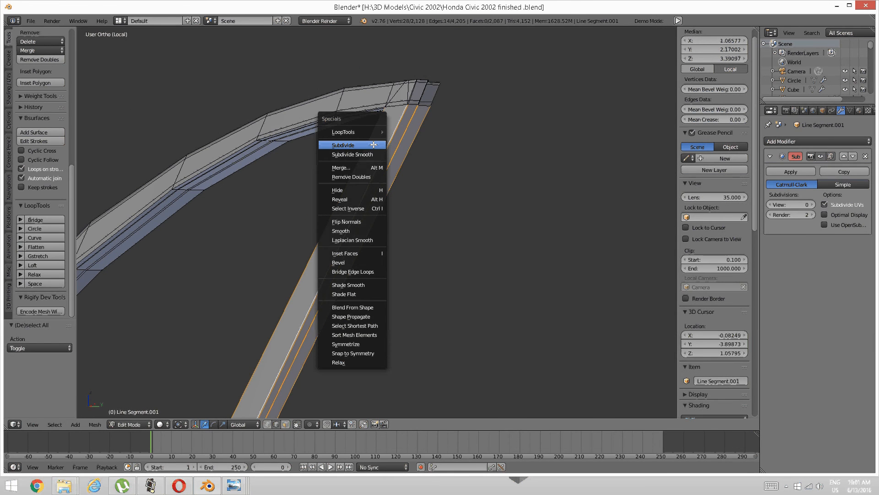
click(373, 145)
scroll(373, 145, up, 1)
key(ctrl+z)
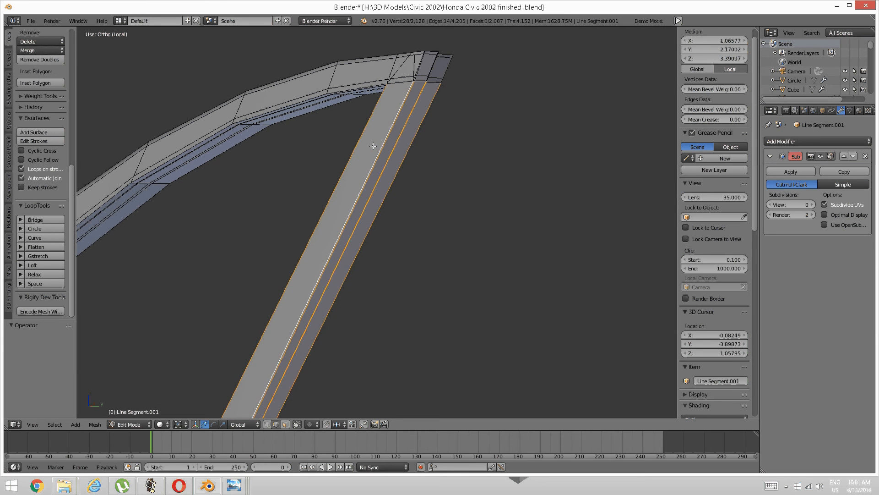
Step: Subdivide the rear pillar's selected lengthwise edges with 5 cuts
key(w)
click(188, 228)
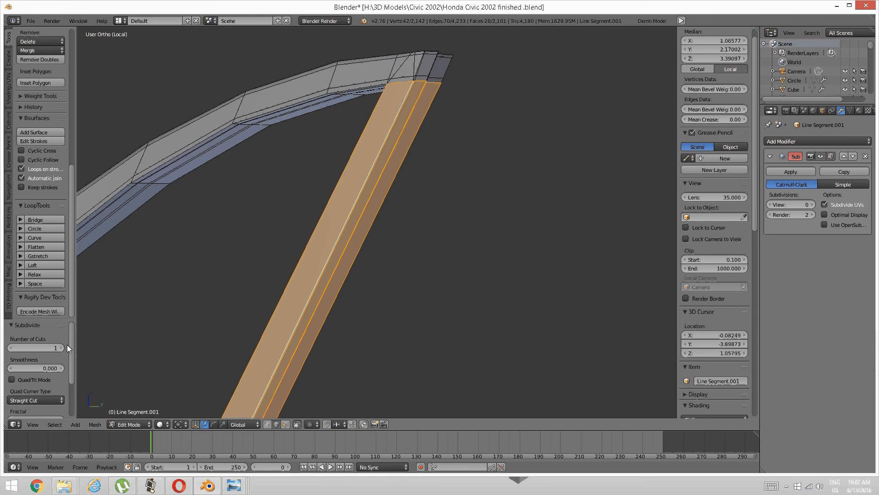
click(62, 348)
click(62, 348)
click(61, 348)
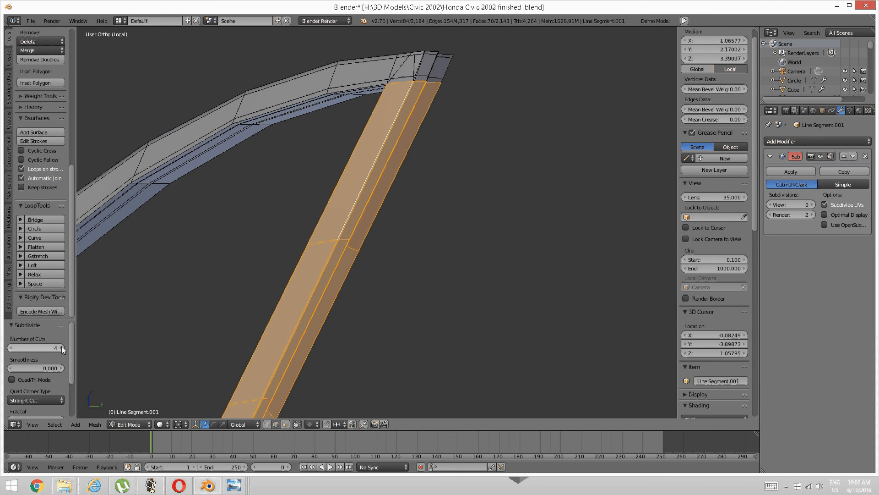
scroll(277, 284, down, 6)
middle_drag(292, 282, 302, 281)
shift+middle_drag(302, 280, 287, 292)
scroll(335, 216, up, 2)
scroll(340, 222, up, 3)
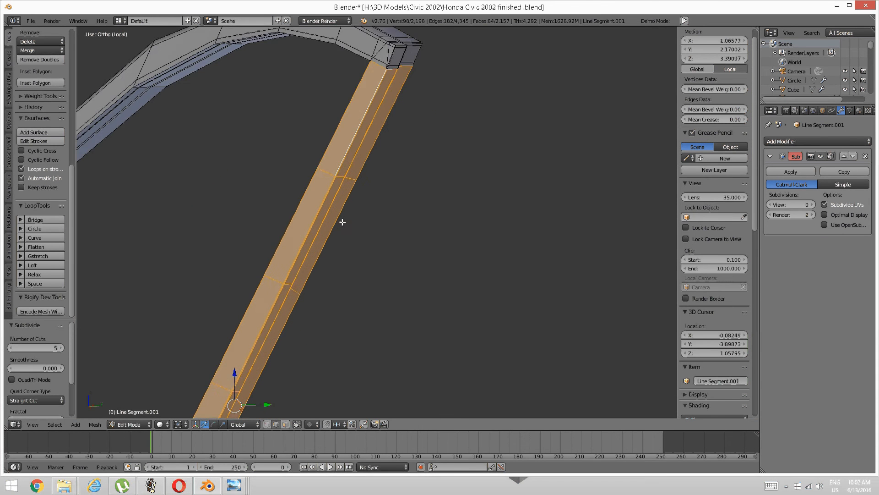
Step: Reveal the hidden door geometry and deselect everything
scroll(339, 222, down, 2)
key(a)
scroll(337, 216, down, 1)
key(alt+h)
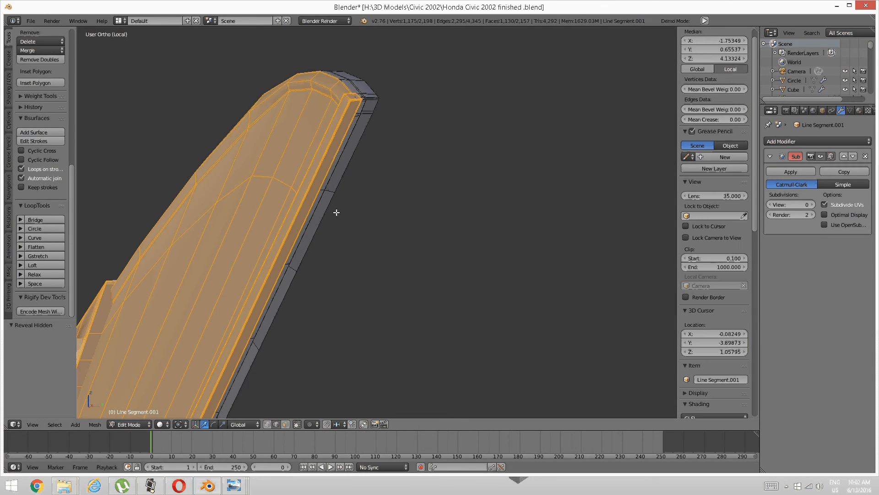
scroll(362, 207, down, 3)
scroll(348, 168, up, 10)
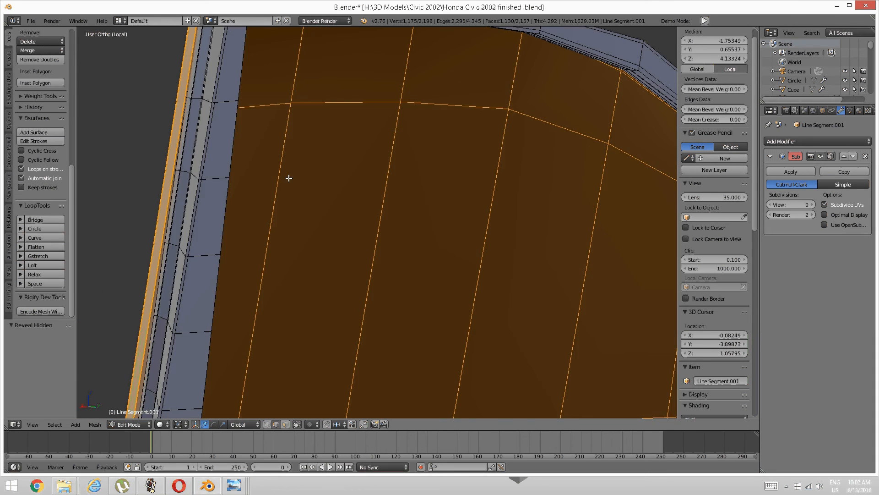
middle_drag(289, 178, 327, 281)
scroll(277, 188, up, 2)
scroll(287, 289, up, 2)
key(a)
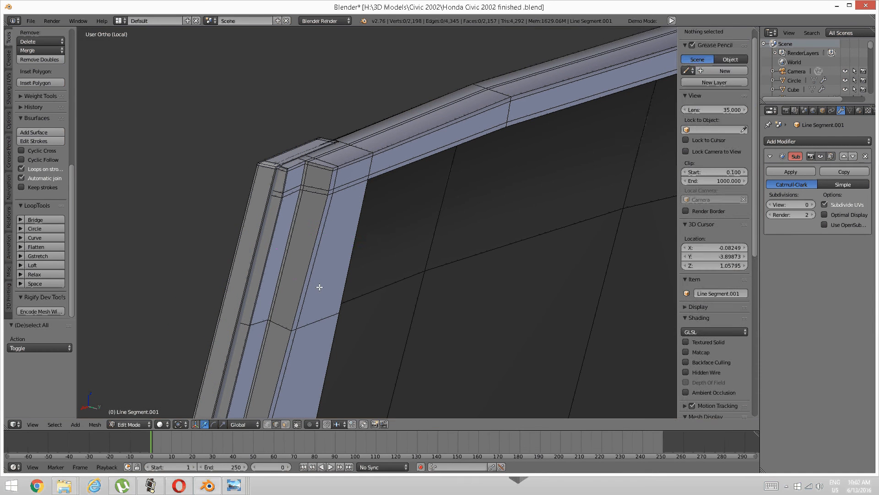
Step: Add a loop cut across the rear pillar, slid up just below the window frame's upper corner, and deselect it
key(ctrl+r)
click(308, 278)
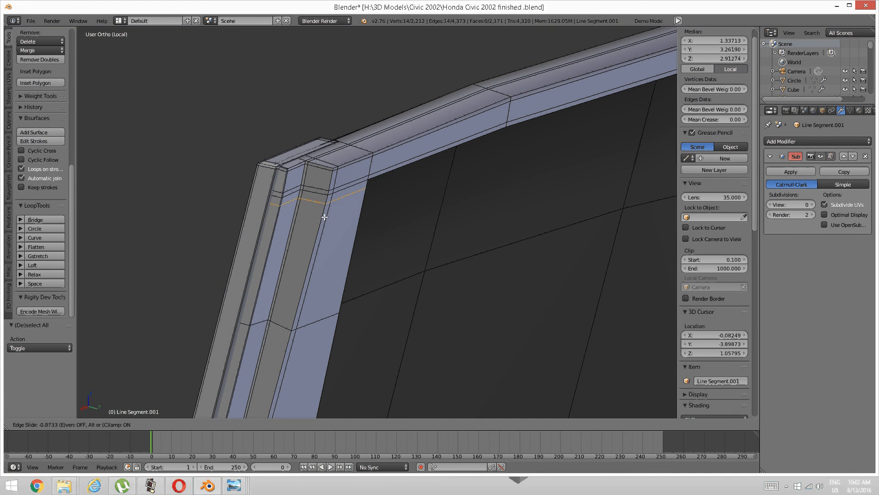
click(324, 205)
key(a)
Step: Add a loop cut across the window frame's top rail, slid close to the rear upper corner, and deselect it
scroll(376, 210, down, 2)
middle_drag(376, 211, 329, 210)
key(ctrl+r)
click(329, 210)
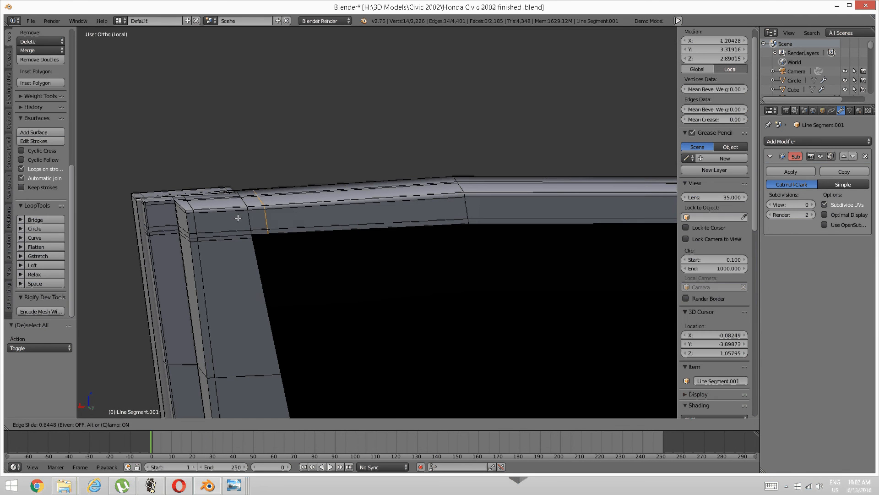
click(225, 218)
key(a)
Step: Add a loop cut around the window frame's front lower corner section, slid down close to its lower edge, and deselect it
scroll(310, 234, down, 10)
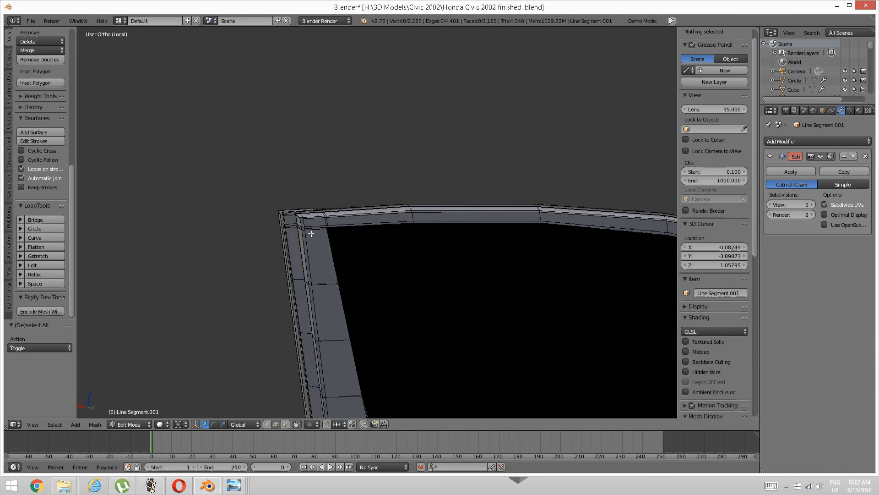
shift+middle_drag(458, 352, 372, 203)
scroll(302, 267, up, 5)
middle_drag(302, 267, 406, 259)
key(ctrl+r)
click(407, 259)
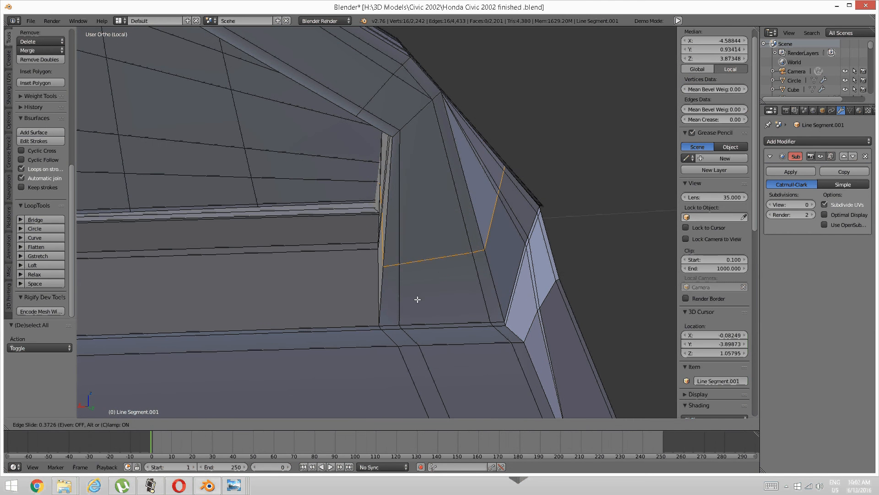
click(433, 353)
key(a)
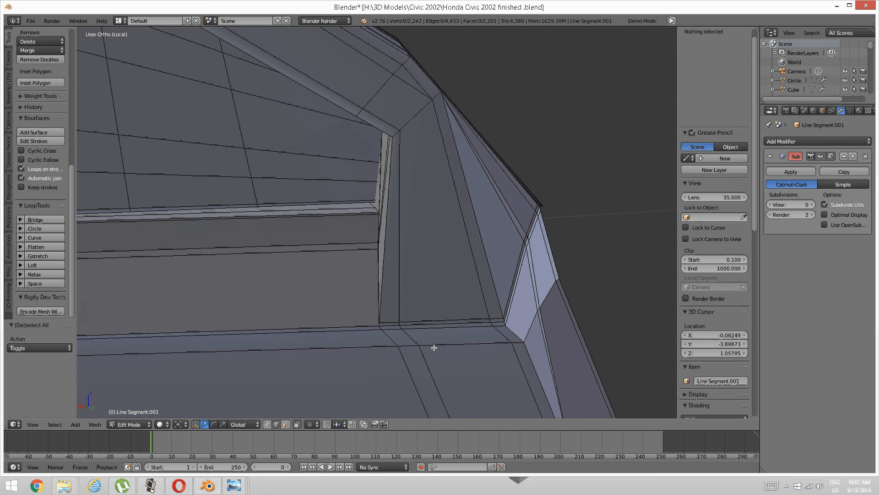
Step: Select the mesh linked to the door's inner front edge and isolate it by hiding the remaining door parts
scroll(434, 347, down, 9)
middle_drag(432, 330, 315, 298)
right_click(315, 299)
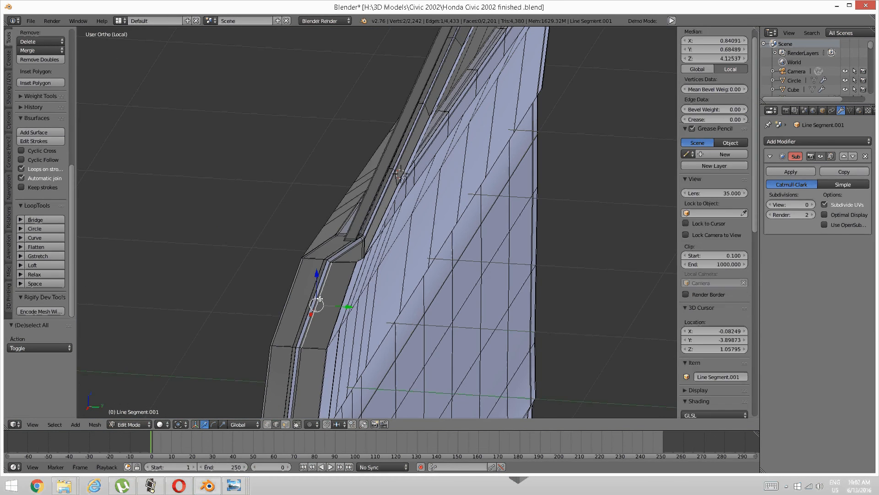
key(ctrl+l)
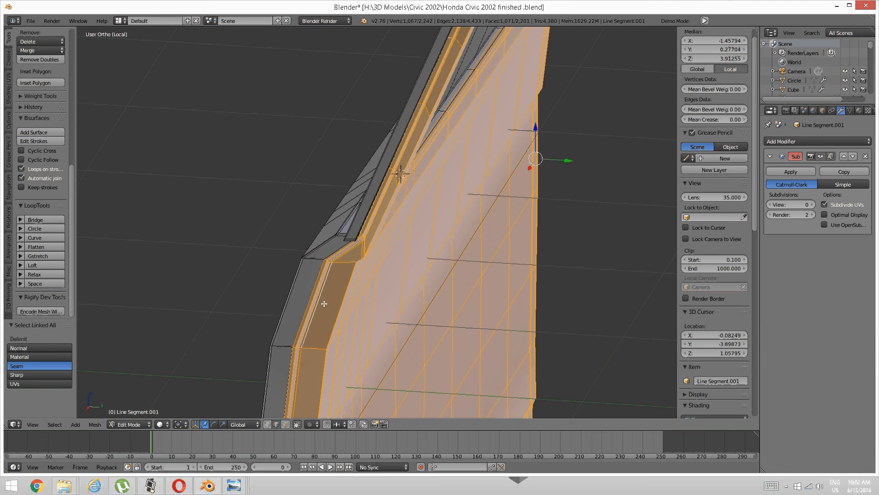
key(h)
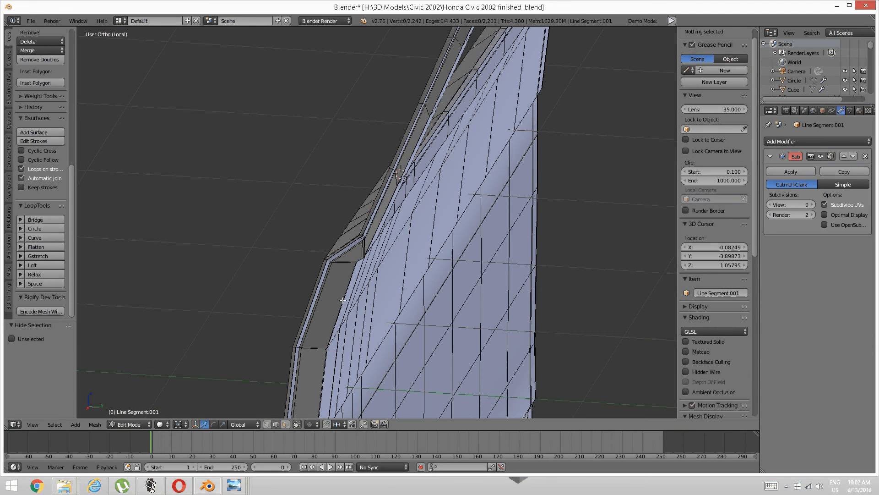
Step: Set the Subdivision Surface modifier's viewport level to 2 to preview the smoothed door frame and front end
scroll(343, 300, up, 3)
middle_drag(343, 300, 363, 252)
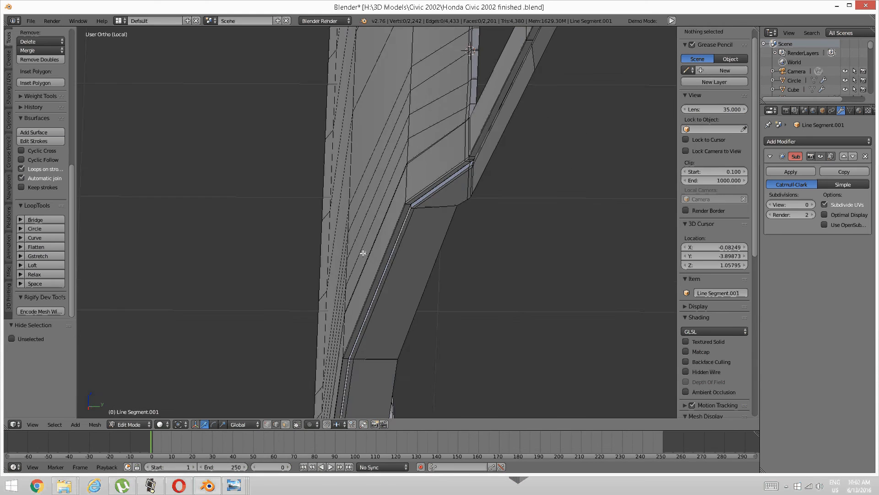
middle_drag(417, 279, 359, 253)
scroll(359, 253, up, 1)
middle_drag(437, 247, 449, 343)
scroll(432, 284, down, 2)
mouse_move(394, 285)
middle_down()
mouse_move(383, 298)
mouse_move(383, 285)
middle_up()
click(812, 204)
click(812, 205)
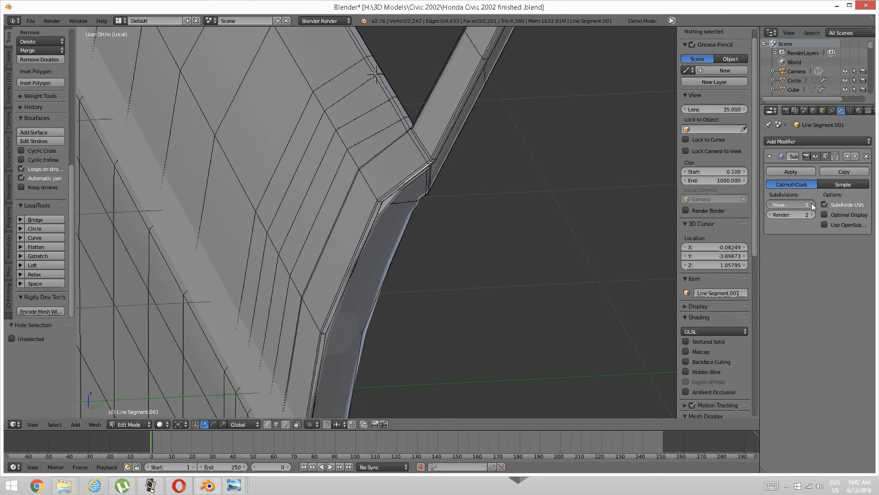
middle_drag(555, 247, 412, 299)
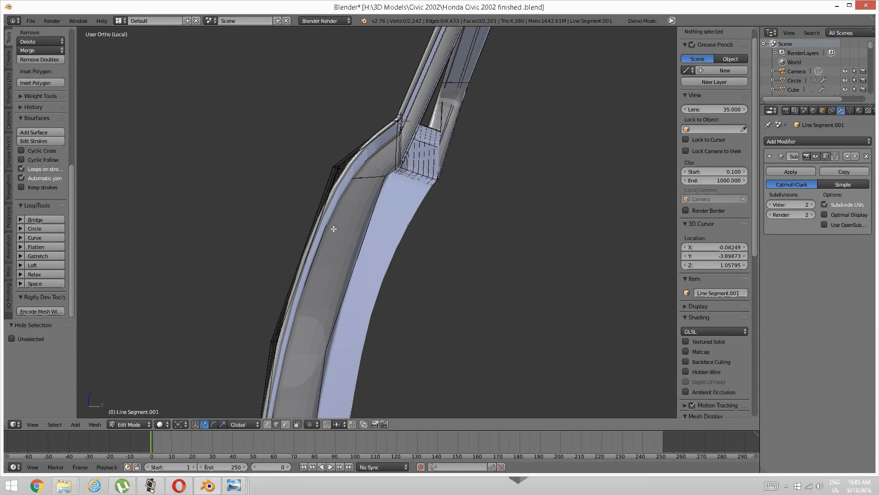
middle_drag(334, 228, 381, 250)
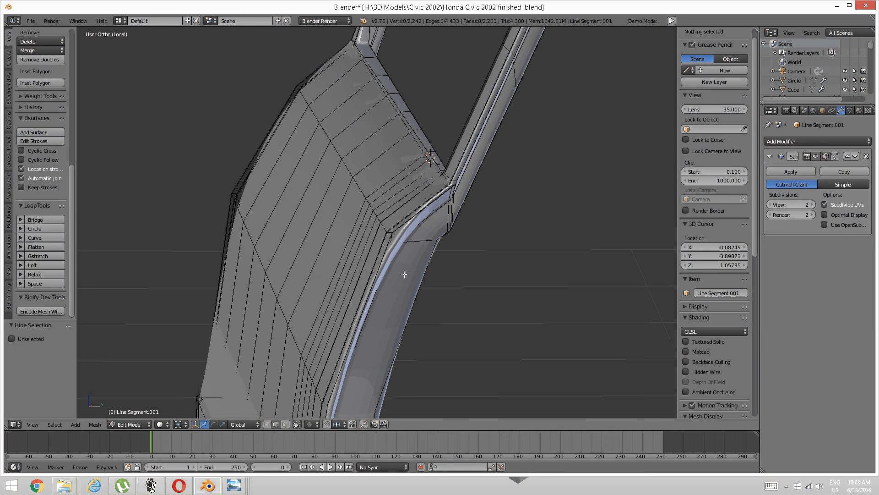
Step: Reveal the hidden door parts around the smoothed frame
key(alt+h)
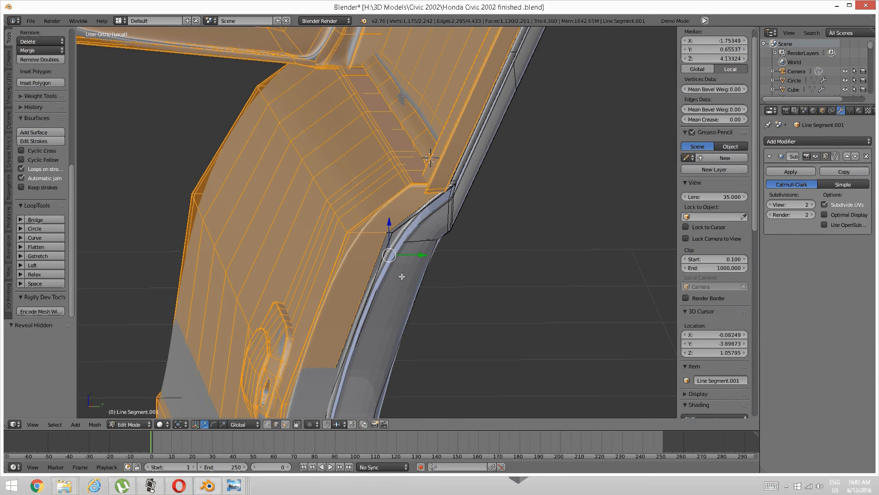
middle_drag(402, 271, 394, 262)
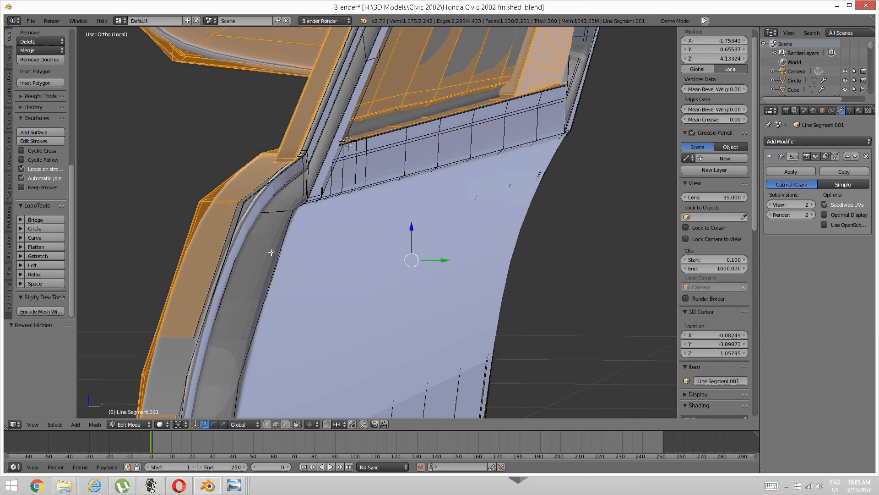
key(KP_4)
key(KP_4)
key(KP_4)
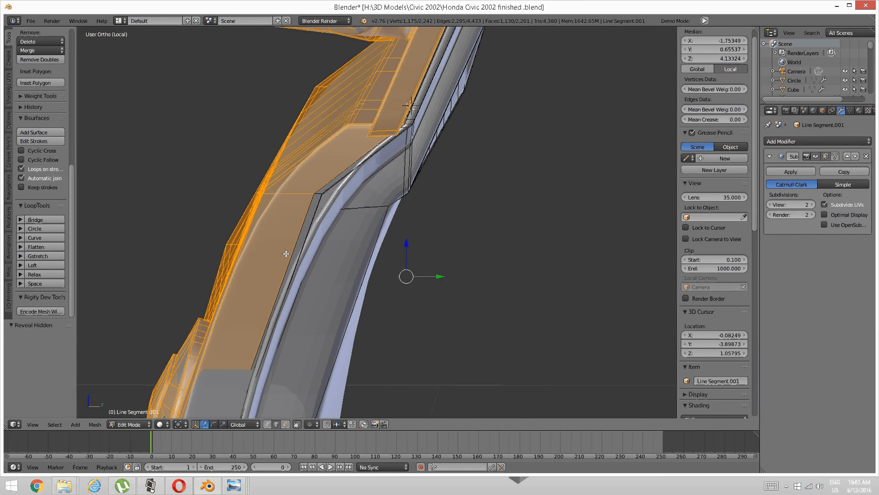
Step: Switch to Object Mode and examine the smoothed door's front end, sill line and window frame corners
key(Tab)
click(231, 255)
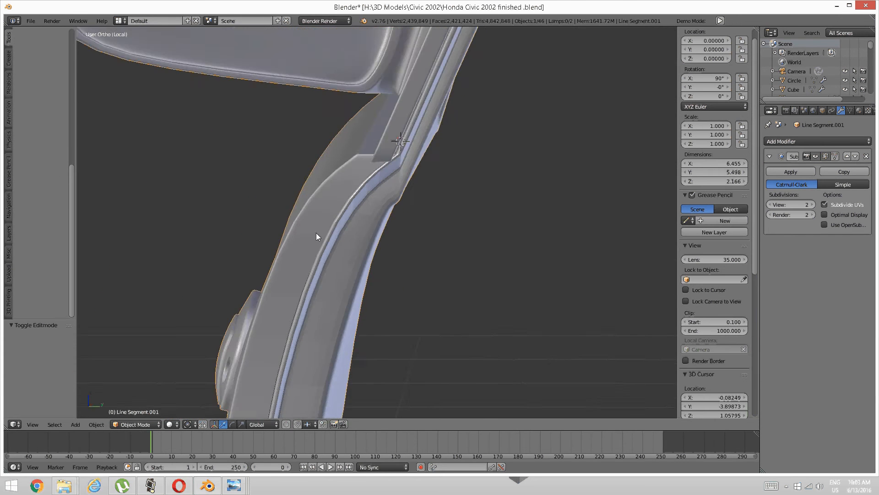
scroll(378, 229, up, 4)
scroll(481, 241, down, 3)
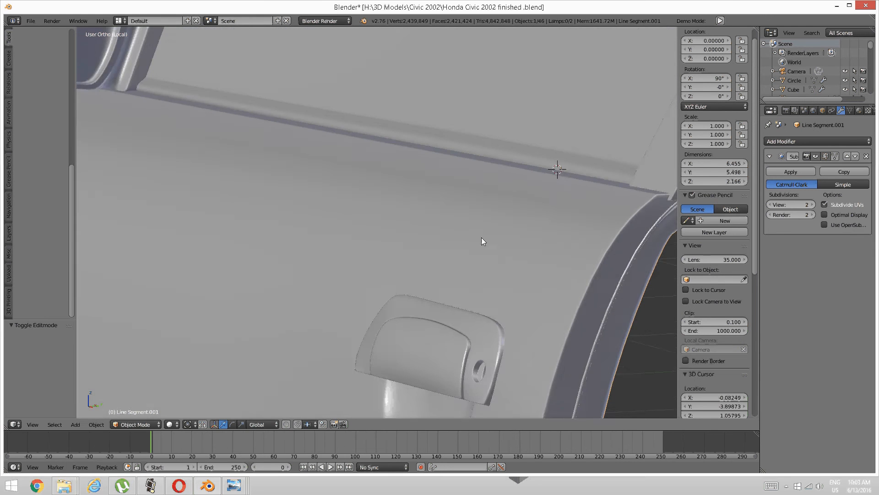
middle_drag(475, 138, 275, 292)
scroll(362, 288, down, 5)
scroll(252, 293, up, 4)
scroll(281, 287, down, 3)
middle_drag(406, 314, 336, 279)
scroll(338, 279, up, 3)
middle_drag(522, 257, 533, 340)
scroll(533, 340, up, 6)
shift+middle_drag(381, 325, 459, 326)
middle_drag(529, 324, 469, 324)
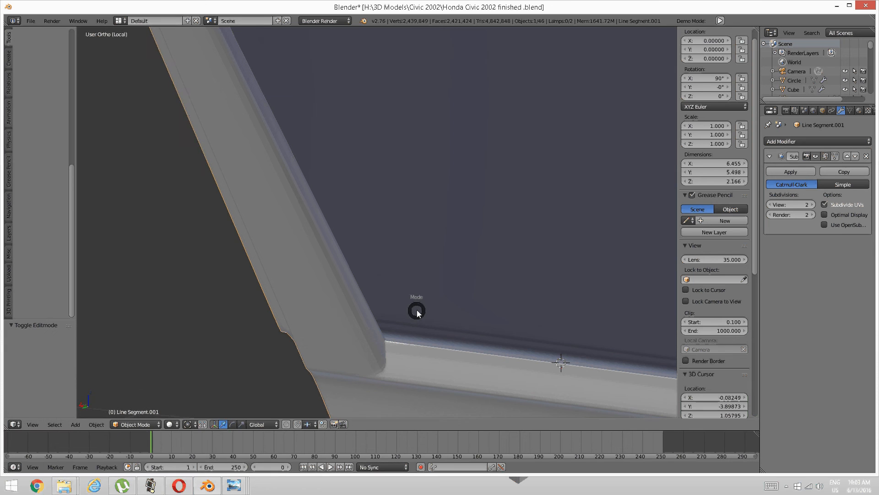
Step: Return to Edit Mode with edge selection at the window frame's lower corner and deselect everything
key(Tab)
click(447, 307)
middle_drag(443, 340, 477, 299)
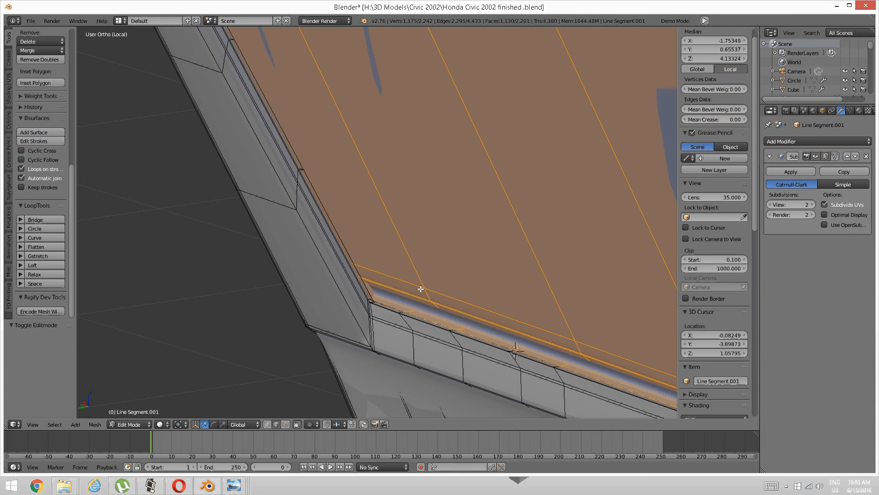
key(ctrl+Tab)
click(371, 336)
key(a)
key(a)
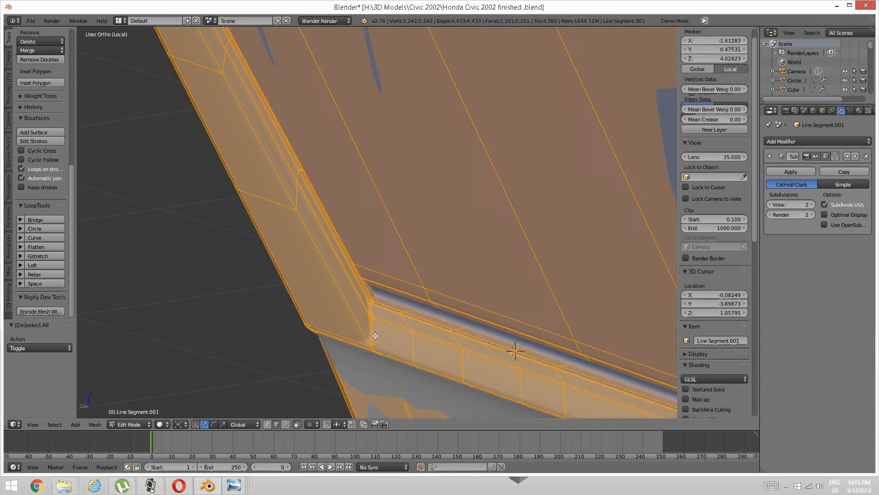
key(a)
Step: Select the ring of edges crossing the strip around the window frame and subdivide it with one cut
ctrl+alt+right_click(376, 336)
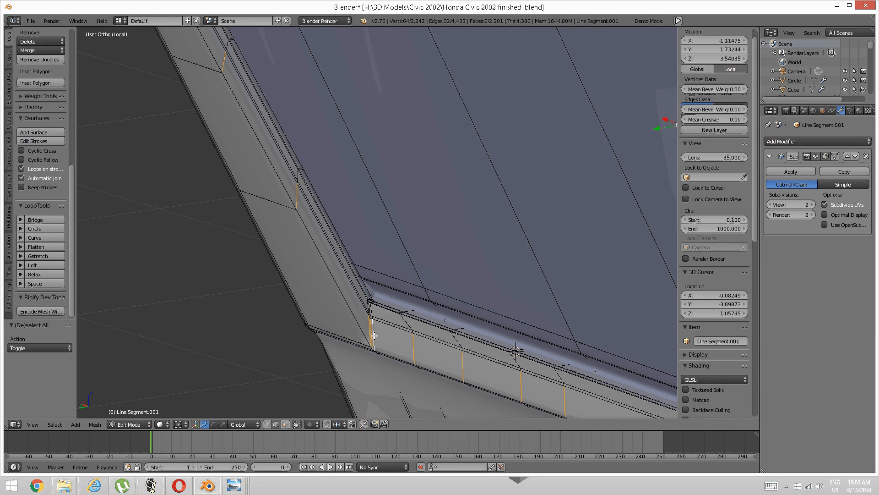
scroll(376, 335, down, 3)
scroll(376, 334, down, 3)
middle_drag(375, 335, 376, 285)
shift+middle_drag(499, 261, 391, 253)
scroll(489, 202, up, 3)
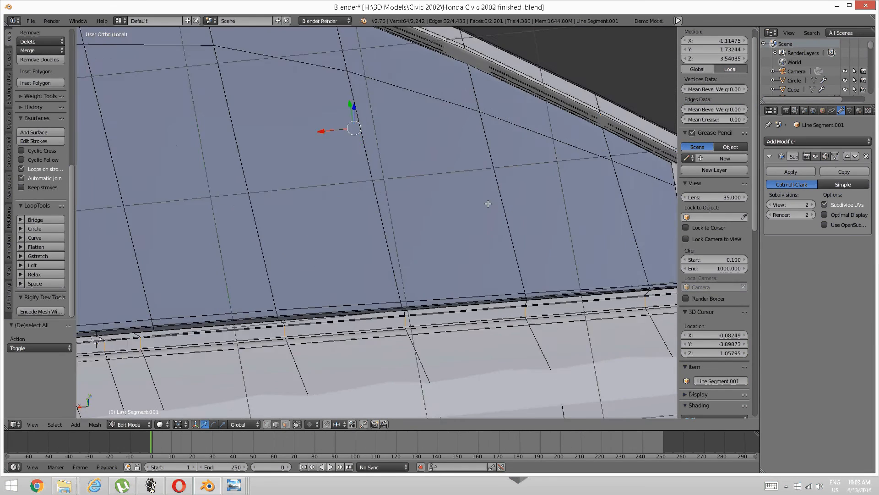
shift+middle_drag(489, 202, 312, 182)
scroll(509, 194, up, 1)
shift+middle_drag(619, 207, 428, 191)
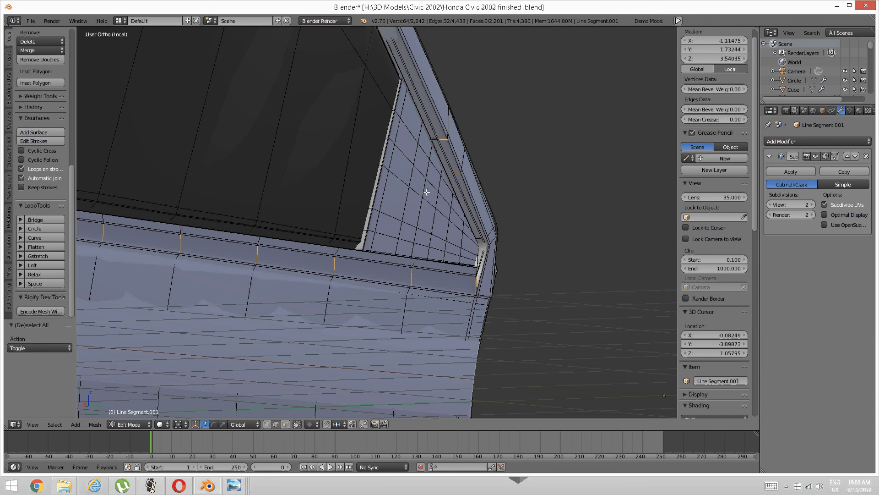
key(w)
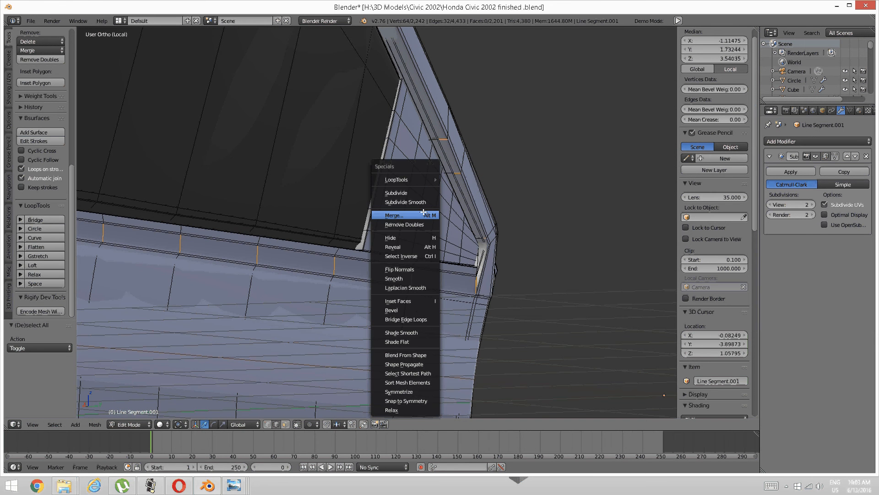
click(412, 193)
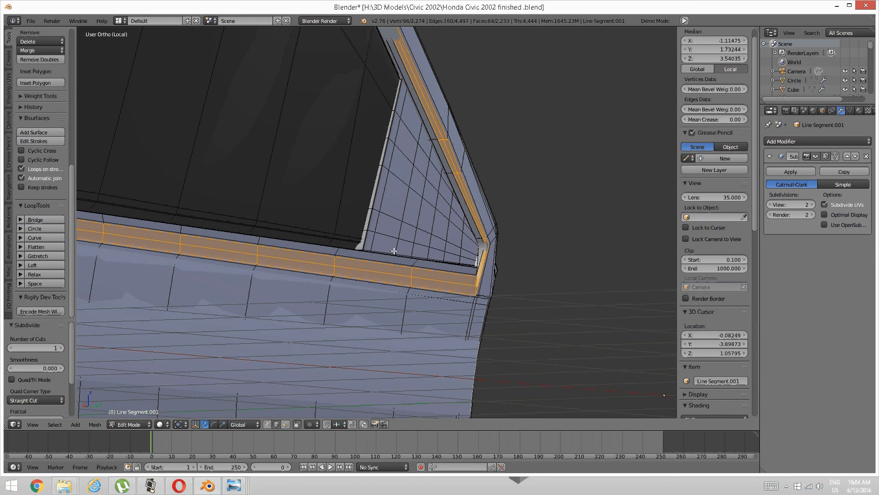
key(a)
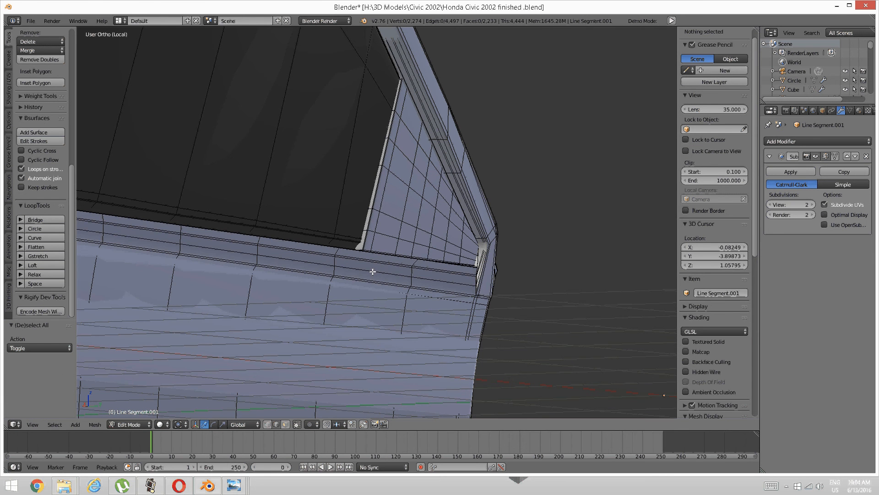
Step: Edge-slide the new middle loop of the window frame strip close to the strip's lower edge and deselect it
alt+right_click(373, 271)
scroll(373, 272, up, 5)
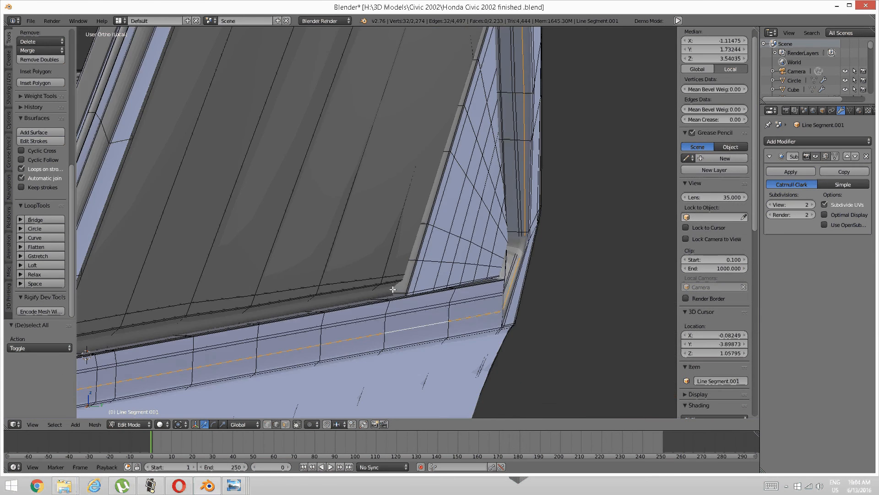
key(ctrl+e)
click(387, 261)
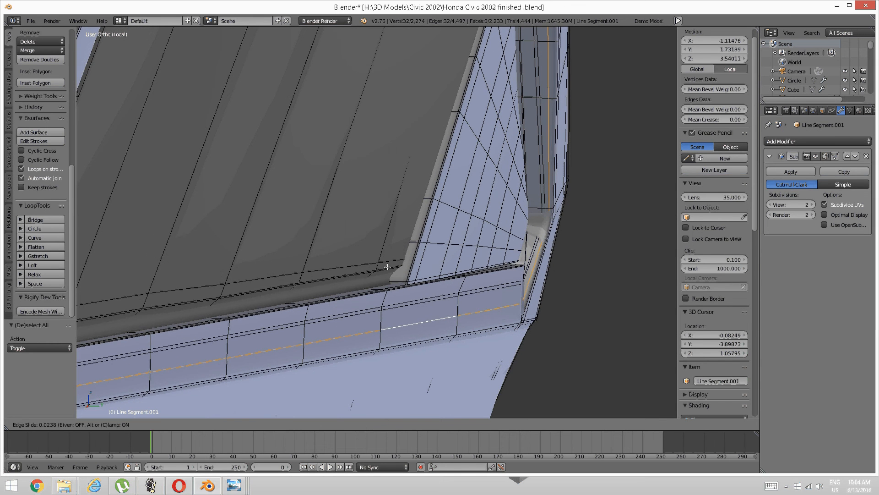
click(391, 278)
key(a)
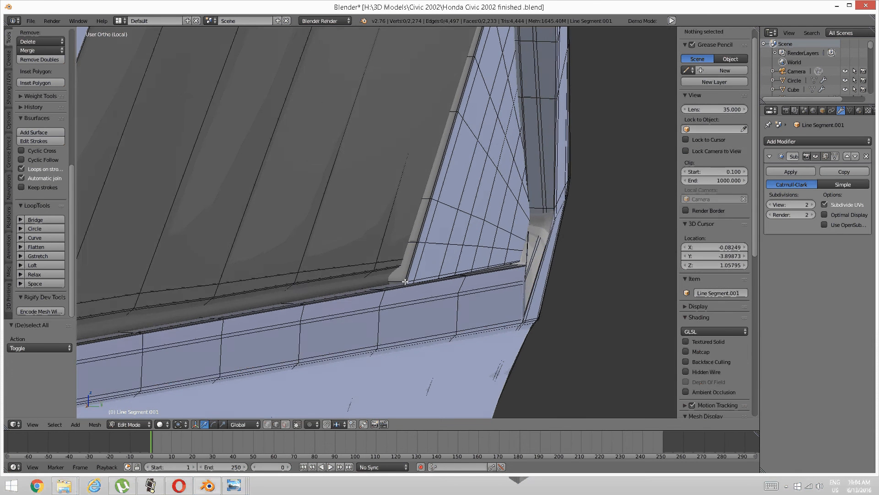
Step: Examine the smoothed sill strip and the door's front edge from several angles for uneven shading
scroll(393, 283, down, 3)
middle_drag(395, 293, 441, 271)
scroll(417, 273, up, 3)
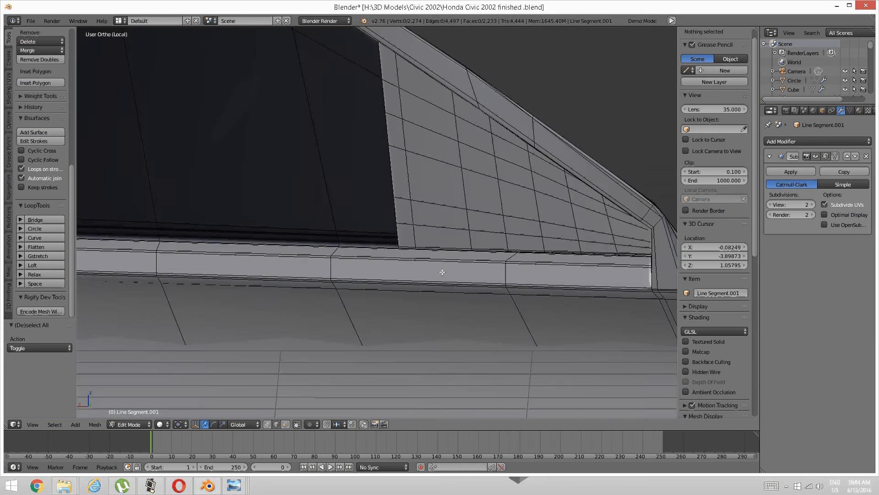
shift+middle_drag(183, 261, 719, 285)
middle_drag(174, 281, 389, 267)
scroll(363, 296, down, 5)
scroll(389, 267, down, 2)
middle_drag(444, 255, 246, 204)
scroll(411, 242, up, 3)
scroll(413, 243, down, 2)
scroll(246, 204, up, 2)
scroll(239, 215, up, 7)
shift+middle_drag(410, 239, 435, 233)
scroll(358, 257, up, 3)
scroll(362, 250, down, 2)
scroll(361, 250, up, 3)
Step: Set the viewport shading to Solid and the Subdivision Surface viewport level to 0
key(z)
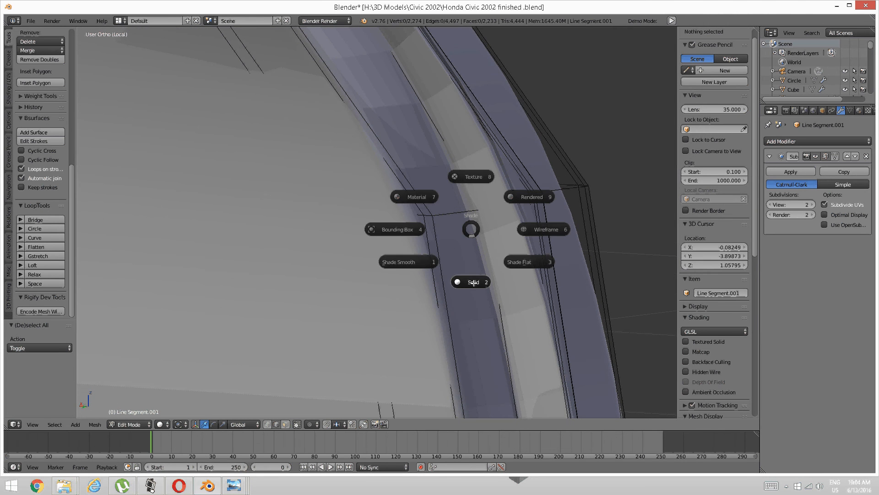
click(472, 282)
click(770, 205)
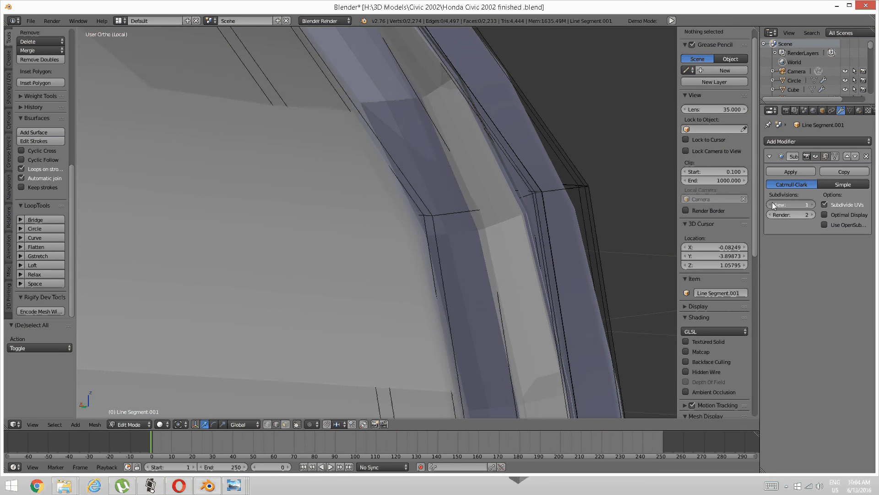
click(770, 205)
Step: Isolate the linked window frame mesh at the front corner by hiding all other door parts
scroll(552, 207, down, 8)
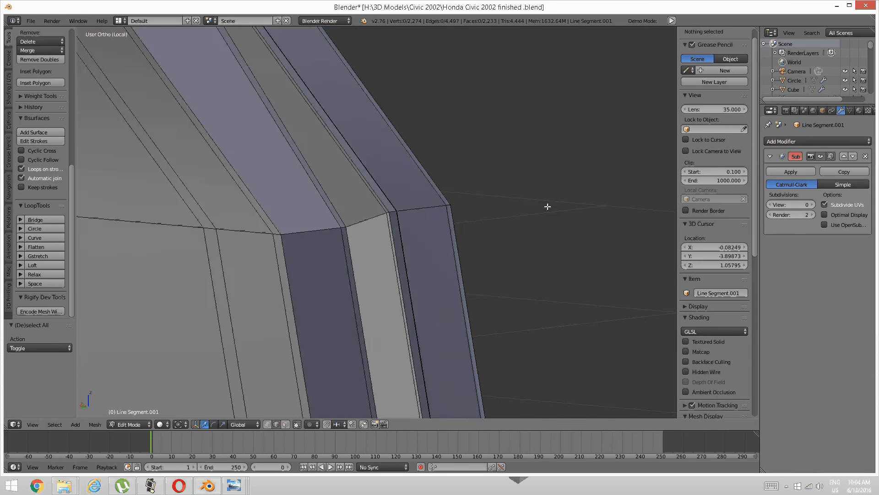
scroll(487, 229, up, 2)
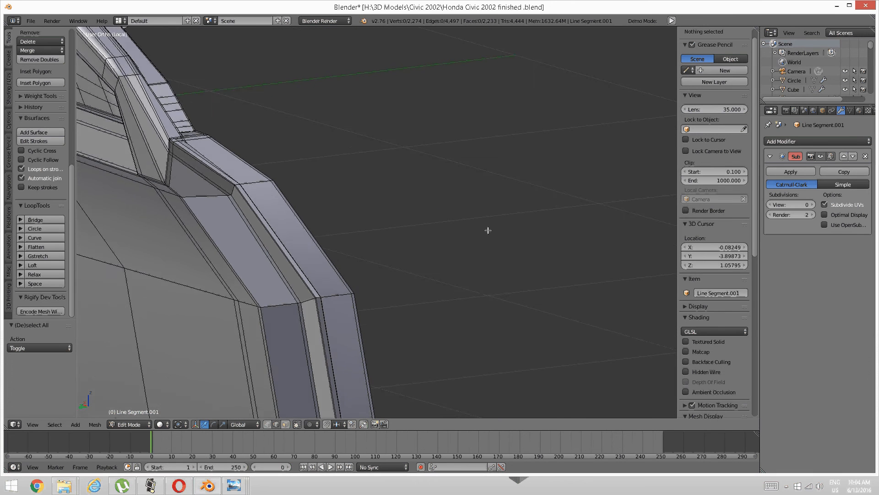
scroll(395, 244, up, 1)
scroll(306, 230, down, 1)
shift+middle_drag(306, 229, 446, 348)
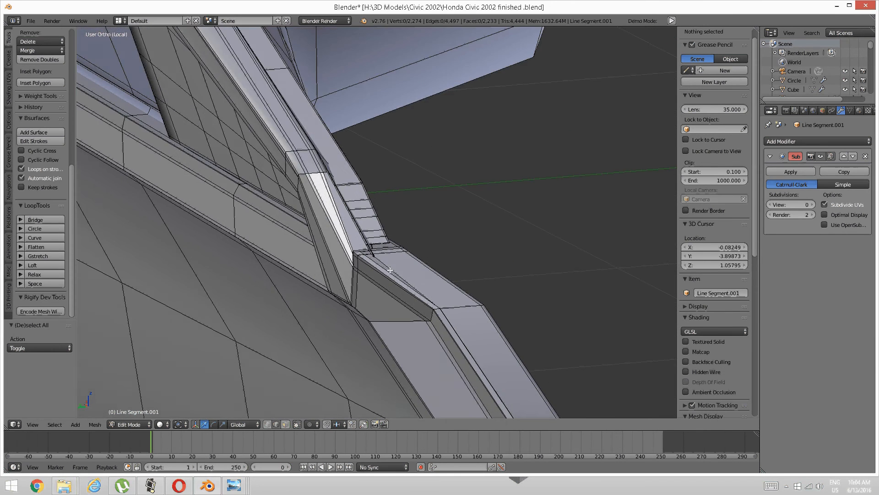
scroll(367, 289, up, 5)
shift+middle_drag(359, 293, 376, 305)
scroll(376, 306, up, 1)
scroll(377, 299, up, 1)
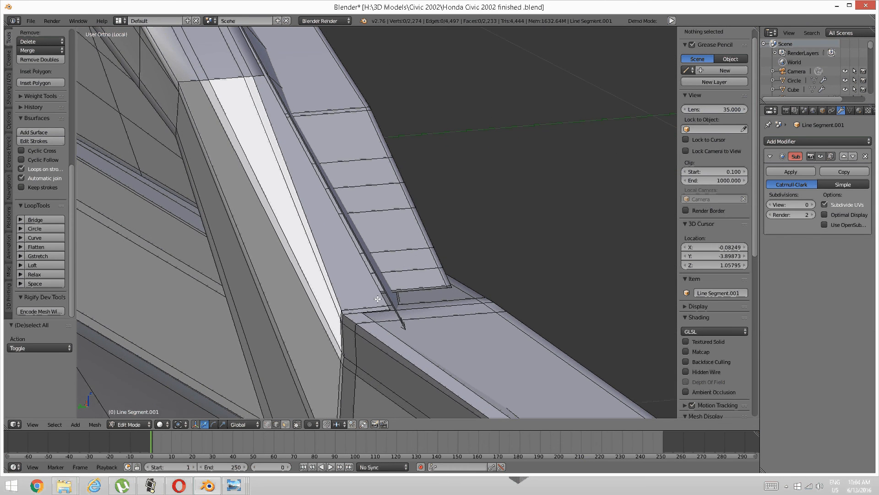
right_click(367, 301)
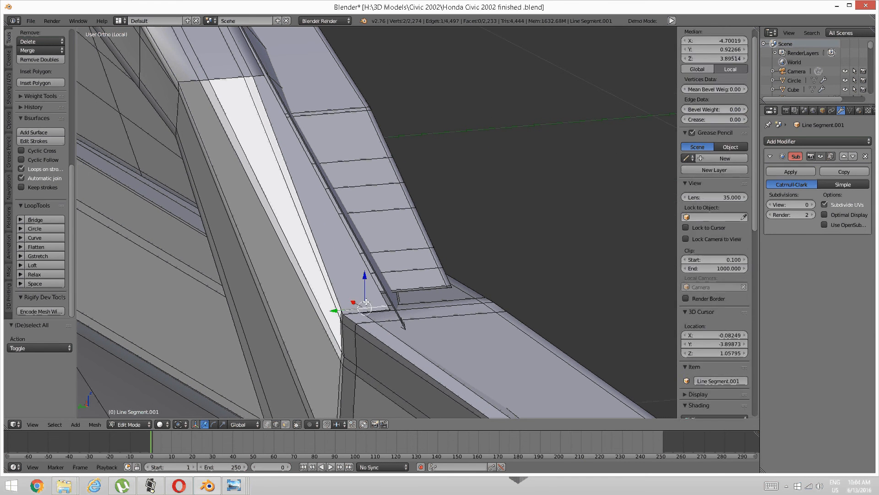
key(a)
key(a)
key(a)
right_click(365, 306)
key(ctrl+l)
key(ctrl+i)
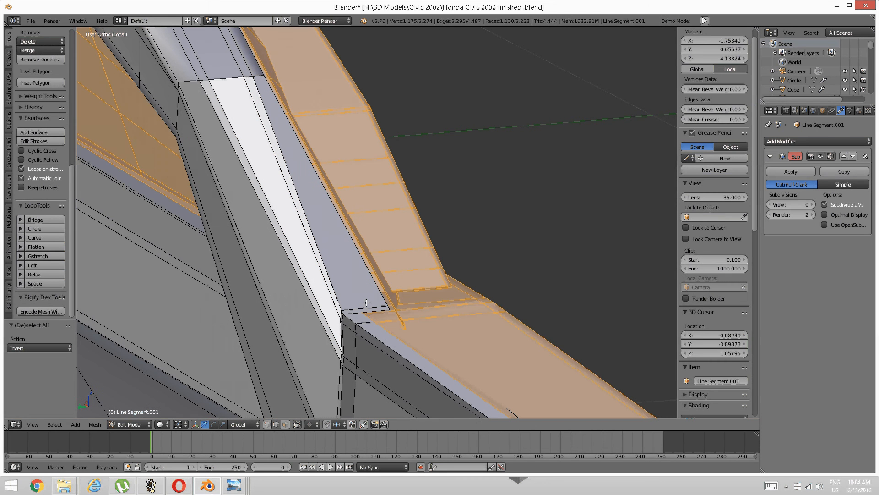
key(h)
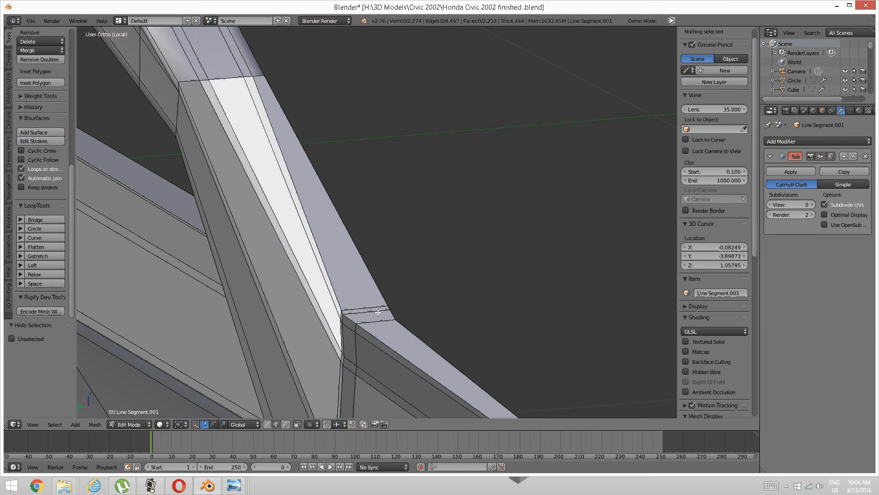
Step: Try adding a single centred loop cut along the window frame strip at the front corner
middle_drag(367, 303, 377, 304)
scroll(377, 304, up, 4)
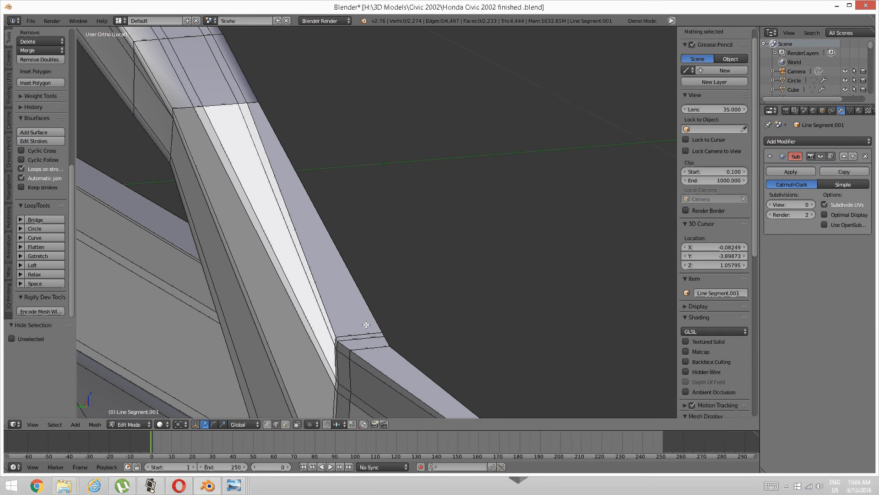
key(ctrl+r)
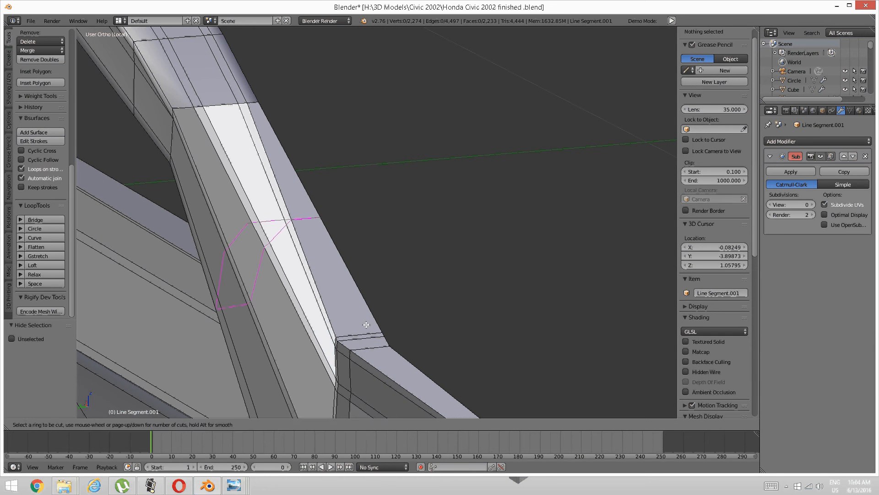
click(370, 324)
right_click(348, 332)
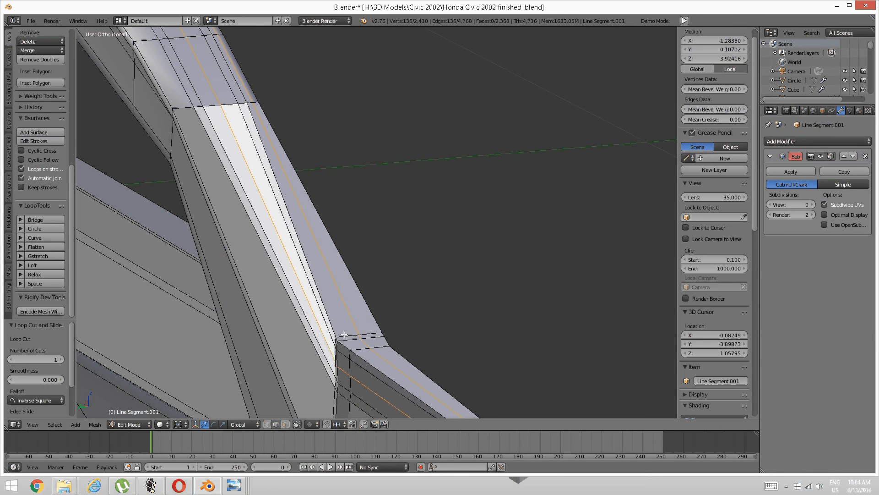
right_click(344, 335)
key(ctrl+z)
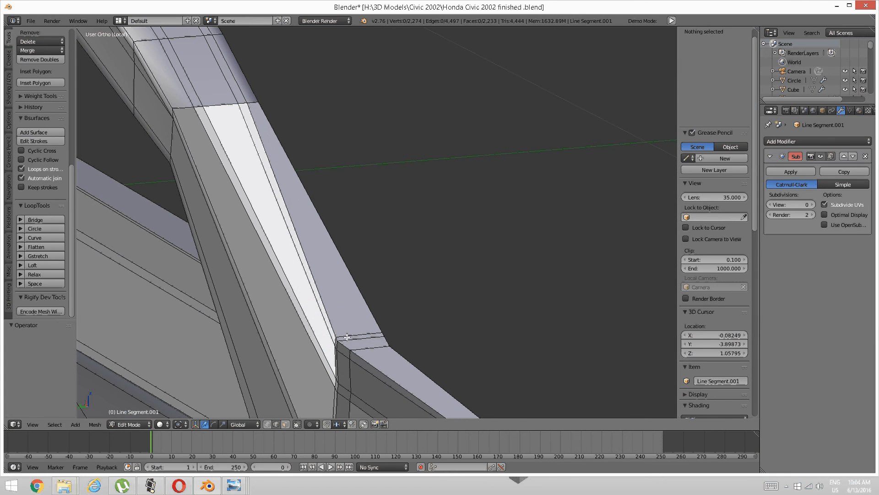
Step: Reveal the hidden door parts, then briefly hide and restore one linked part to check the front corner
middle_drag(347, 335, 386, 257)
key(alt+h)
key(a)
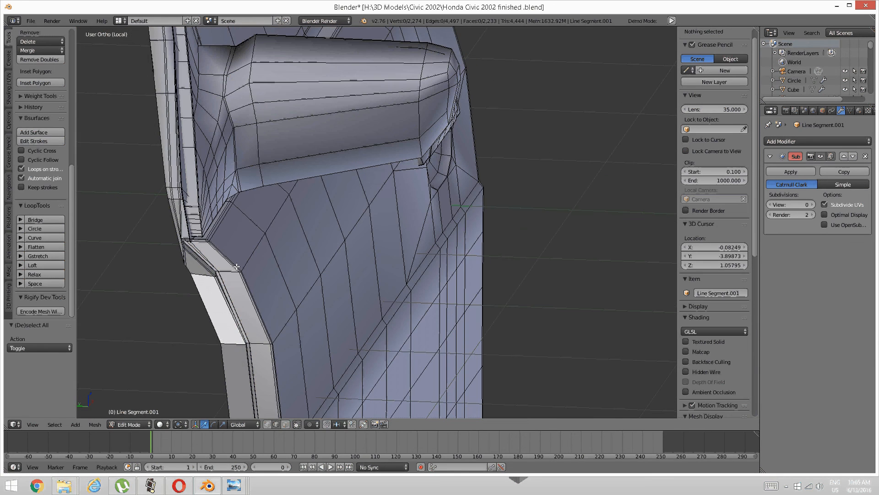
middle_drag(226, 244, 366, 279)
key(l)
key(h)
key(alt+h)
key(a)
Step: Raise the Subdivision Surface modifier's viewport level to 3 for the whole door
scroll(390, 277, down, 3)
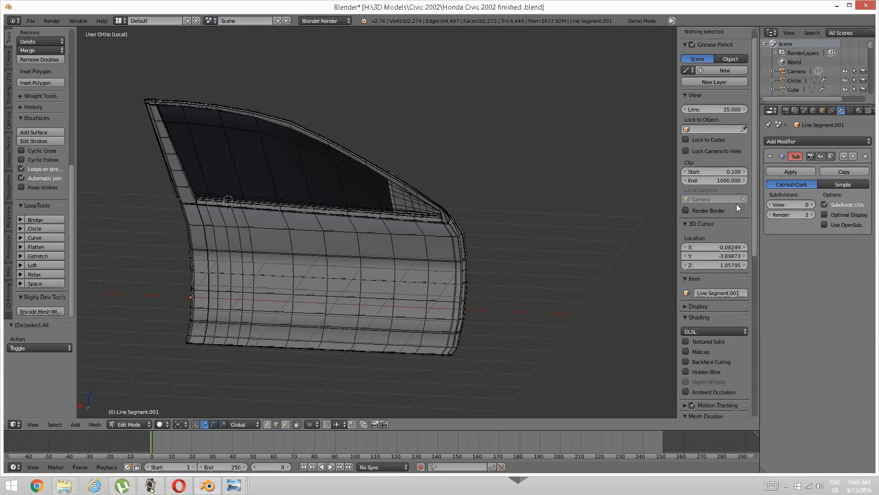
click(811, 205)
click(811, 204)
click(811, 205)
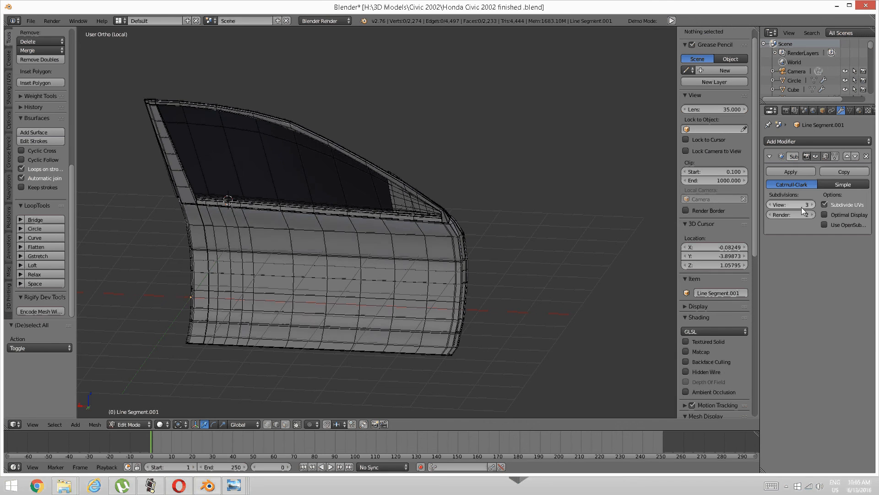
Step: Examine the smoothed door's outer panel, window sill and rear edge from several angles
scroll(408, 263, down, 2)
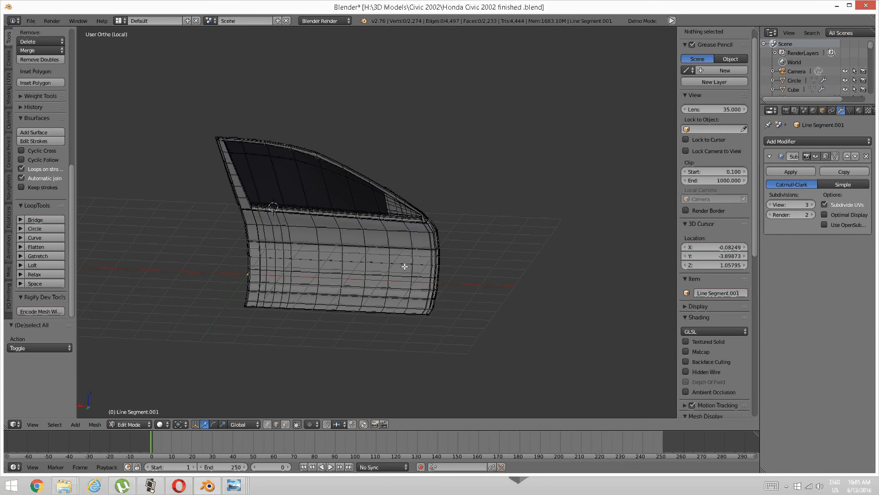
scroll(264, 257, up, 5)
scroll(265, 255, down, 5)
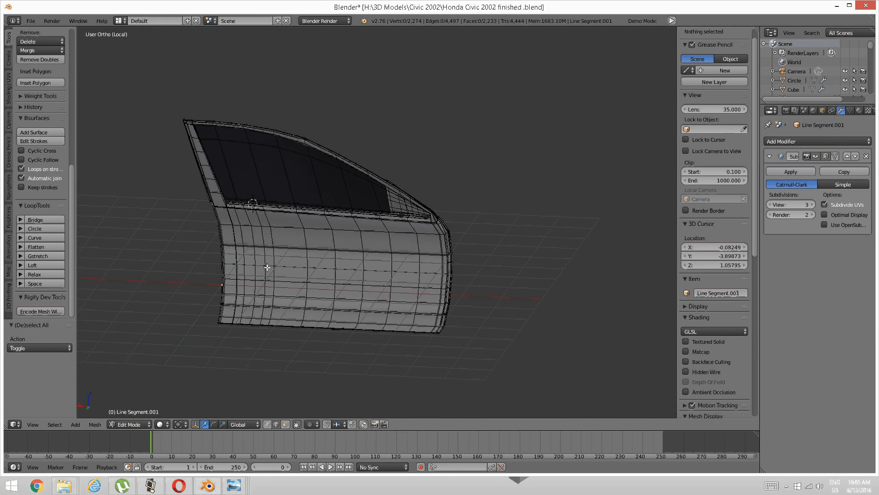
scroll(267, 256, up, 5)
scroll(287, 259, down, 5)
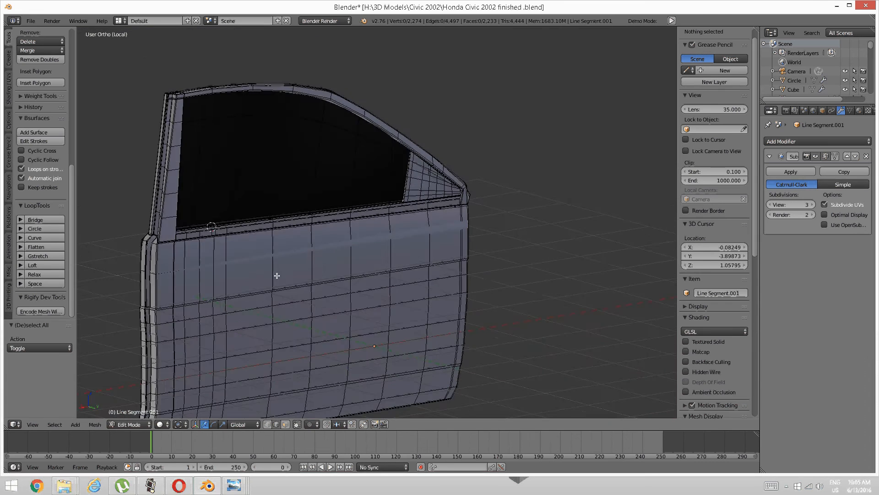
scroll(293, 273, up, 2)
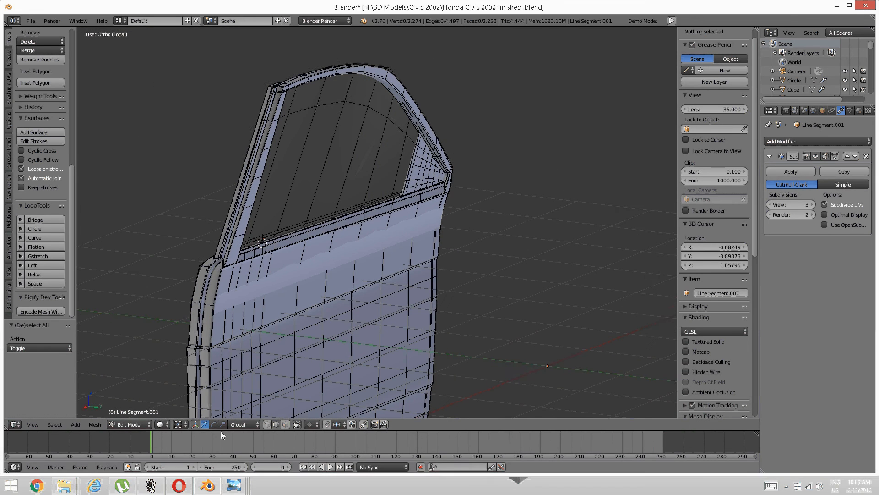
click(161, 482)
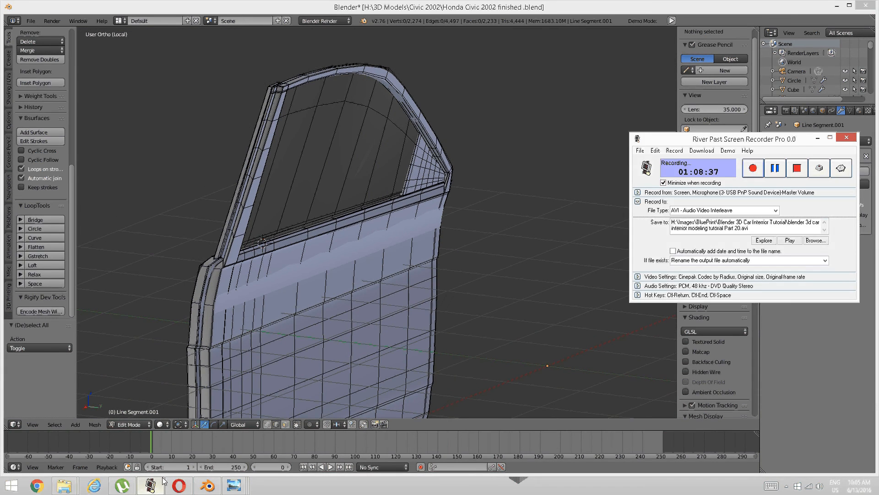
click(161, 482)
middle_drag(280, 307, 259, 310)
scroll(260, 310, up, 3)
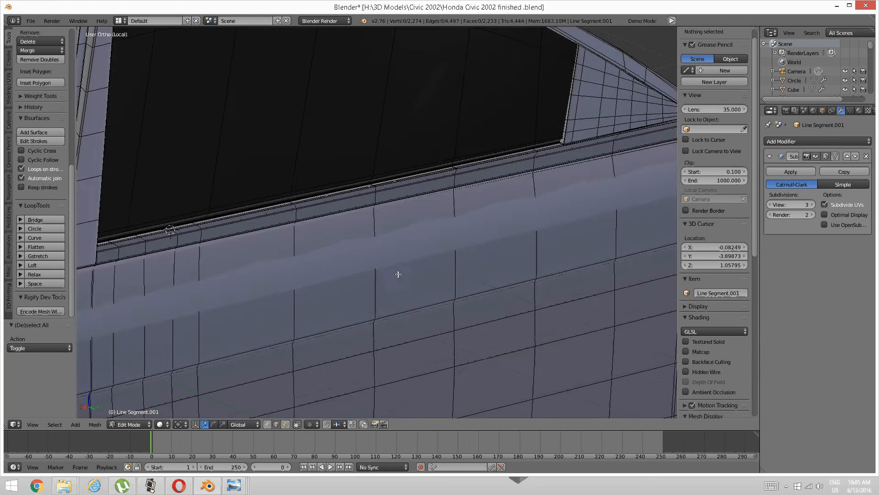
scroll(371, 282, down, 3)
middle_drag(361, 285, 379, 290)
scroll(379, 290, up, 2)
middle_drag(316, 302, 293, 289)
scroll(341, 294, down, 1)
scroll(516, 245, up, 2)
middle_drag(510, 228, 405, 289)
scroll(522, 275, down, 1)
scroll(527, 267, down, 3)
scroll(392, 275, up, 2)
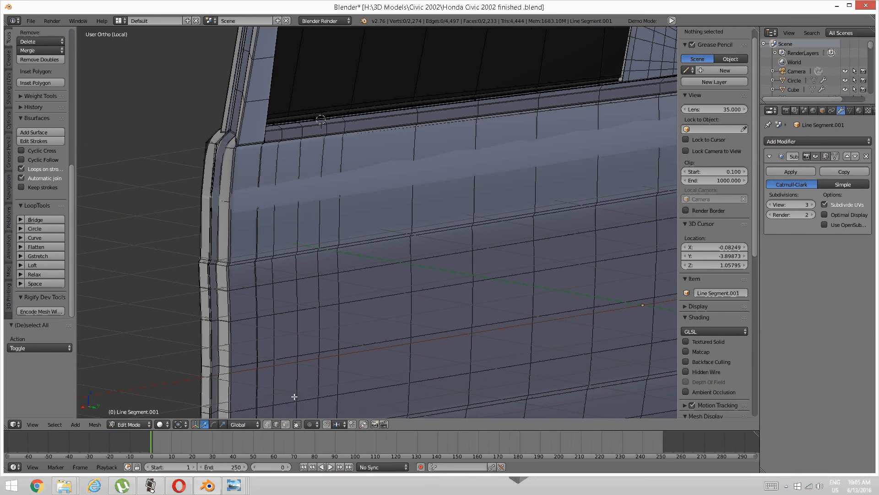
Step: View the reference photo of the door's interior panel in Windows Photo Viewer and return to Blender
mouse_move(234, 485)
click(337, 437)
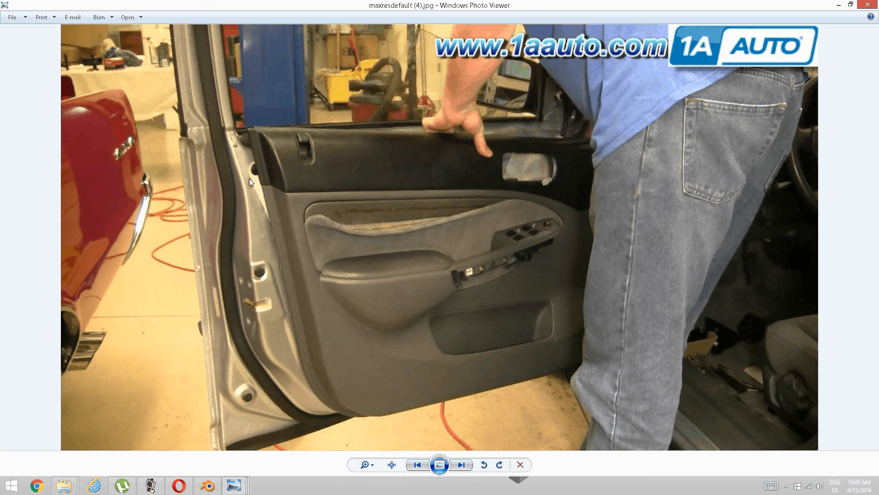
click(207, 486)
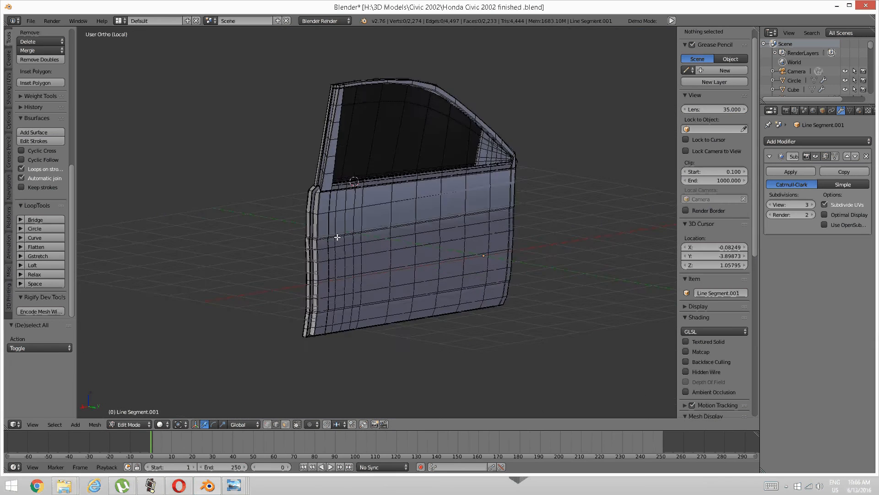
Step: Examine the door mesh's outer panel, window sill and rear edge from several angles
scroll(338, 237, up, 6)
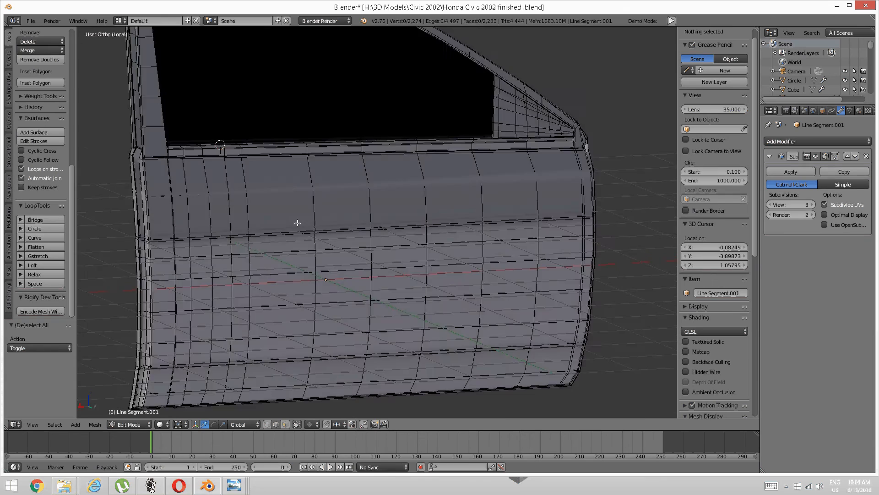
middle_drag(297, 223, 202, 215)
scroll(308, 265, up, 3)
scroll(224, 227, up, 3)
scroll(224, 226, down, 3)
middle_drag(320, 208, 298, 192)
scroll(282, 208, down, 2)
scroll(260, 201, down, 3)
scroll(300, 227, up, 2)
middle_drag(401, 171, 328, 257)
middle_drag(339, 293, 316, 279)
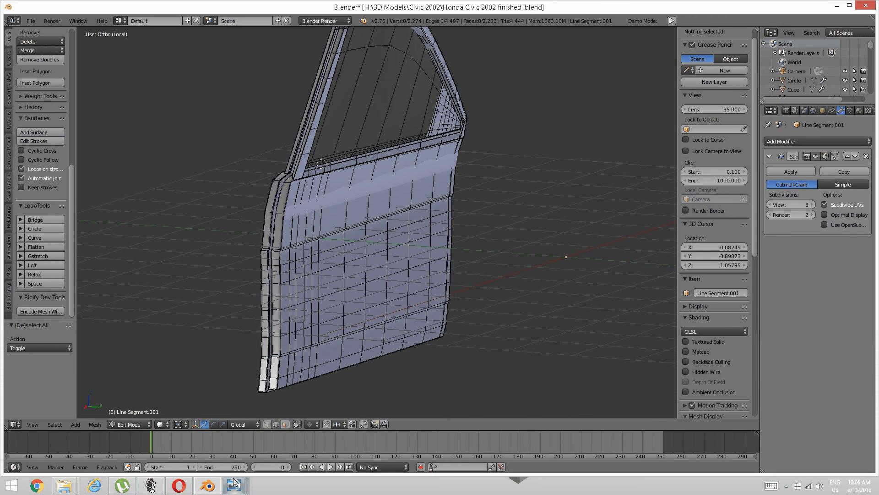
Step: View the door interior reference photo maxresdefault (4).jpg in Windows Photo Viewer and return to Blender
mouse_move(234, 482)
mouse_move(325, 441)
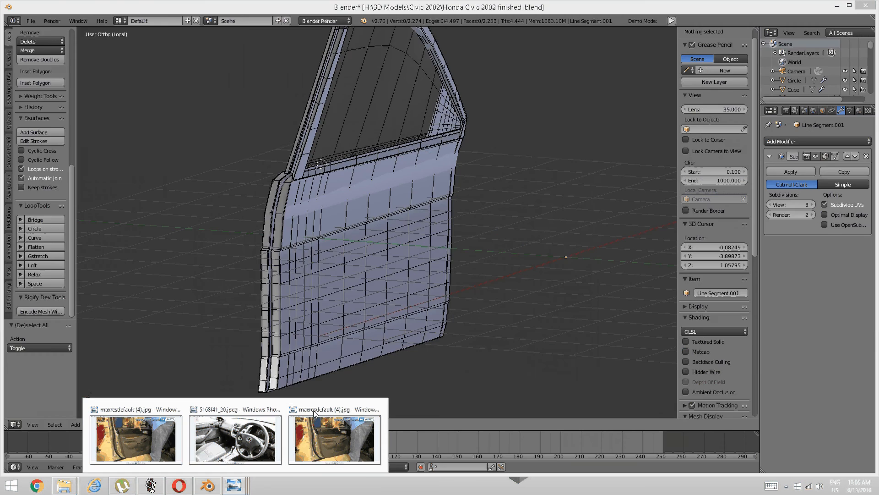
click(320, 449)
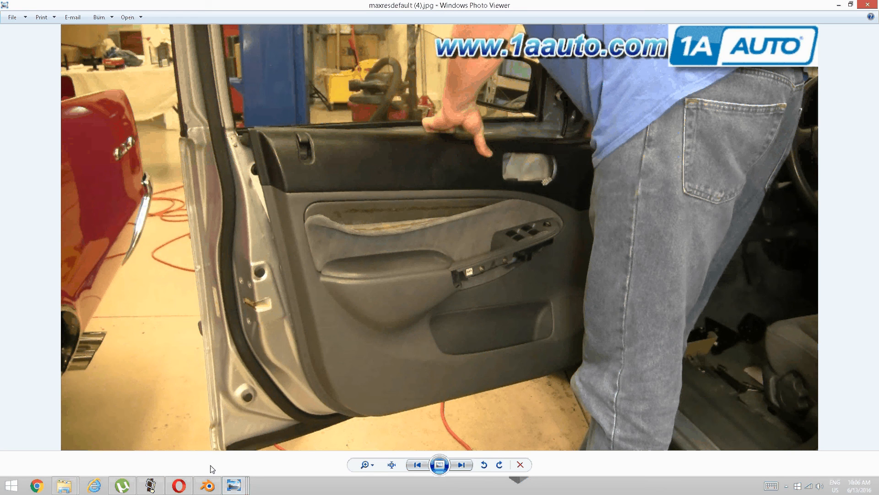
key(alt+Tab)
Step: Reveal the door's hidden mesh parts and switch to Object Mode
middle_drag(294, 308, 302, 301)
scroll(302, 302, down, 2)
key(alt+h)
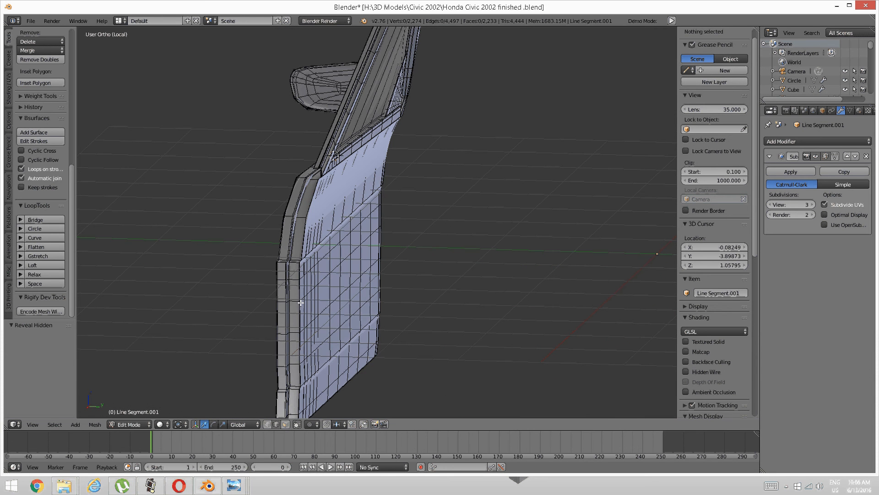
key(Tab)
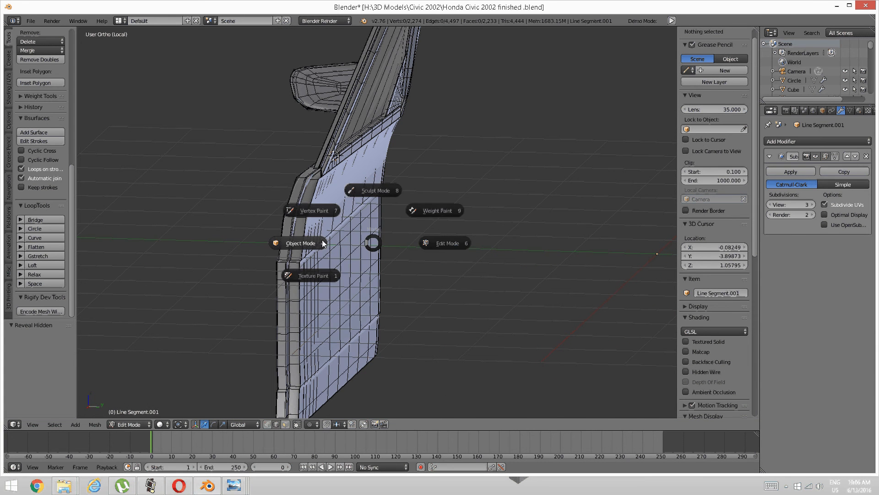
click(461, 229)
Step: Reveal the hidden car body objects around the door and look at its inner side
middle_drag(460, 229, 427, 229)
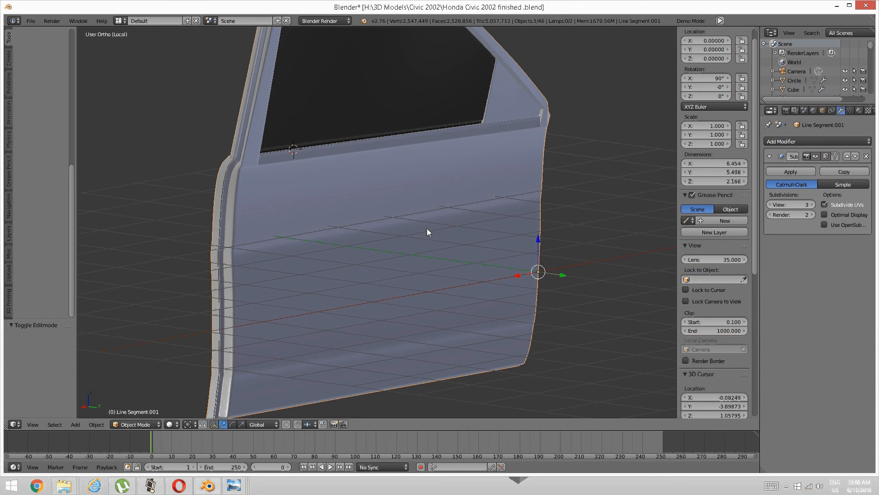
key(alt+h)
scroll(458, 235, up, 2)
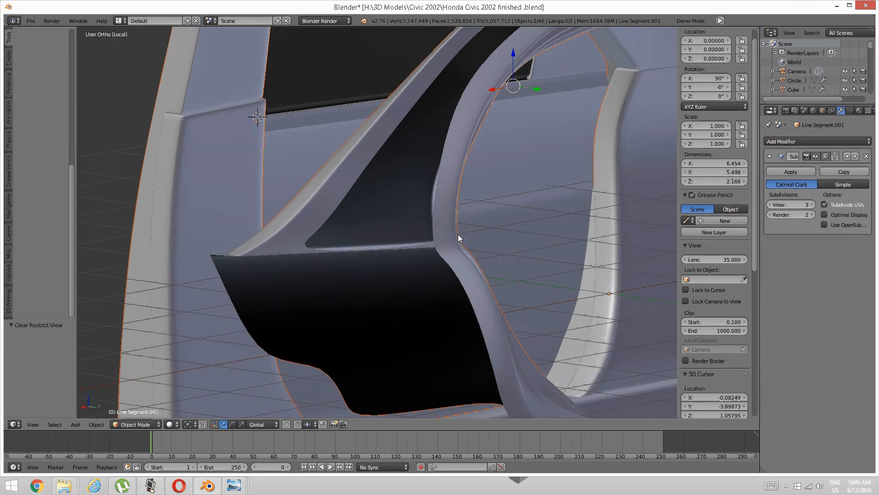
middle_drag(458, 234, 242, 356)
Step: View the cabin reference photo 5168f41_20.jpeg in Windows Photo Viewer and return to Blender
mouse_move(234, 485)
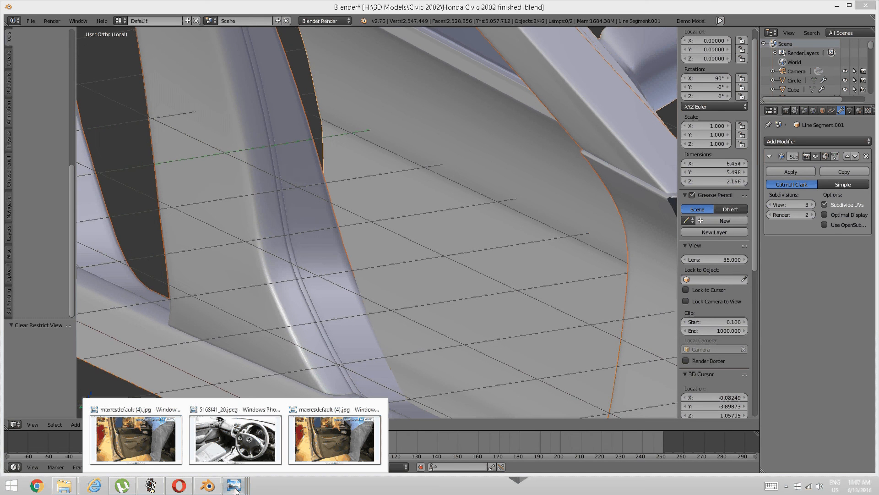
click(234, 451)
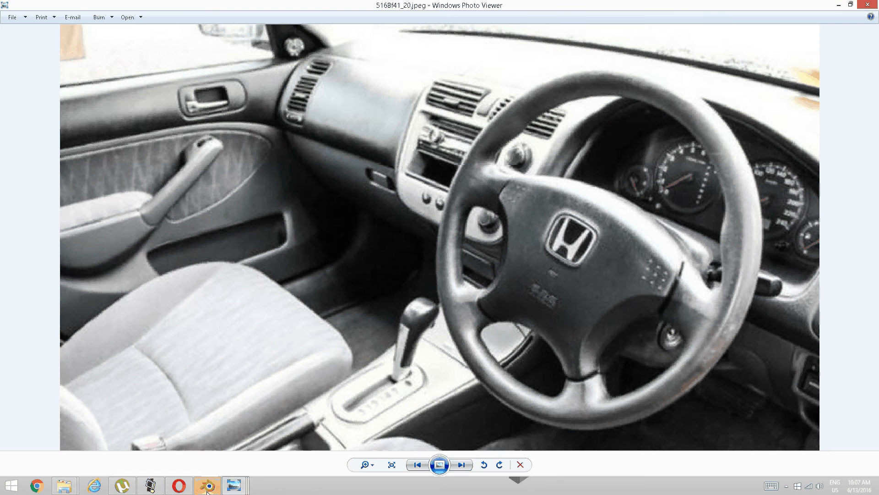
click(208, 491)
Step: Examine the inner side of the doors, pillars and window sill within the revealed car body
scroll(366, 343, down, 3)
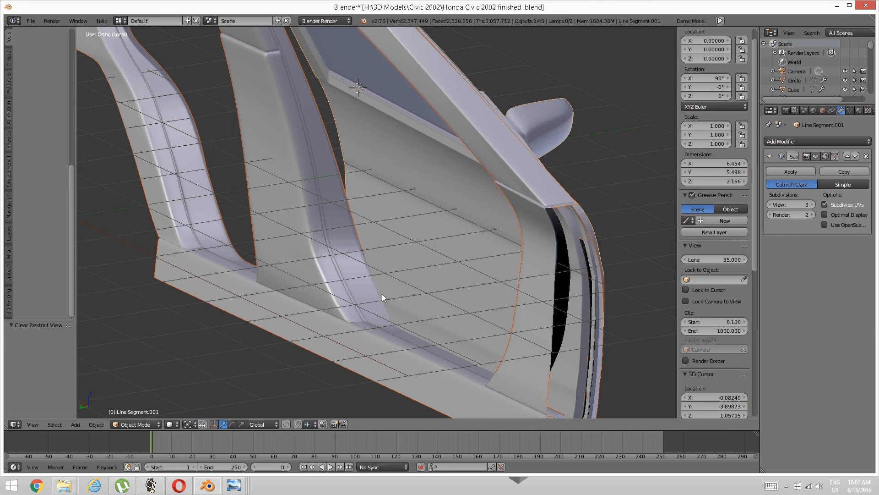
scroll(394, 305, up, 3)
shift+middle_drag(405, 311, 386, 301)
scroll(390, 255, down, 2)
scroll(390, 256, up, 2)
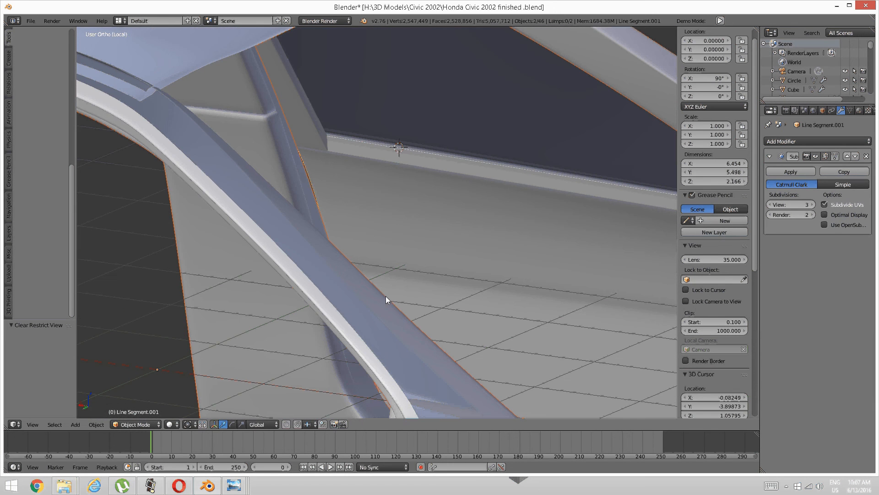
middle_drag(319, 303, 339, 305)
click(151, 486)
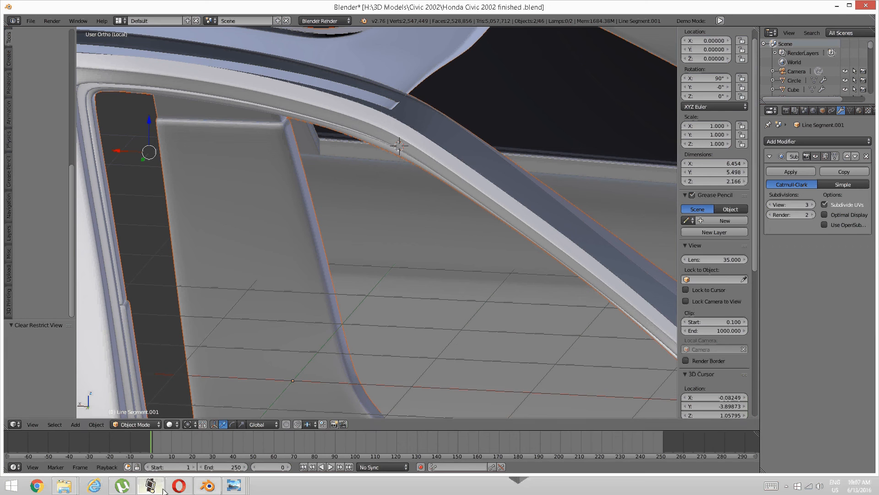